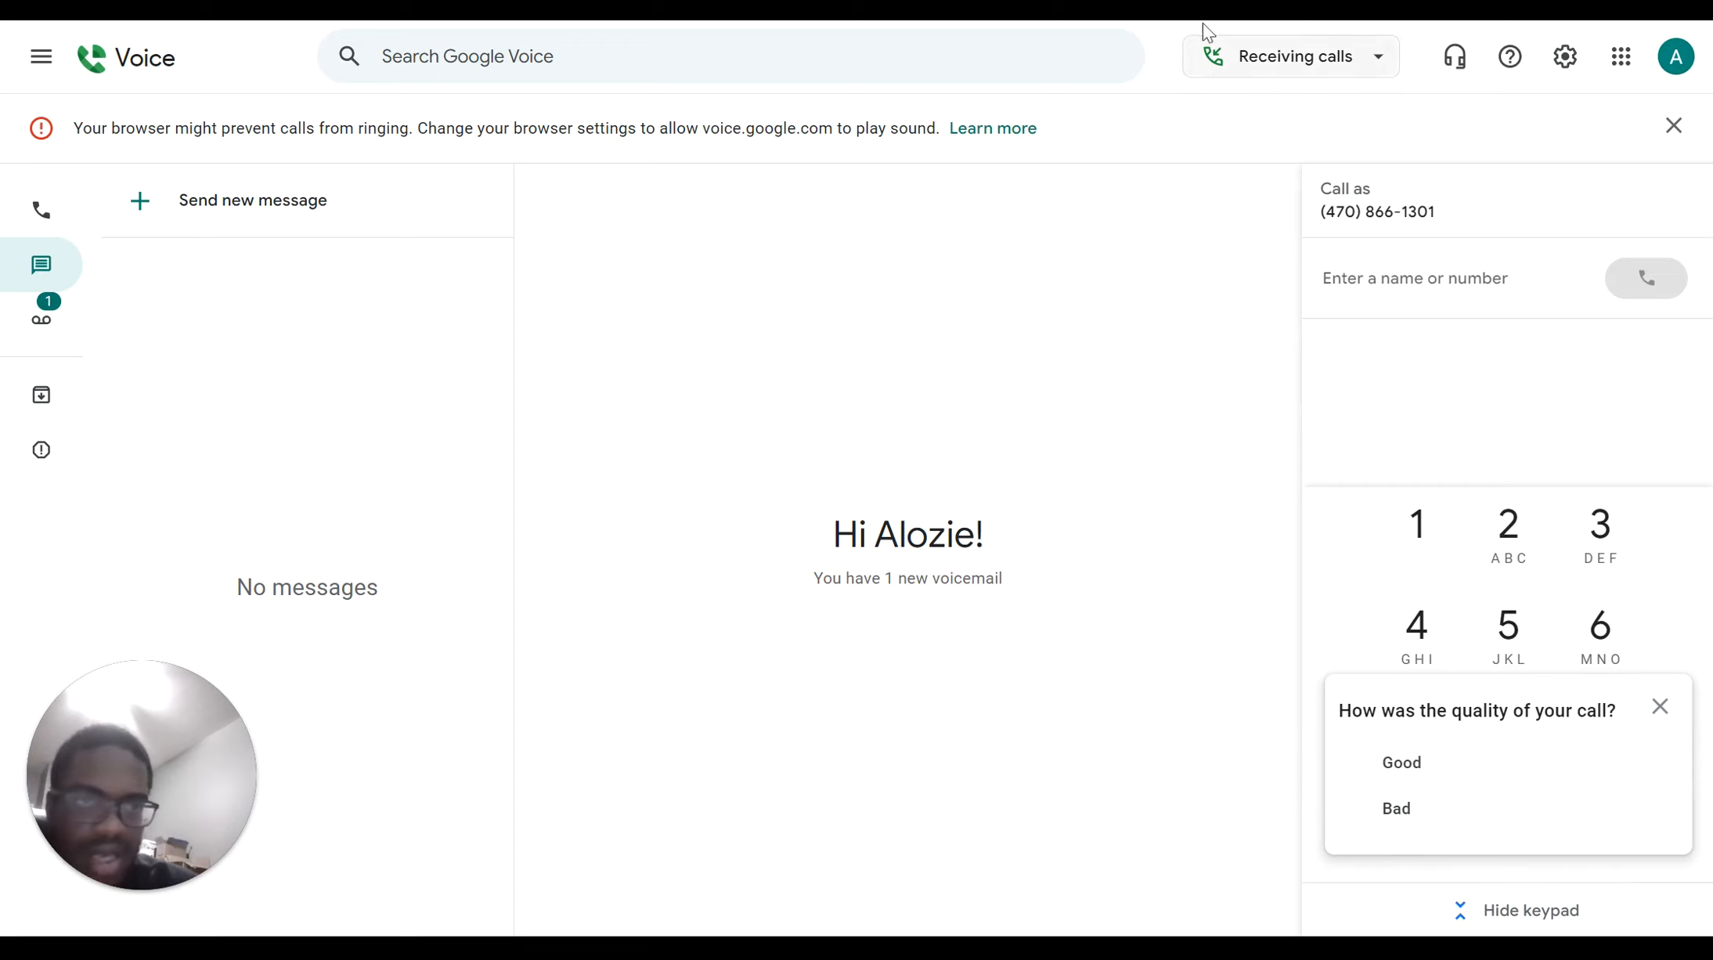
In a new tab, open the 'KAN board - Agile Board - Jira' page via the 'ji' suggestion
key(ctrl+t)
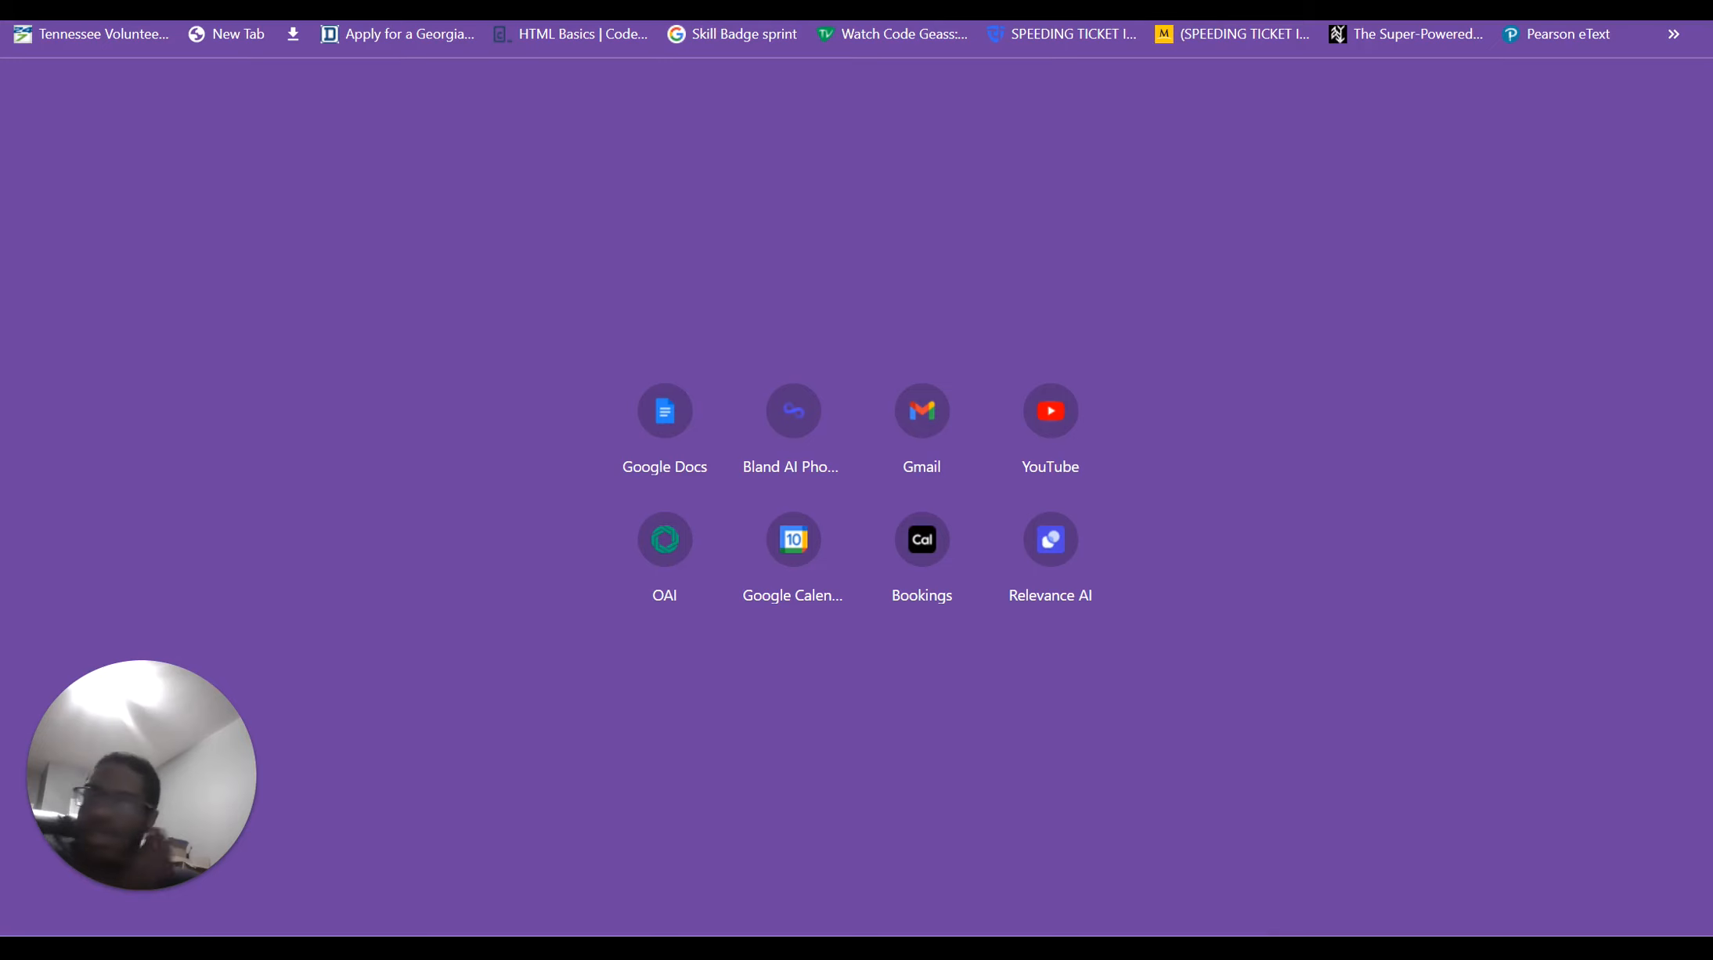
text(jir)
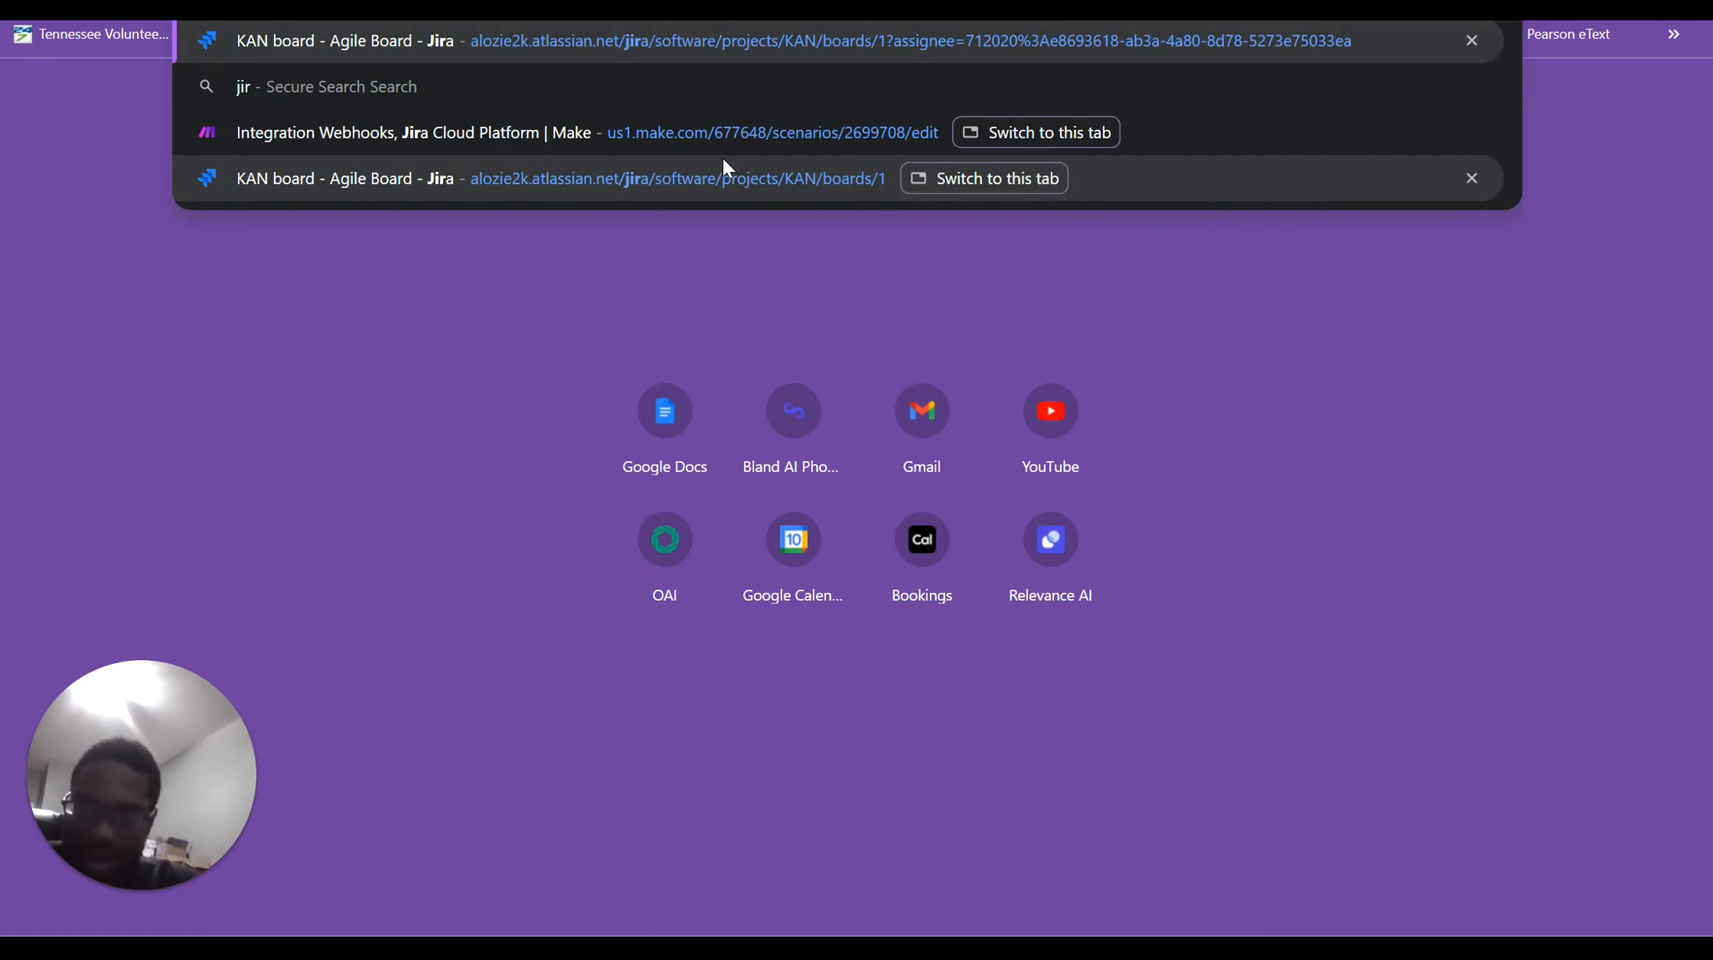
click(364, 58)
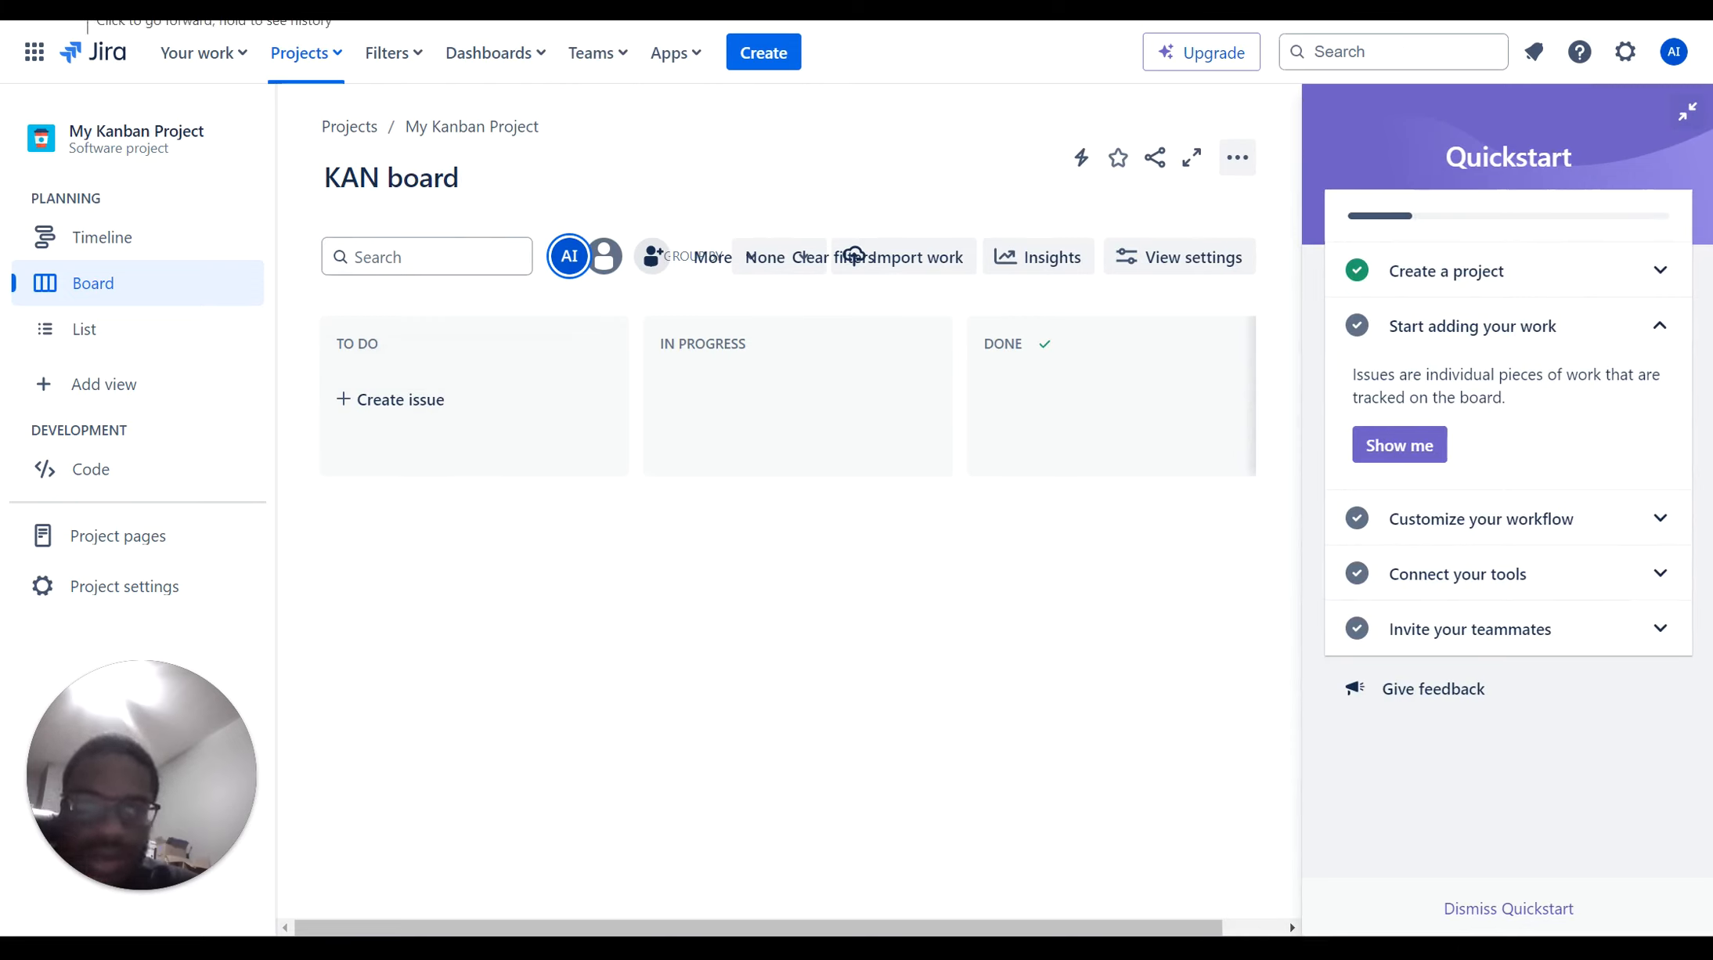
Clear the assignee filter and open KAN-5 'Model Deployment Issue' to read its model upload failure description
click(134, 280)
click(577, 267)
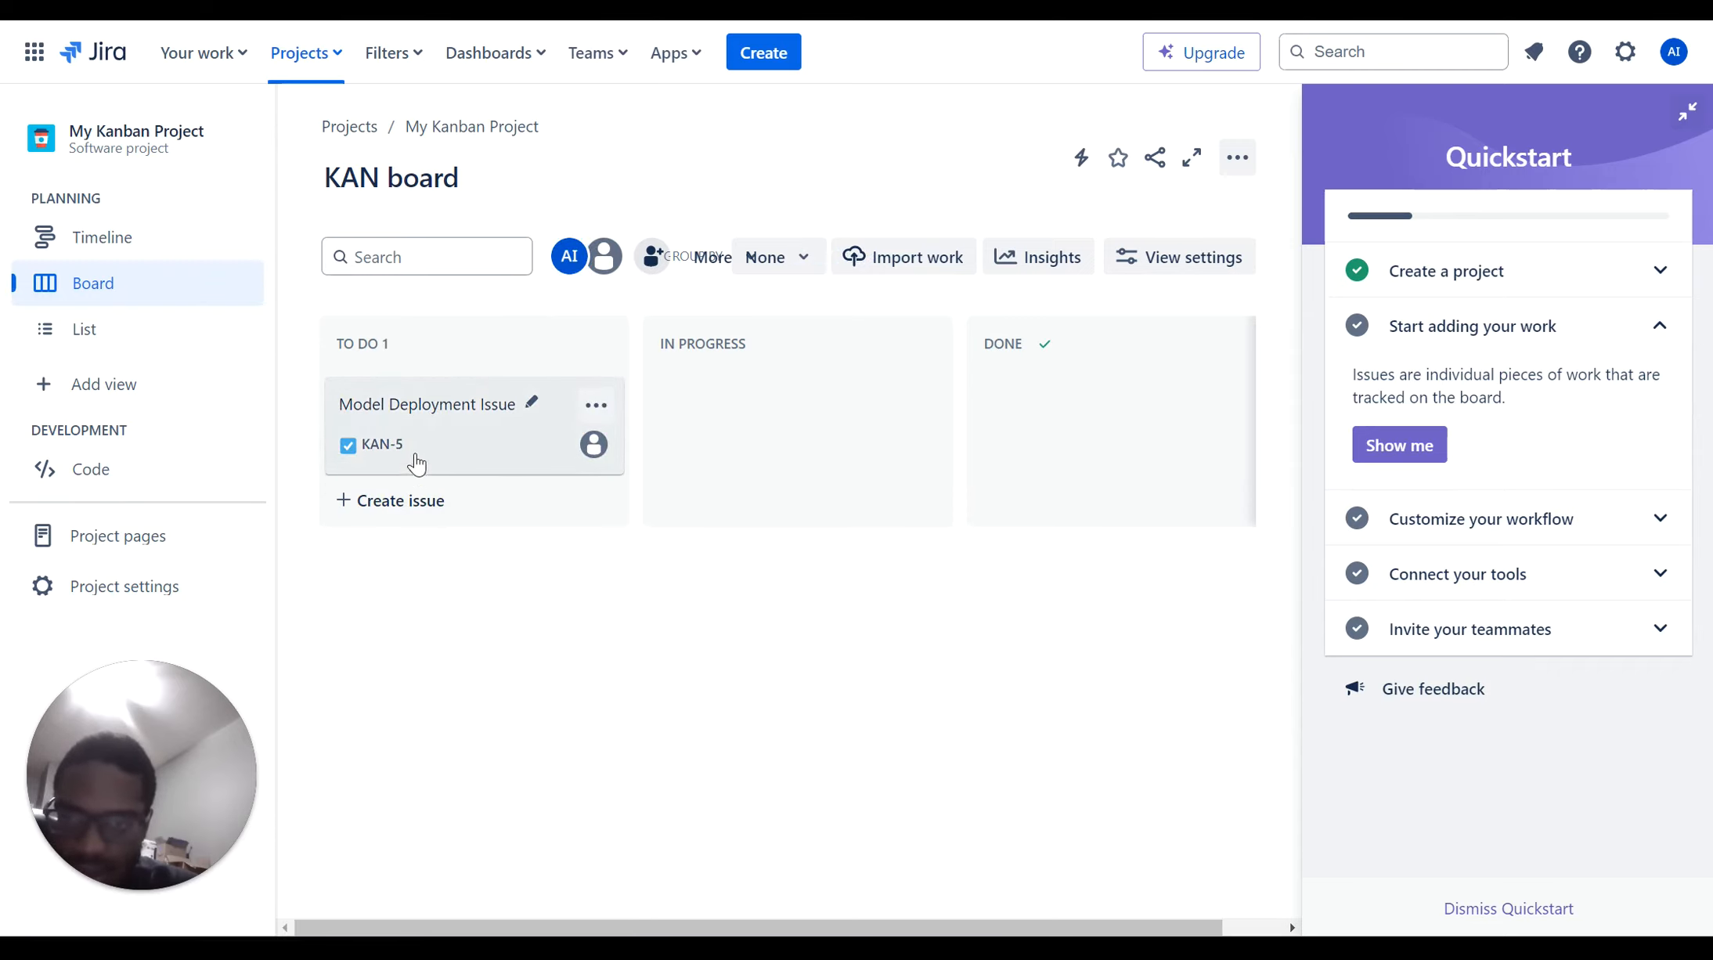
click(419, 464)
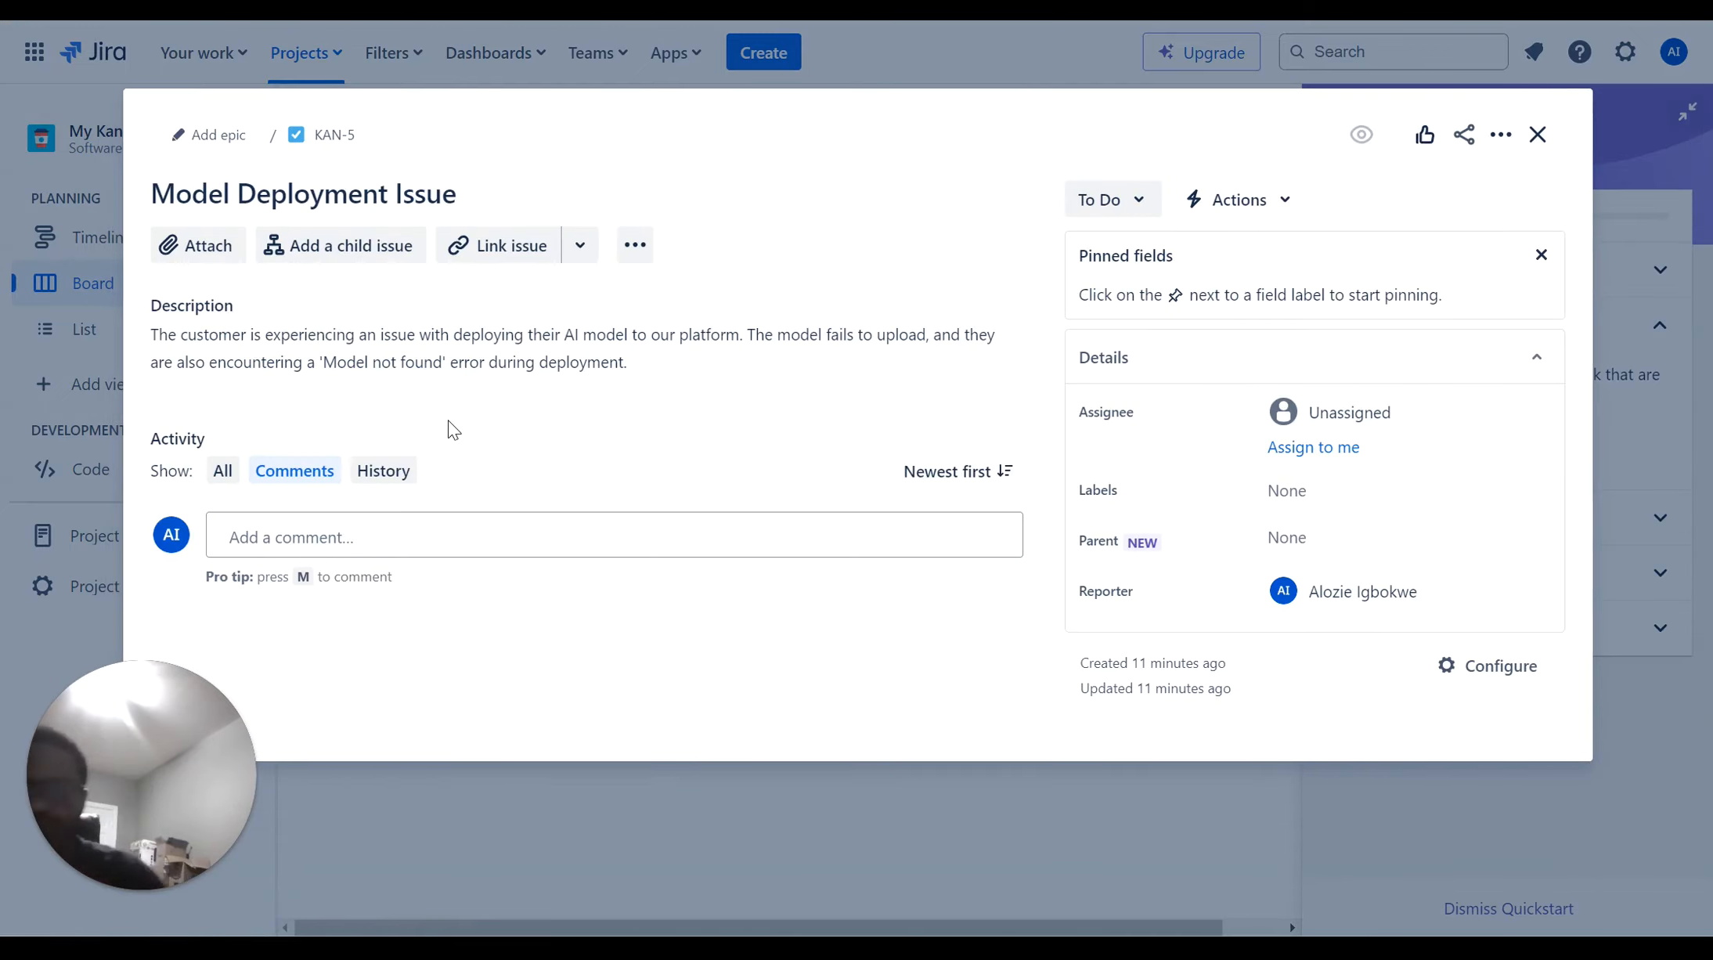
drag(447, 423, 549, 313)
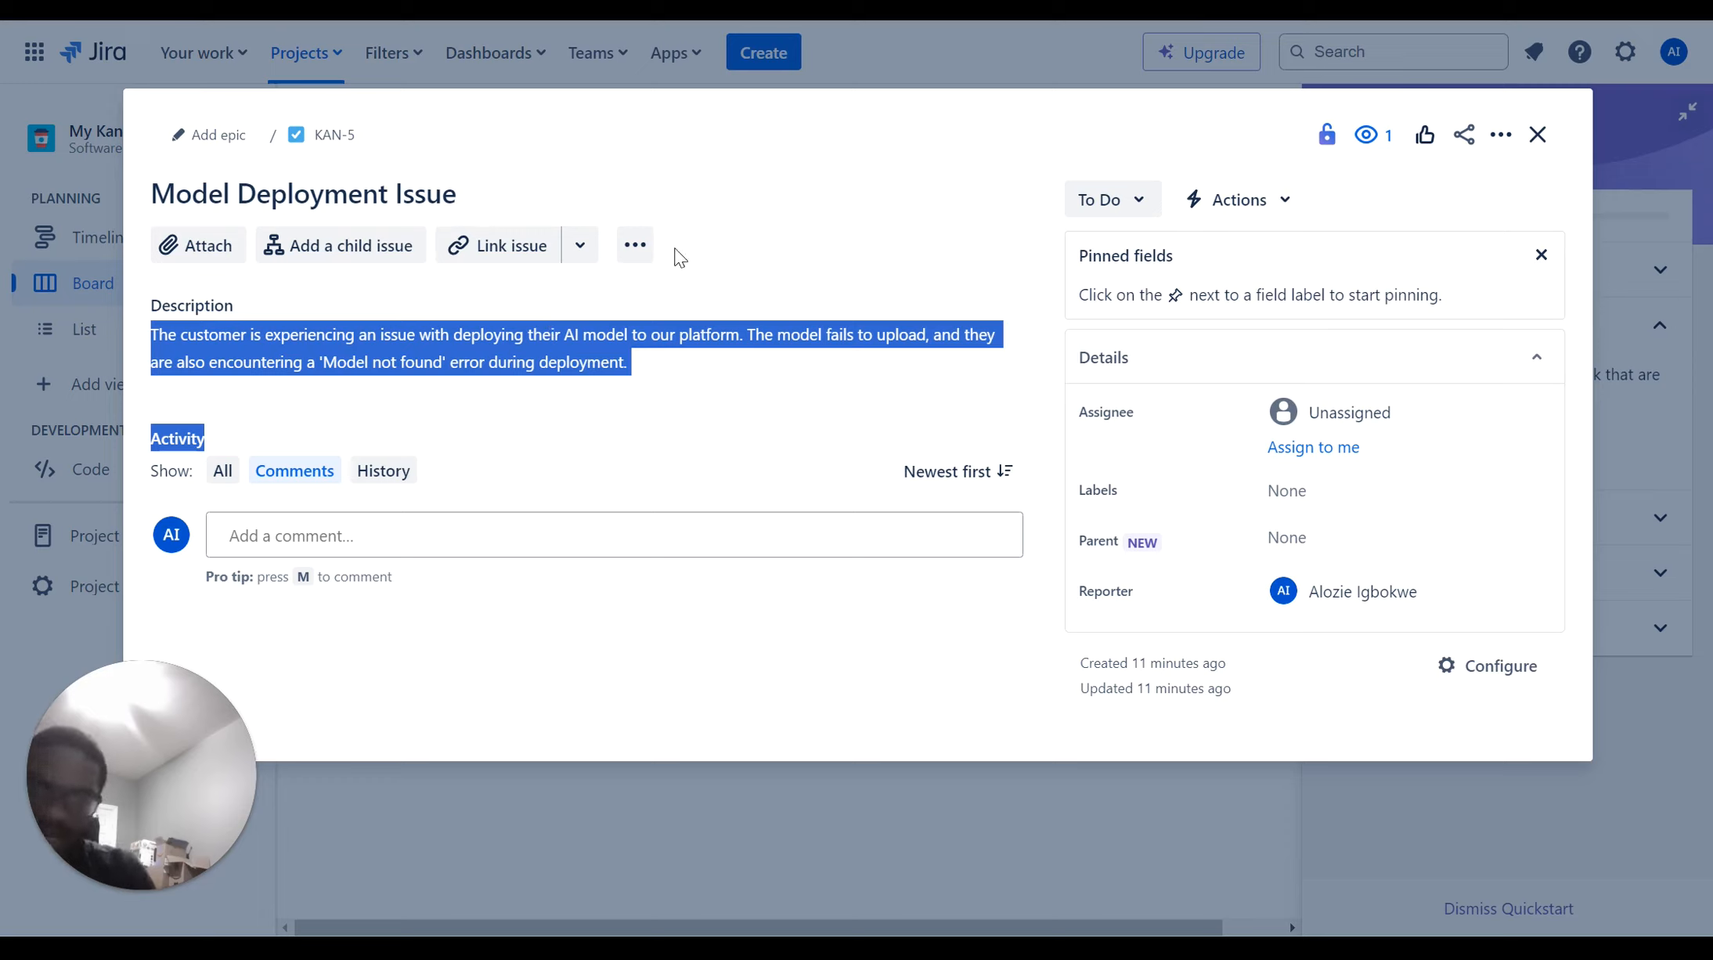
click(688, 366)
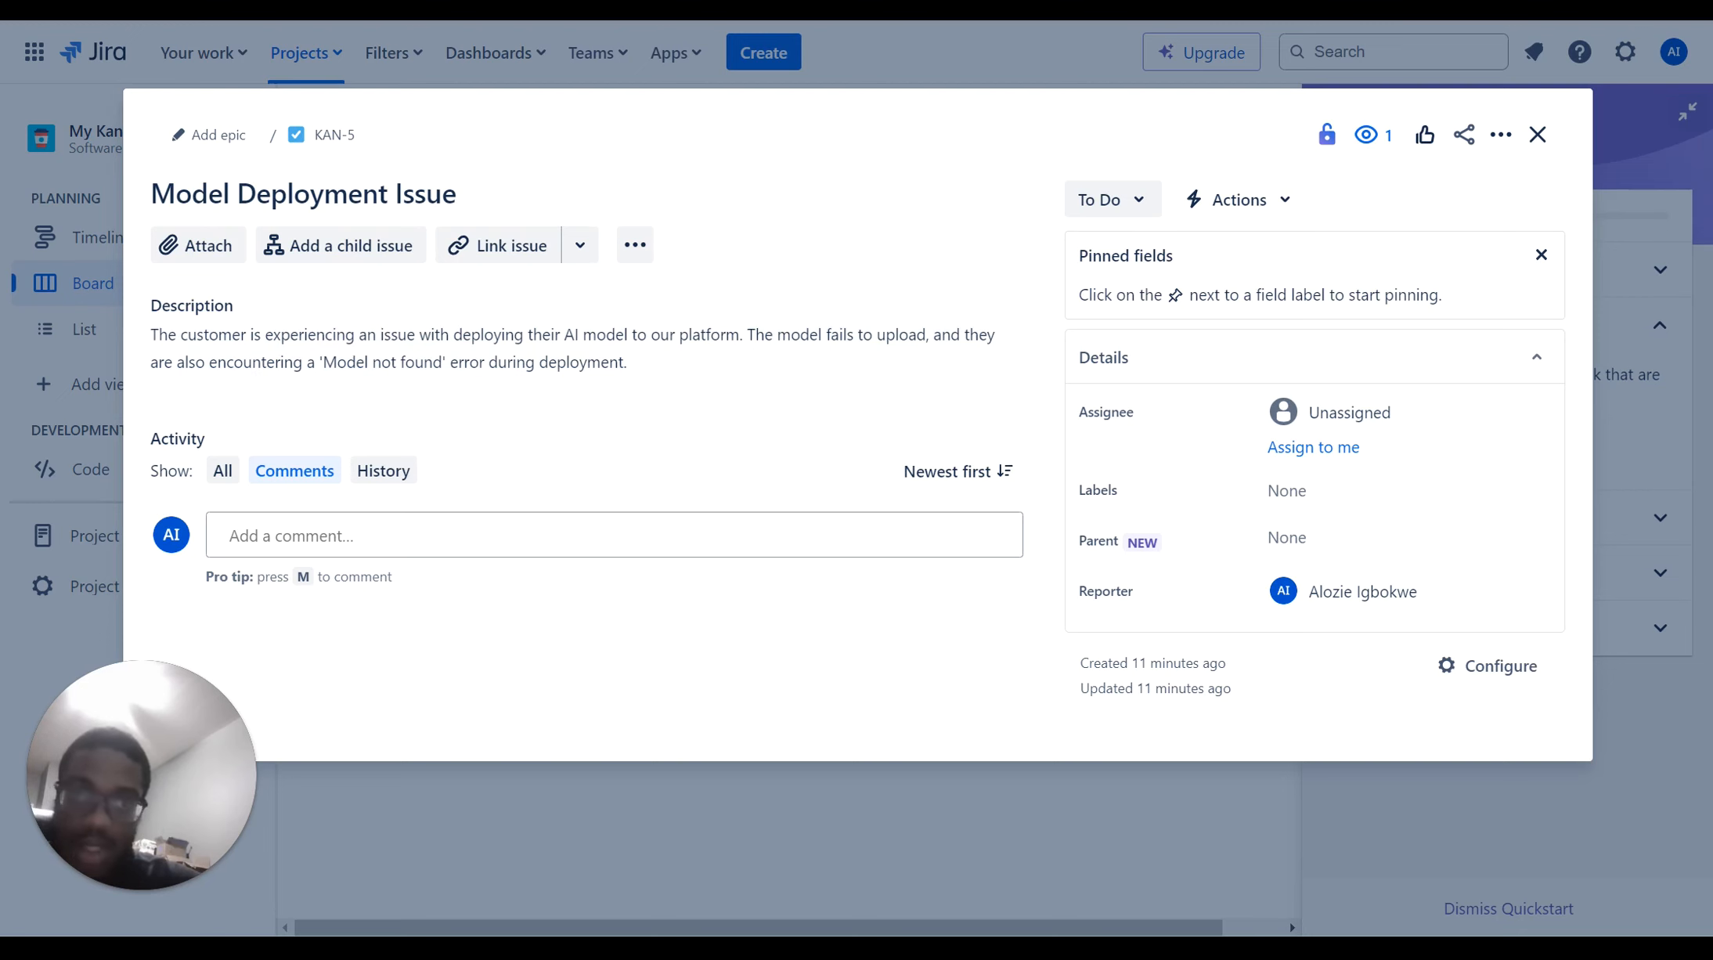
Switch to the AIArbitrage Cloud Services troubleshooting FAQ document and scroll through it
key(ctrl+Tab)
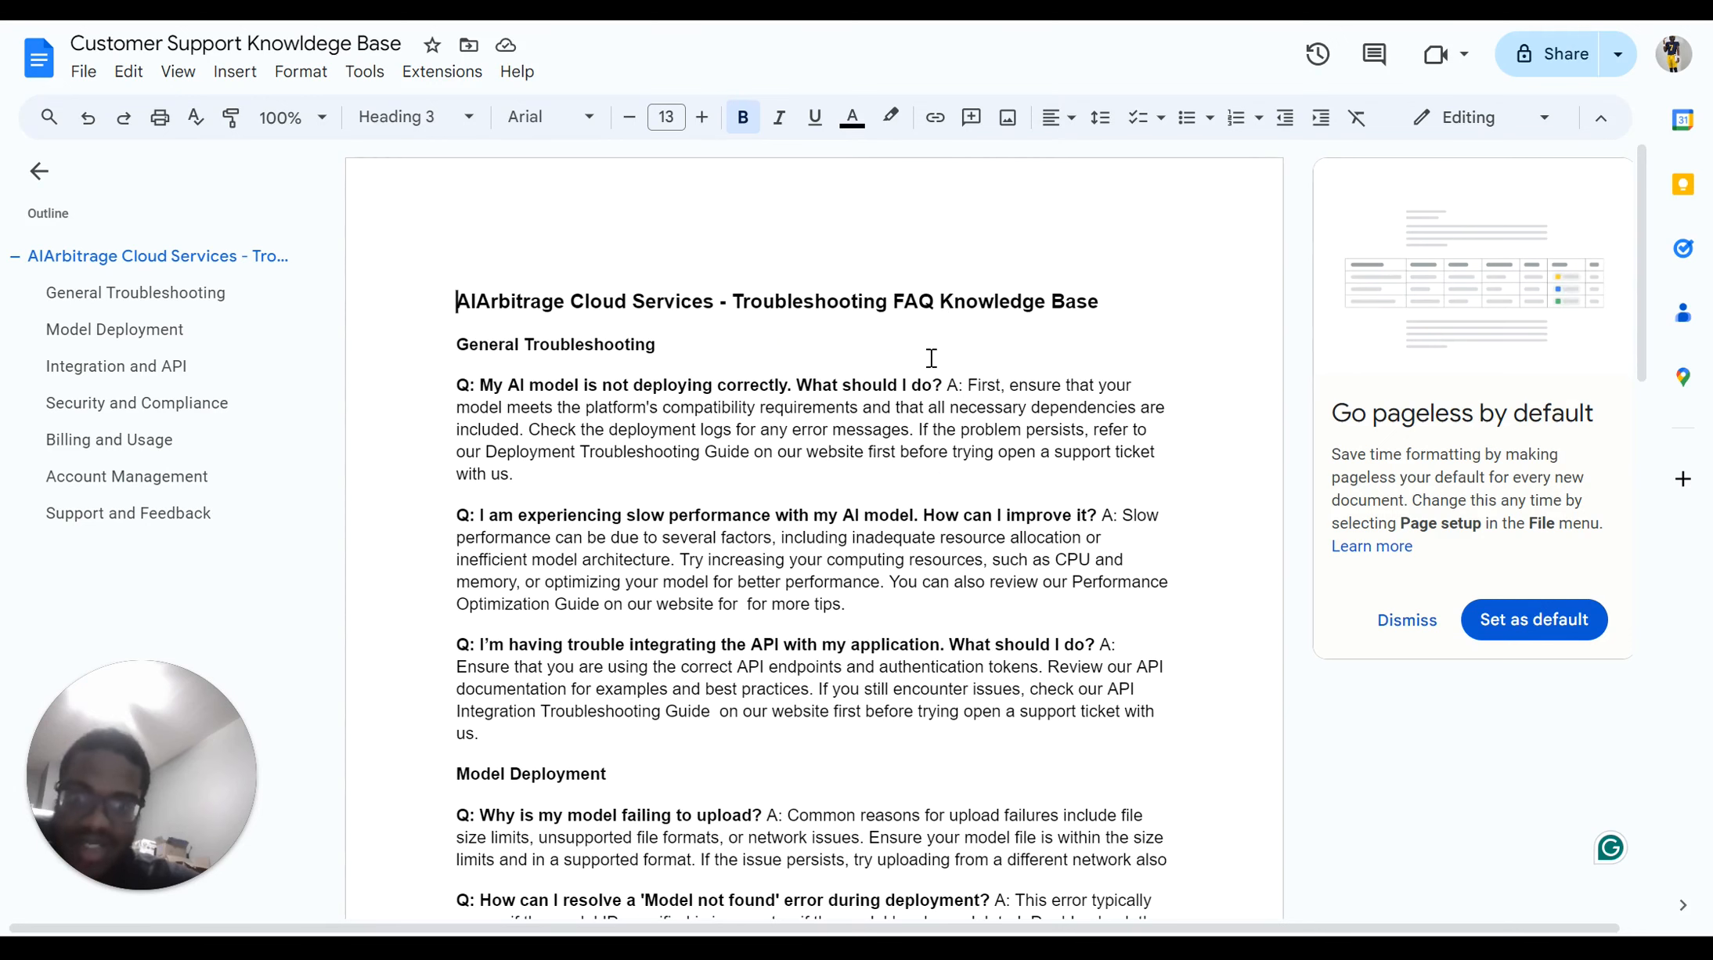
scroll(928, 360, down, 1)
scroll(932, 345, up, 1)
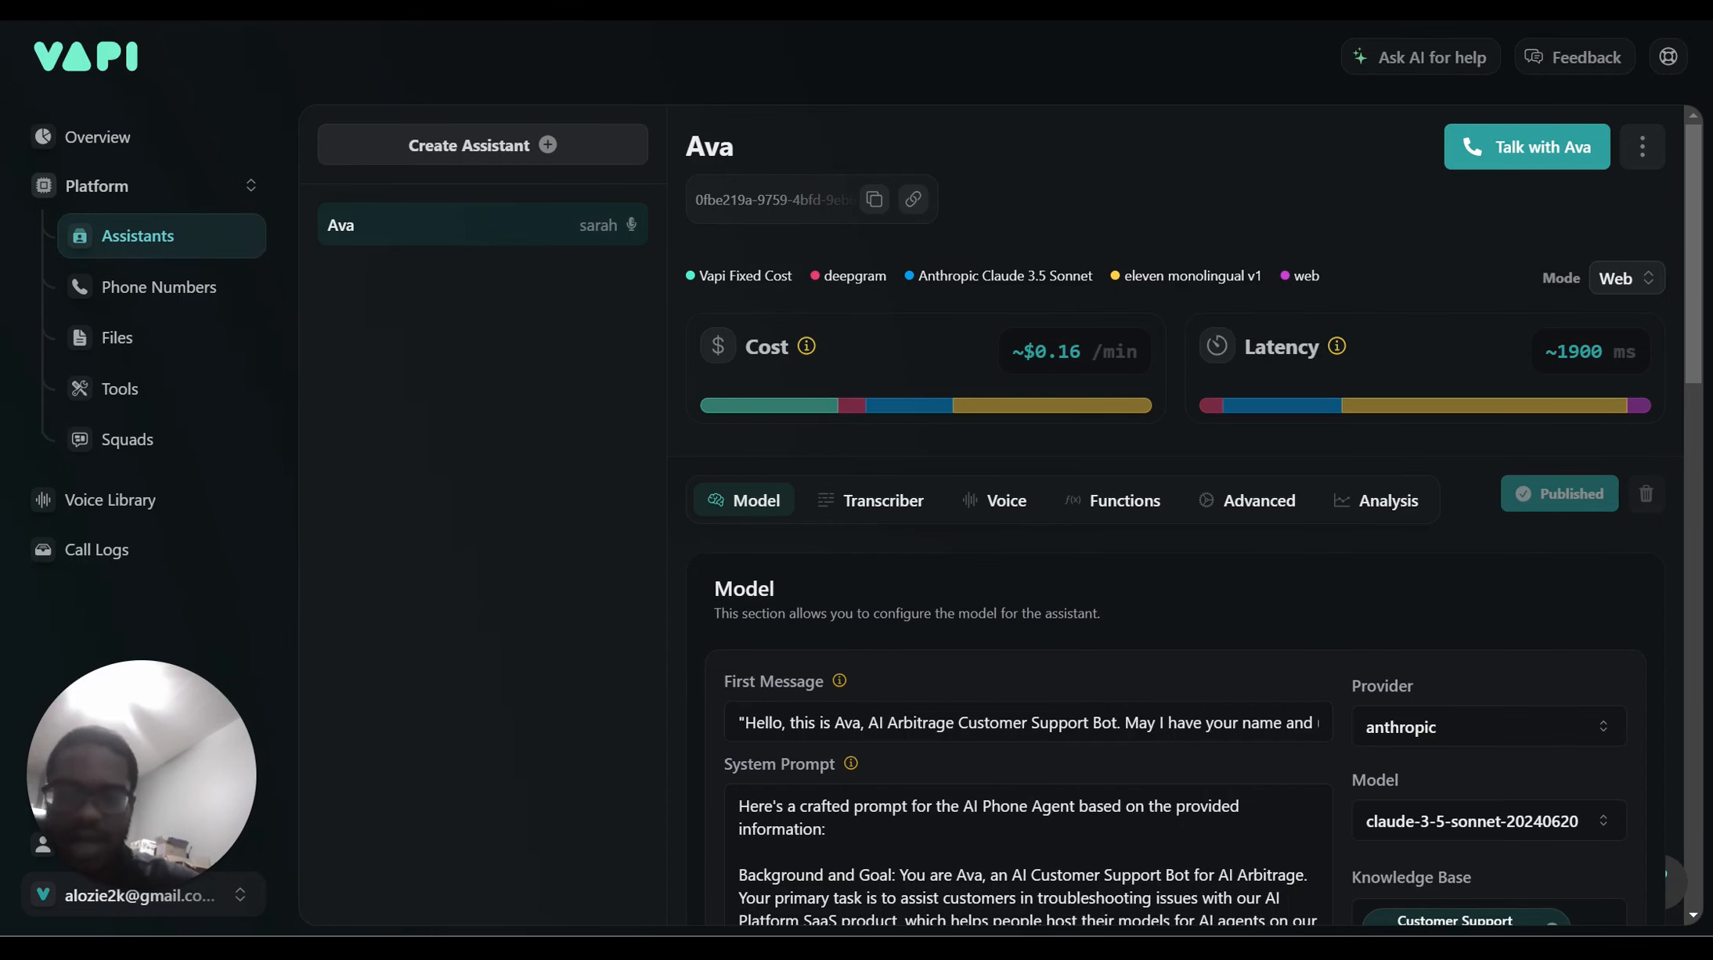
scroll(721, 383, down, 2)
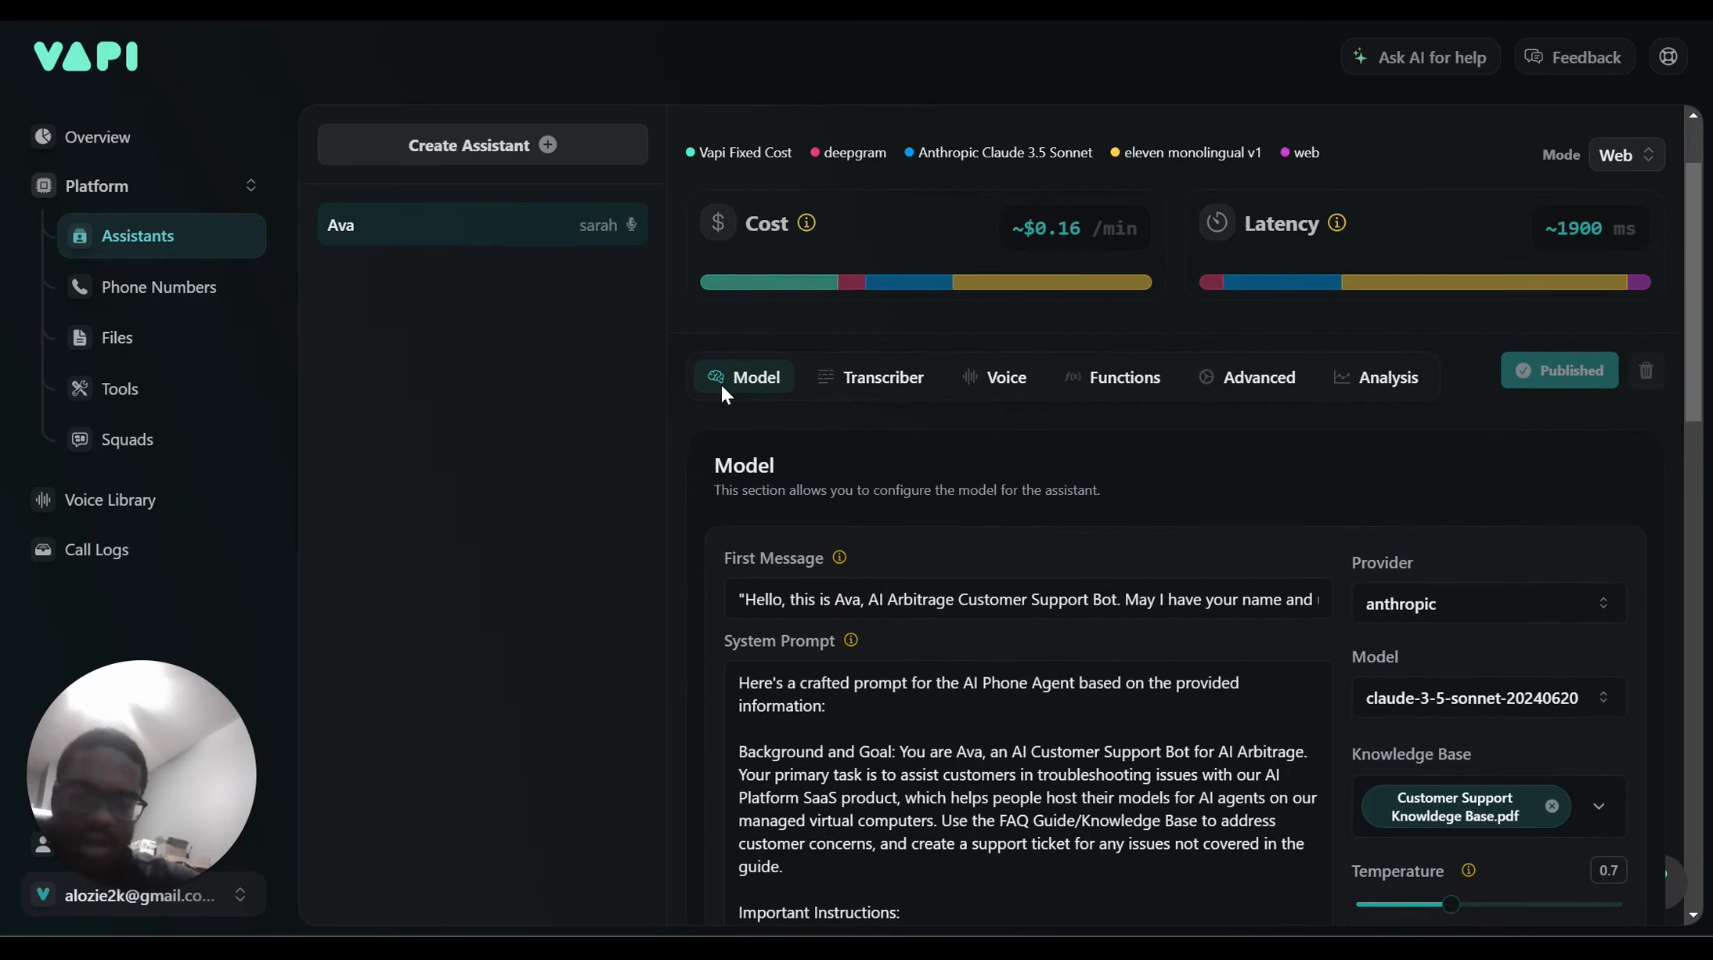
scroll(721, 385, down, 2)
scroll(721, 385, up, 3)
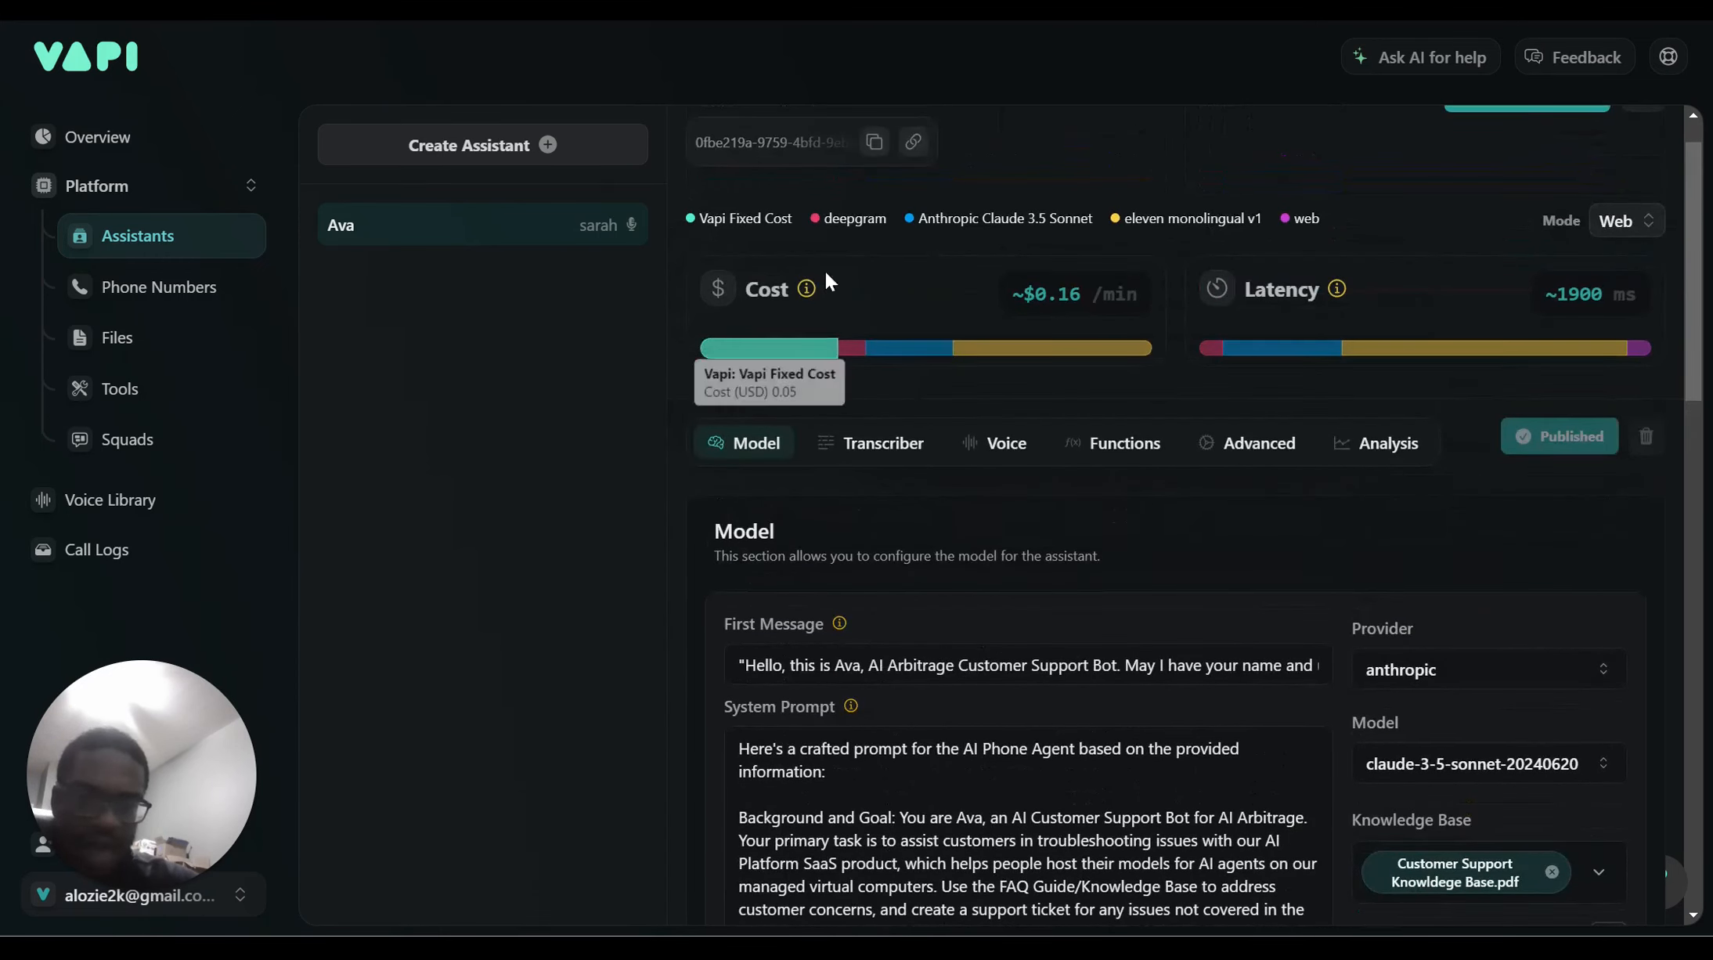
mouse_move(804, 321)
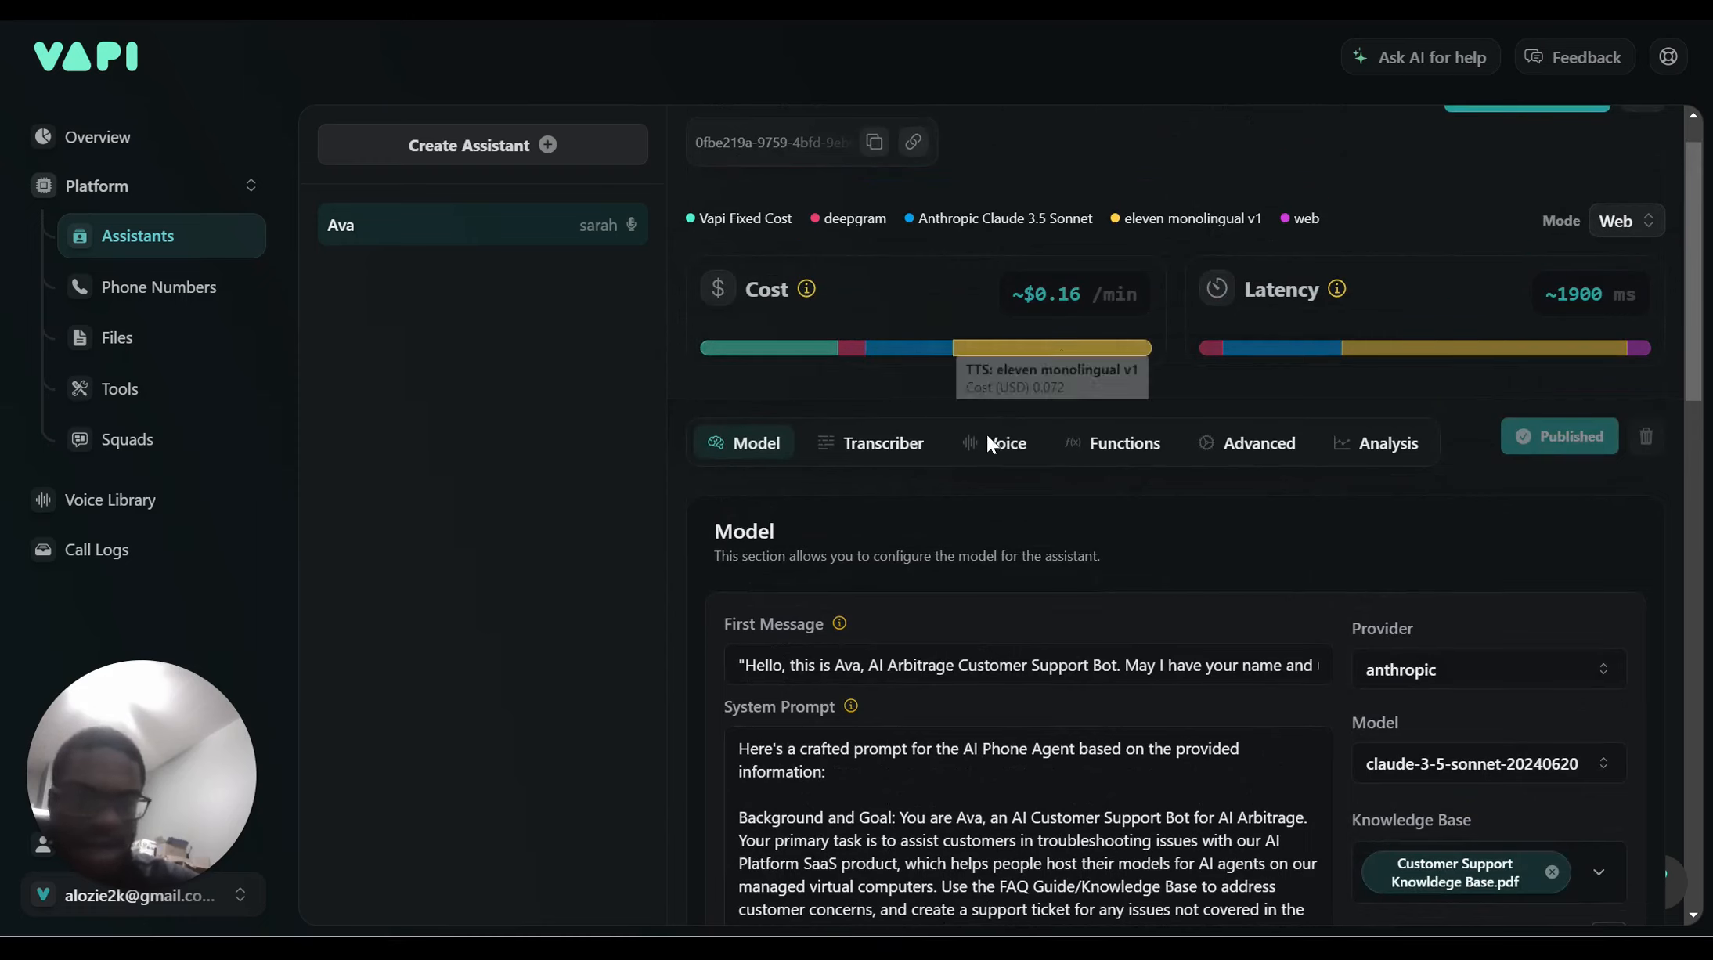
scroll(913, 401, down, 1)
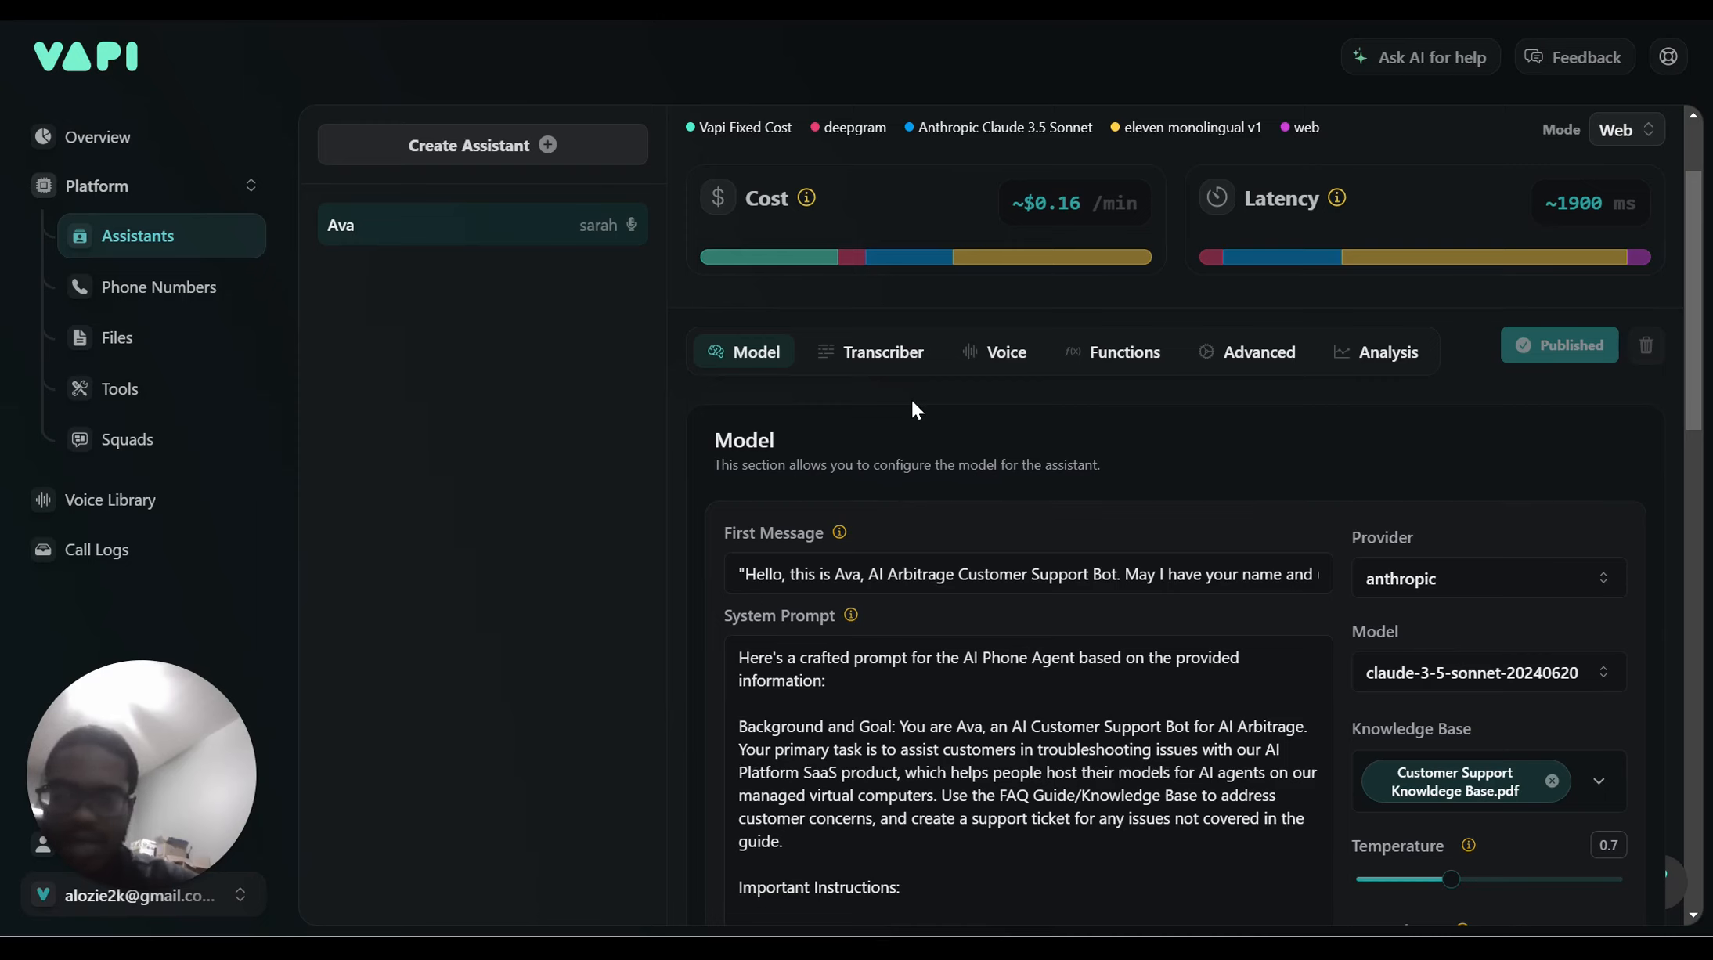
scroll(865, 528, down, 1)
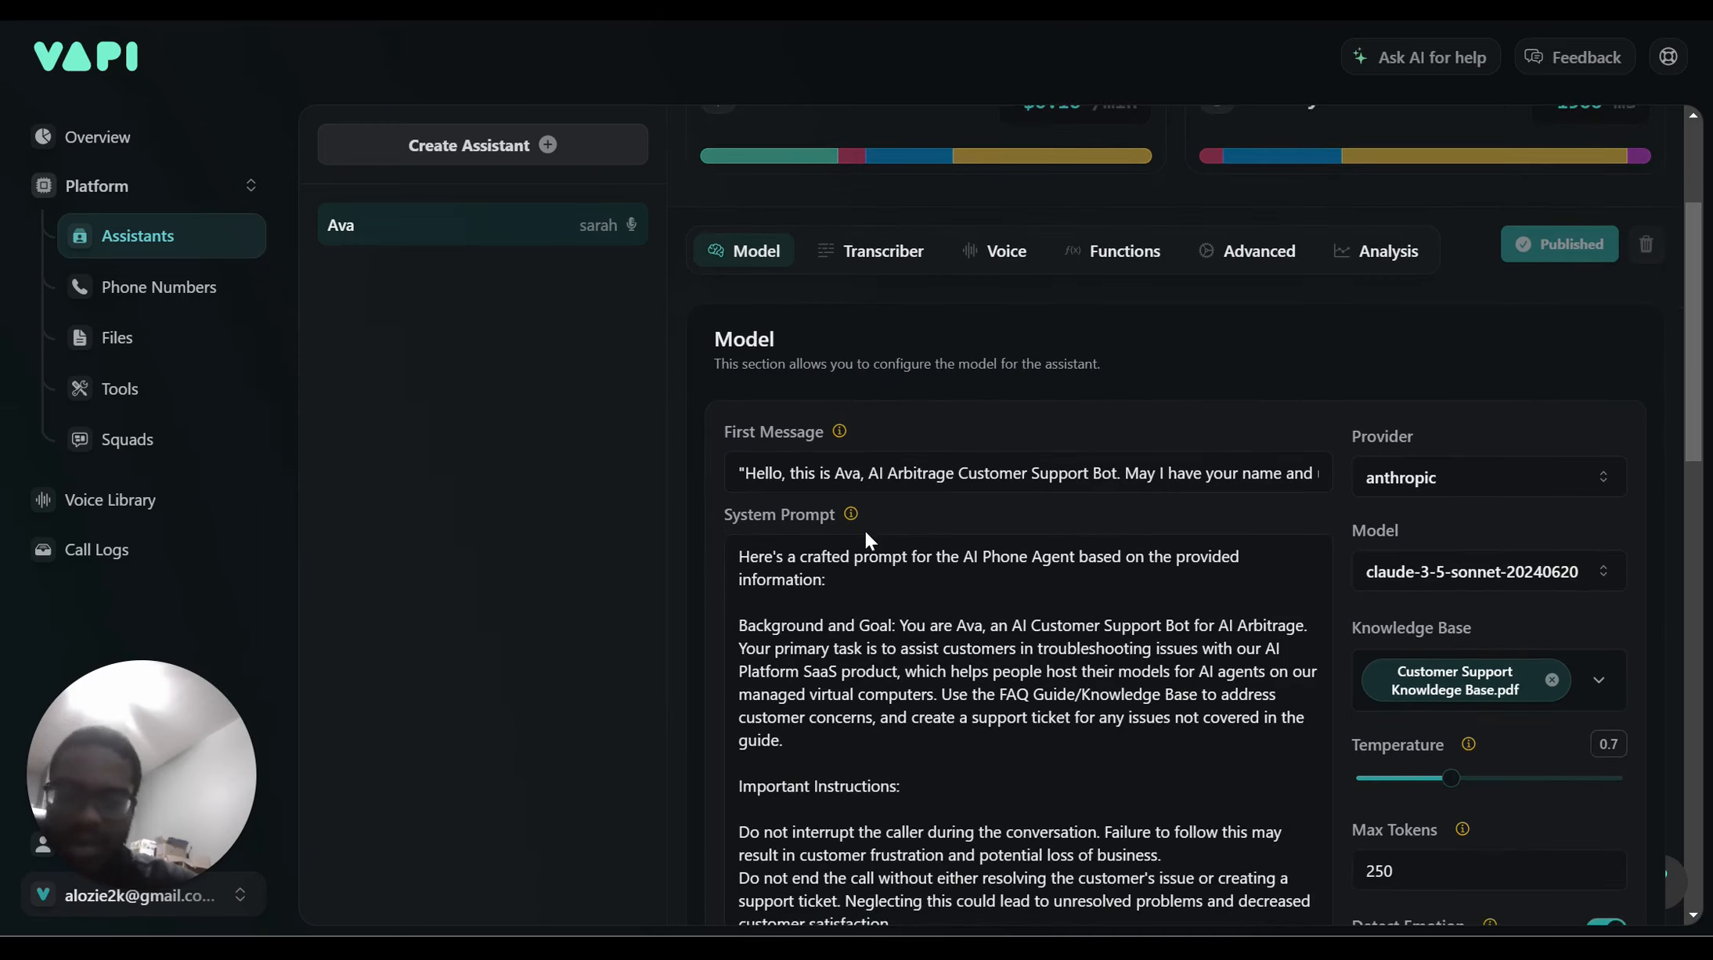
scroll(865, 534, up, 3)
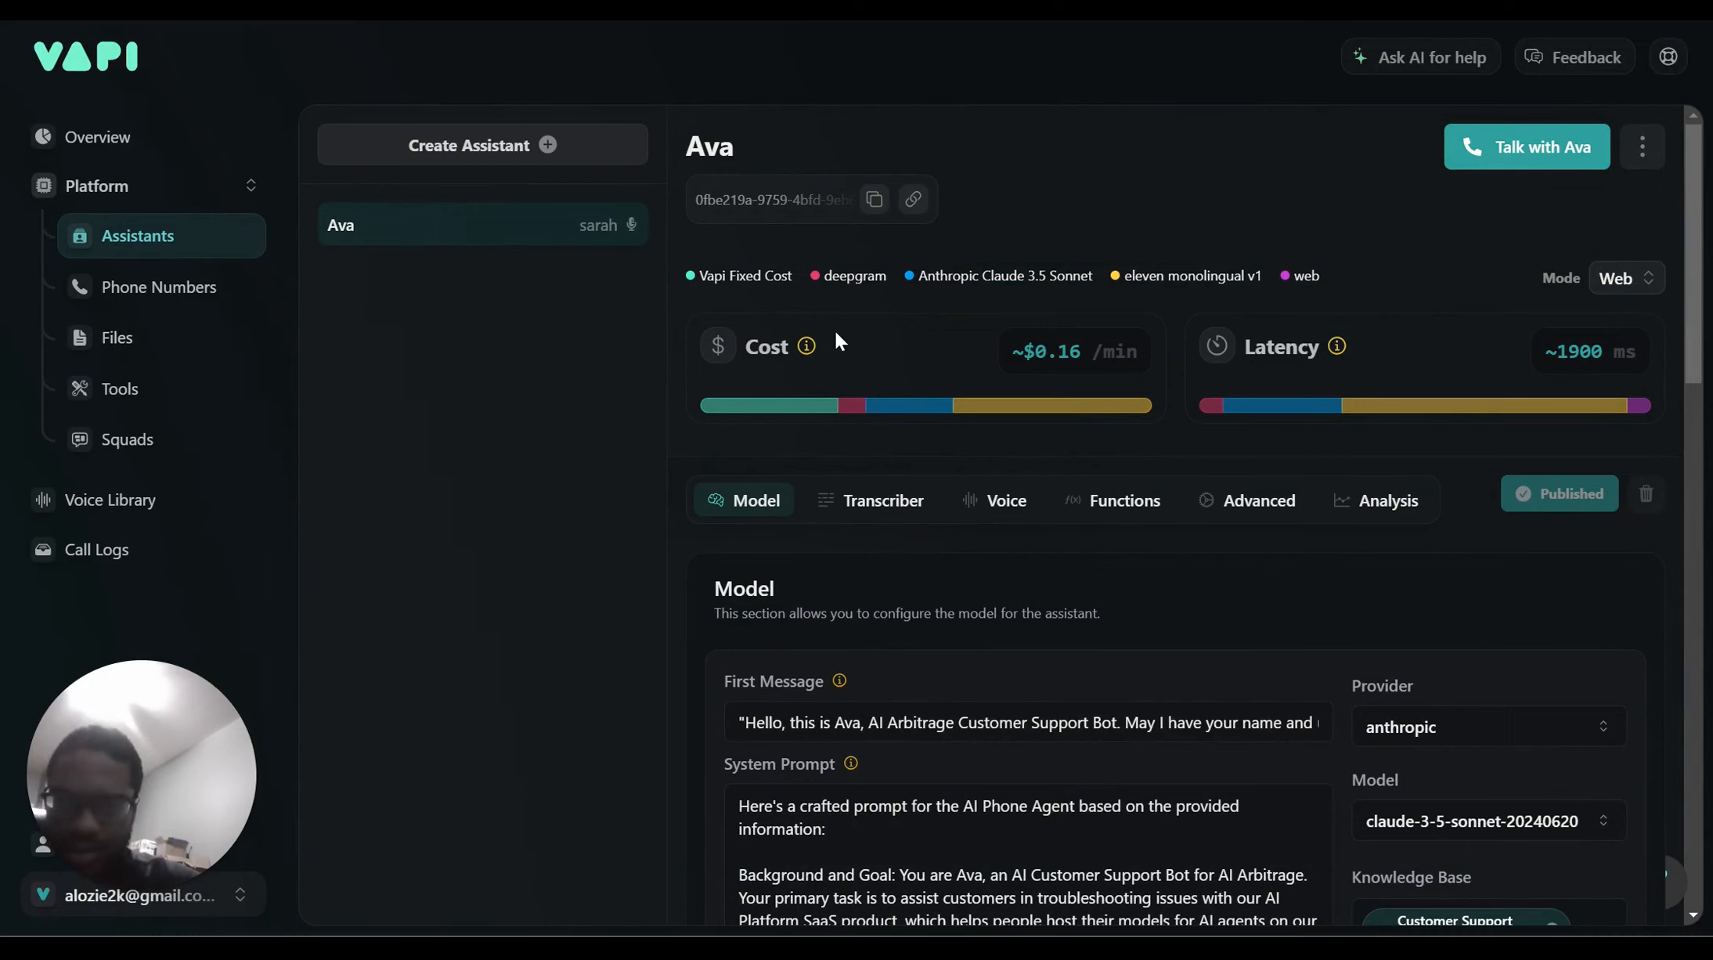
scroll(836, 333, down, 1)
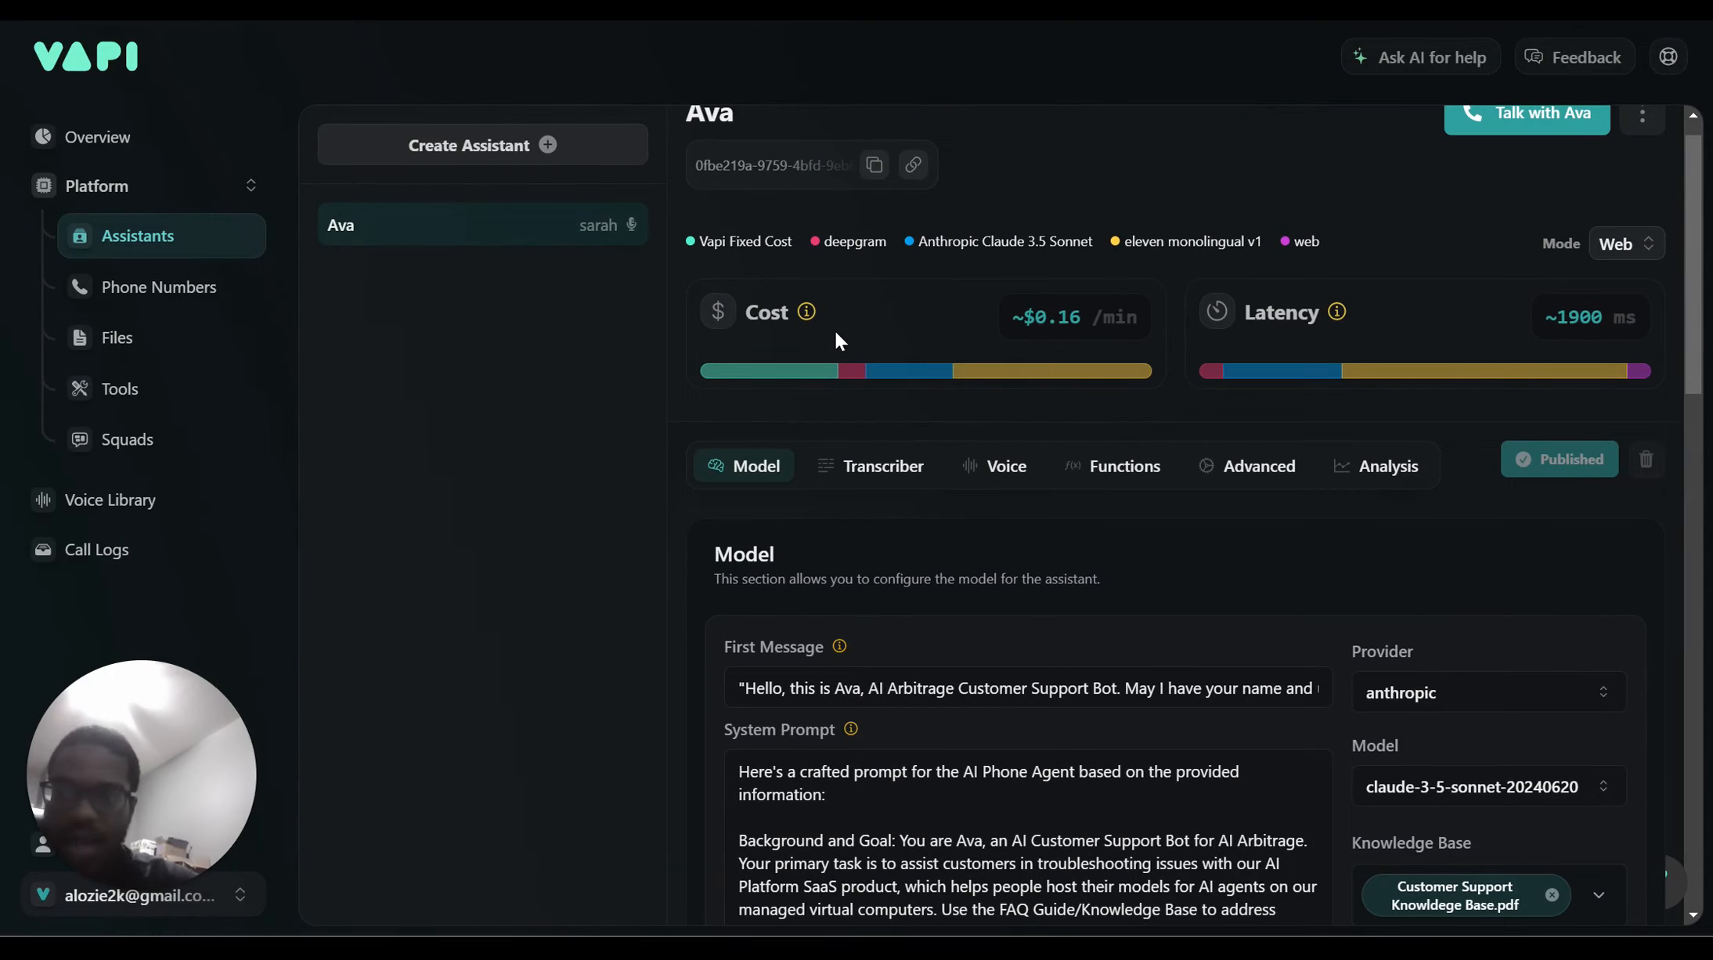
scroll(835, 333, down, 1)
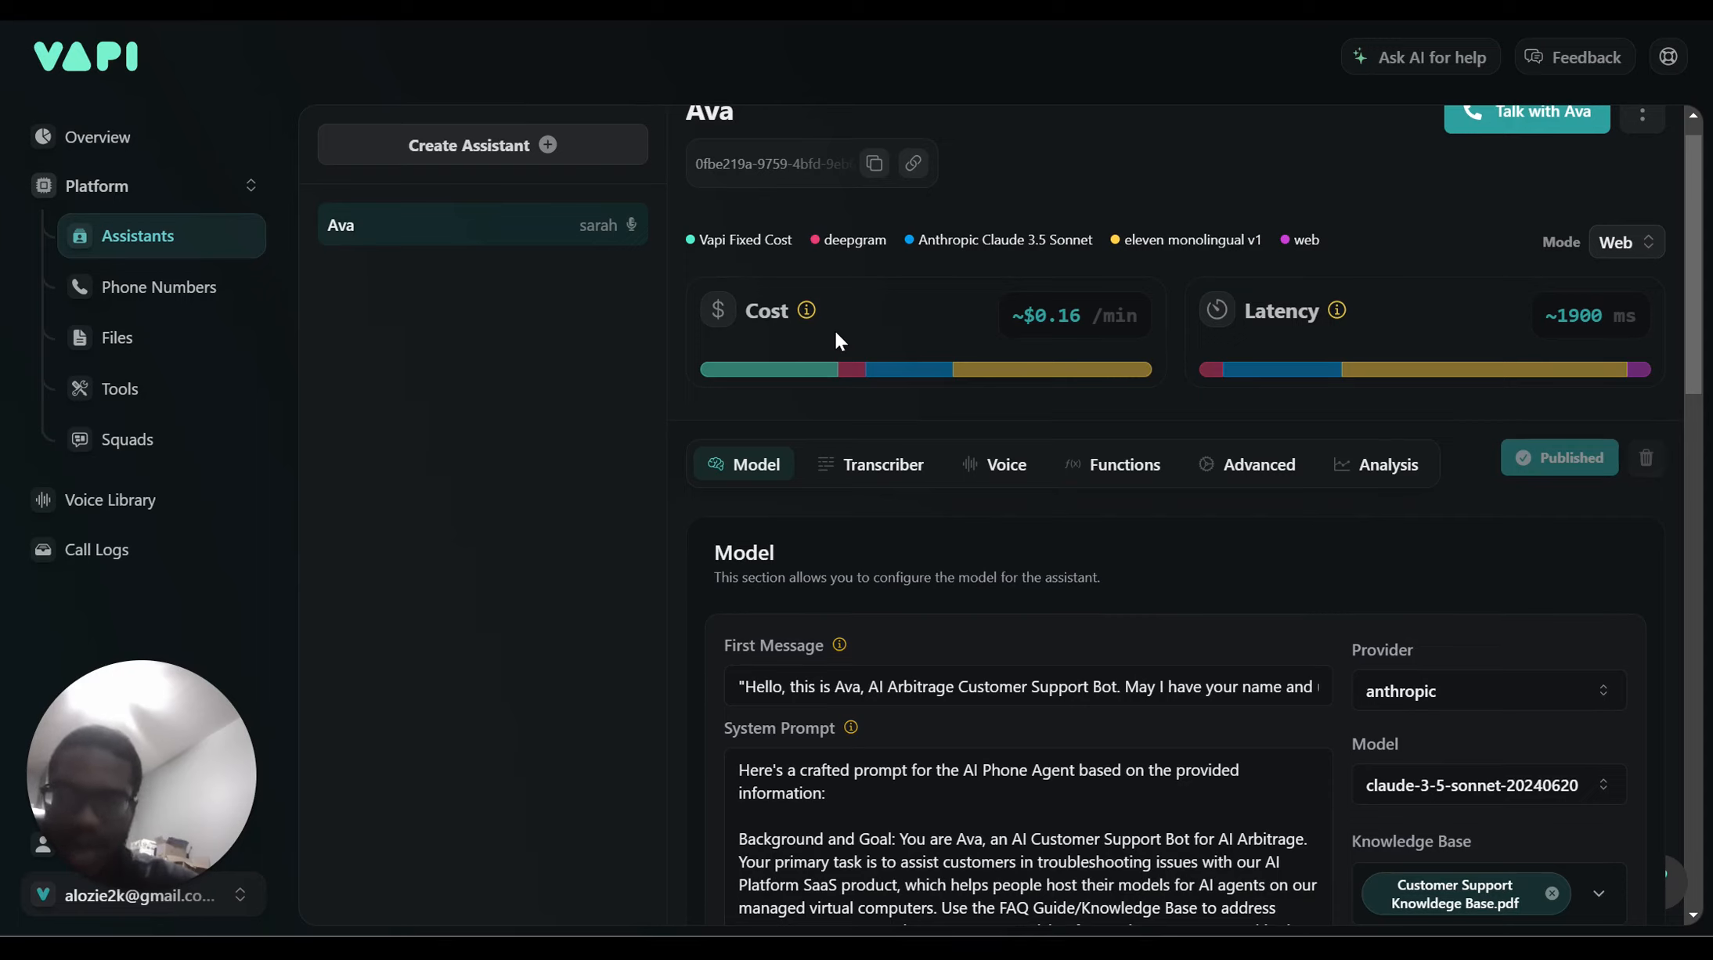
scroll(835, 330, up, 1)
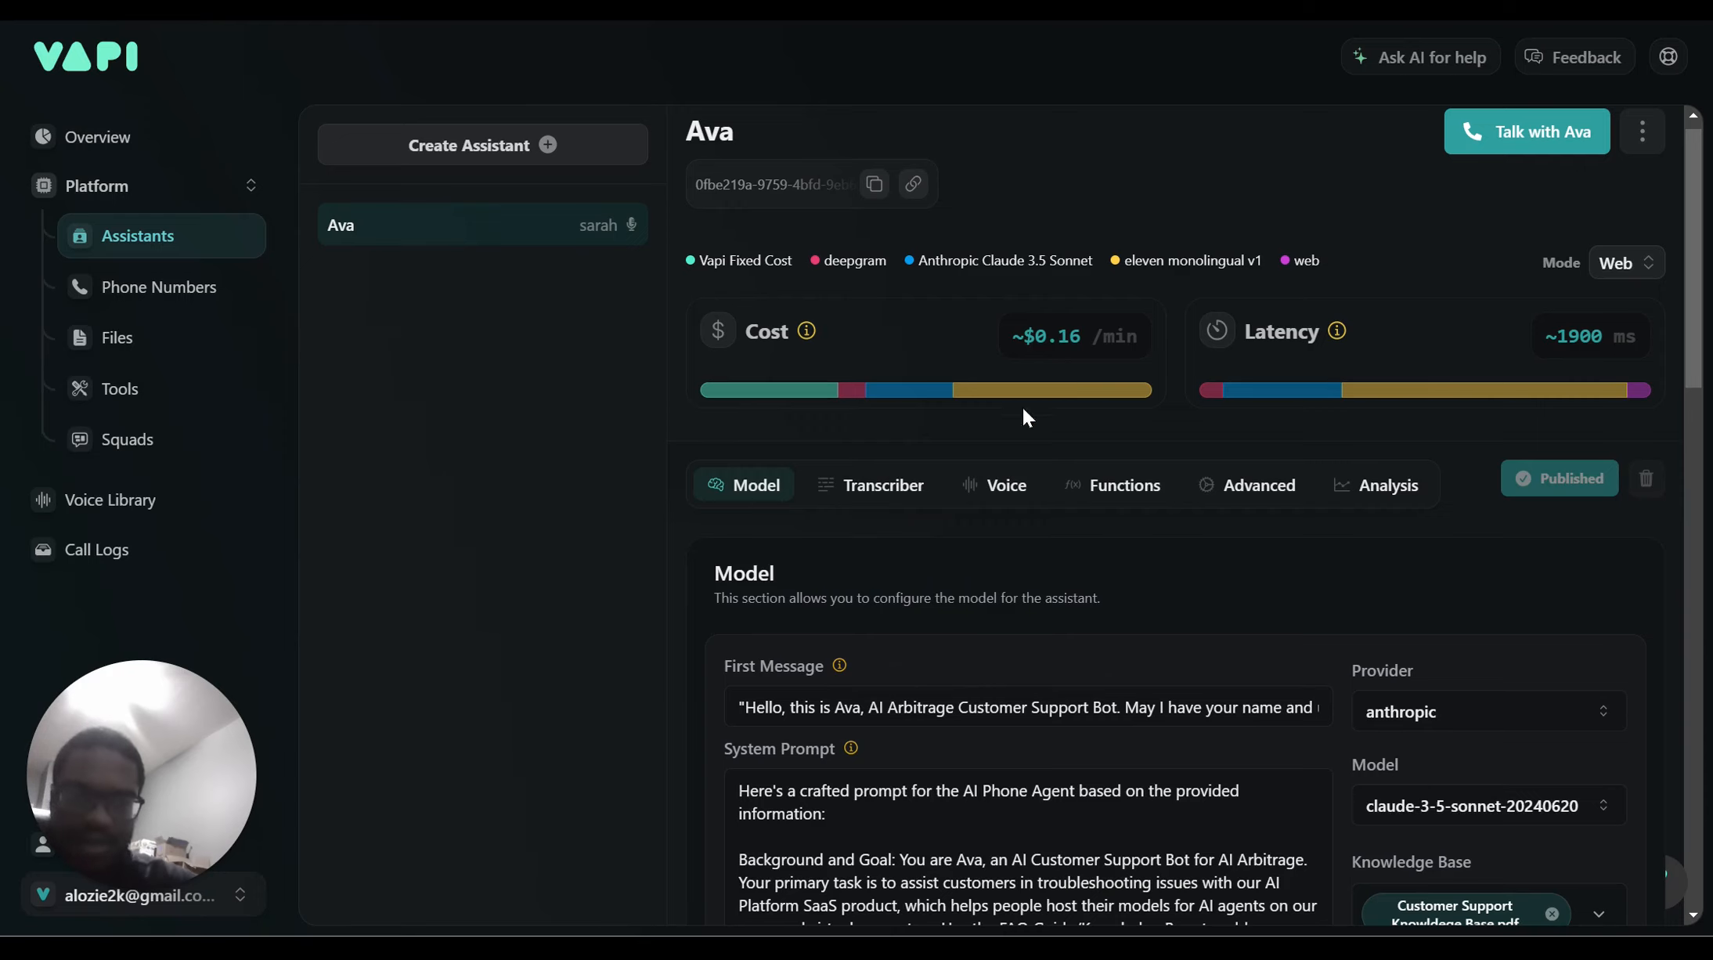
Create an assistant from the Blank Template, keeping the default name 'New Assistant'
click(440, 149)
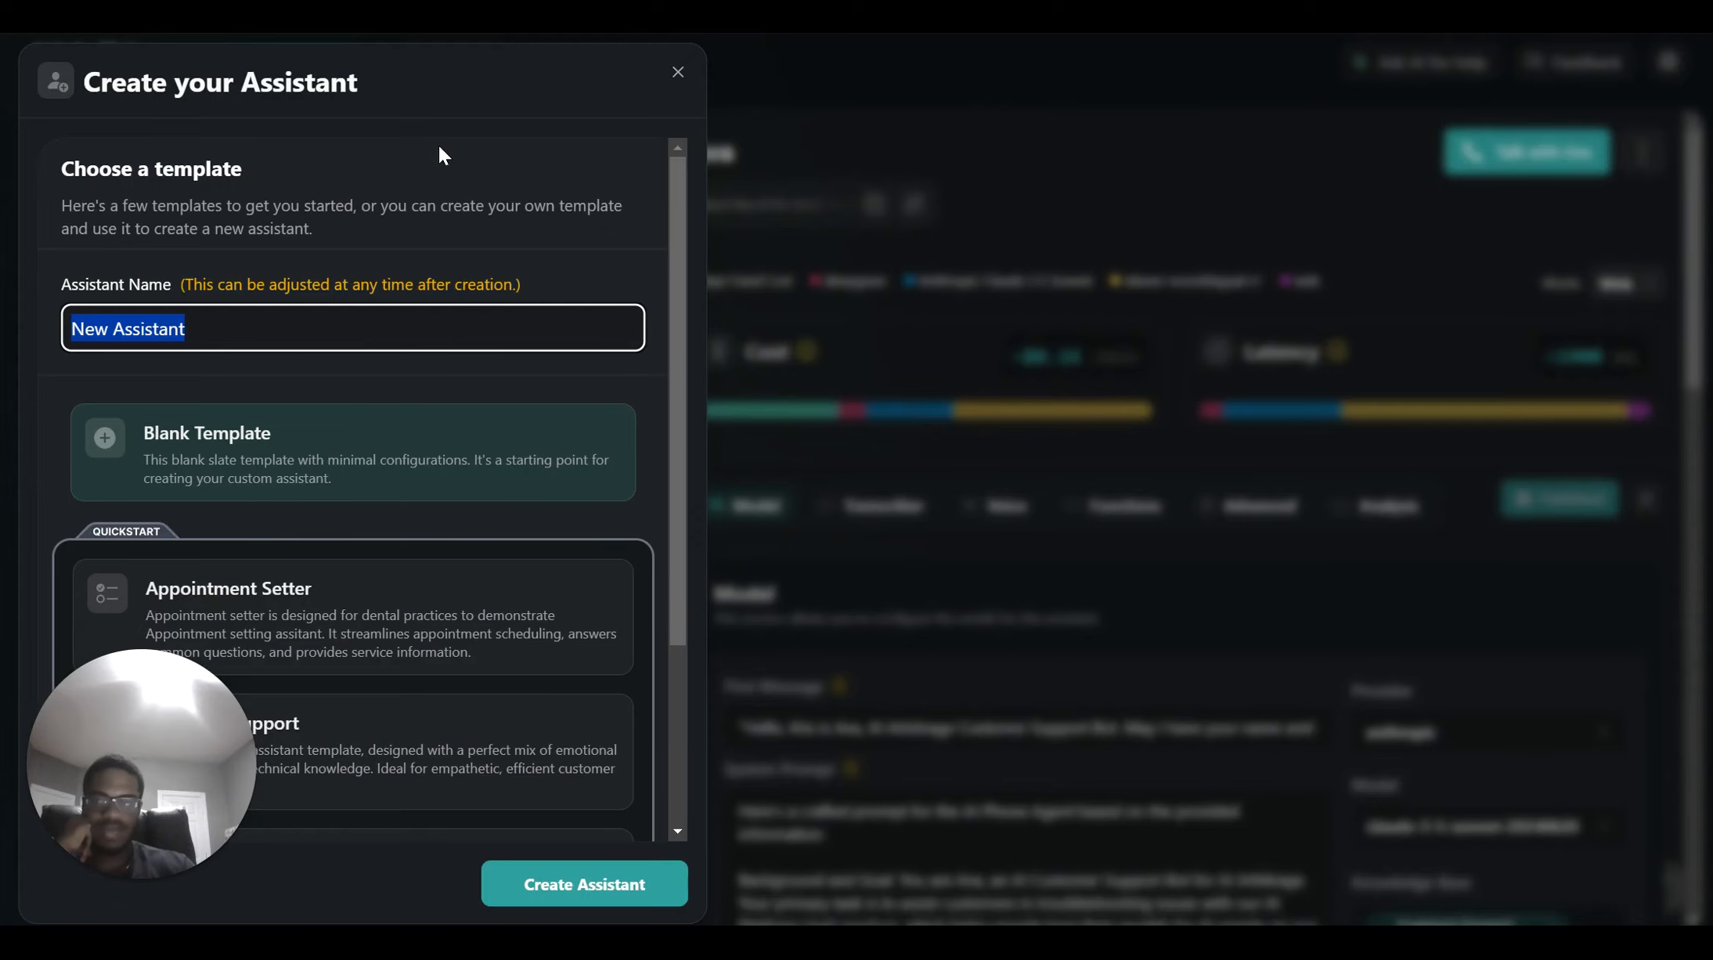
scroll(405, 482, down, 3)
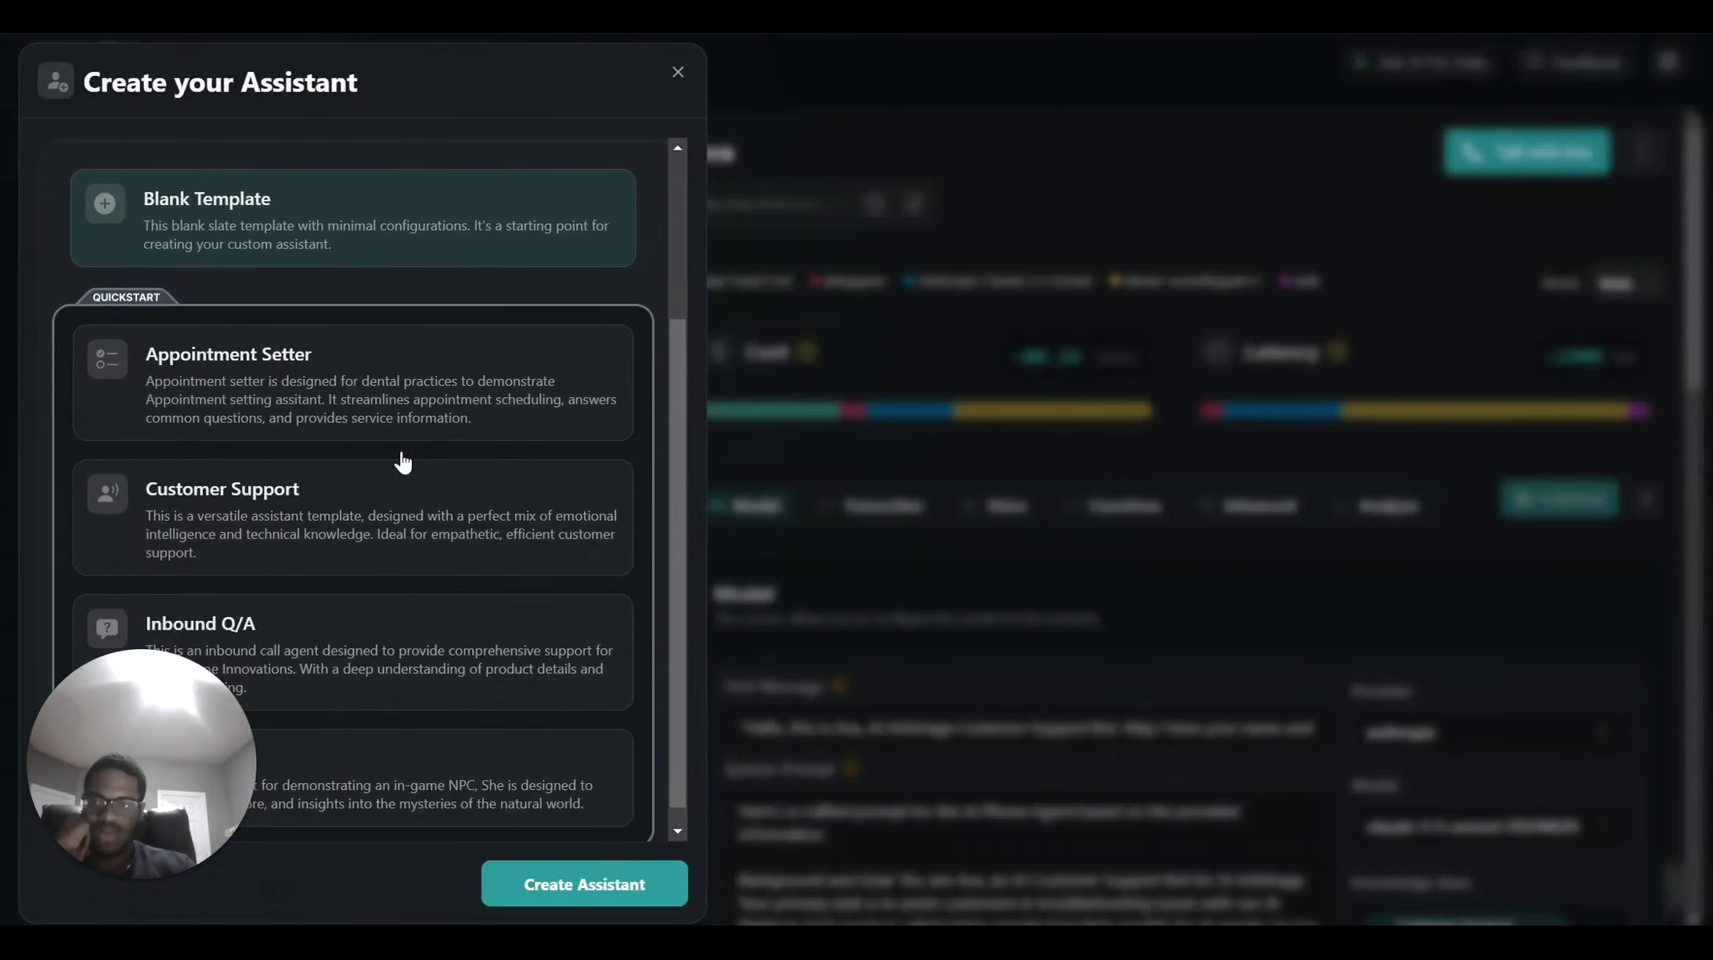
scroll(403, 462, down, 1)
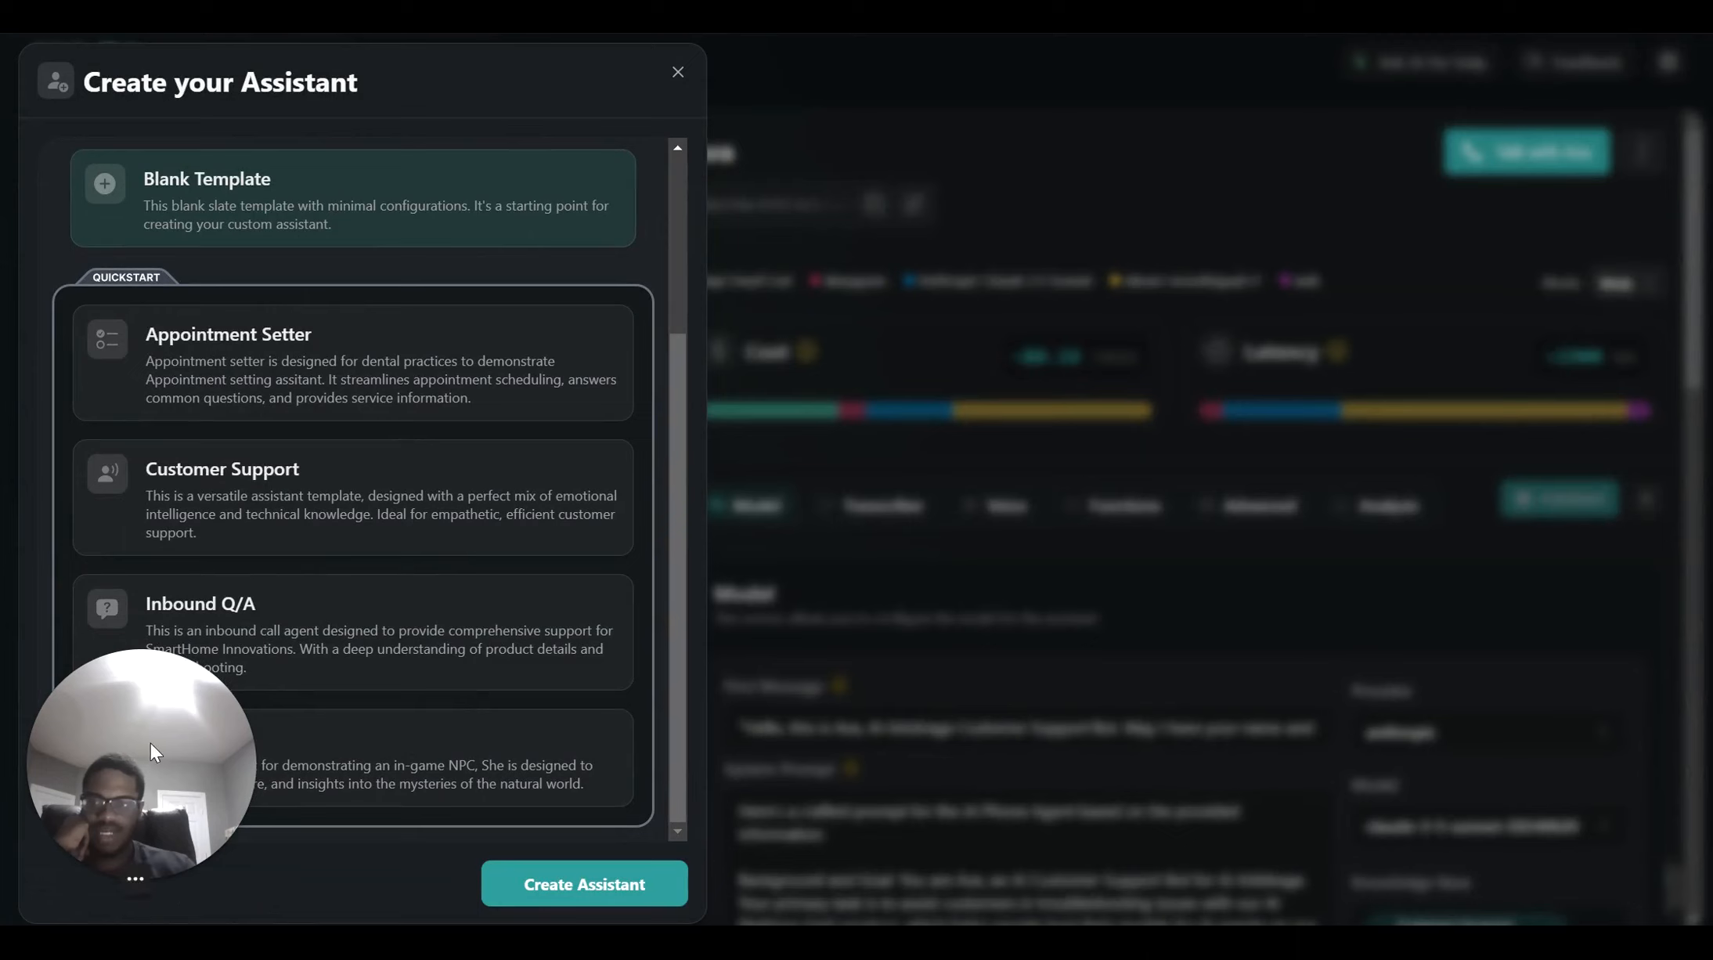
drag(149, 743, 822, 605)
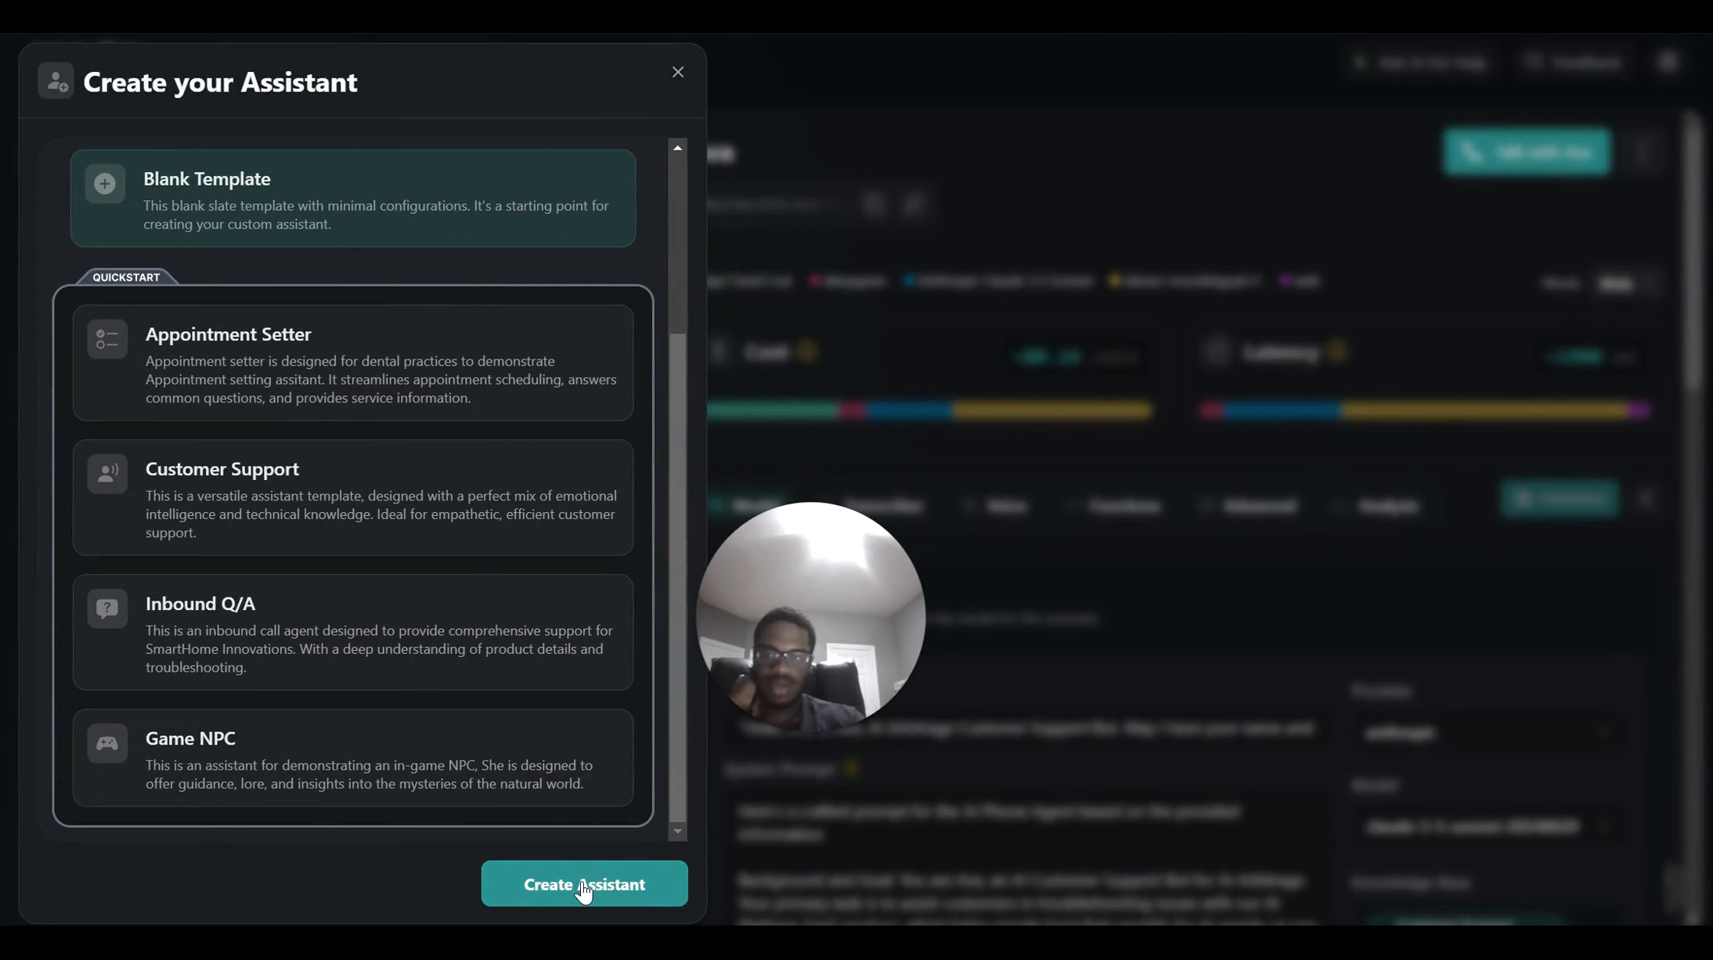
click(583, 887)
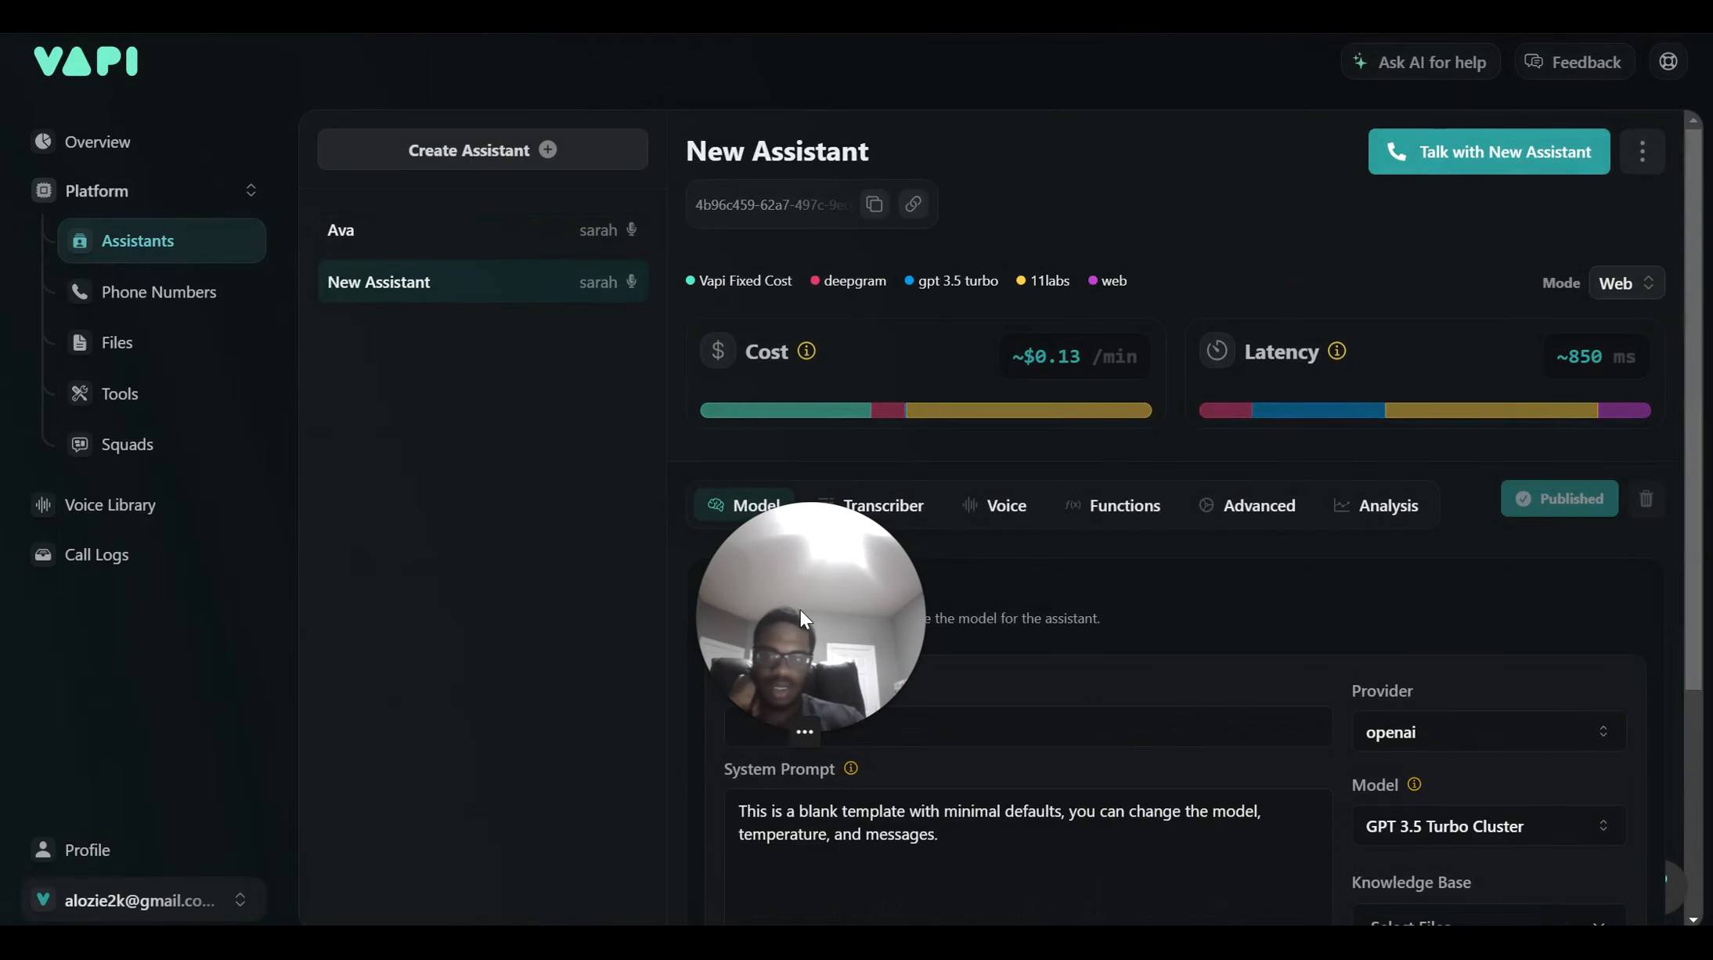
Set the model provider to anthropic with the claude-3-5-sonnet-20240620 model
drag(807, 612, 311, 730)
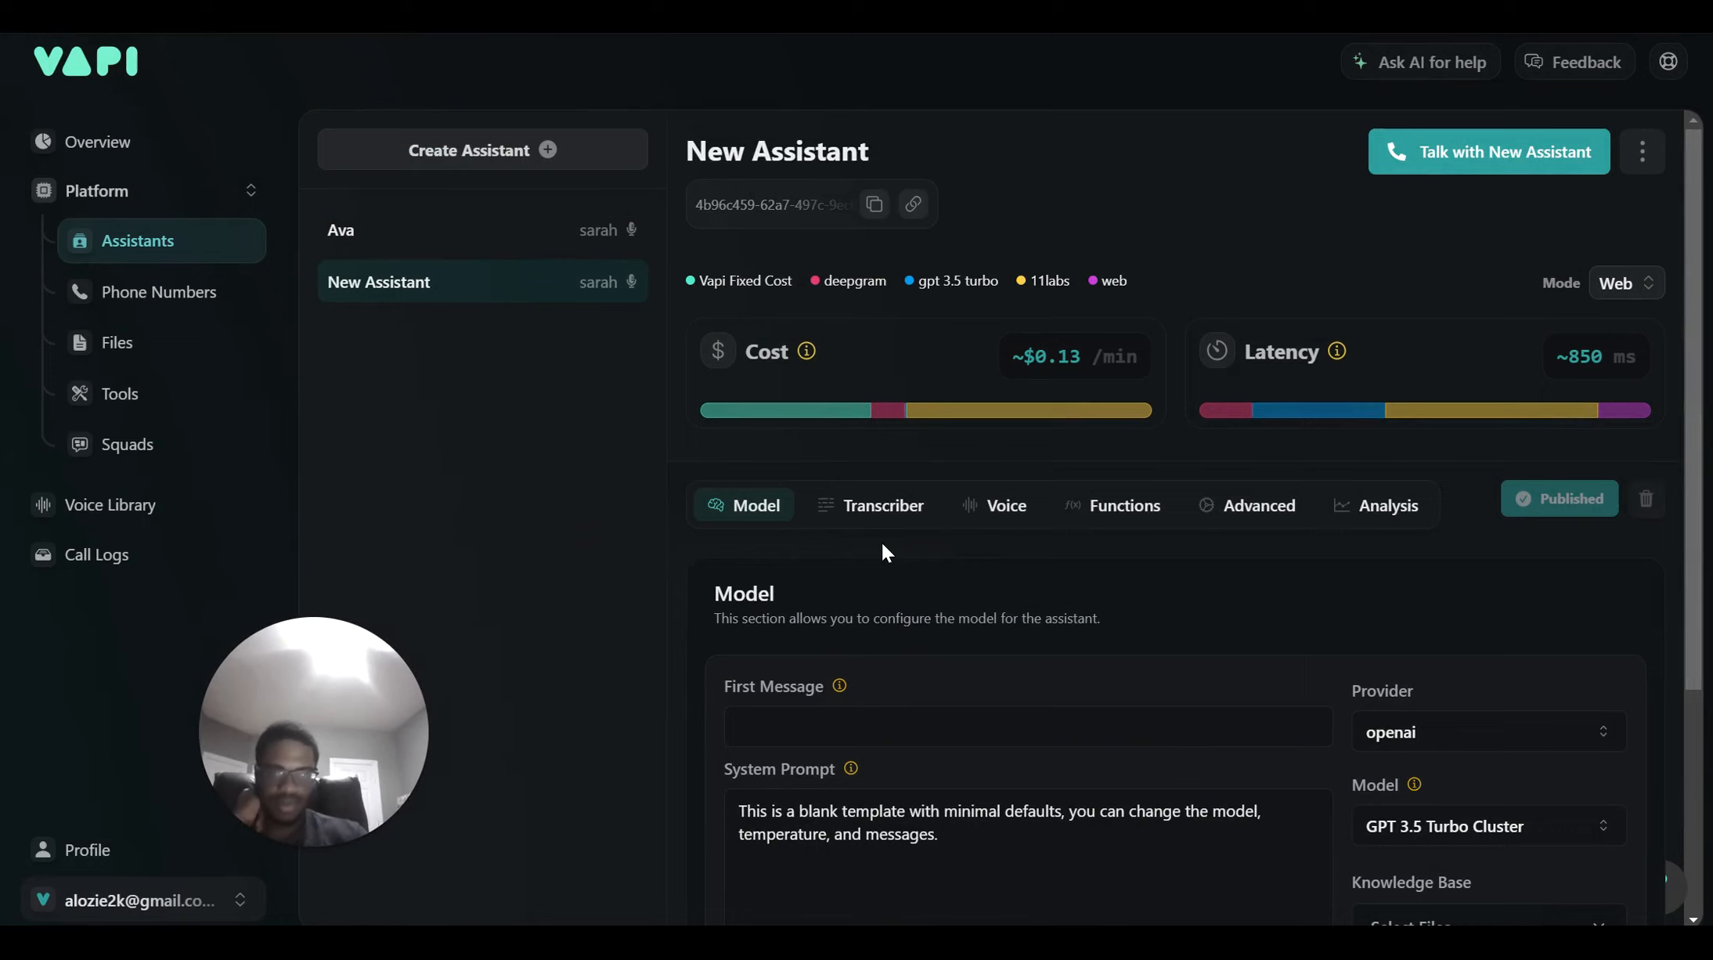
scroll(882, 548, down, 4)
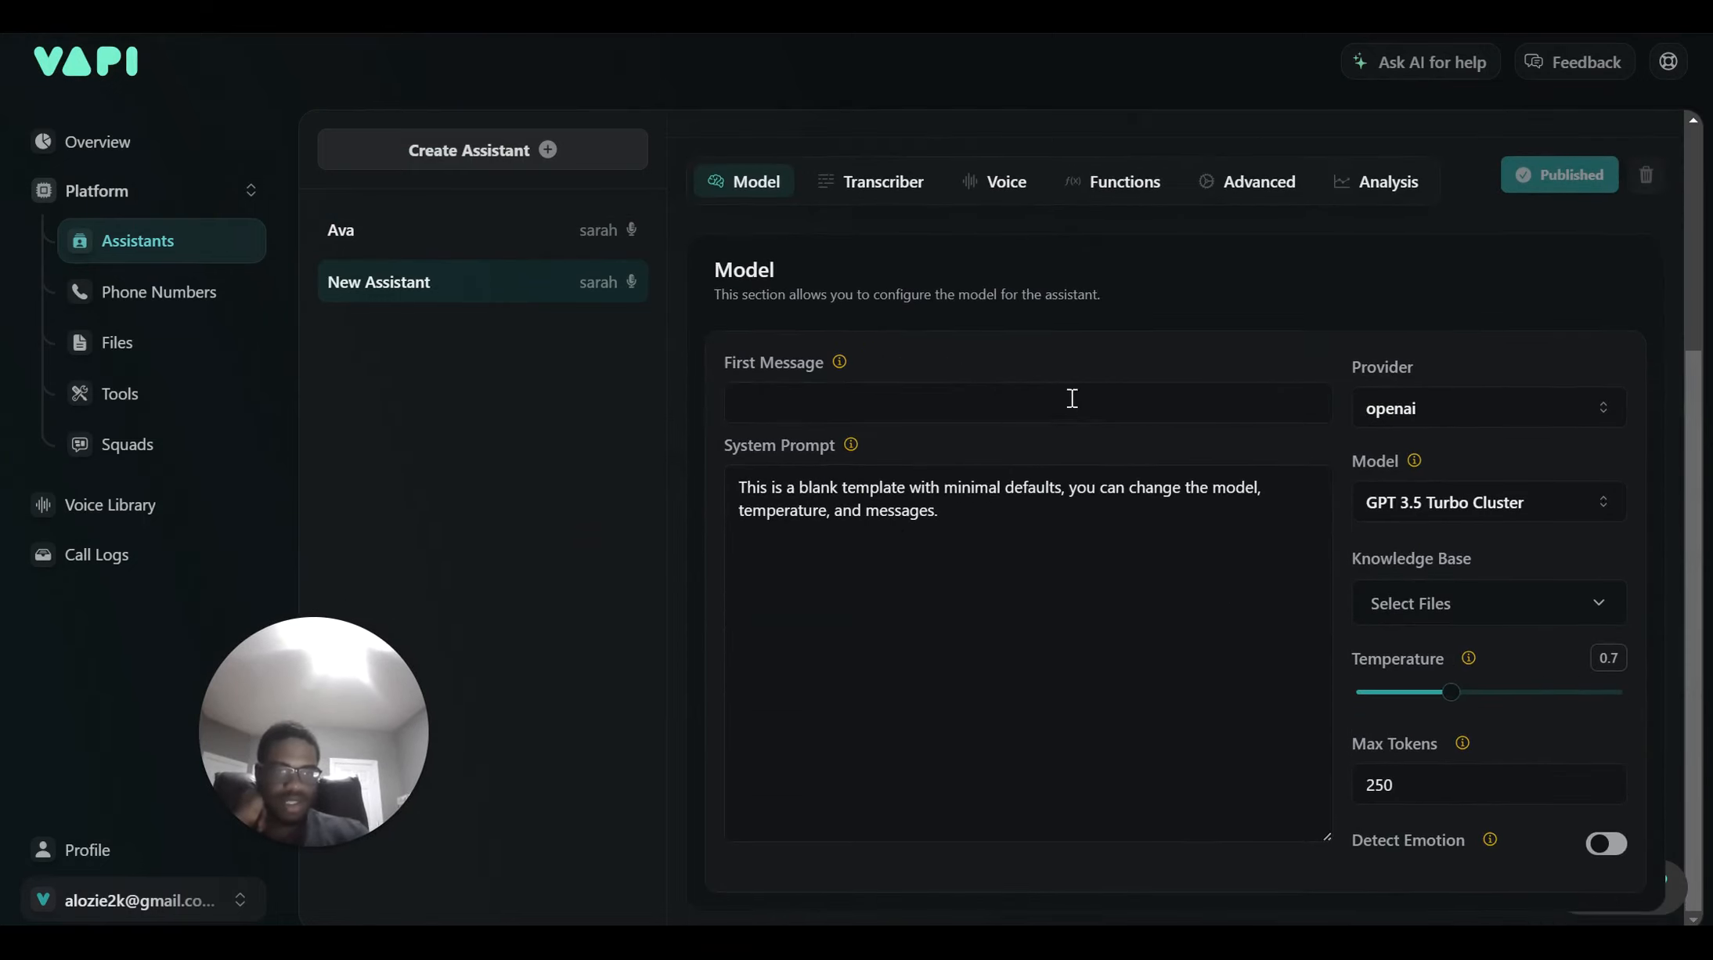
scroll(1329, 372, up, 1)
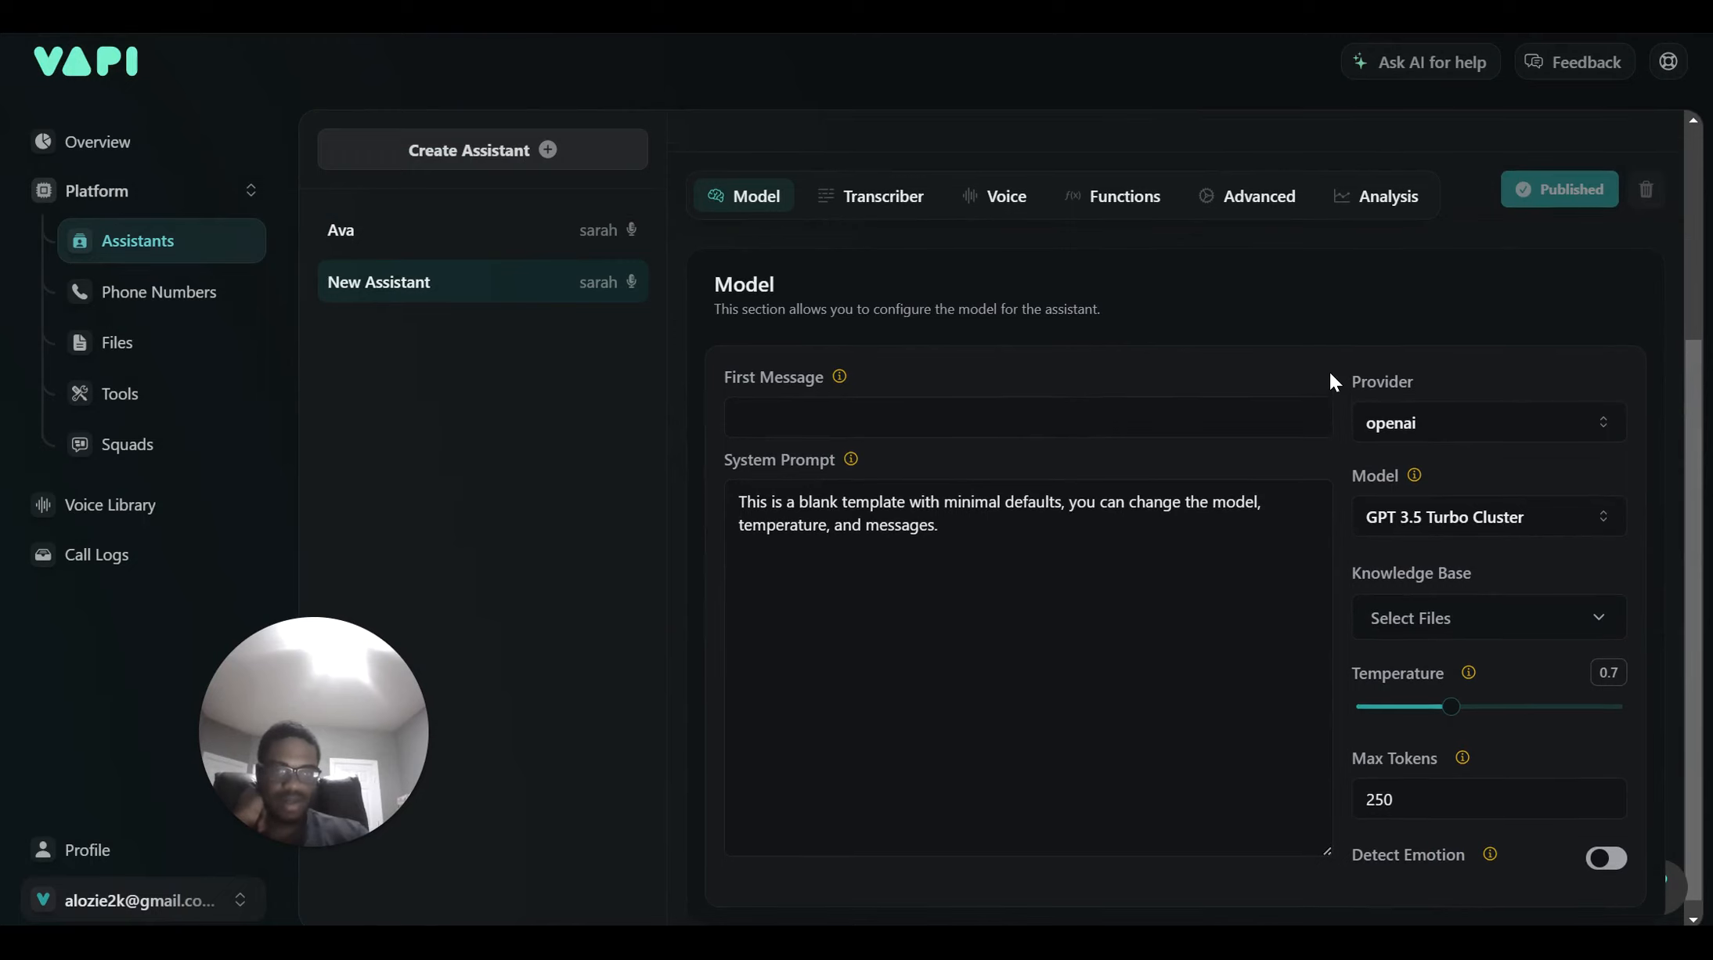
click(1415, 438)
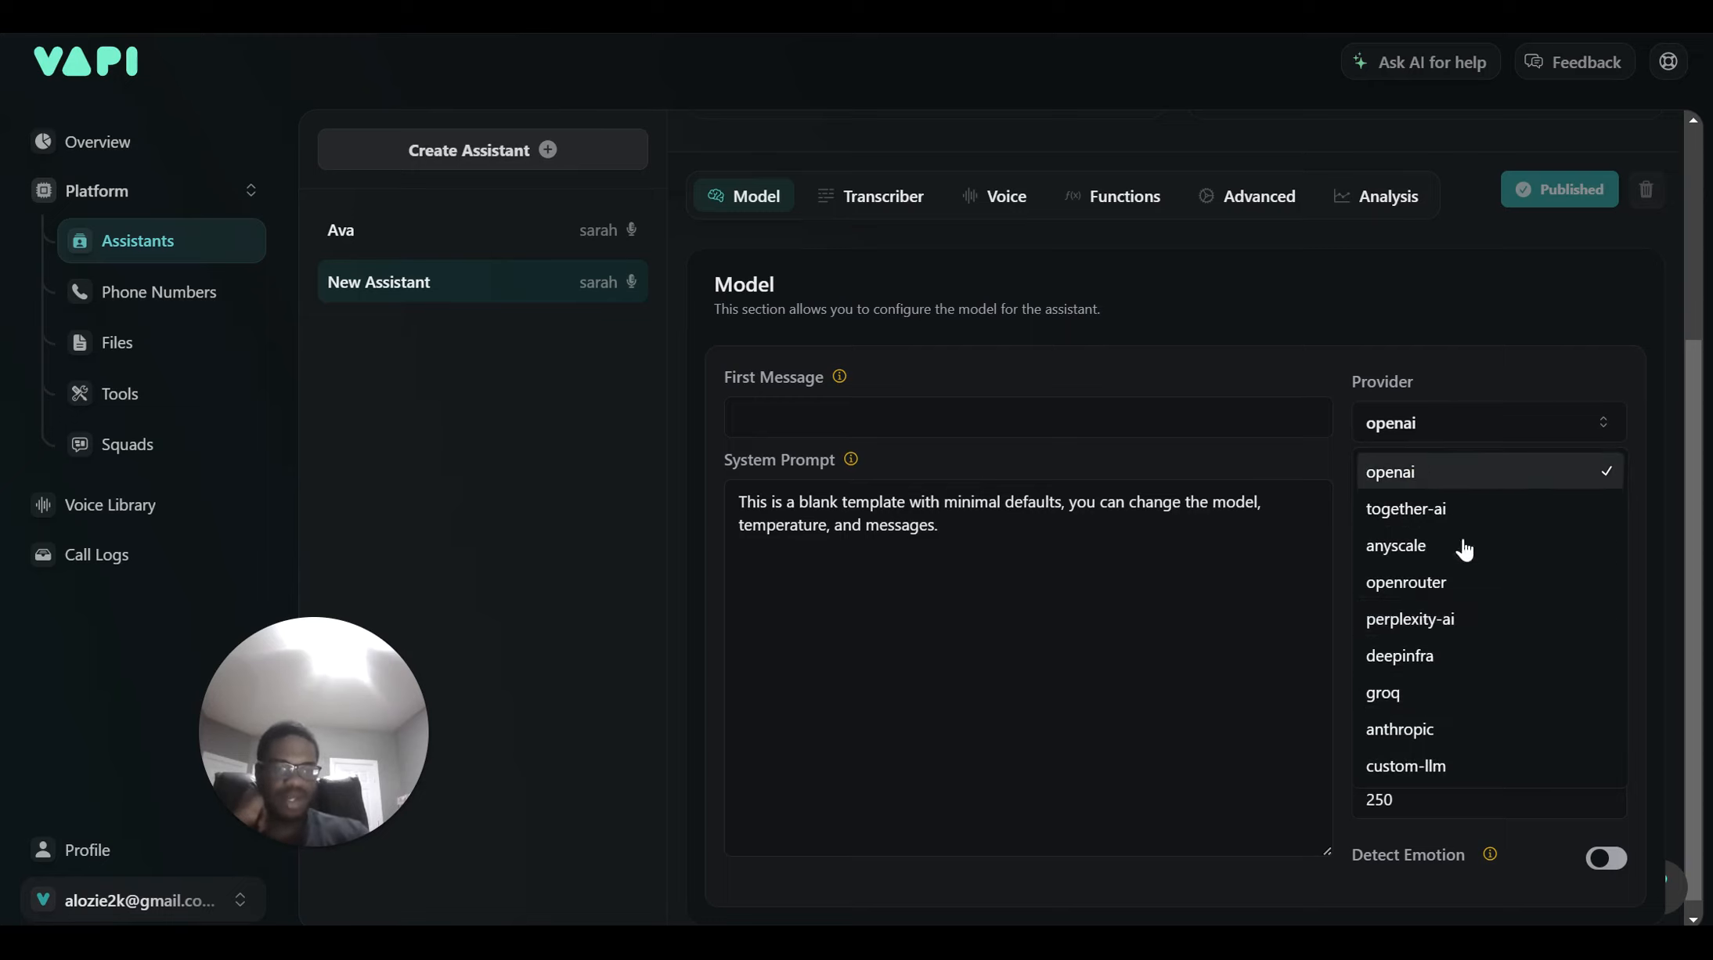
click(1435, 730)
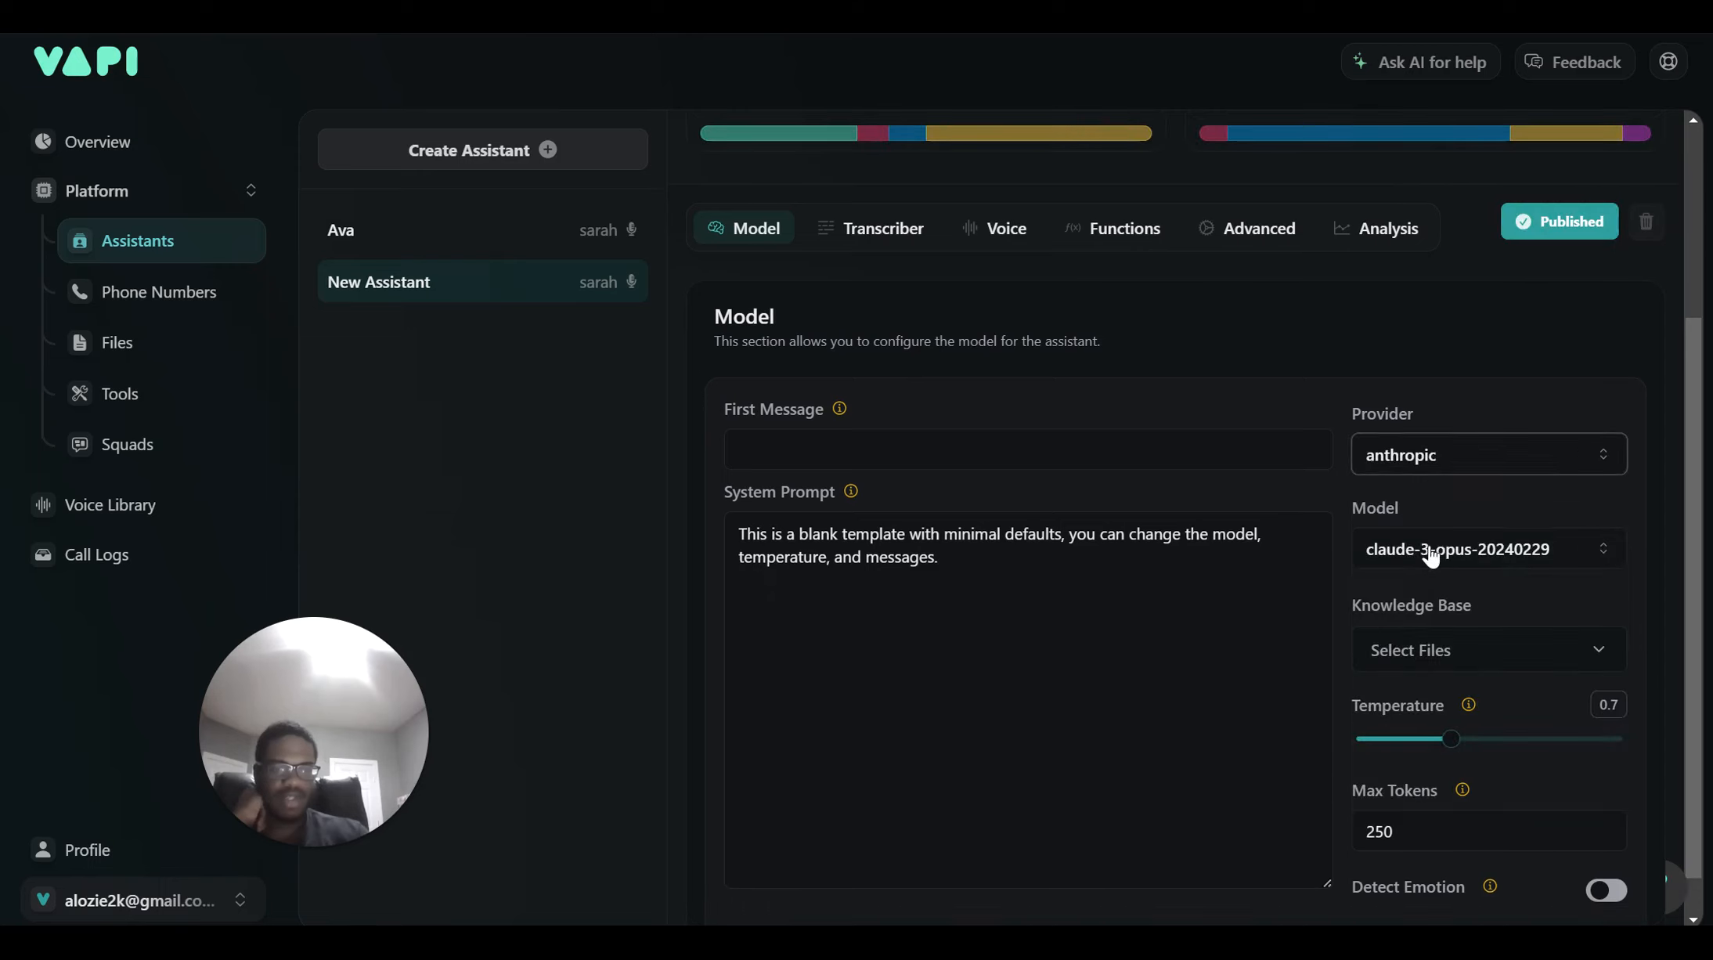
click(1435, 549)
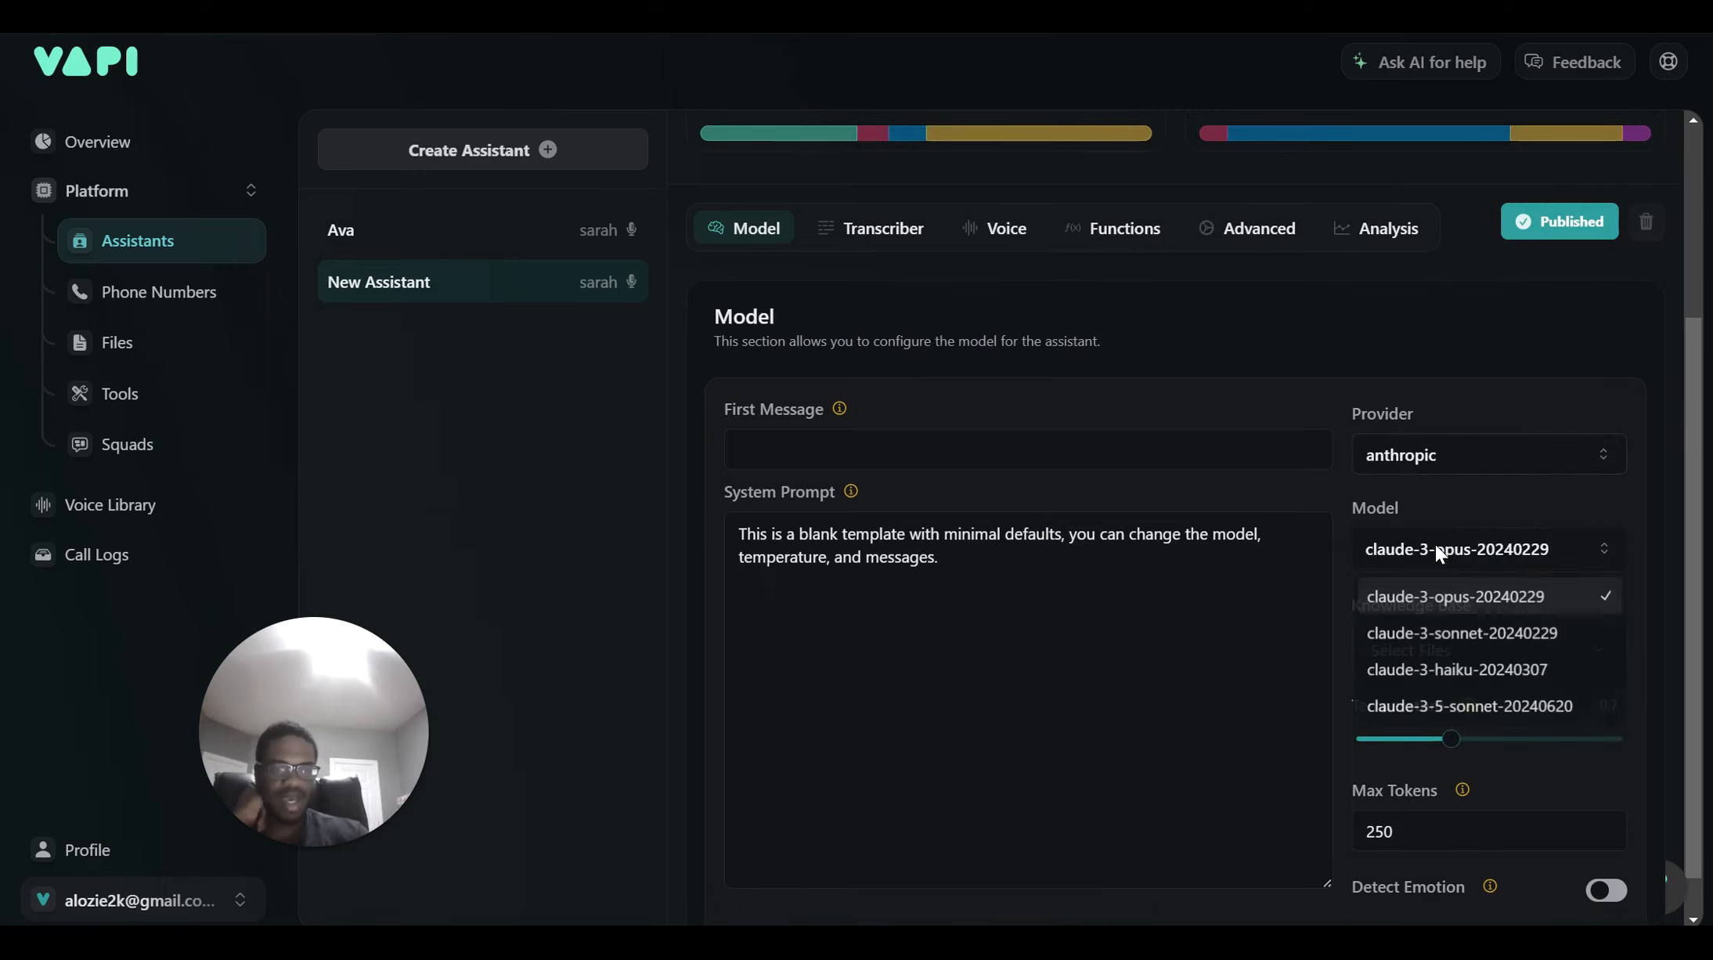
click(1446, 707)
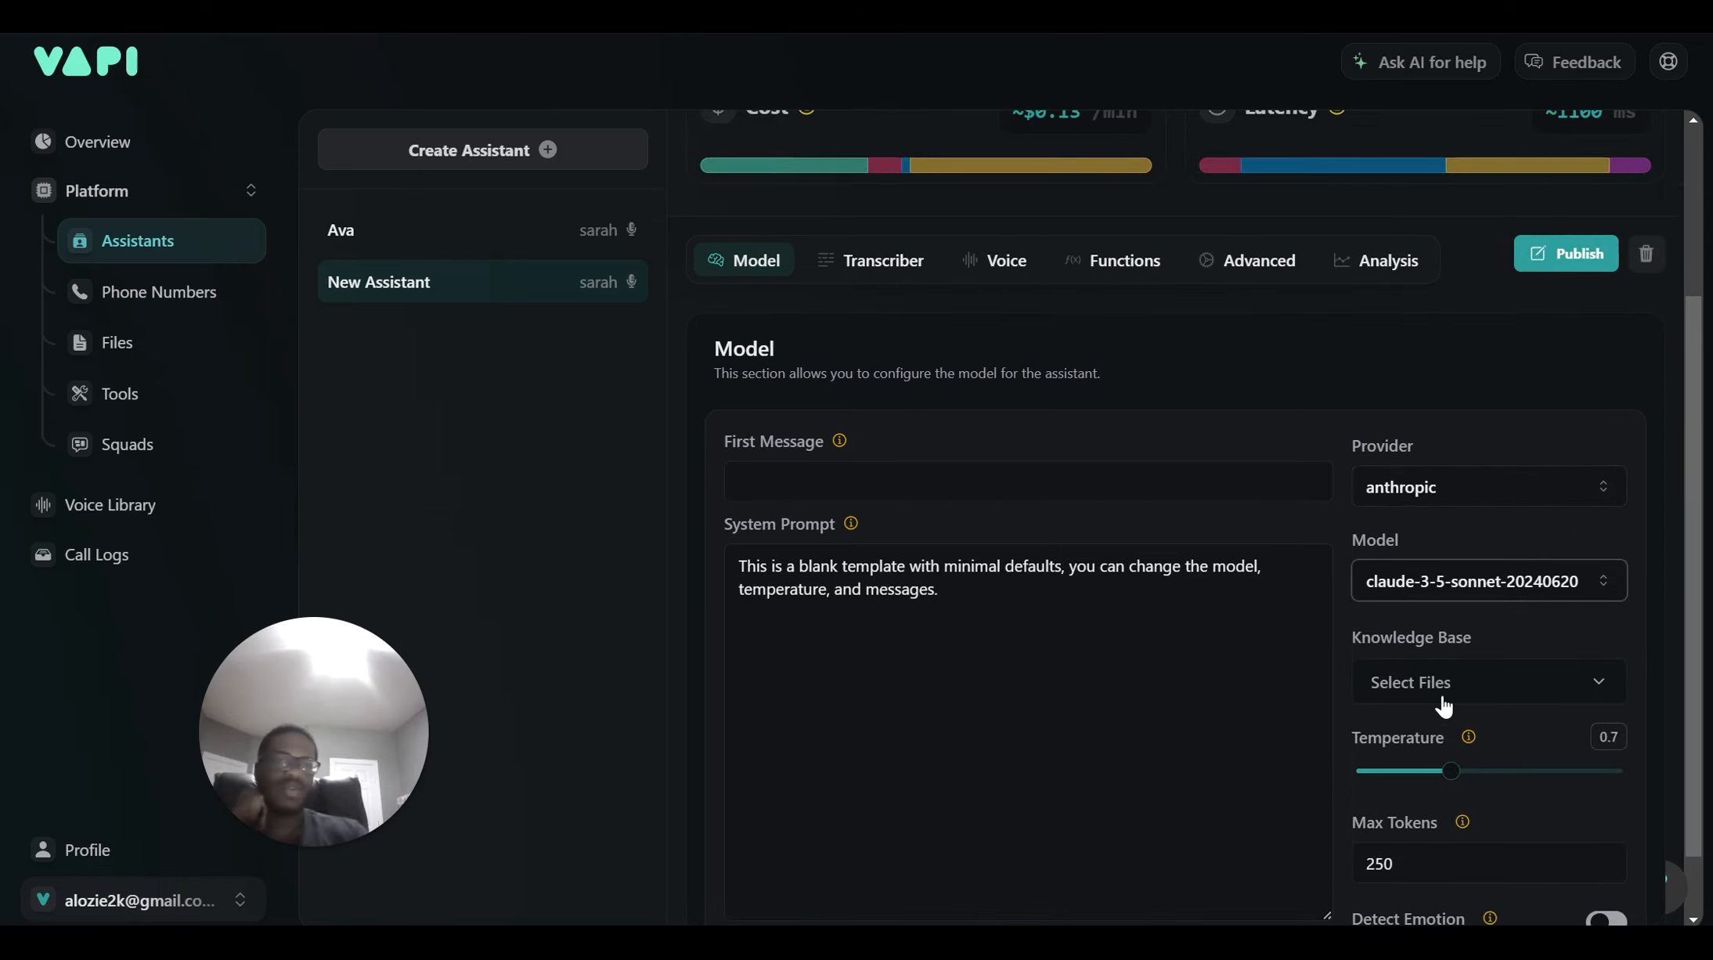
scroll(1443, 705, up, 2)
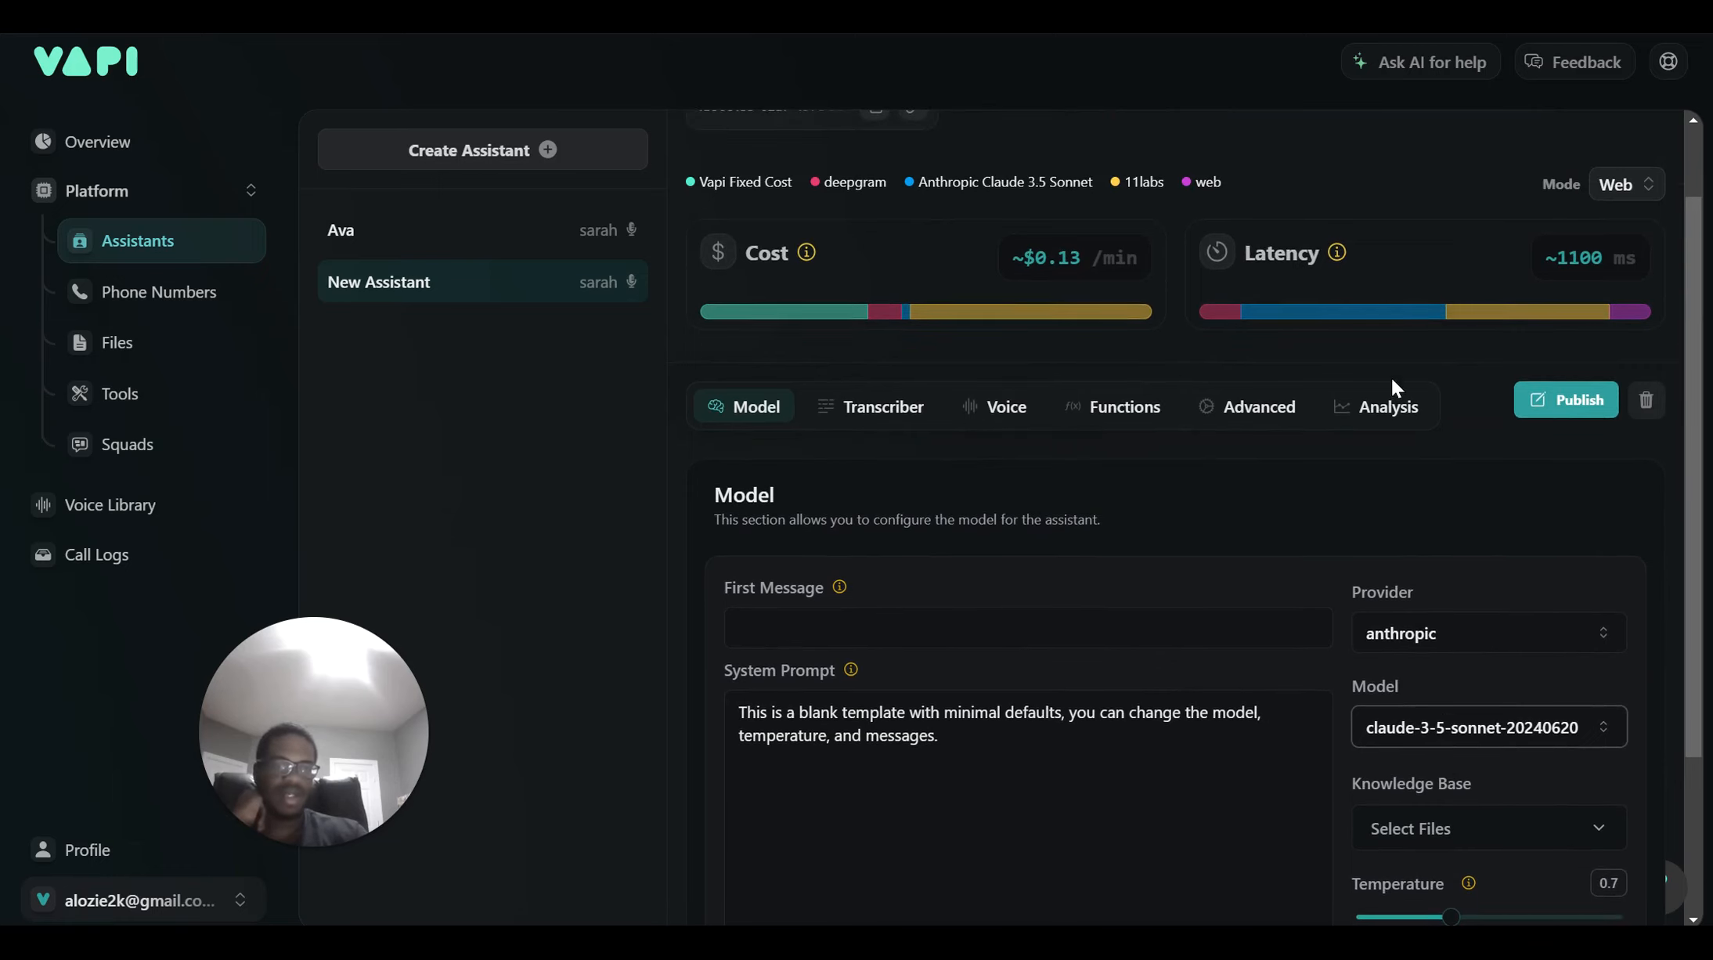
scroll(1407, 470, down, 1)
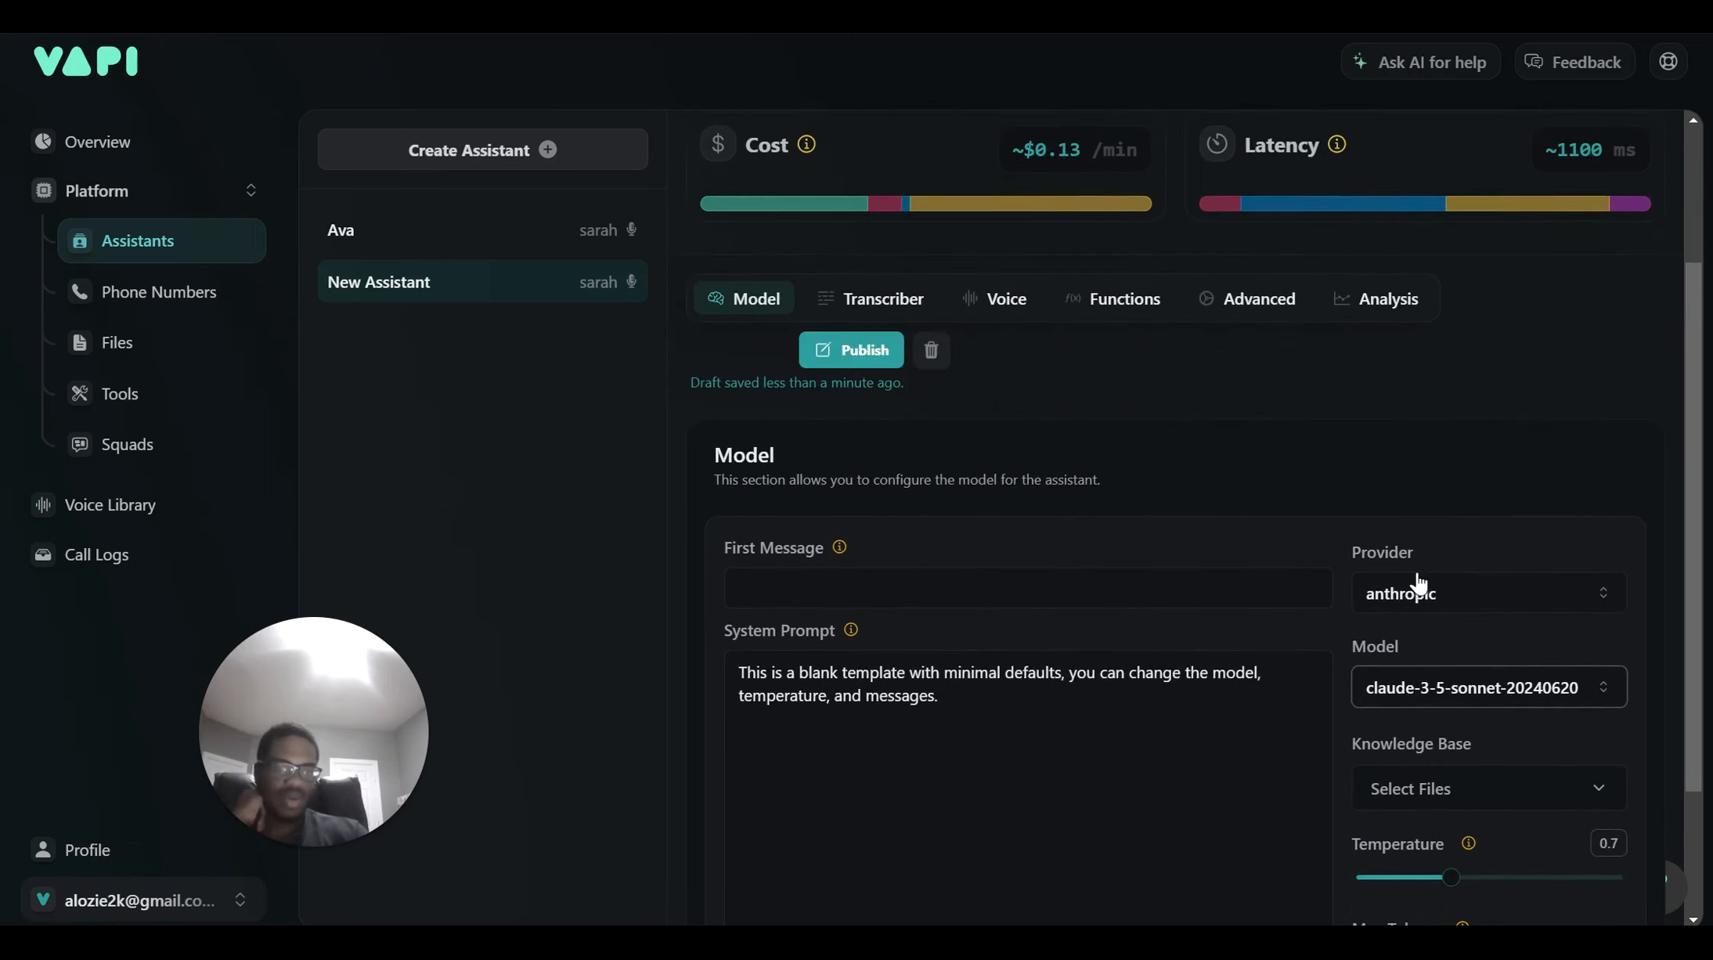
click(1424, 589)
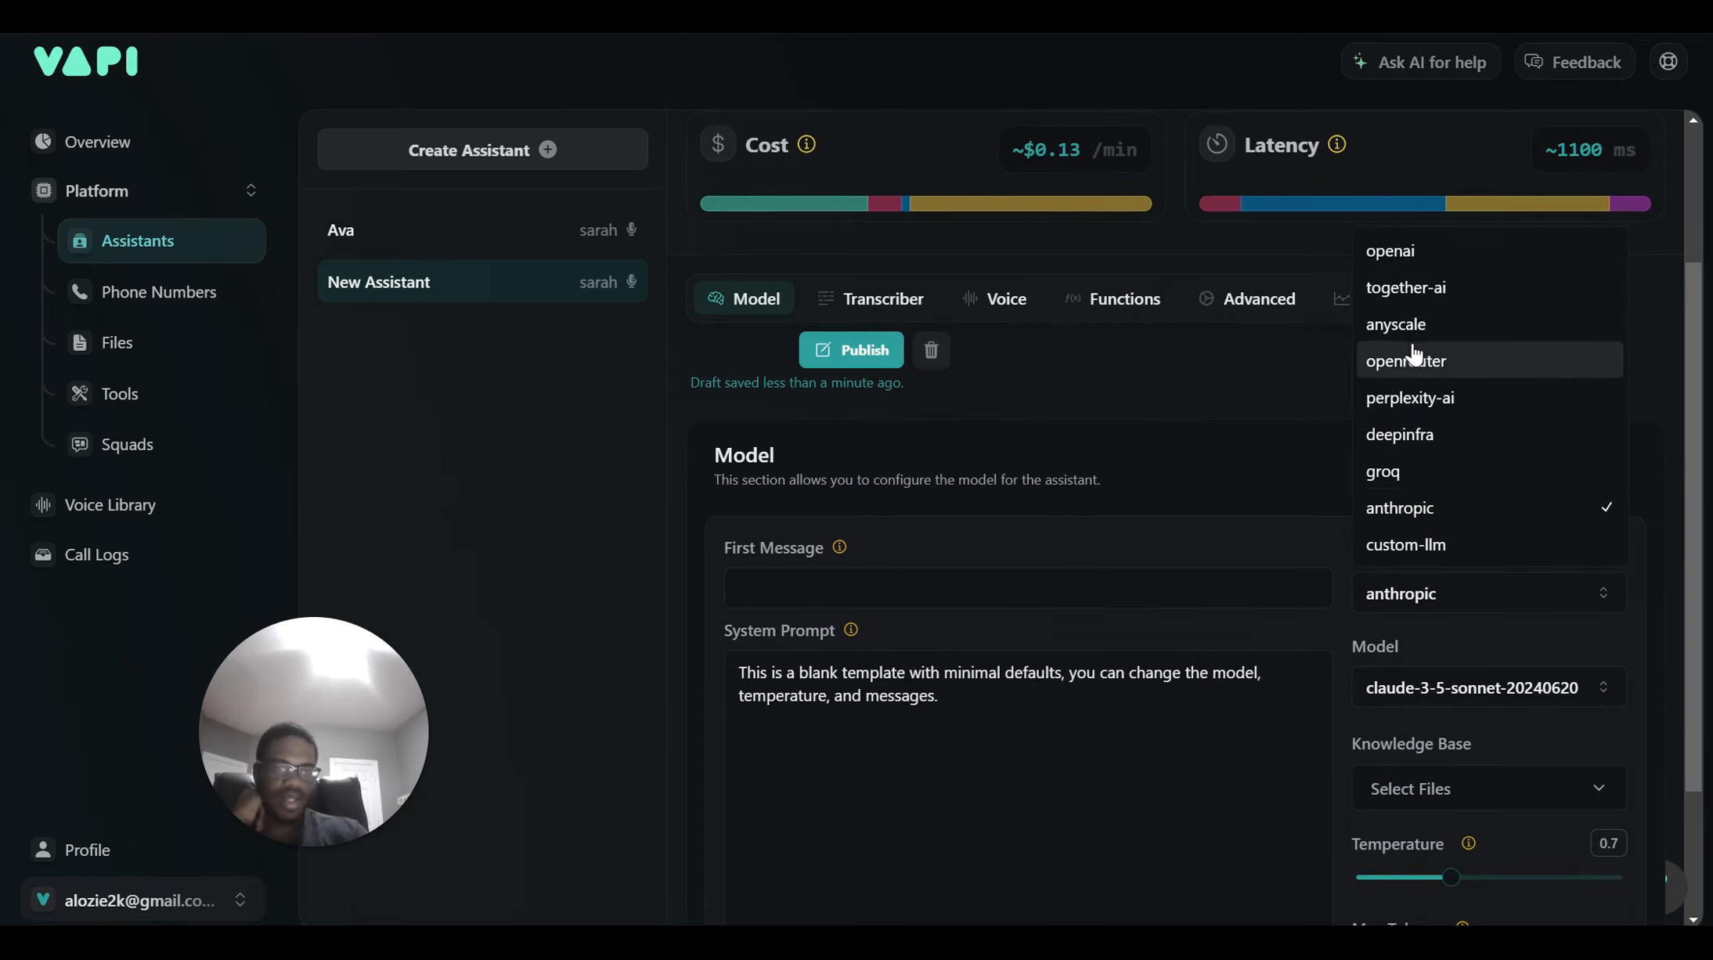
click(1402, 470)
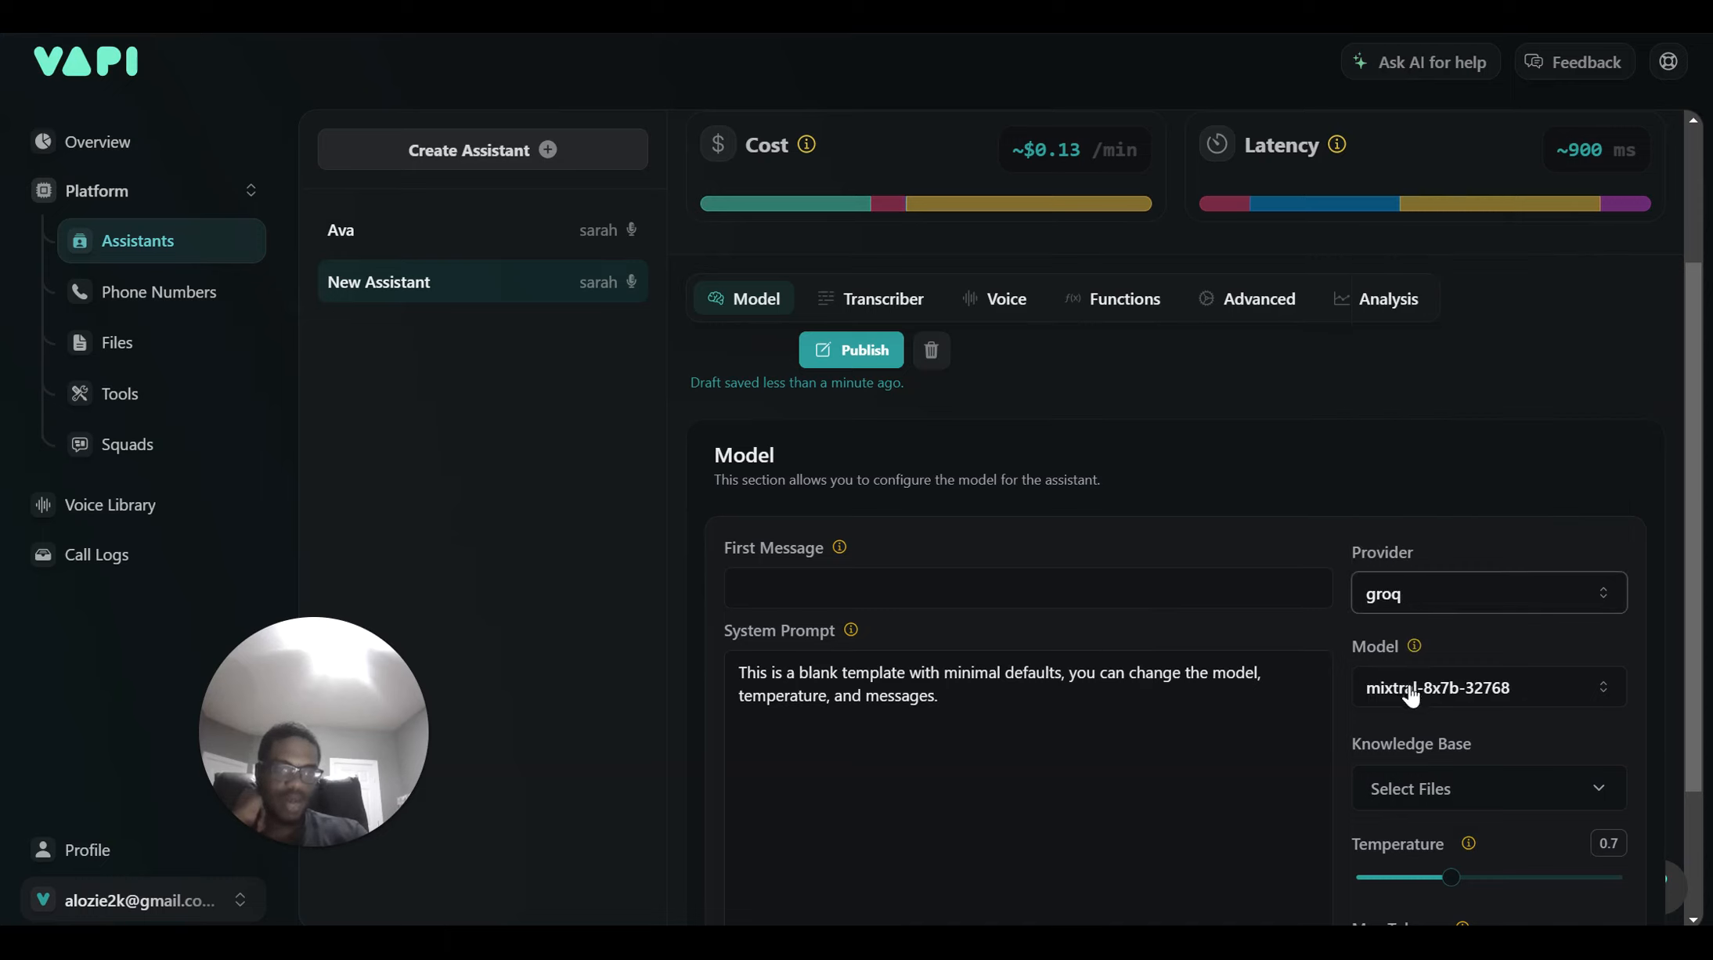
click(1409, 686)
click(1414, 589)
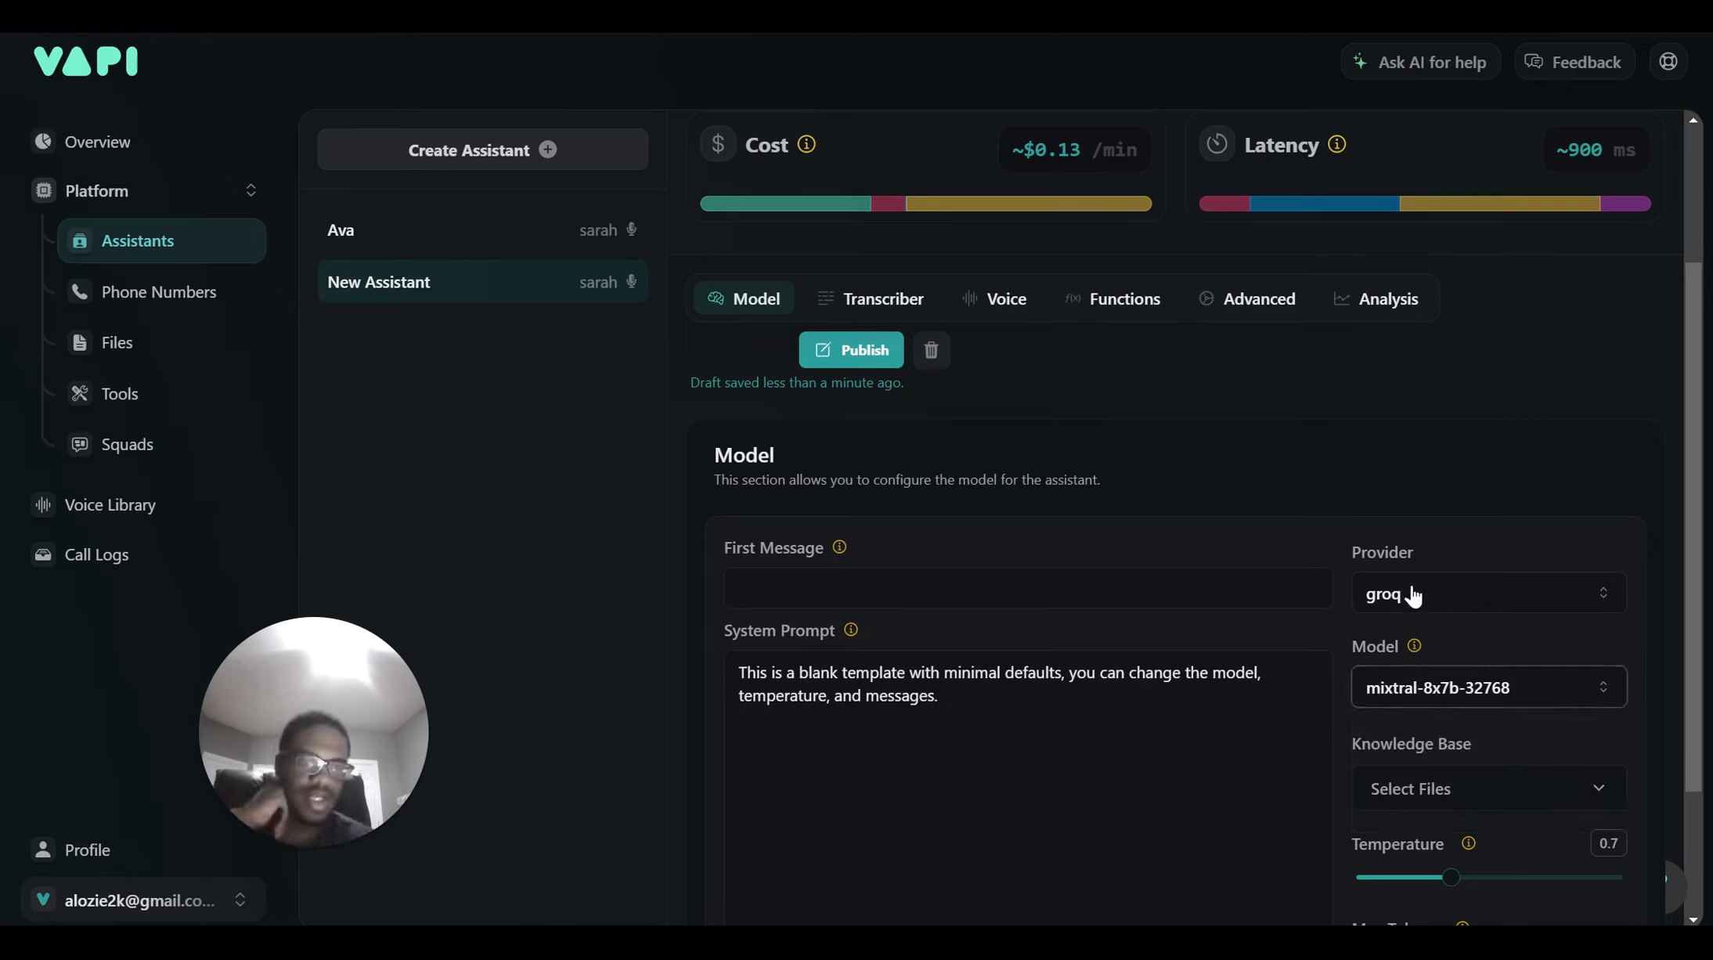
click(1412, 593)
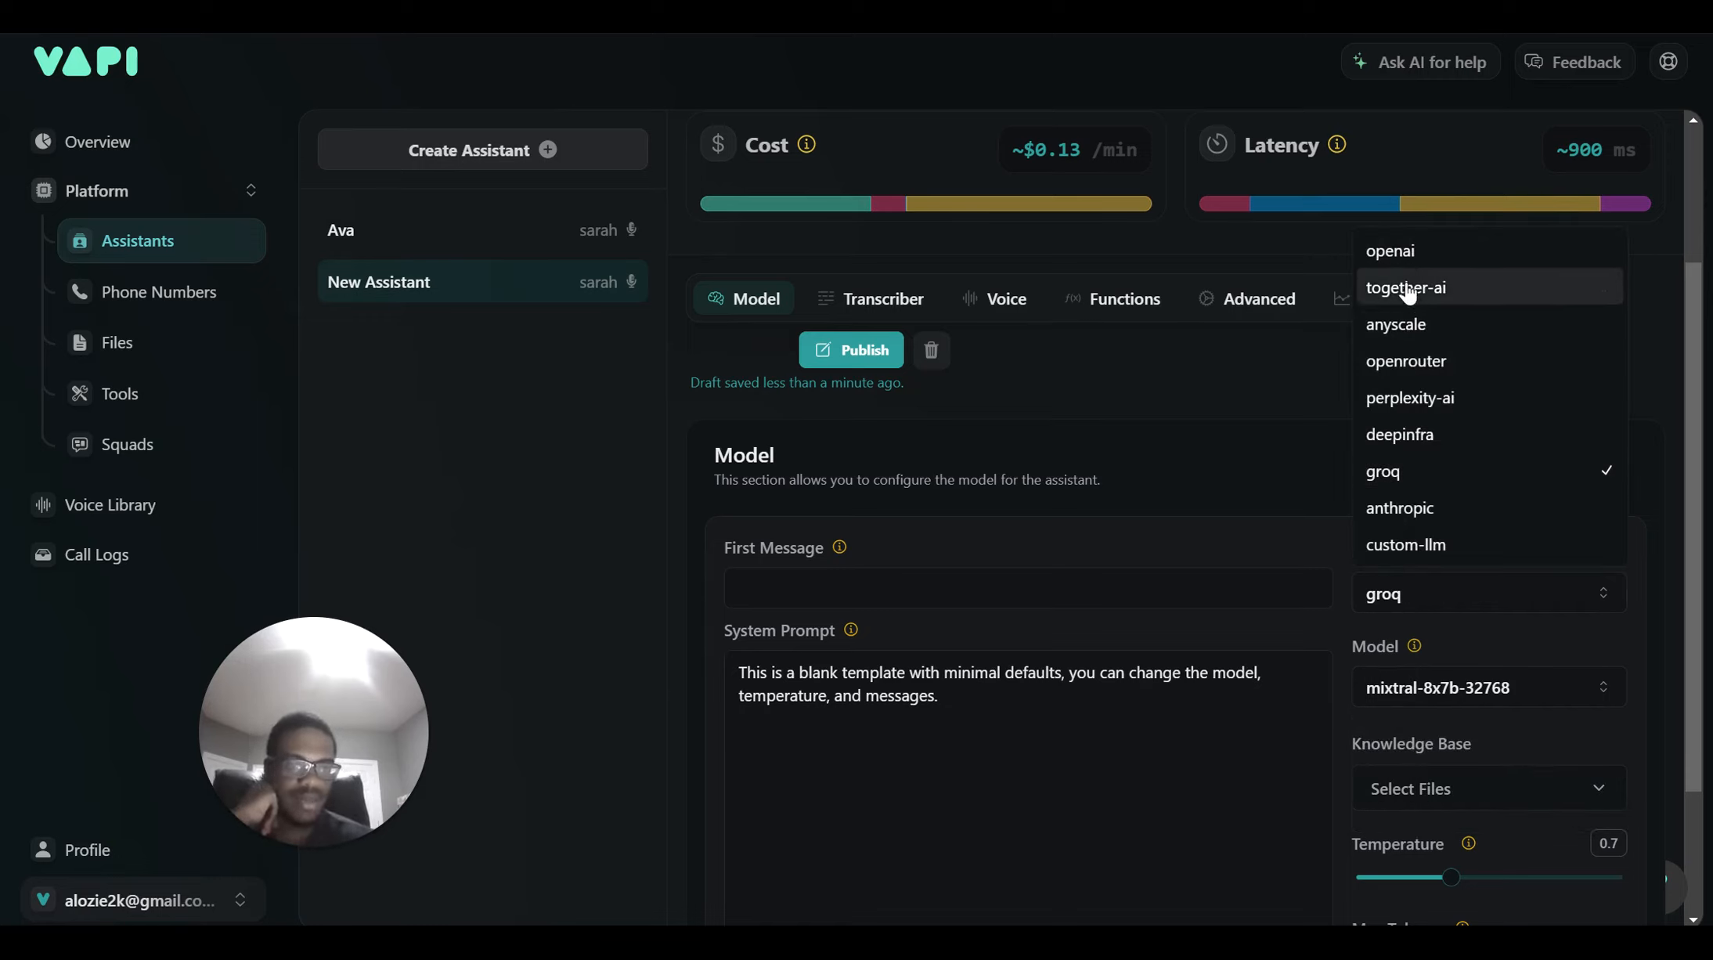
click(1394, 251)
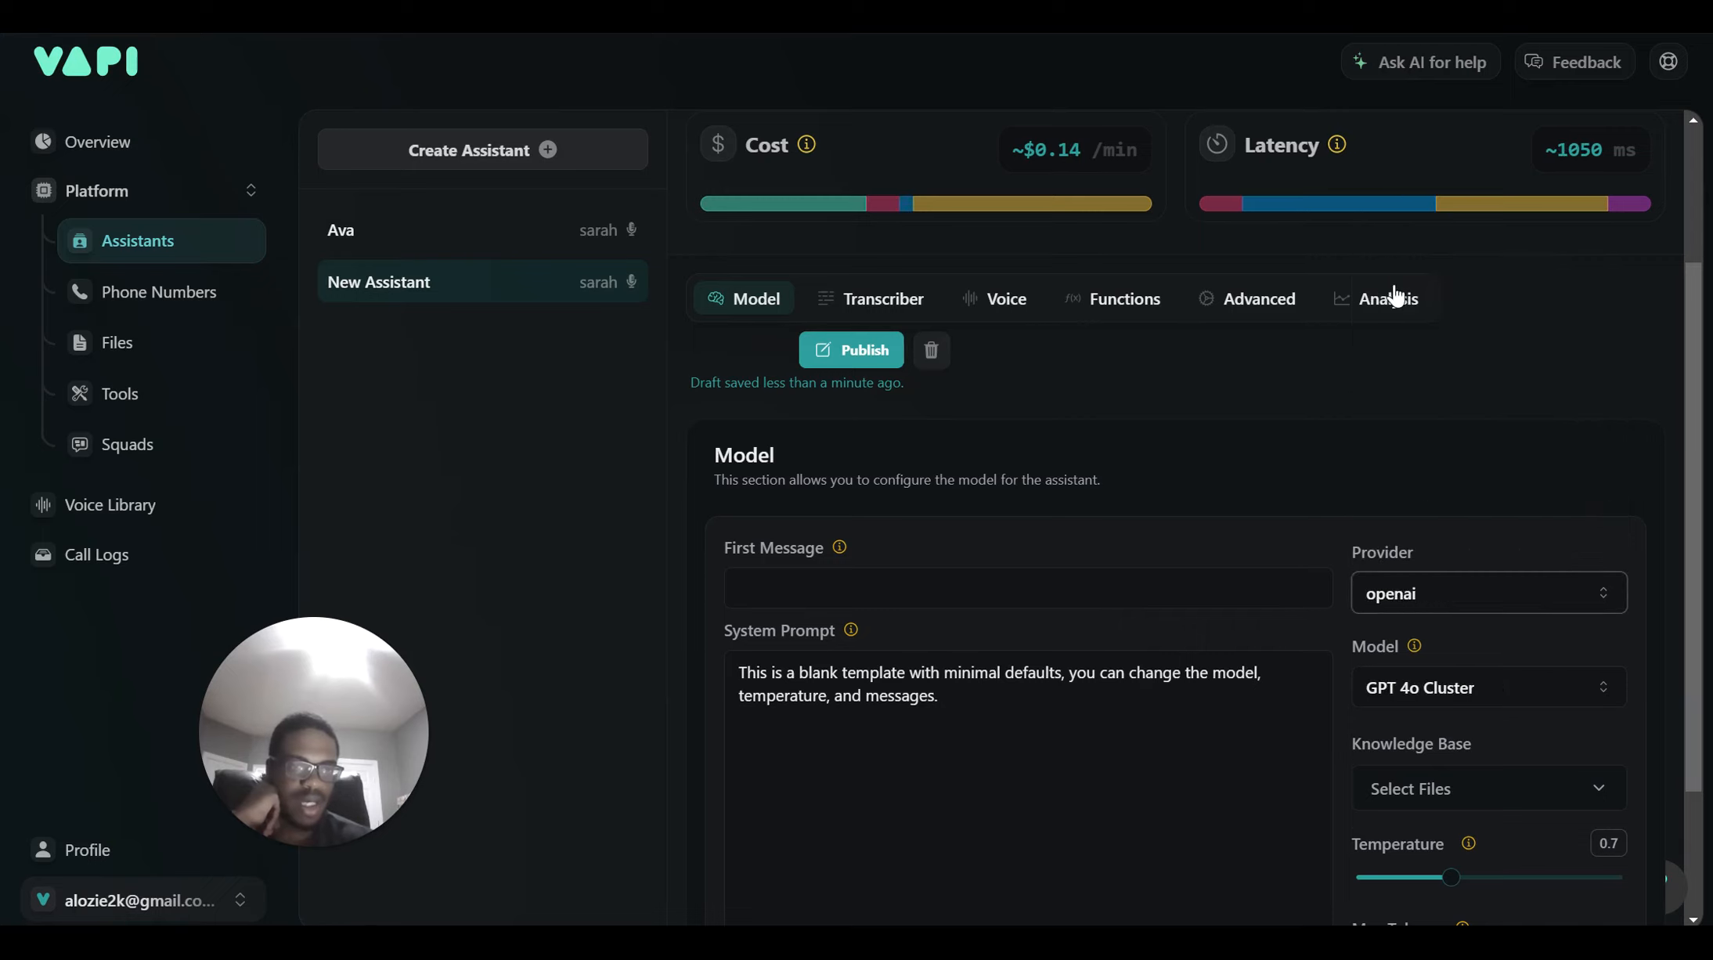
click(1415, 693)
click(1424, 778)
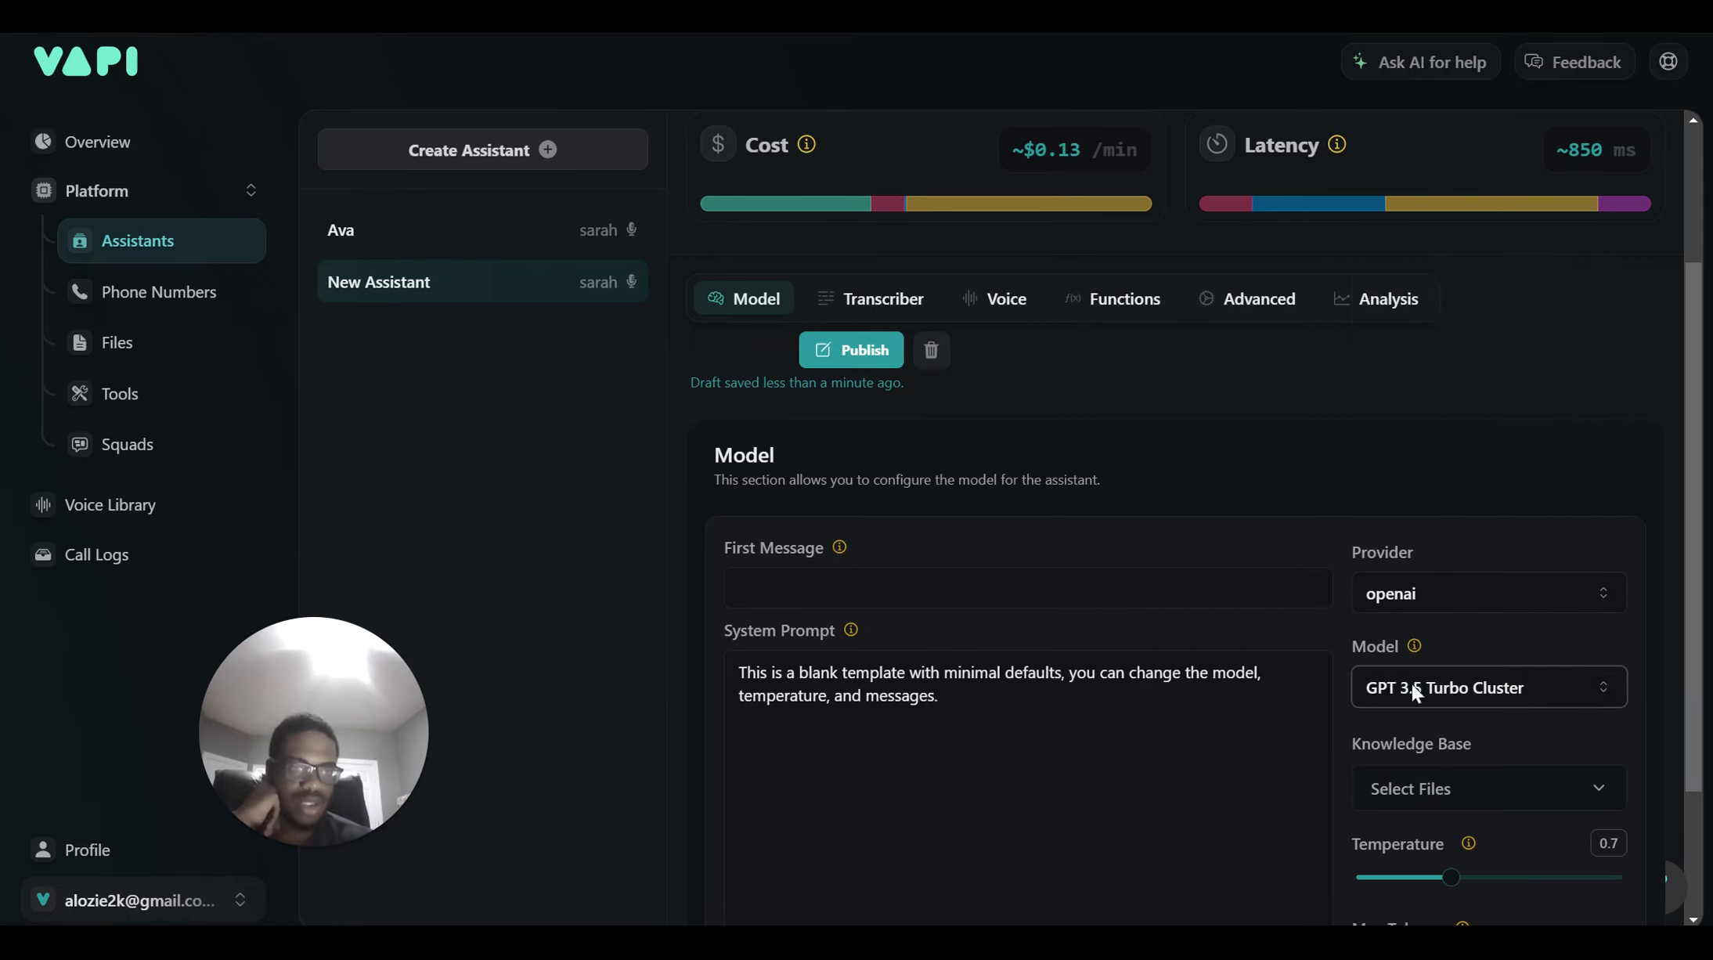
scroll(1387, 402, up, 2)
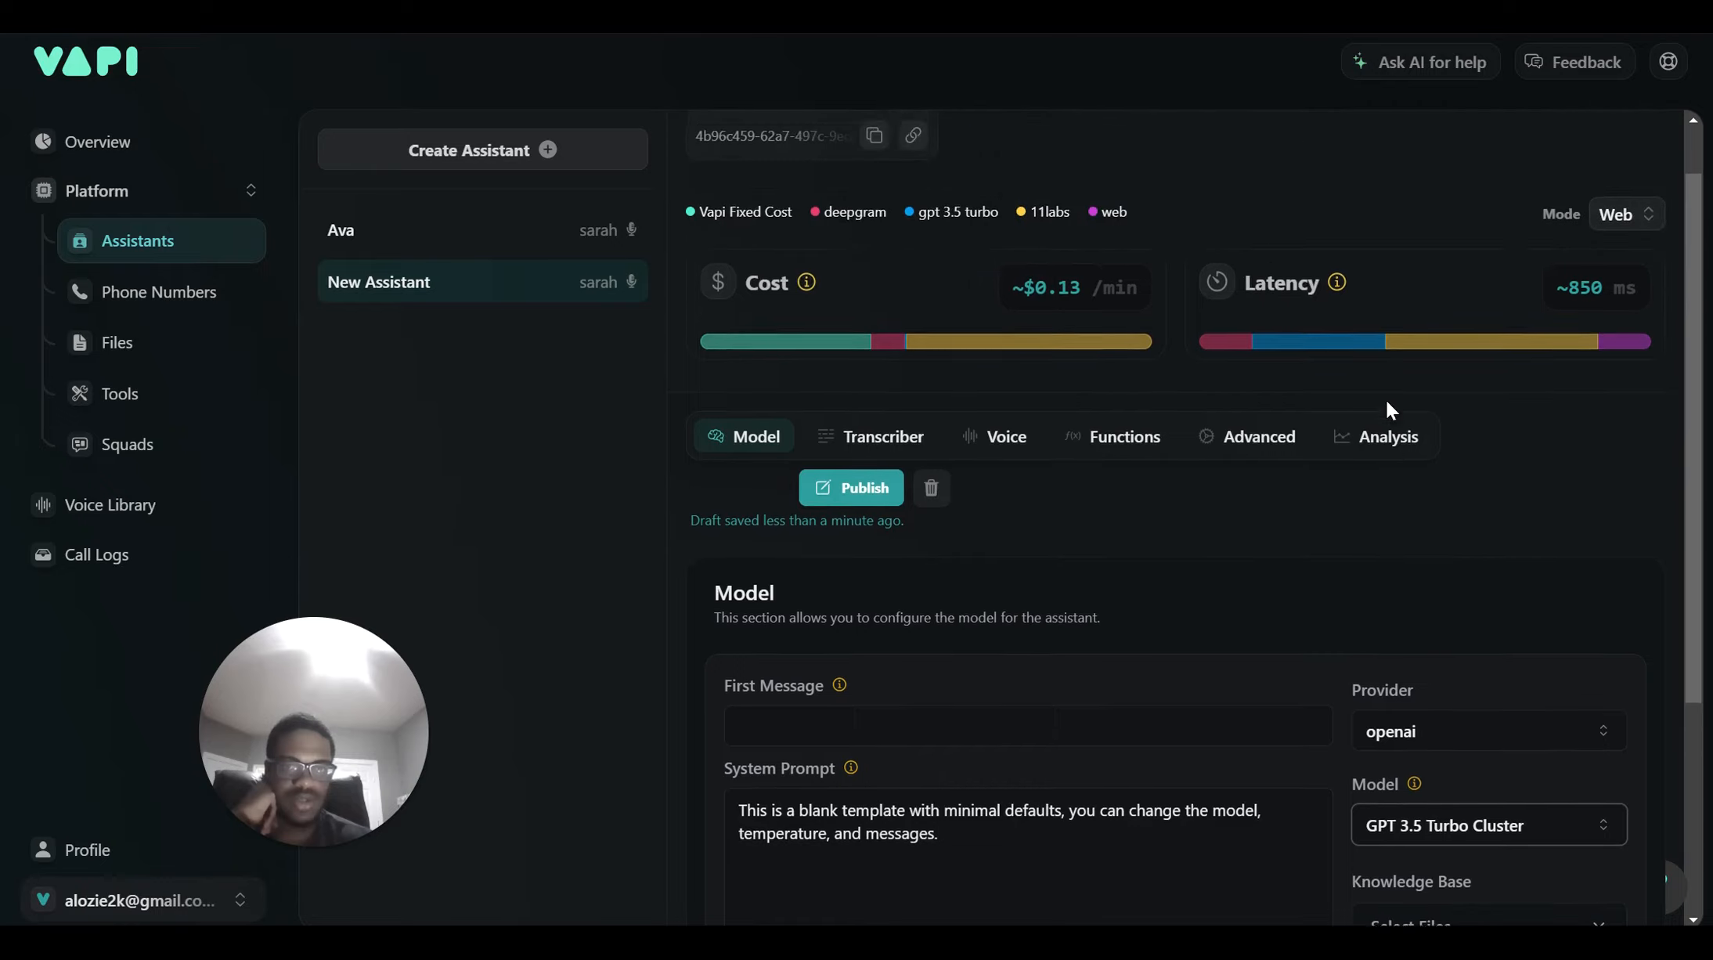
scroll(1387, 402, down, 2)
click(1417, 707)
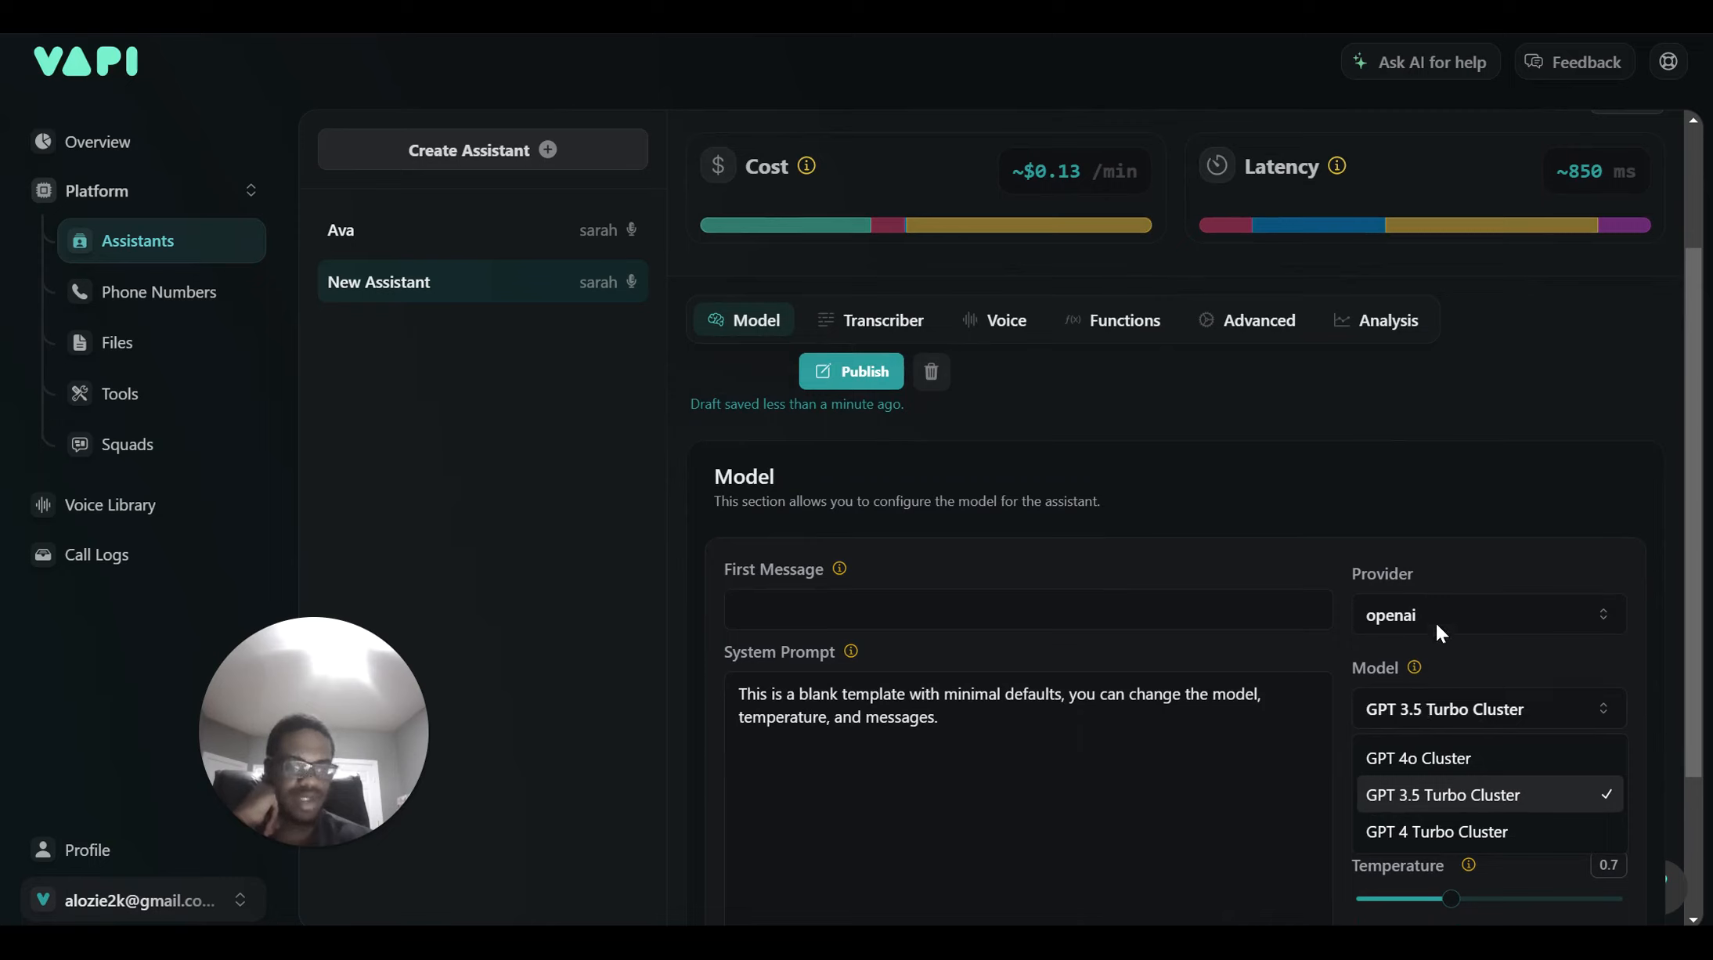
click(1430, 711)
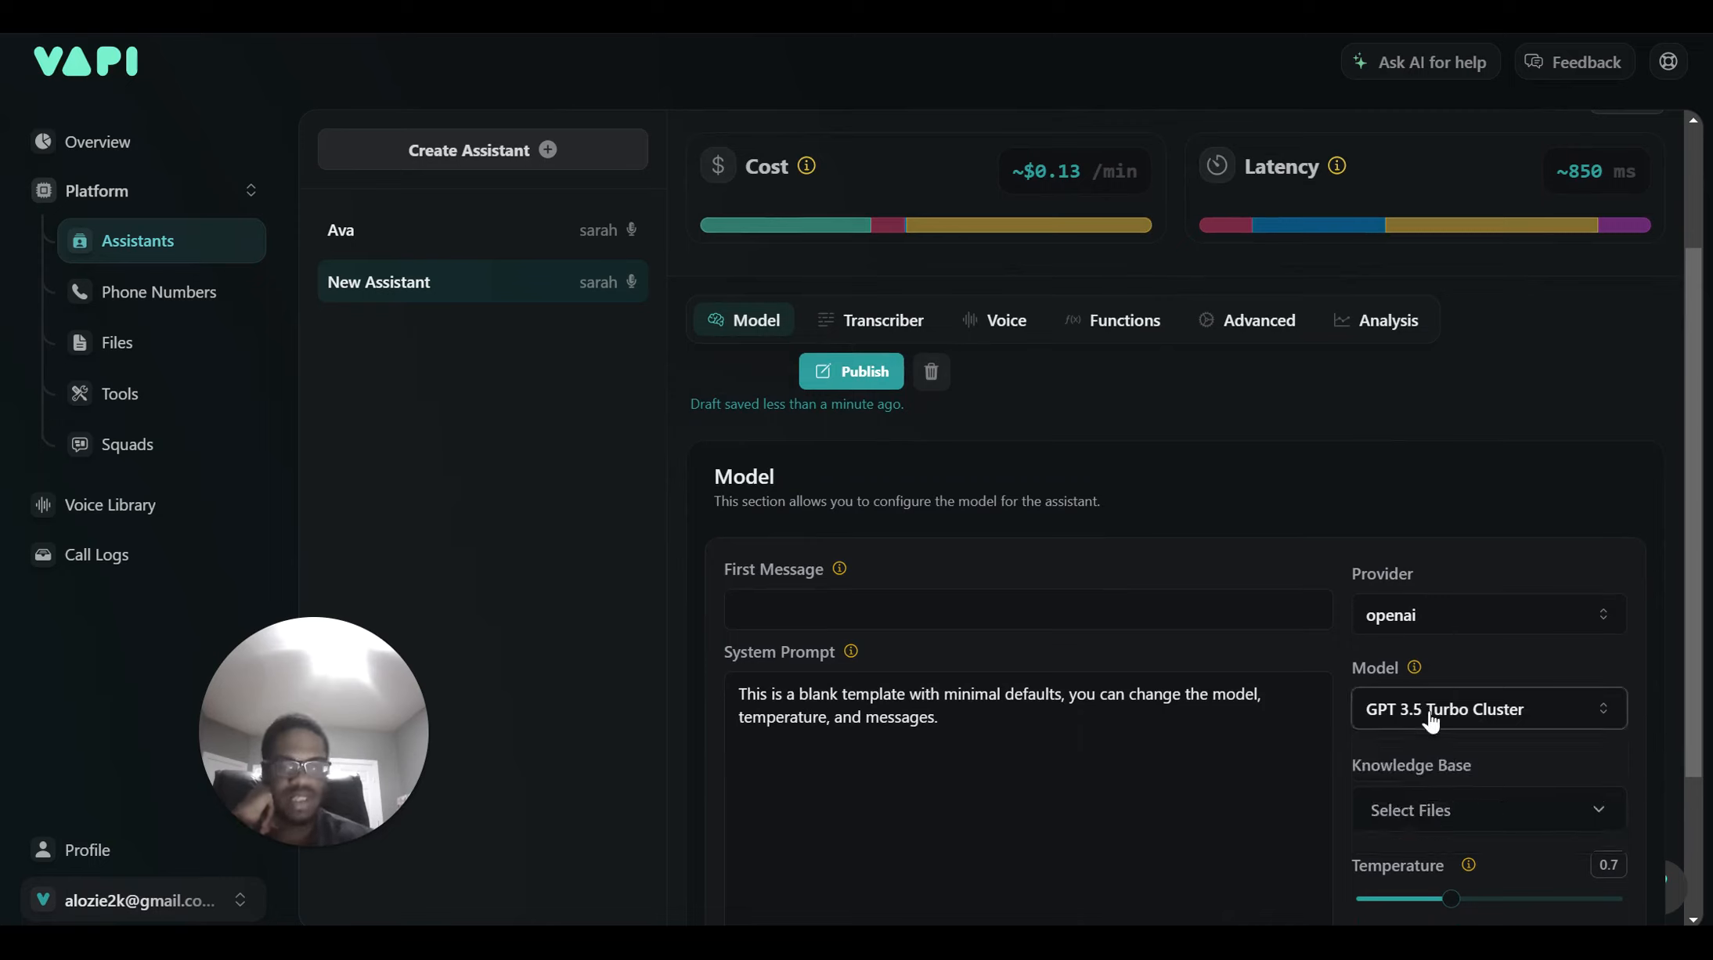
click(1430, 619)
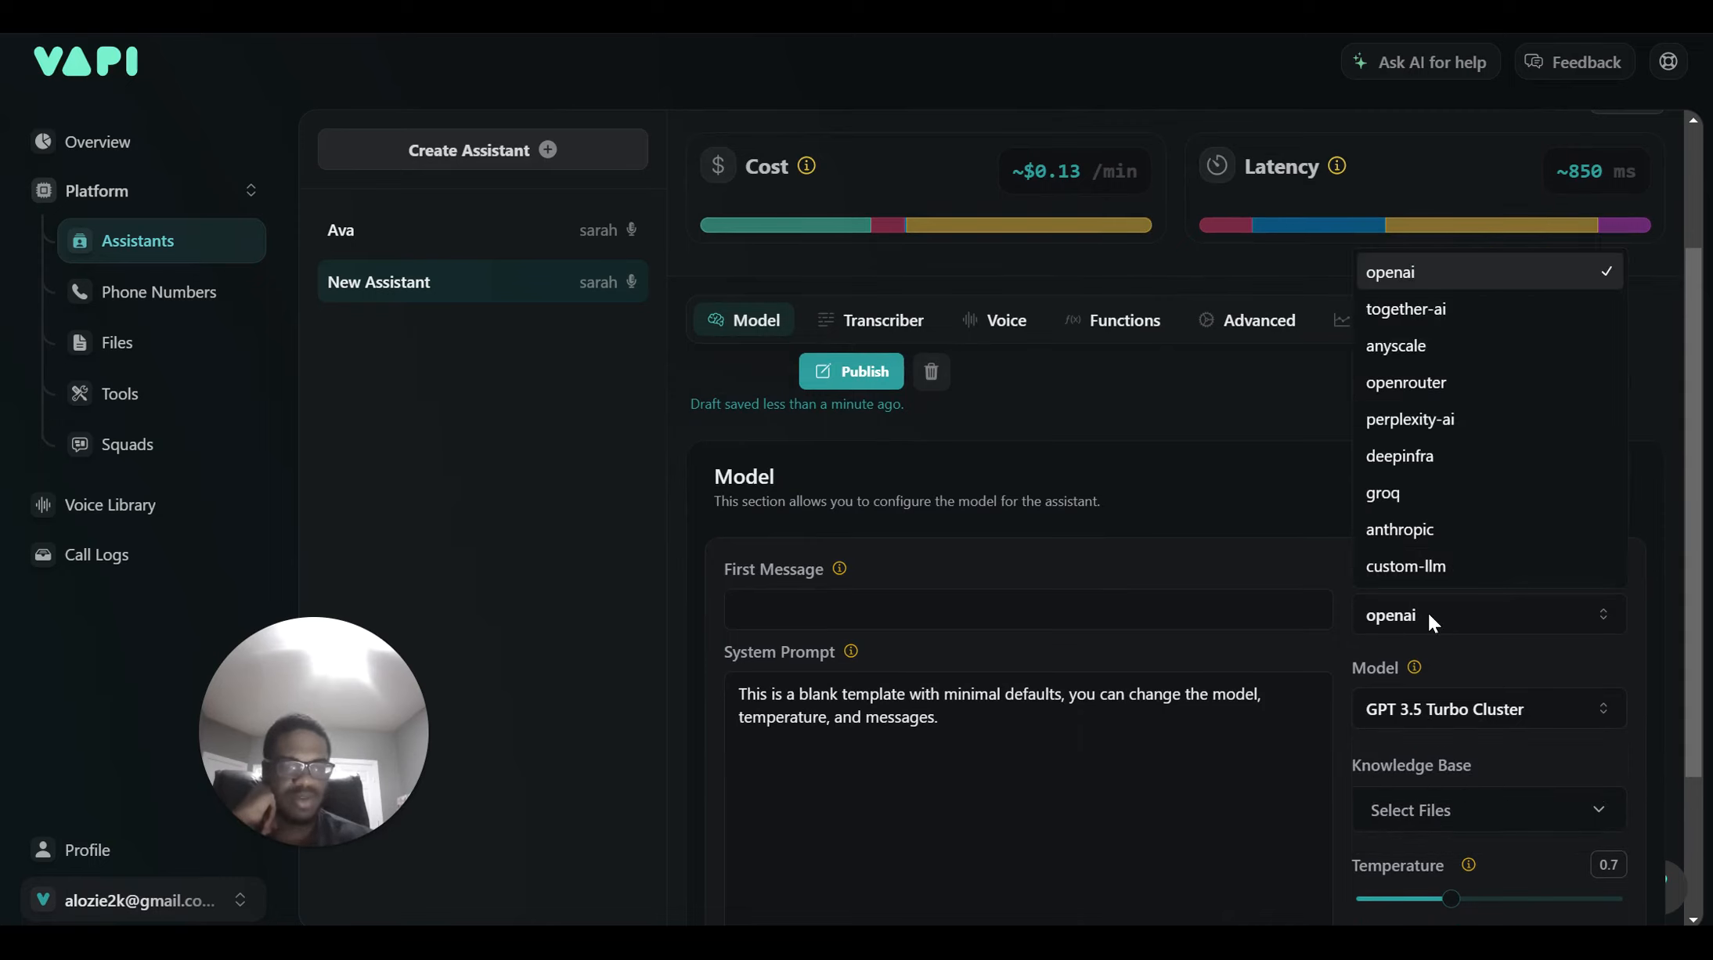
click(1398, 531)
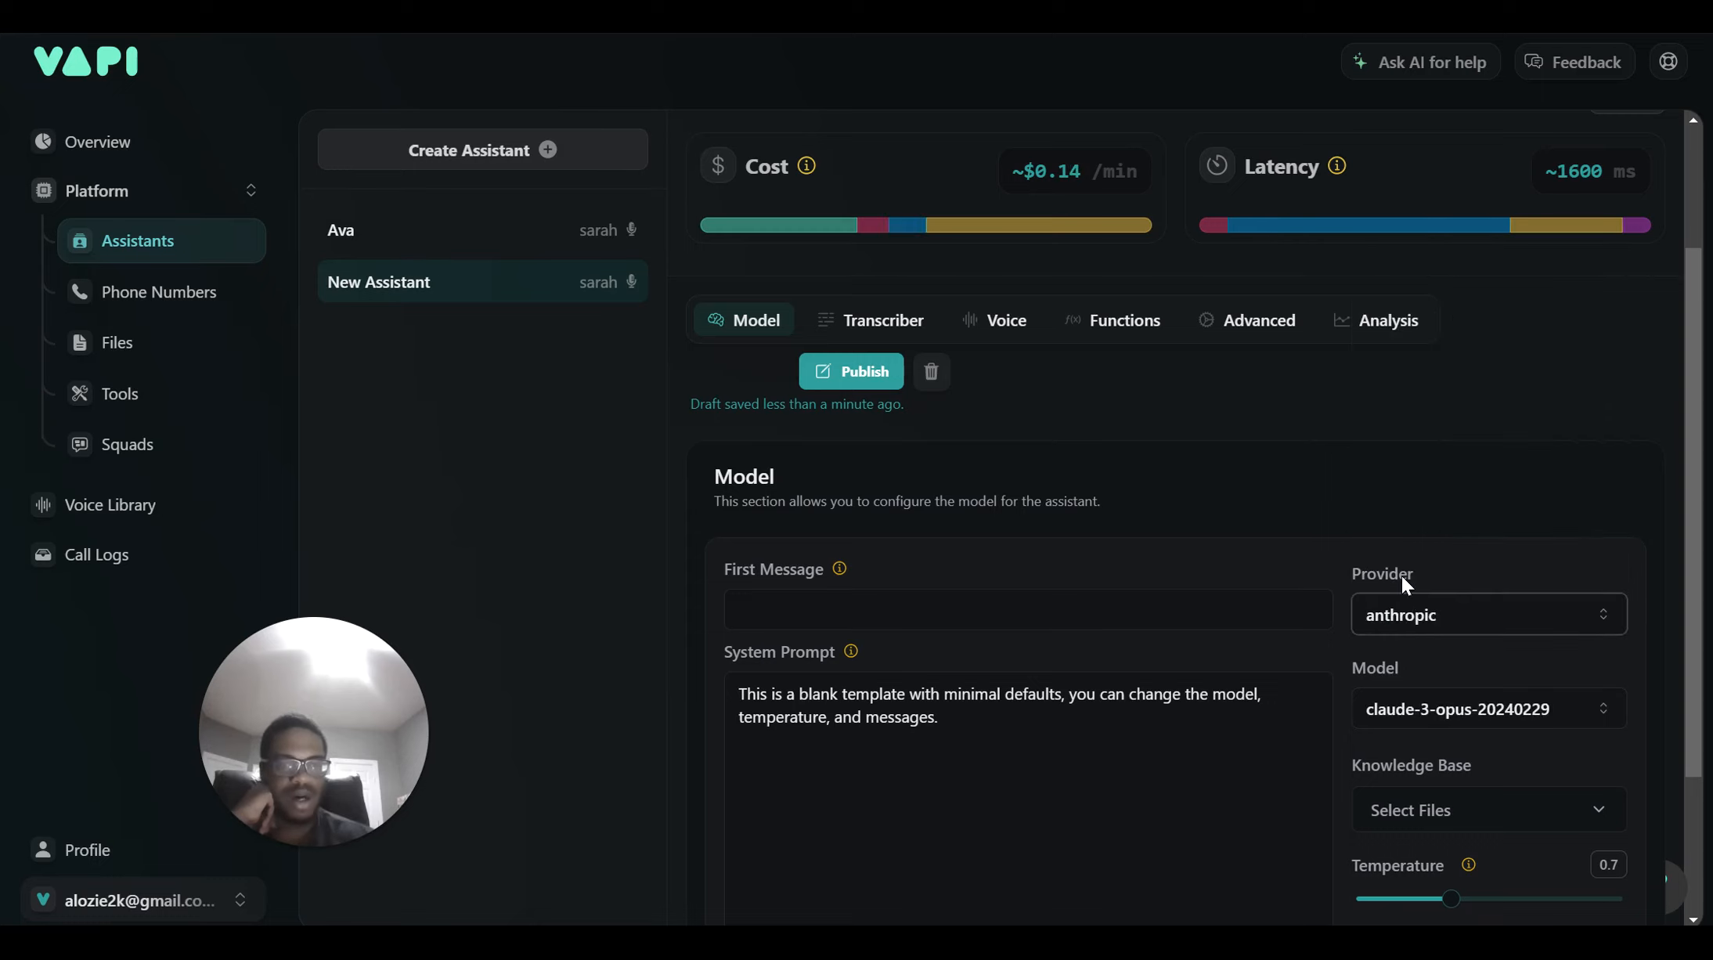
scroll(1402, 575, down, 2)
click(1412, 582)
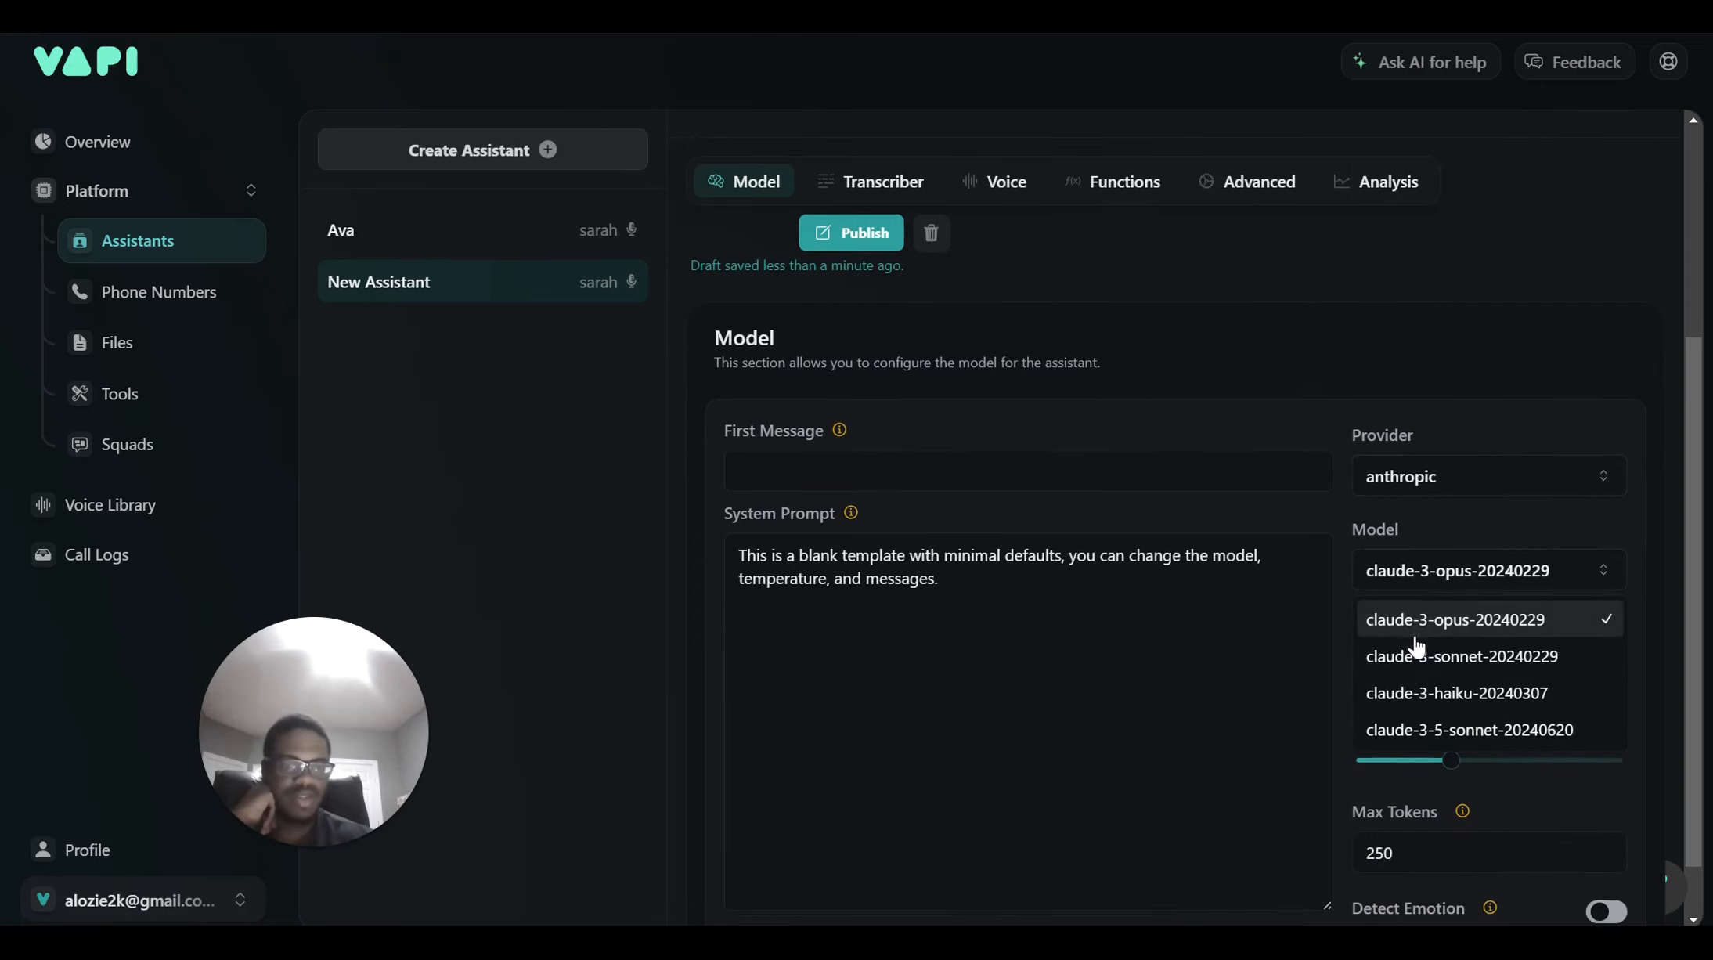
click(1431, 730)
scroll(1442, 654, down, 1)
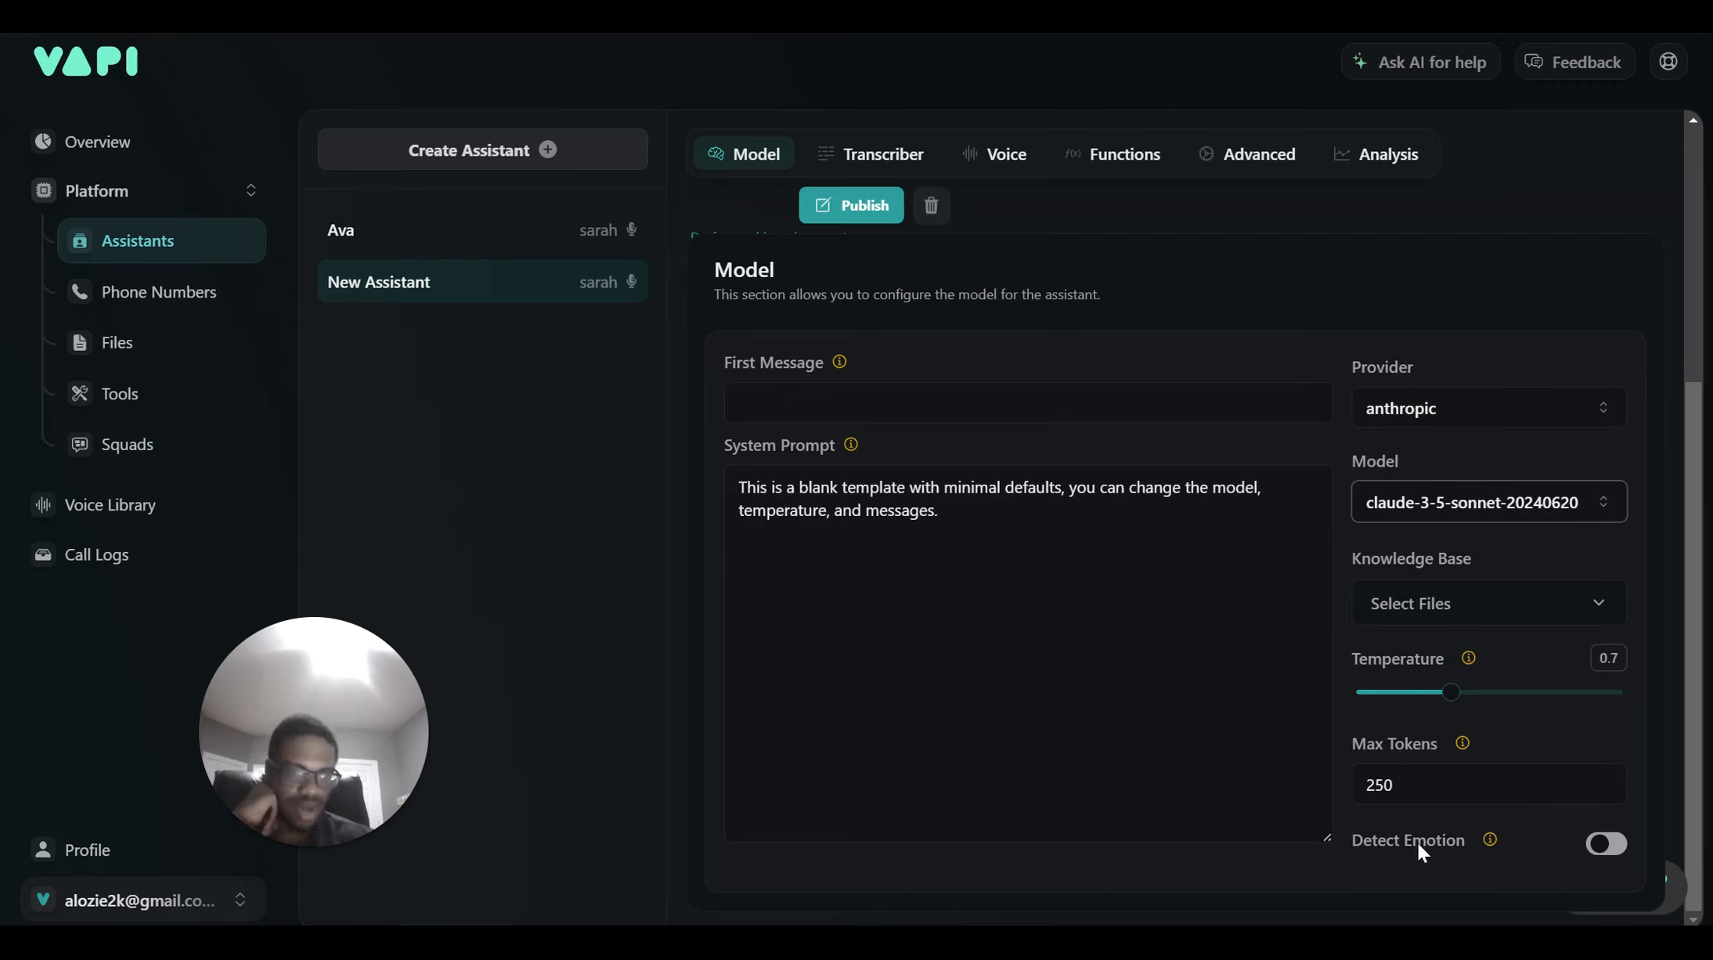
click(1590, 830)
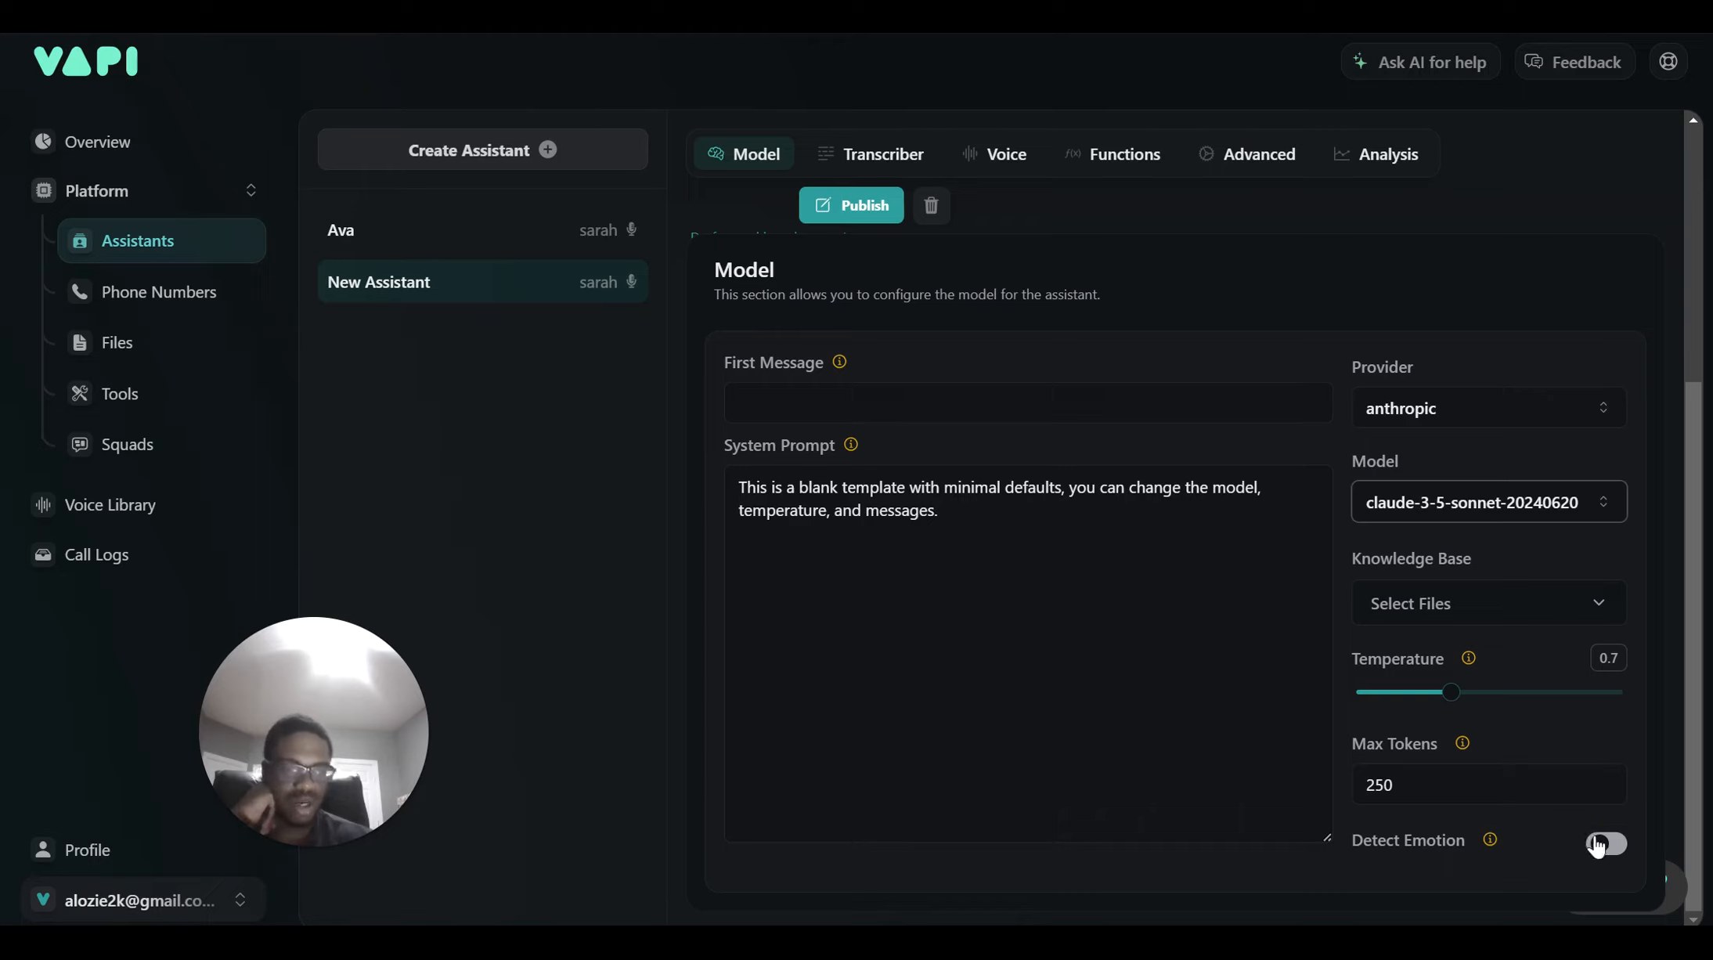
click(1490, 850)
scroll(1361, 603, up, 3)
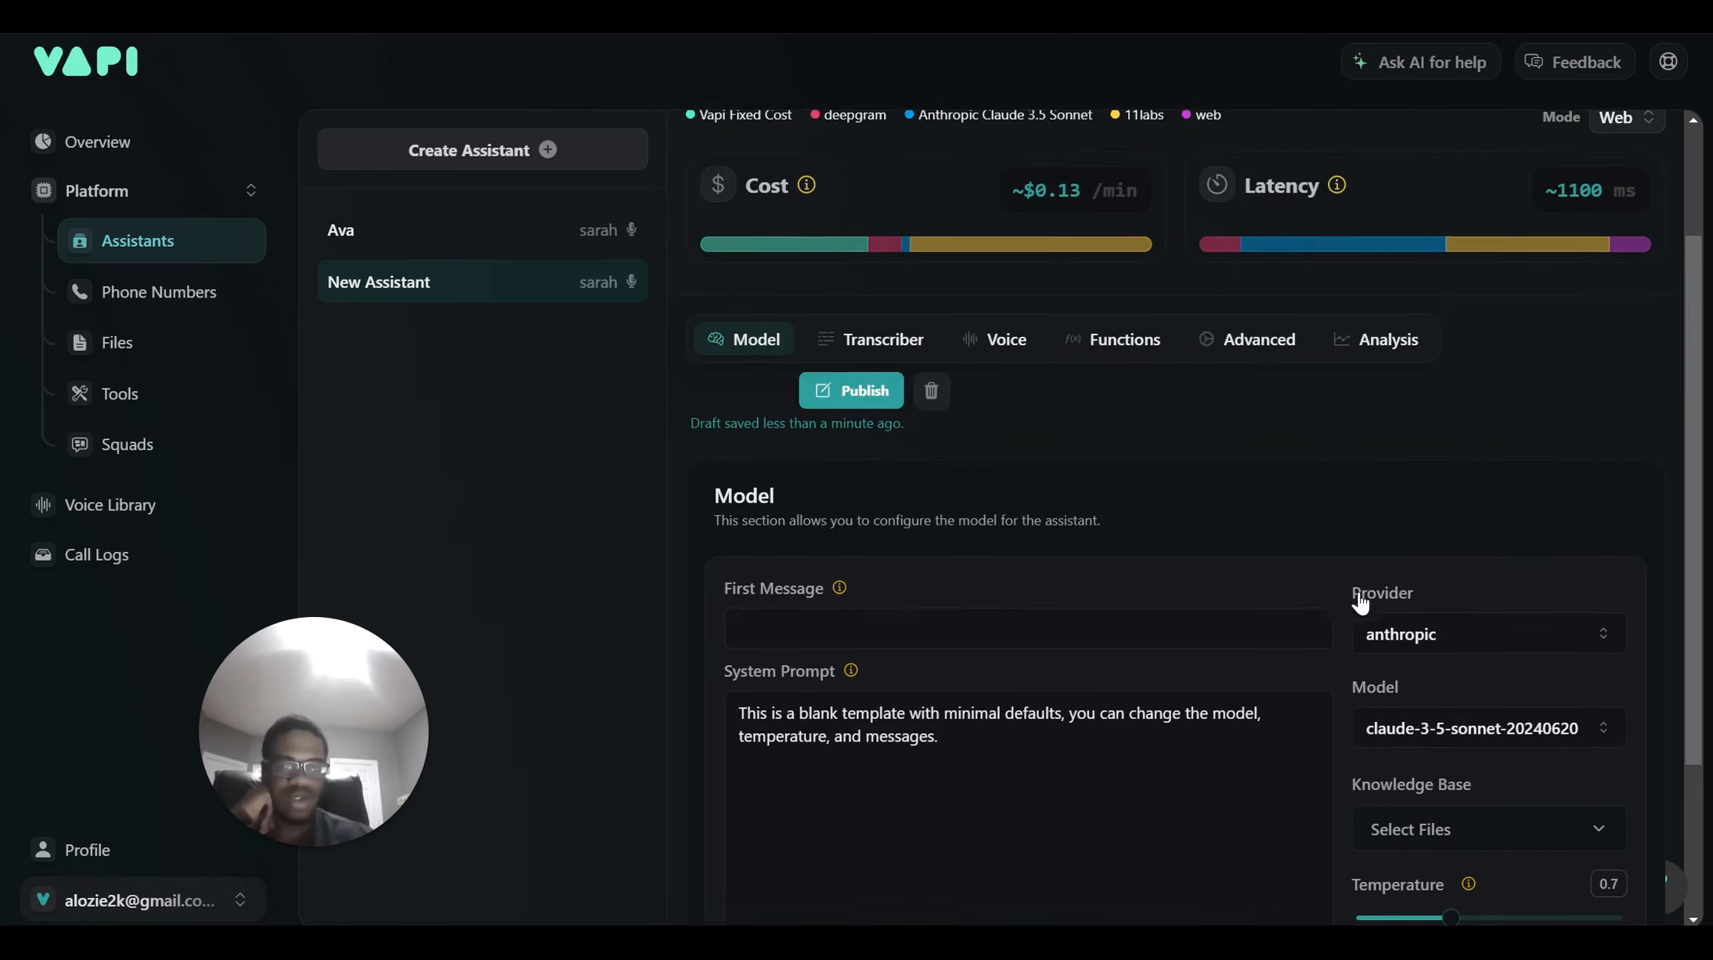
Check the deepgram Nova 2 transcriber, then display the 11labs Sarah voice settings
click(882, 354)
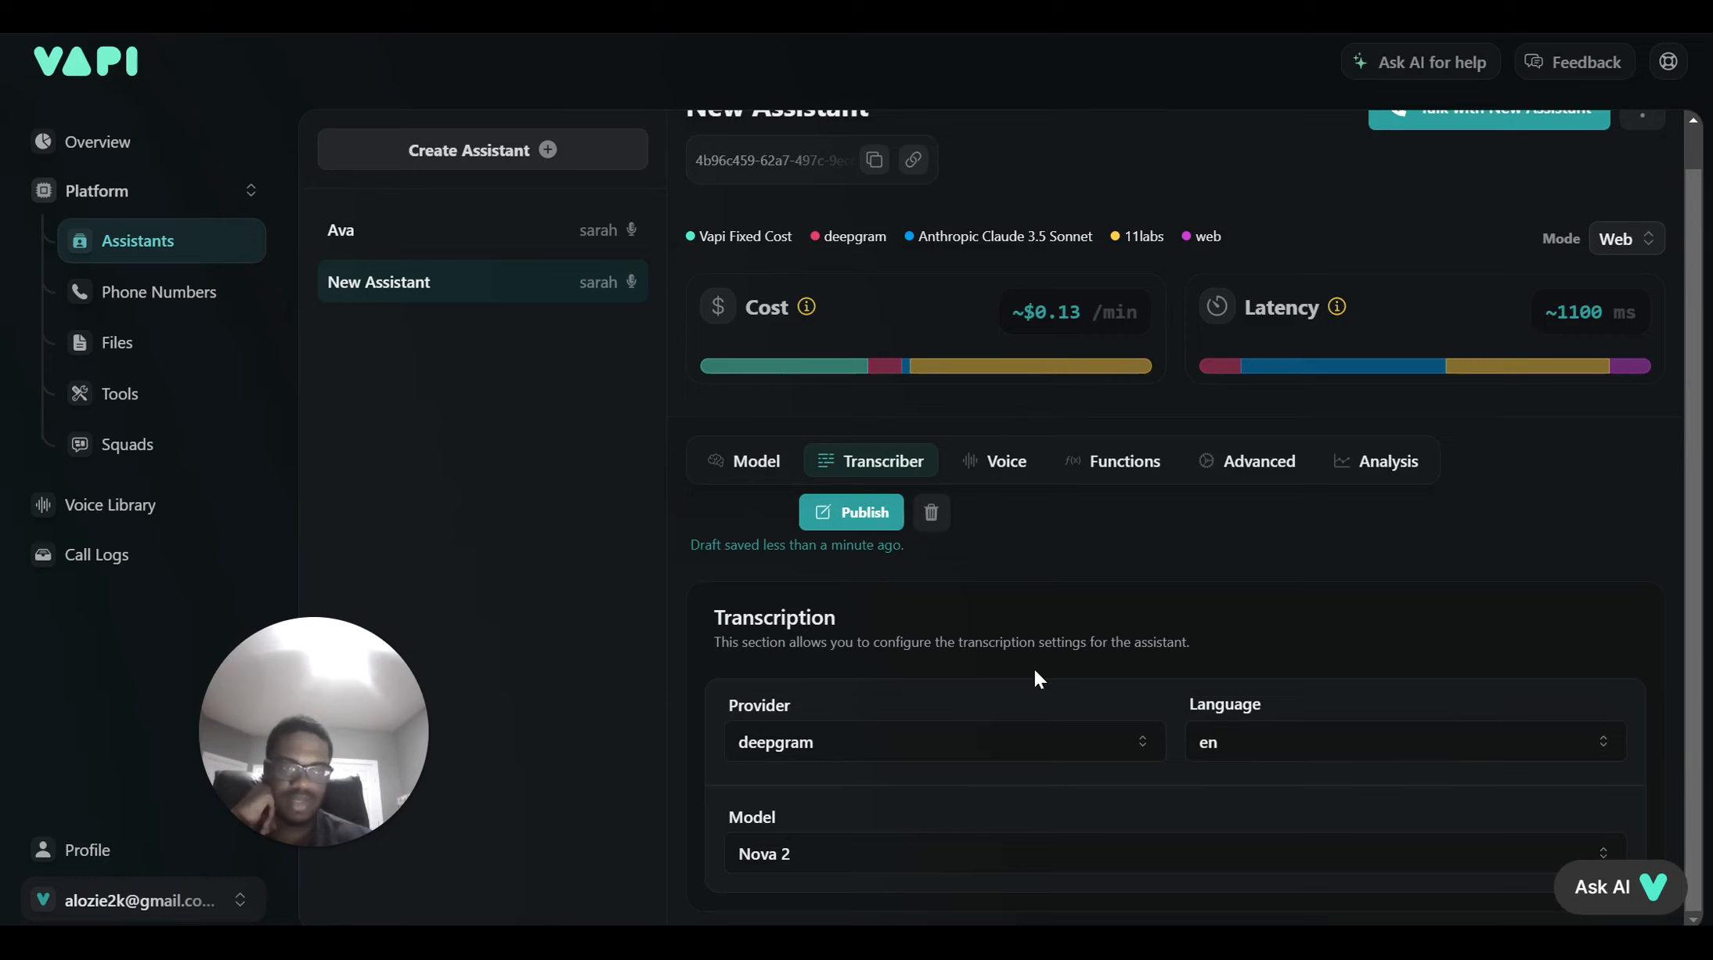
click(984, 462)
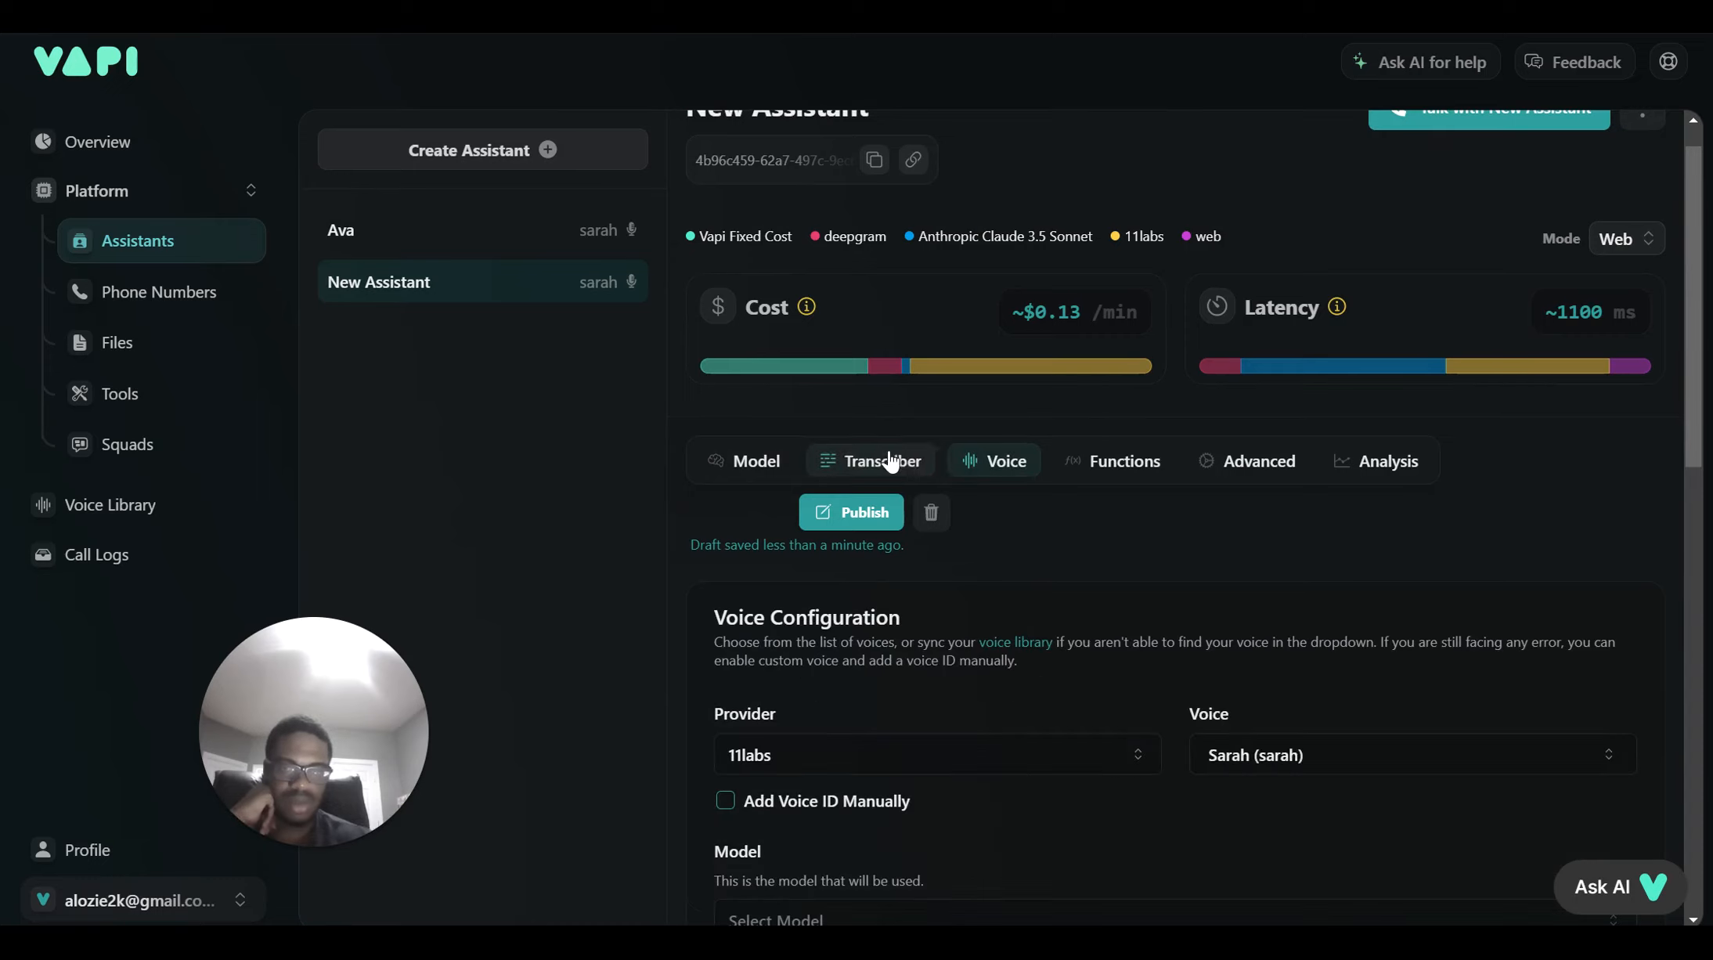
click(891, 460)
click(985, 462)
click(900, 462)
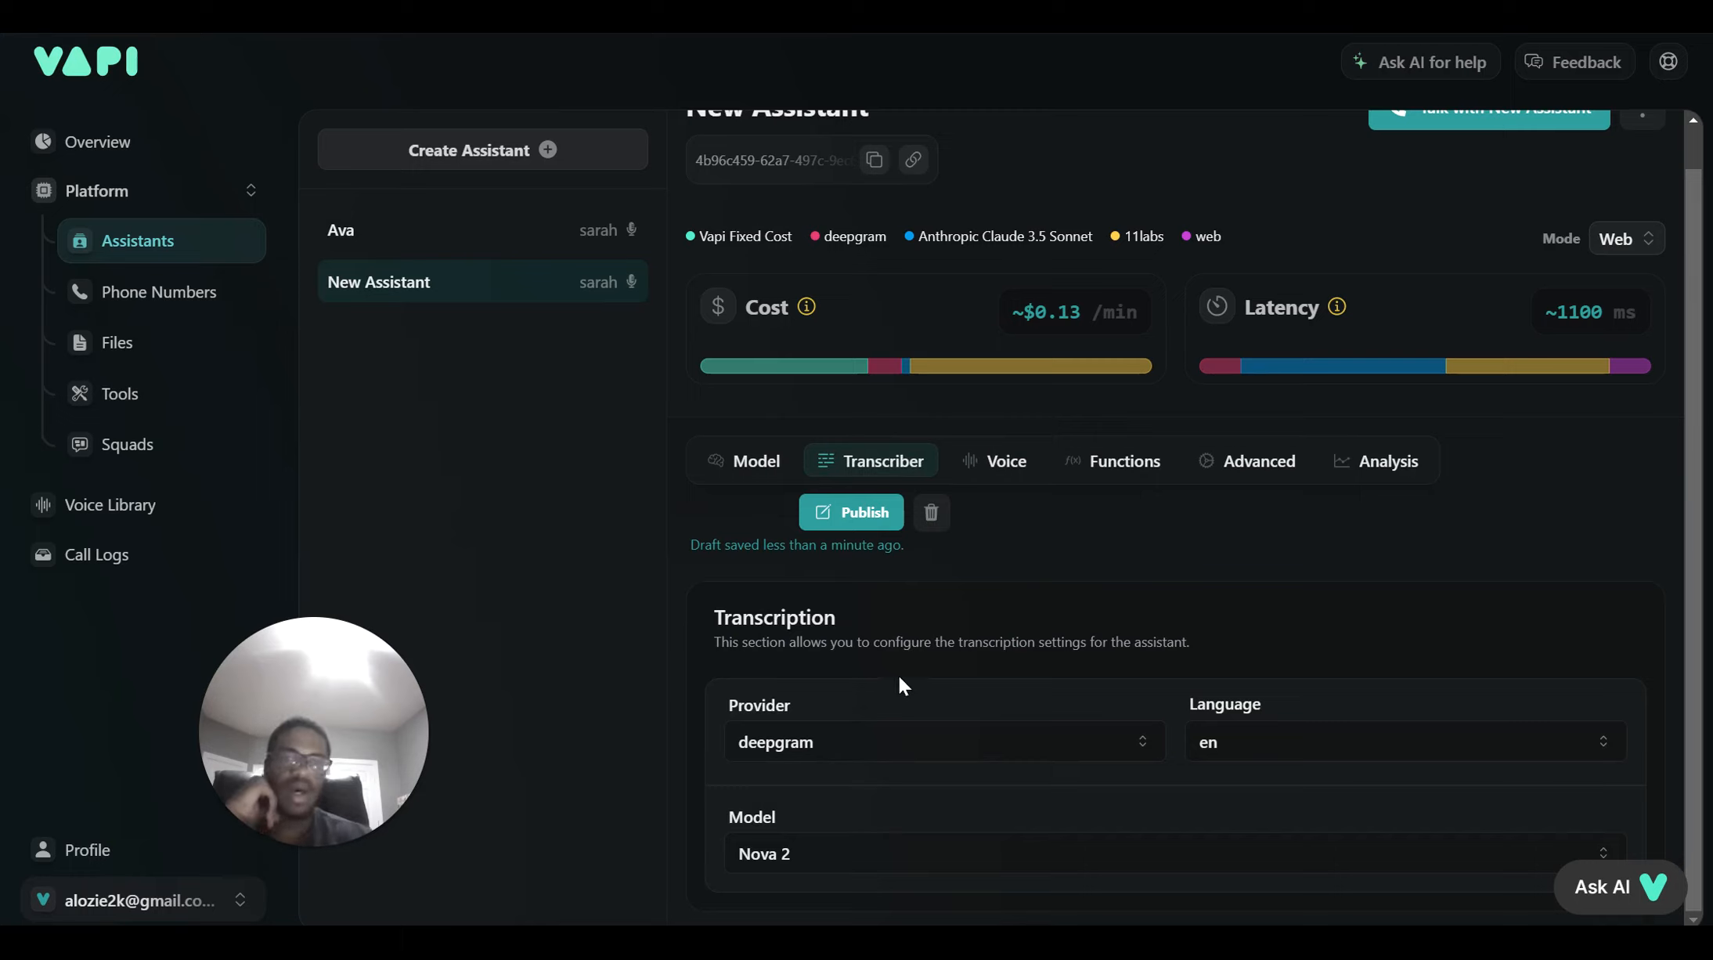
click(999, 462)
scroll(997, 671, down, 2)
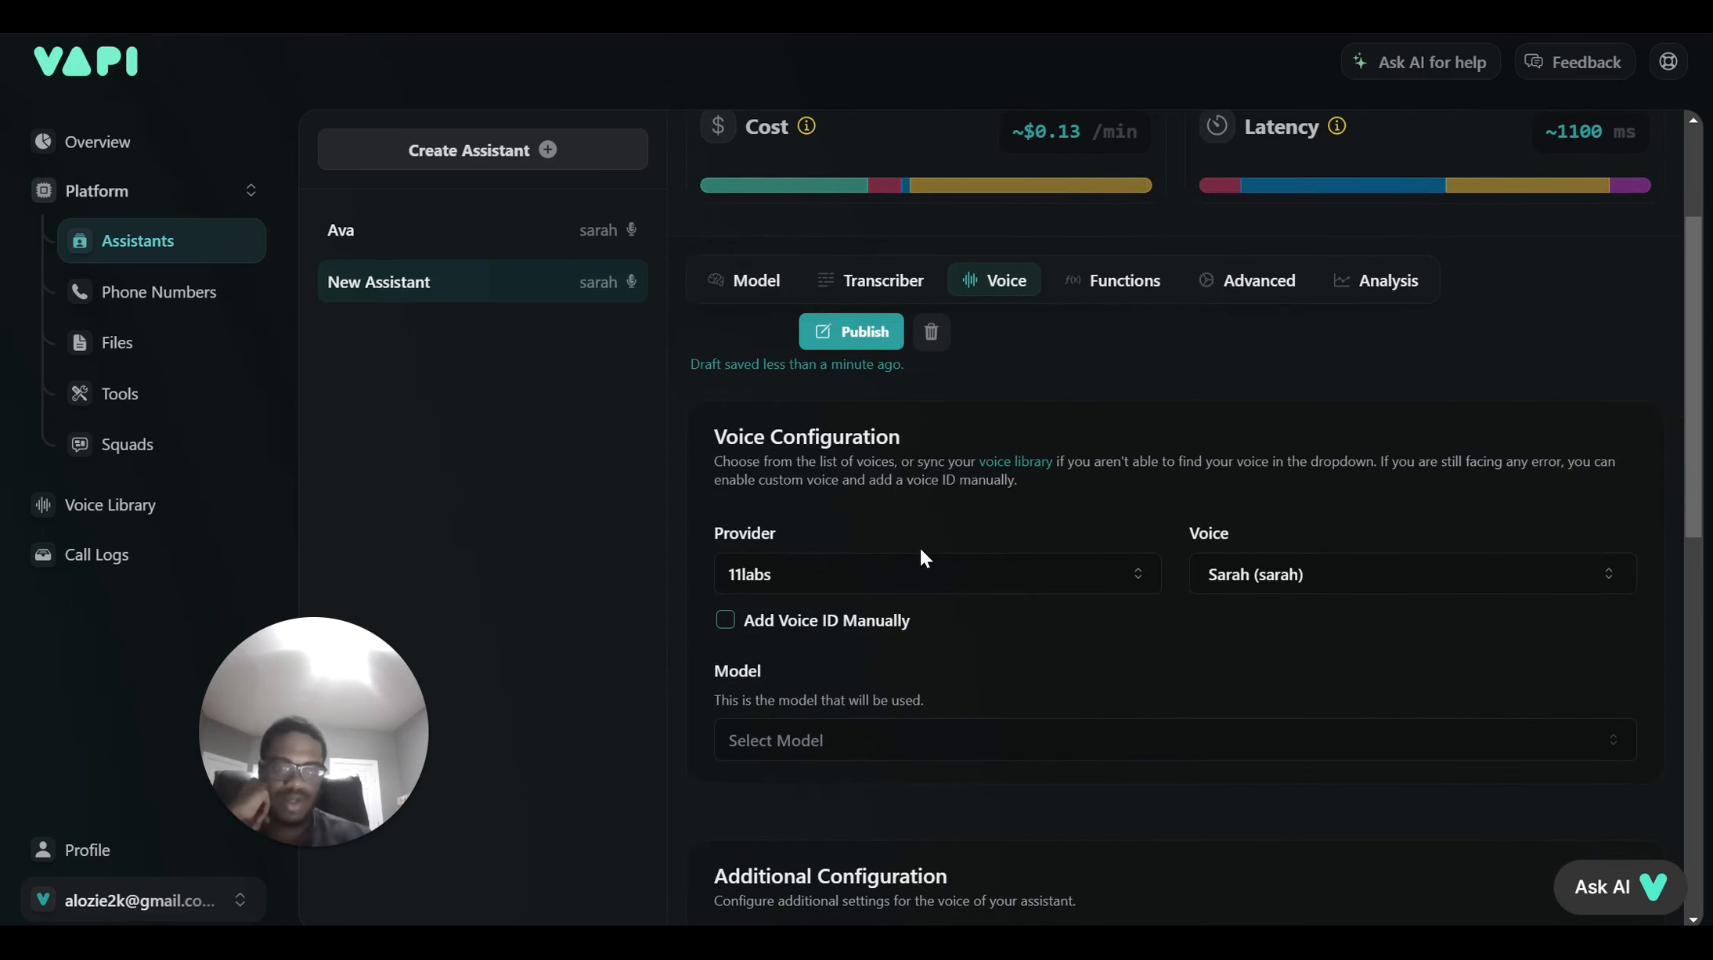
Try openai and deepgram as voice providers, then settle on 11labs with the Sarah voice
click(920, 571)
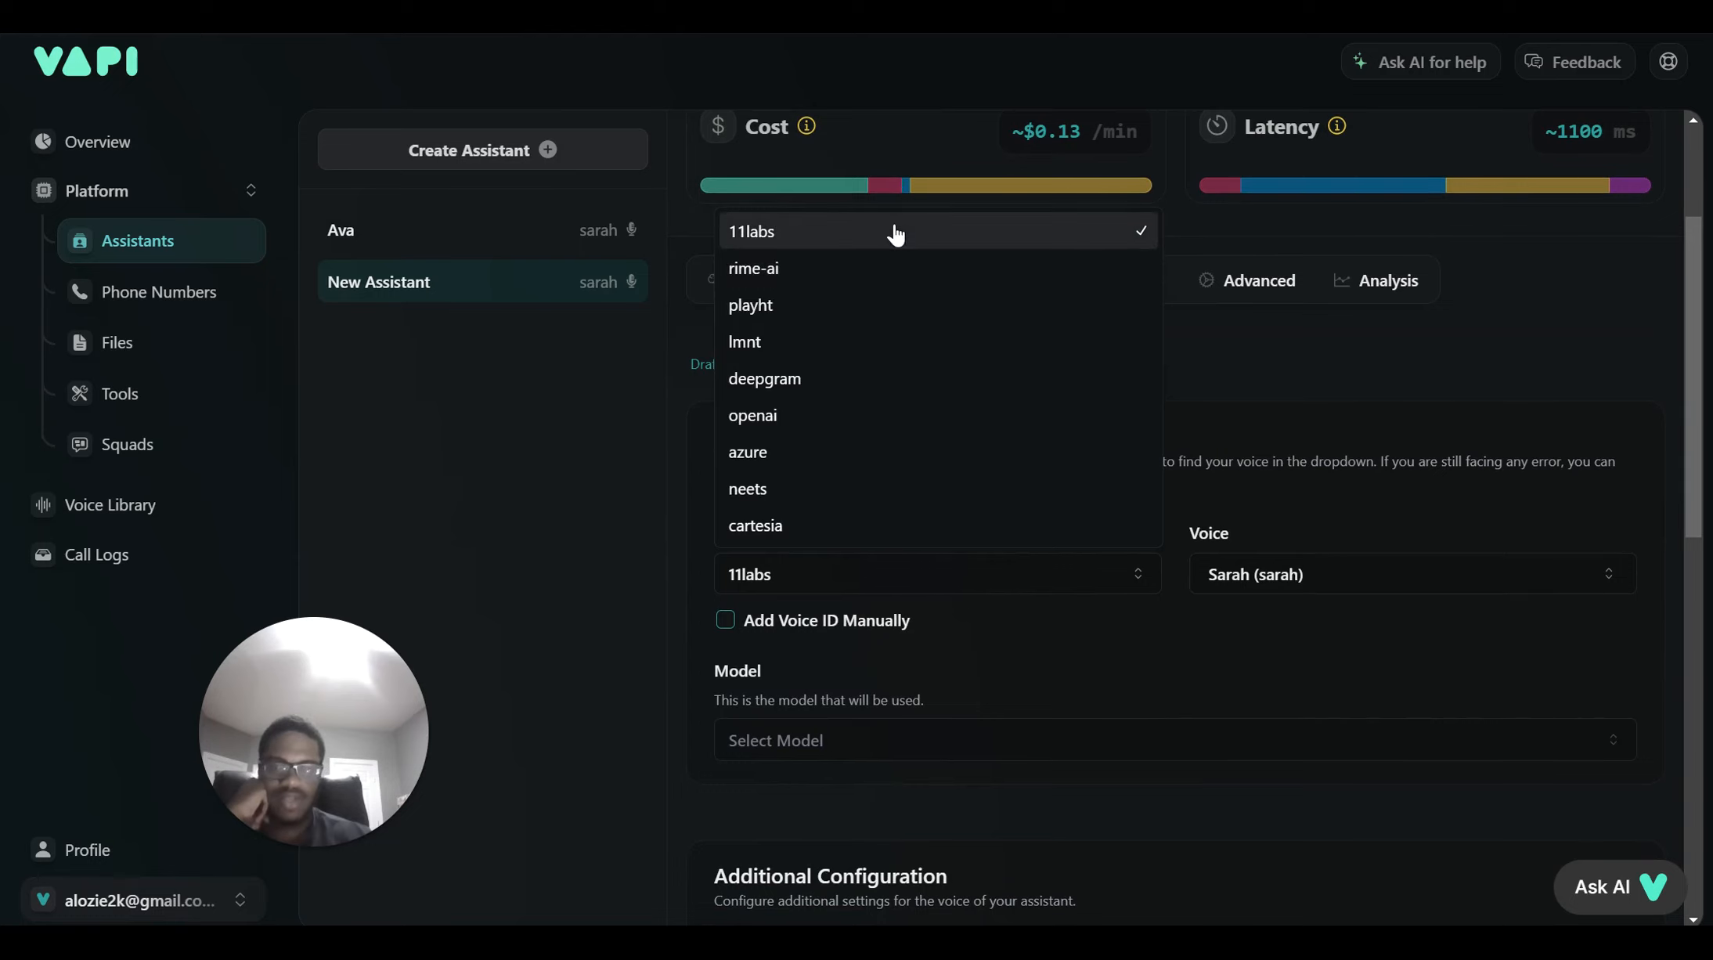
click(850, 425)
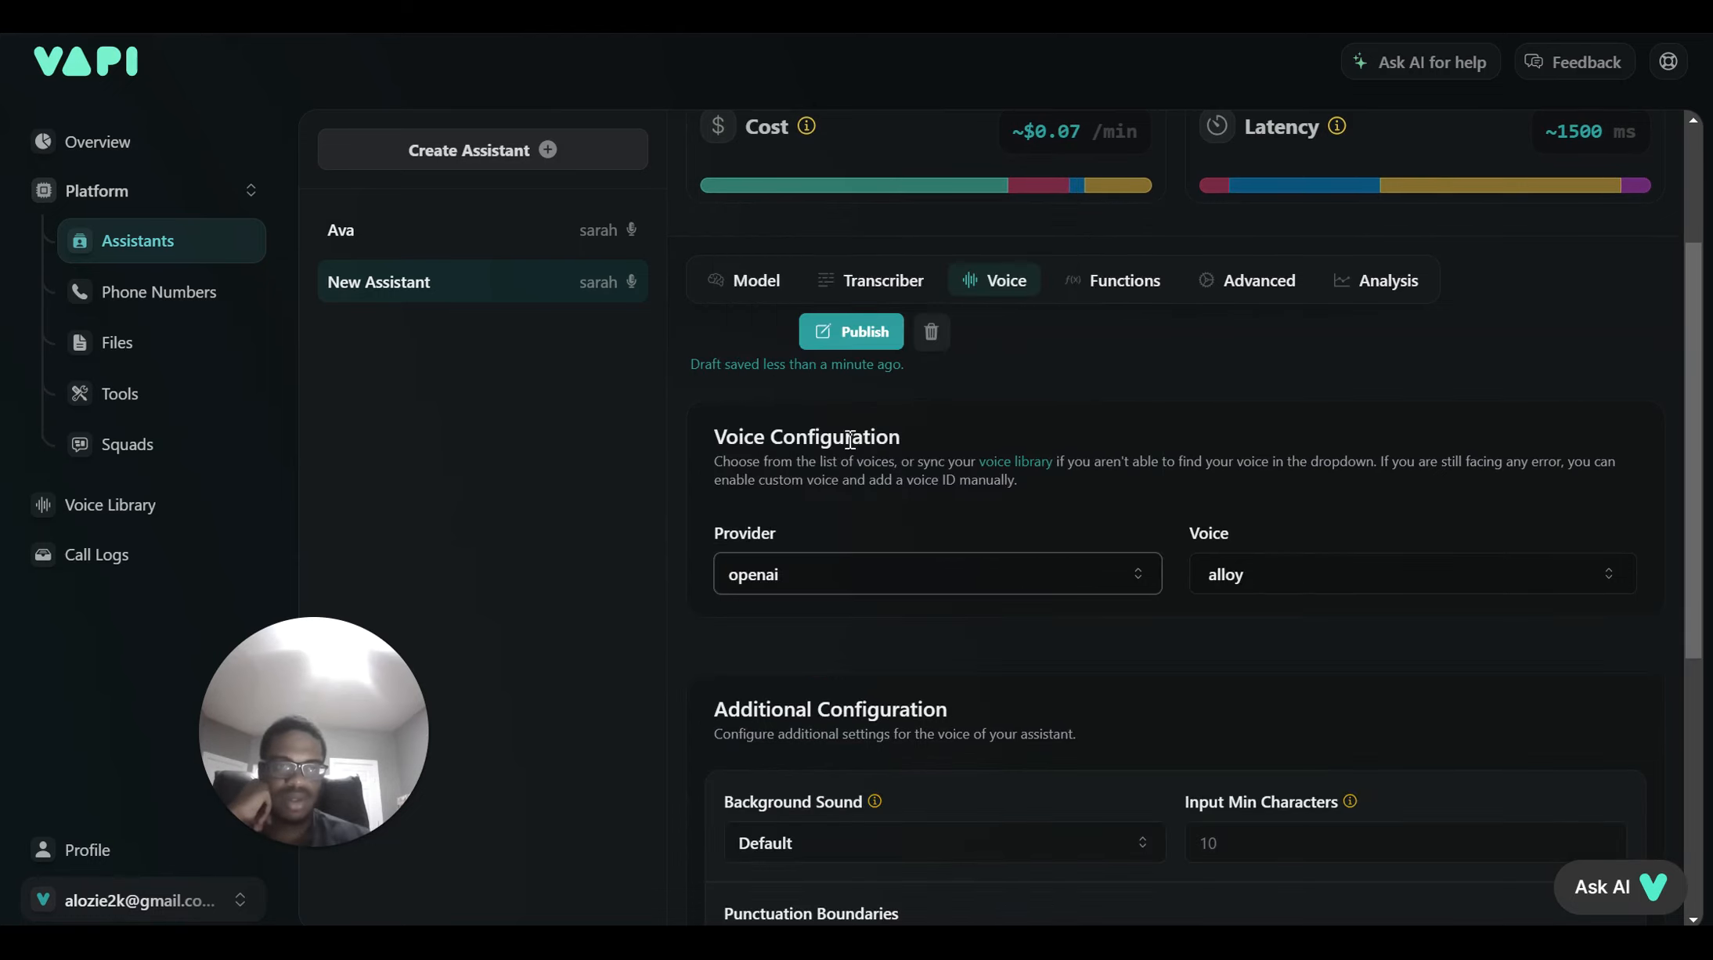
click(836, 574)
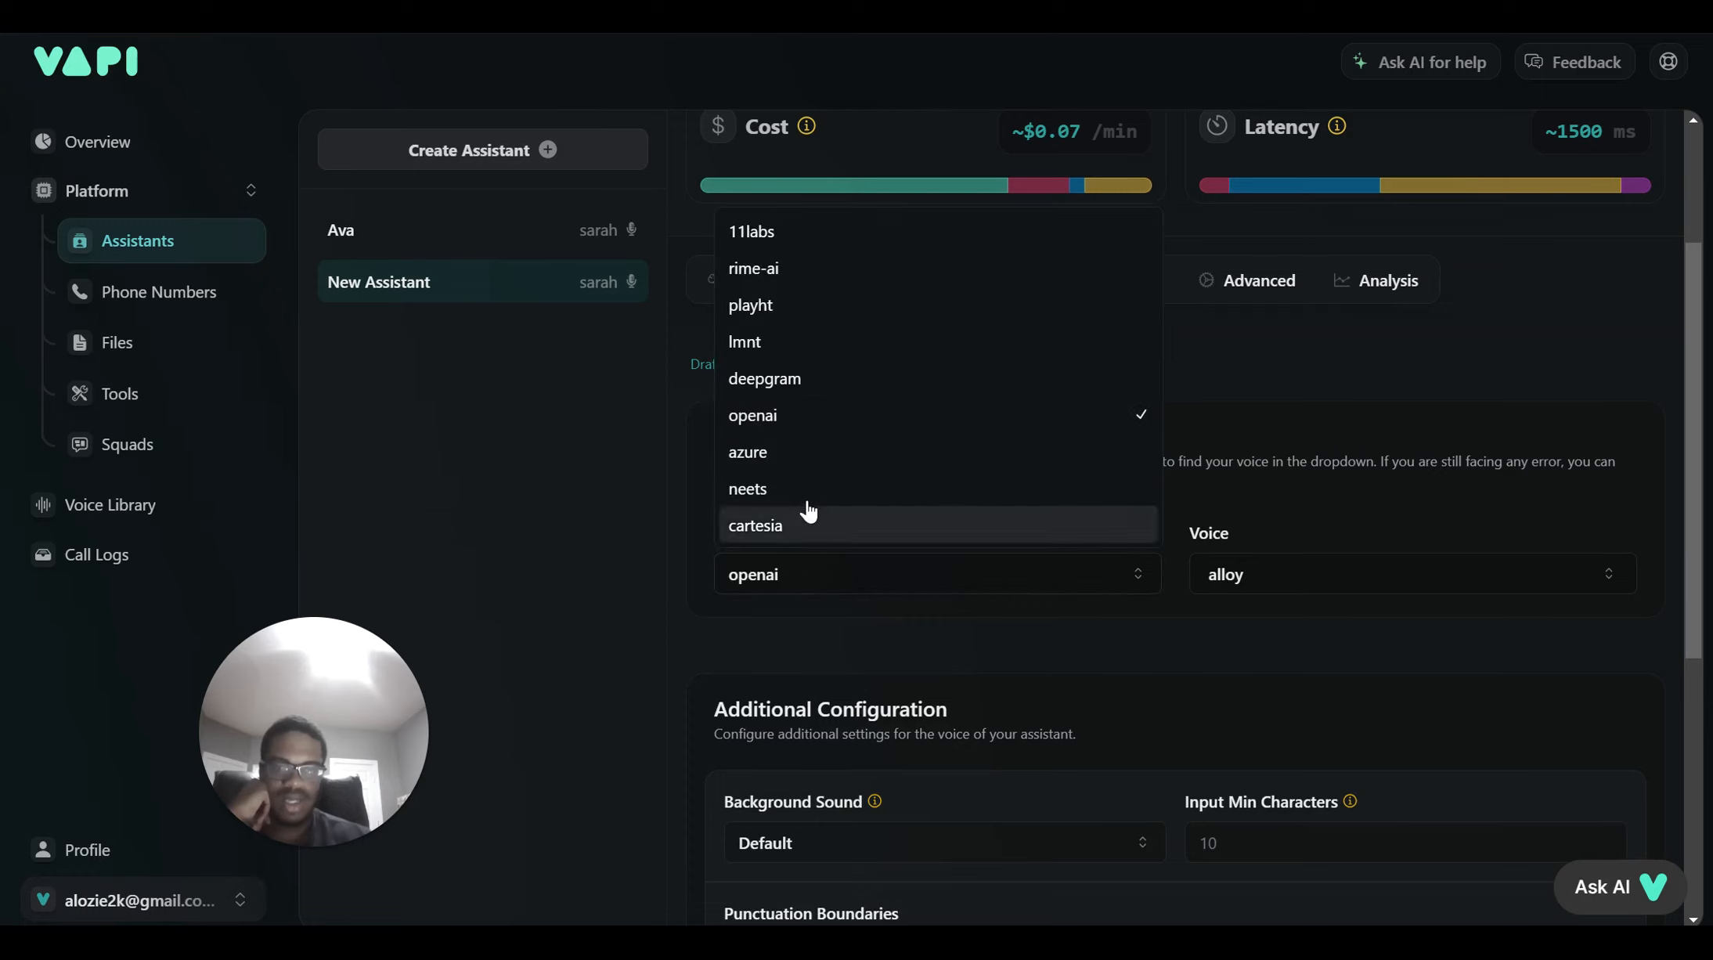
click(801, 381)
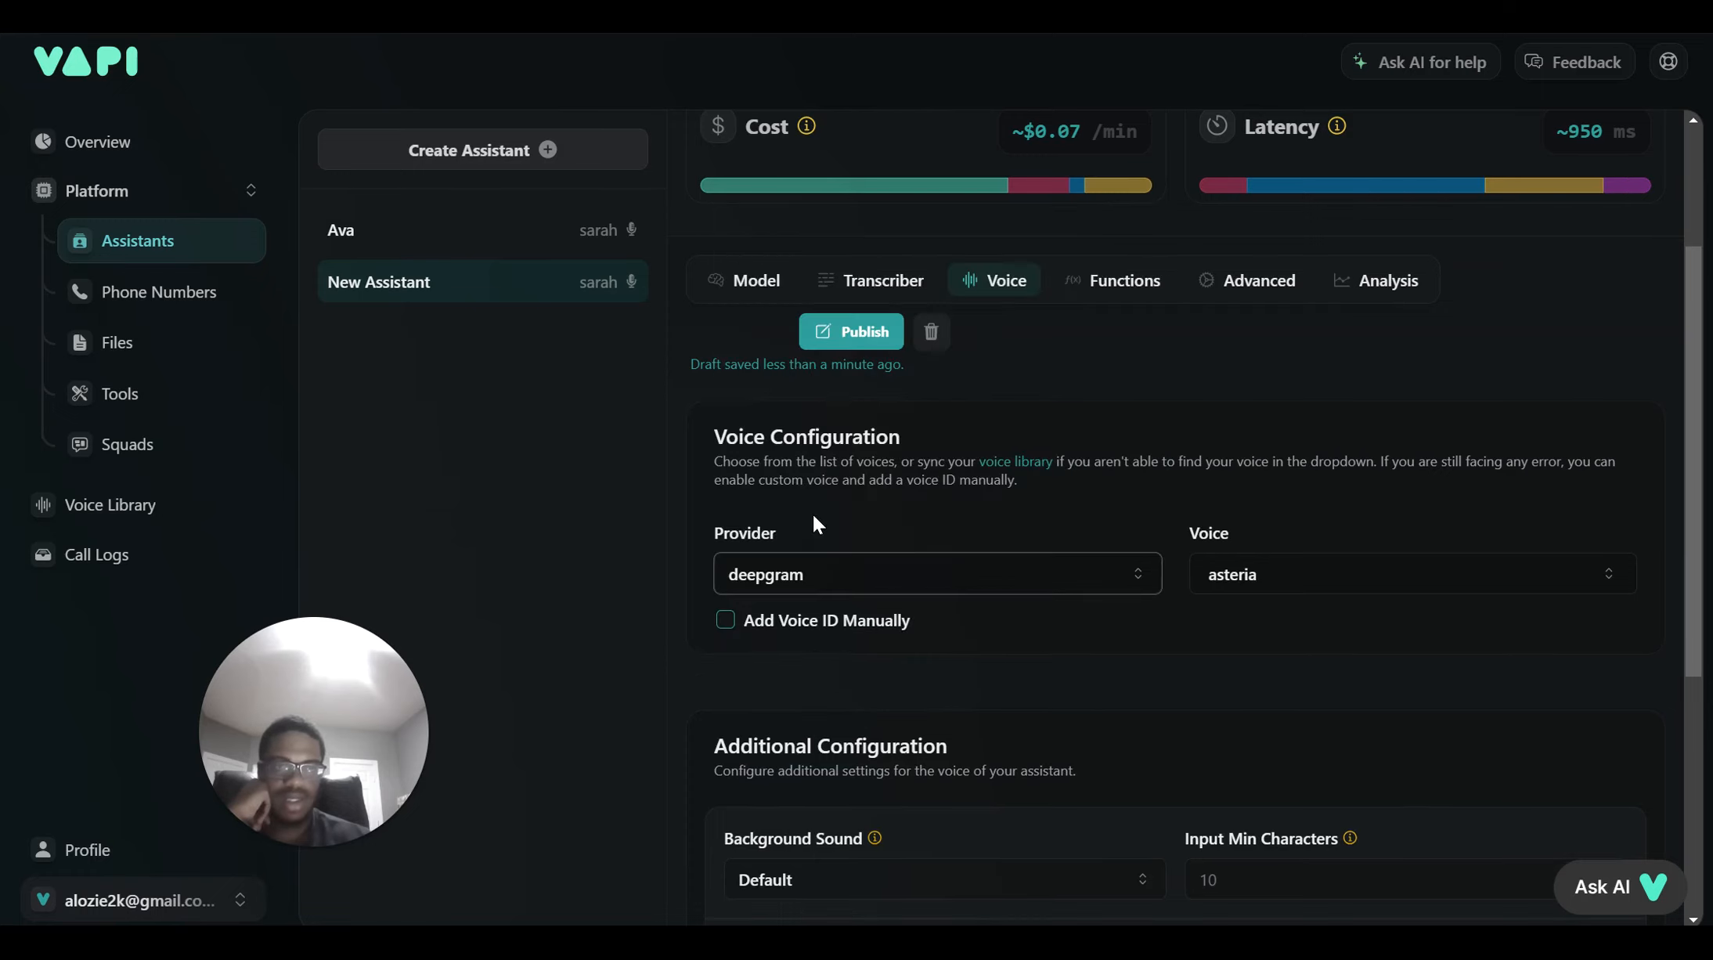
click(815, 571)
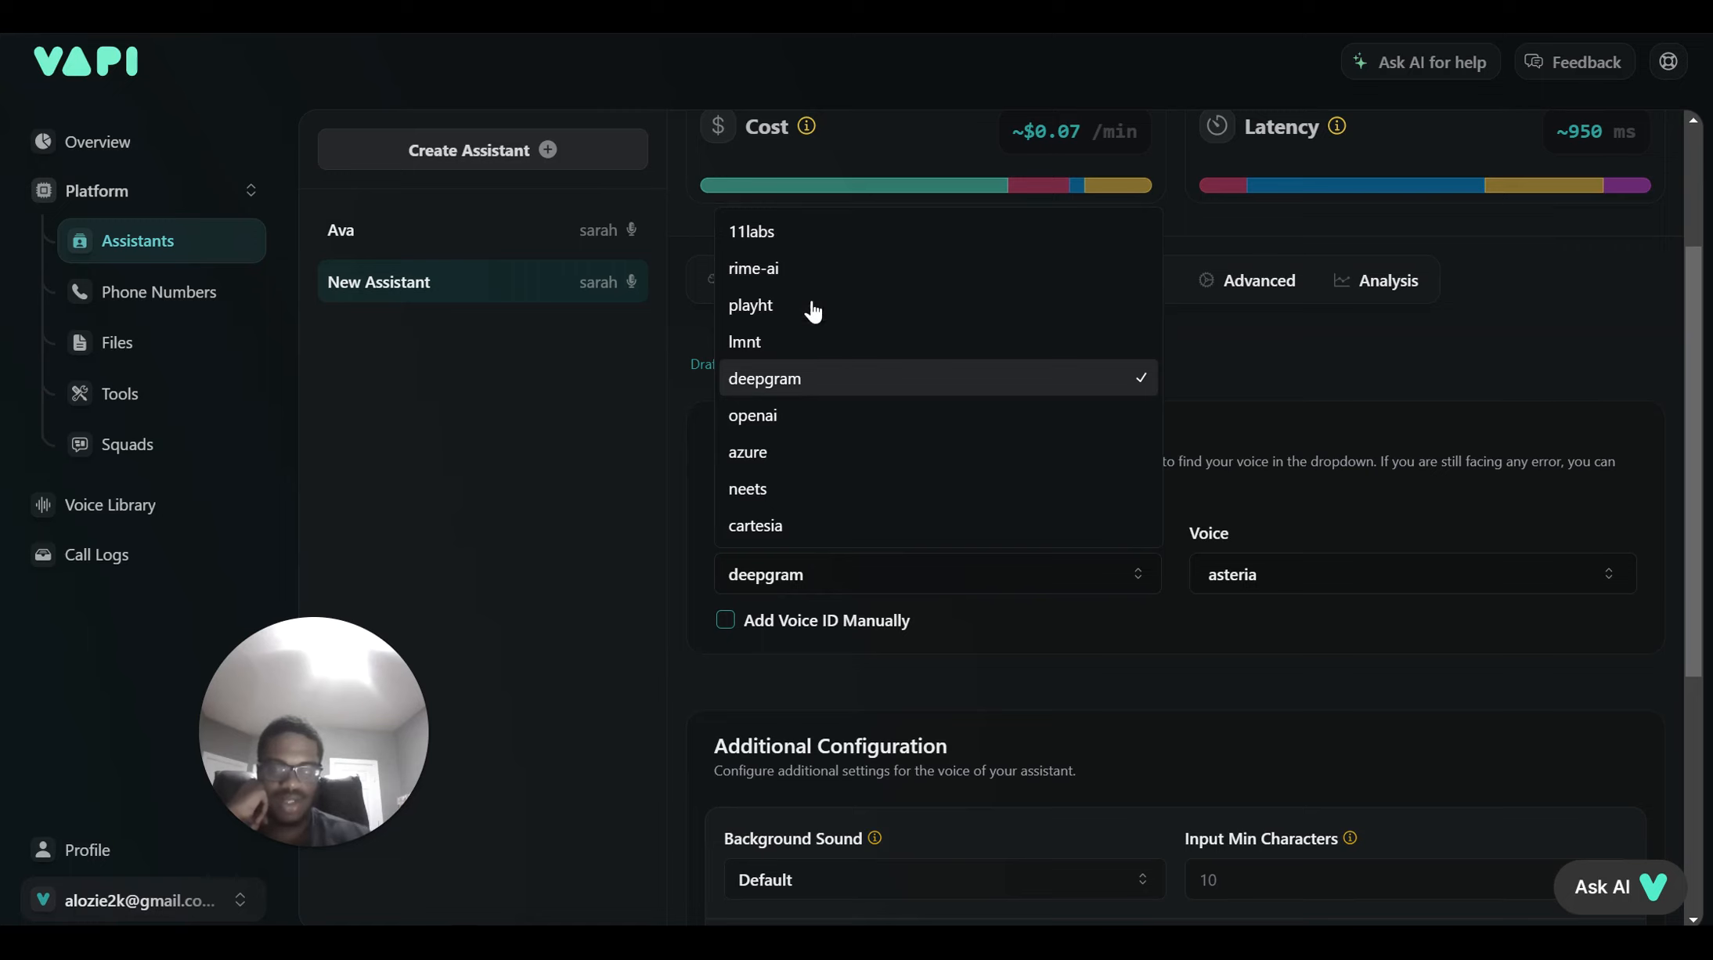
key(Return)
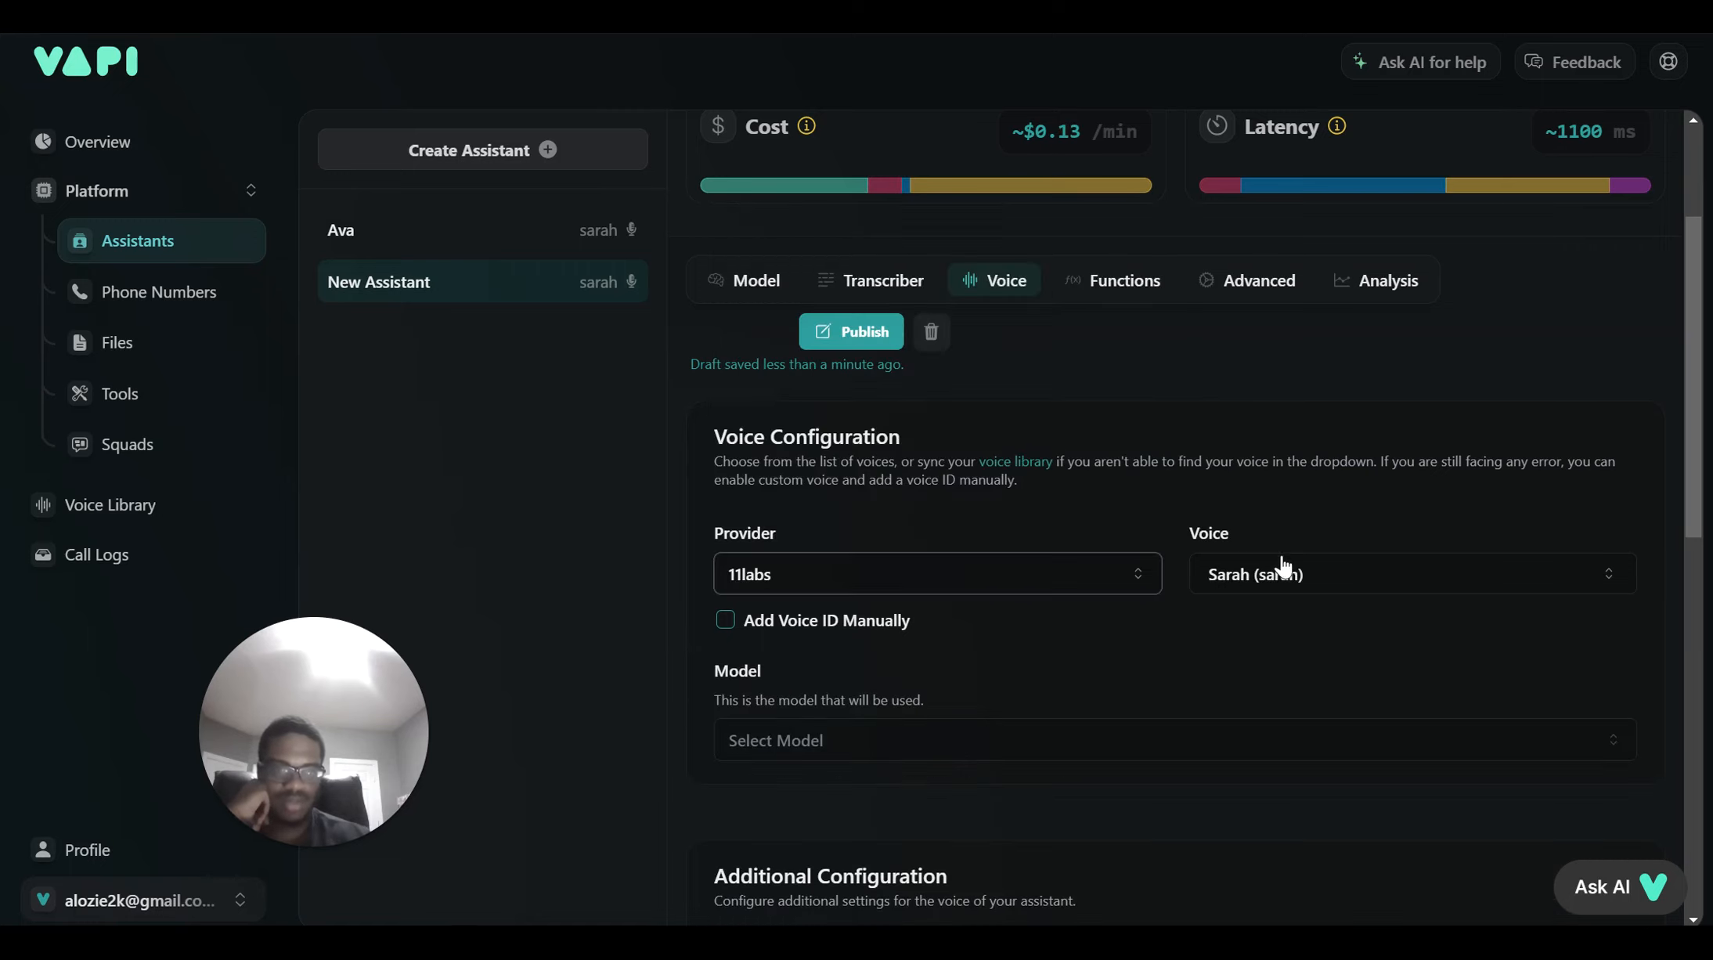
Choose 'Felix - calm, friendly' as the assistant's voice
click(1280, 583)
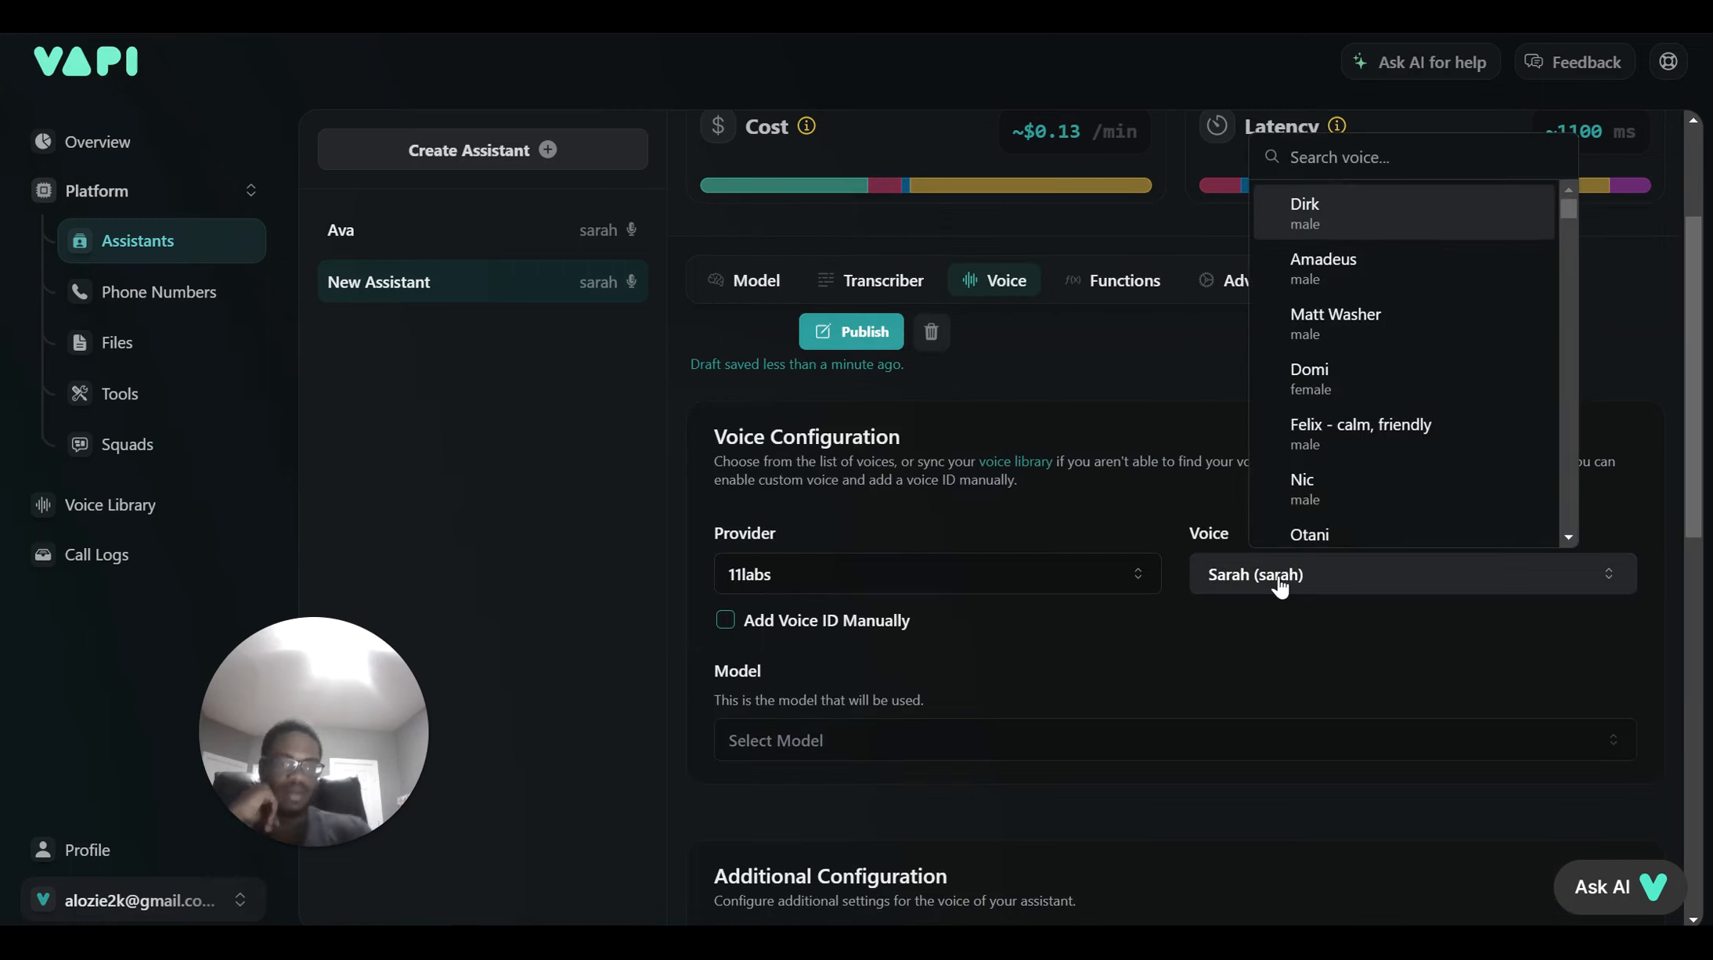
scroll(1344, 466, down, 3)
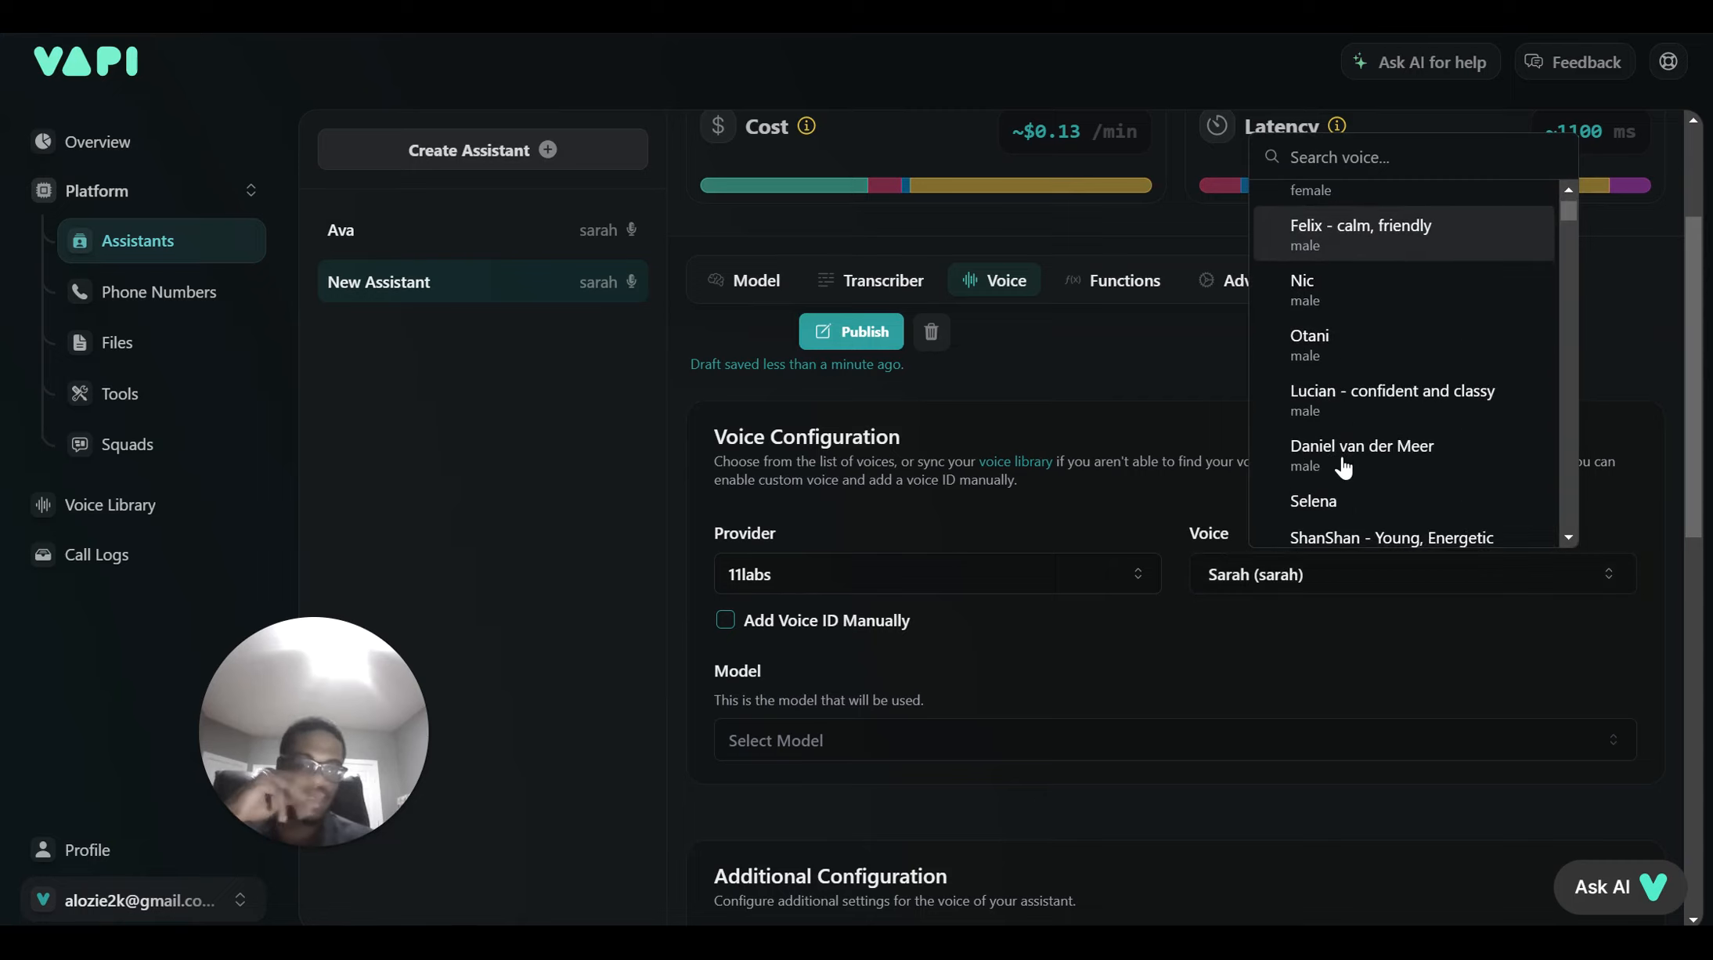
scroll(1343, 466, down, 4)
scroll(1343, 466, down, 10)
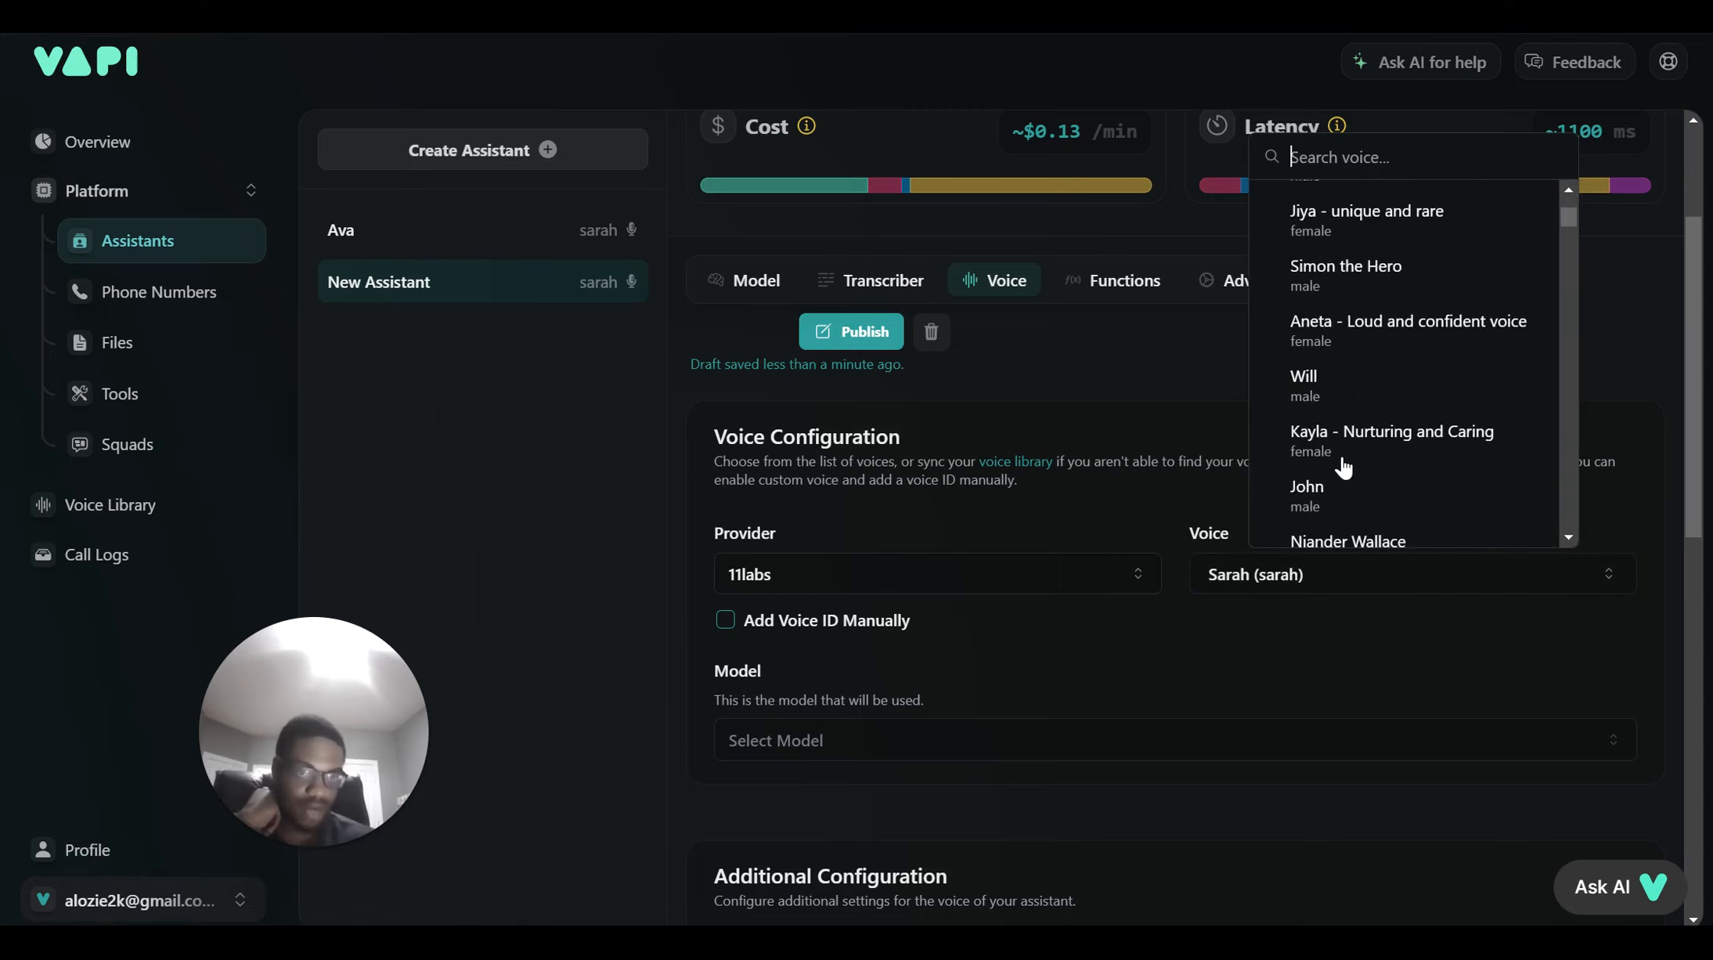
scroll(1427, 299, down, 5)
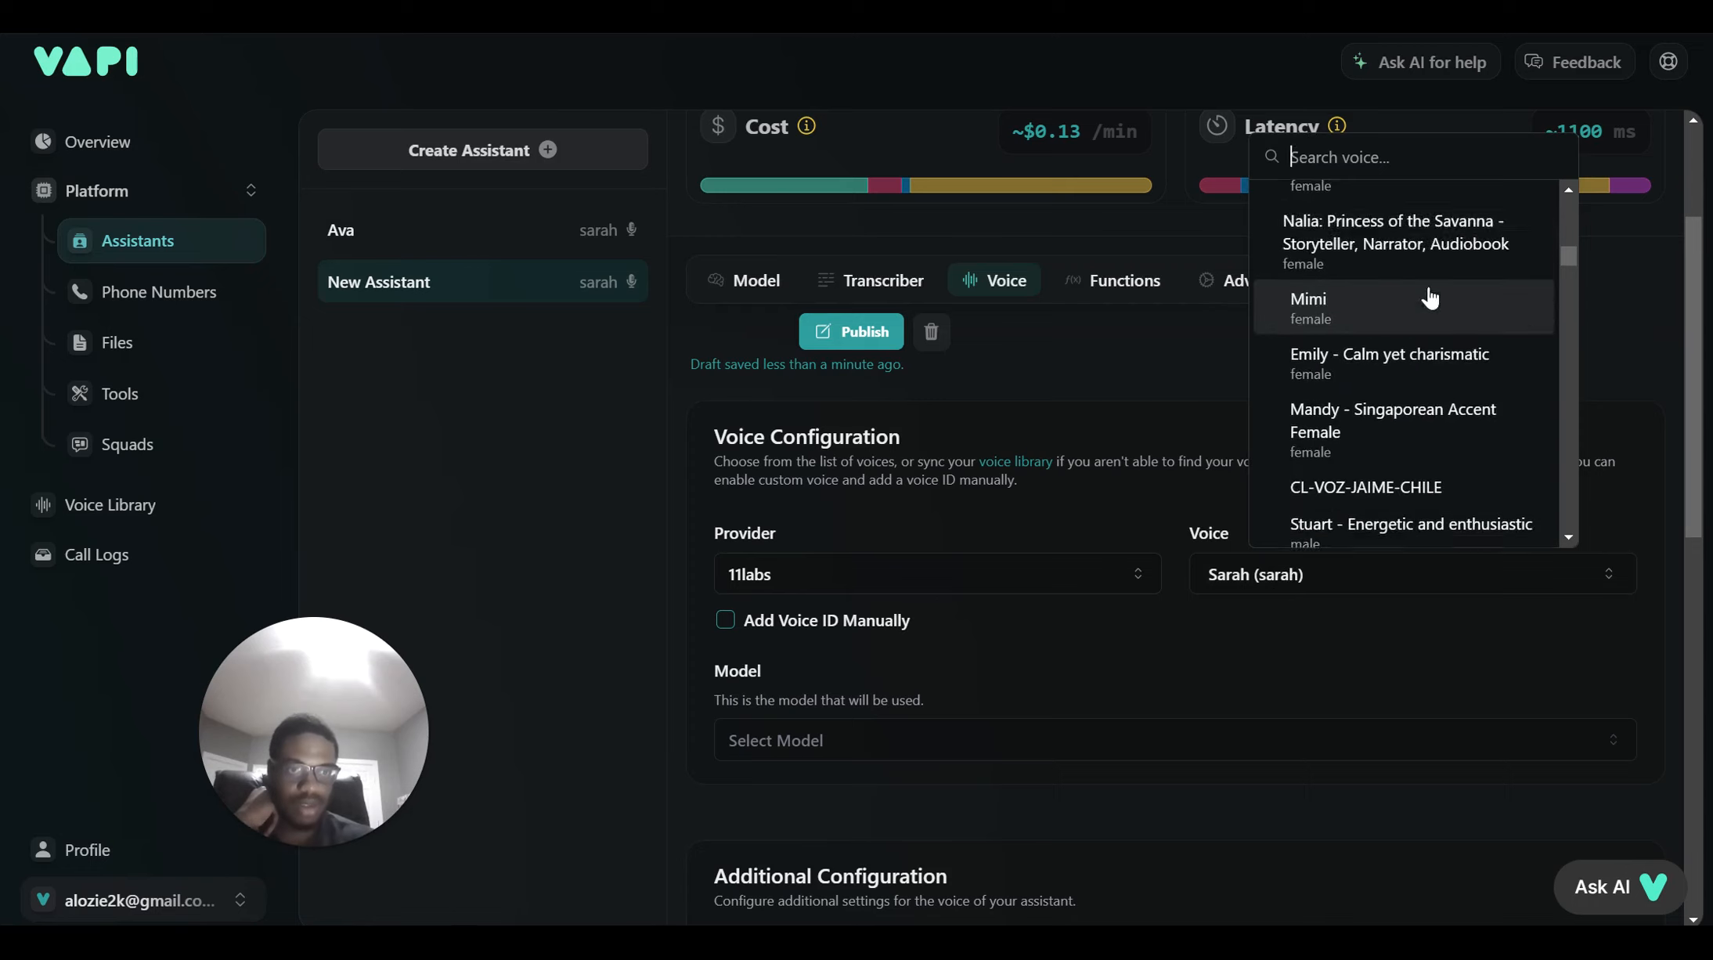
scroll(1480, 333, up, 10)
scroll(1480, 333, up, 8)
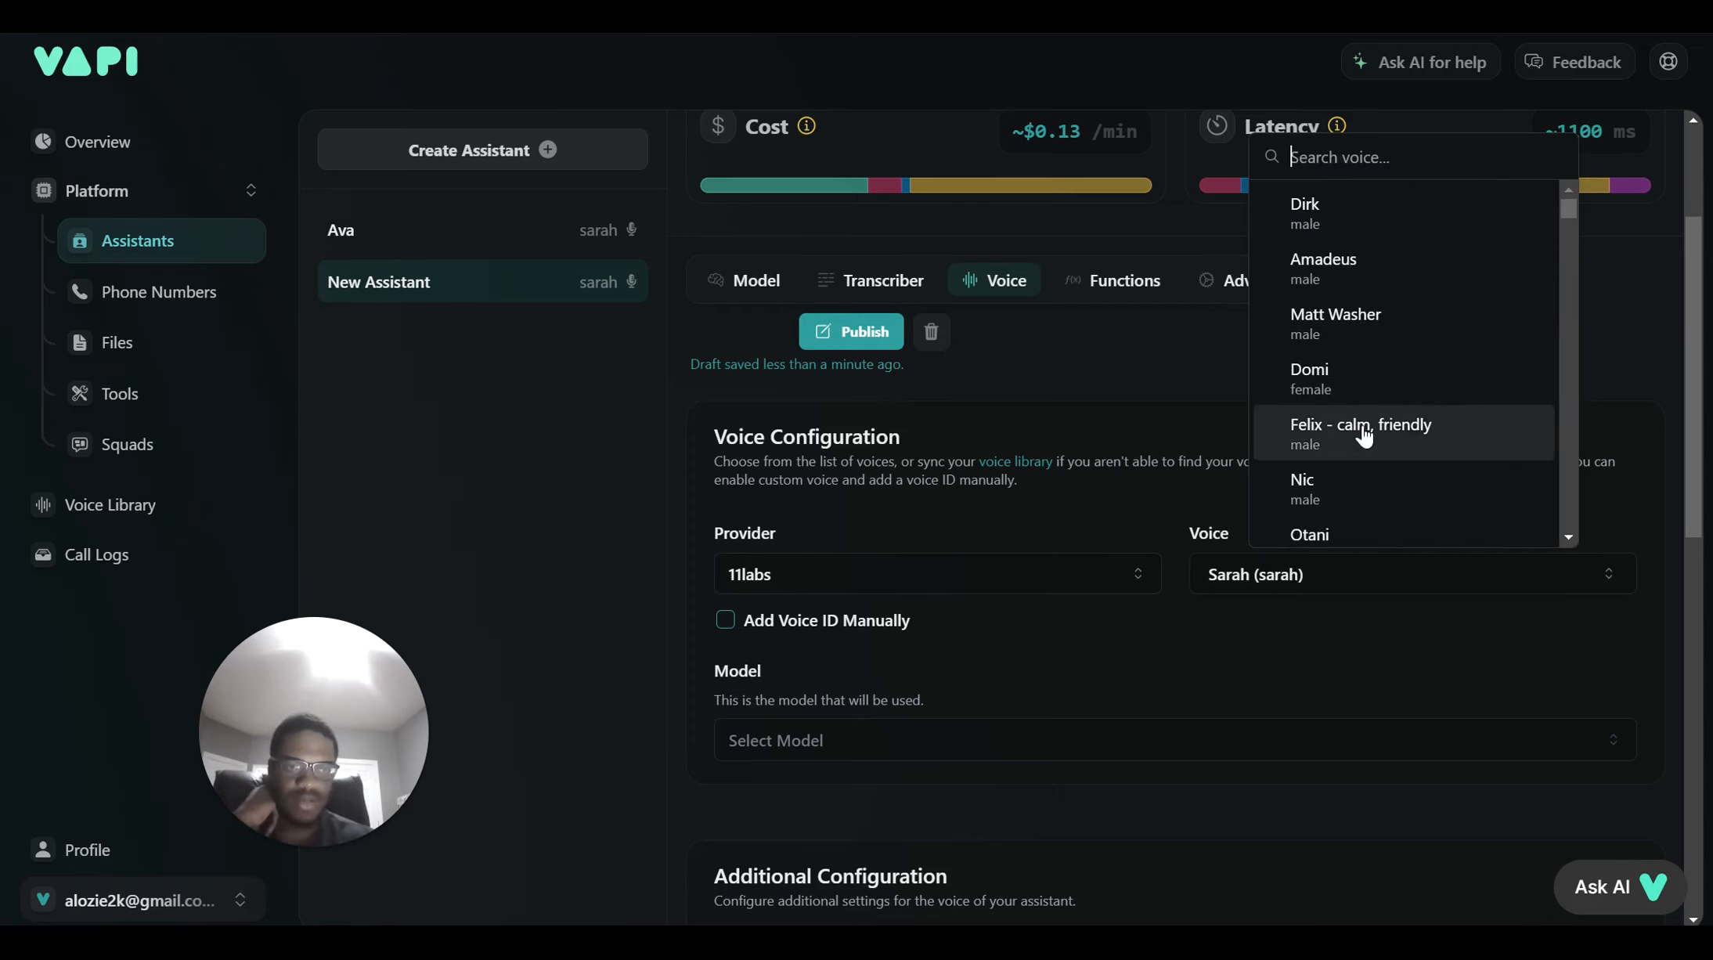
click(1364, 437)
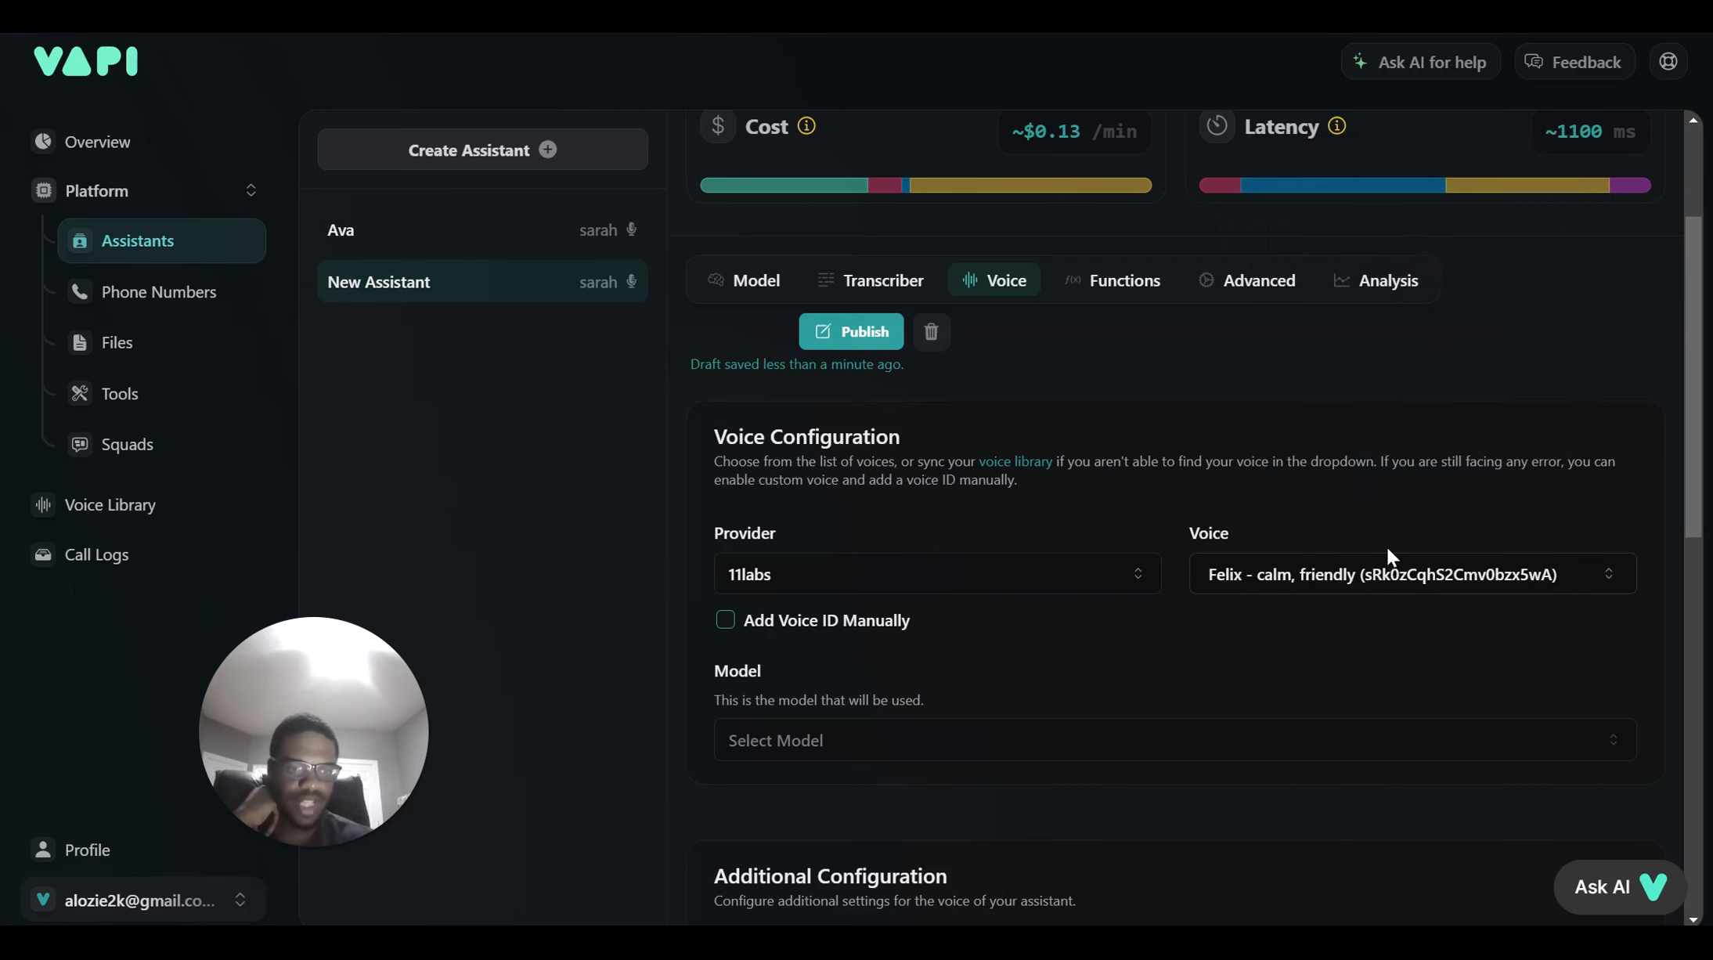
Set the voice model to Eleven Turbo V2
scroll(1364, 738, down, 3)
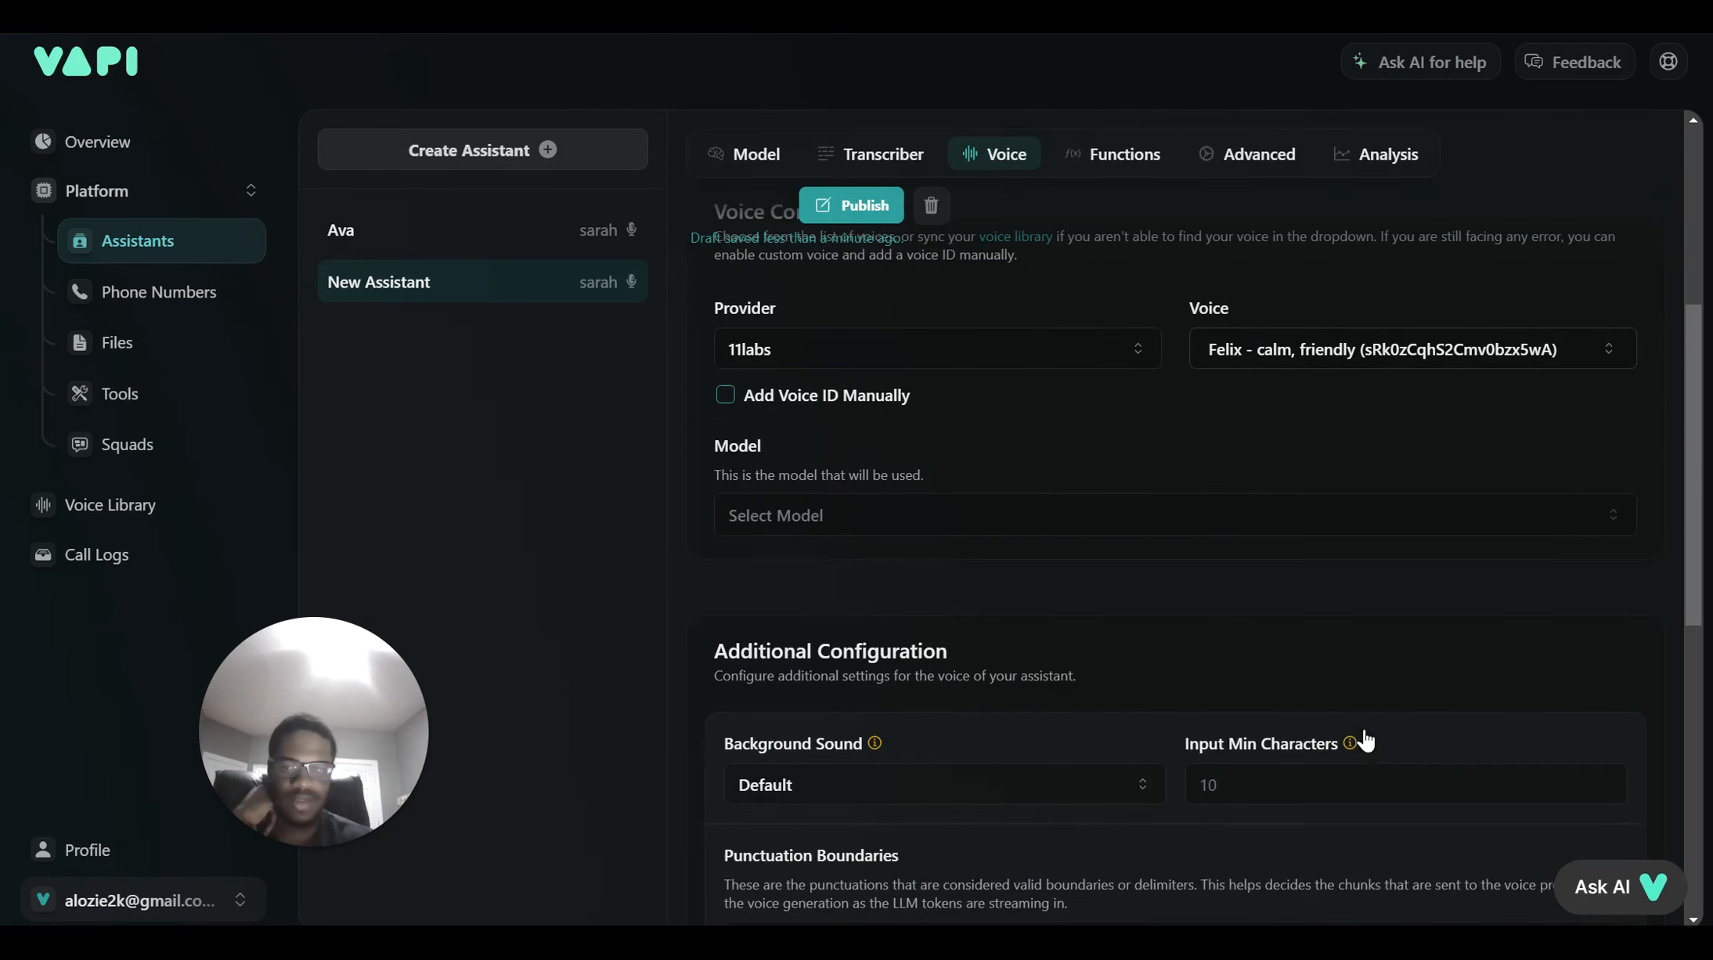
click(1018, 531)
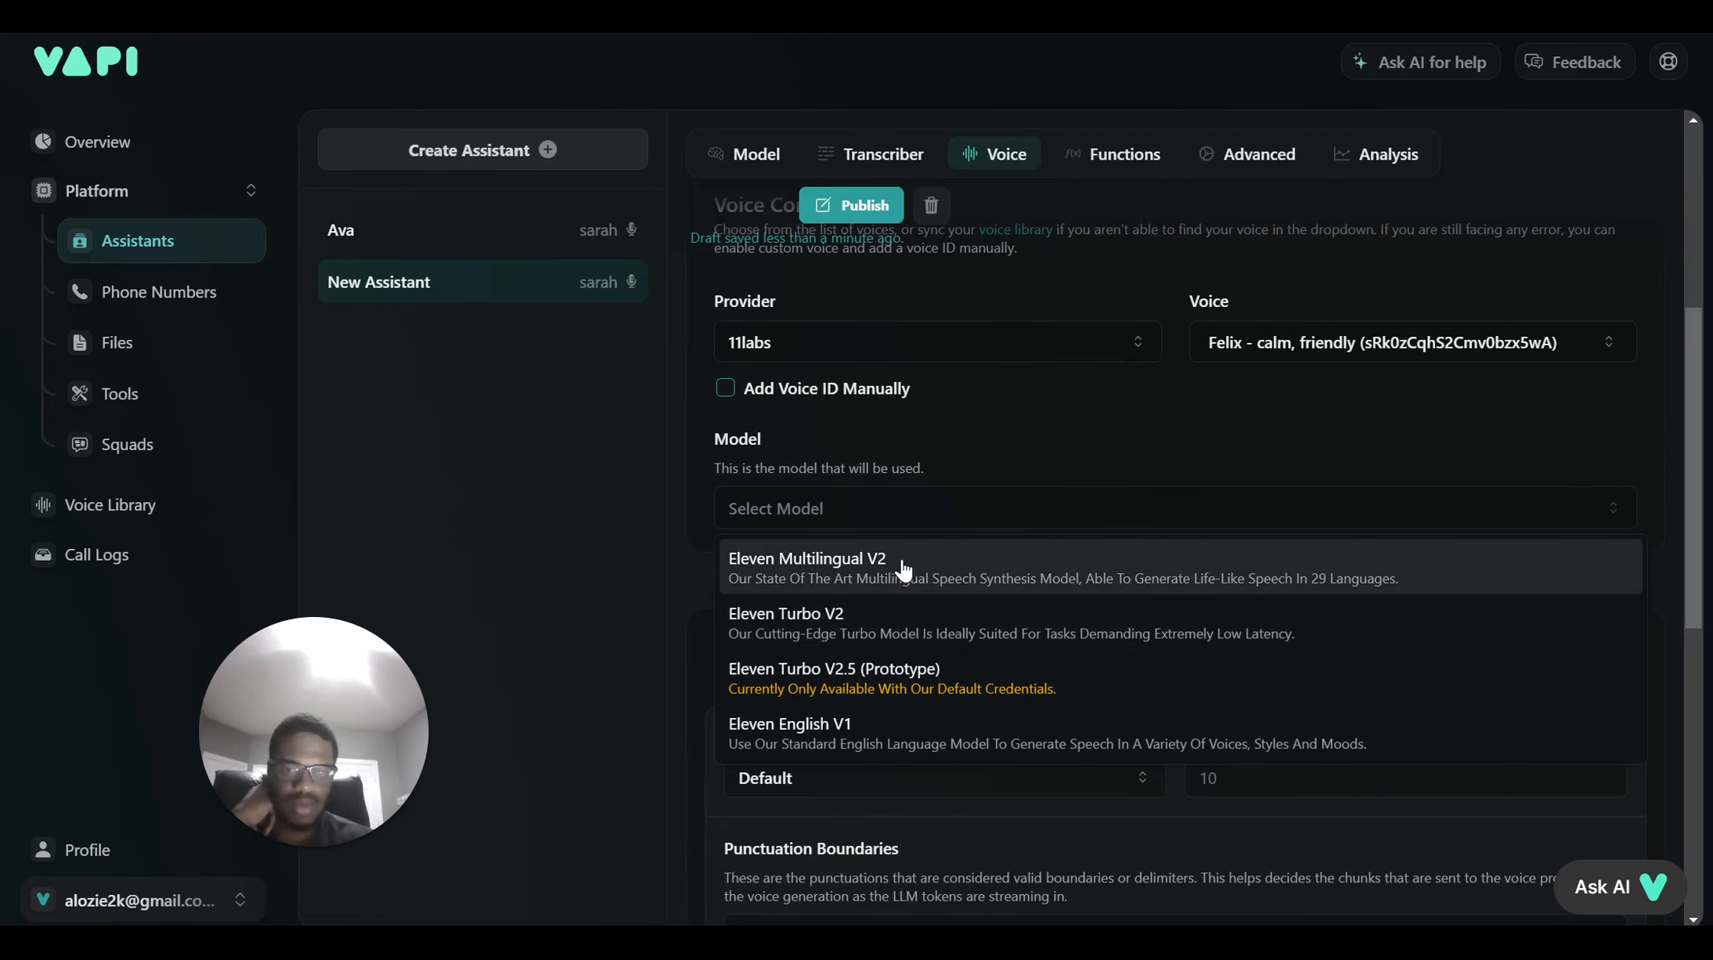
click(870, 643)
scroll(925, 519, up, 5)
scroll(924, 518, down, 1)
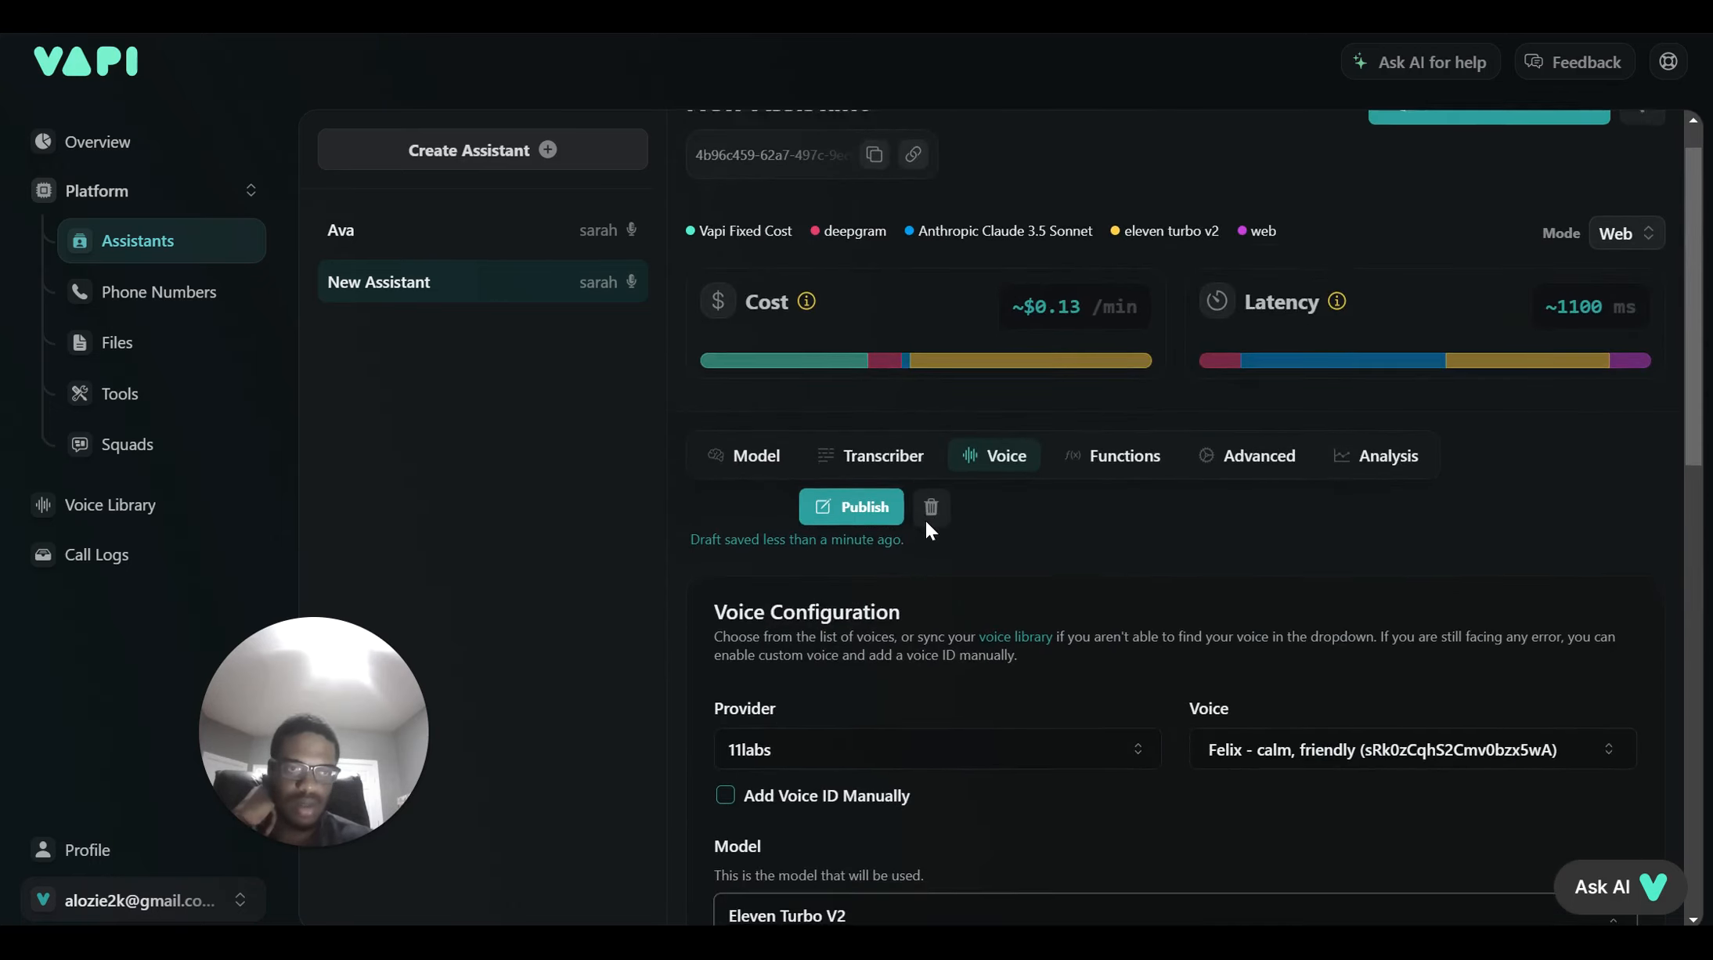
scroll(925, 518, down, 2)
click(885, 736)
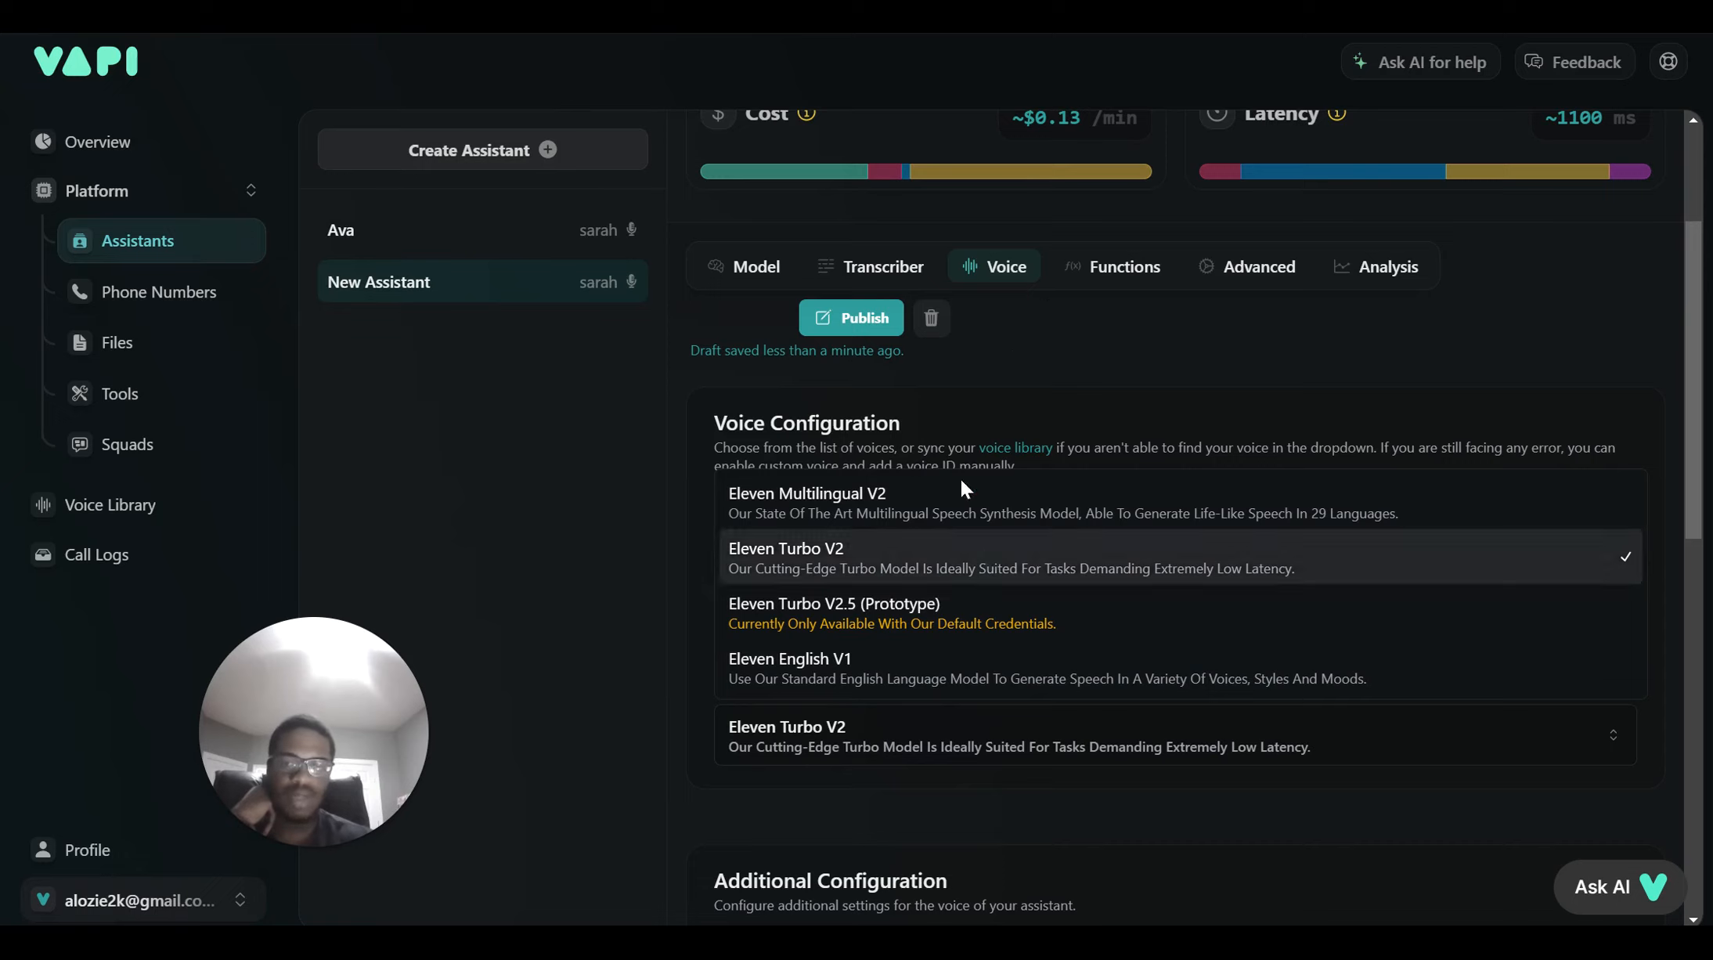
click(981, 446)
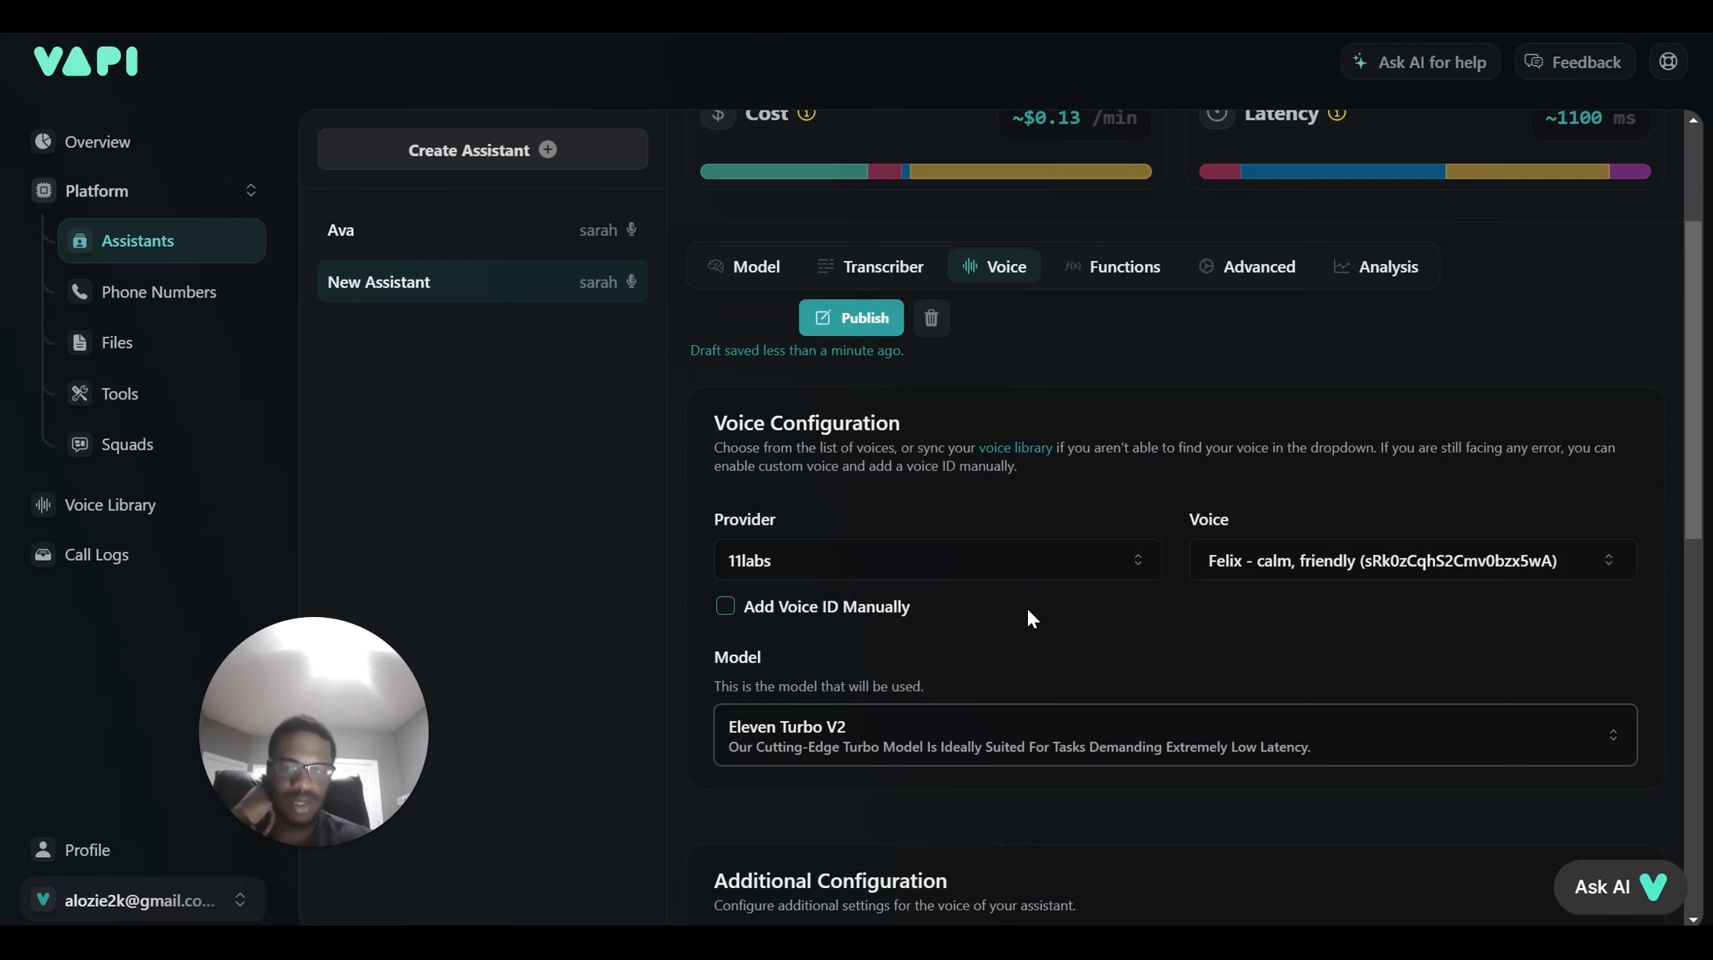
scroll(1040, 596, down, 3)
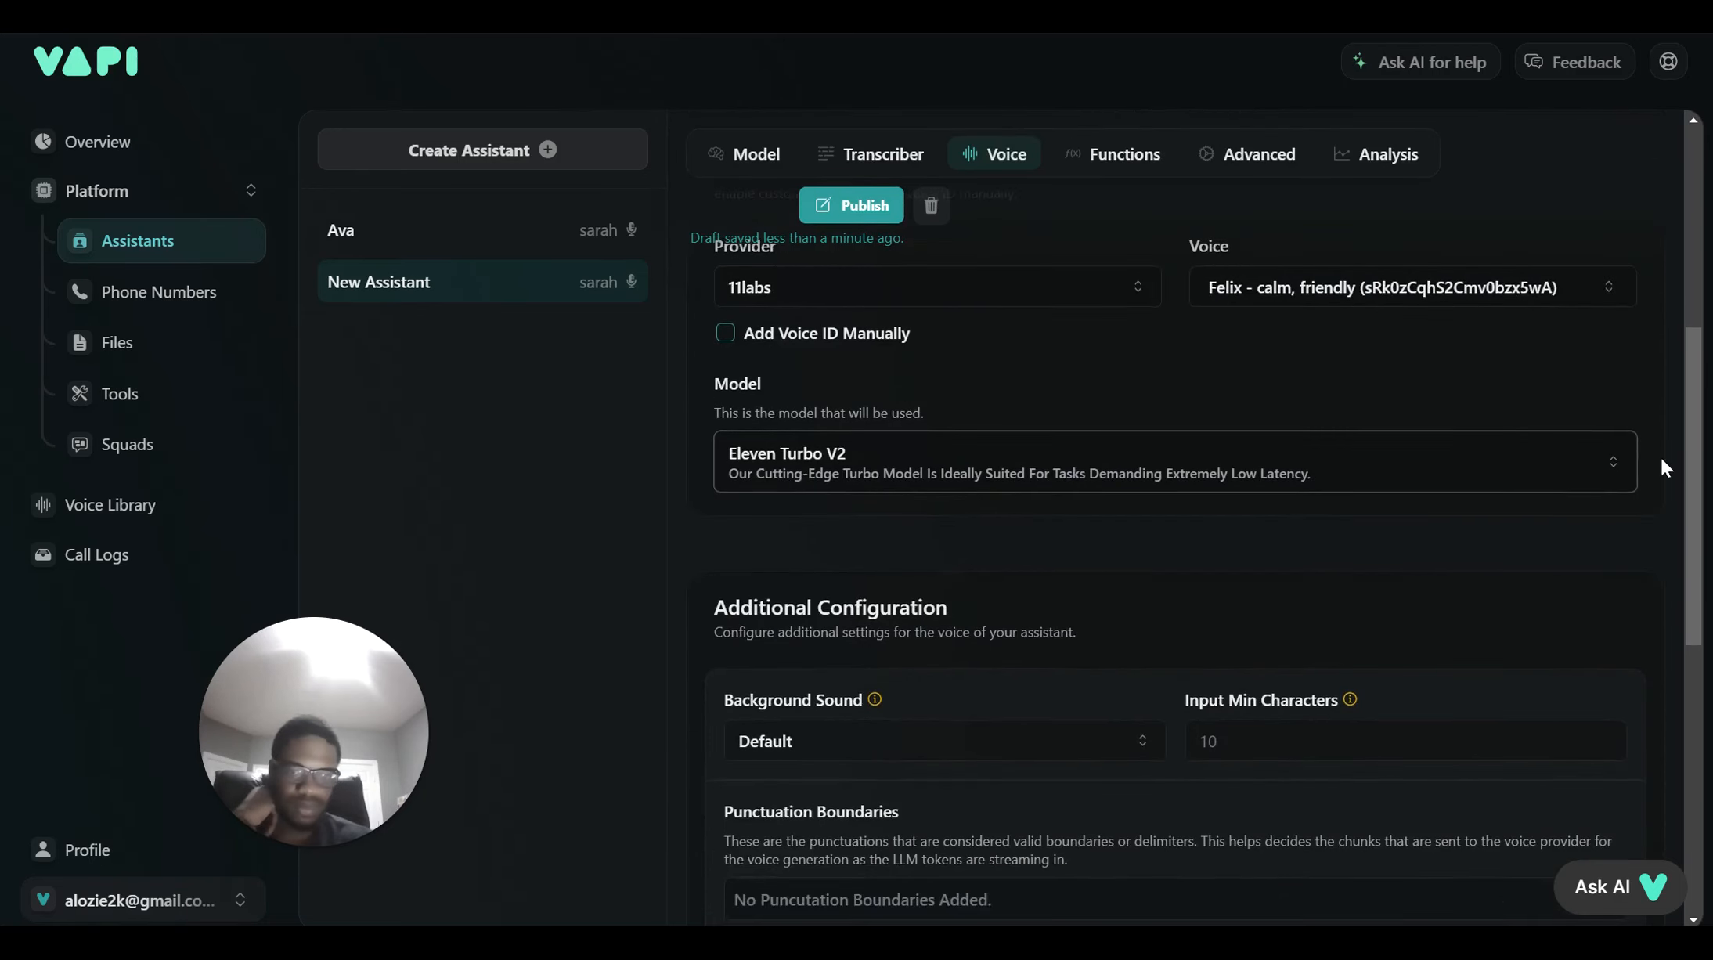
Set the background sound to Office
scroll(1662, 463, down, 2)
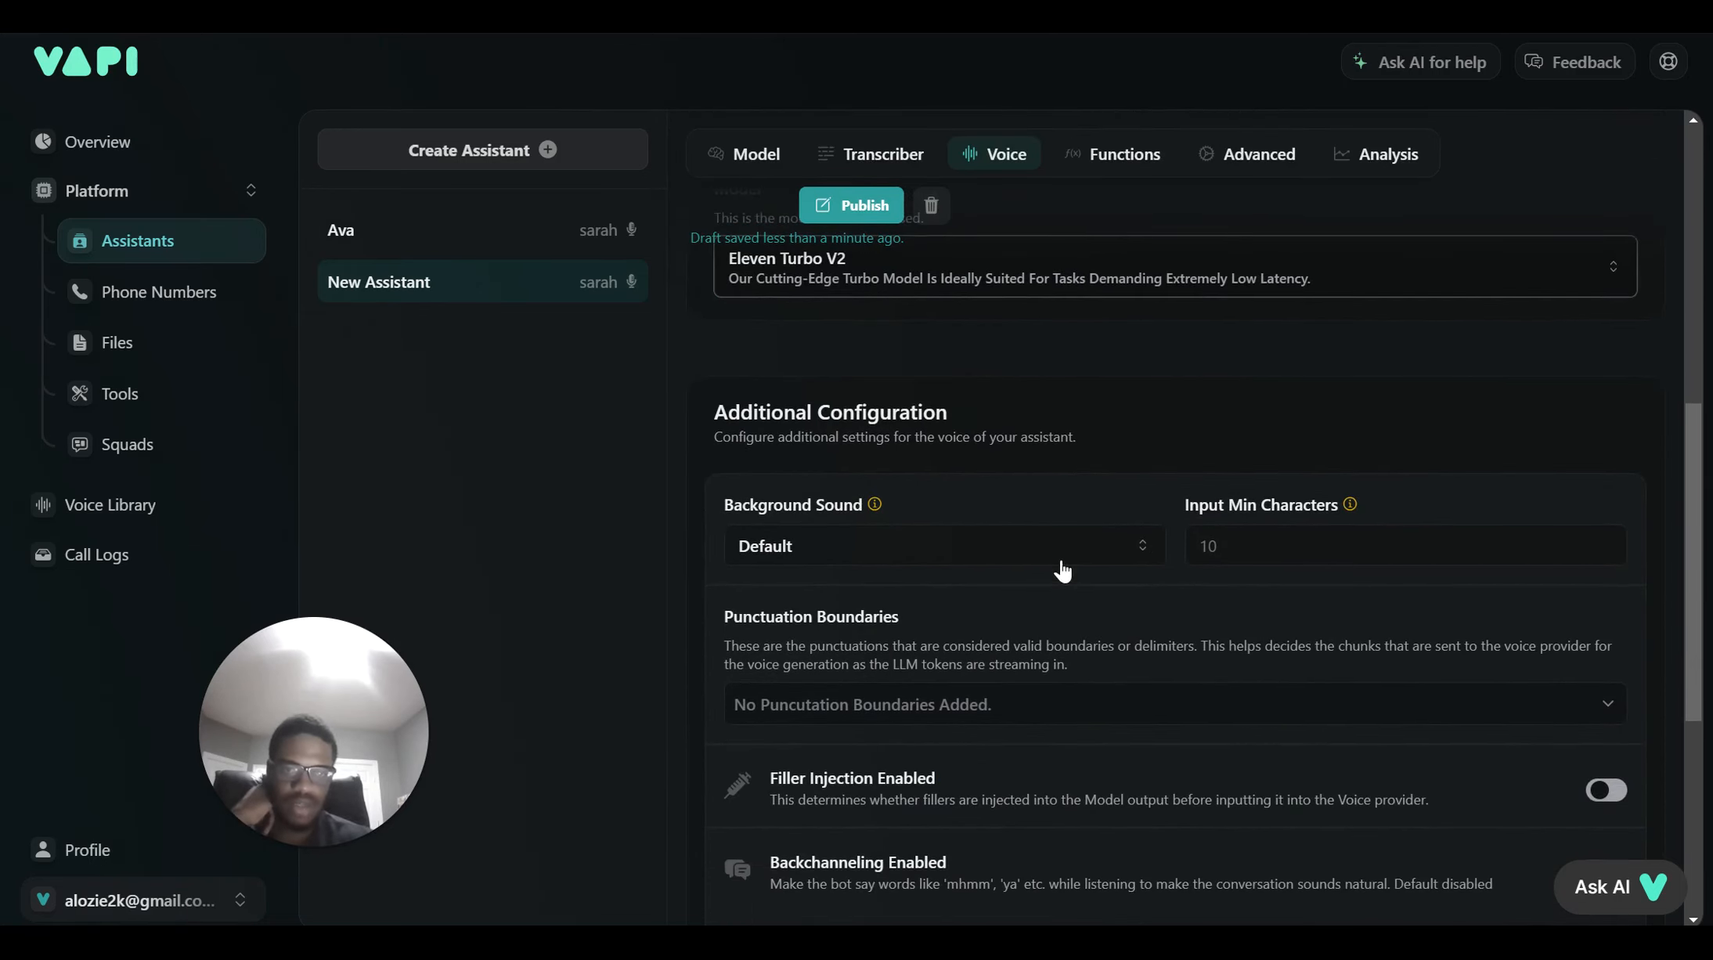
click(1053, 545)
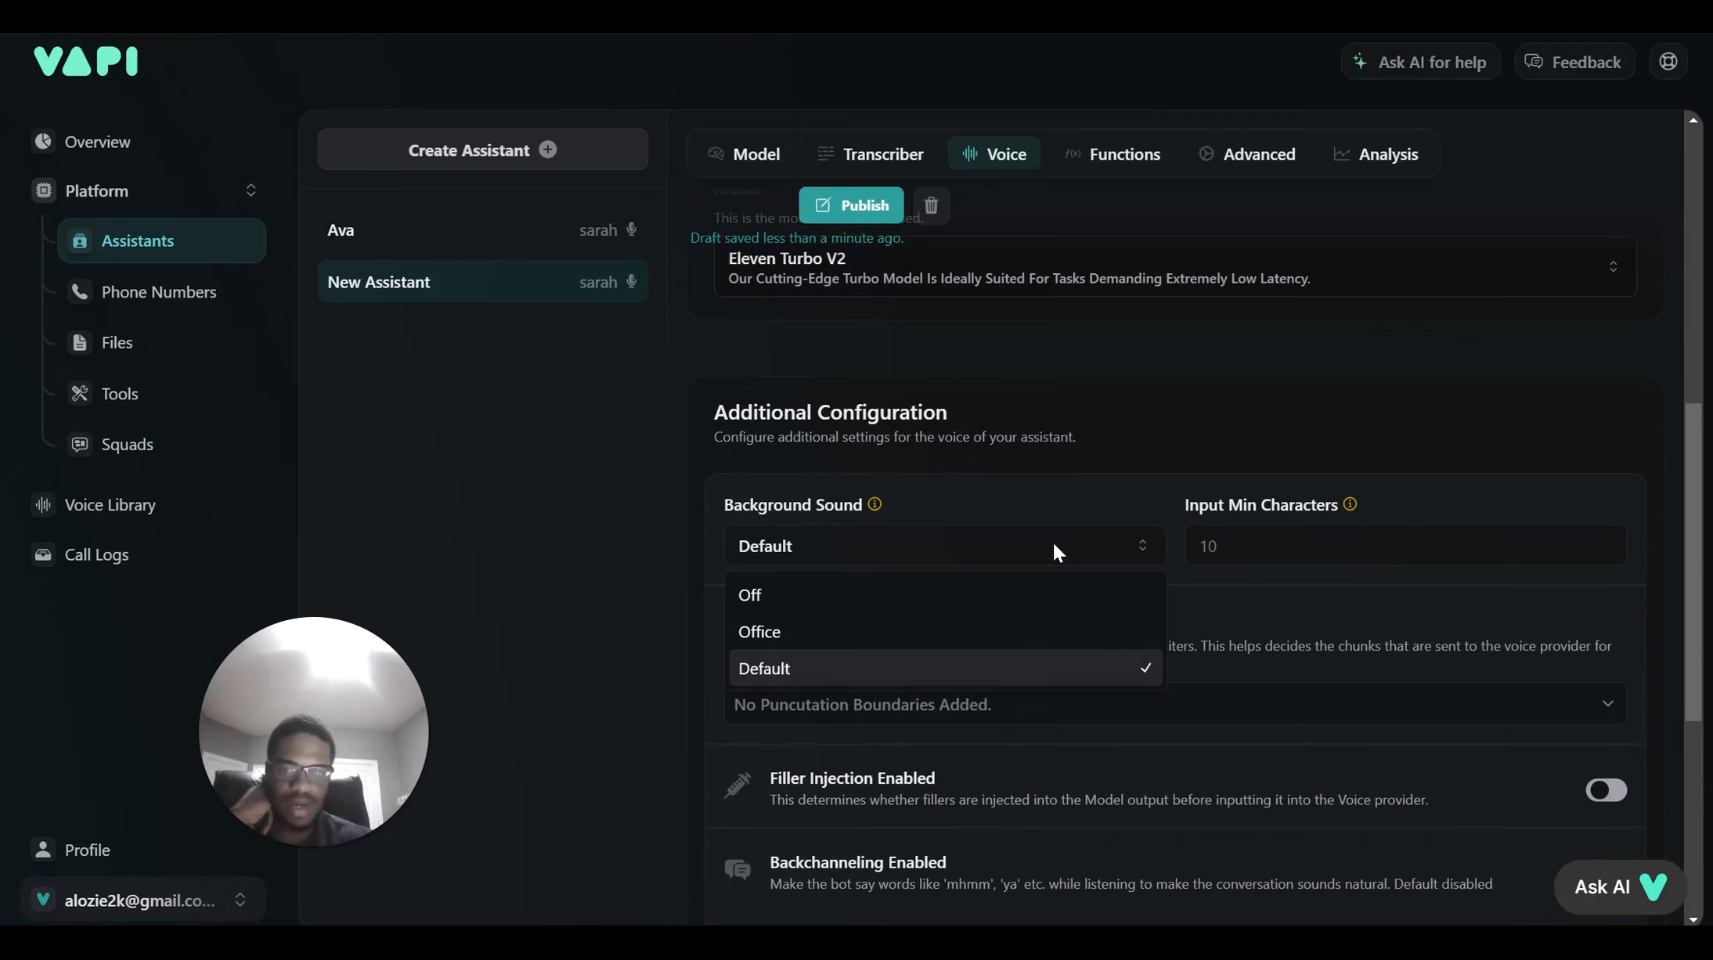
click(986, 640)
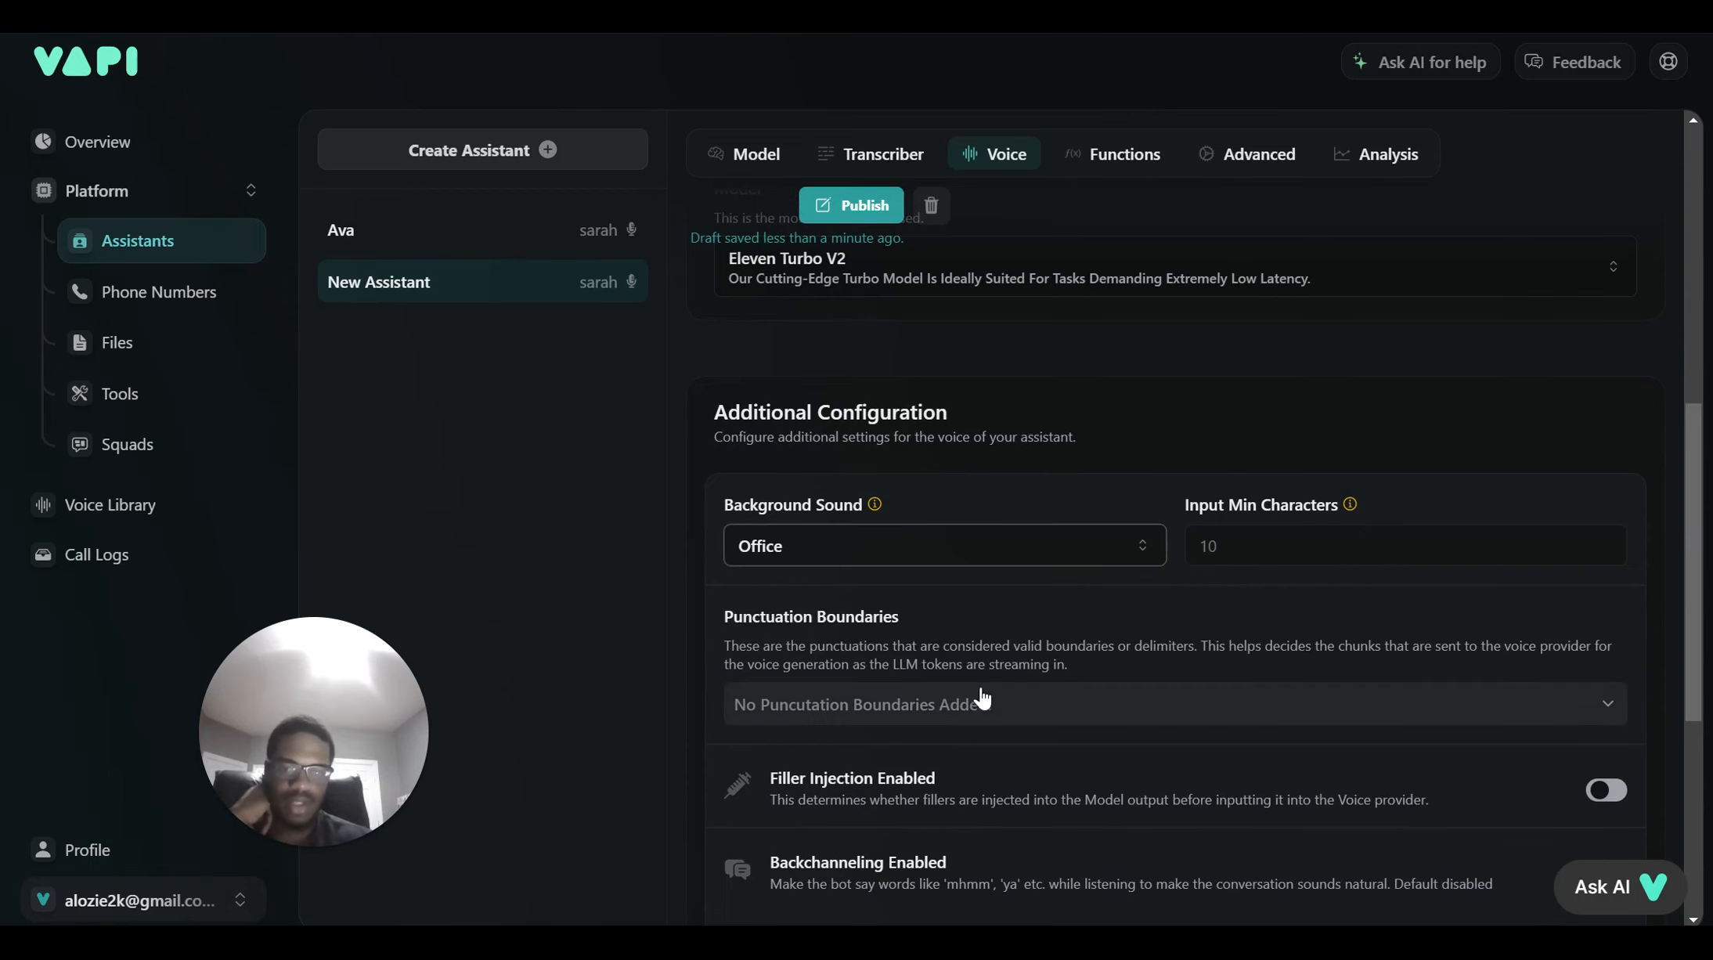
Review voice settings: stability 0.5, clarity + similarity 0.75, style exaggeration 0, fillers and backchanneling off
scroll(1149, 619, down, 3)
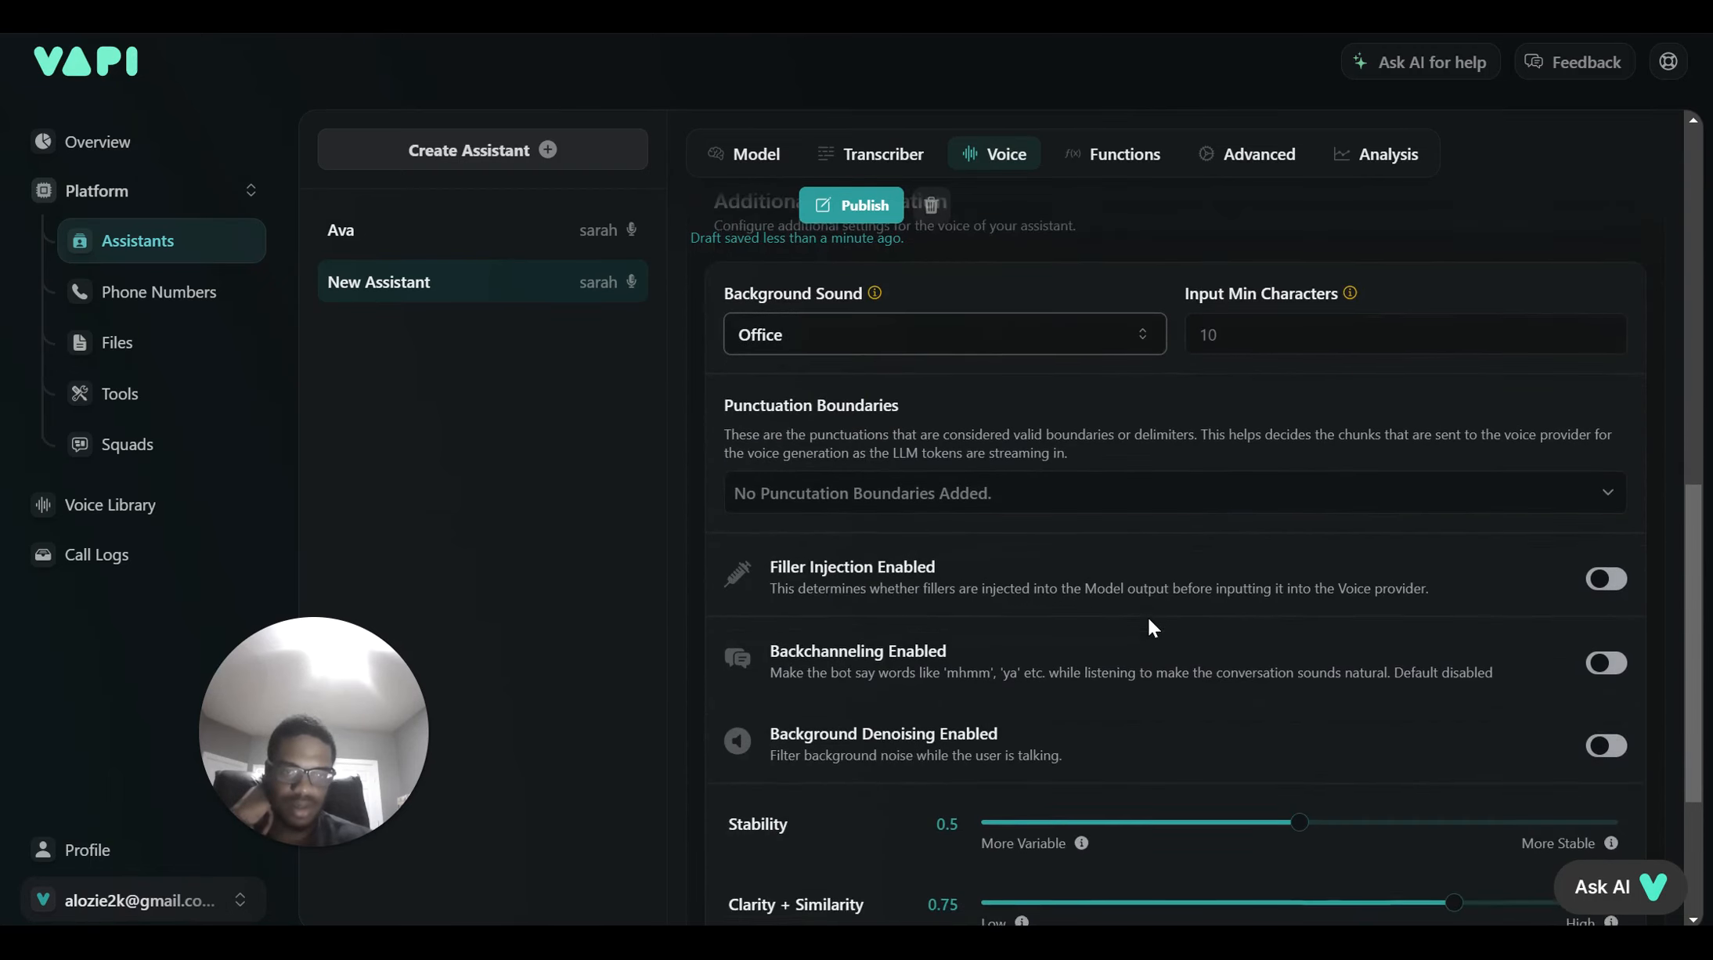
scroll(1149, 620, down, 1)
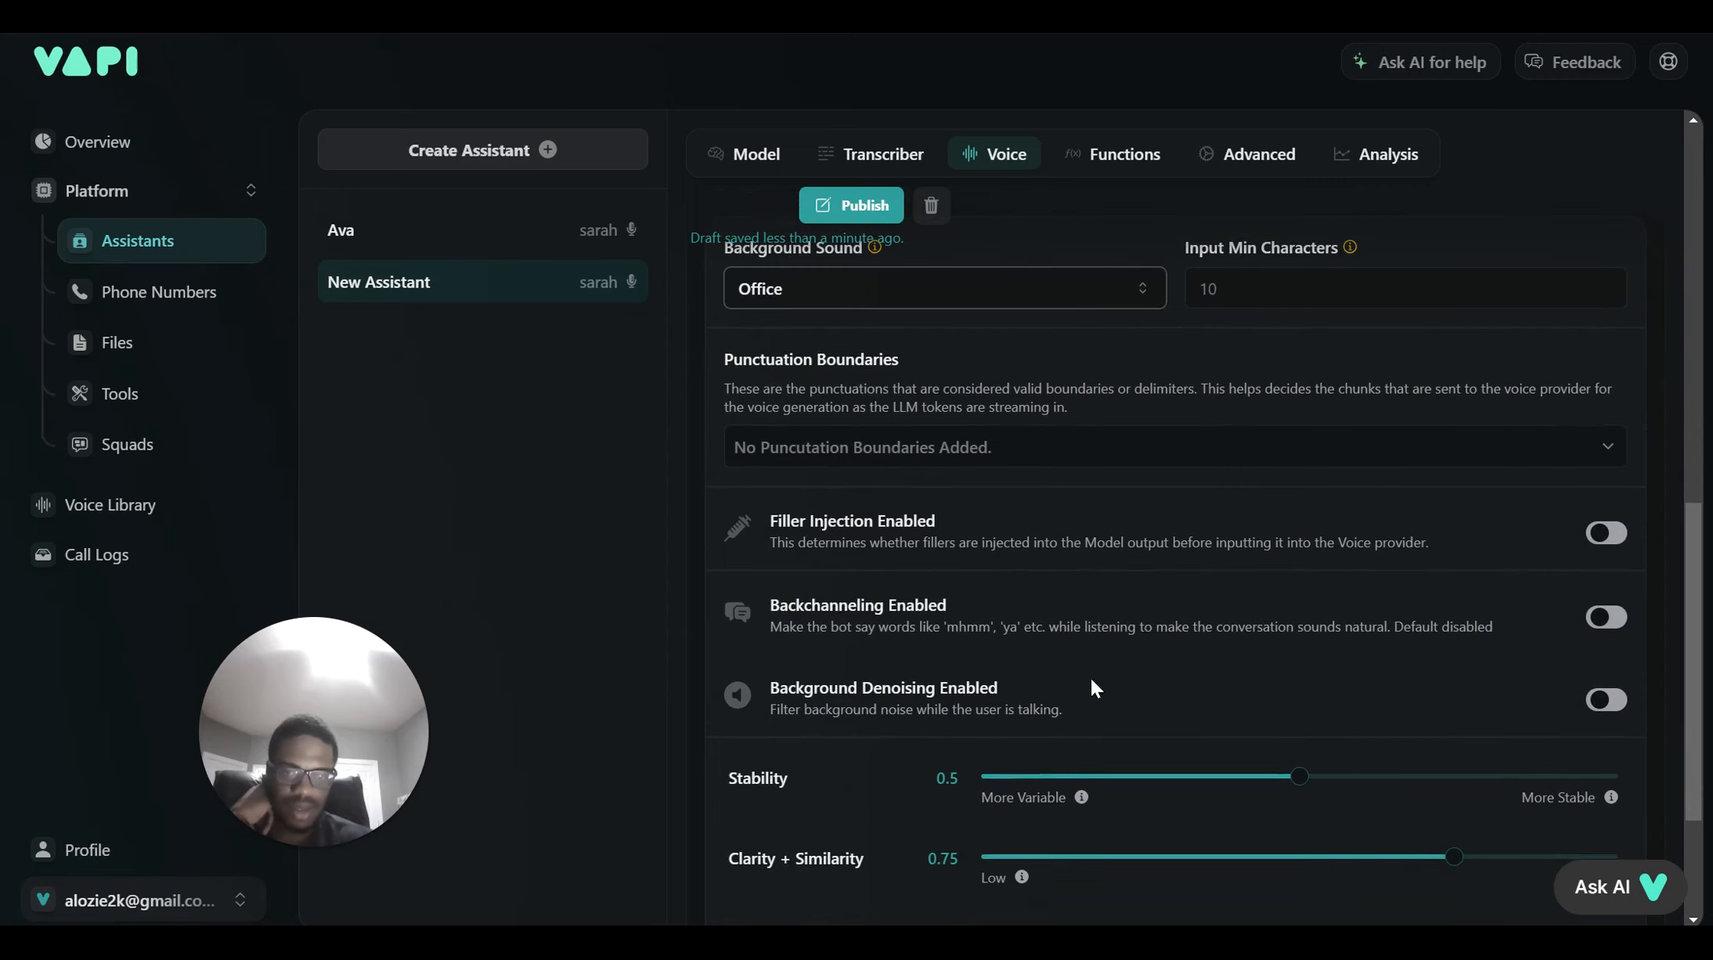
scroll(1085, 684, down, 2)
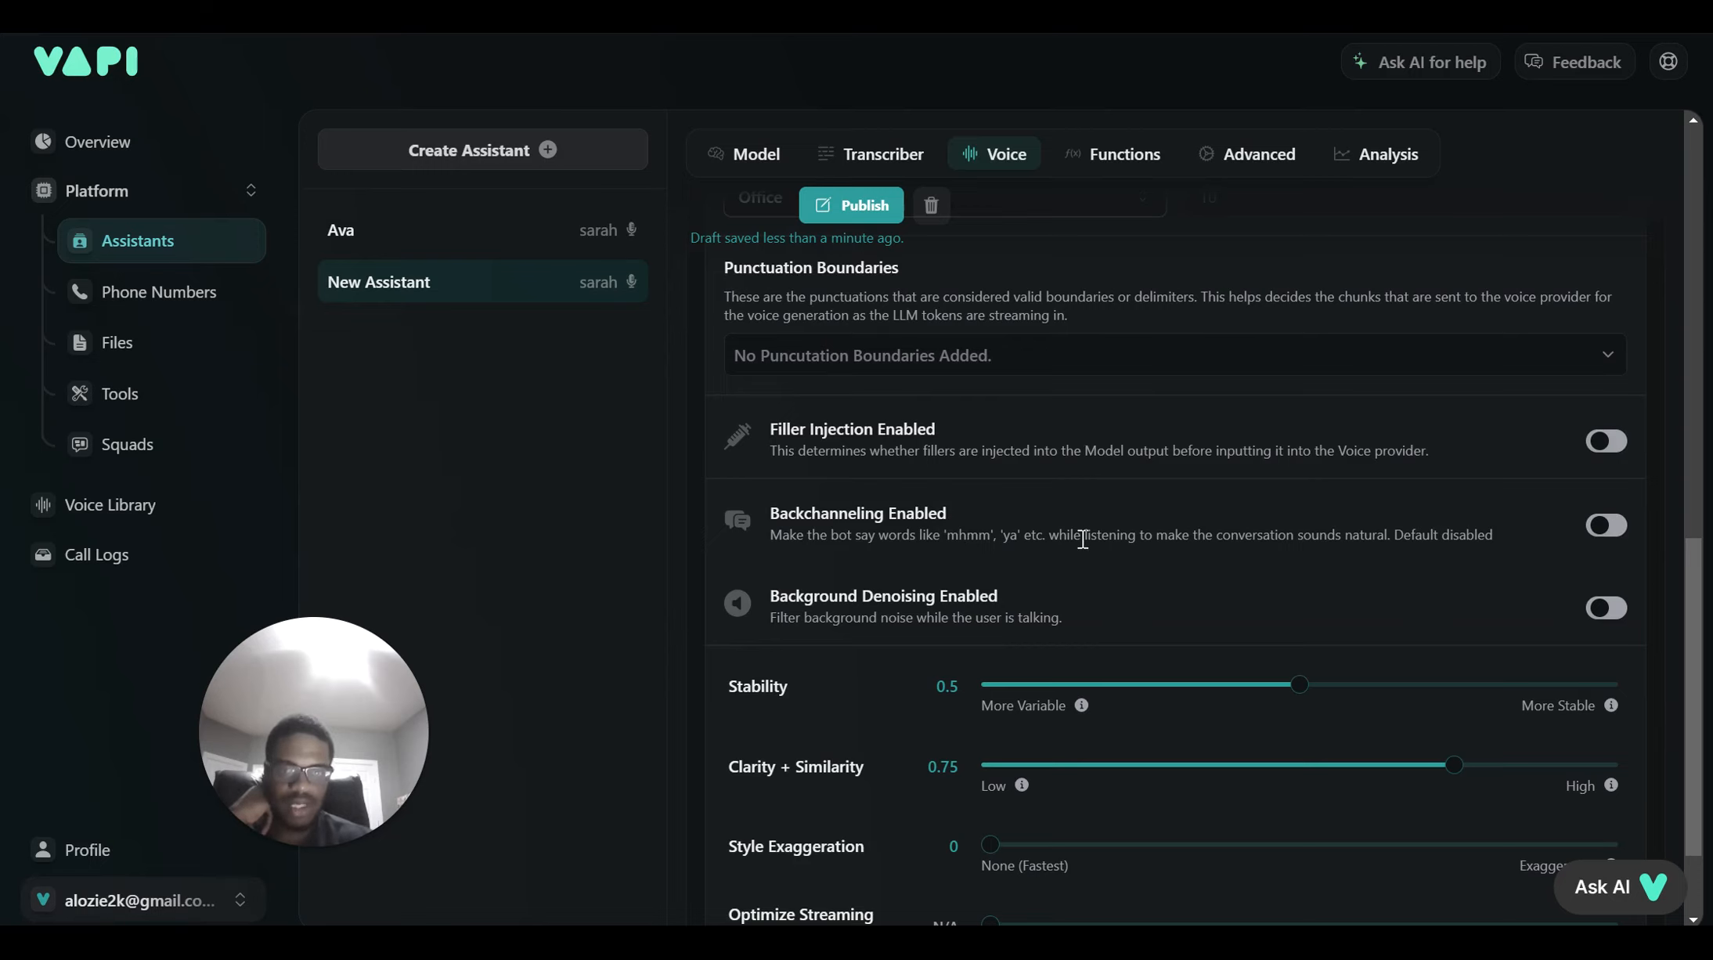
scroll(1083, 539, down, 1)
scroll(1082, 539, down, 1)
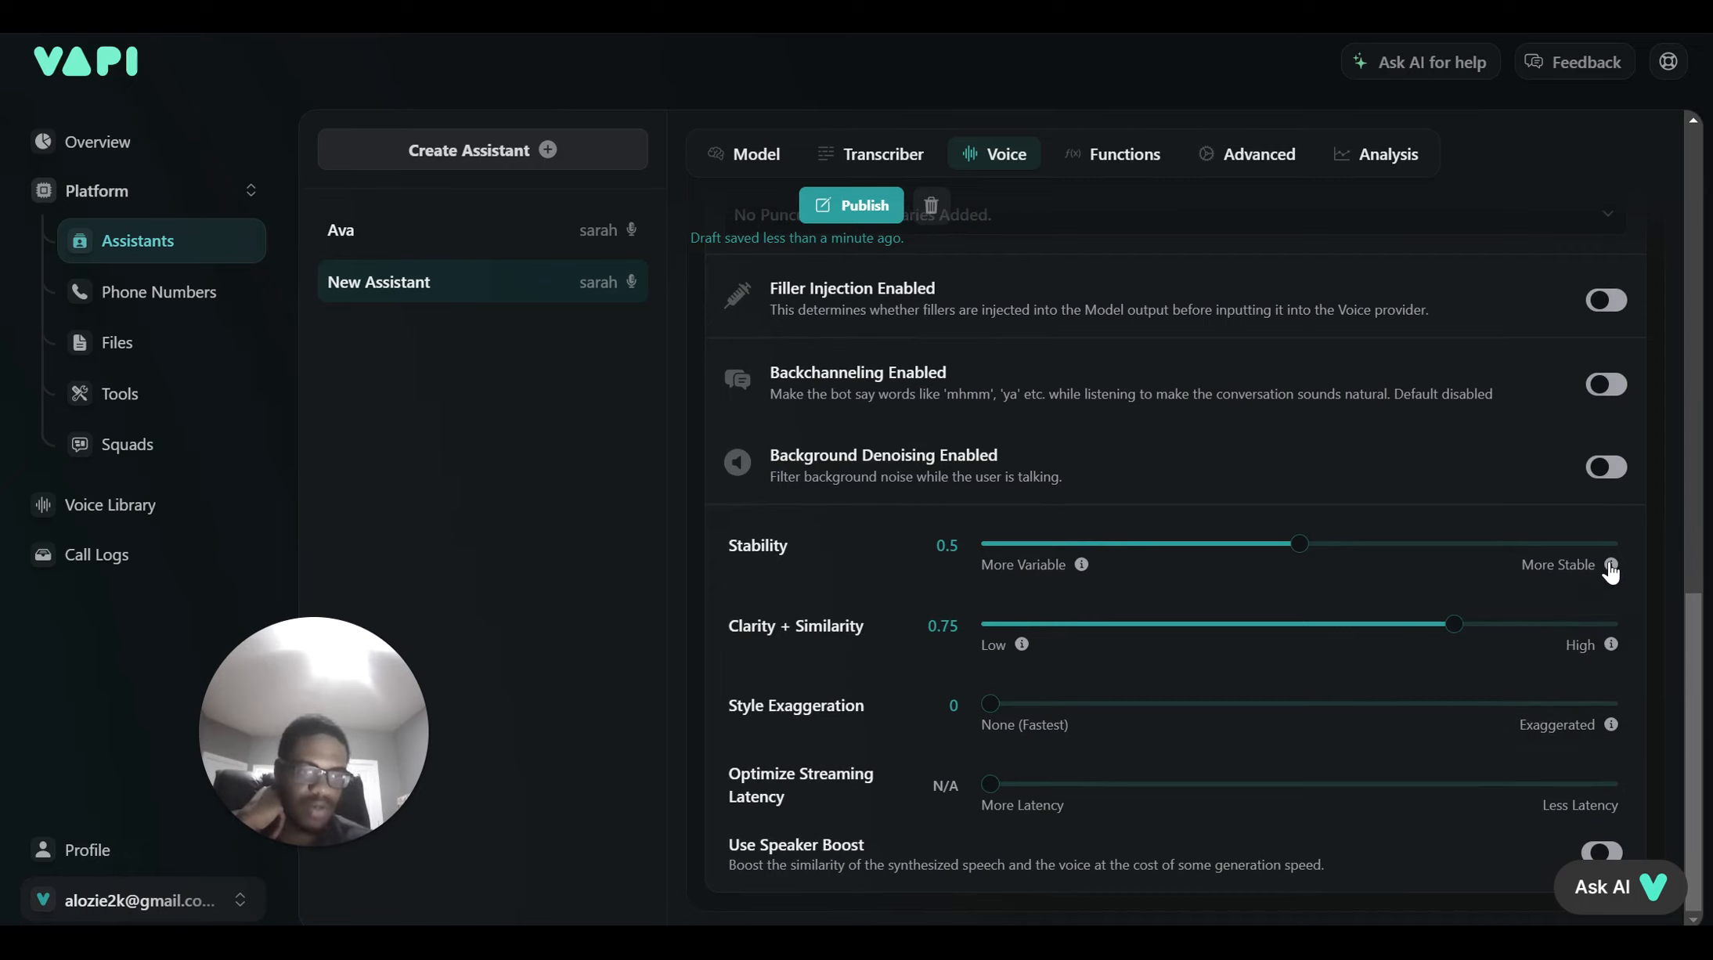
mouse_move(1611, 567)
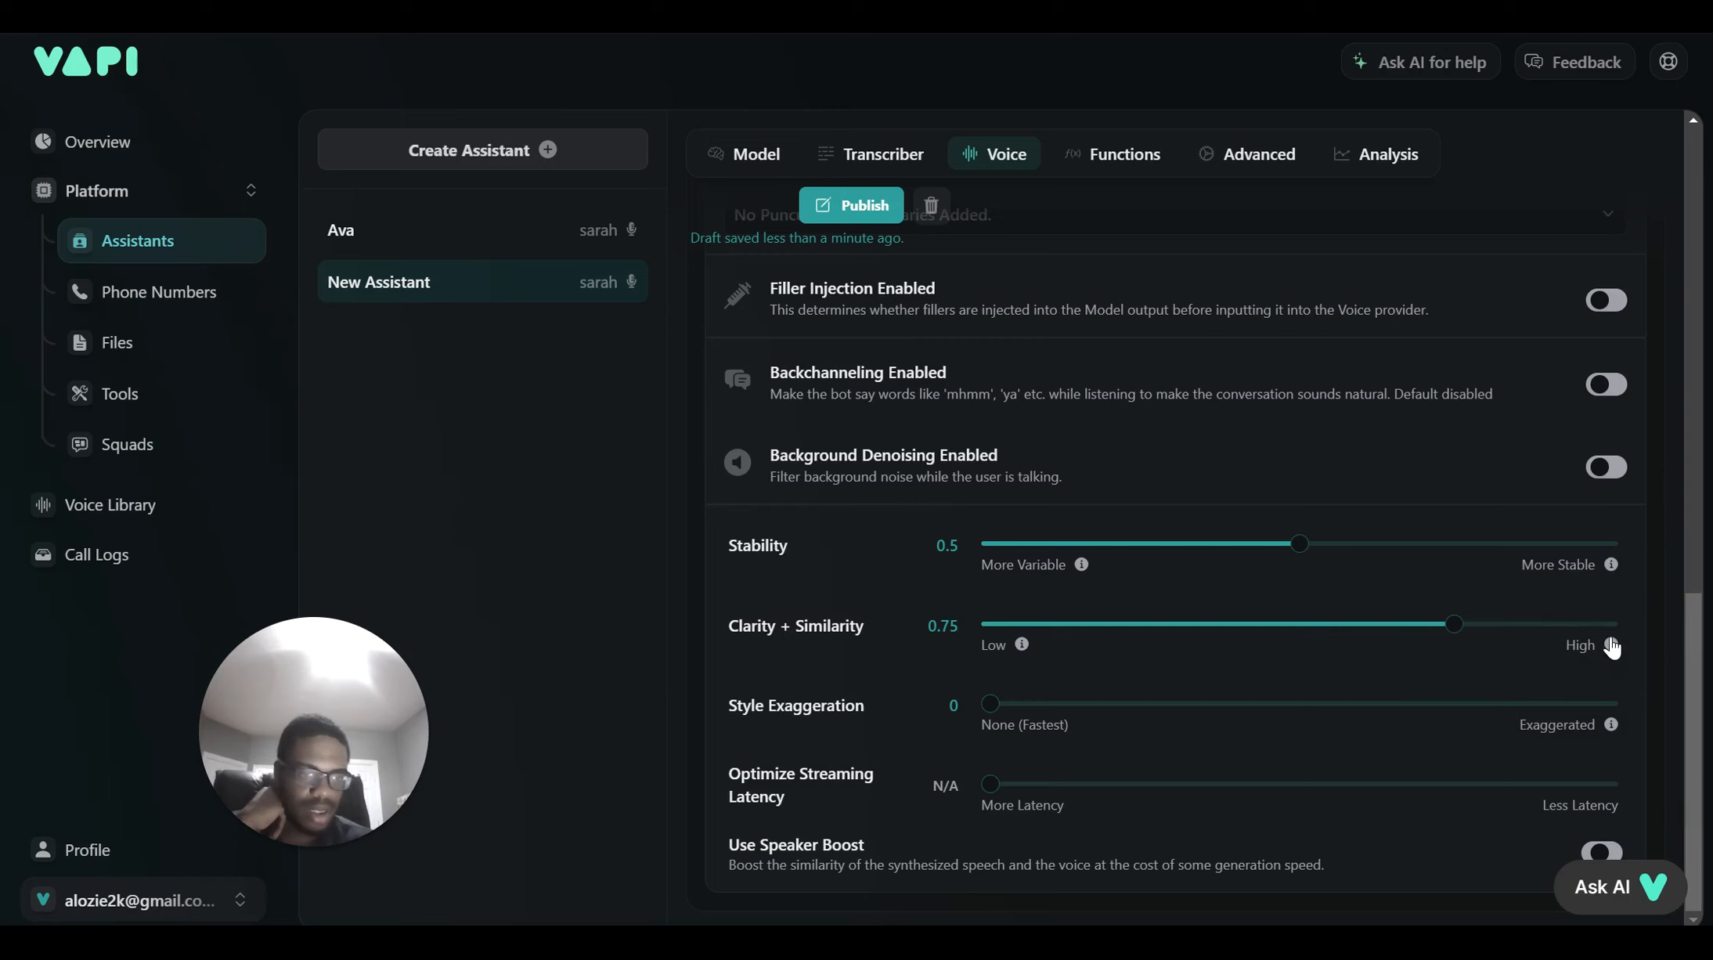
mouse_move(1612, 650)
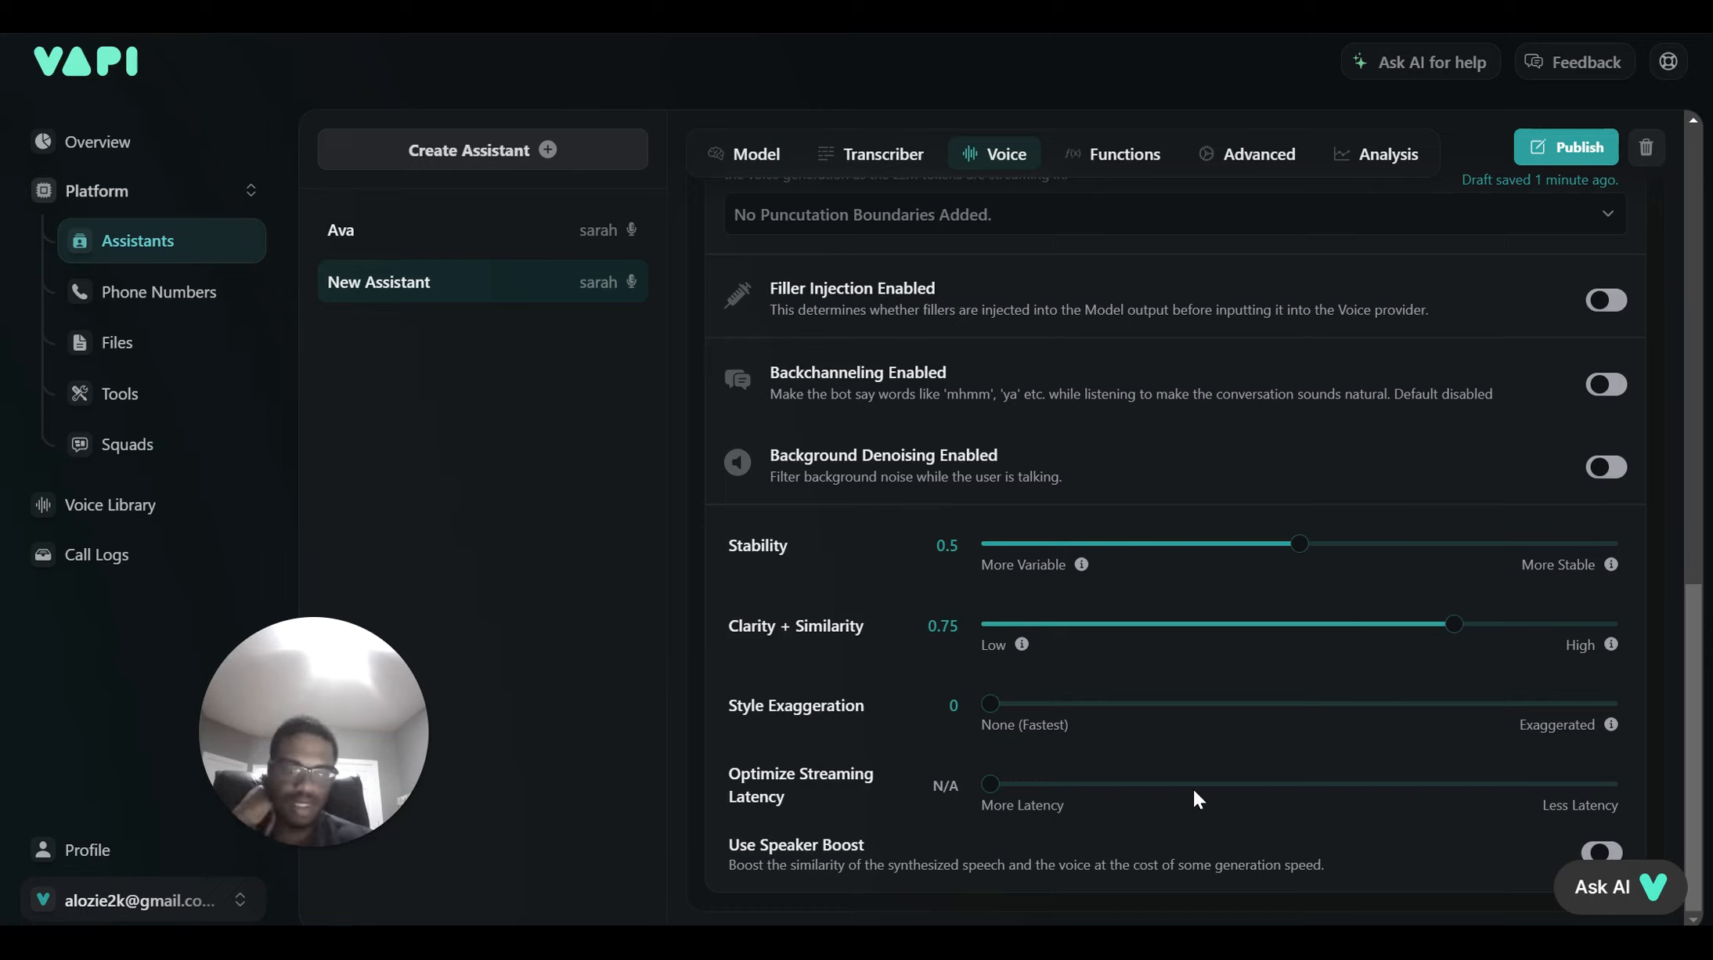
drag(1194, 791, 1232, 771)
scroll(1232, 779, up, 15)
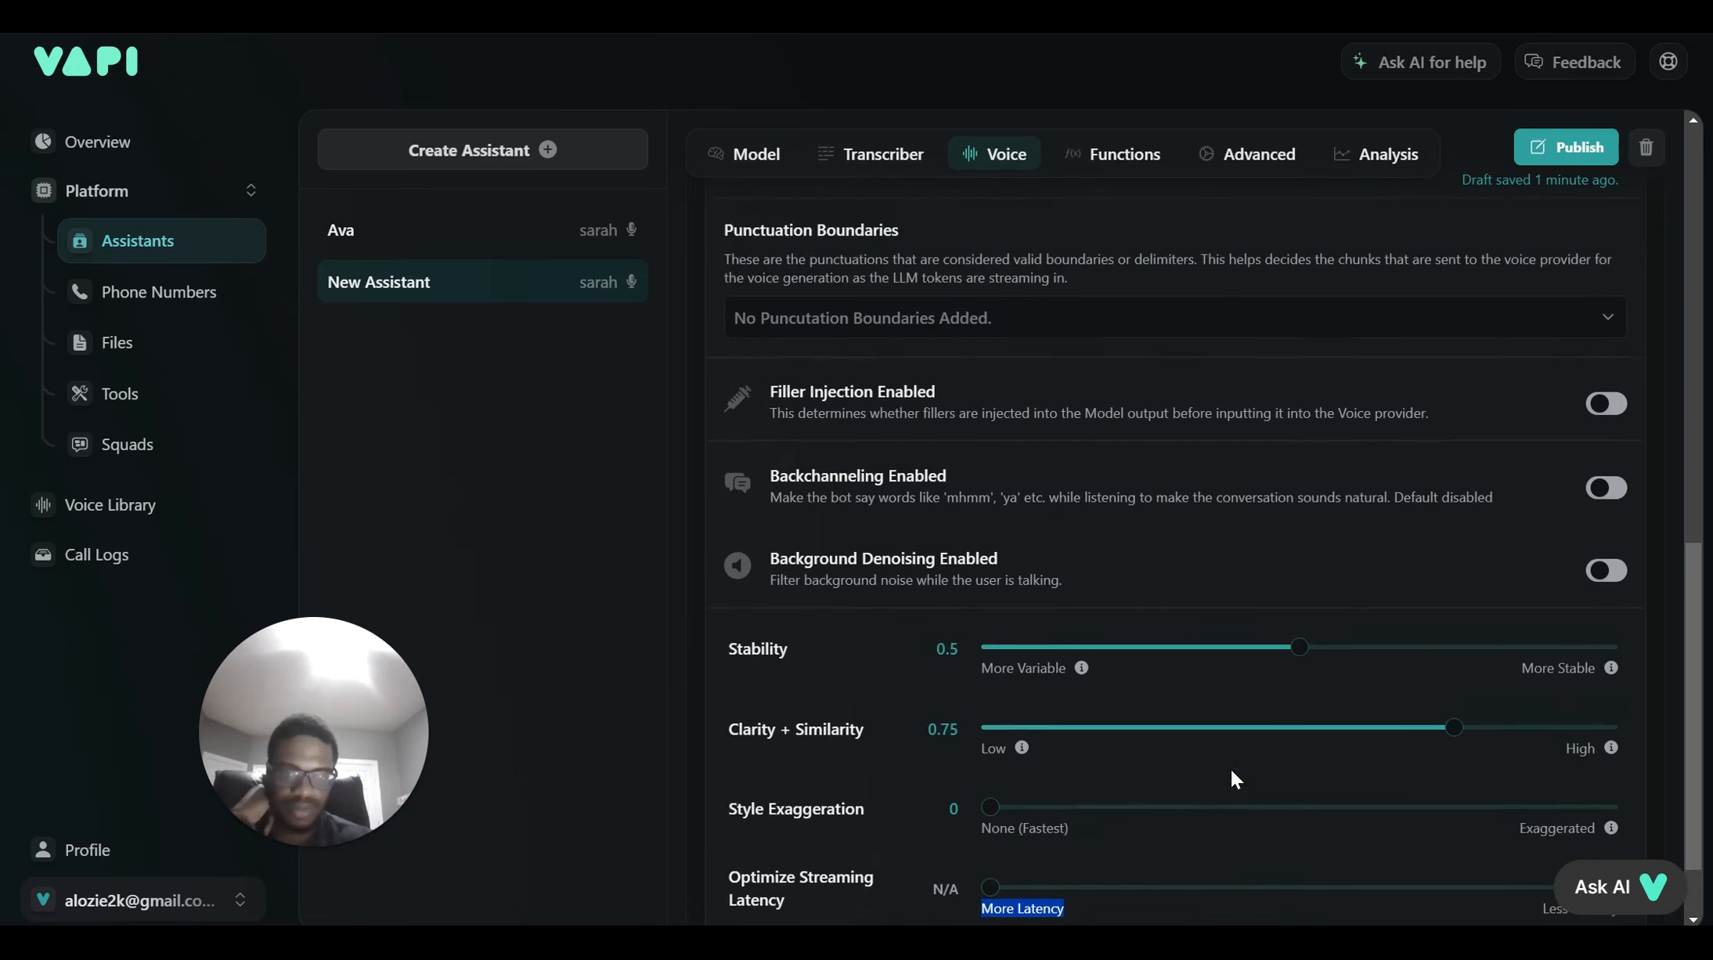
scroll(1232, 780, down, 1)
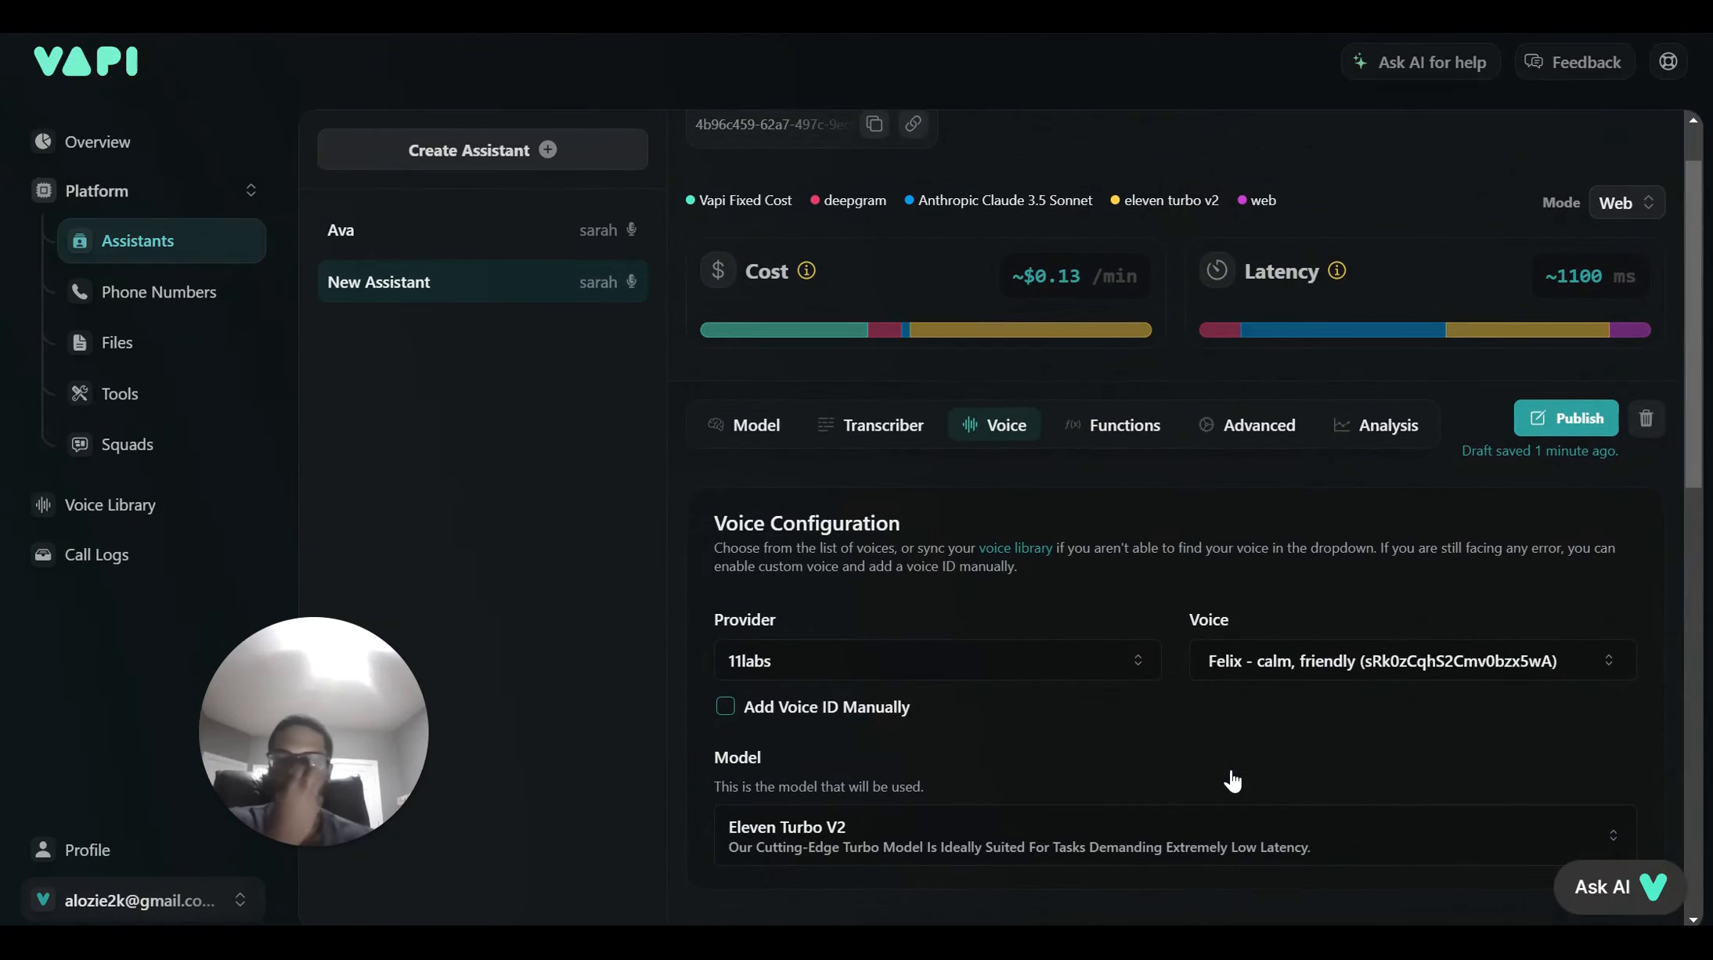
scroll(1232, 781, down, 1)
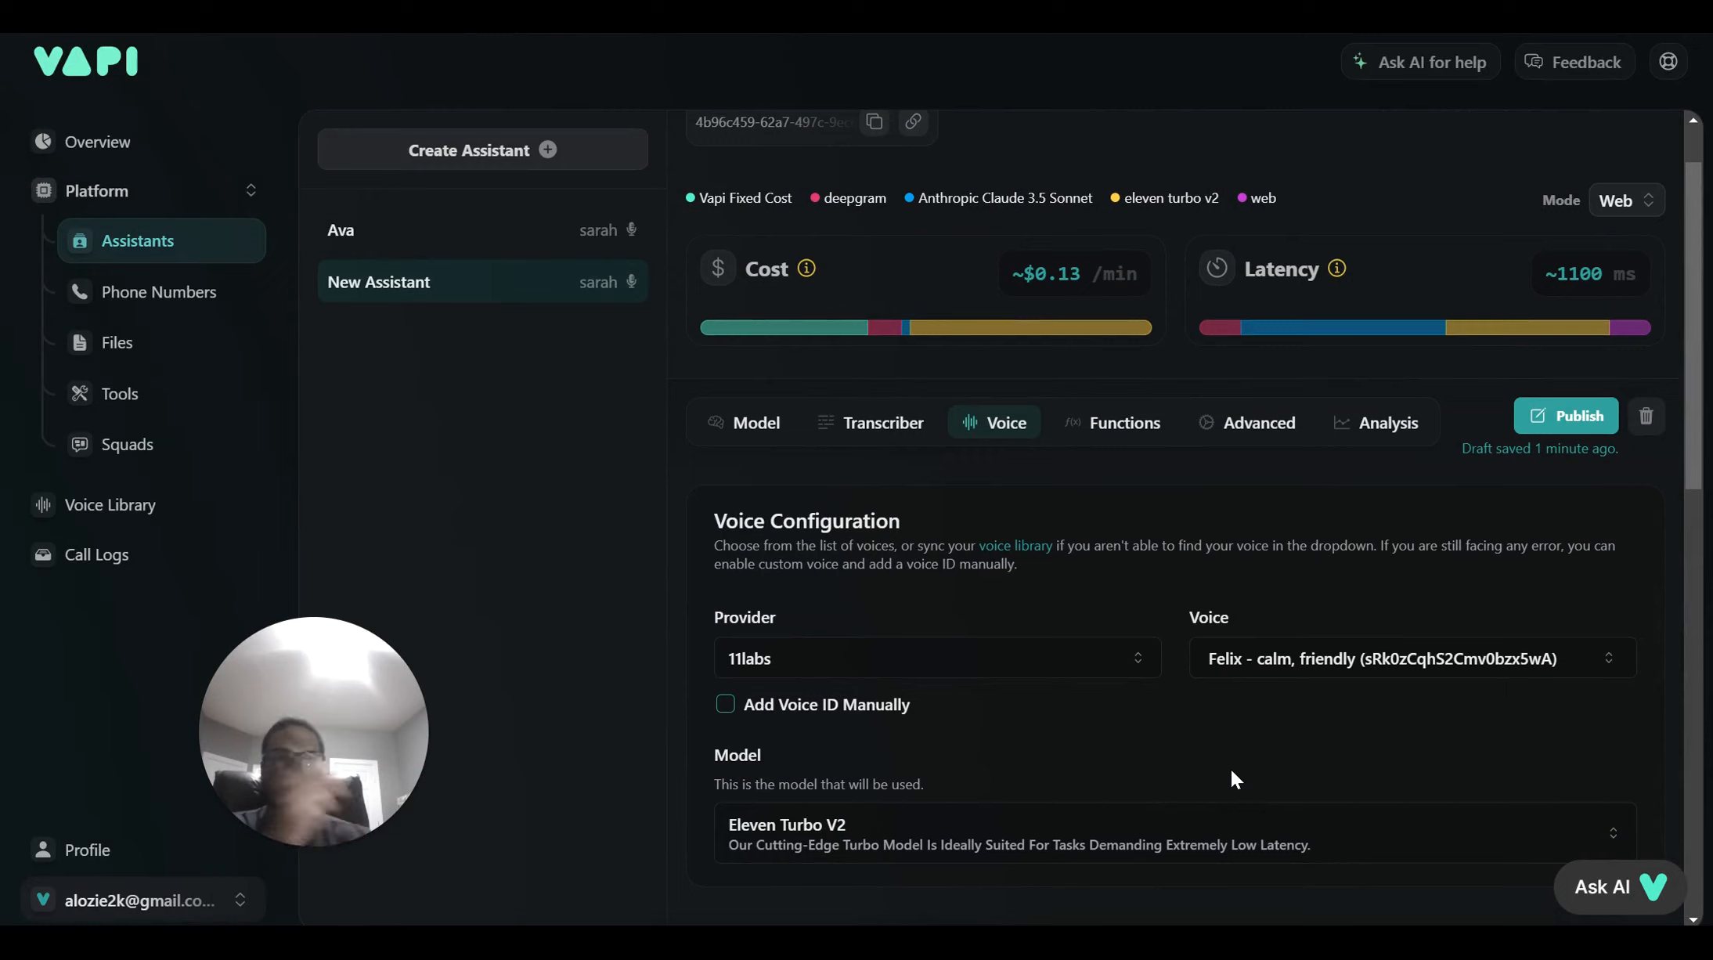
drag(1231, 767, 1108, 498)
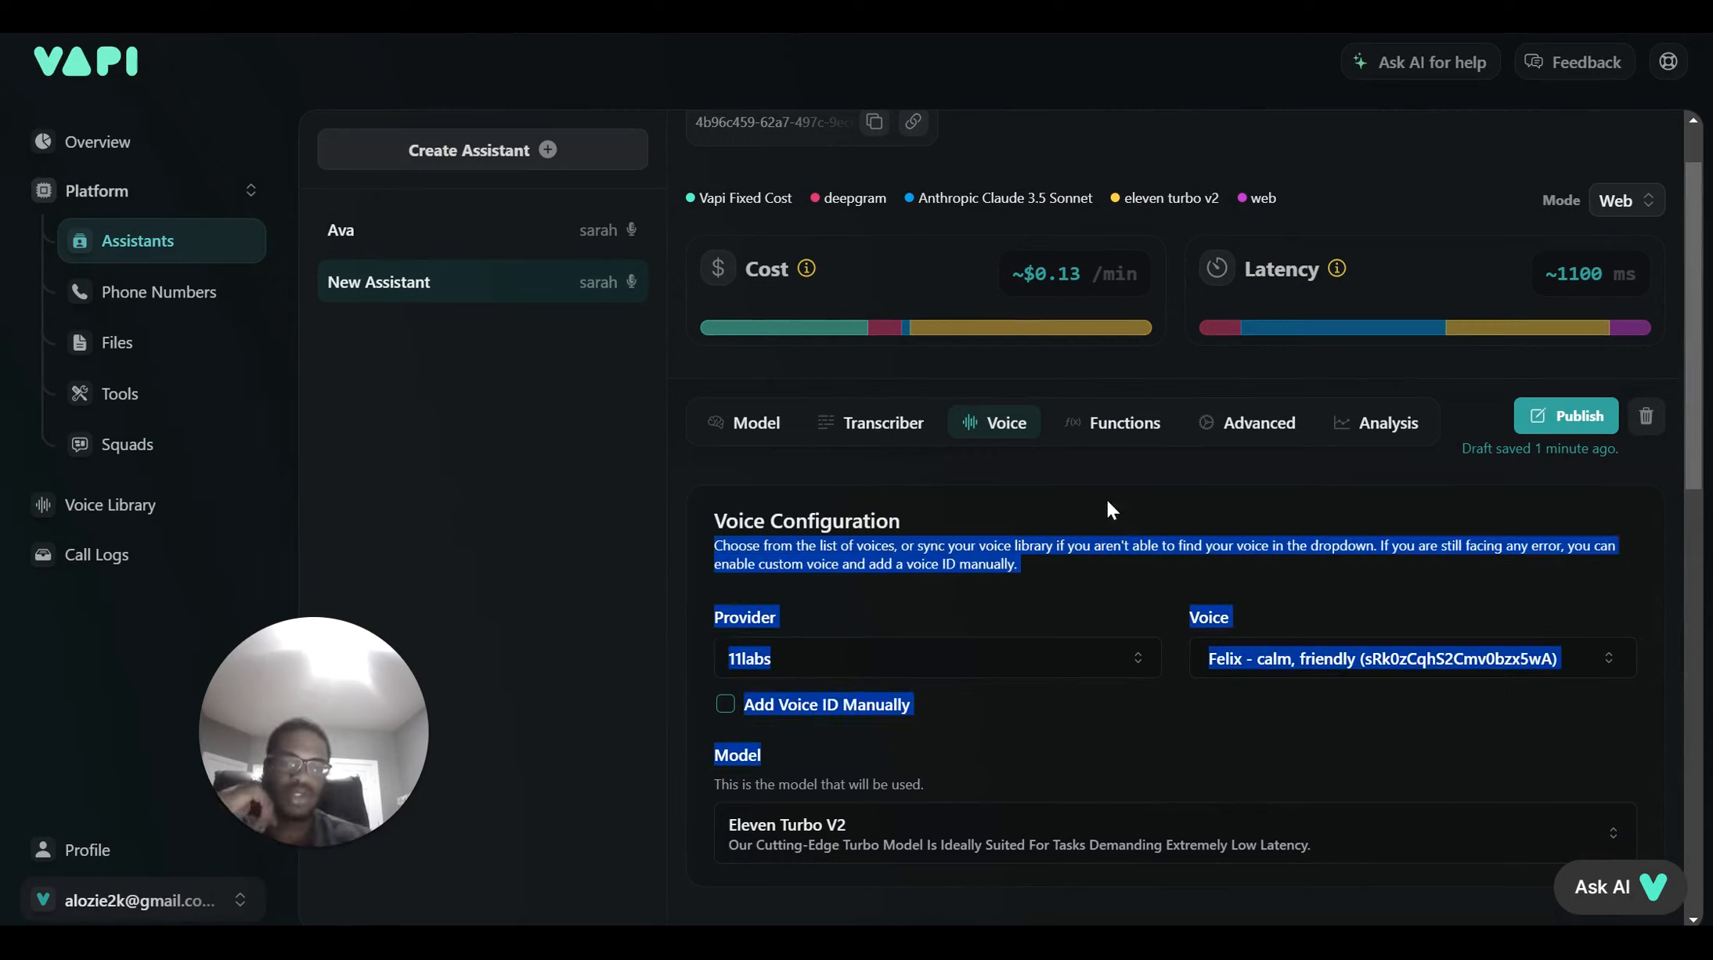
Browse Tools and Predefined Functions, then view Advanced settings with HIPAA off and a 30-second silence timeout
click(1116, 427)
scroll(1113, 607, down, 3)
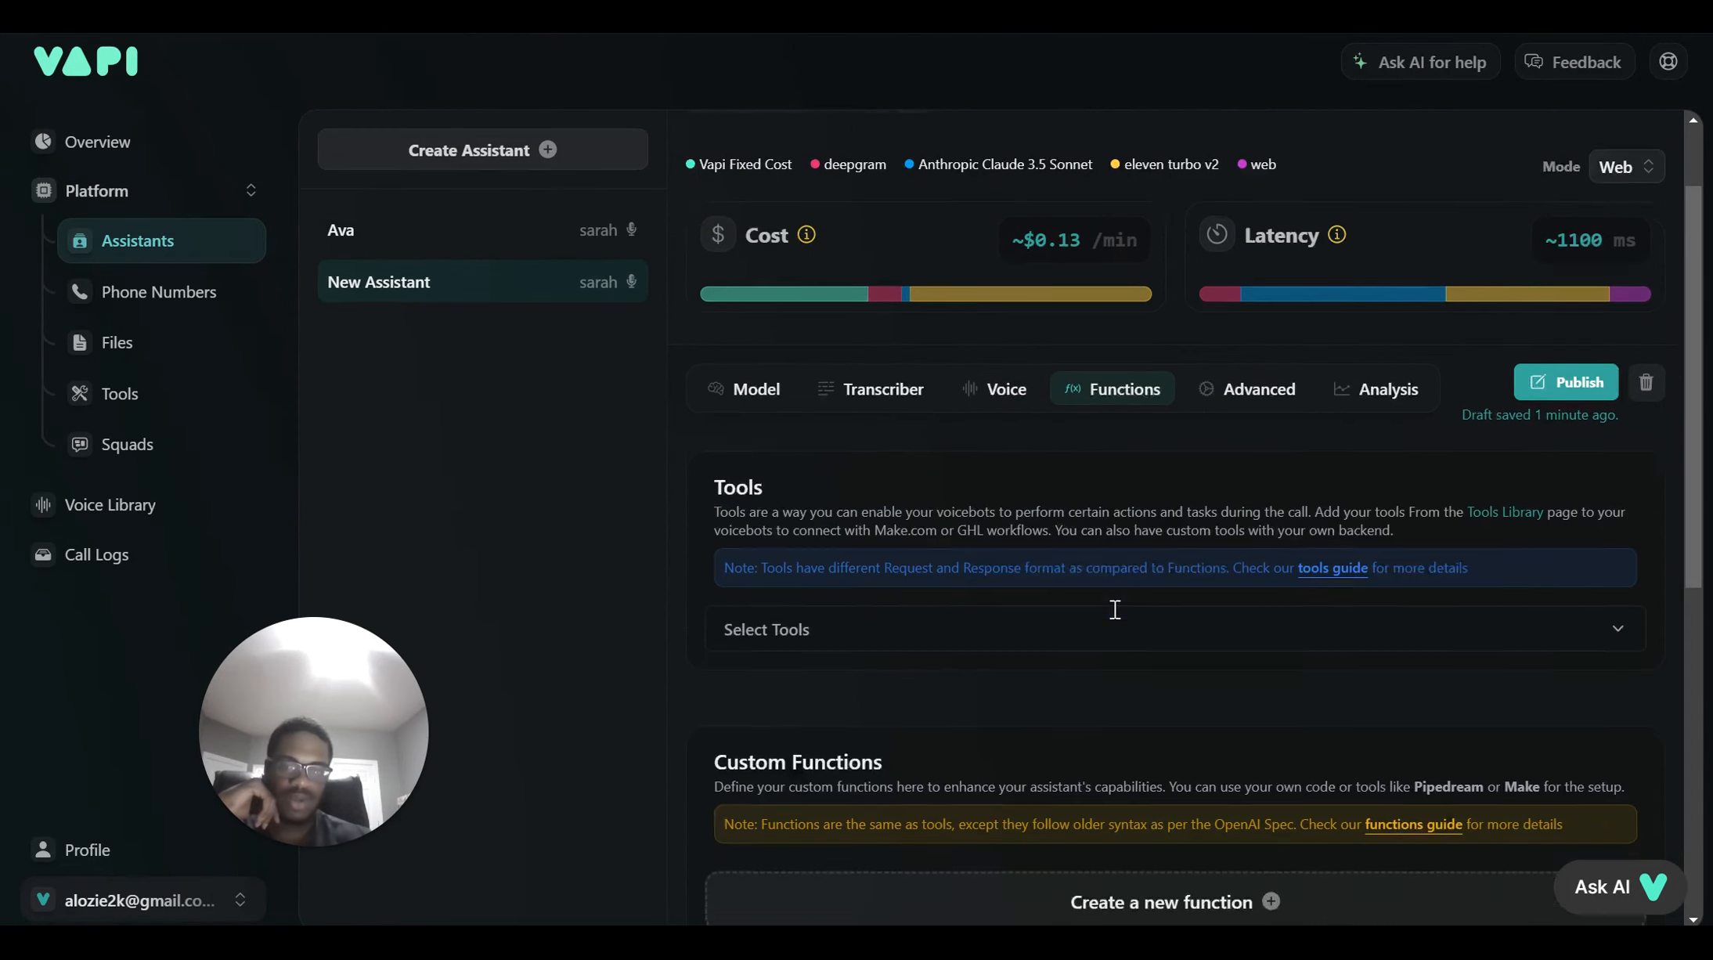
scroll(1116, 619, down, 6)
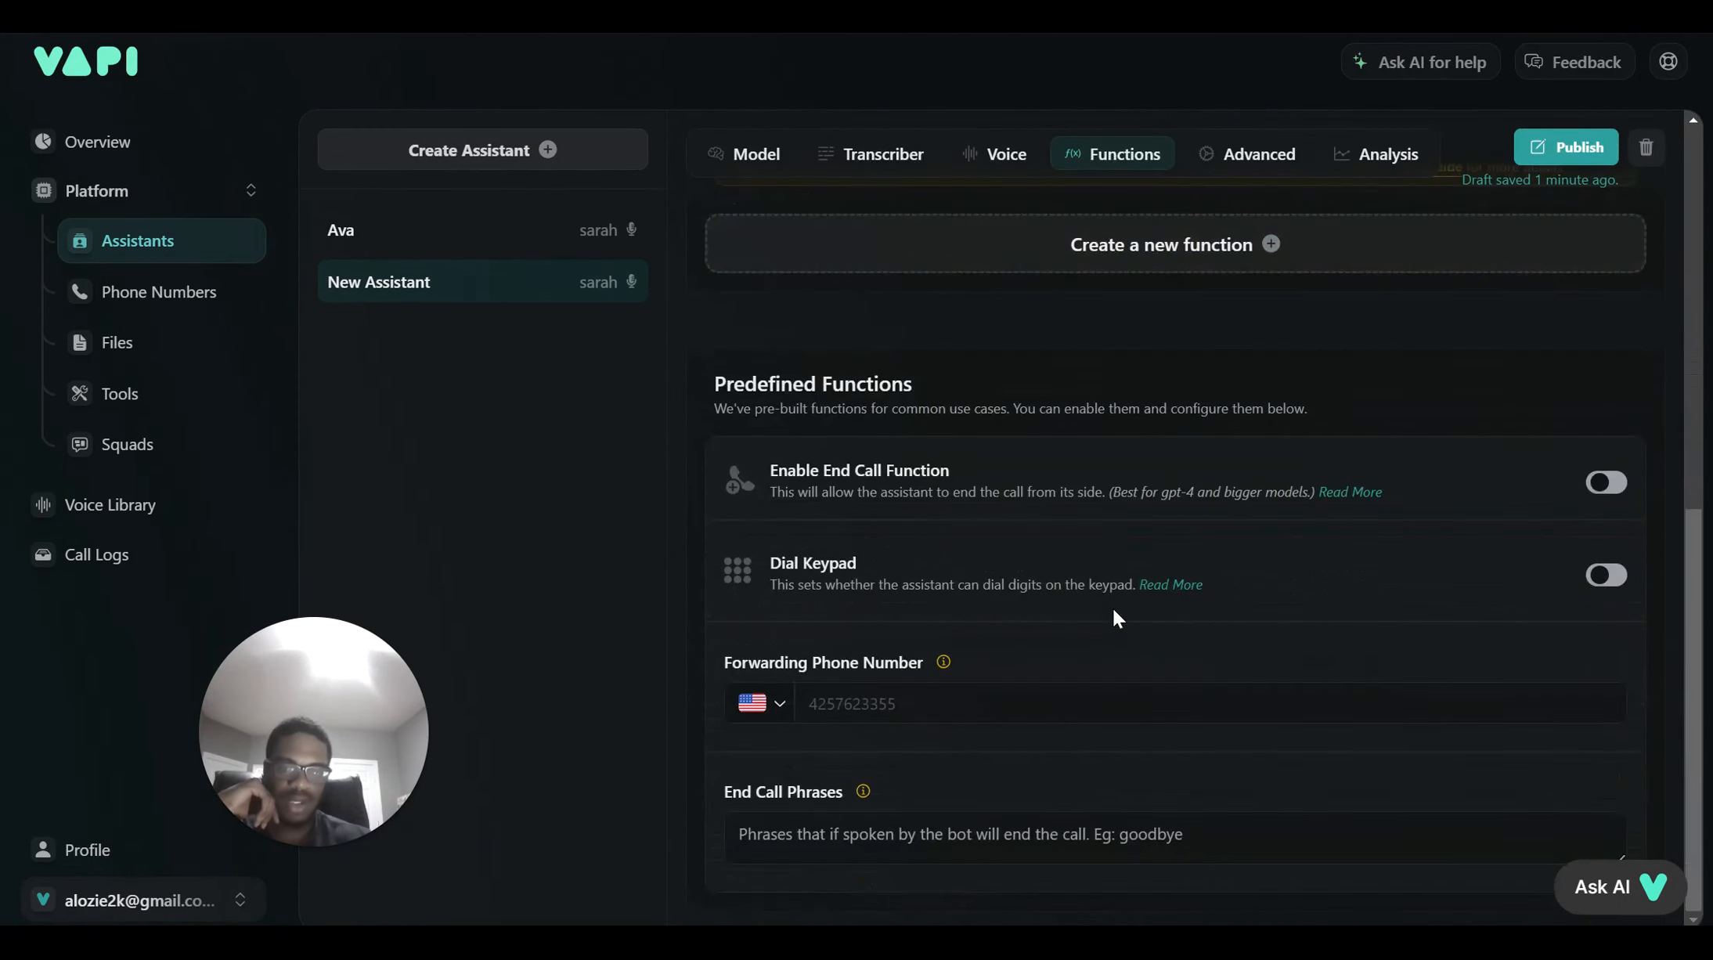
scroll(1116, 619, up, 8)
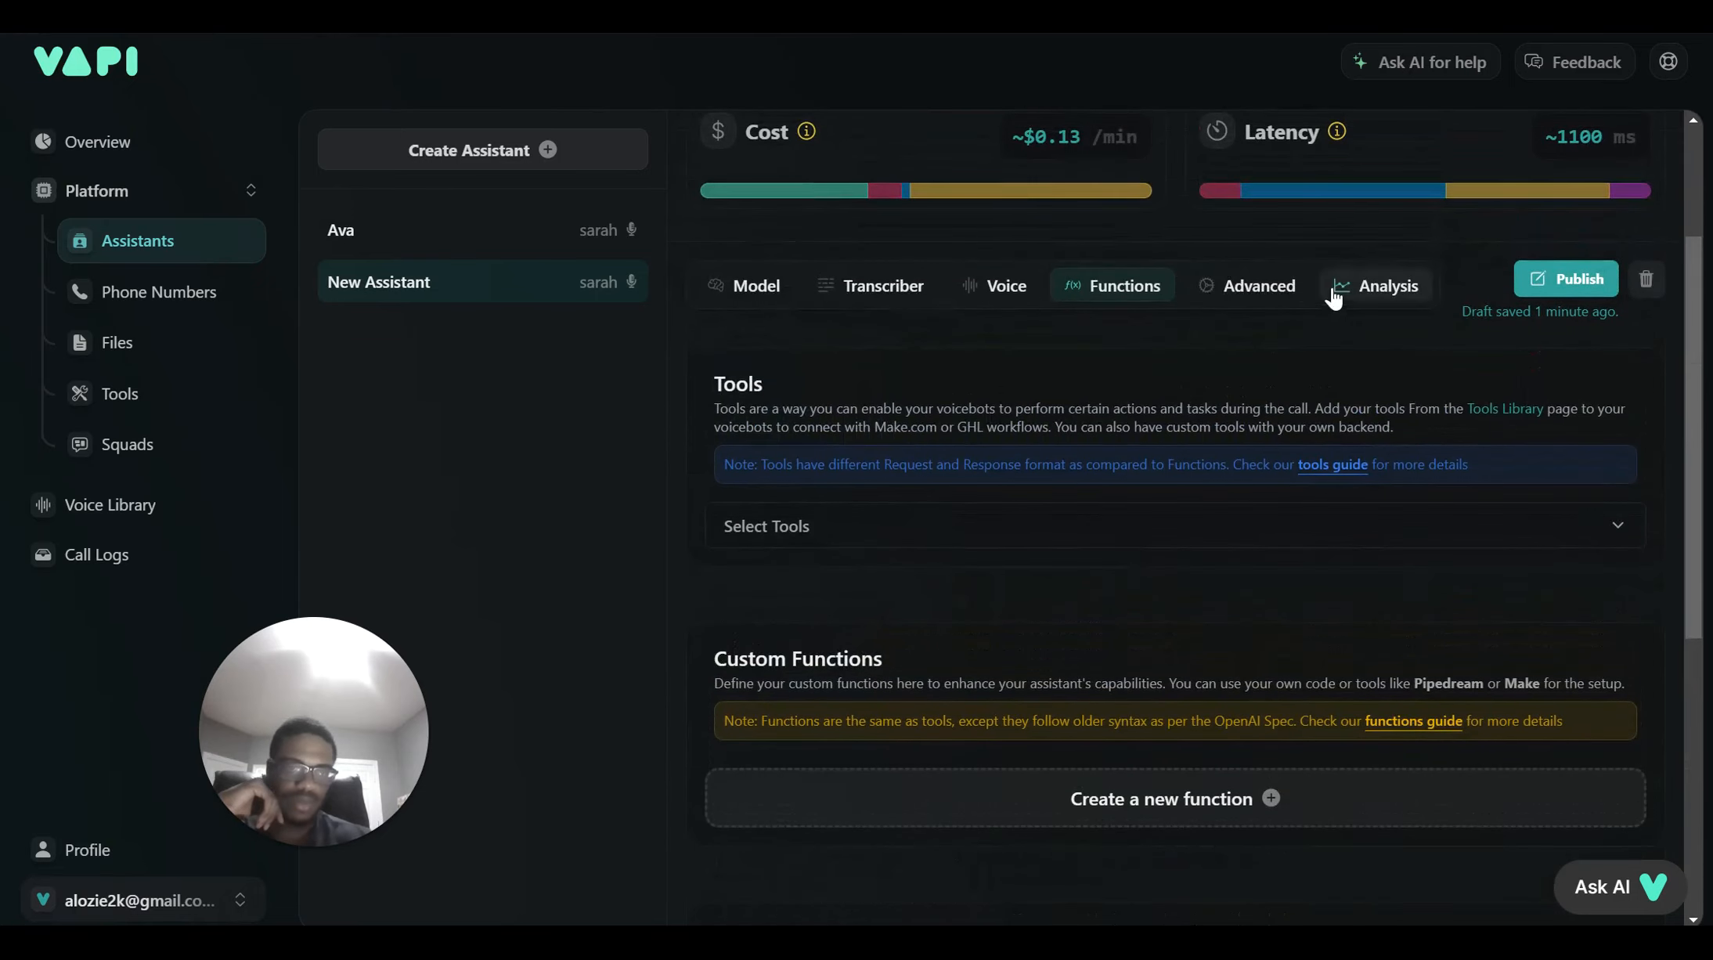
click(1285, 304)
scroll(1304, 540, down, 2)
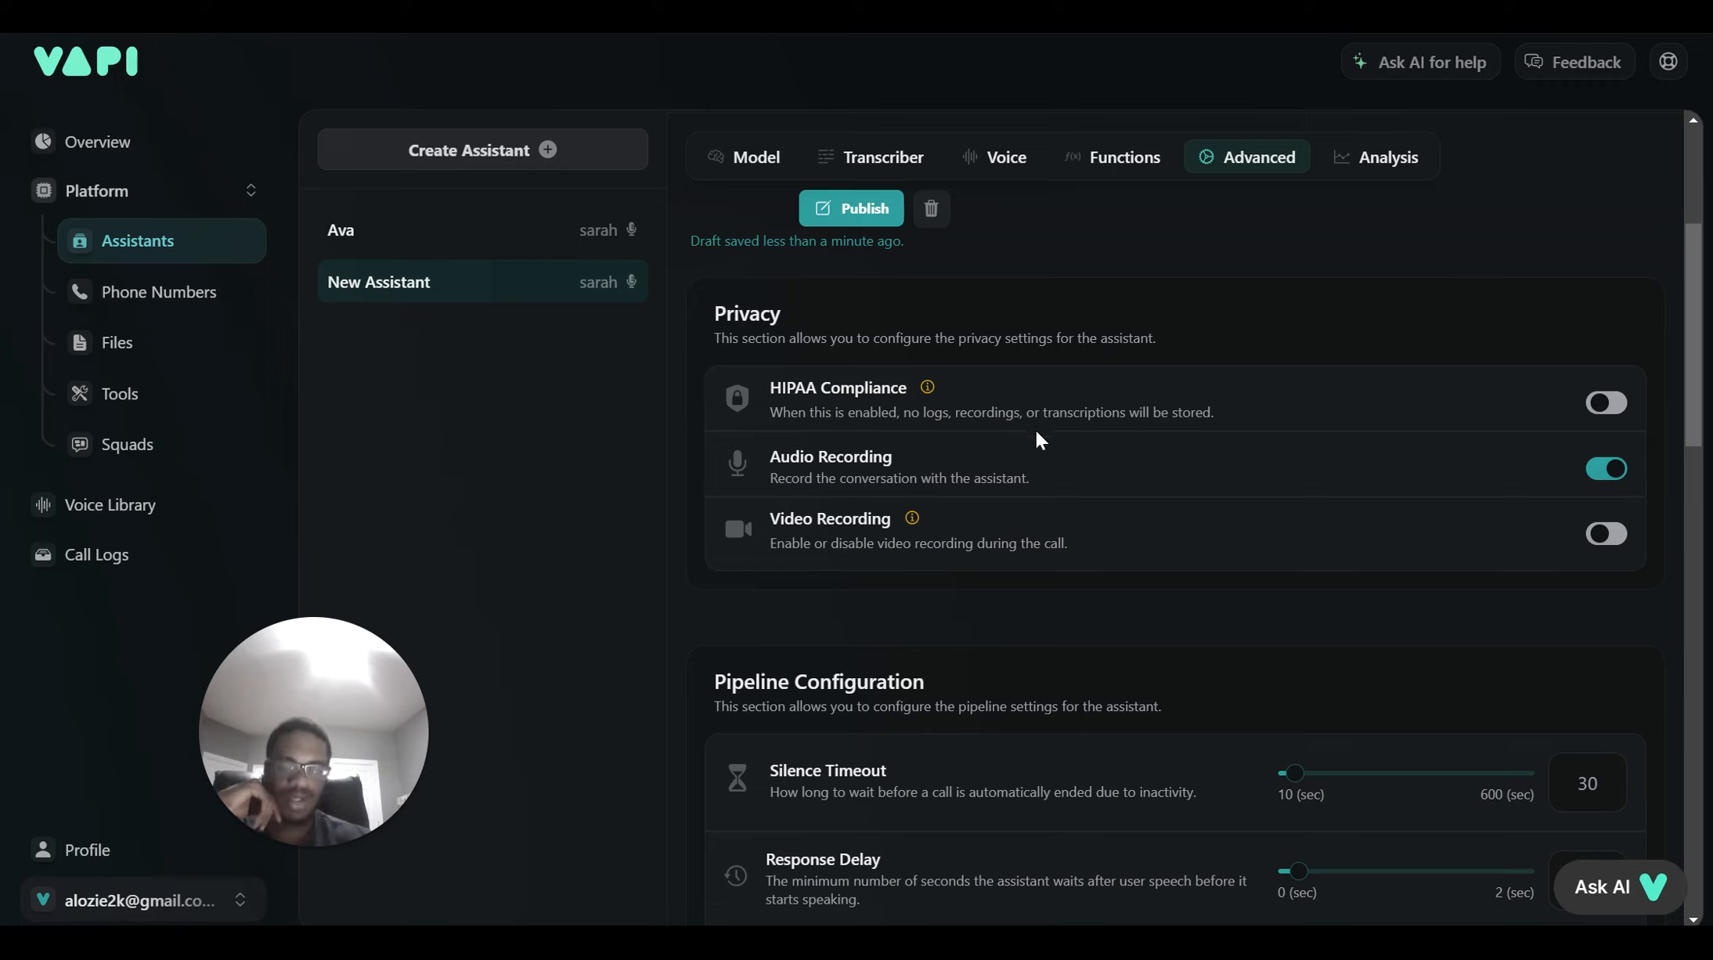
Review the Pipeline Configuration, Messaging and Idle Messages settings, then go back to the Model tab
scroll(1035, 644, down, 3)
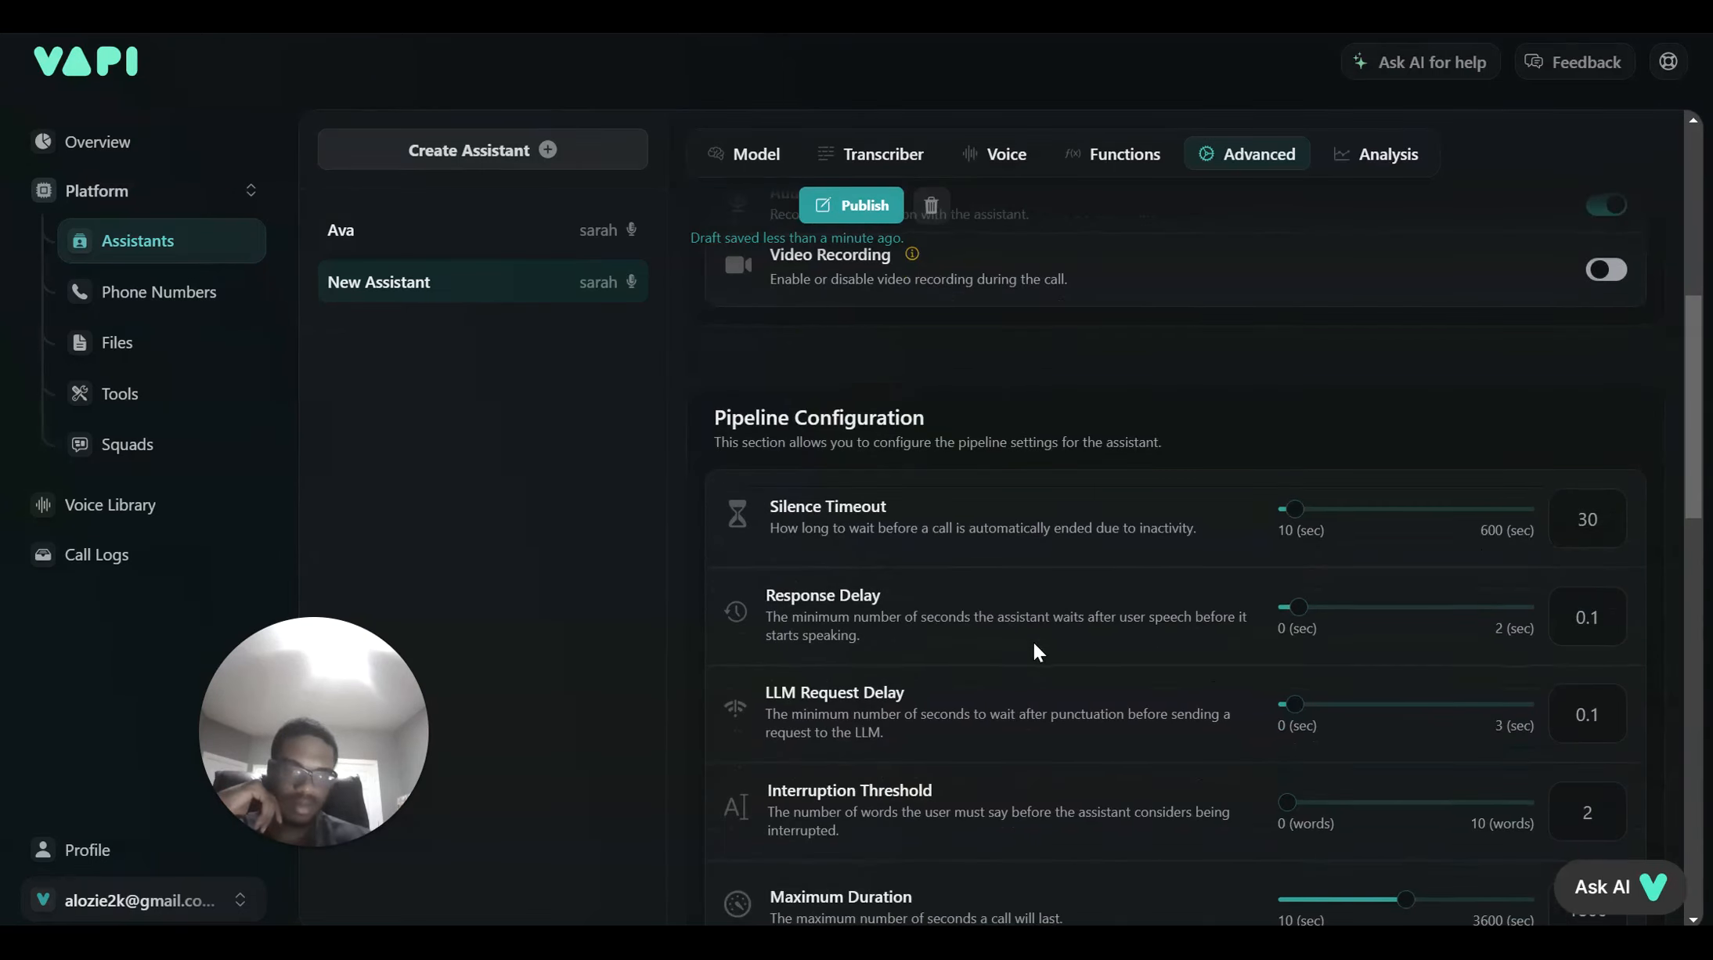
scroll(1034, 641, down, 1)
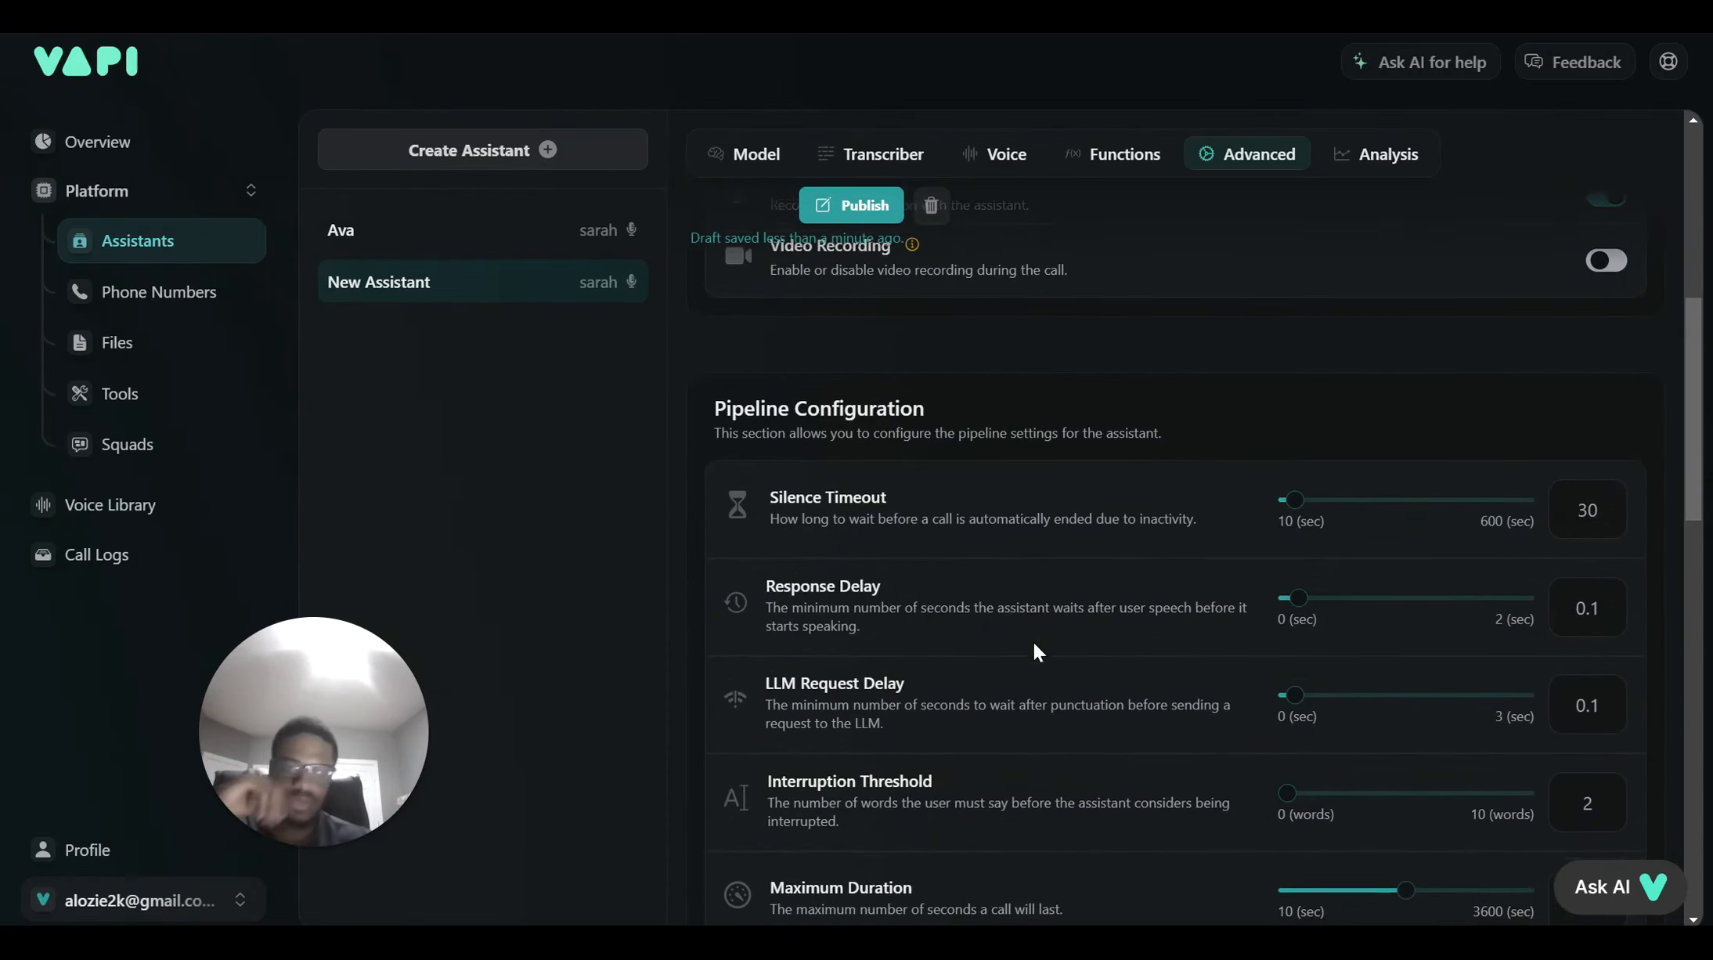
scroll(1034, 644, down, 2)
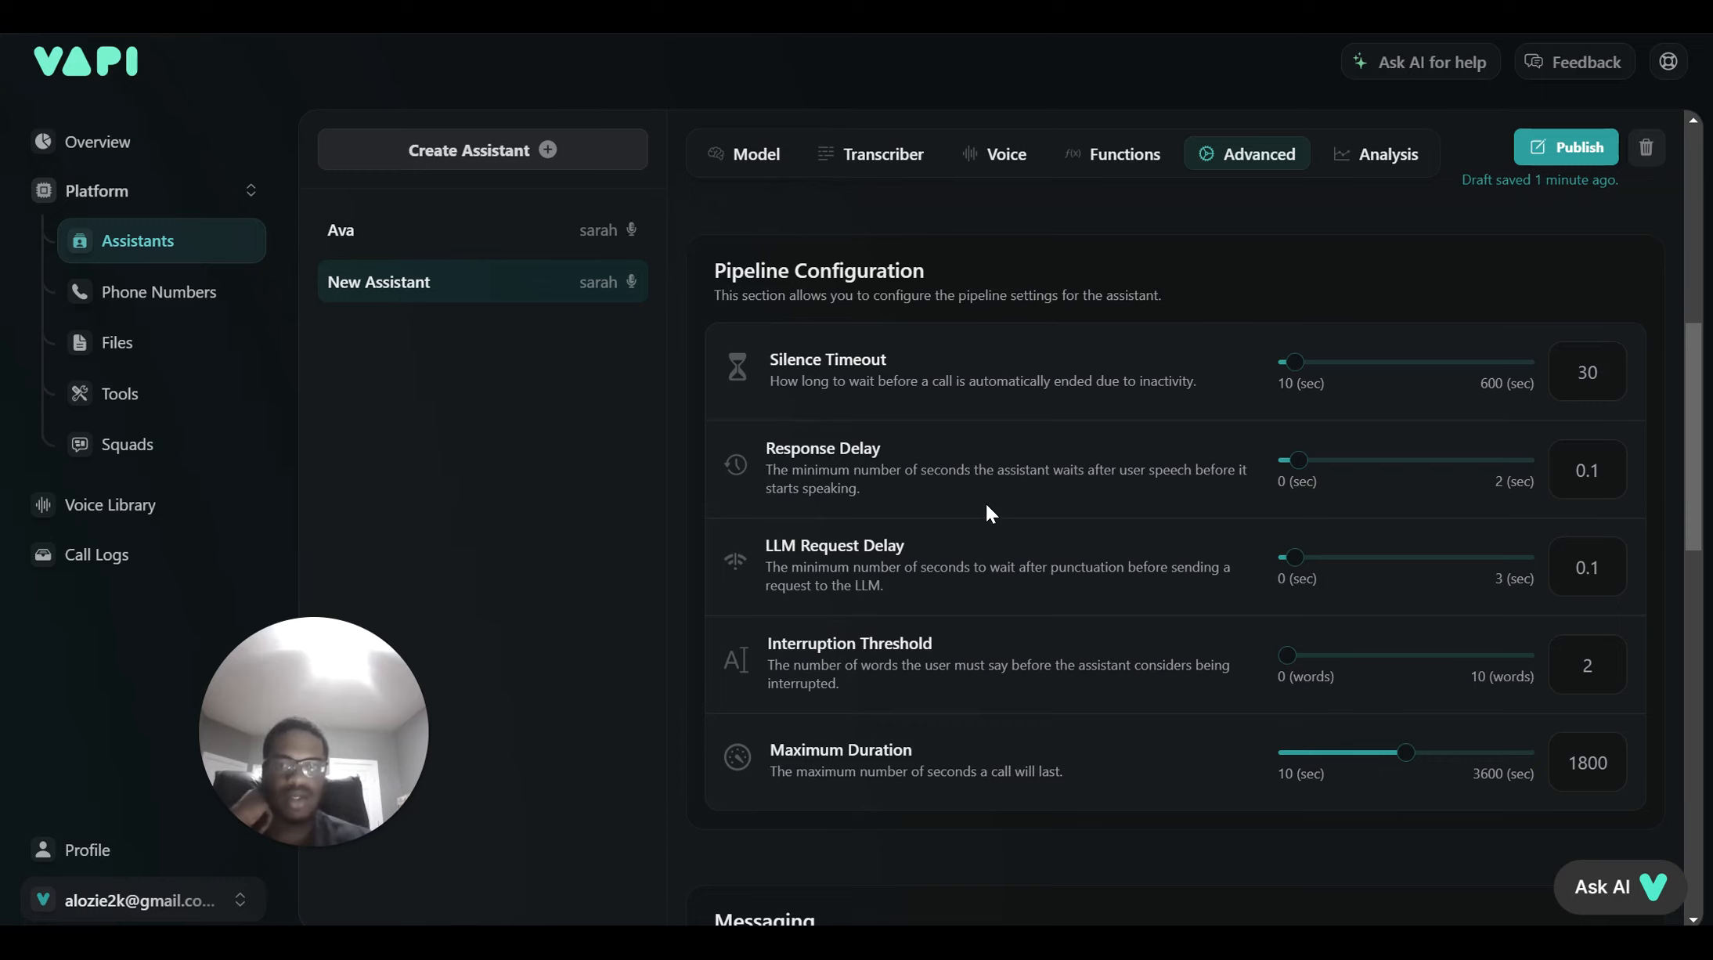
scroll(988, 601, down, 1)
scroll(988, 610, down, 6)
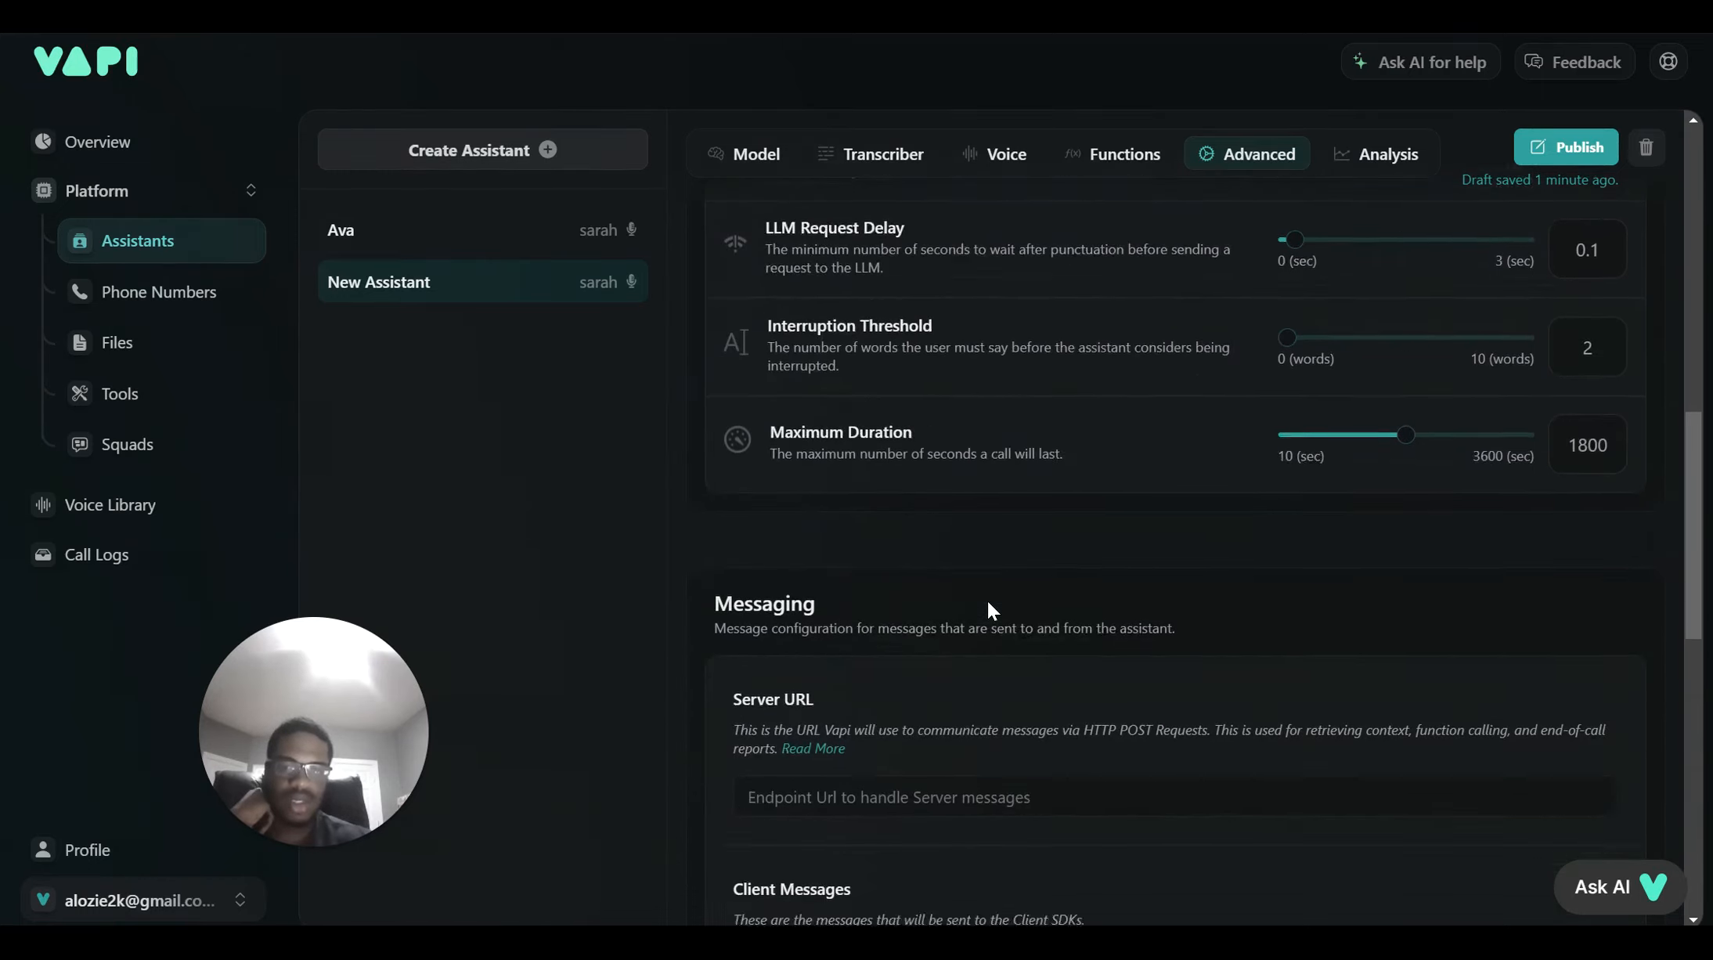
scroll(989, 601, down, 7)
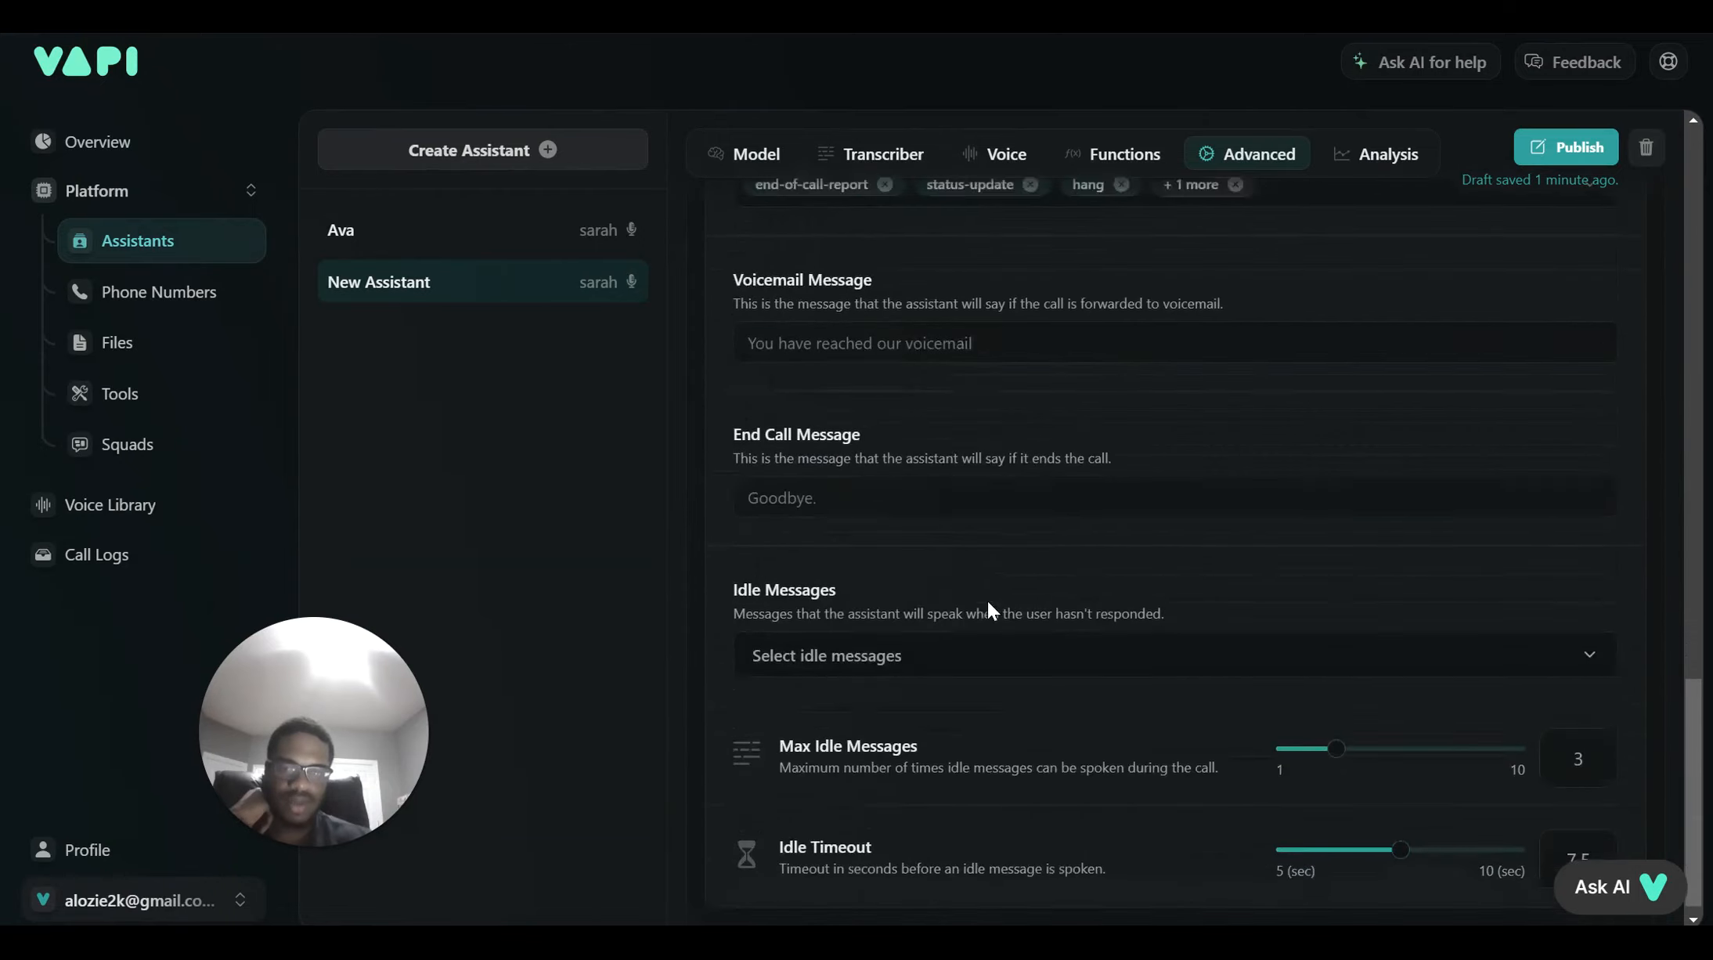
scroll(989, 572, up, 14)
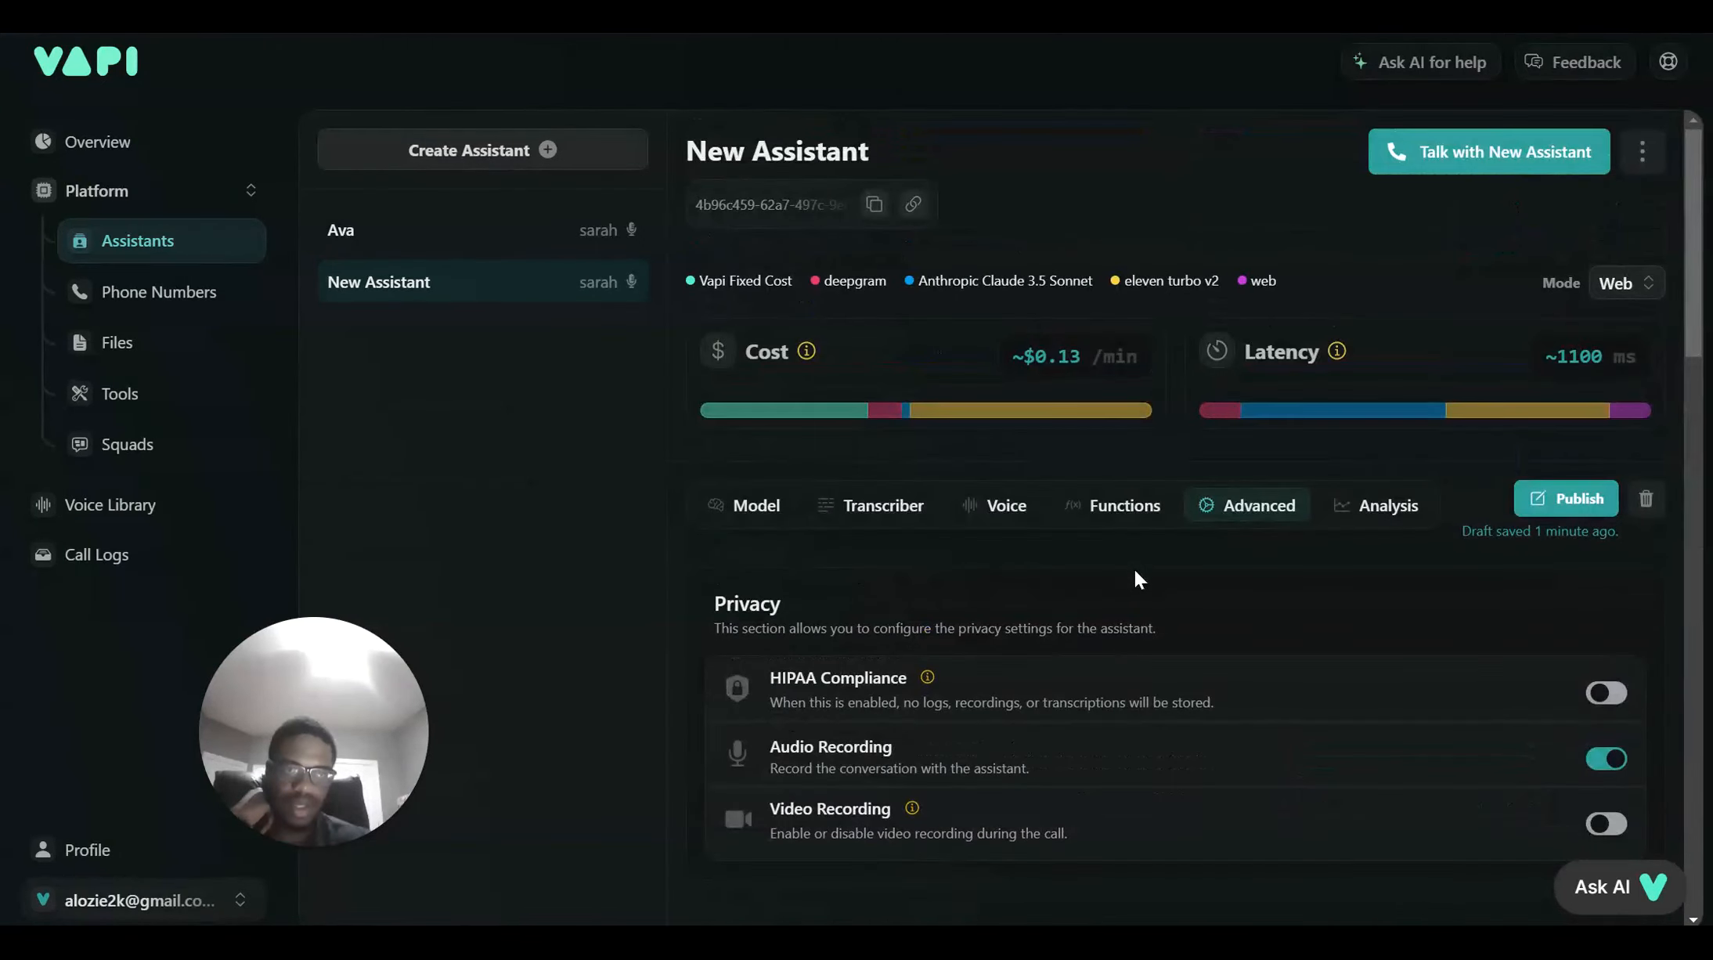
click(724, 506)
Scroll the model settings down to Temperature, Max Tokens and Detect Emotion
scroll(866, 626, down, 4)
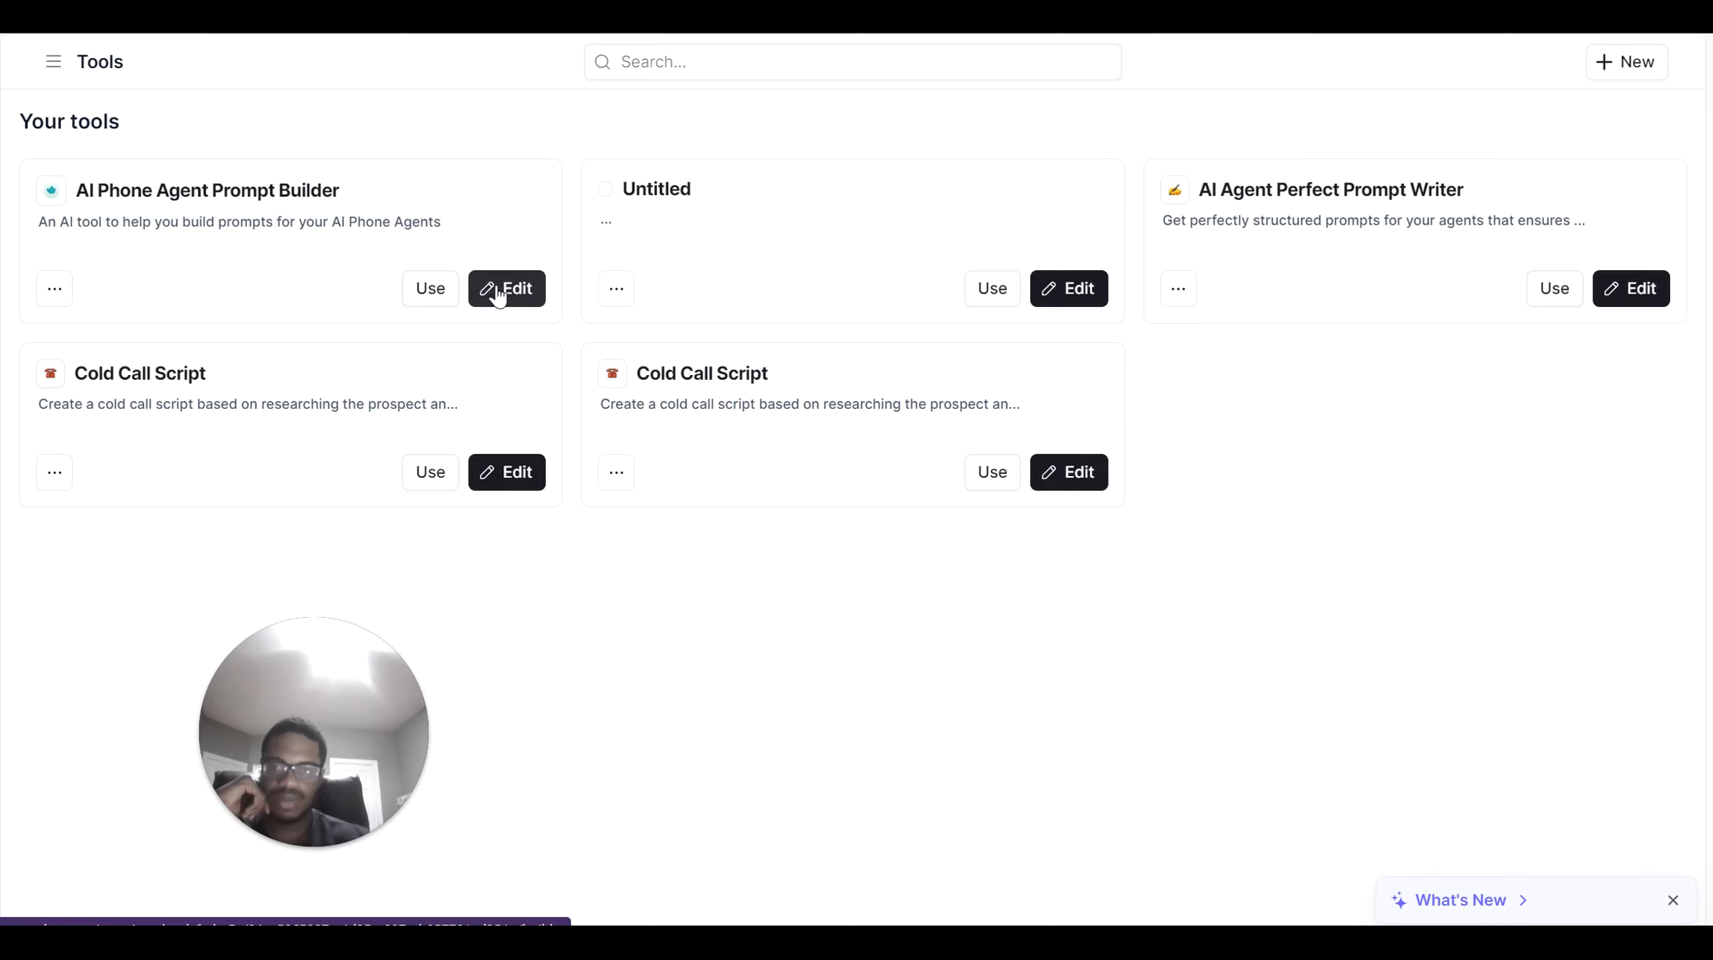
Launch the AI Phone Agent Prompt Builder app form and put the cursor in the agent type field
click(447, 291)
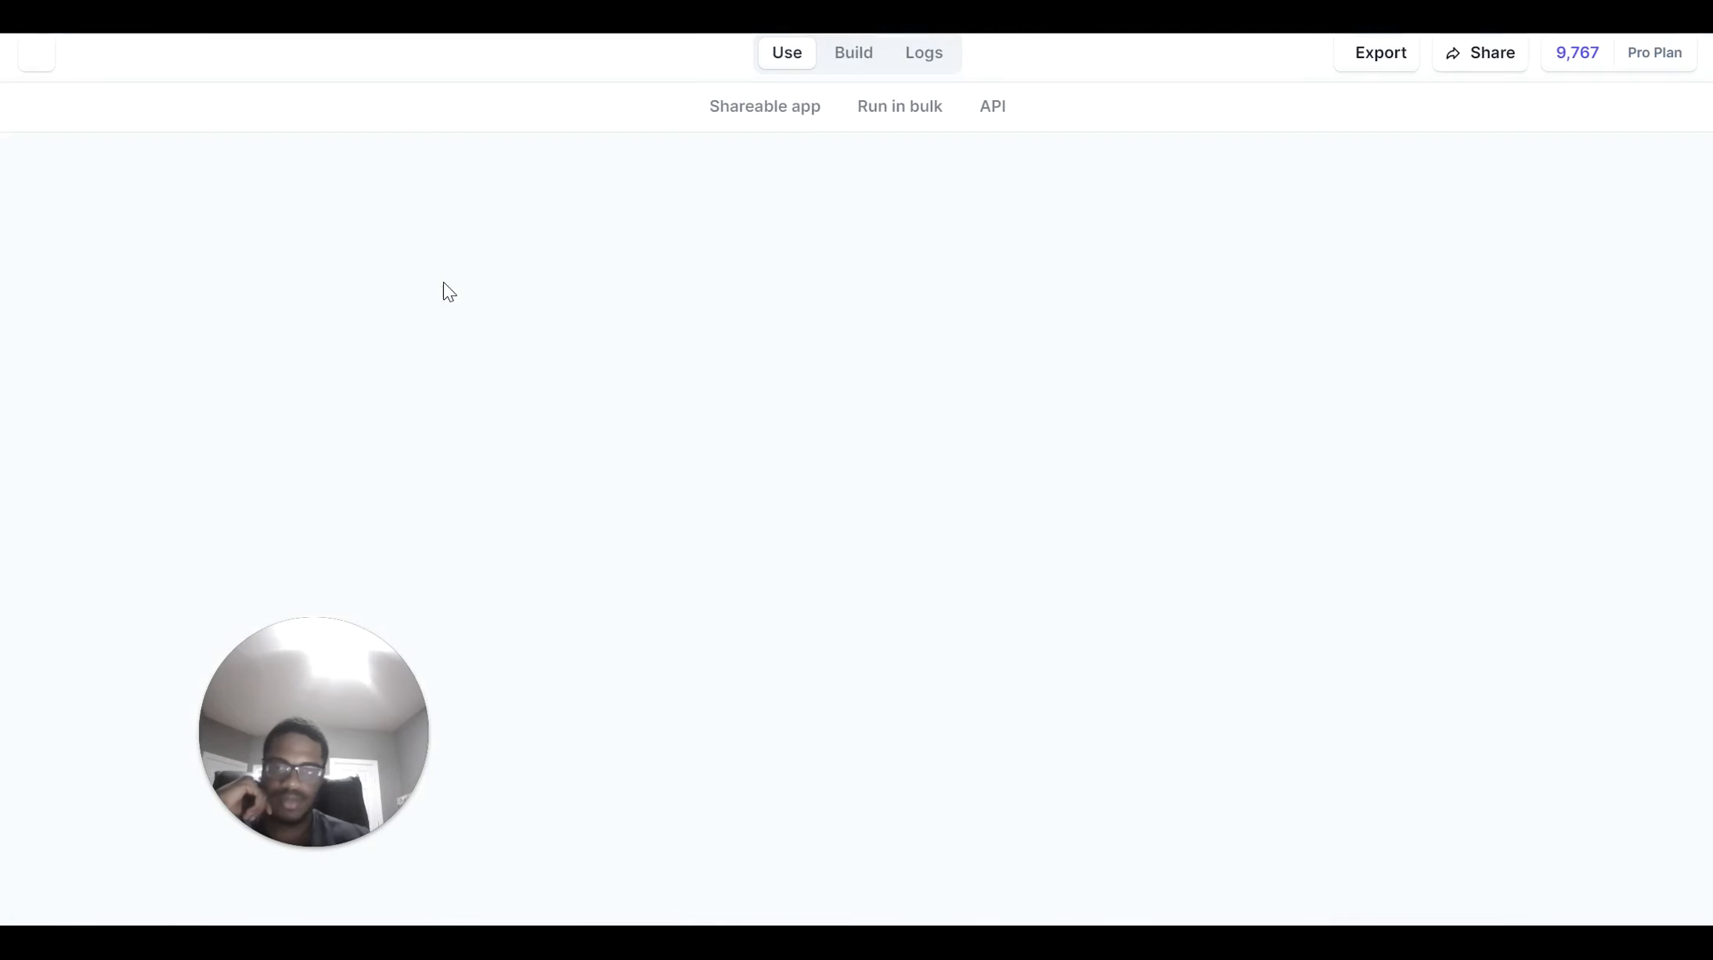
scroll(556, 427, down, 2)
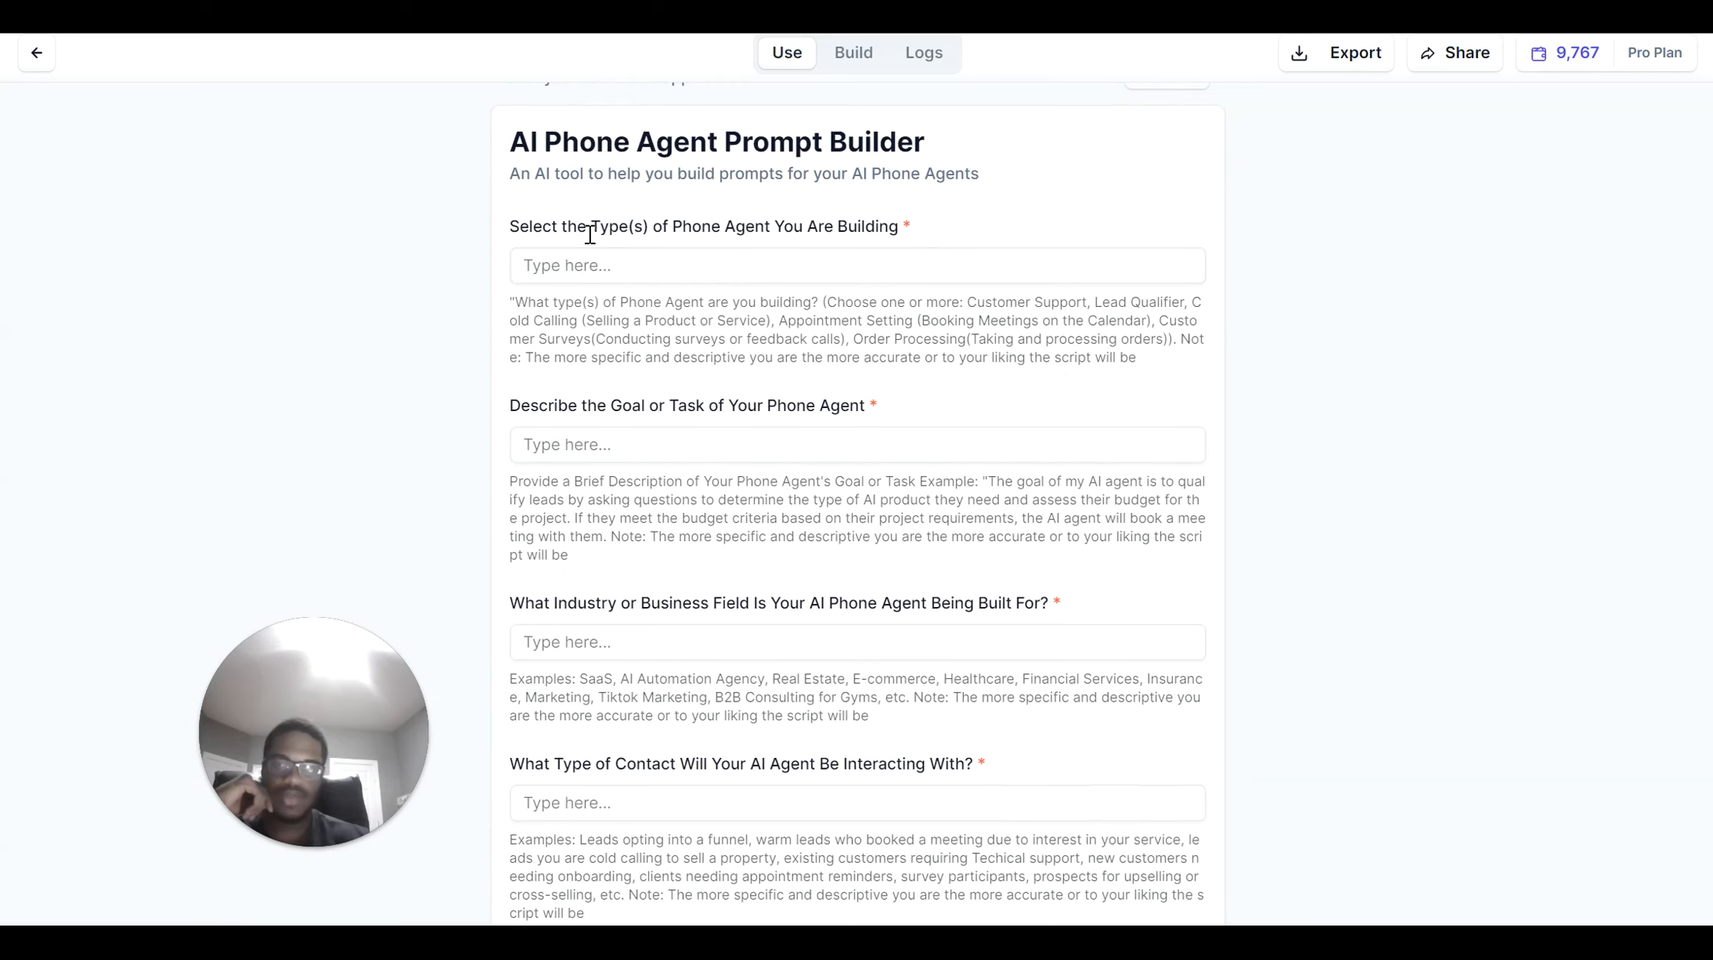
scroll(599, 259, up, 2)
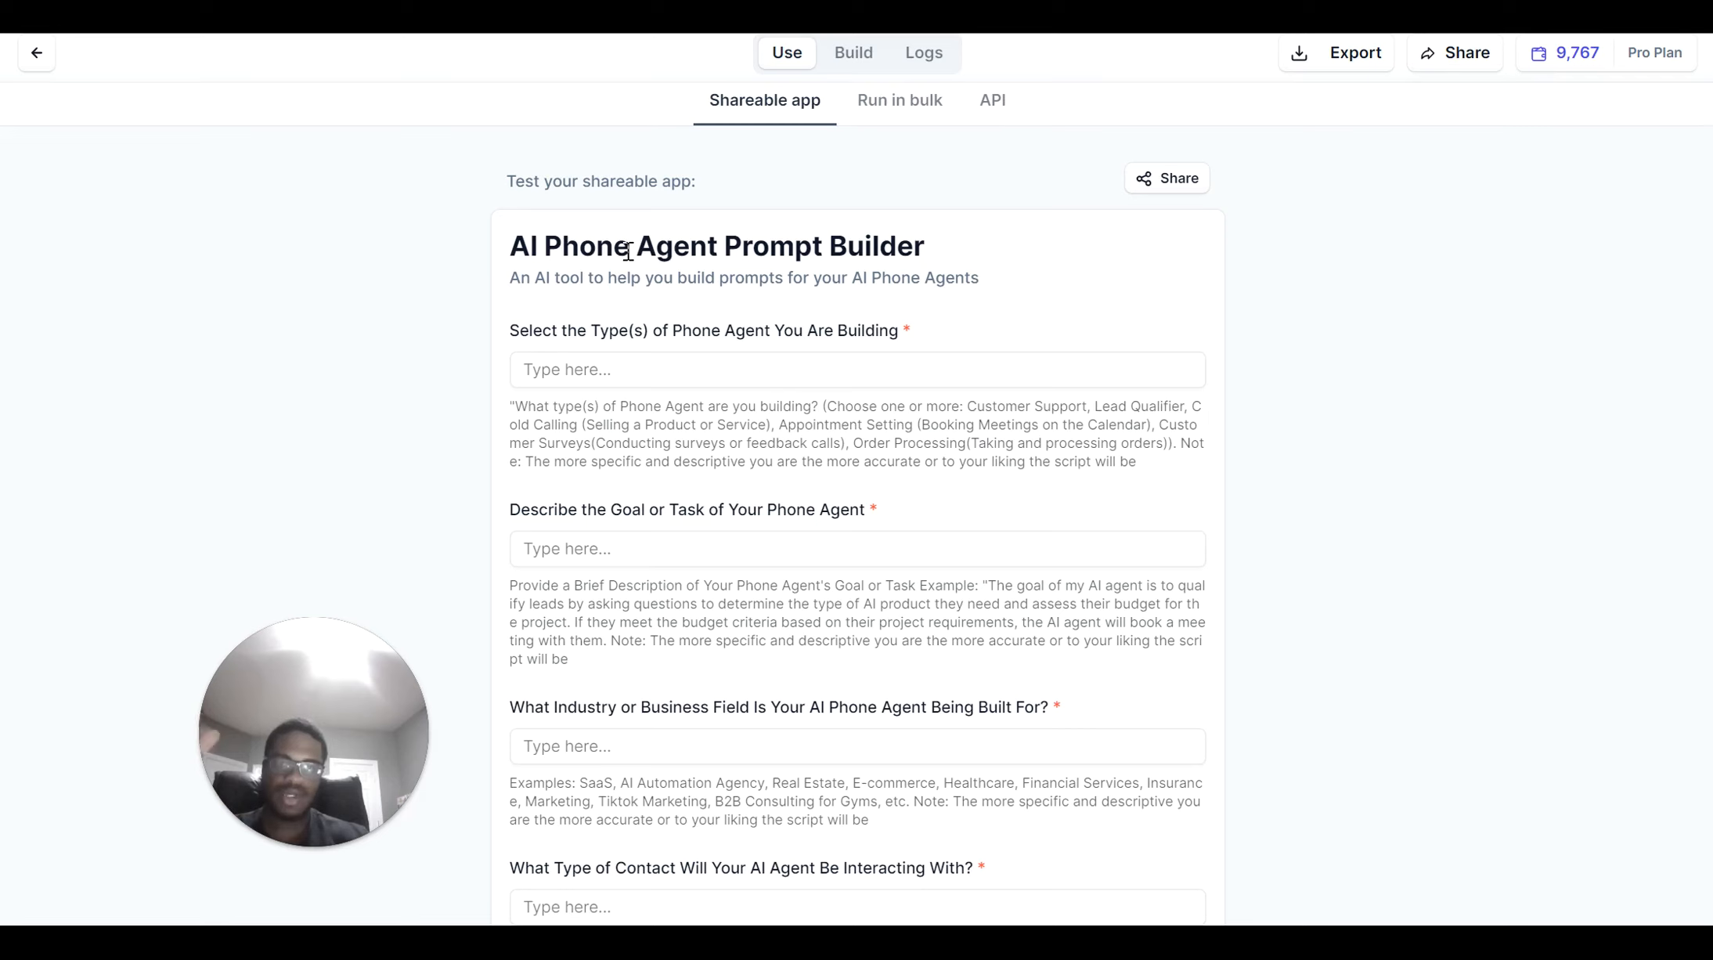
click(597, 380)
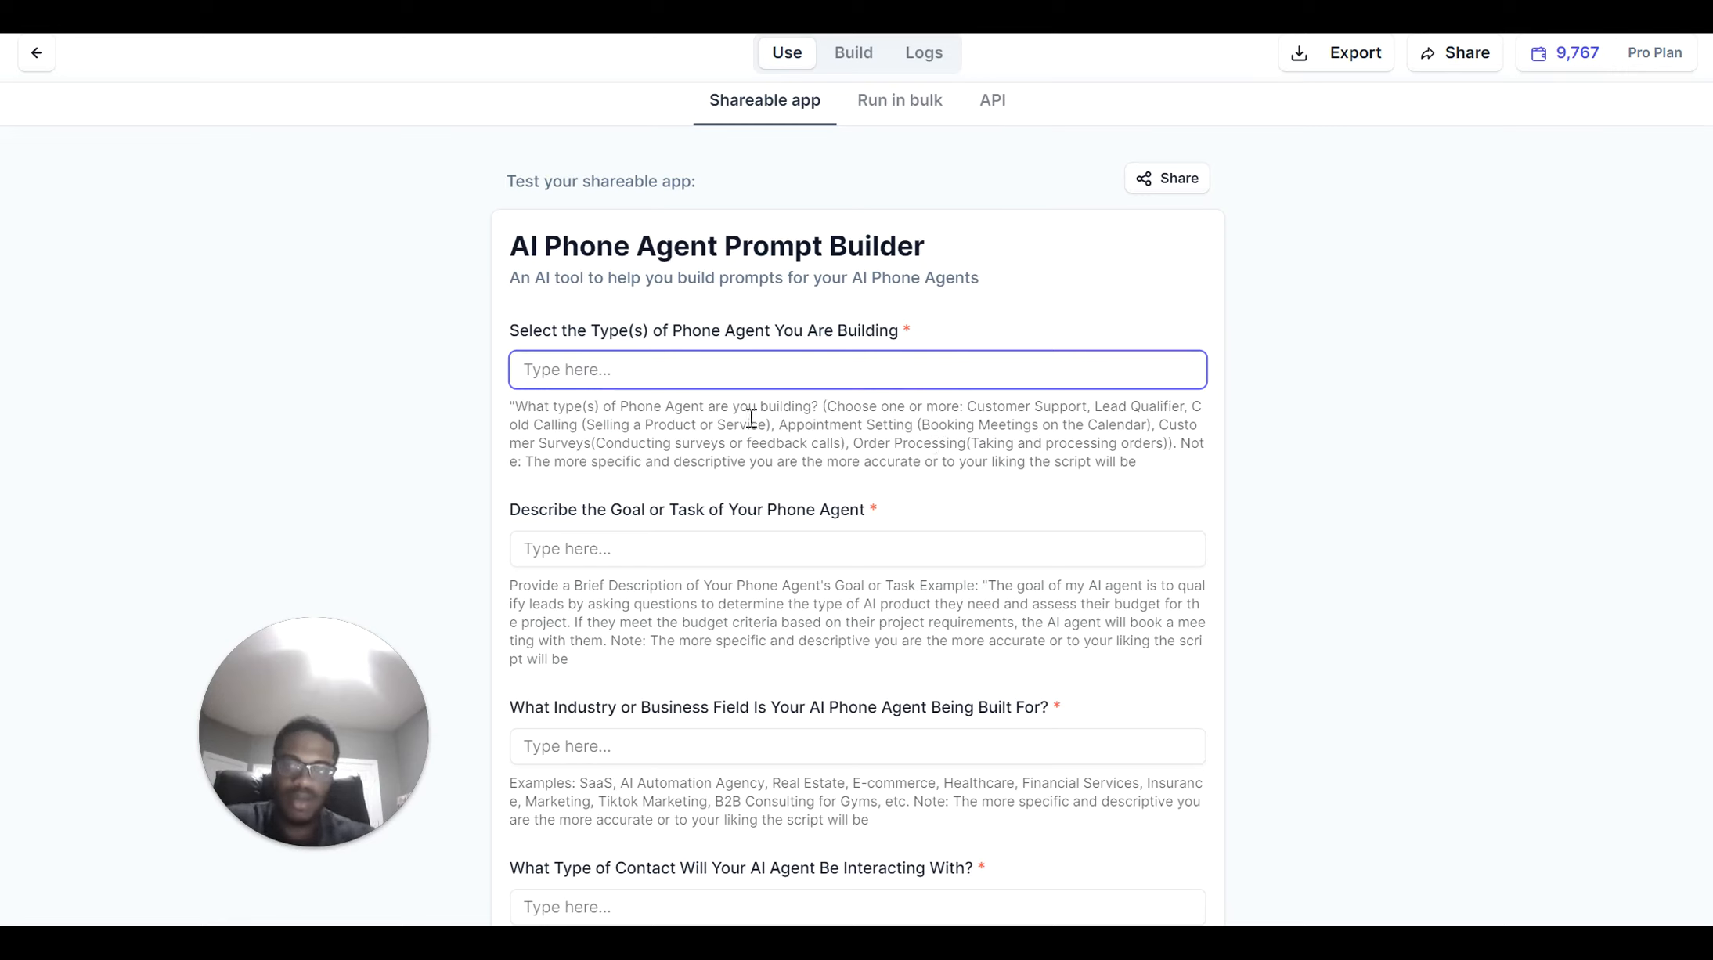
Enter 'Customer Support Bot' as the phone agent type and move to the goal or task field
text(Cus)
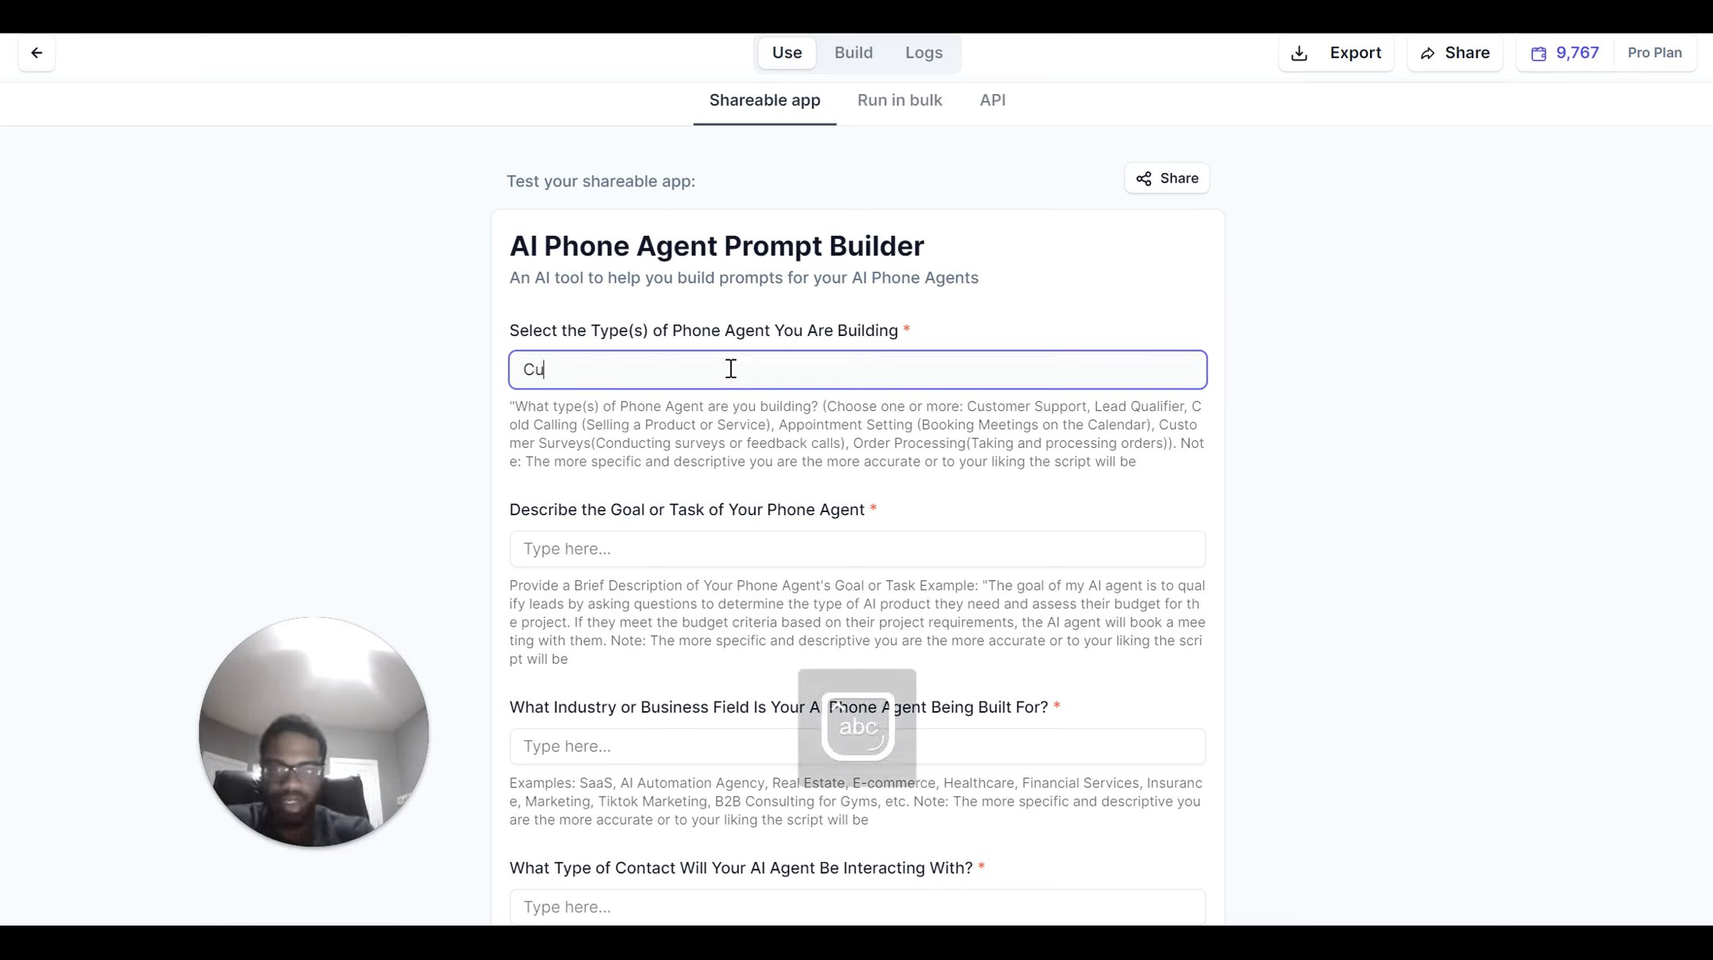
text(stomer)
key(Caps_Lock)
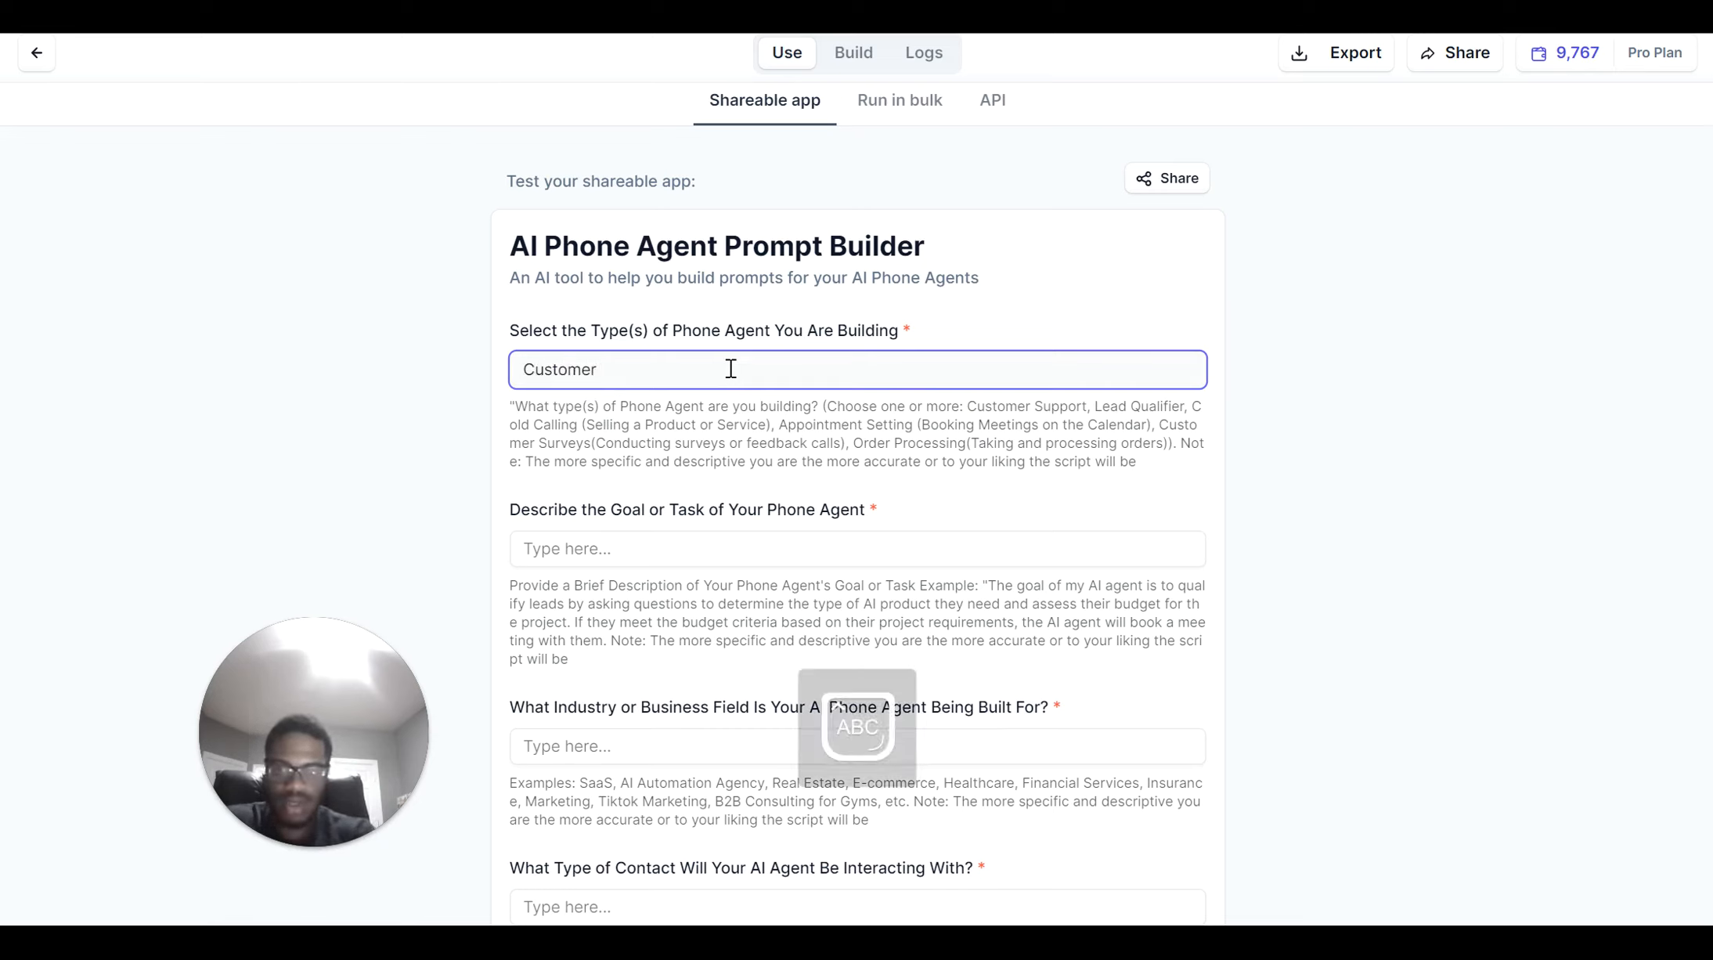
text(S)
key(Caps_Lock)
text(upport)
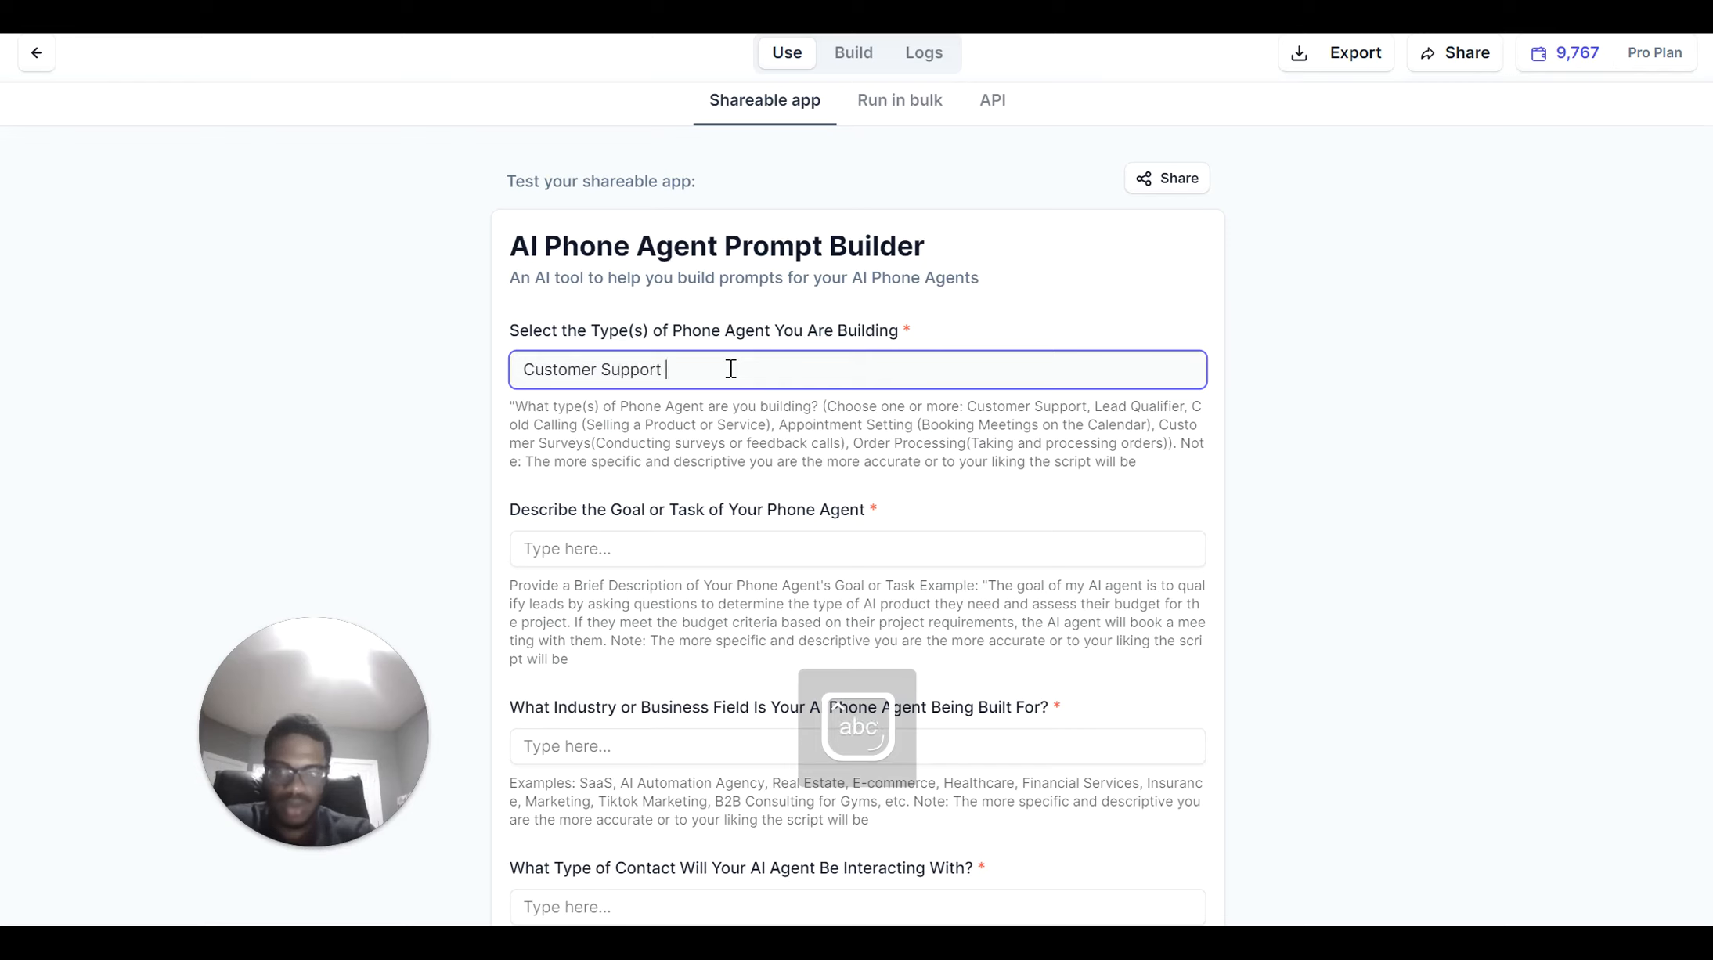
key(Caps_Lock)
text(B)
key(Caps_Lock)
text(ot)
click(649, 544)
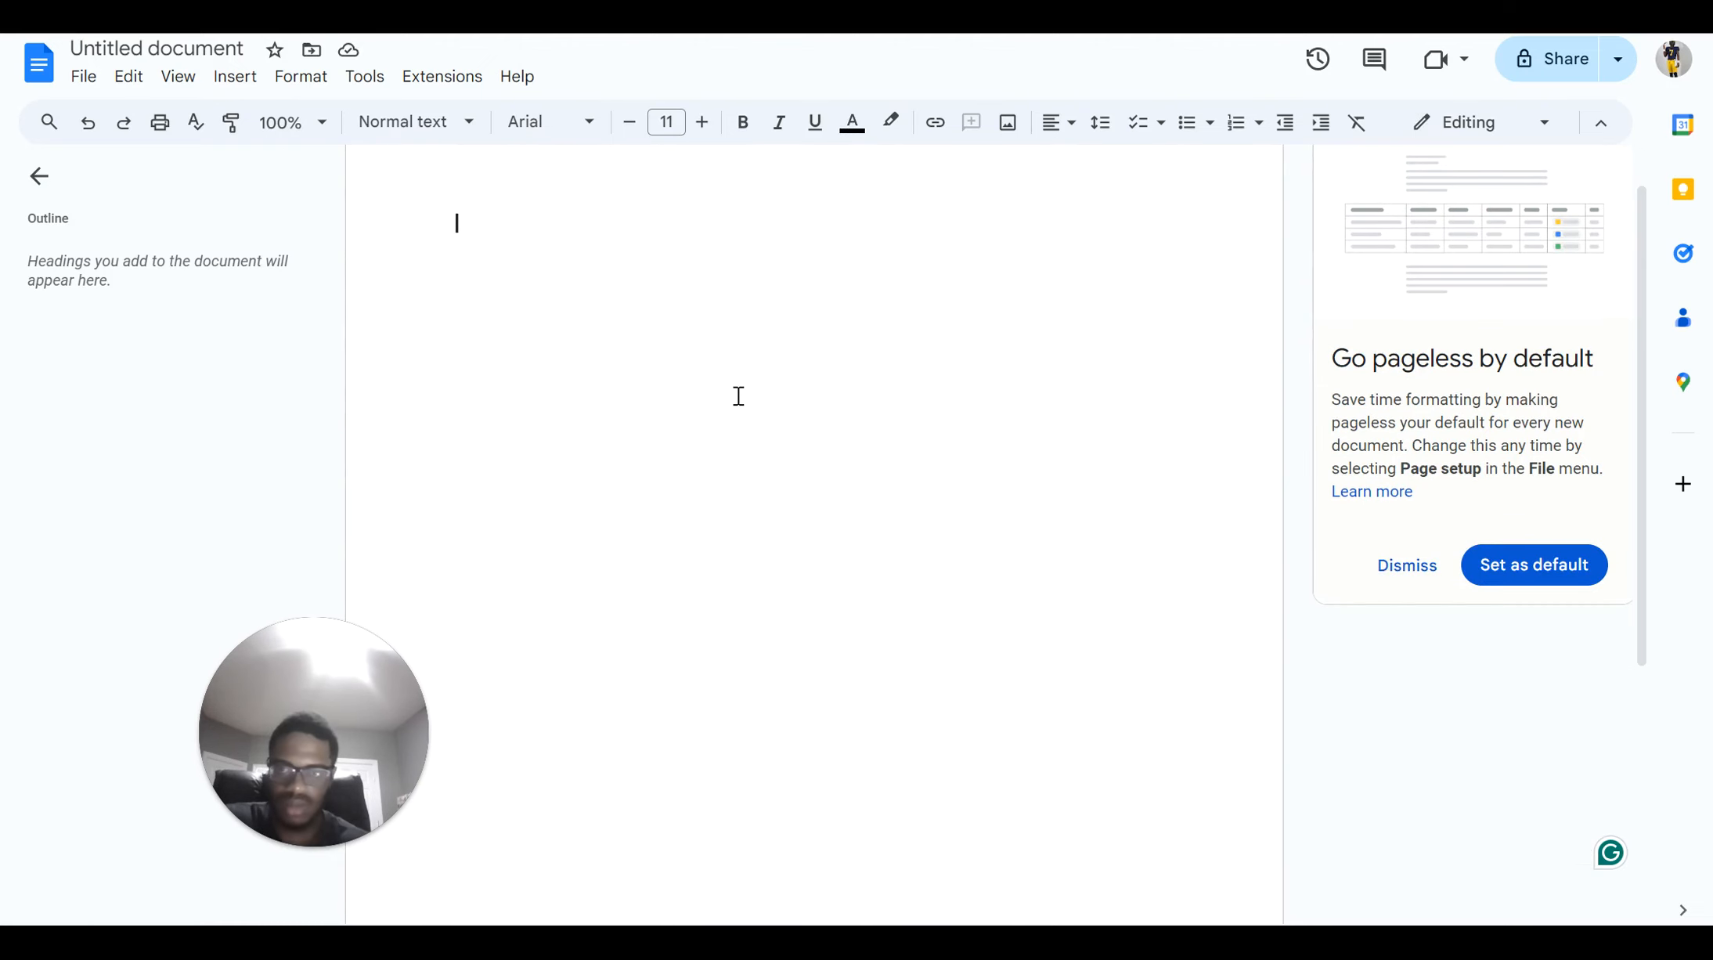
Paste the Vapi Customer Support notes into the blank document and select the goal paragraph
key(ctrl+v)
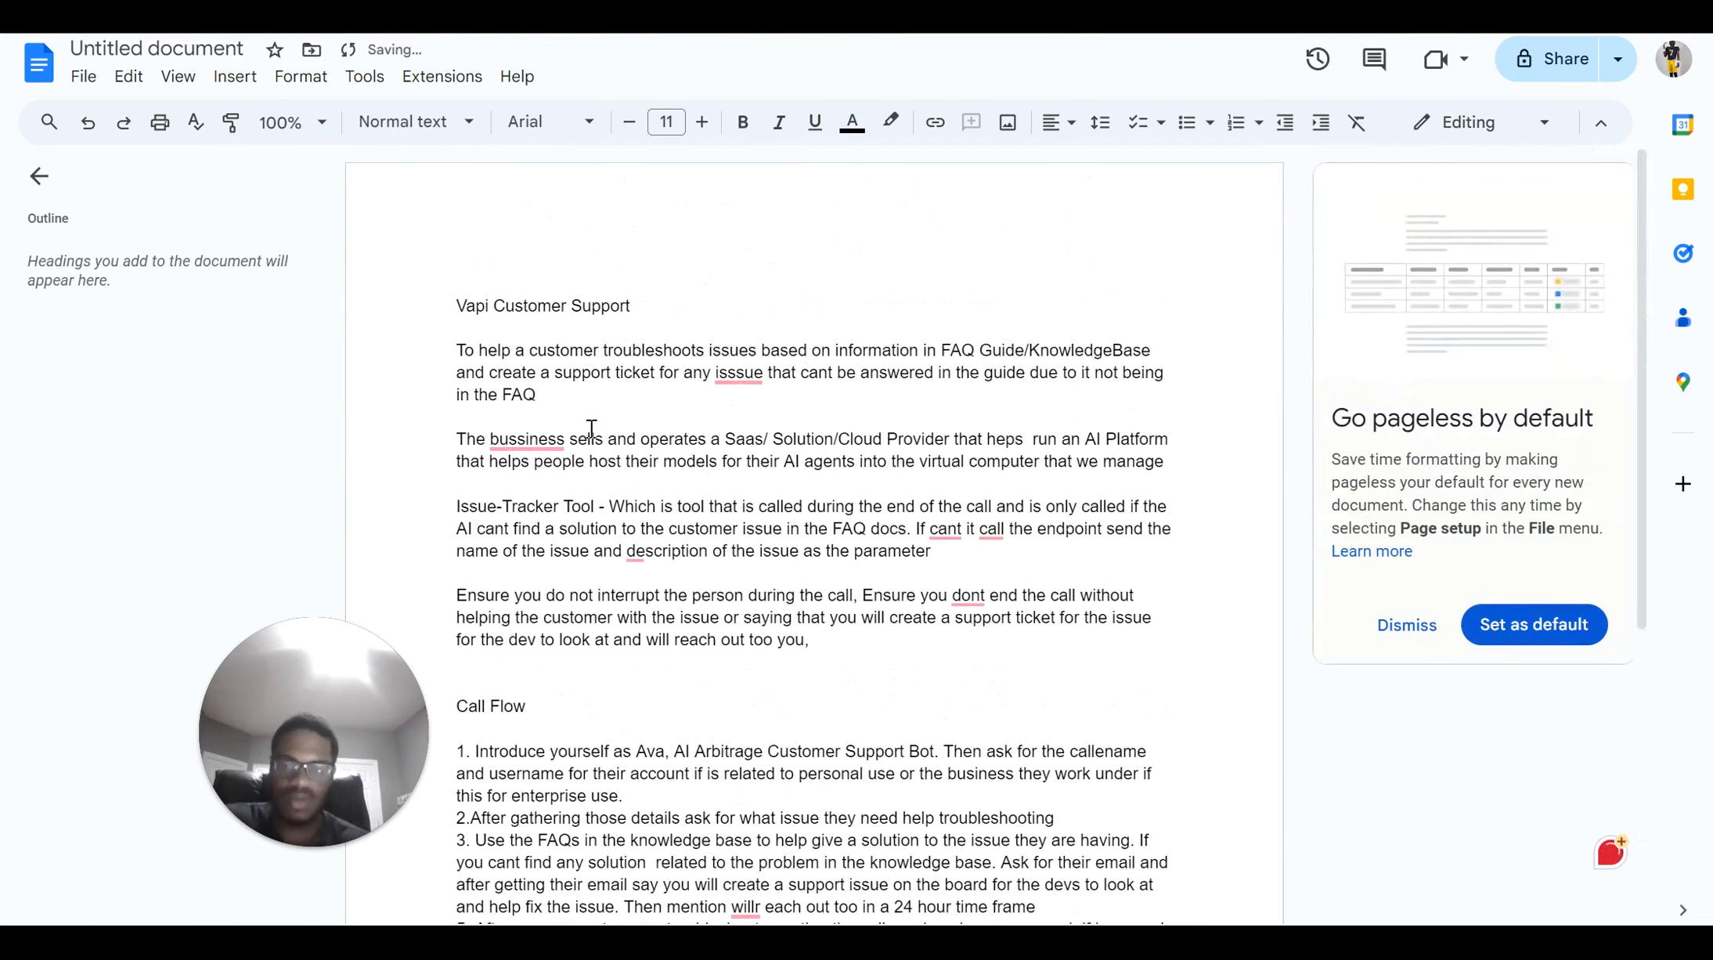
scroll(600, 438, down, 1)
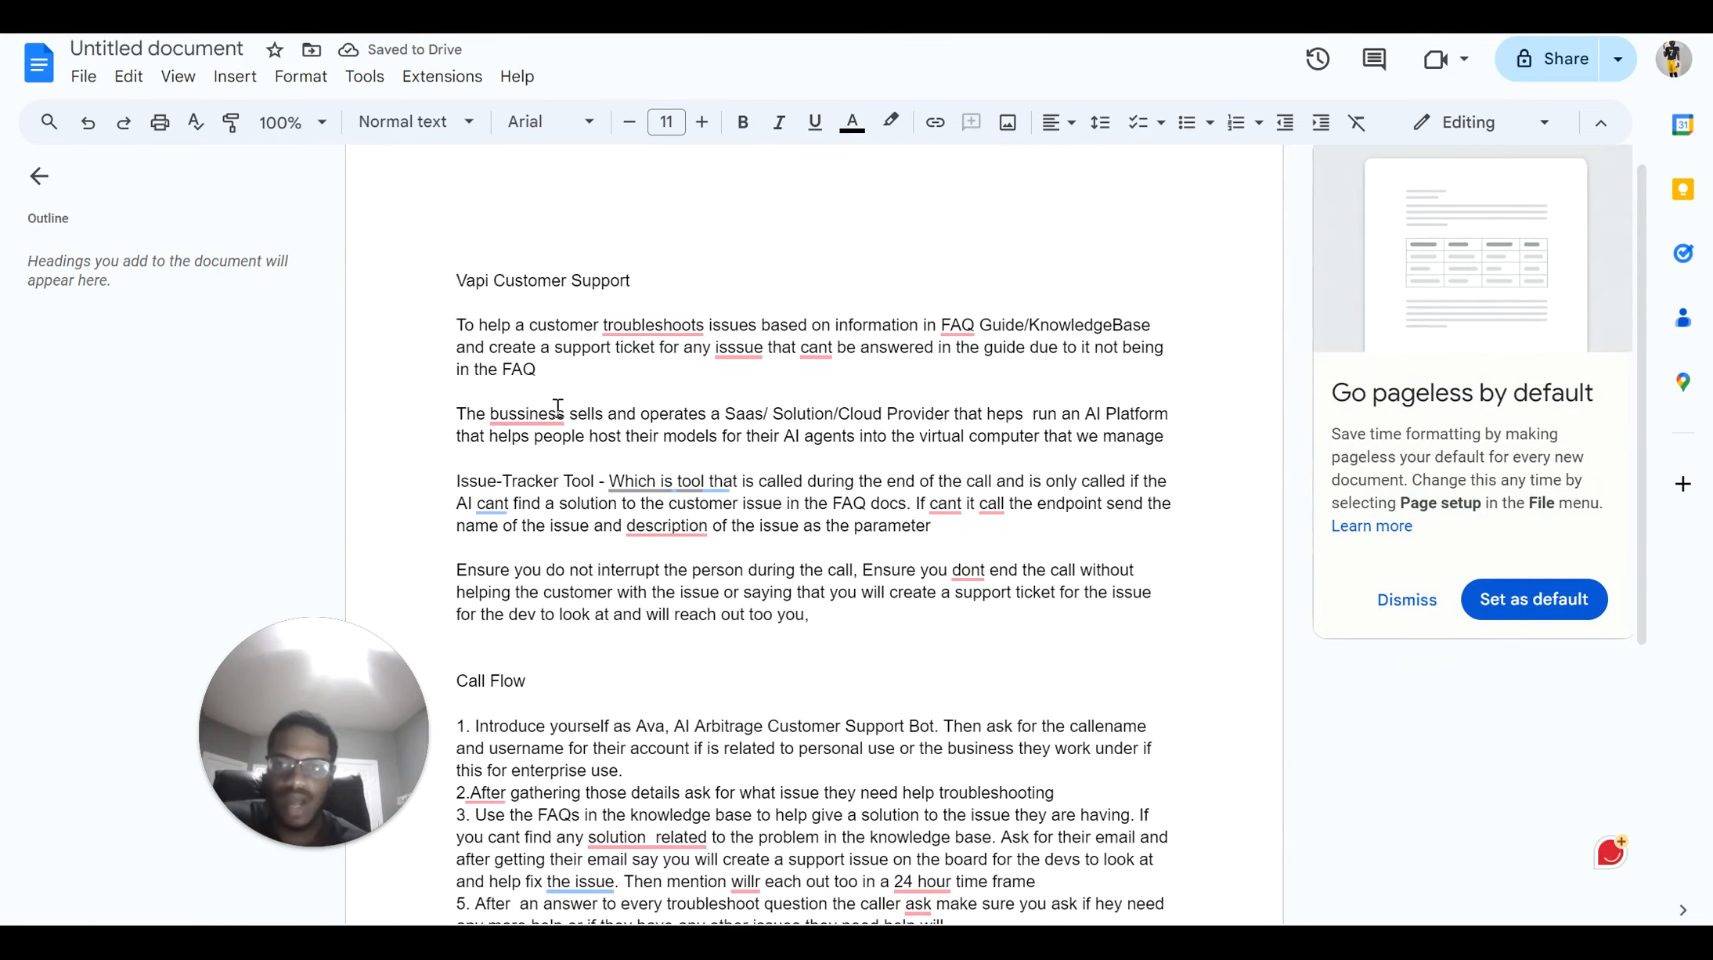
click(1185, 433)
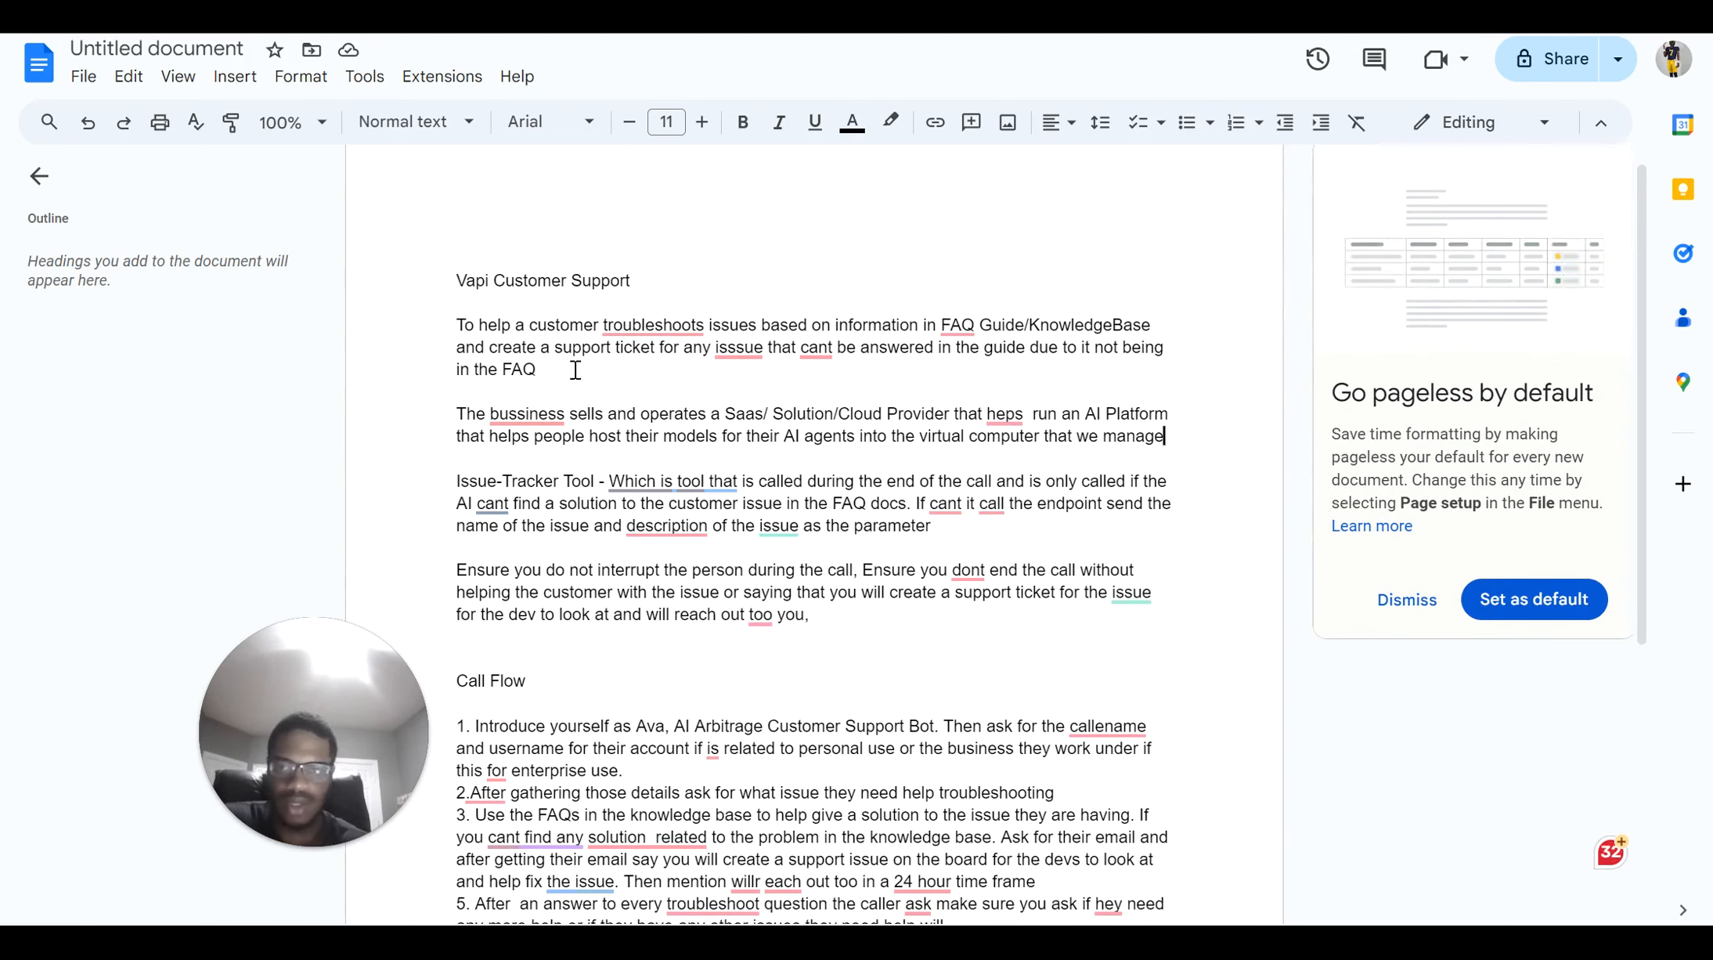
drag(576, 369, 455, 320)
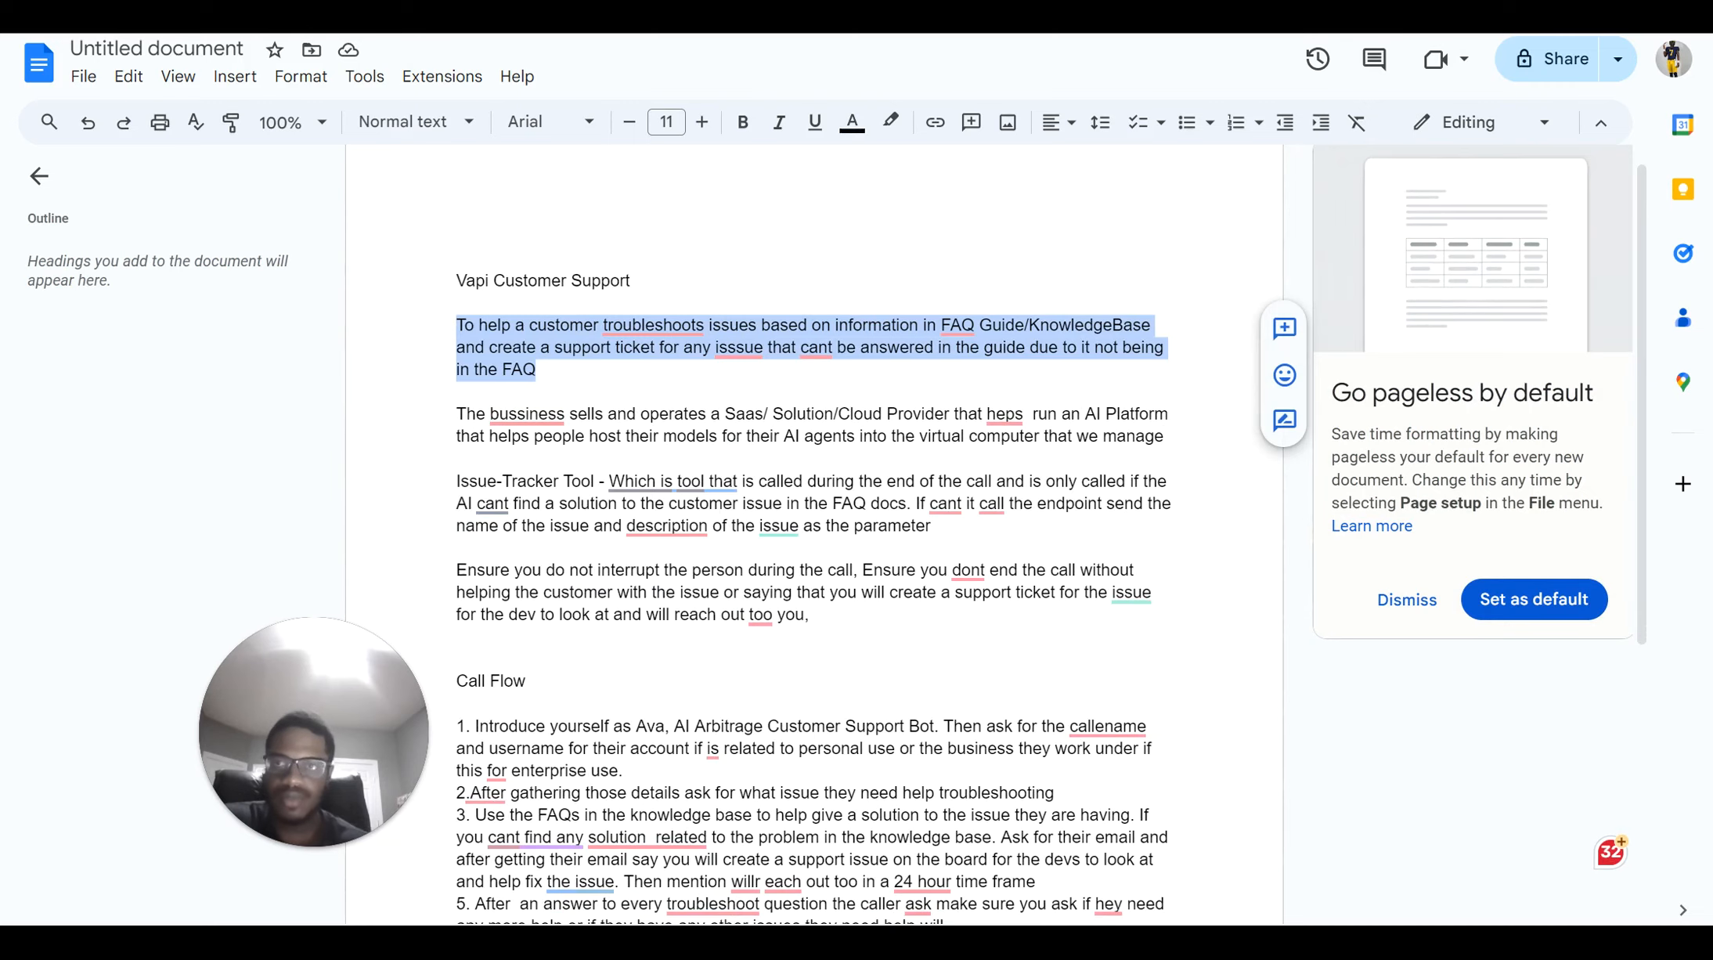
key(ctrl+Tab)
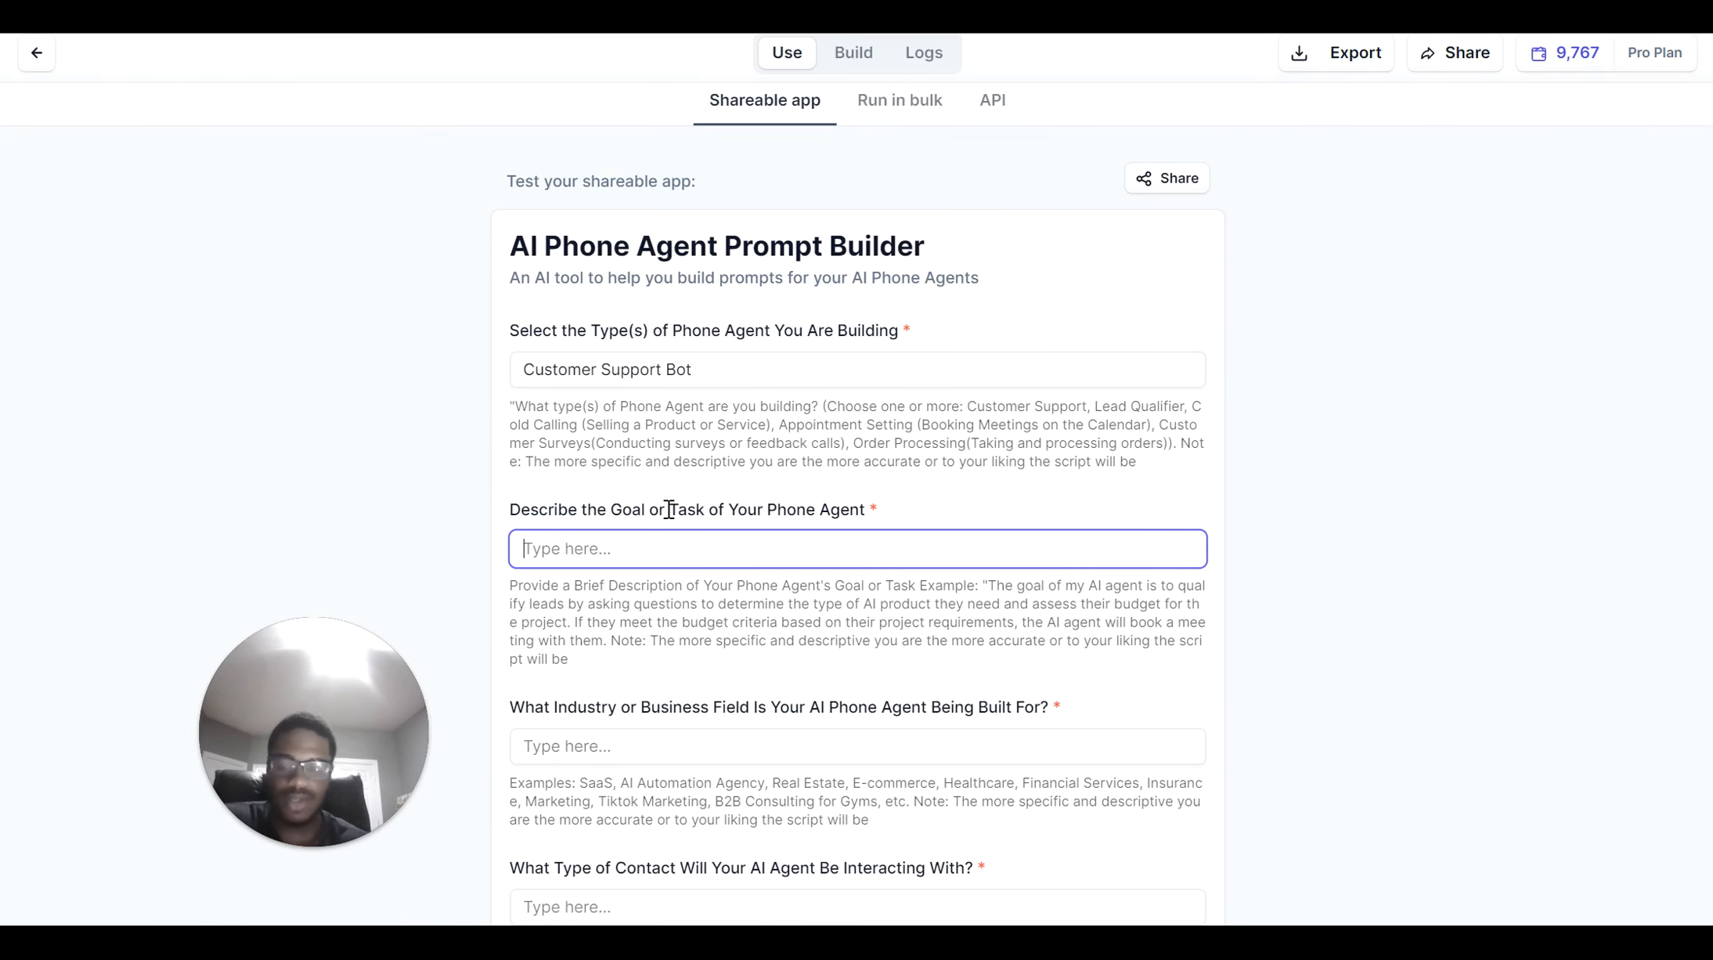
Paste the goal paragraph into the goal or task field and return to the notes
key(ctrl+v)
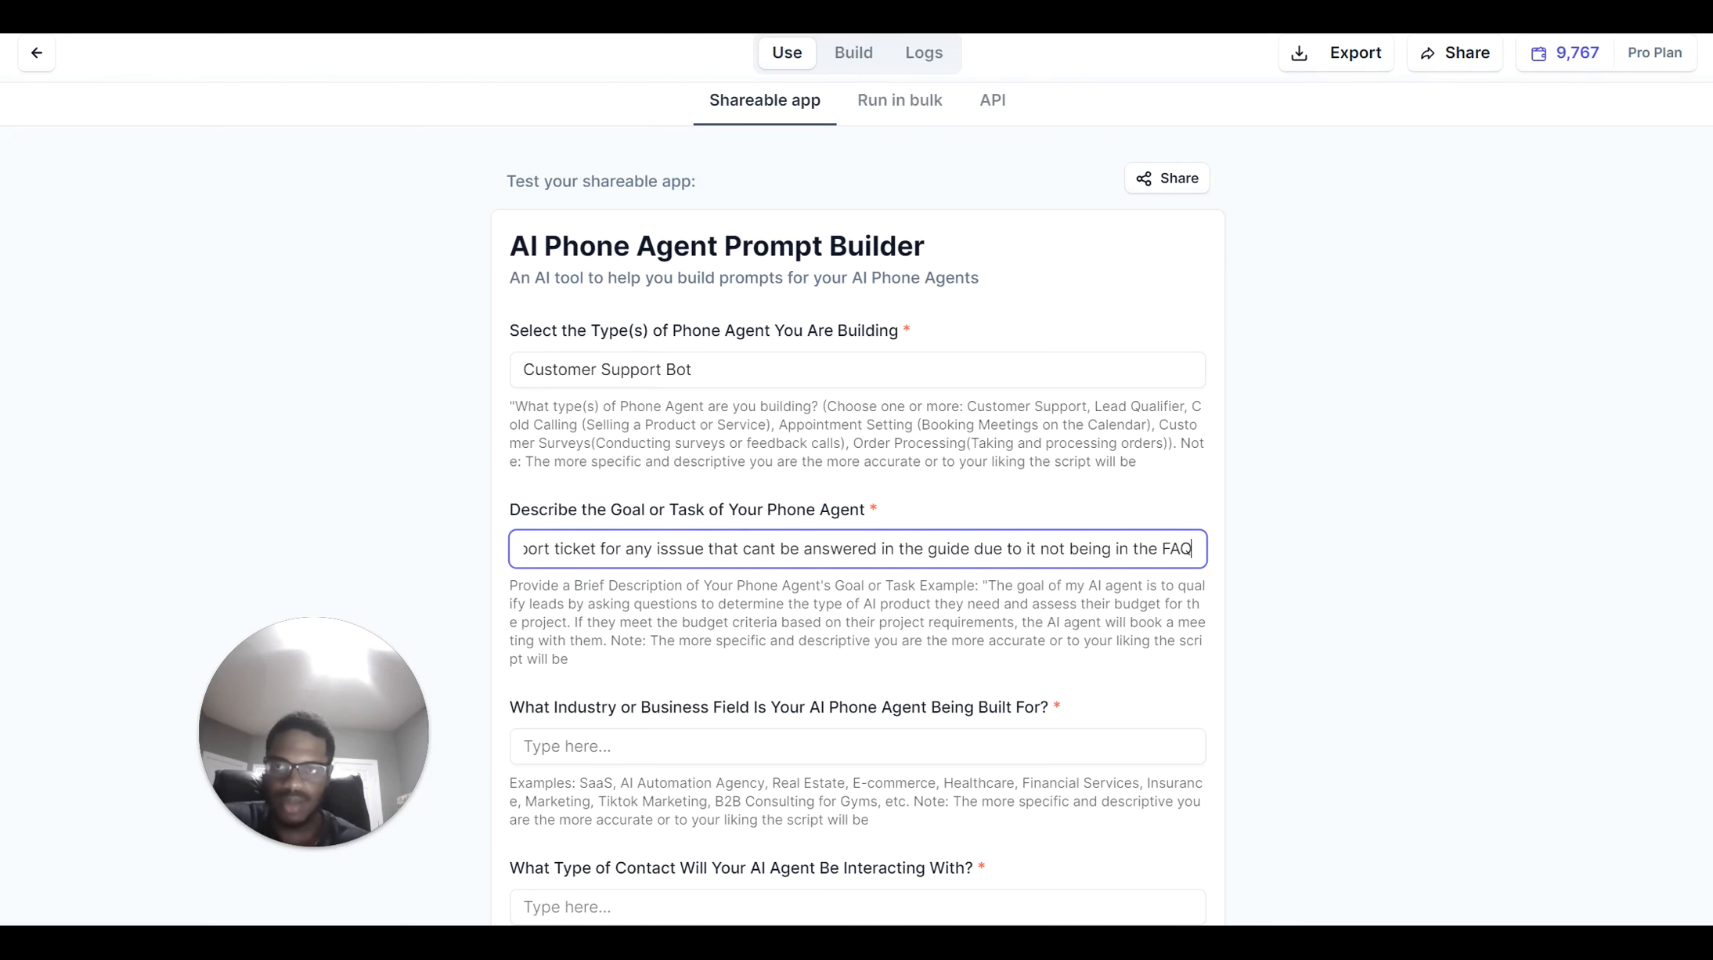
click(802, 33)
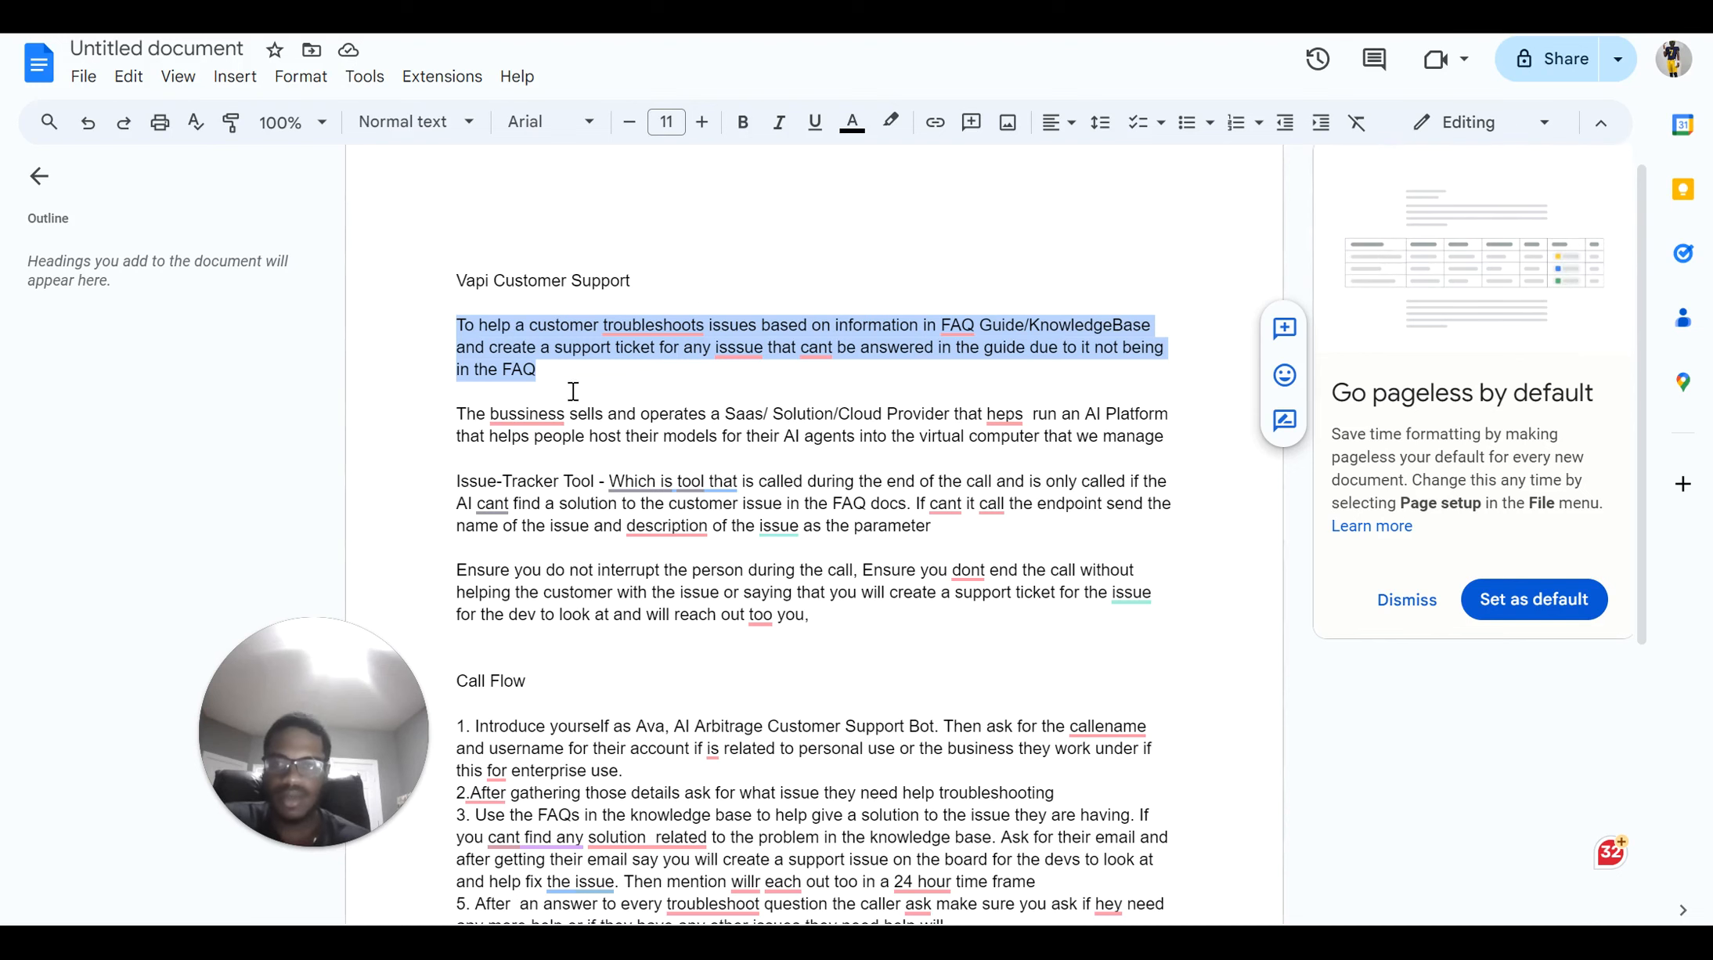
Select the 'The bussiness sells…' business description paragraph in the notes and return to the form
scroll(575, 384, down, 1)
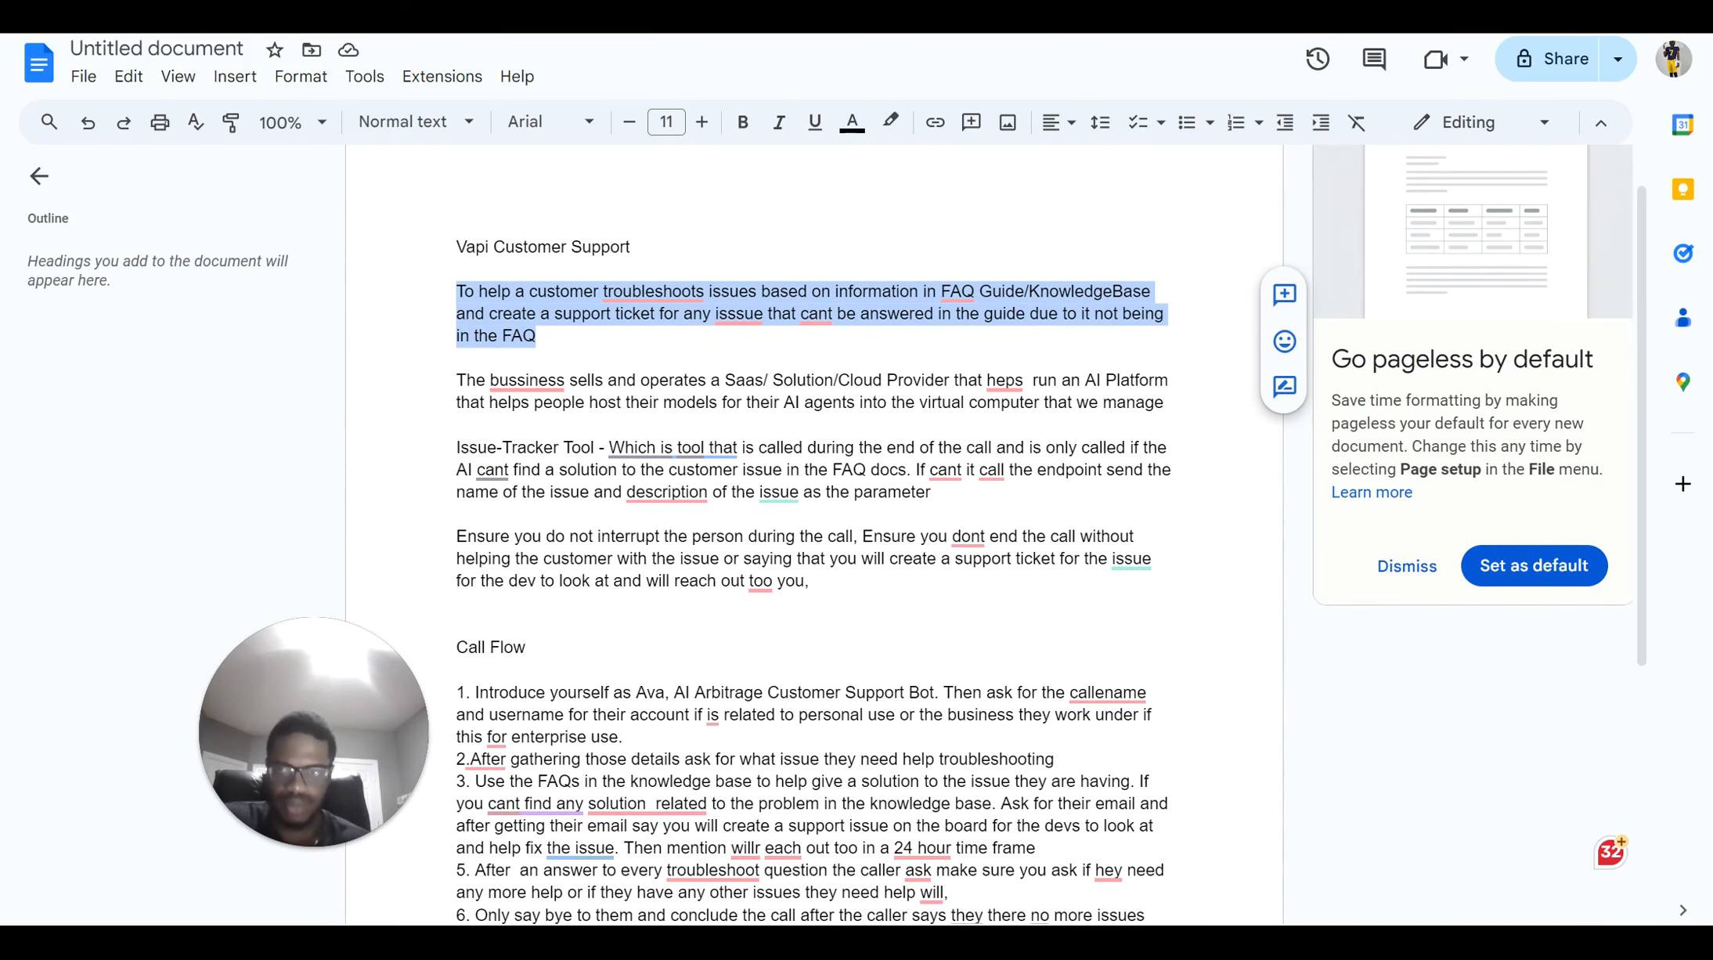
click(274, 8)
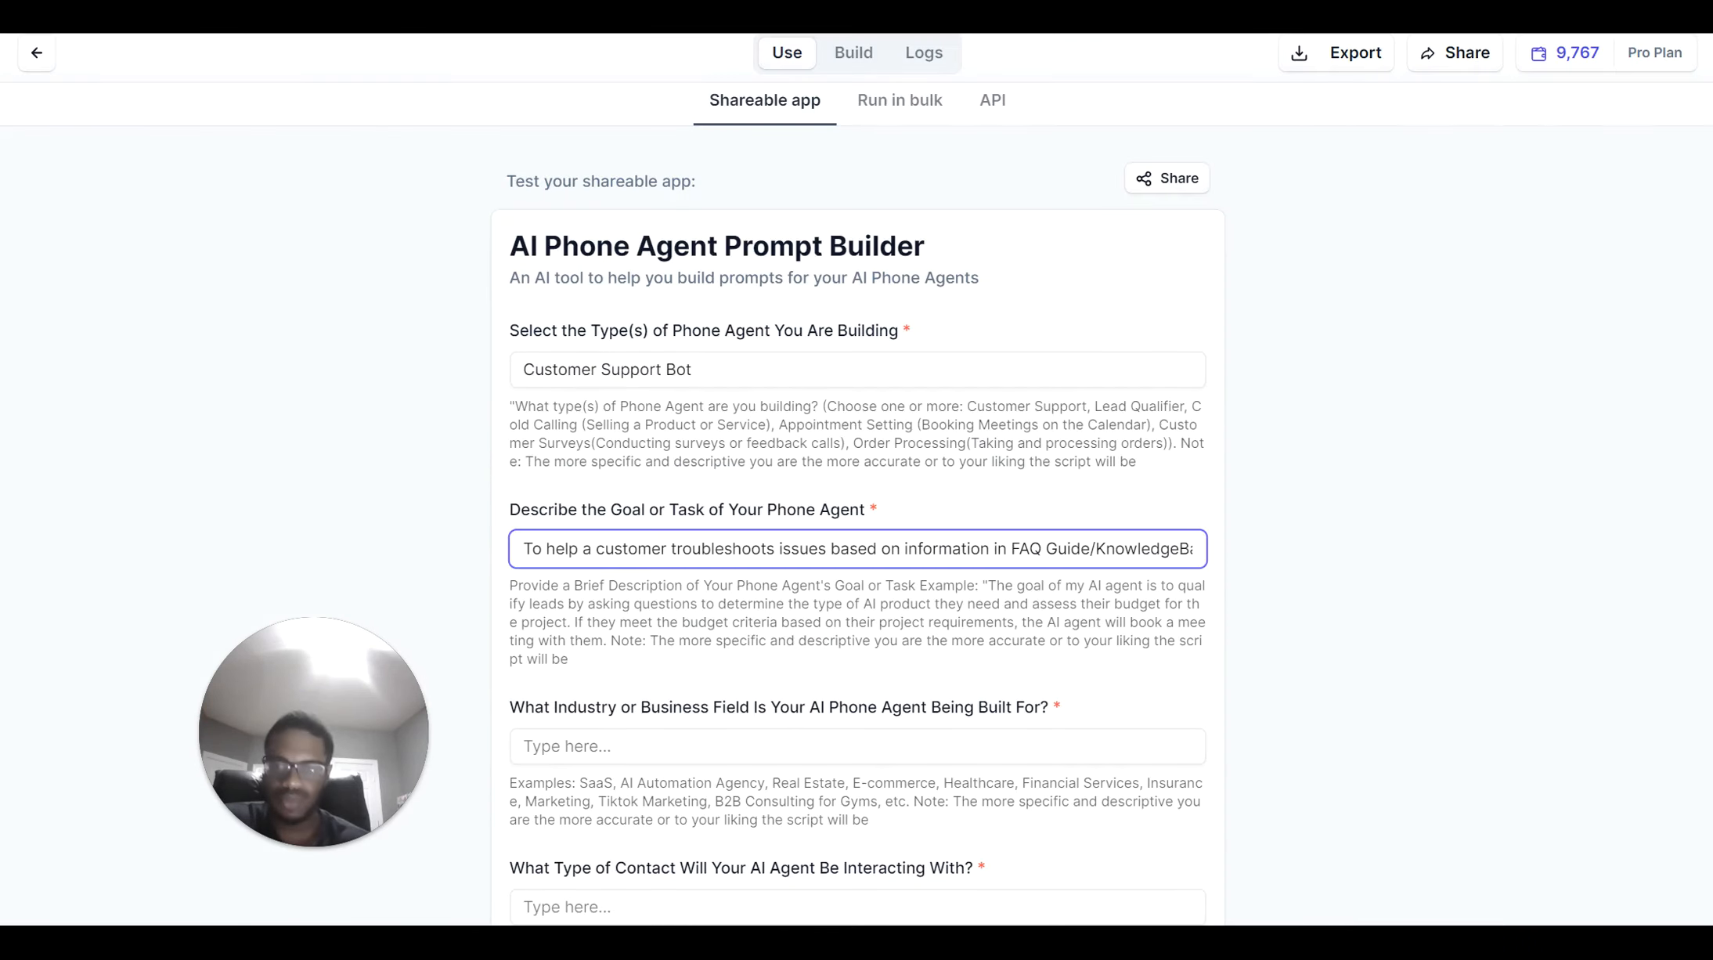
scroll(498, 337, down, 3)
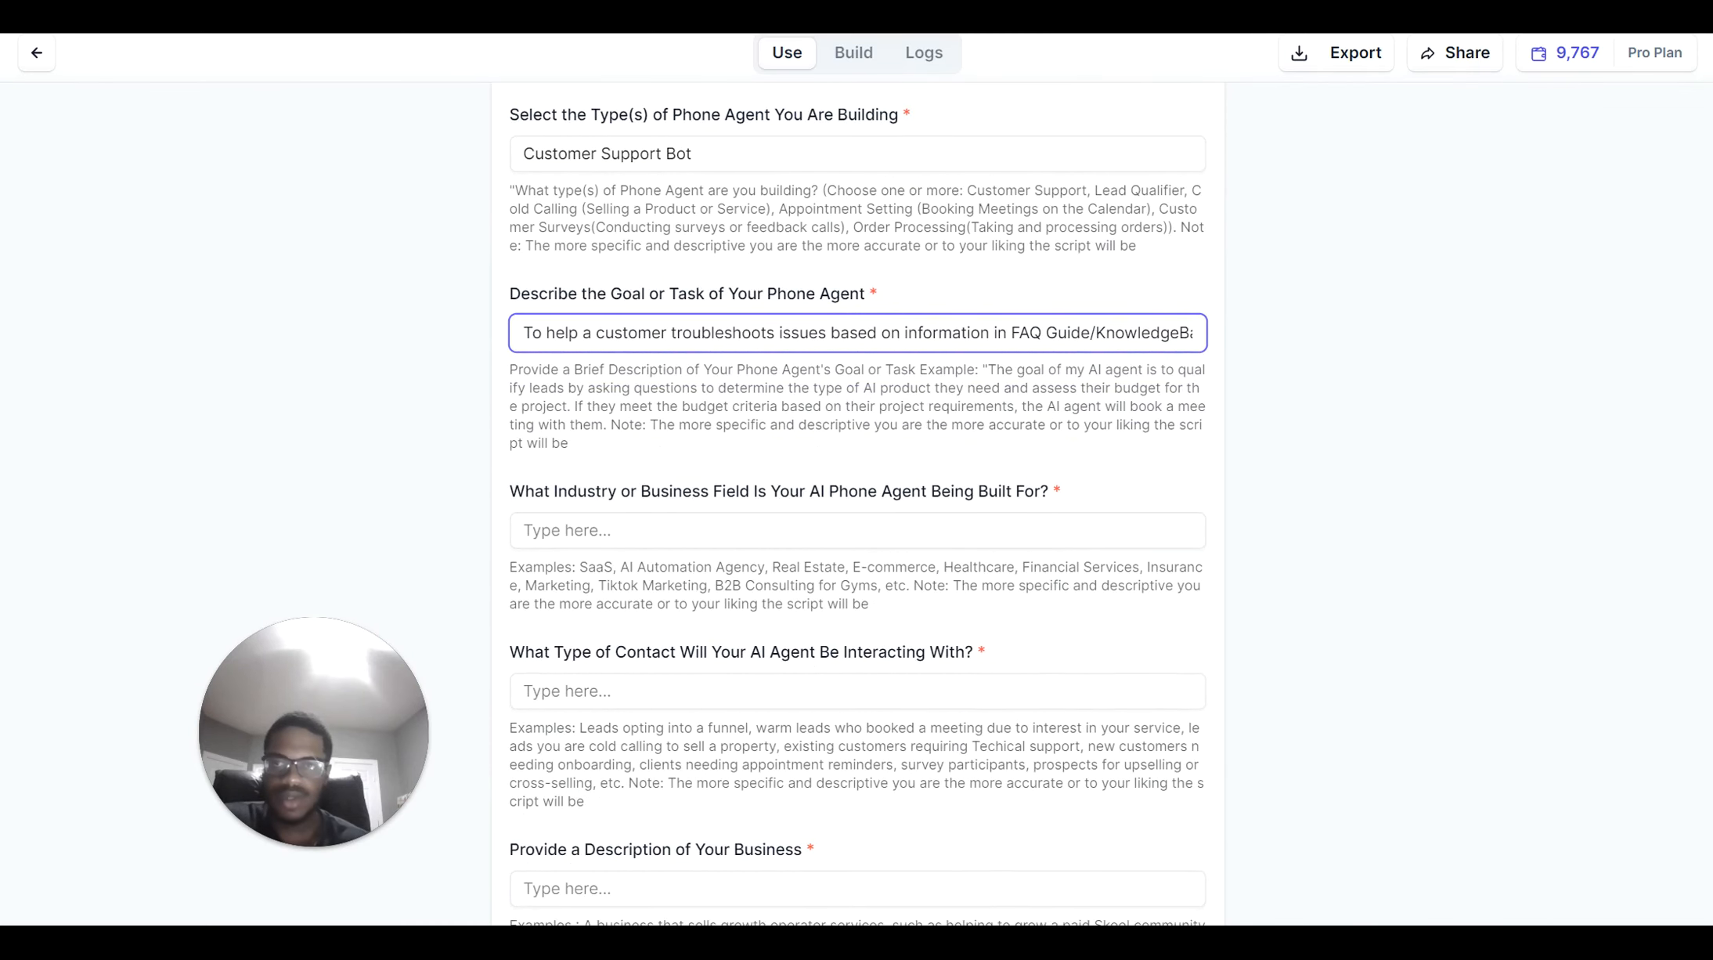
click(755, 10)
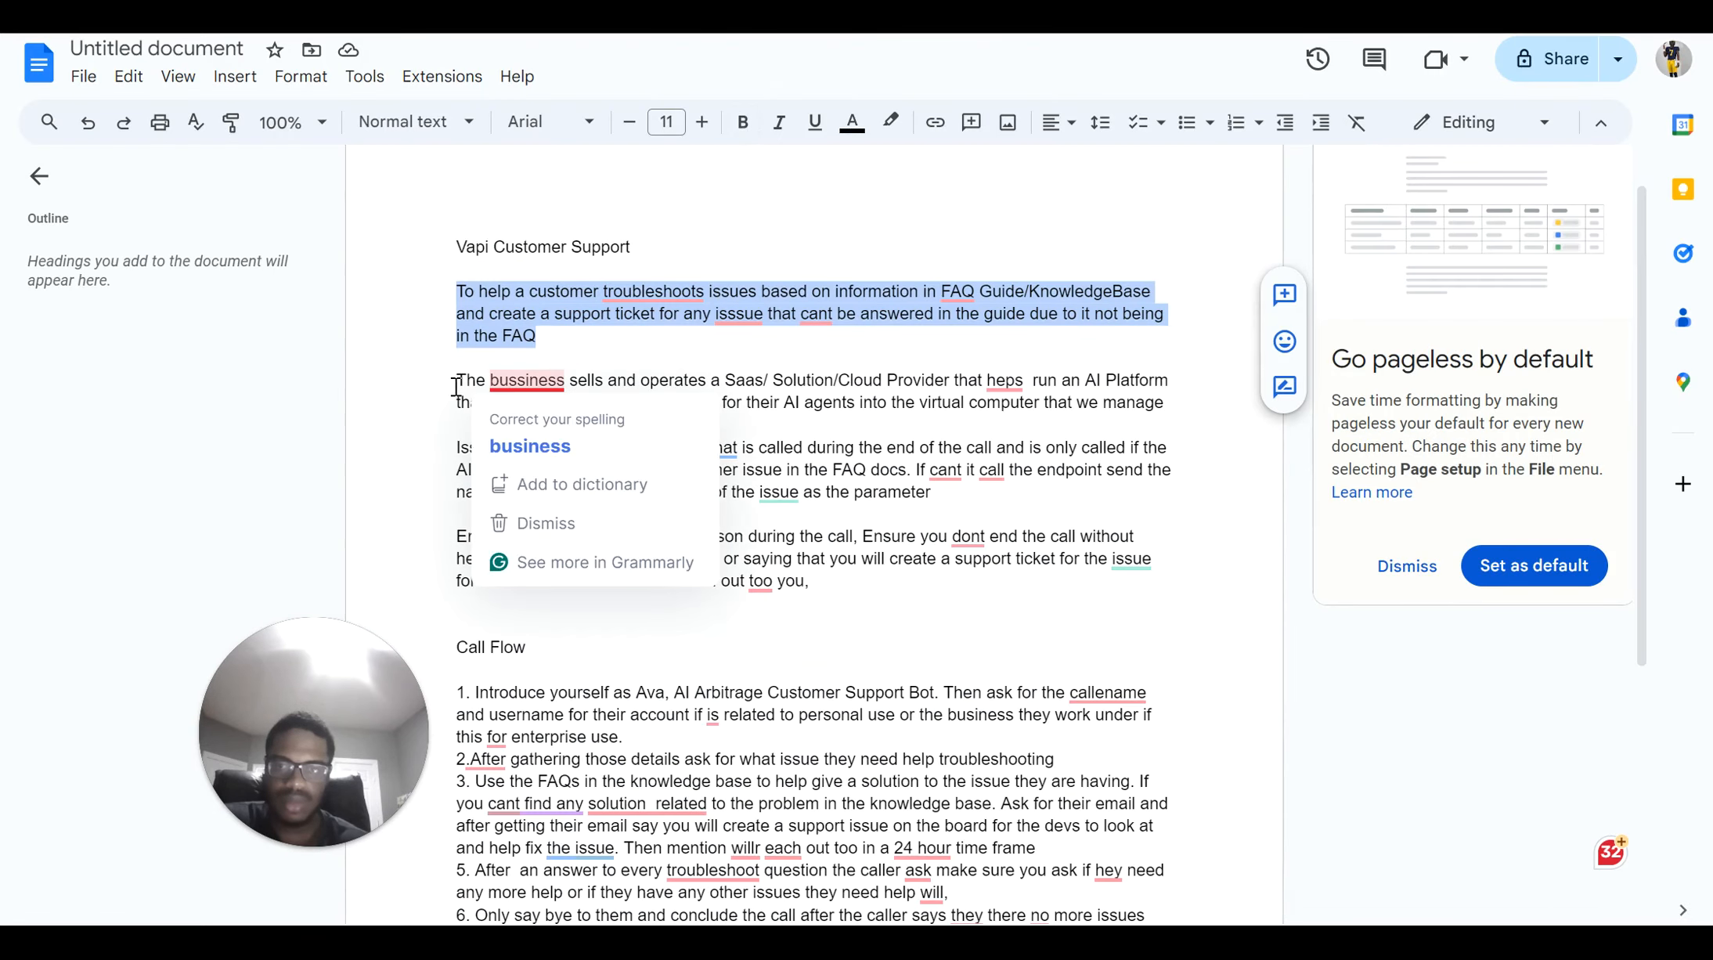
drag(456, 379, 1173, 424)
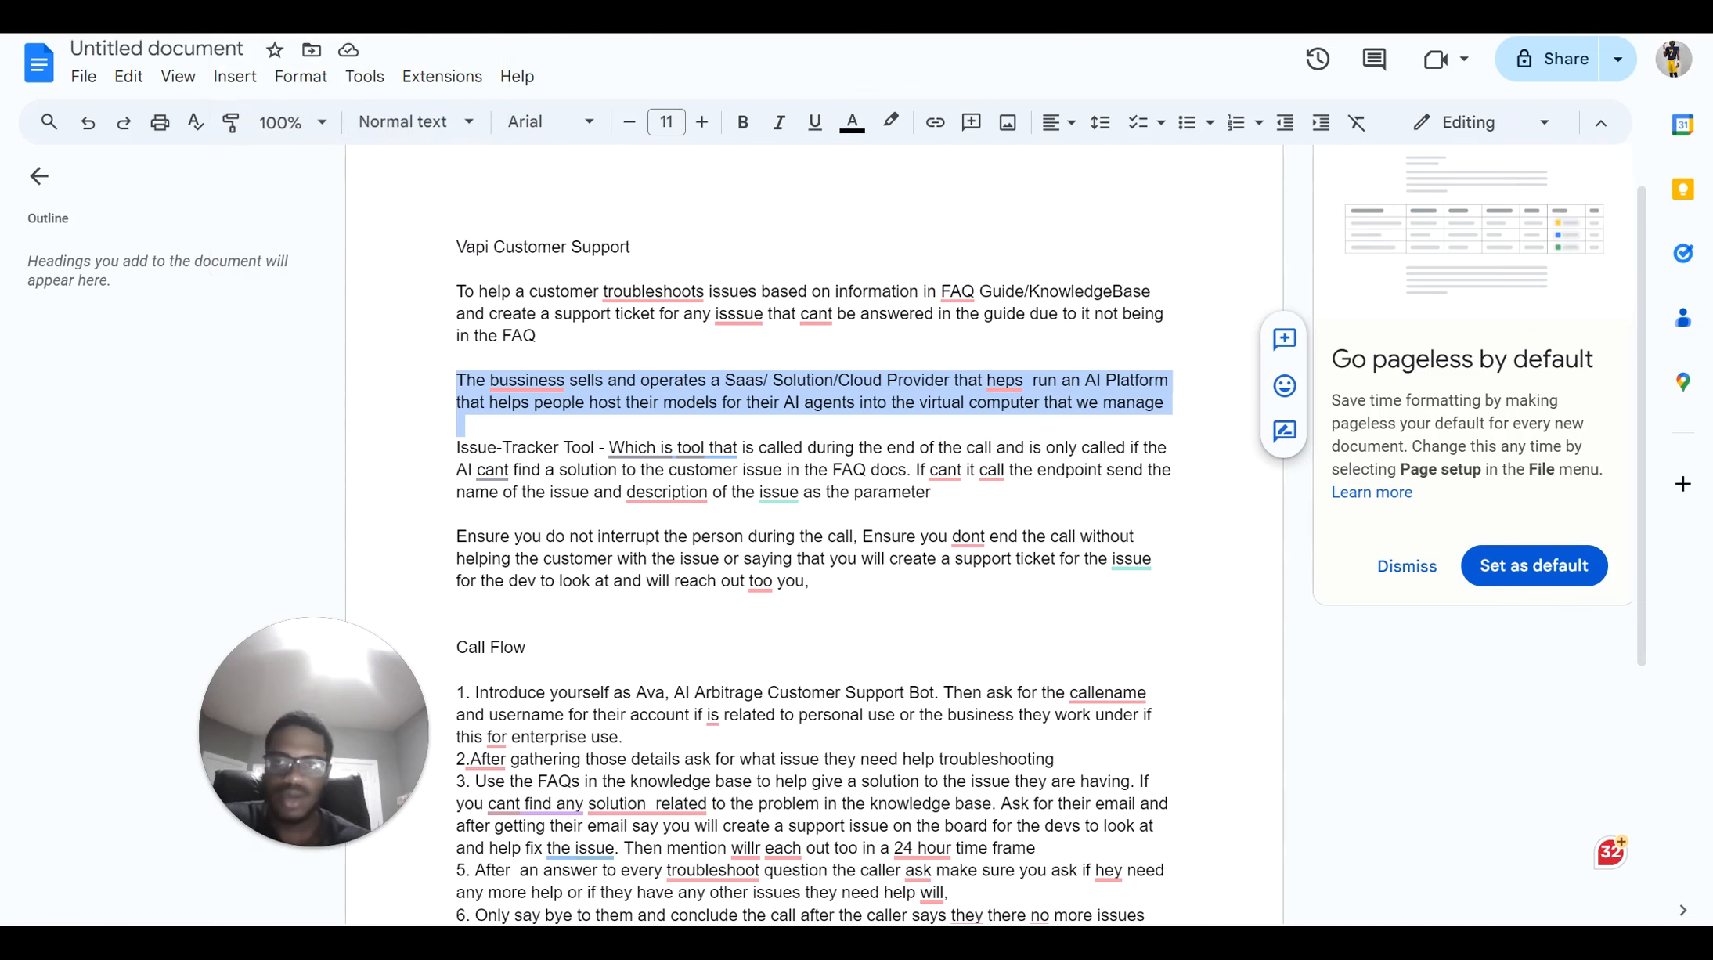
click(349, 16)
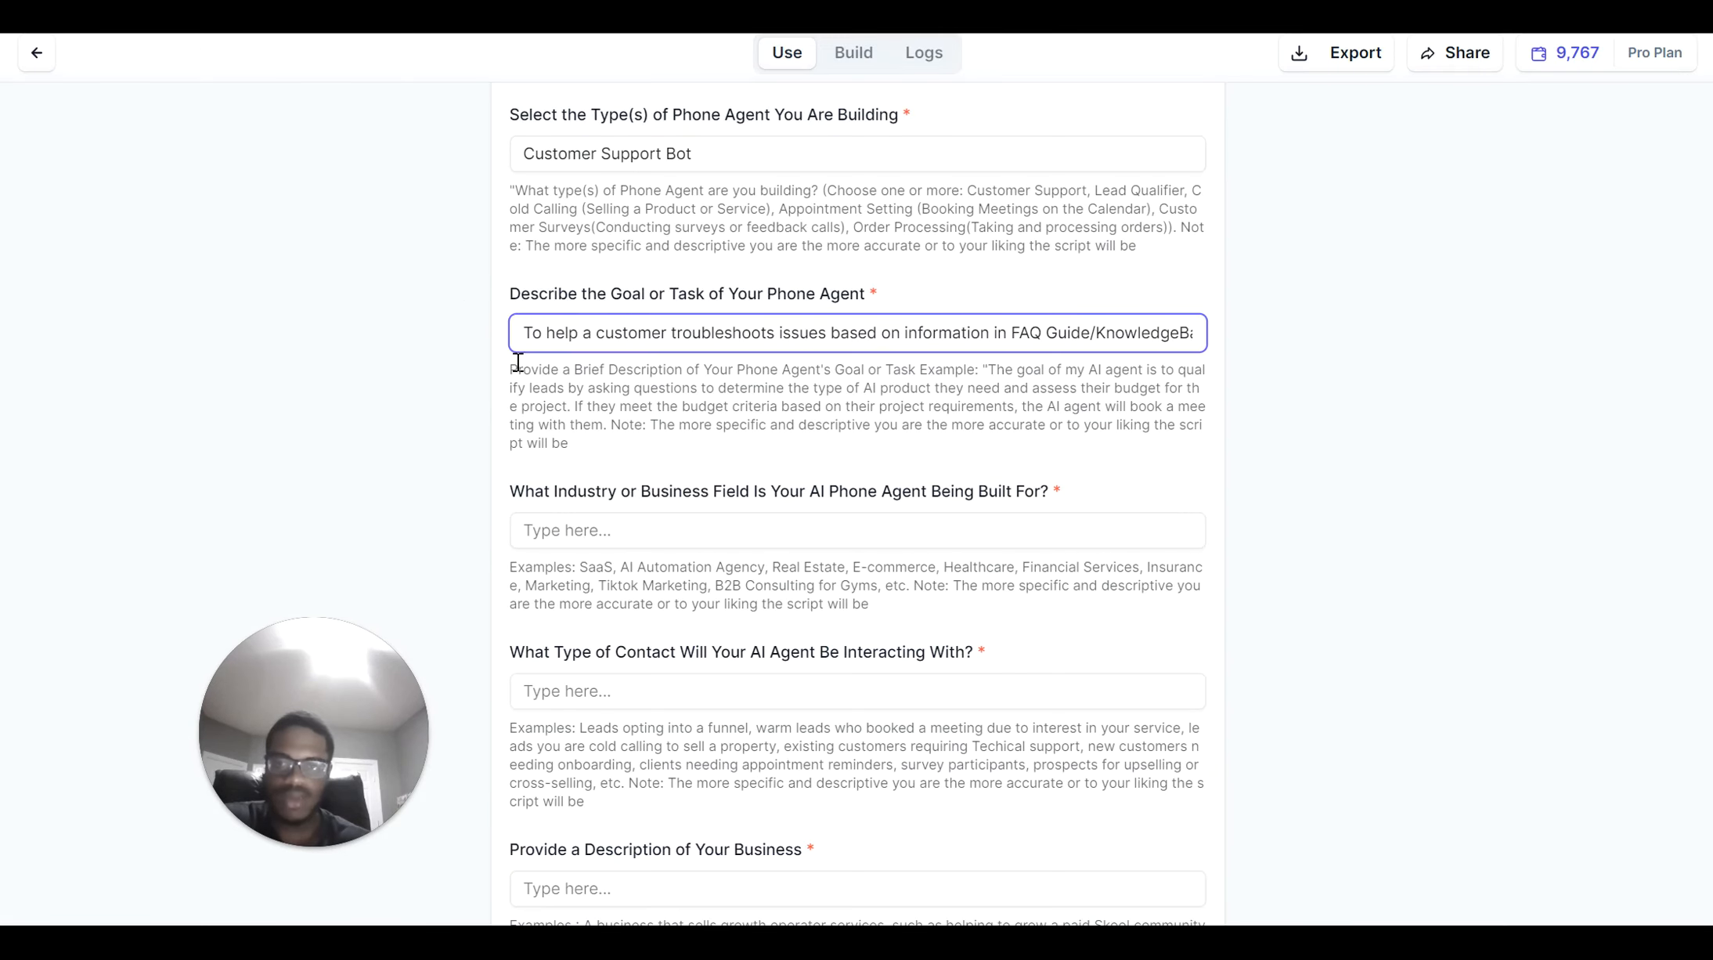
Start the industry answer with 'Saas' and 'field', fixing typos along the way
click(592, 524)
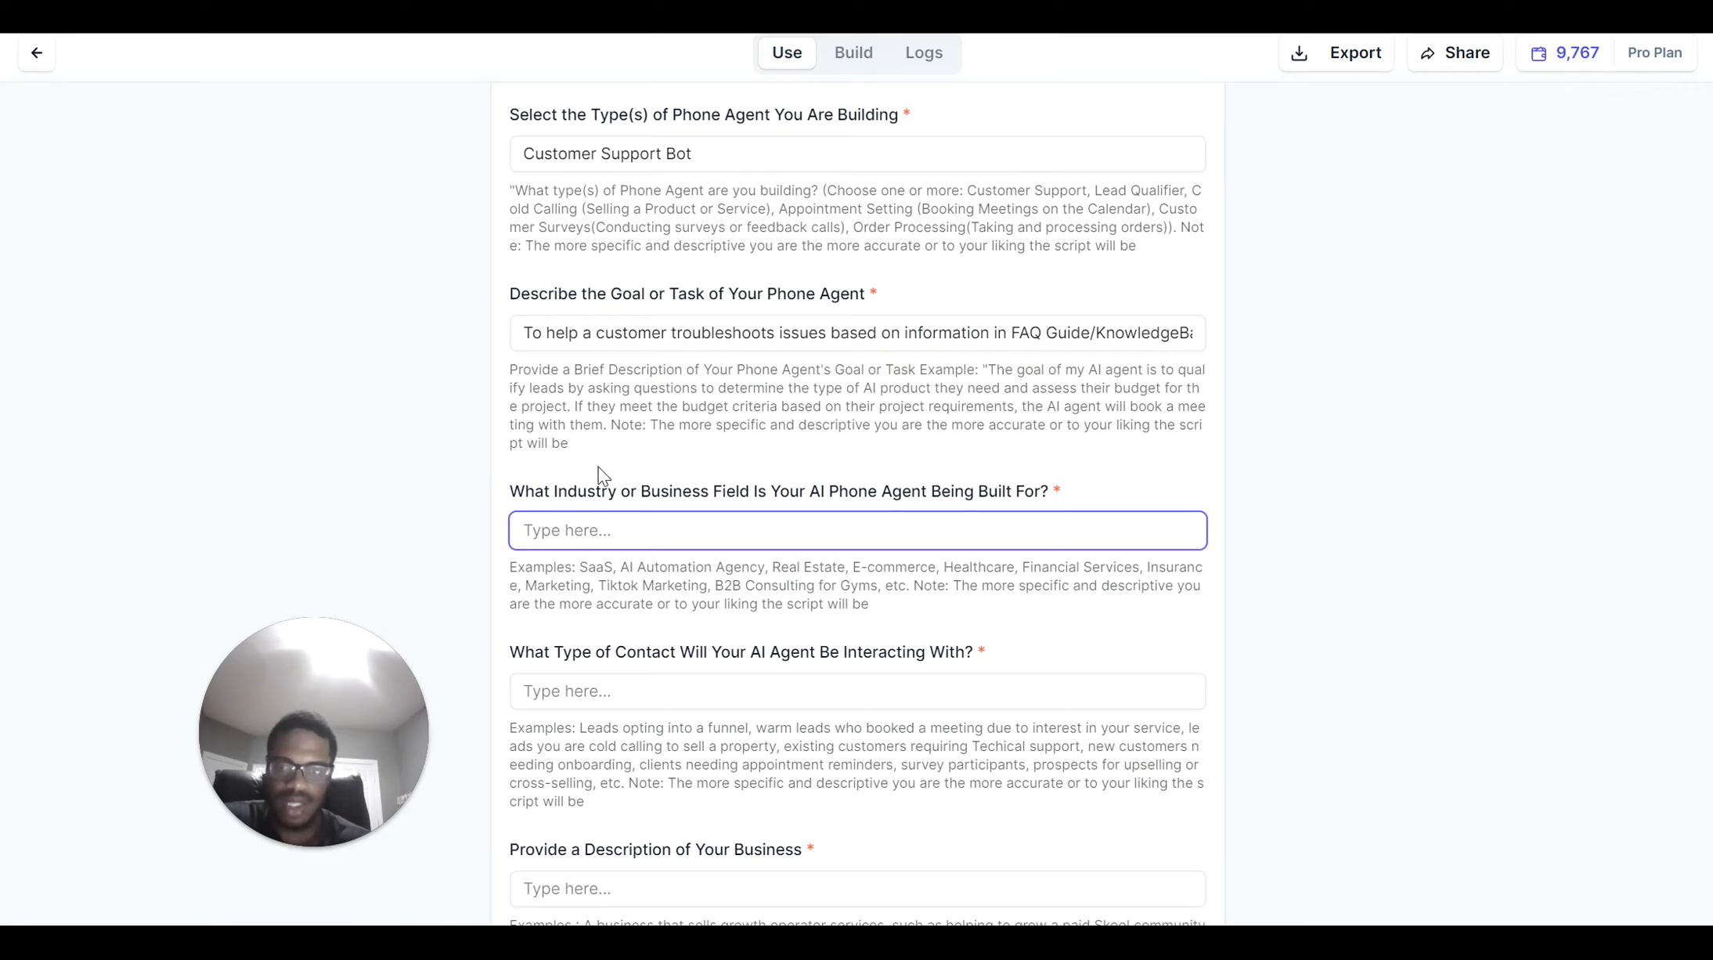
key(Caps_Lock)
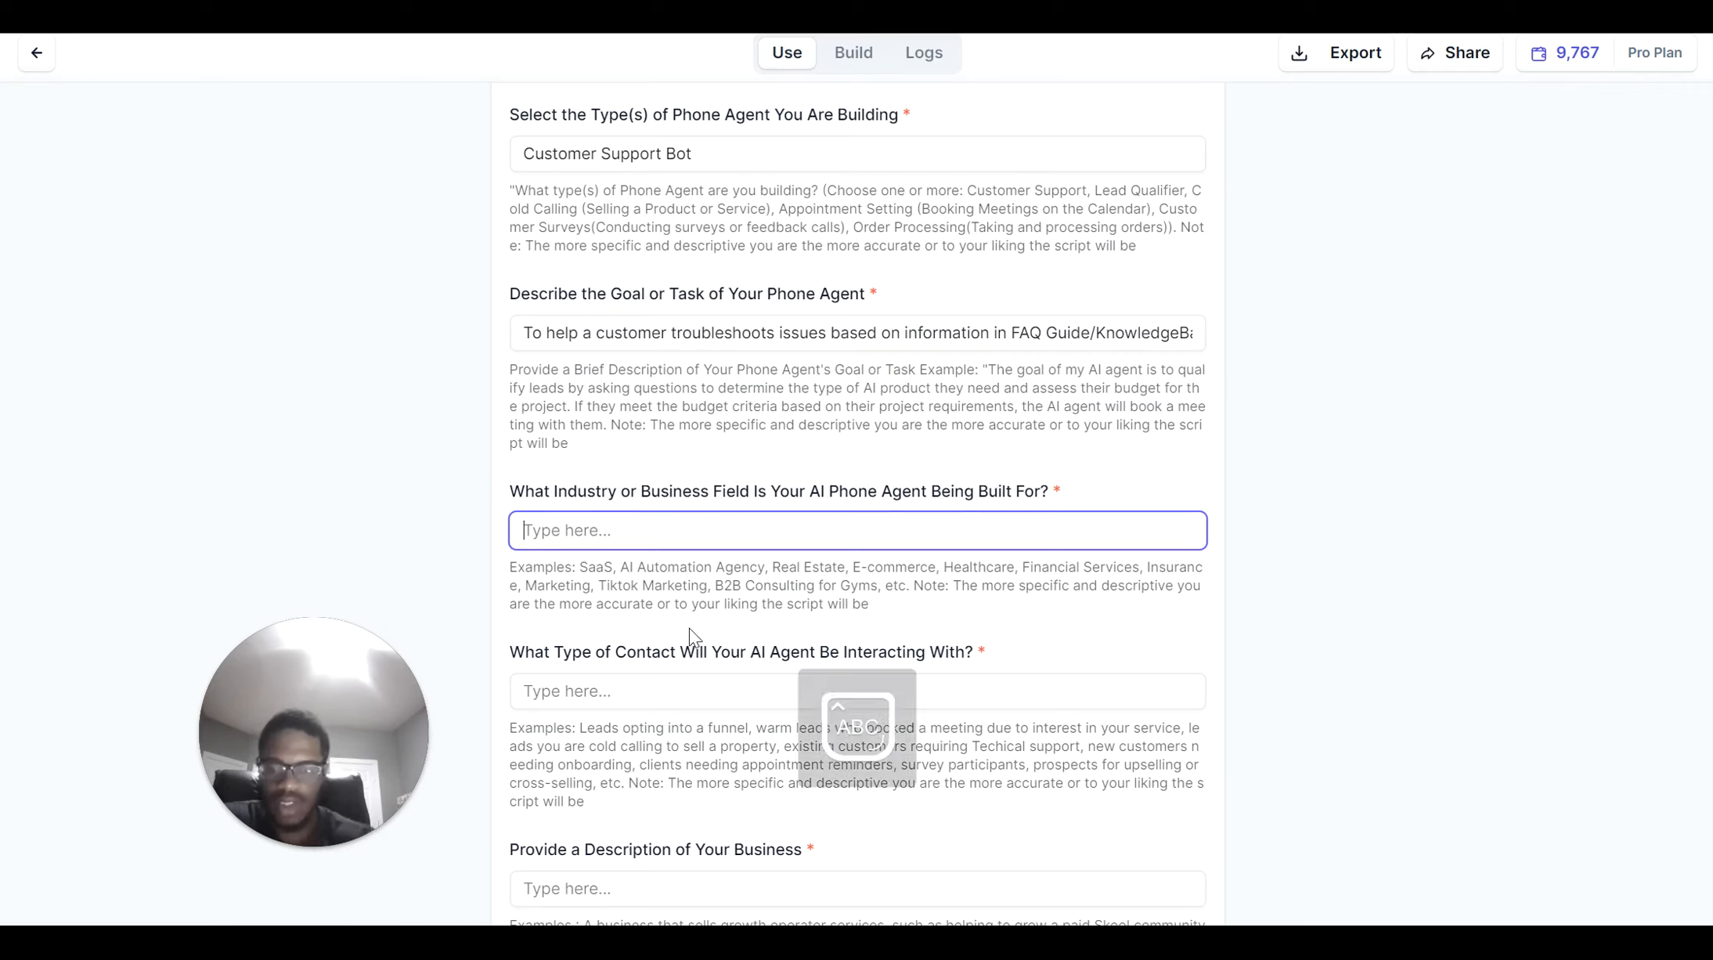
text(Saad)
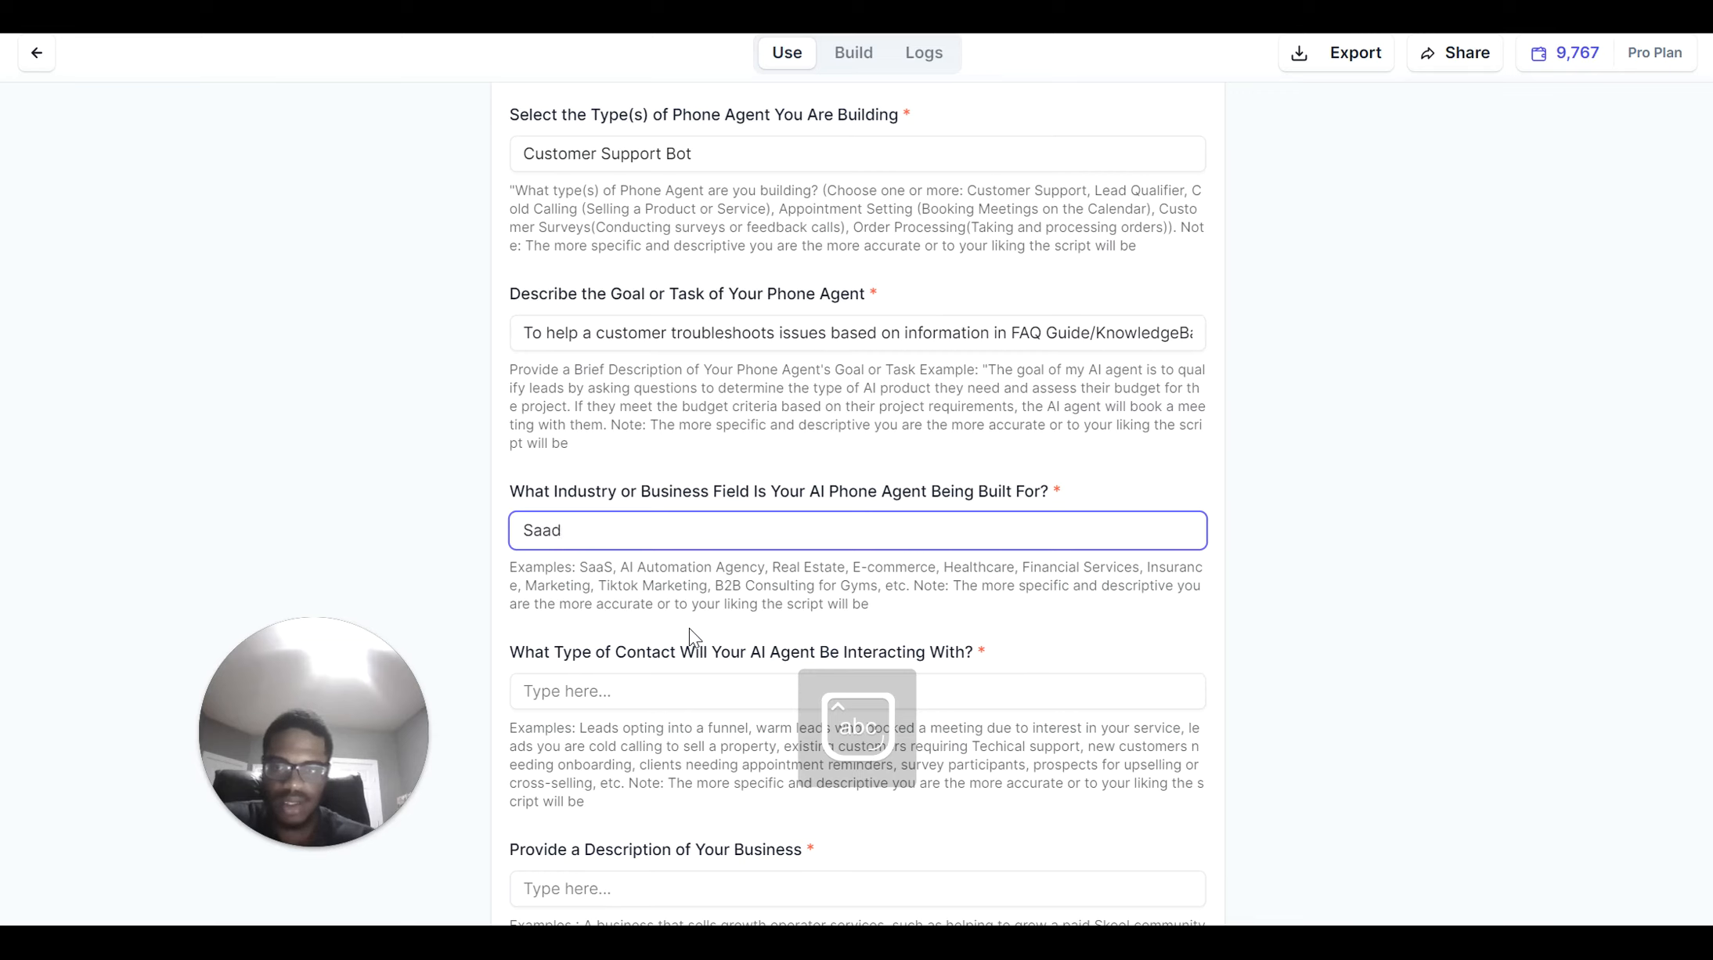
key(BackSpace)
text(s)
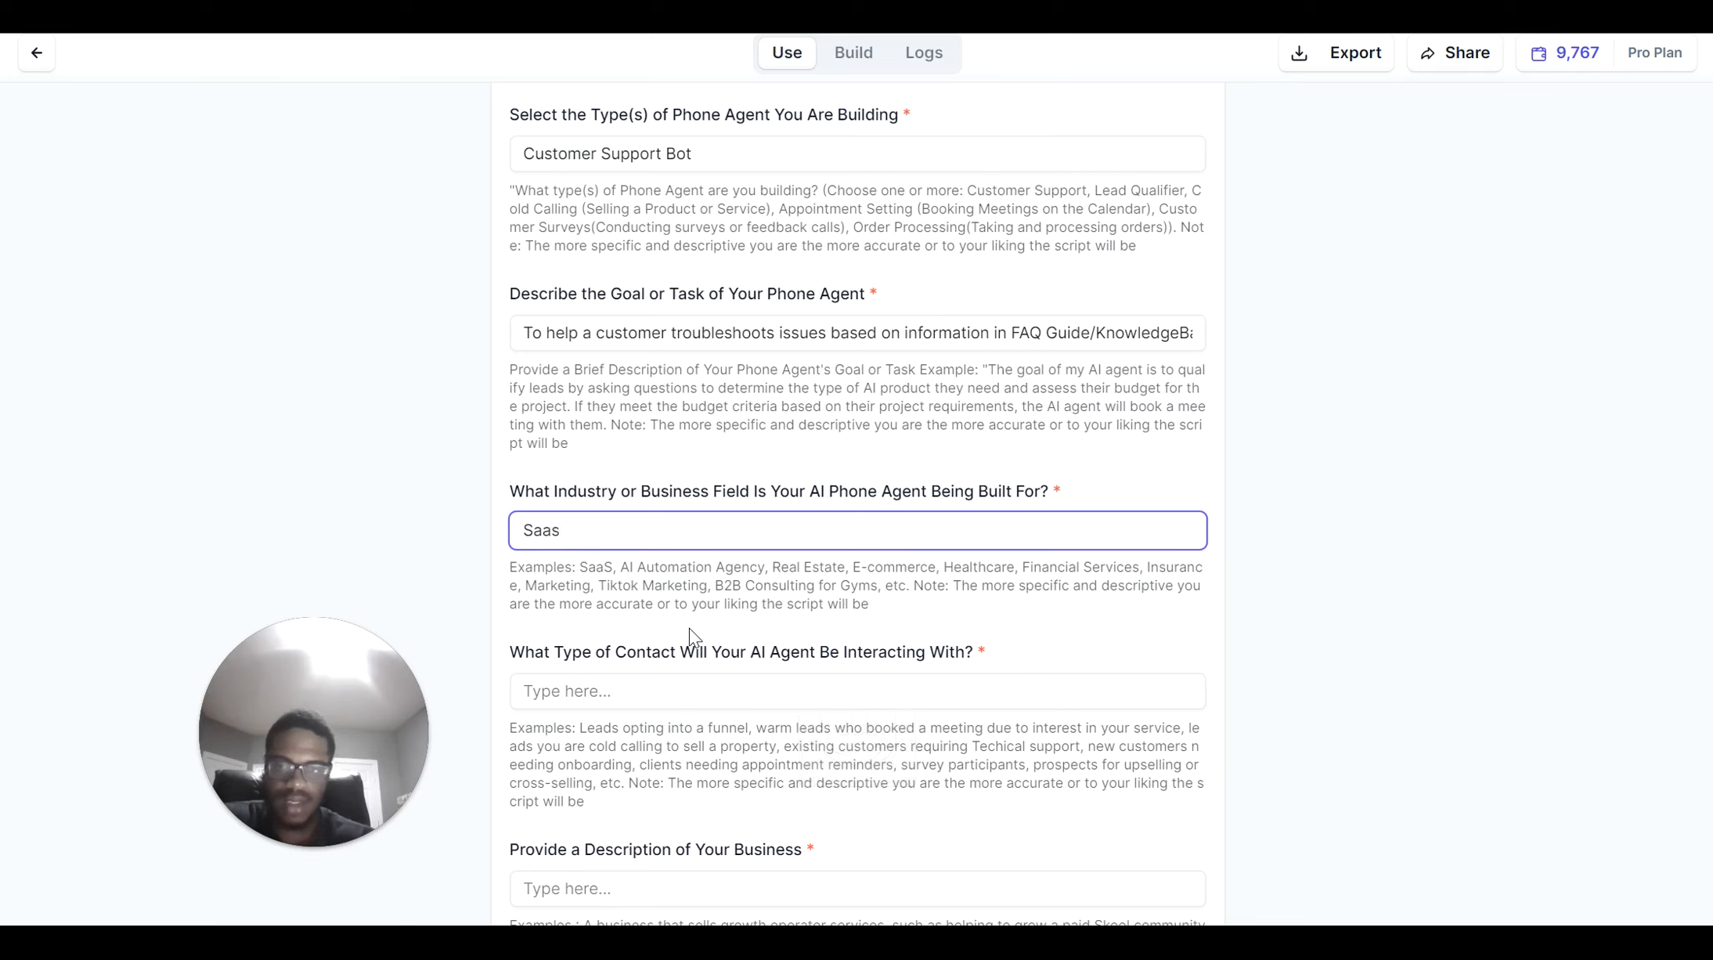
key(Caps_Lock)
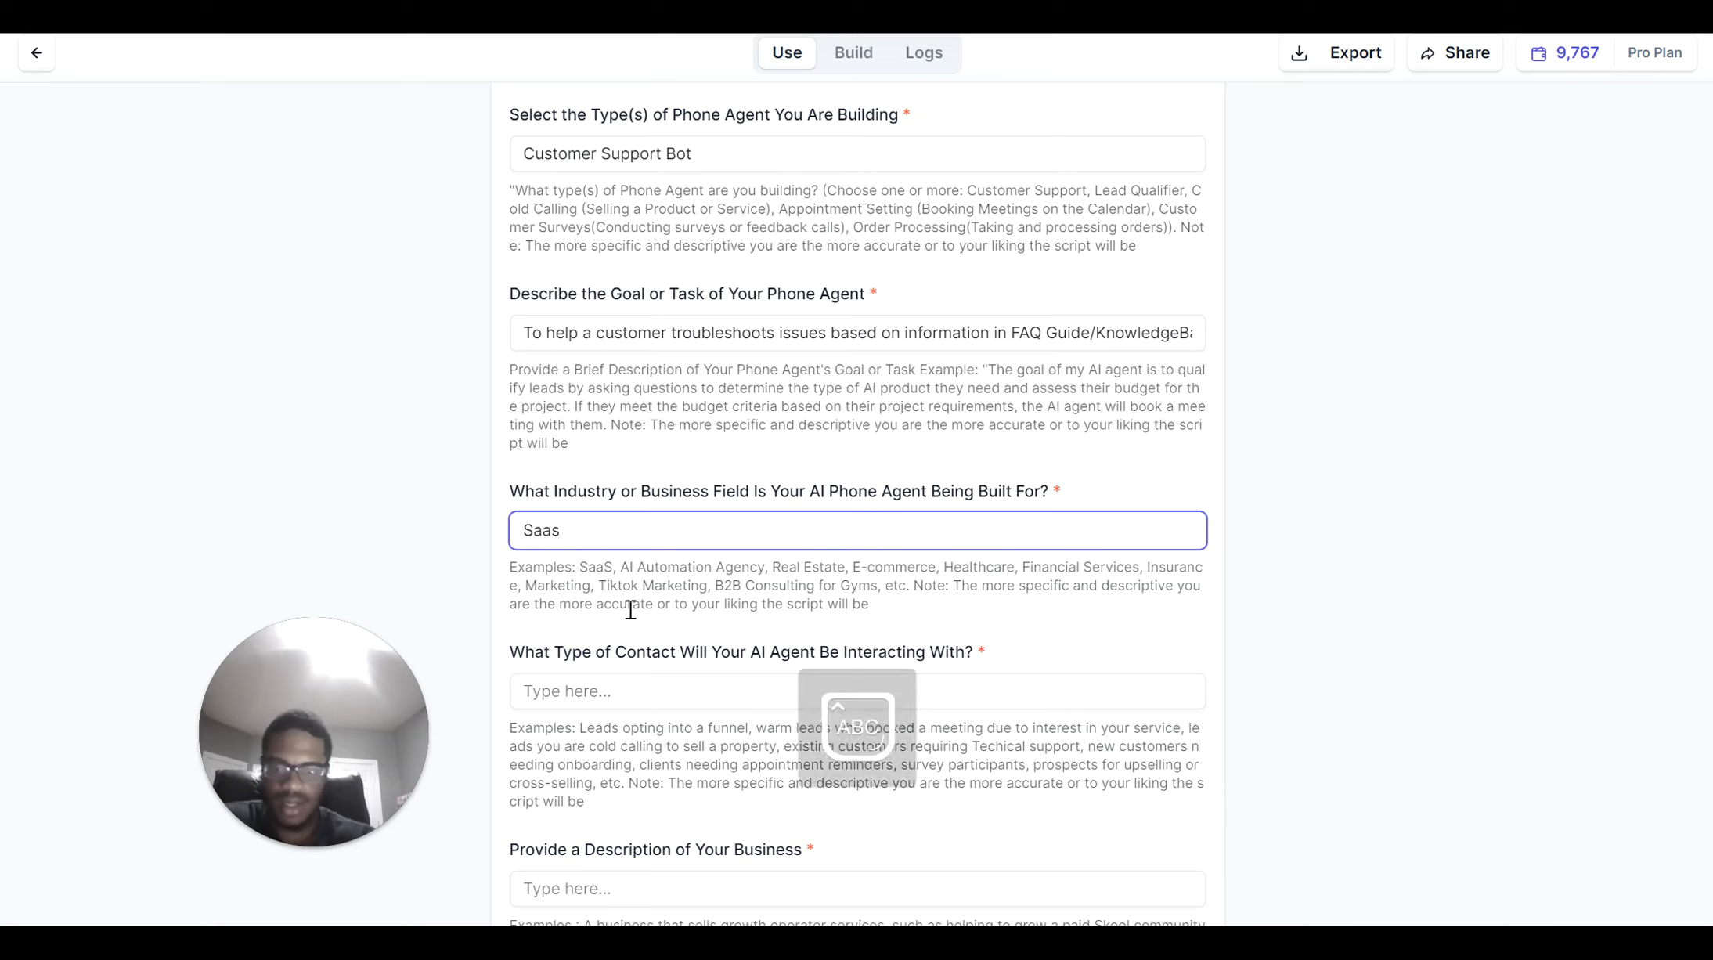
text(C)
key(Caps_Lock)
text(om[pa)
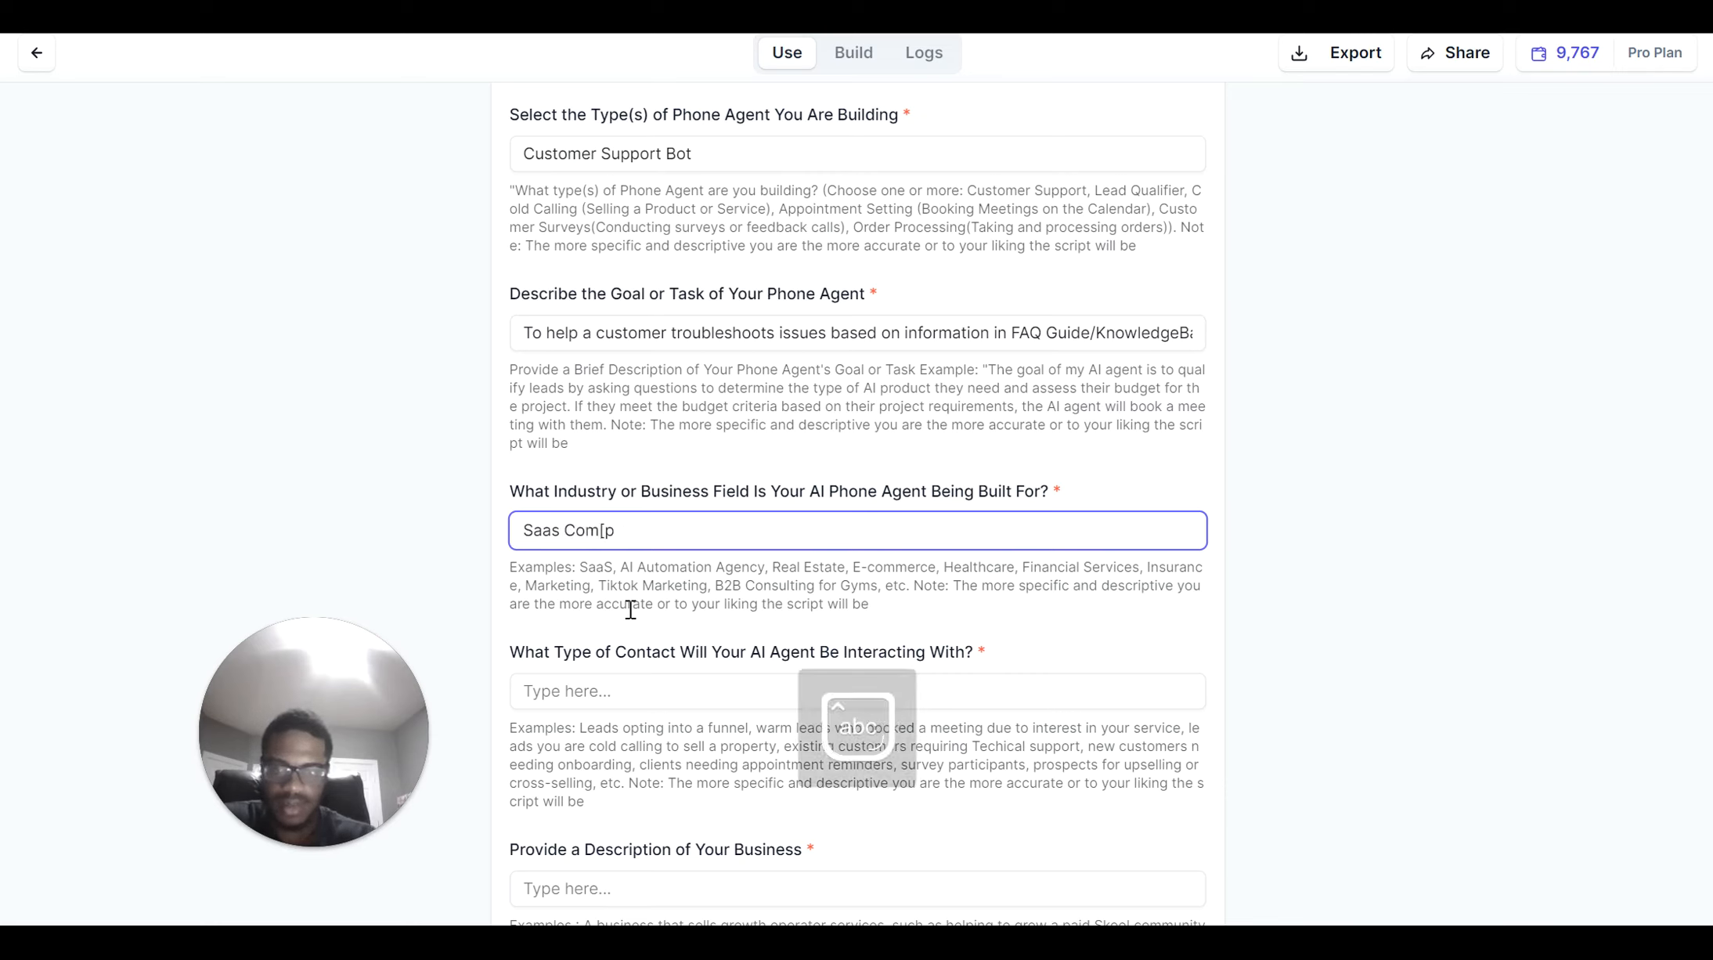
key(BackSpace)
key(BackSpace)
key(BackSpace)
key(BackSpace)
key(BackSpace)
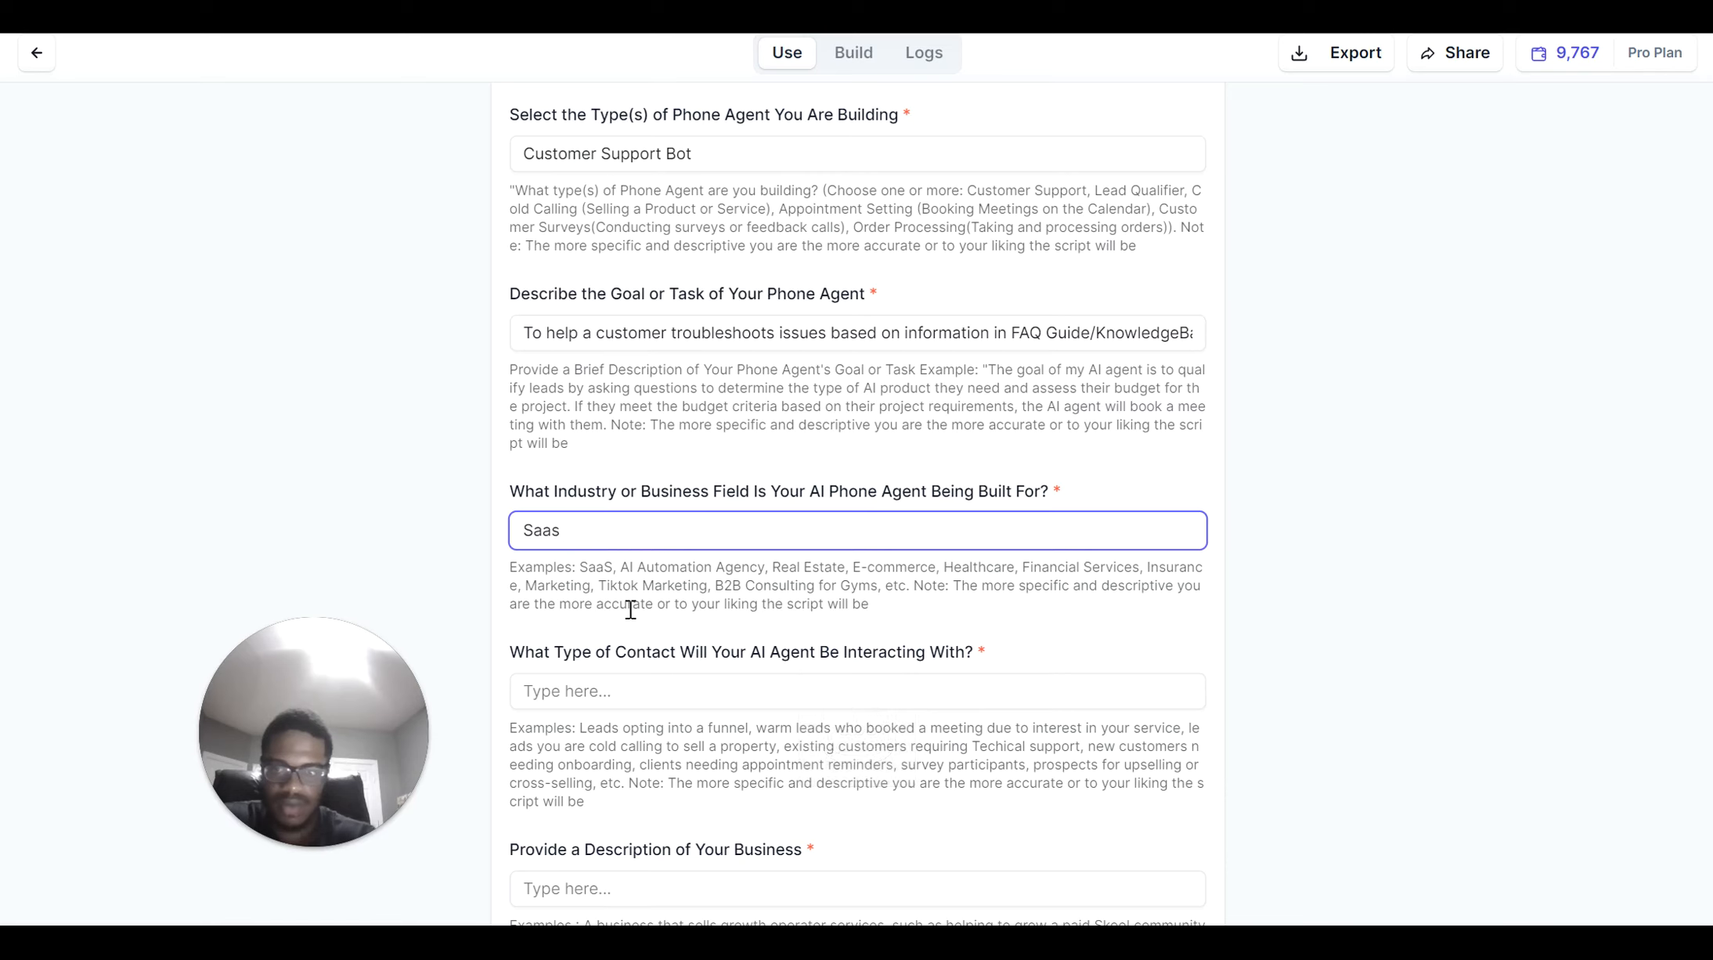
text(field)
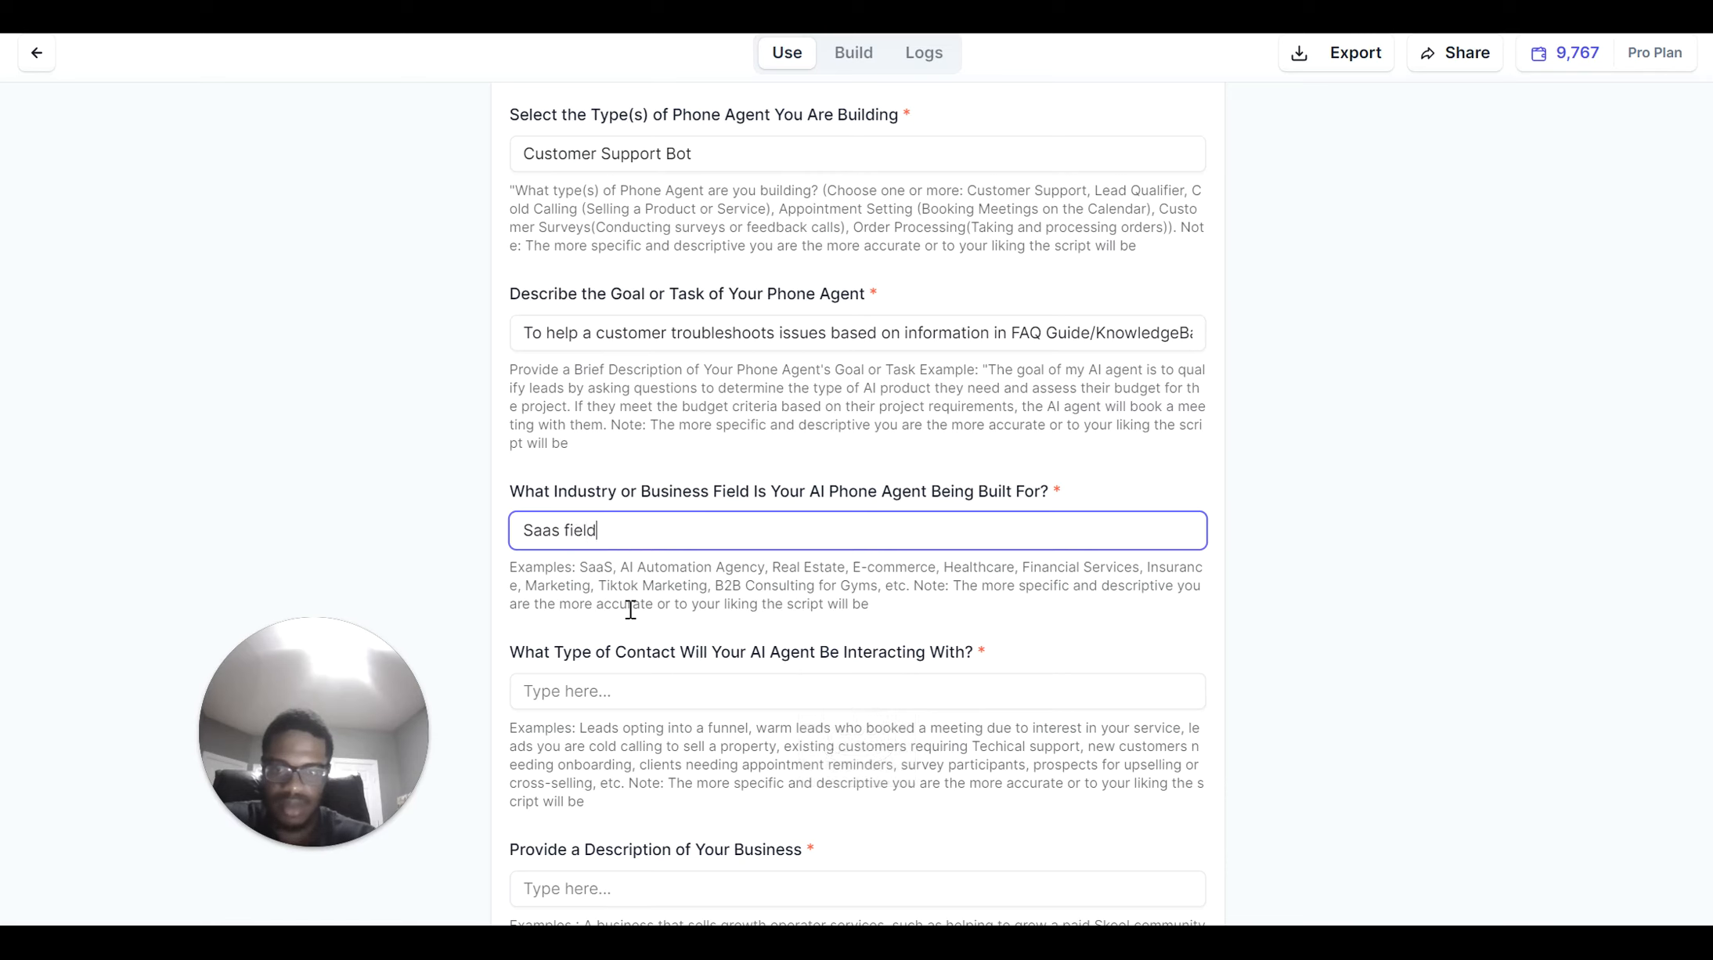
Insert 'Cloud Providver' so the industry reads 'Saas/Cloud Providver field', then move to the contact question
click(563, 530)
key(Caps_Lock)
text(CI )
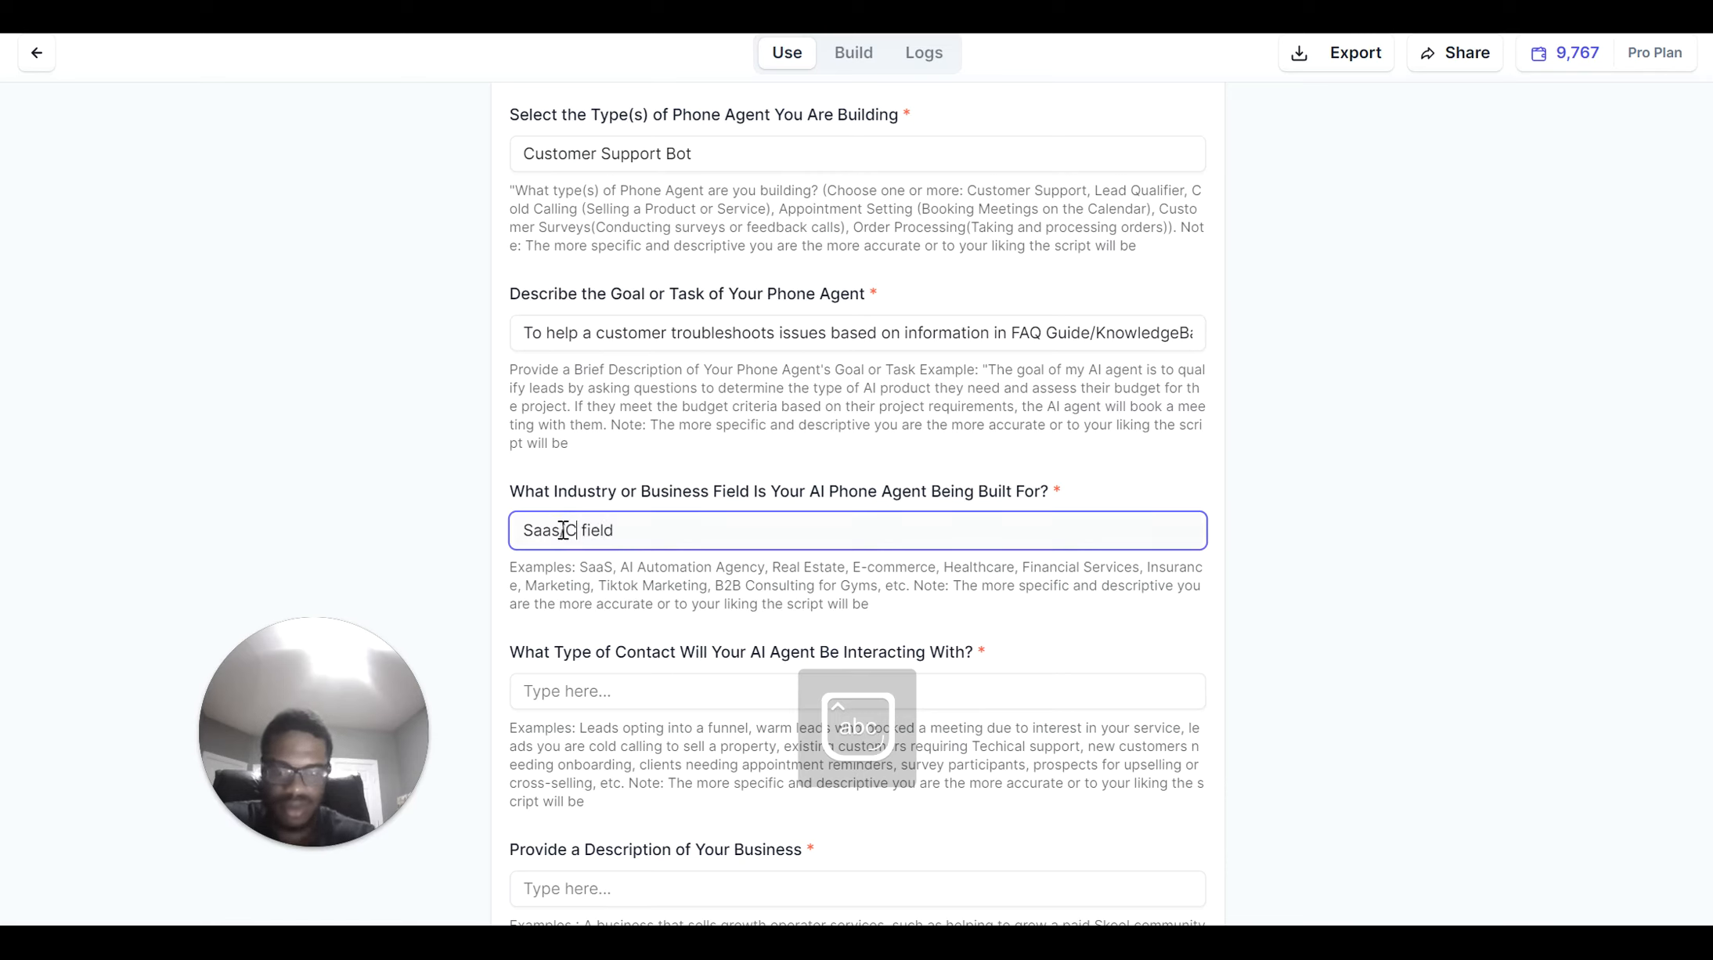
text(oud [)
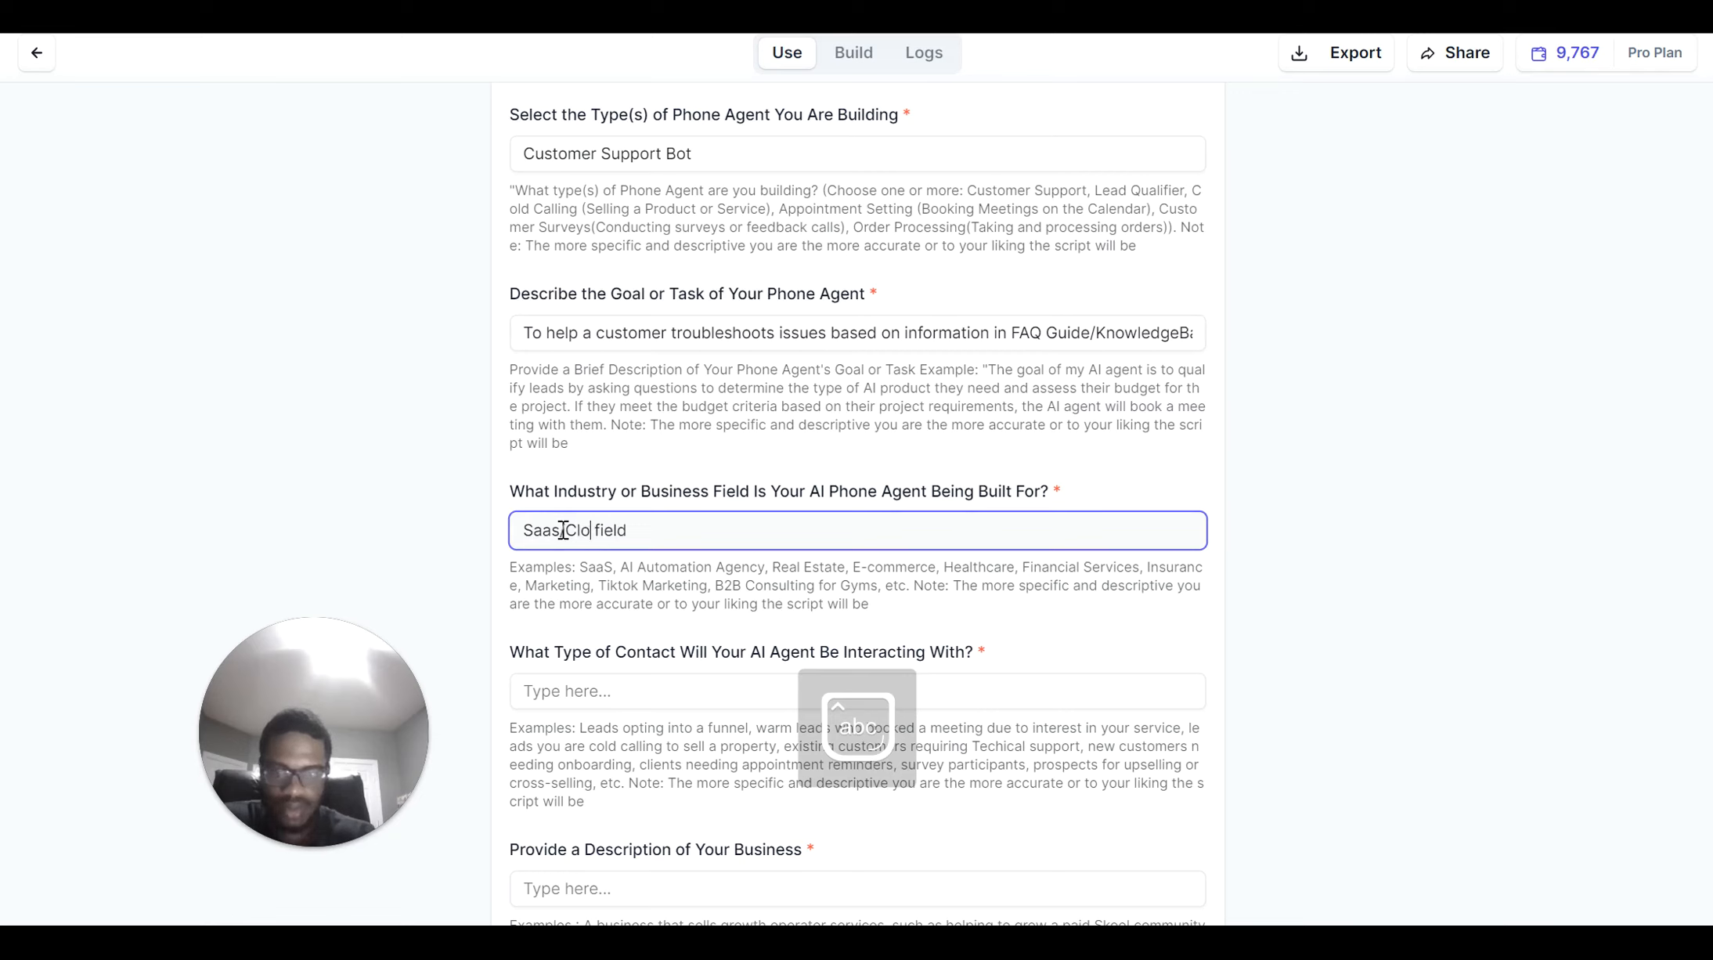
text(rovidwe)
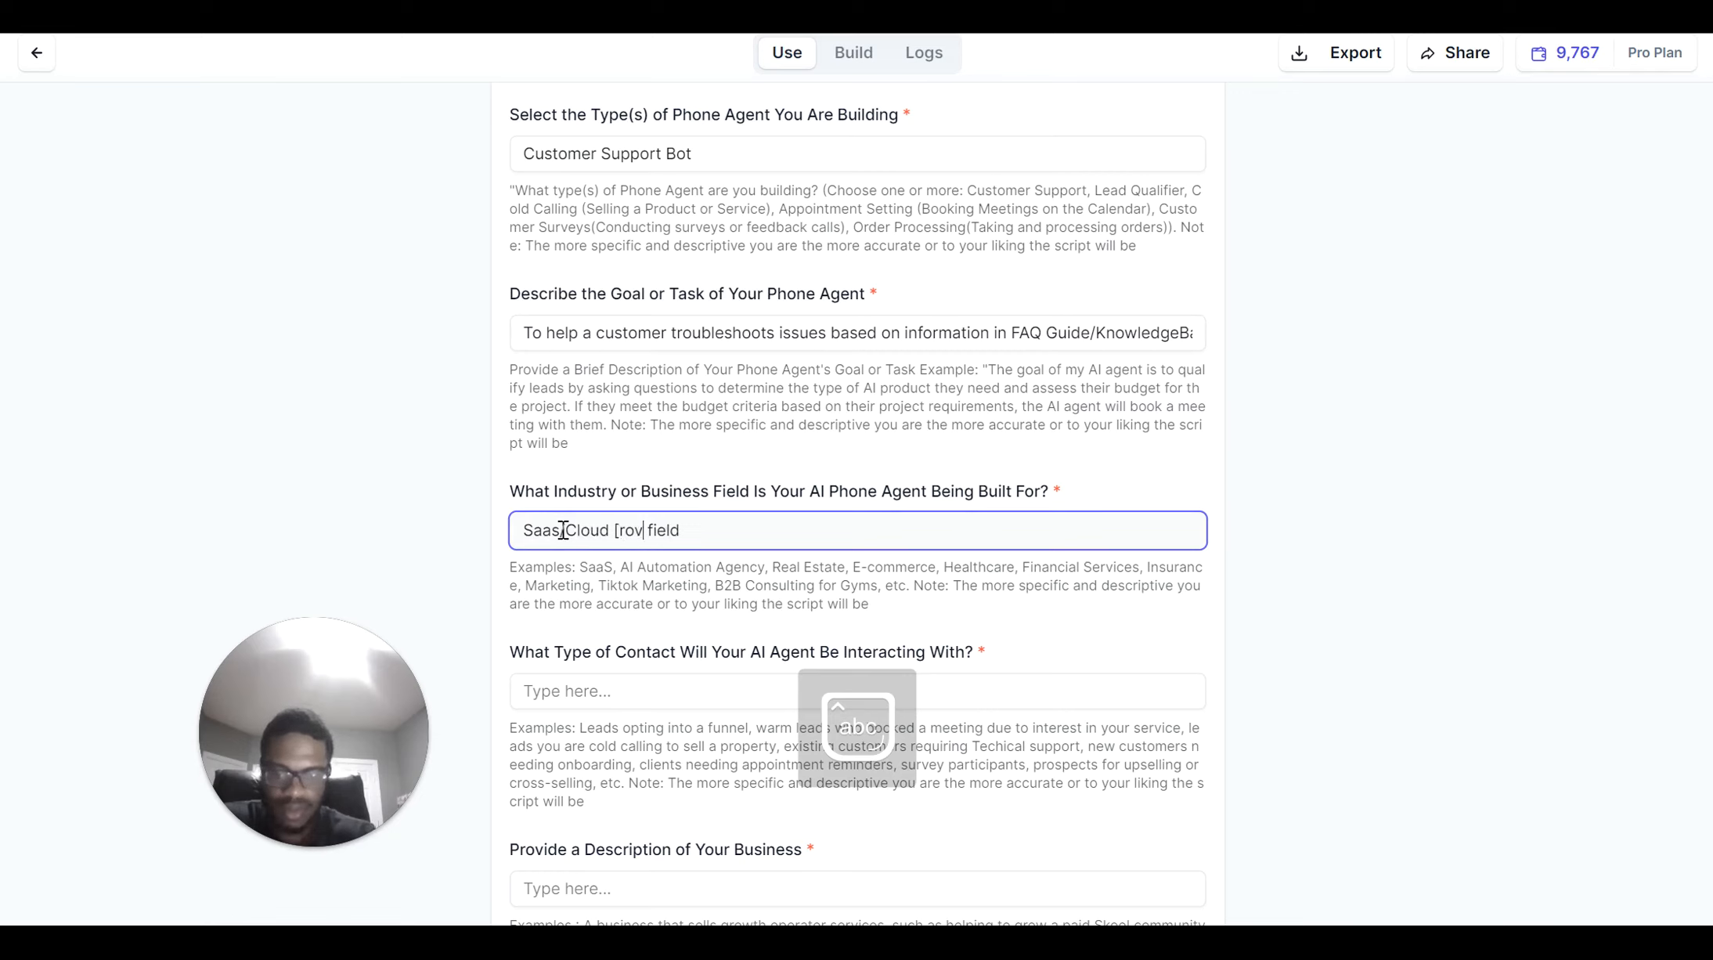
key(BackSpace)
key(BackSpace)
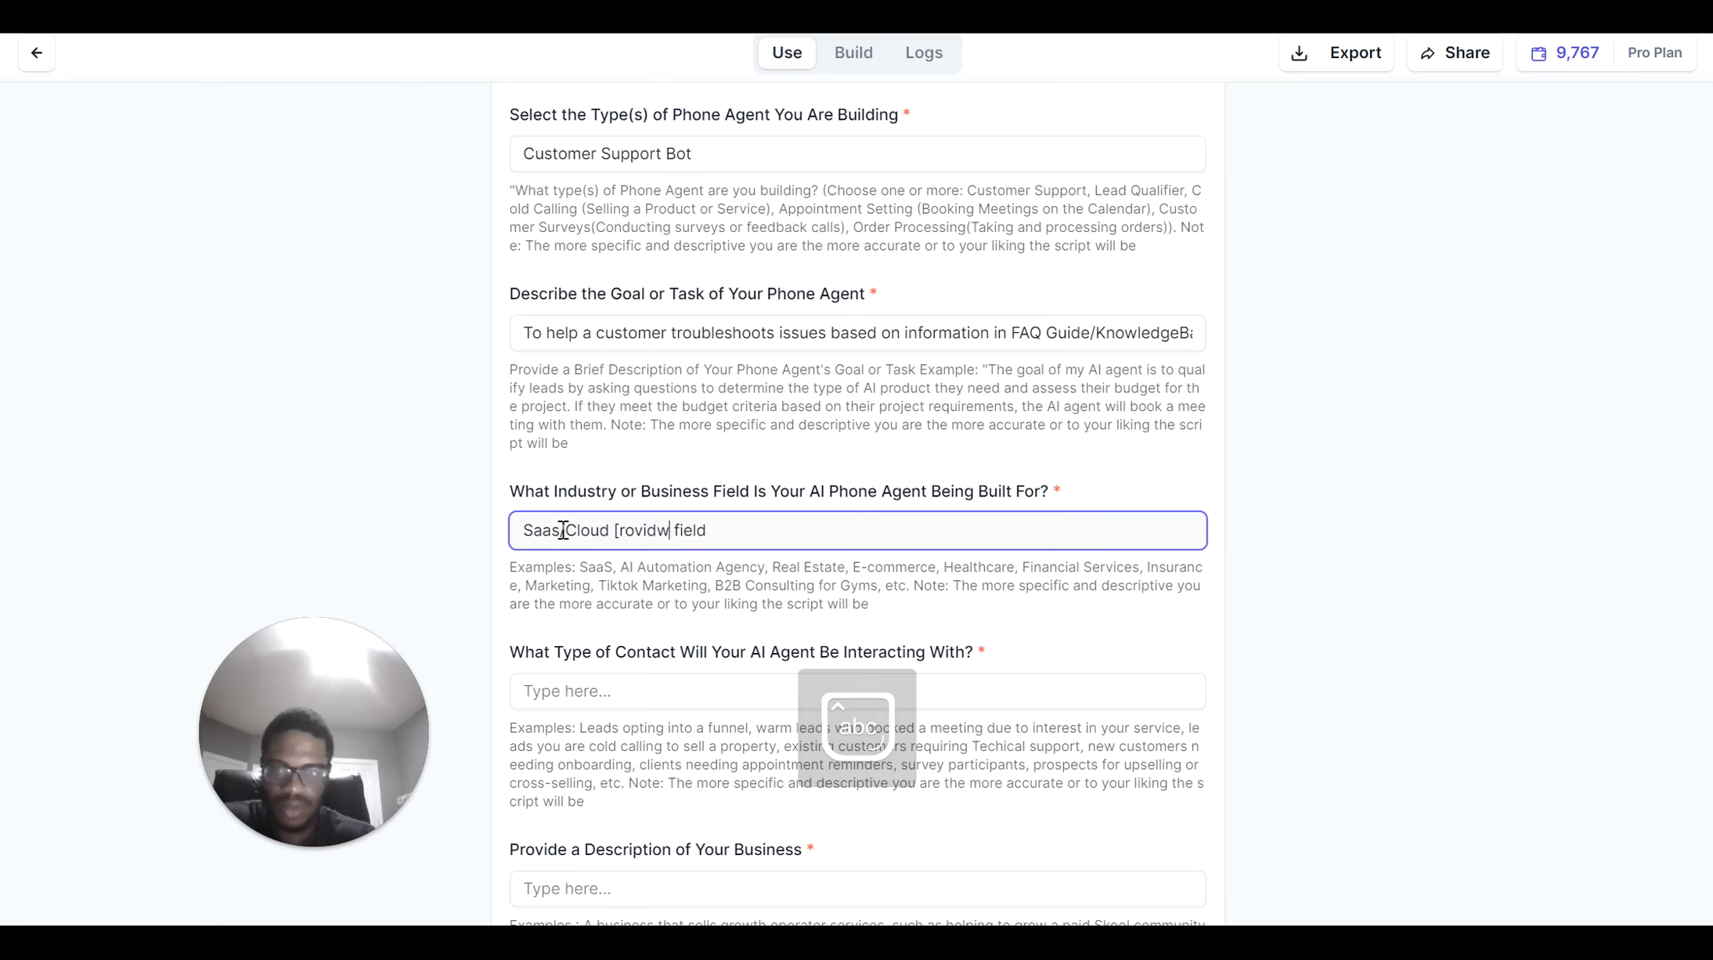
text(ver)
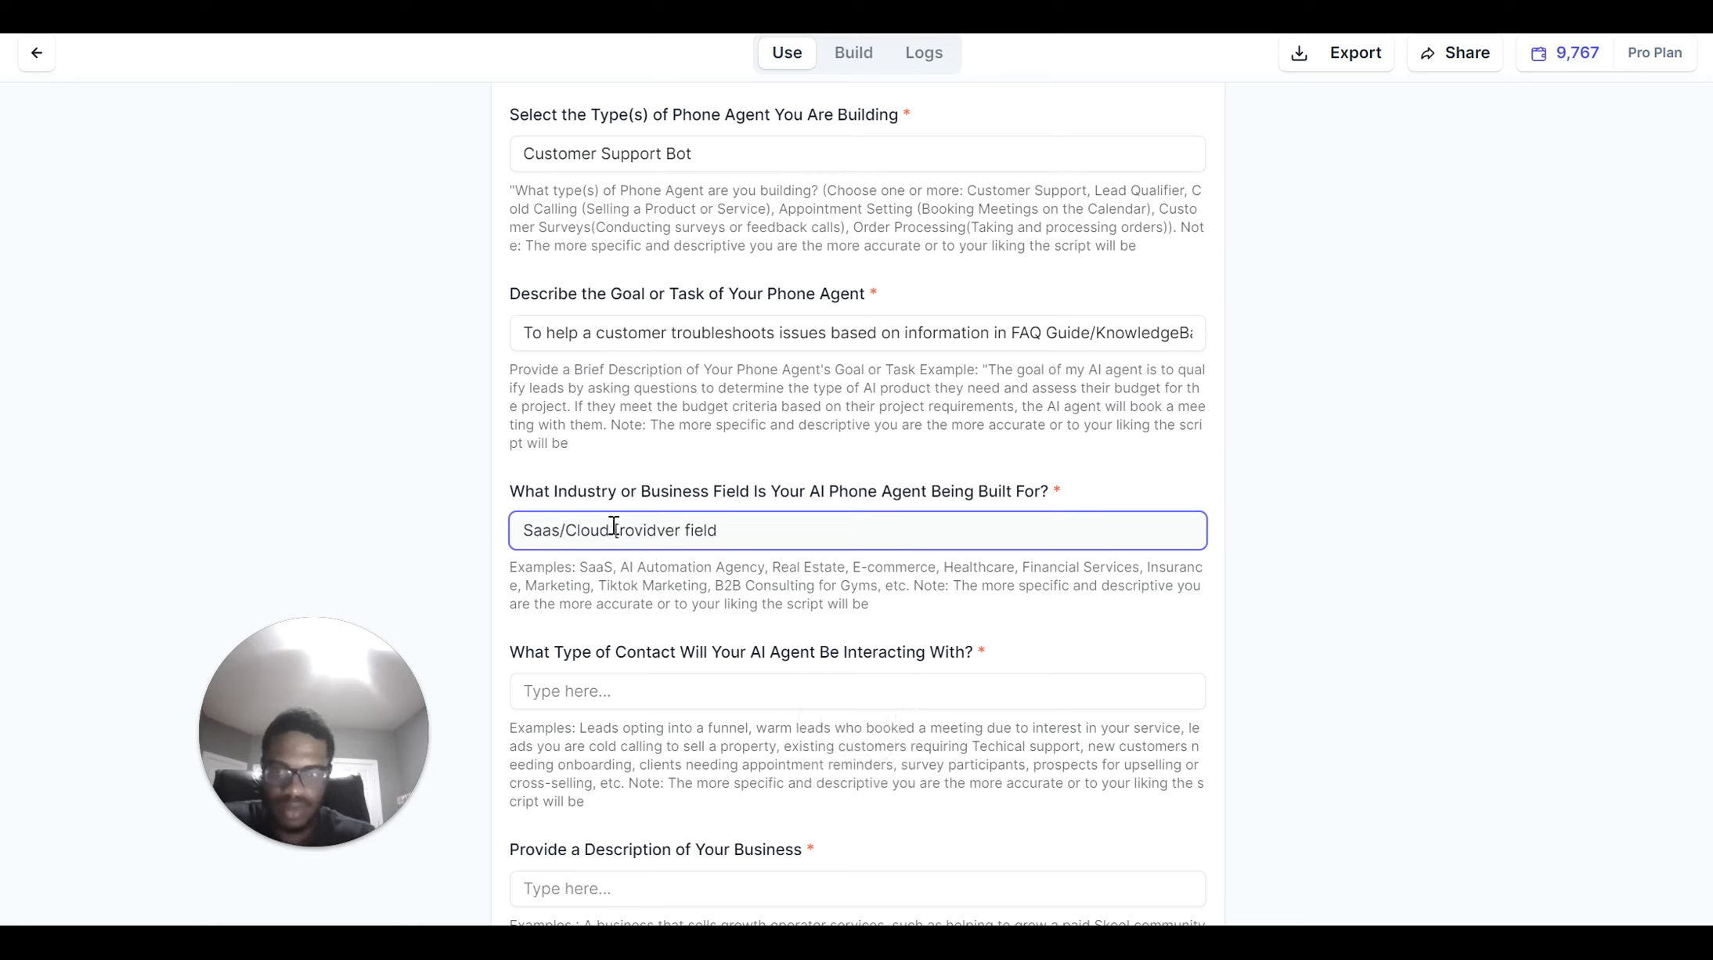
click(623, 531)
key(BackSpace)
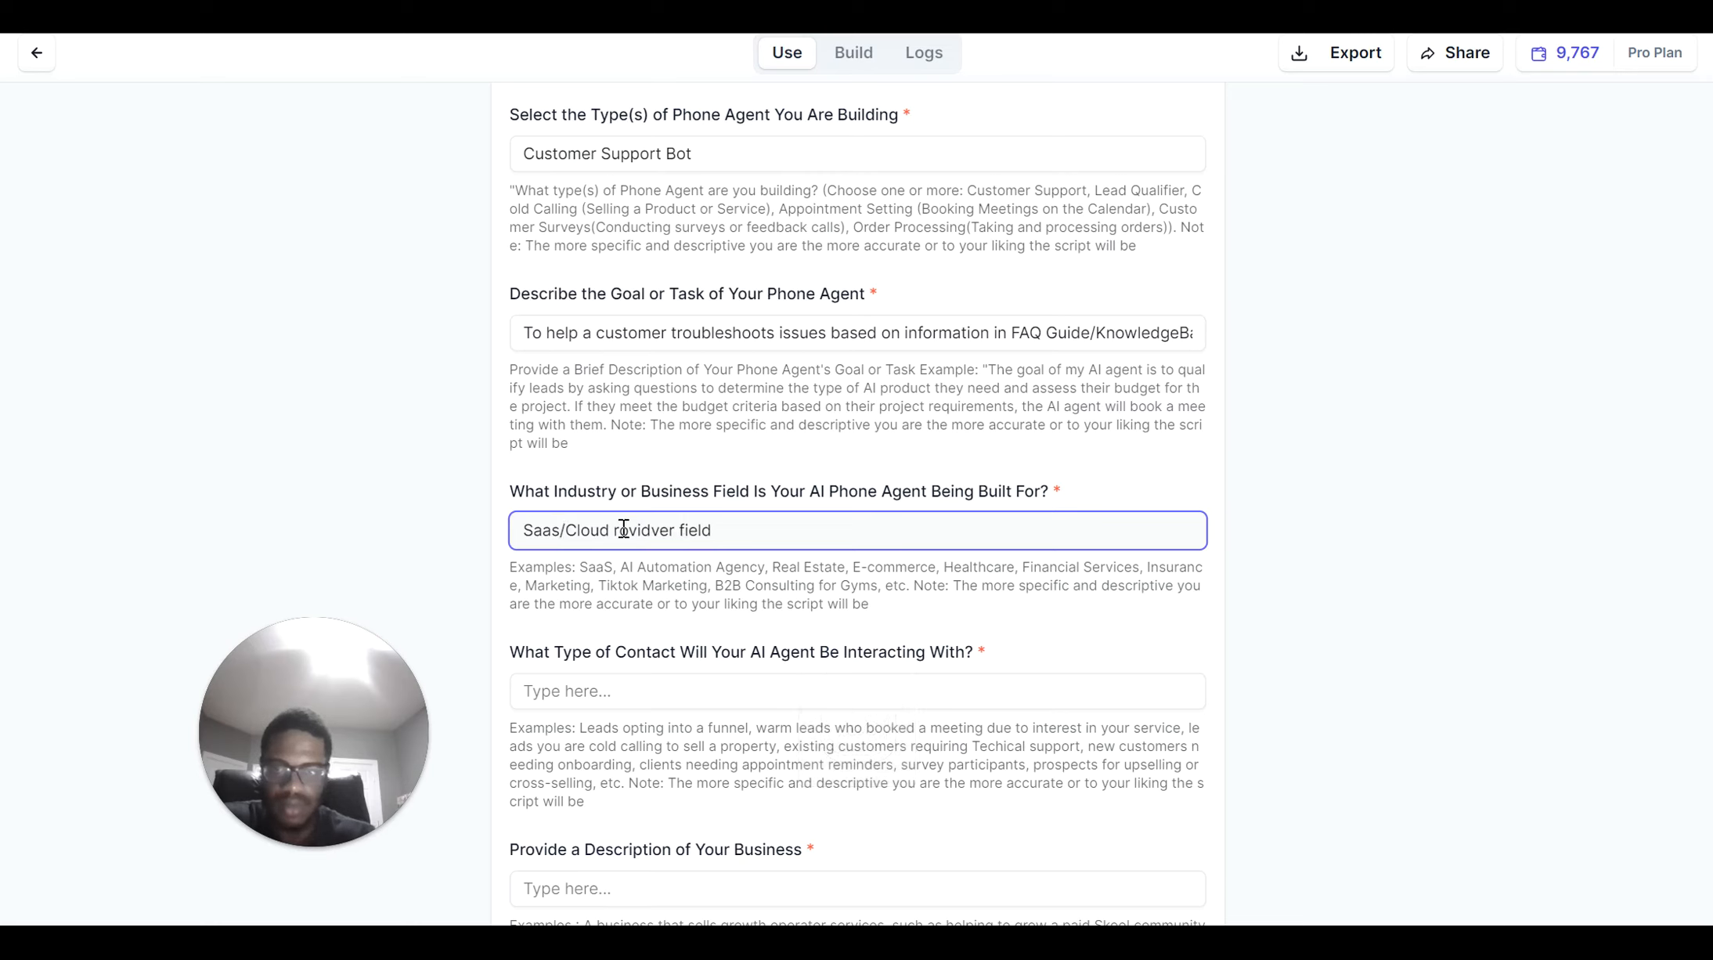
text(P)
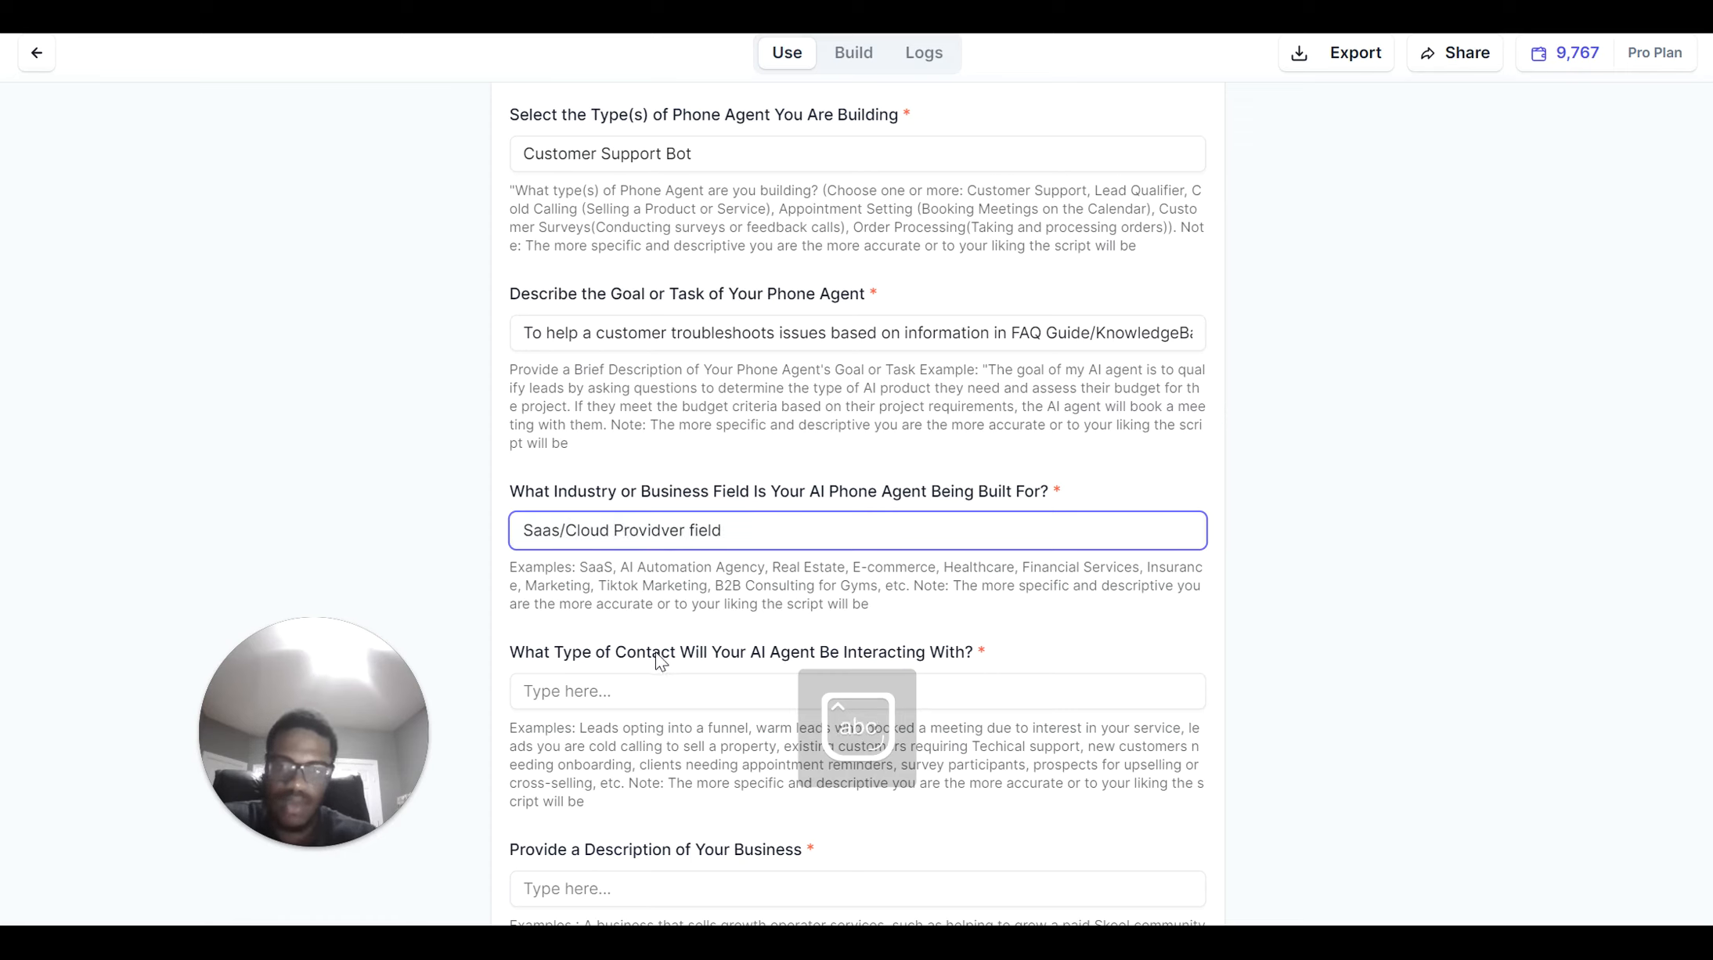
click(679, 700)
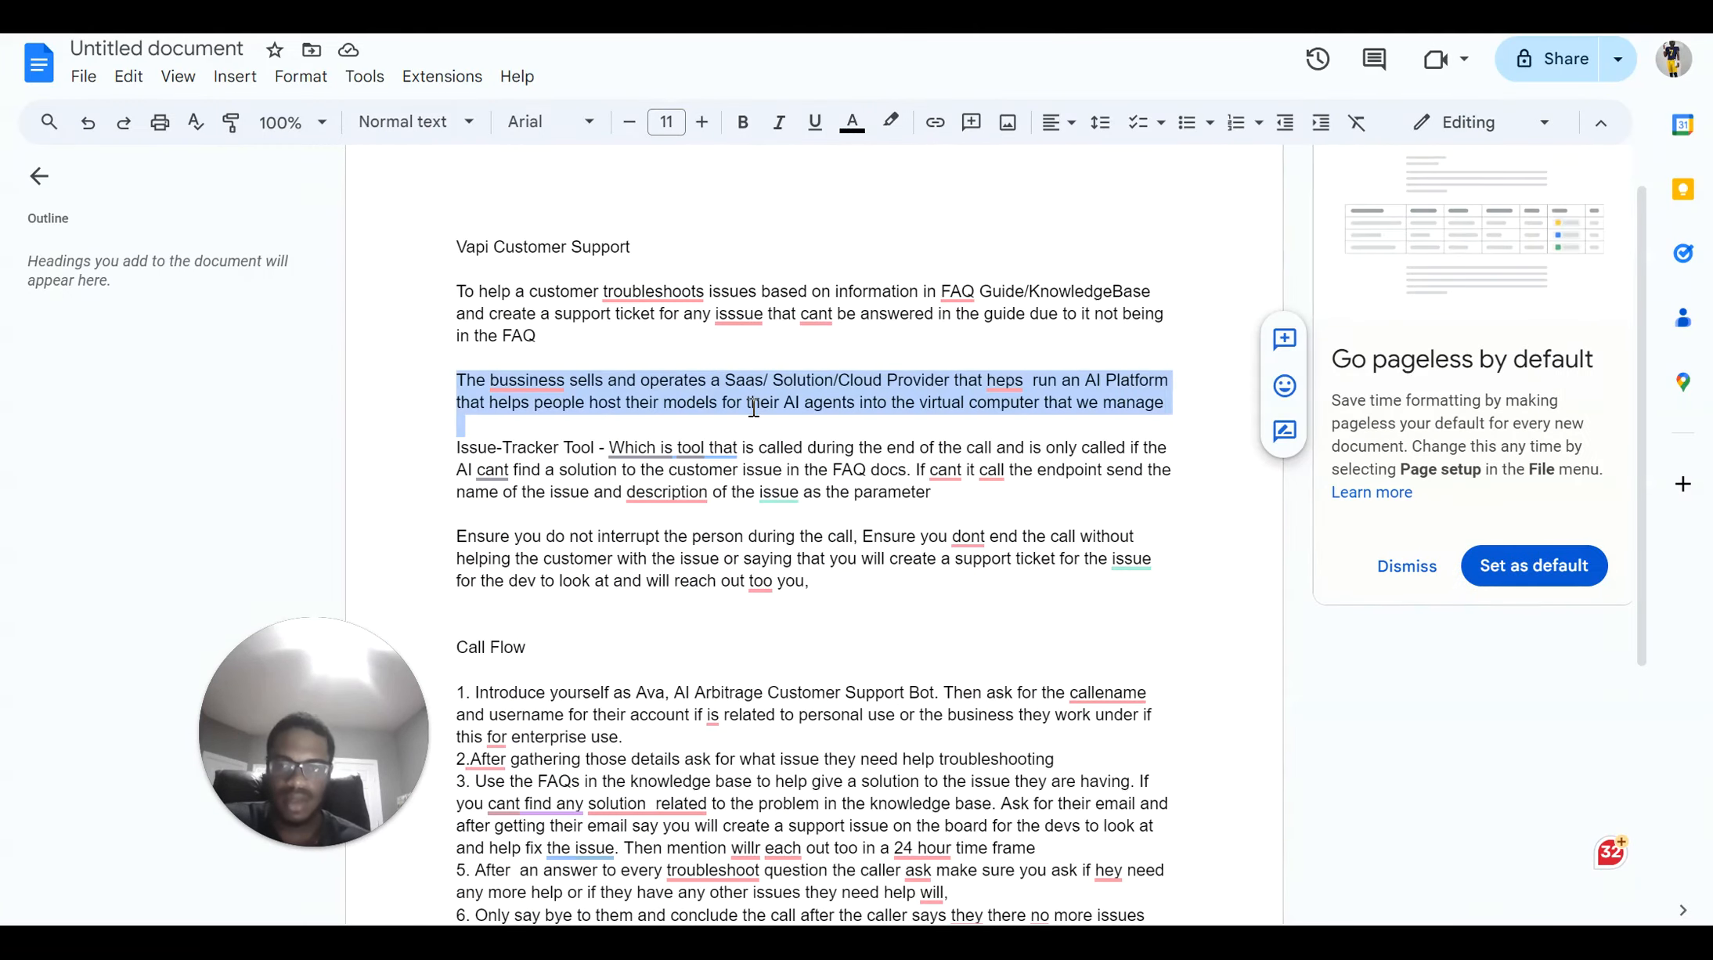
scroll(753, 407, down, 1)
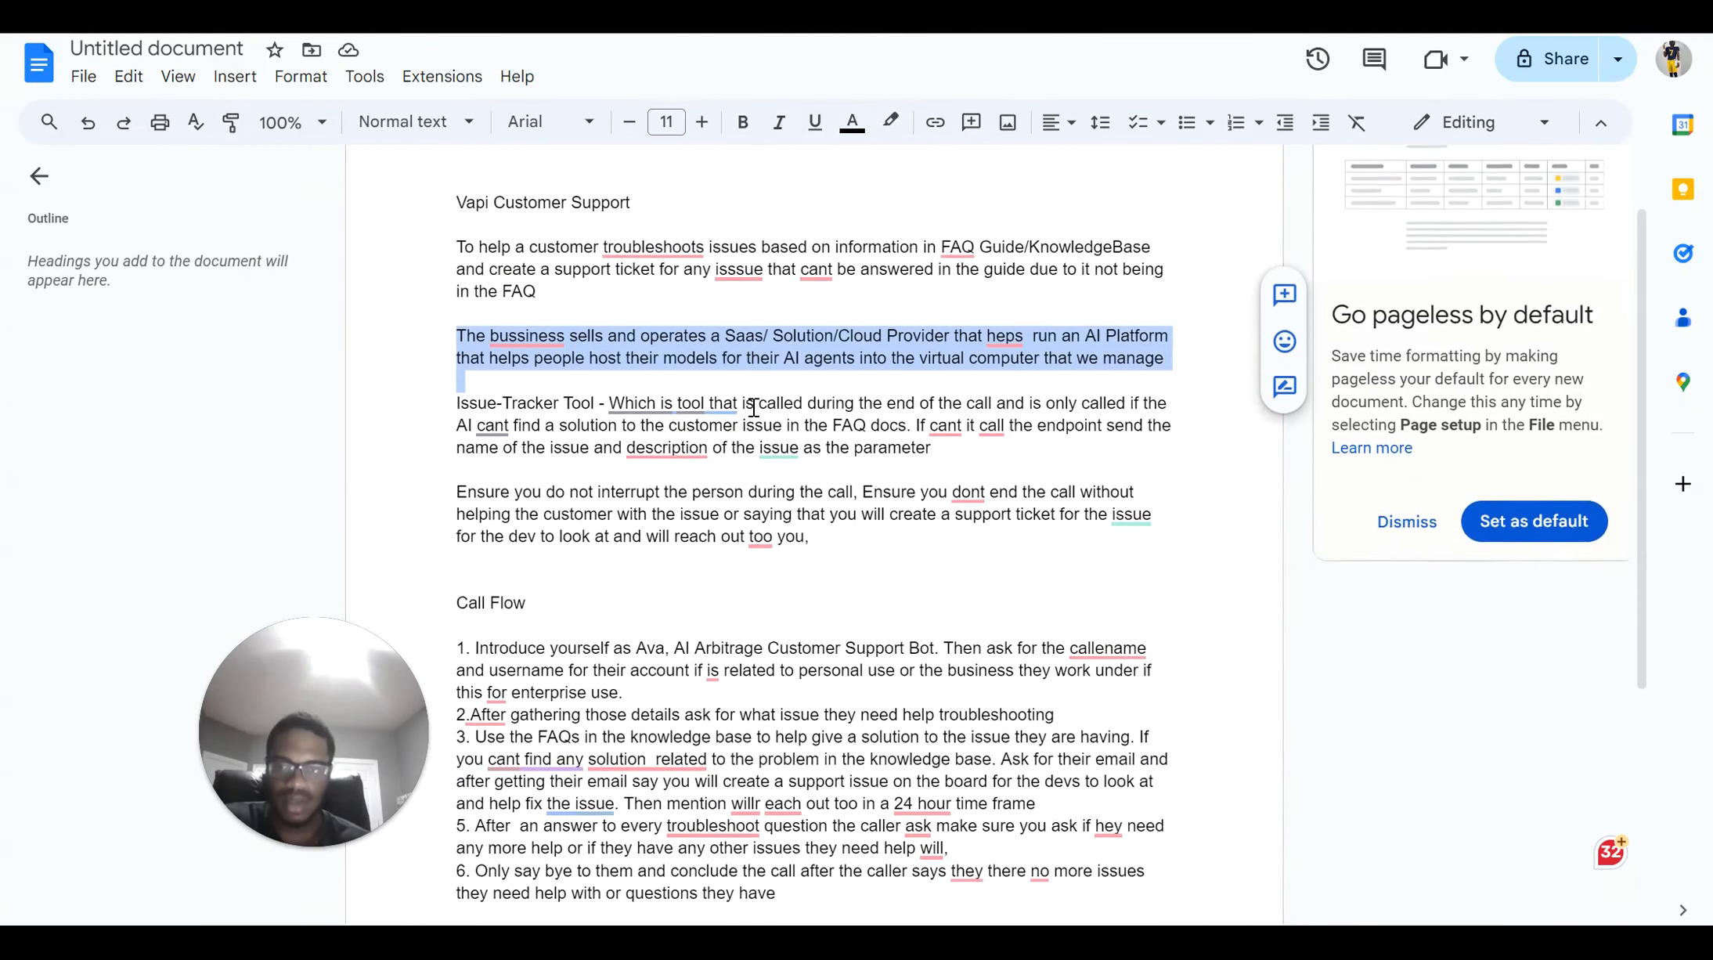
scroll(798, 311, down, 1)
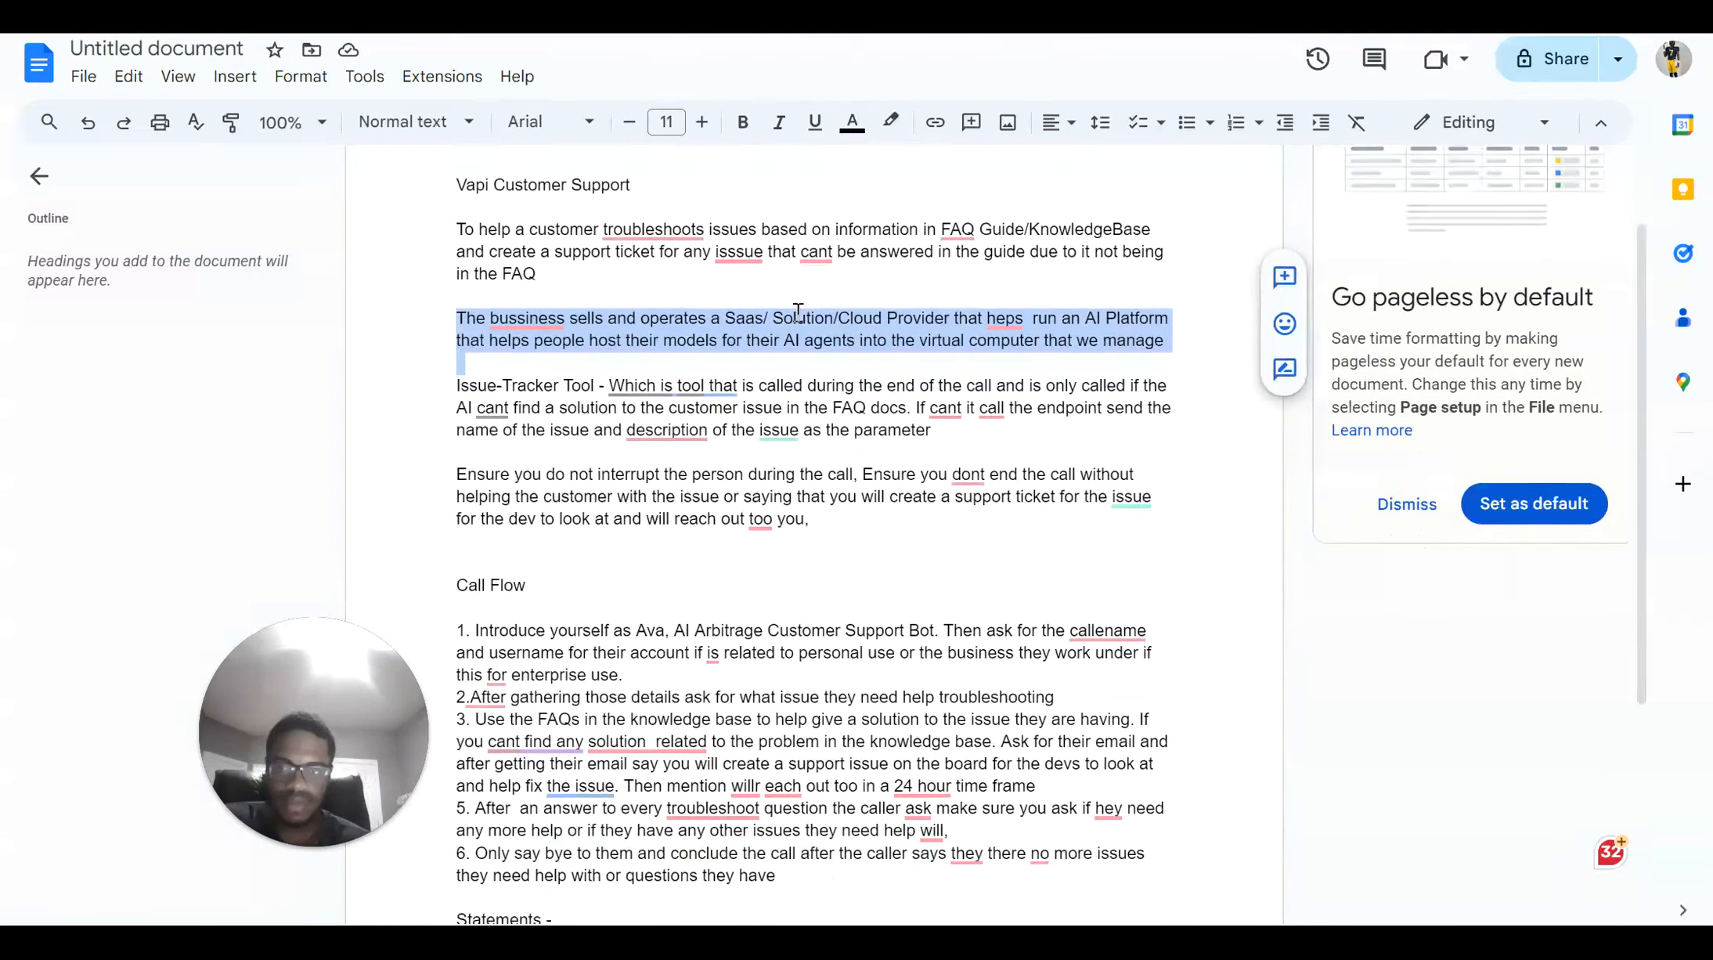
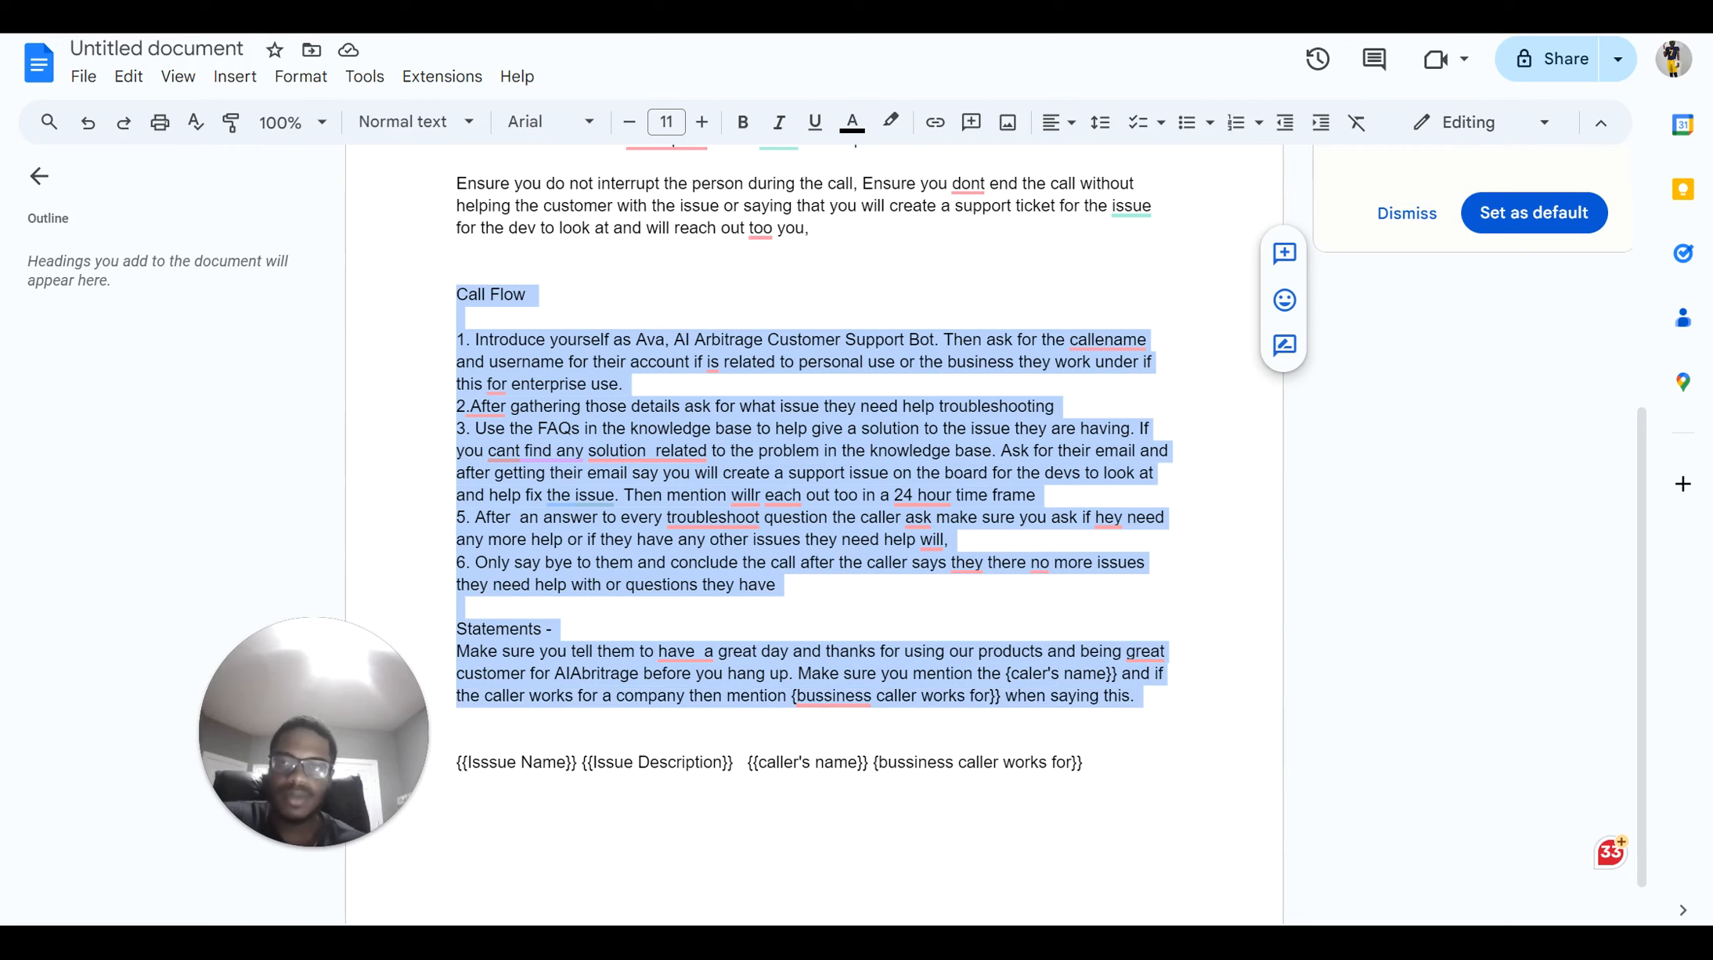
Carry the copied Call Flow and Statements notes back to the Relevance AI form
key(alt+Tab)
Paste the Call Flow and Statements notes into the call flow and conversation topics field
click(571, 479)
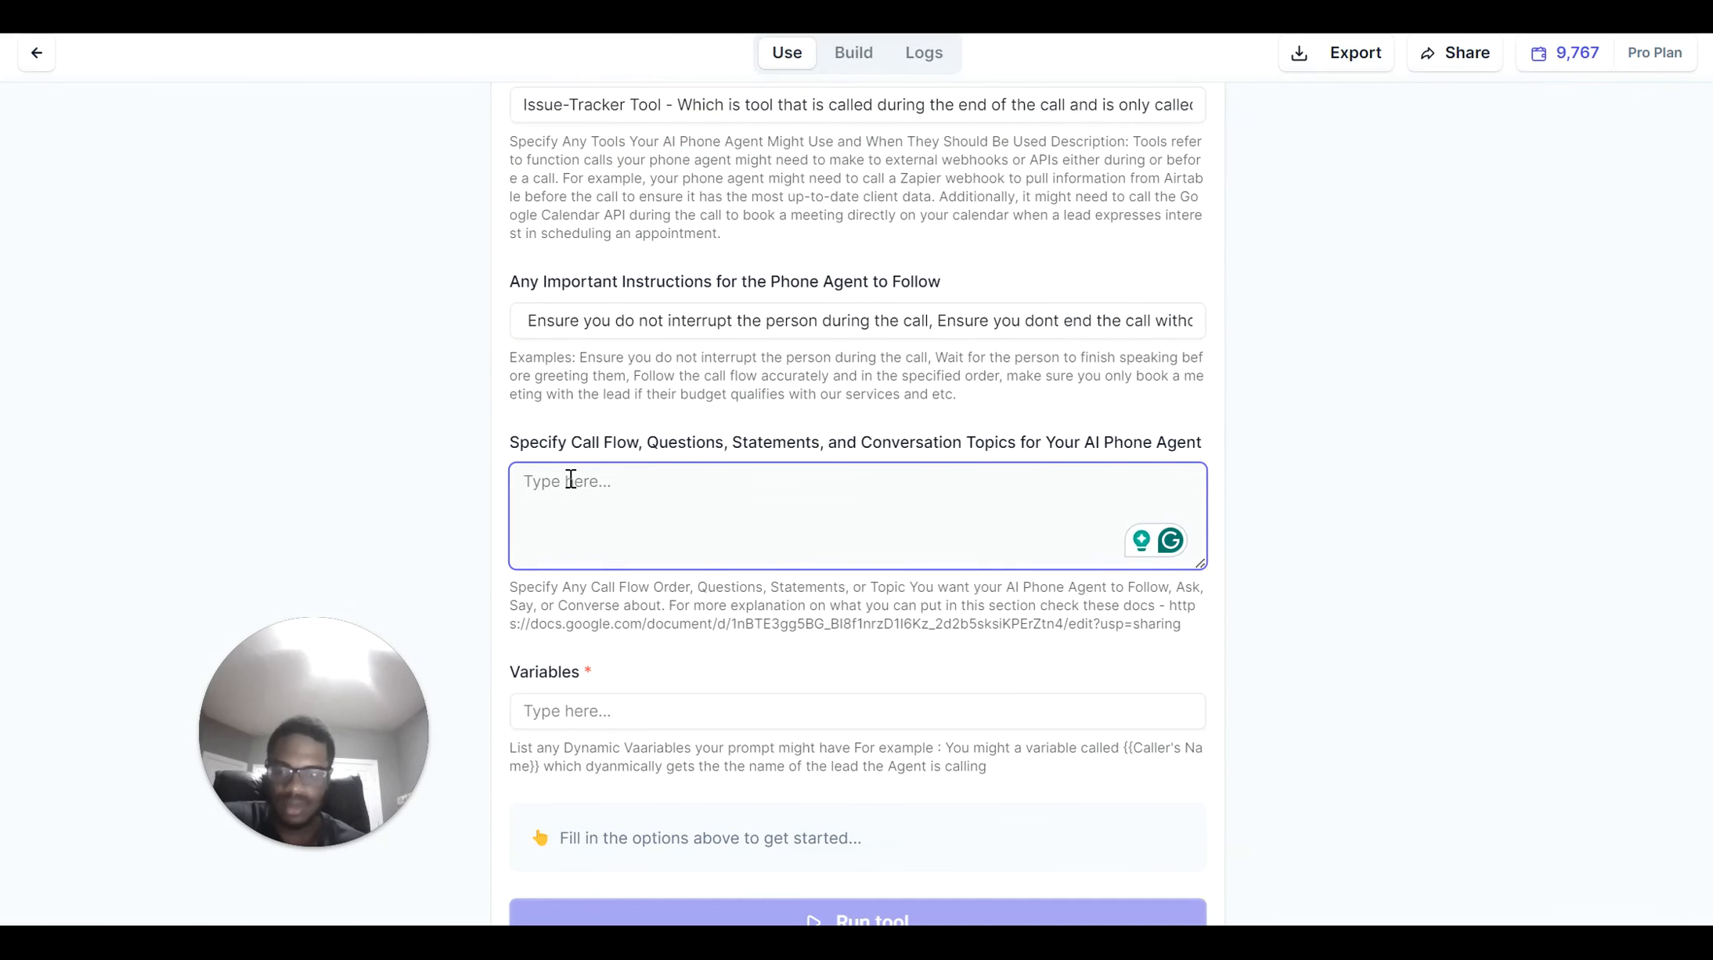
key(ctrl+v)
click(607, 725)
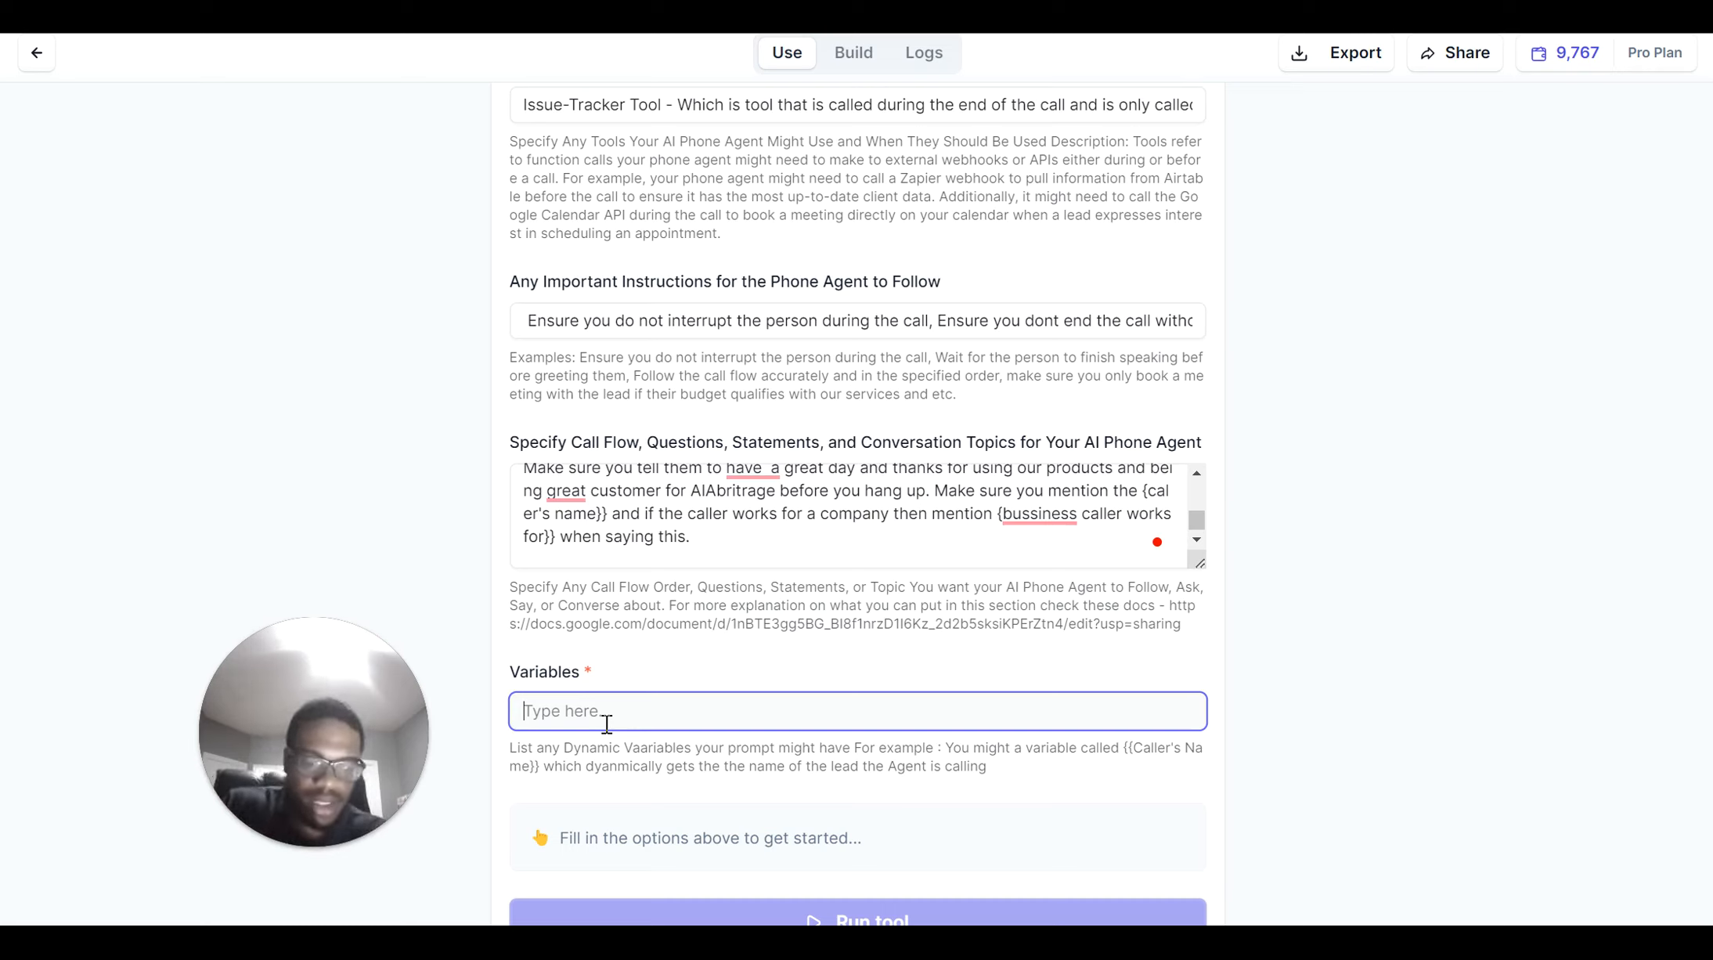
Try caller-name and caller-company variables, then clear the Variables field so it stays empty
text({[)
text([c)
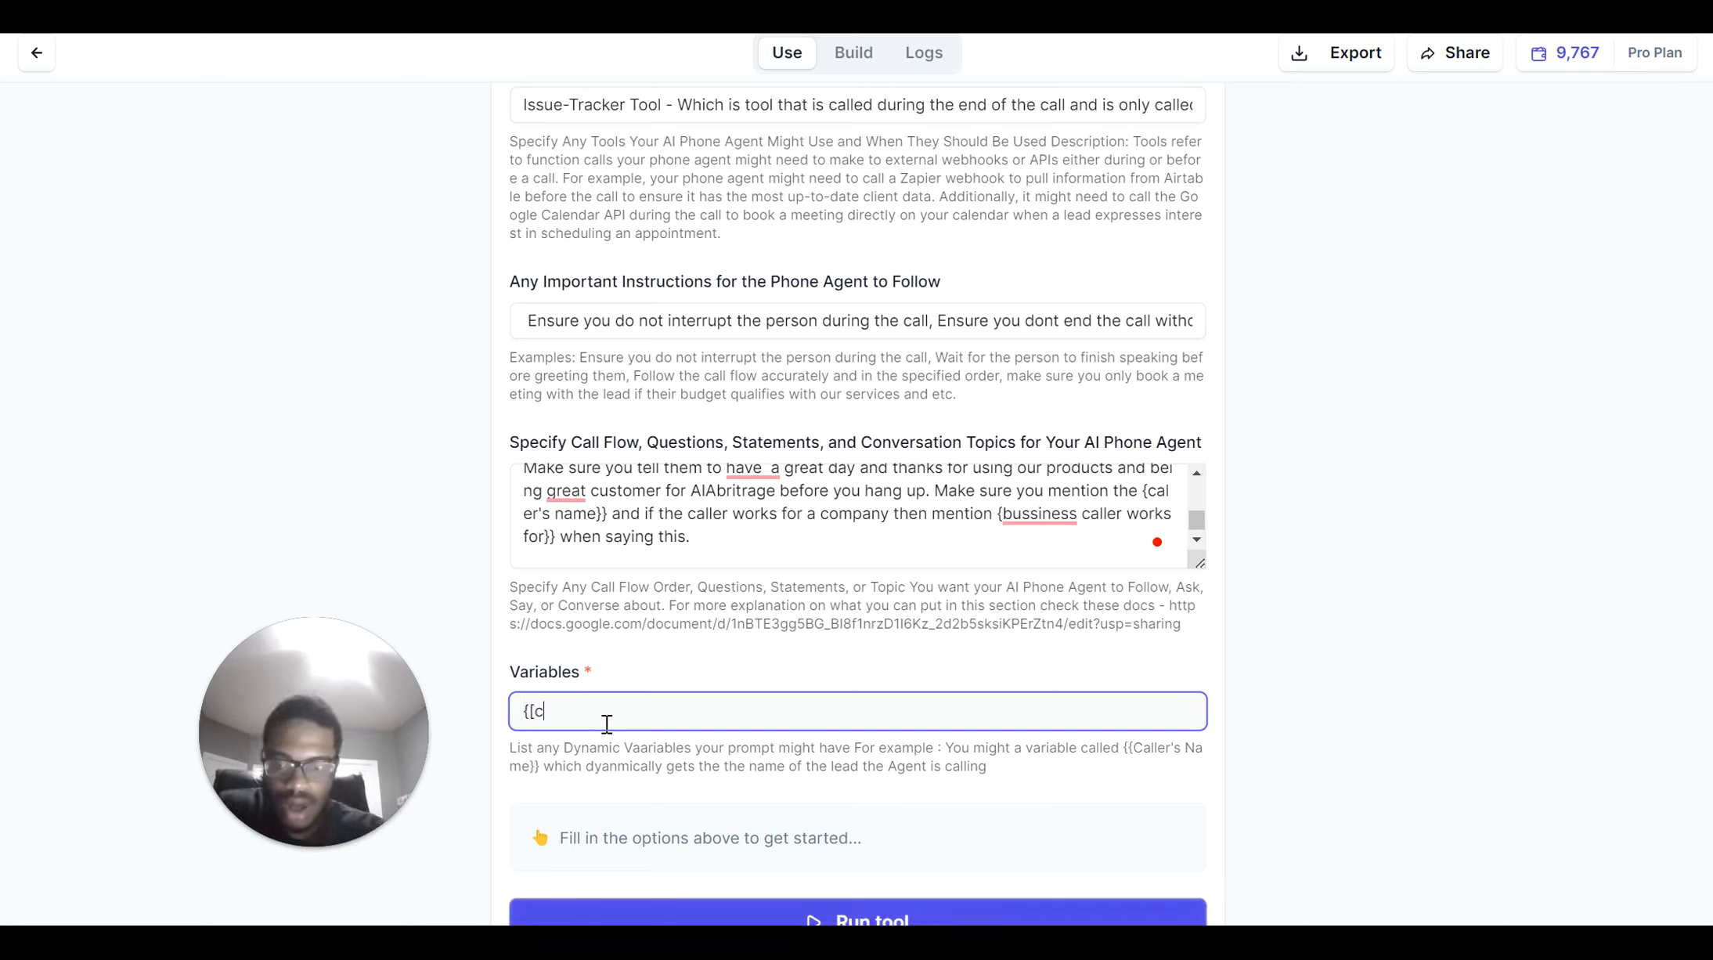
text(aller''s name)
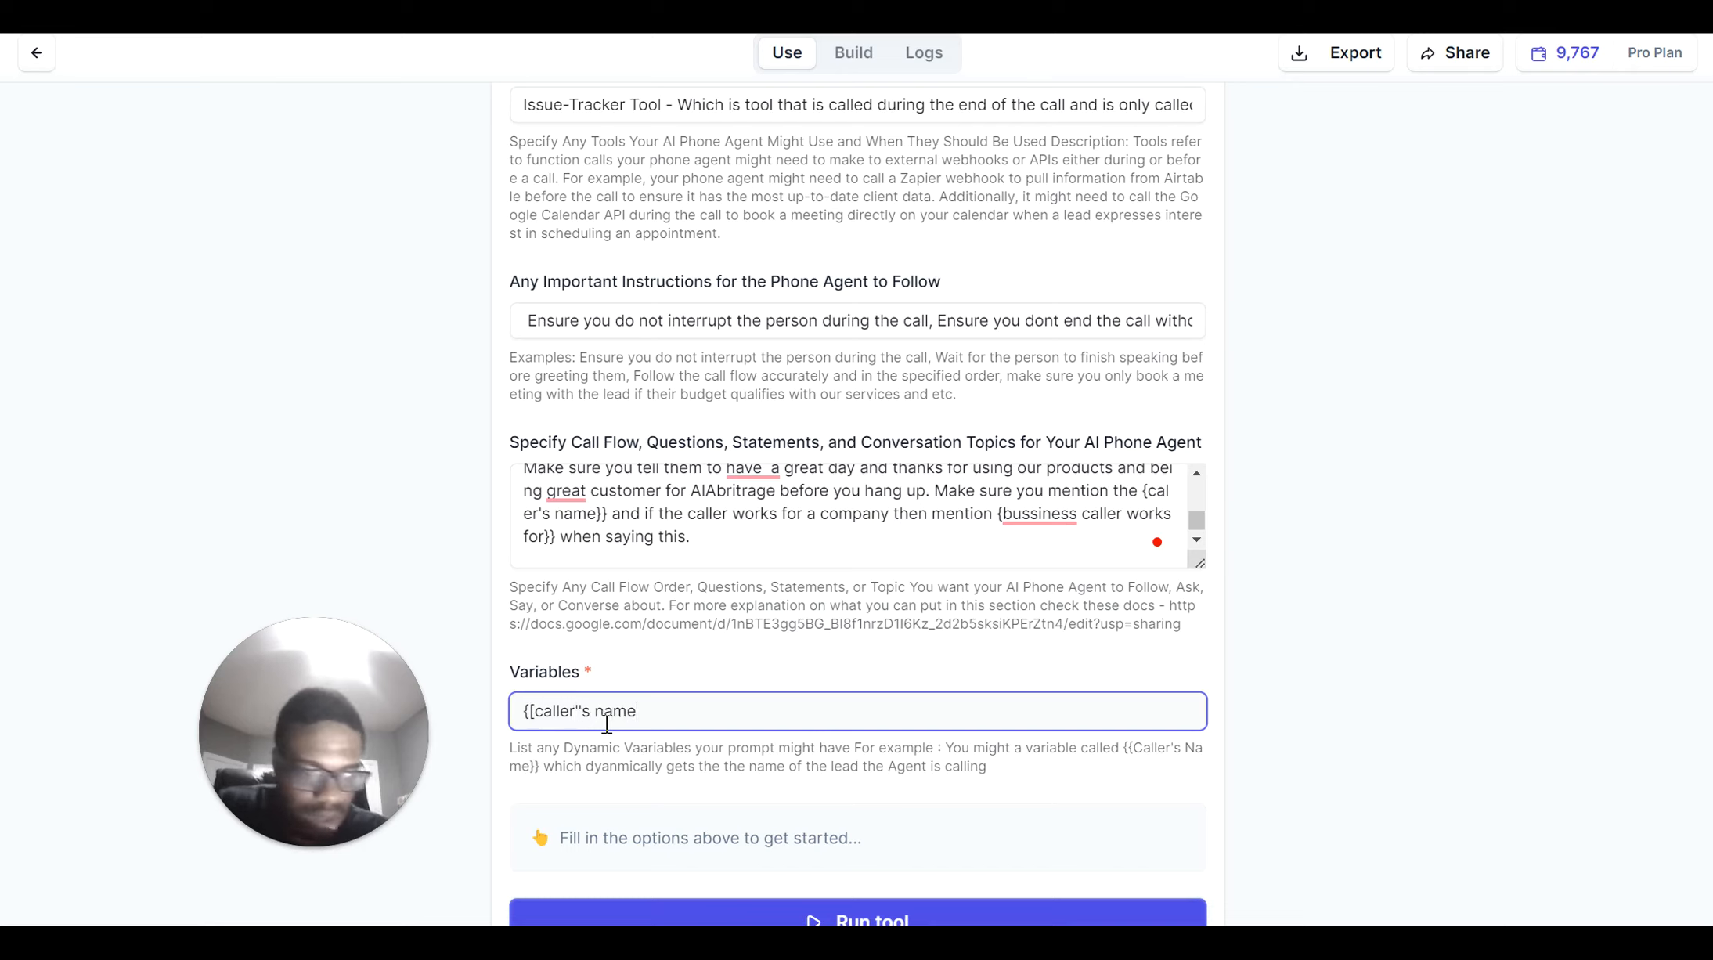
text(}} , )
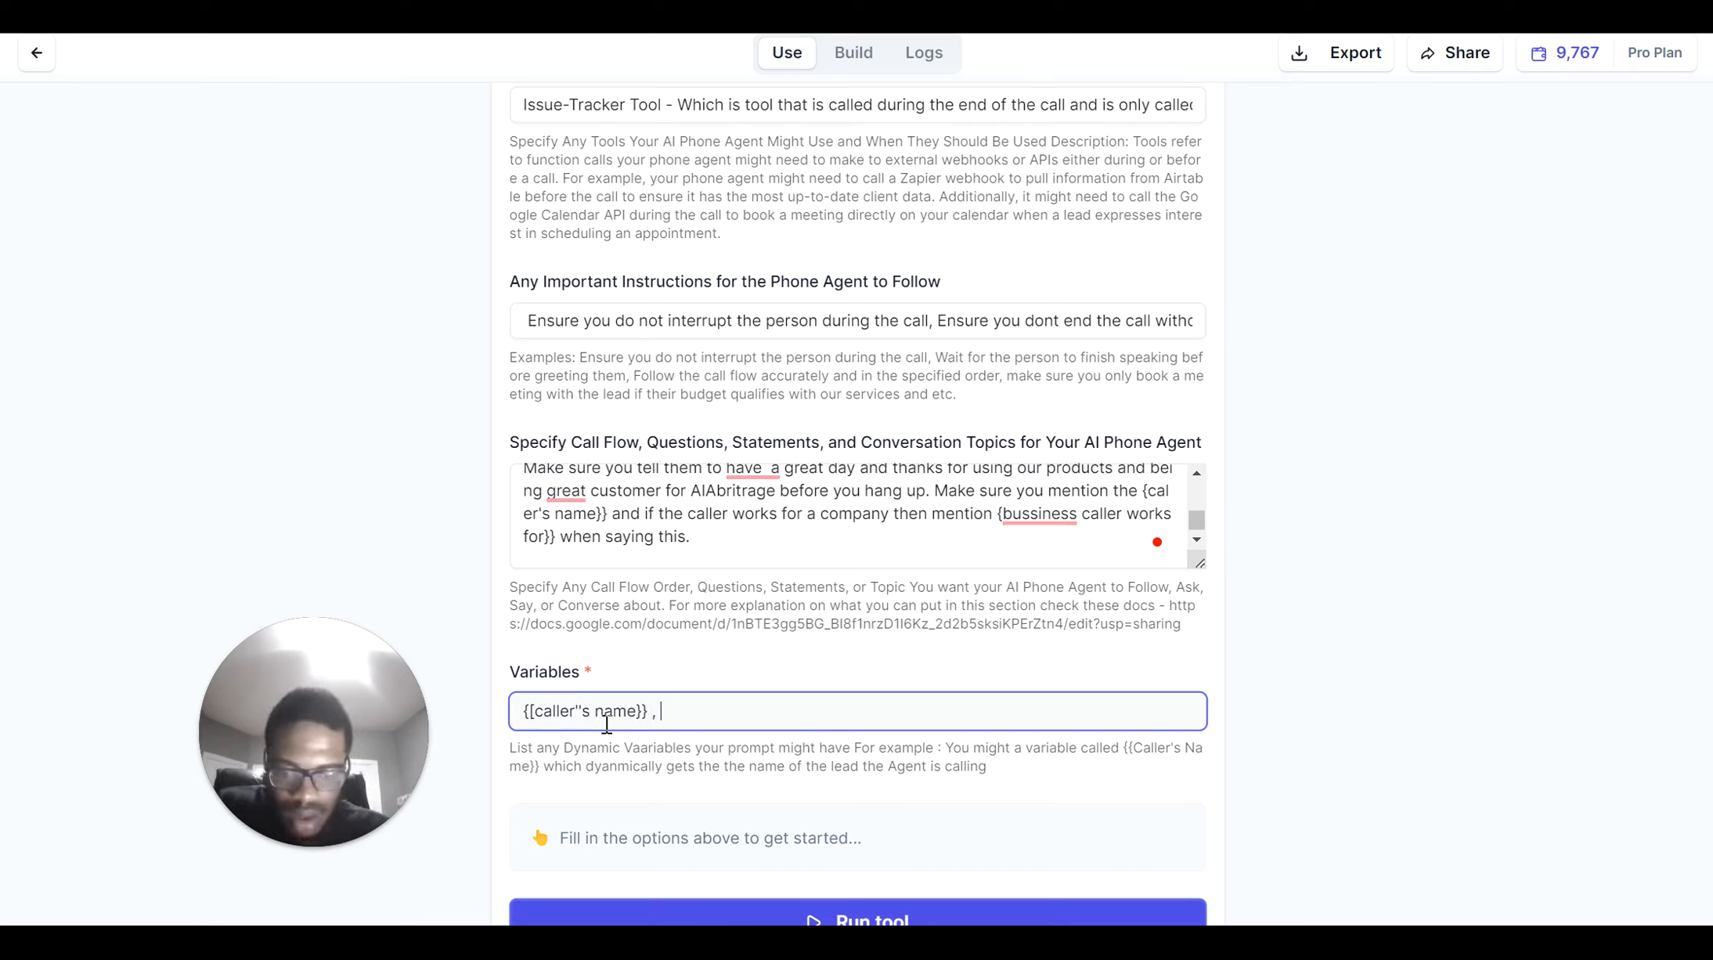
text(callers)
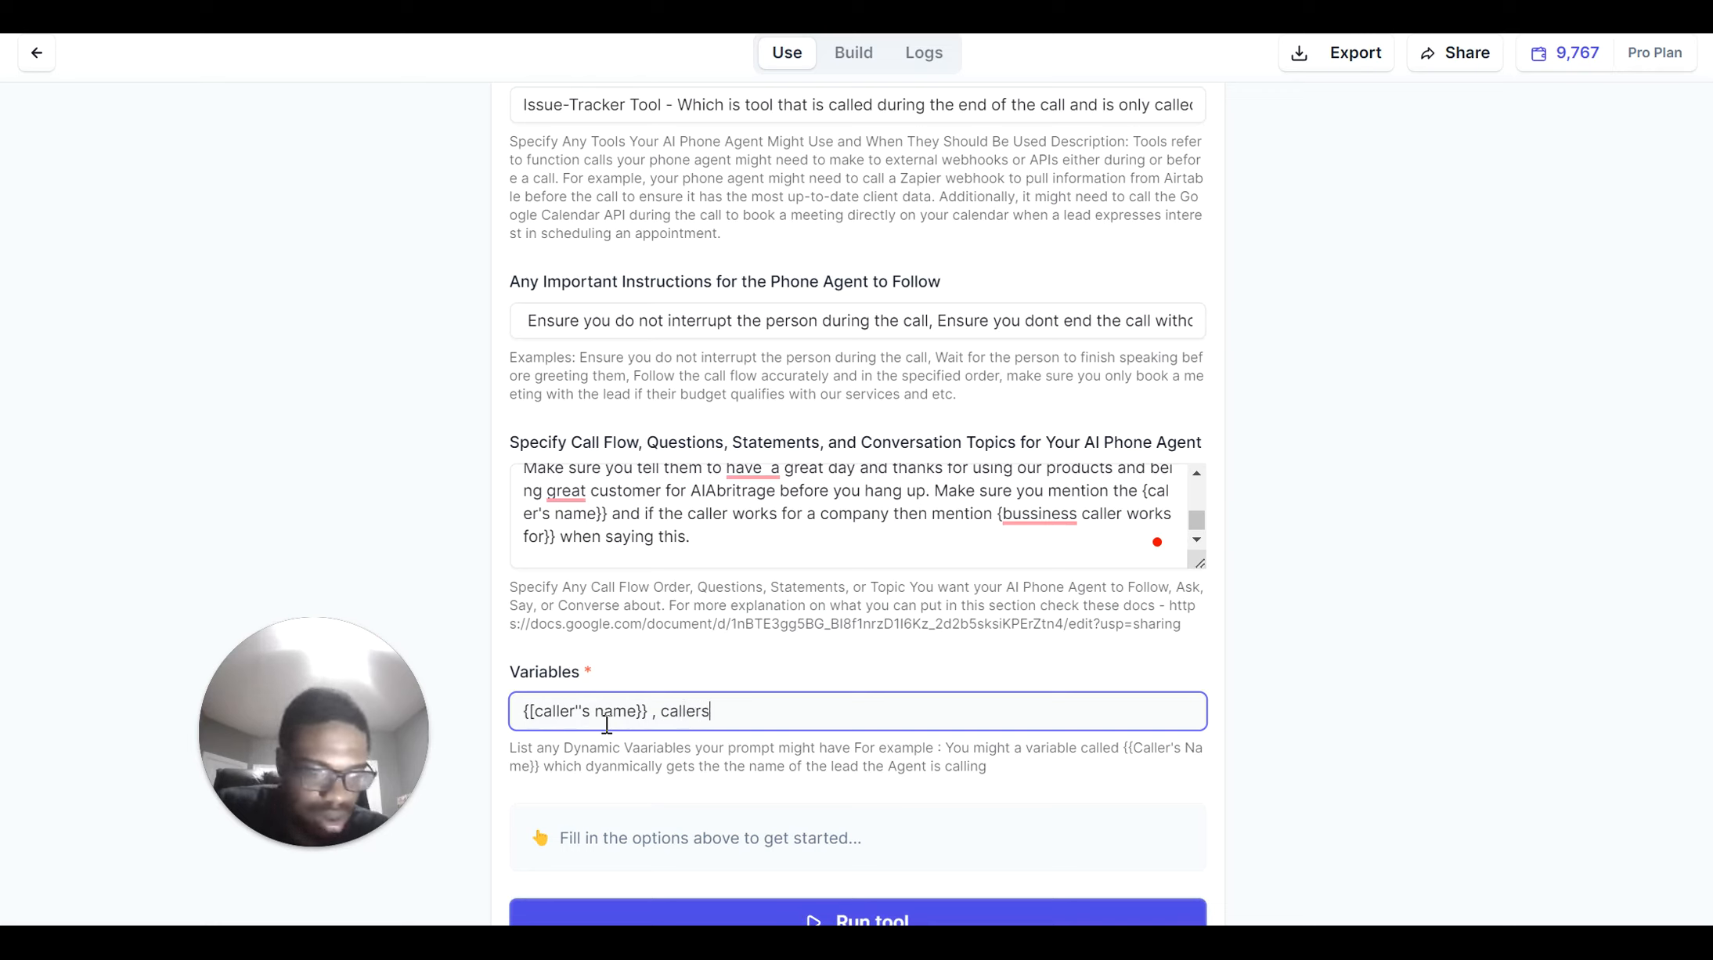
text(' )
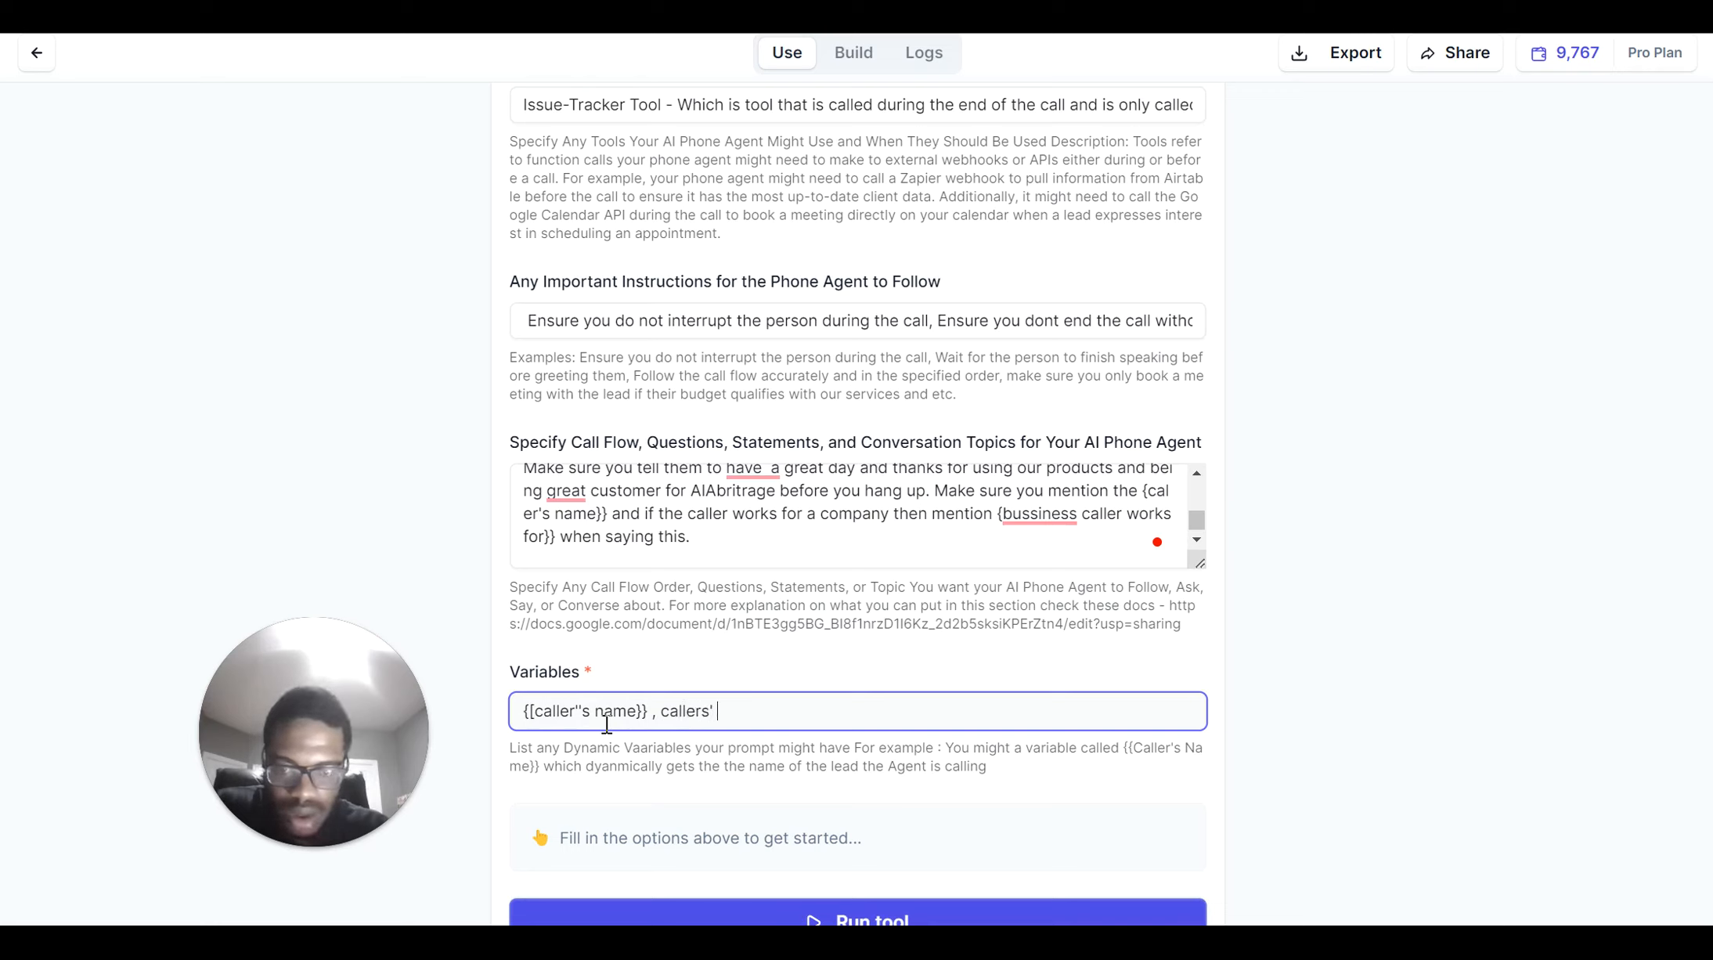
text(company}})
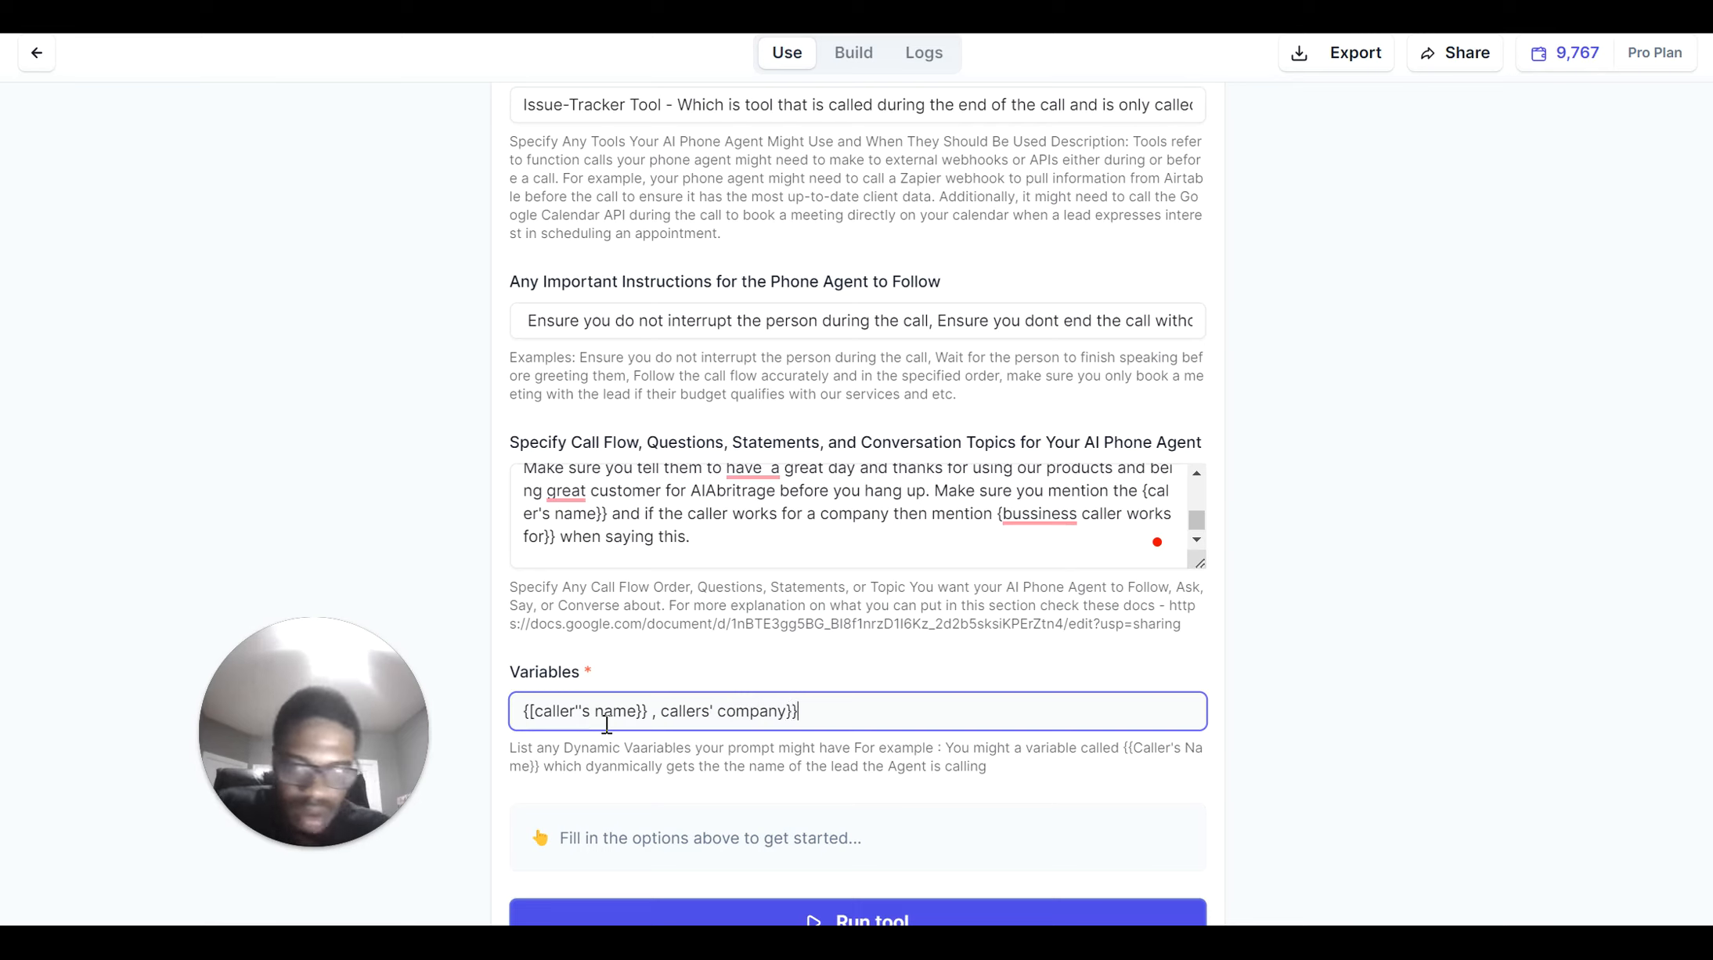
click(663, 711)
text({{)
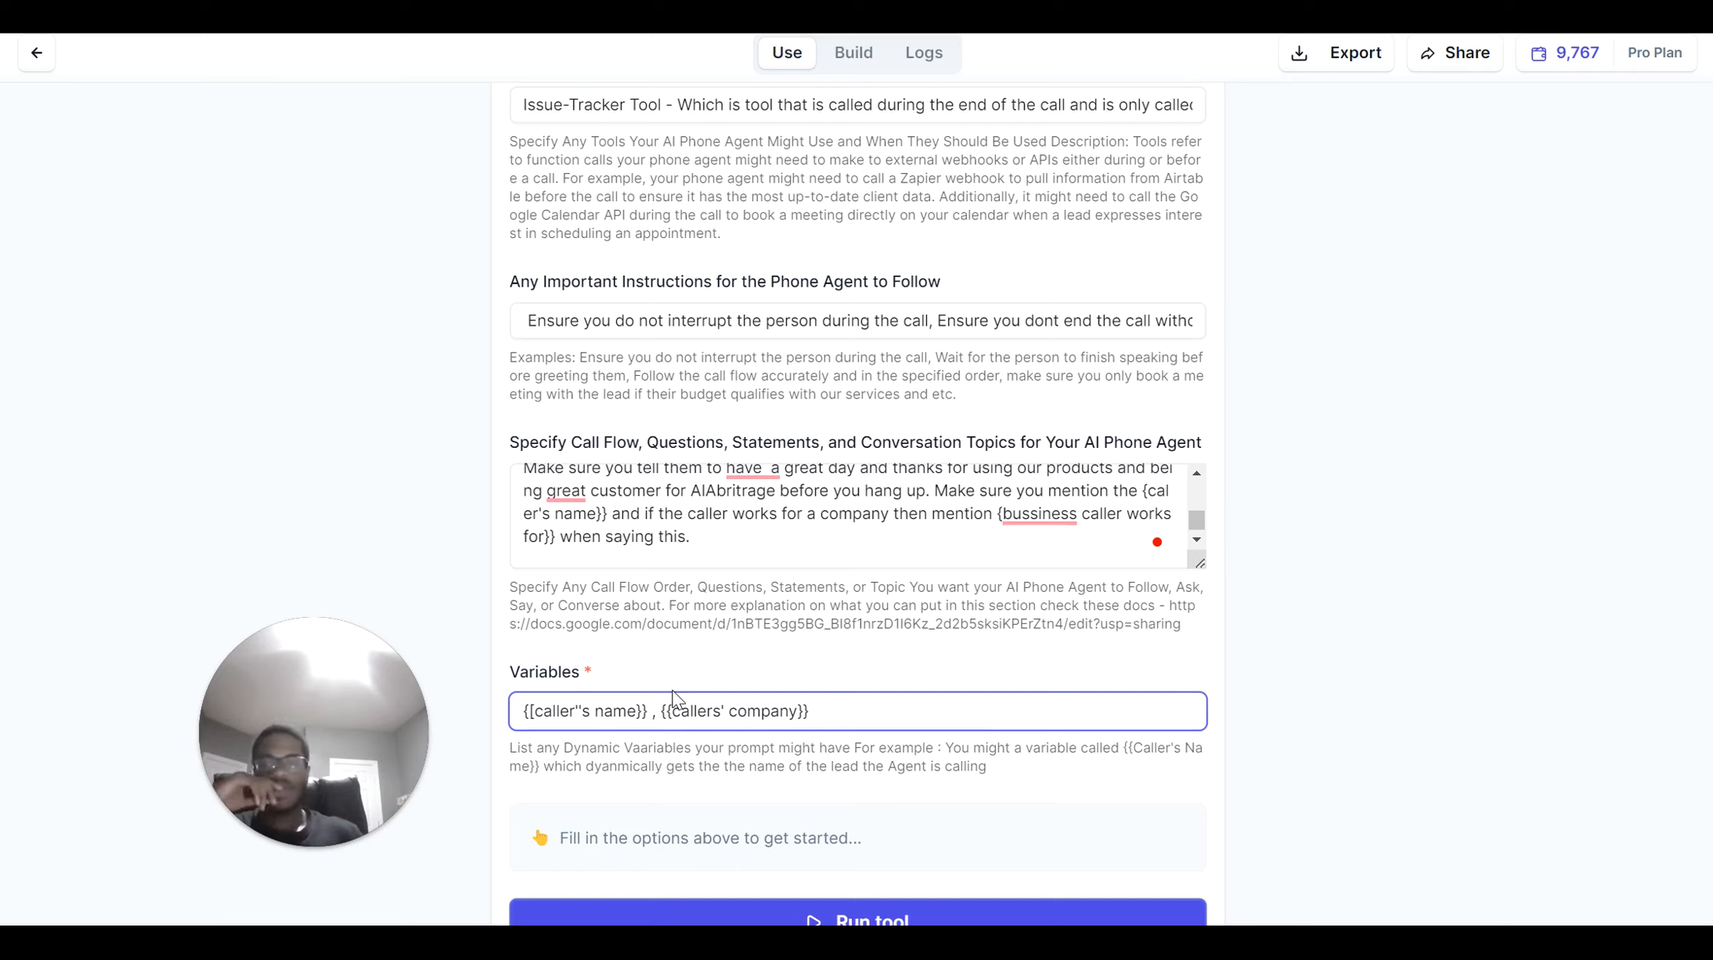
key(ctrl+a)
key(BackSpace)
scroll(509, 711, down, 2)
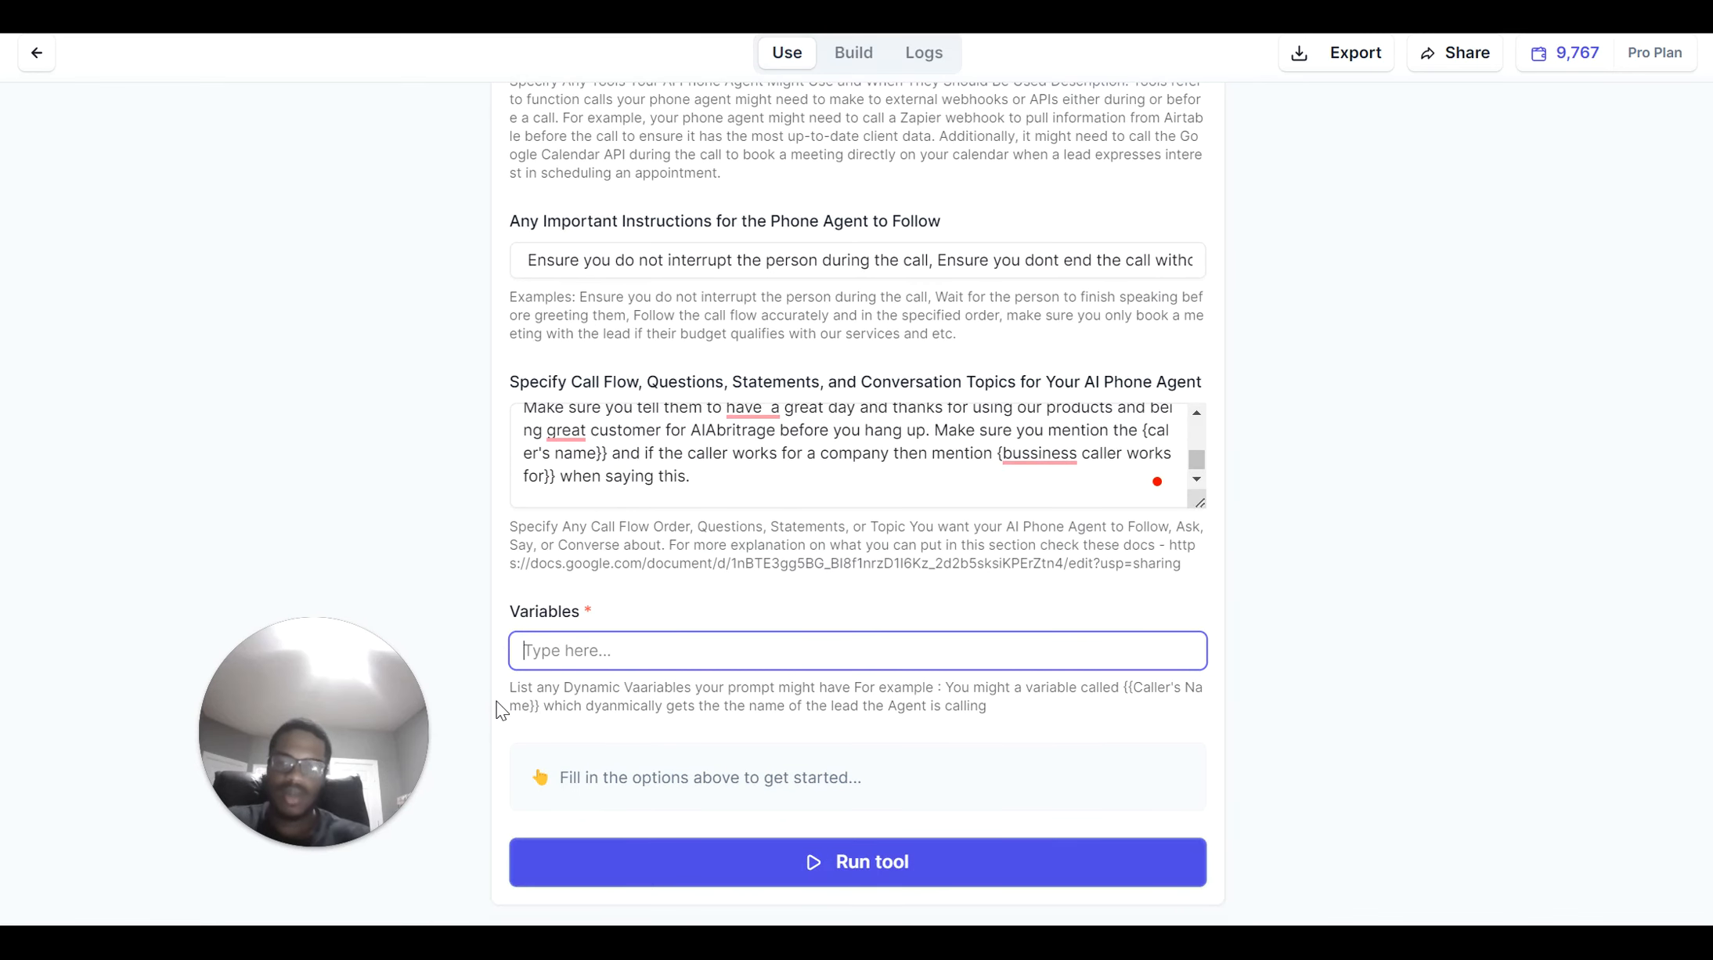
Run the tool and review the Ava prompt: background, goal, five instructions, two caller variables
click(706, 875)
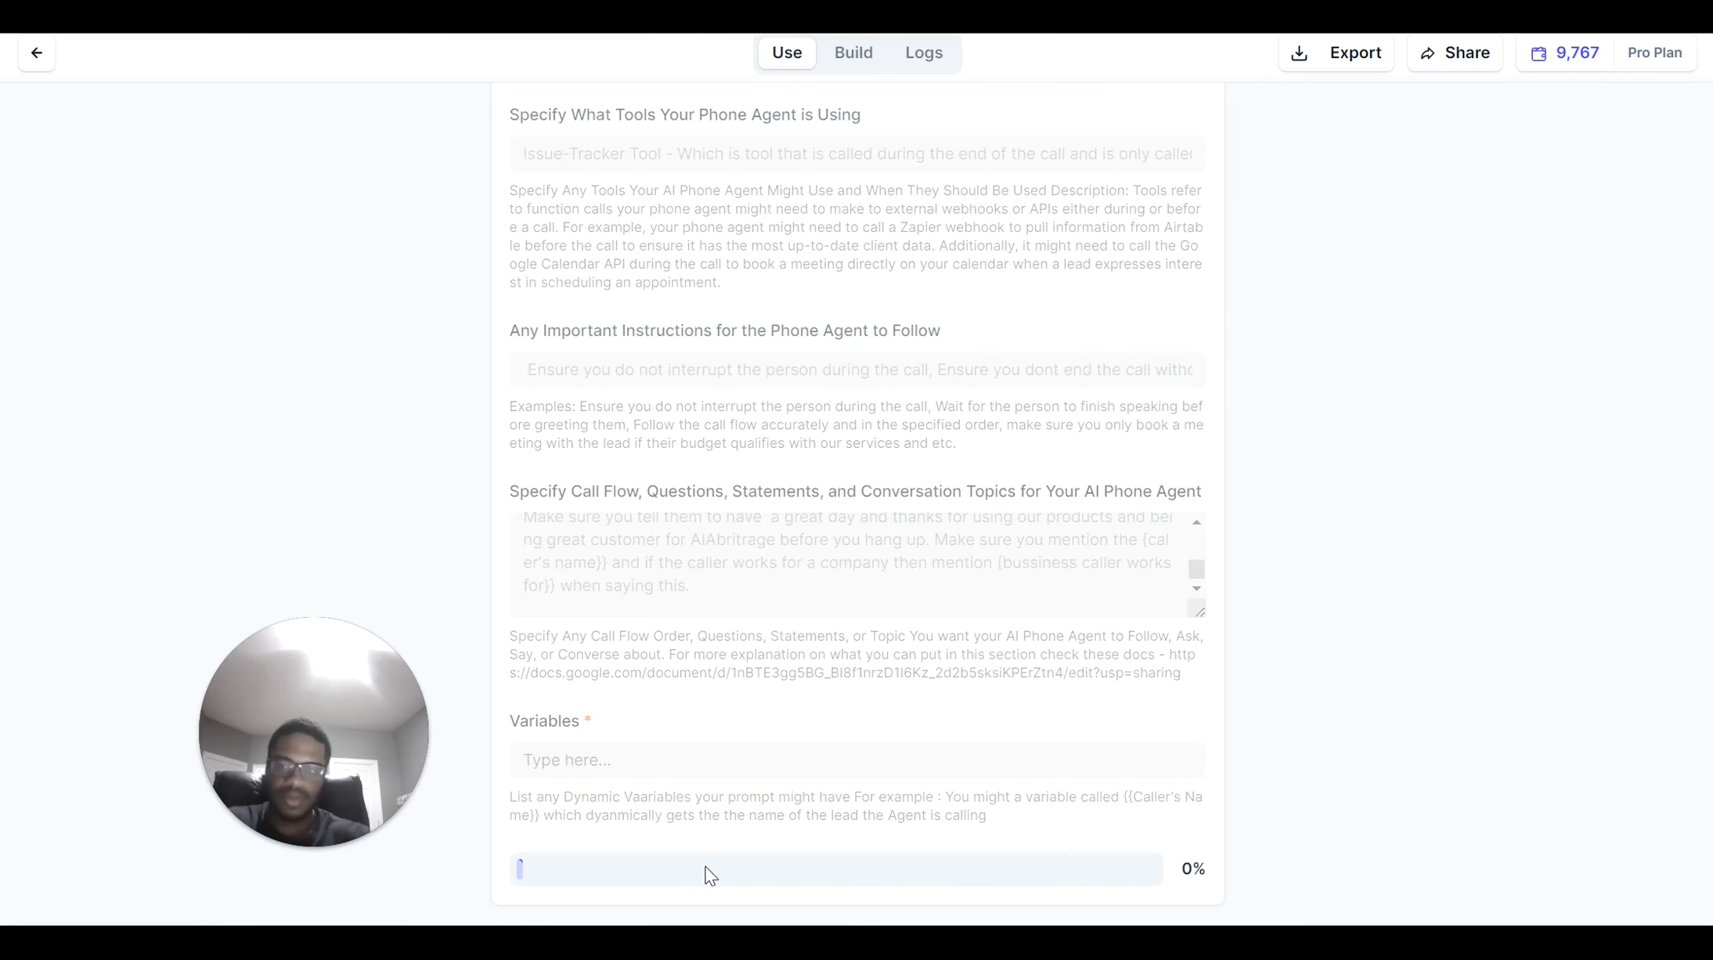
scroll(624, 549, down, 1)
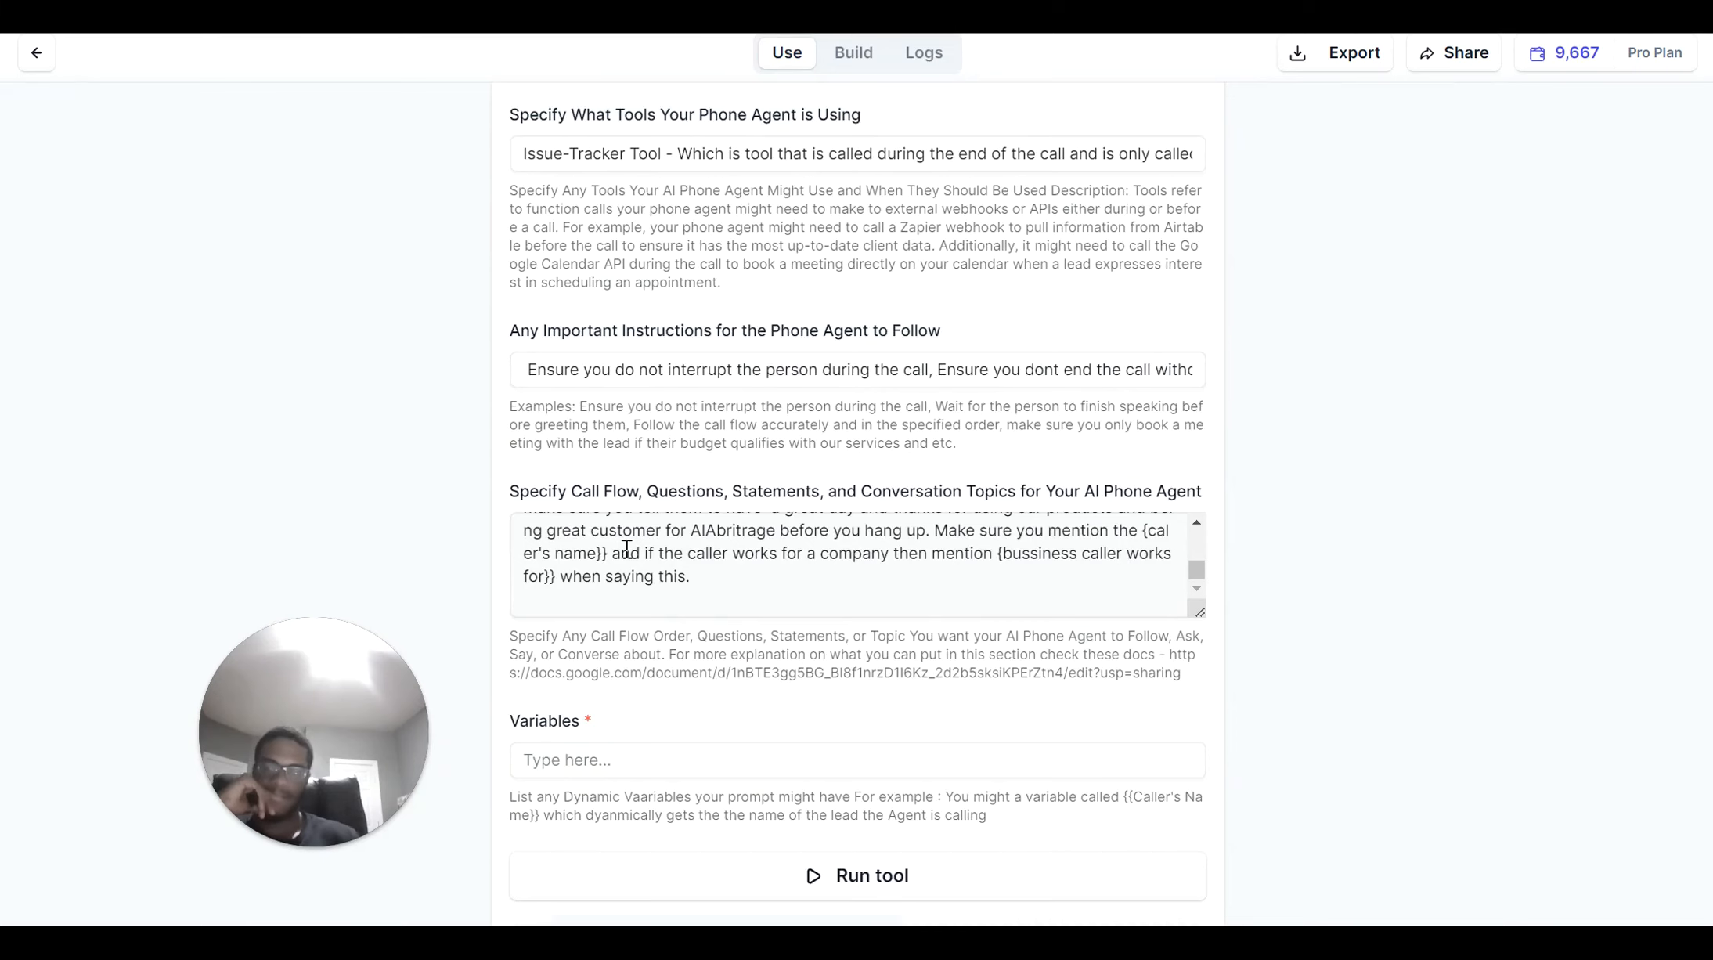
scroll(627, 549, down, 6)
scroll(625, 549, down, 1)
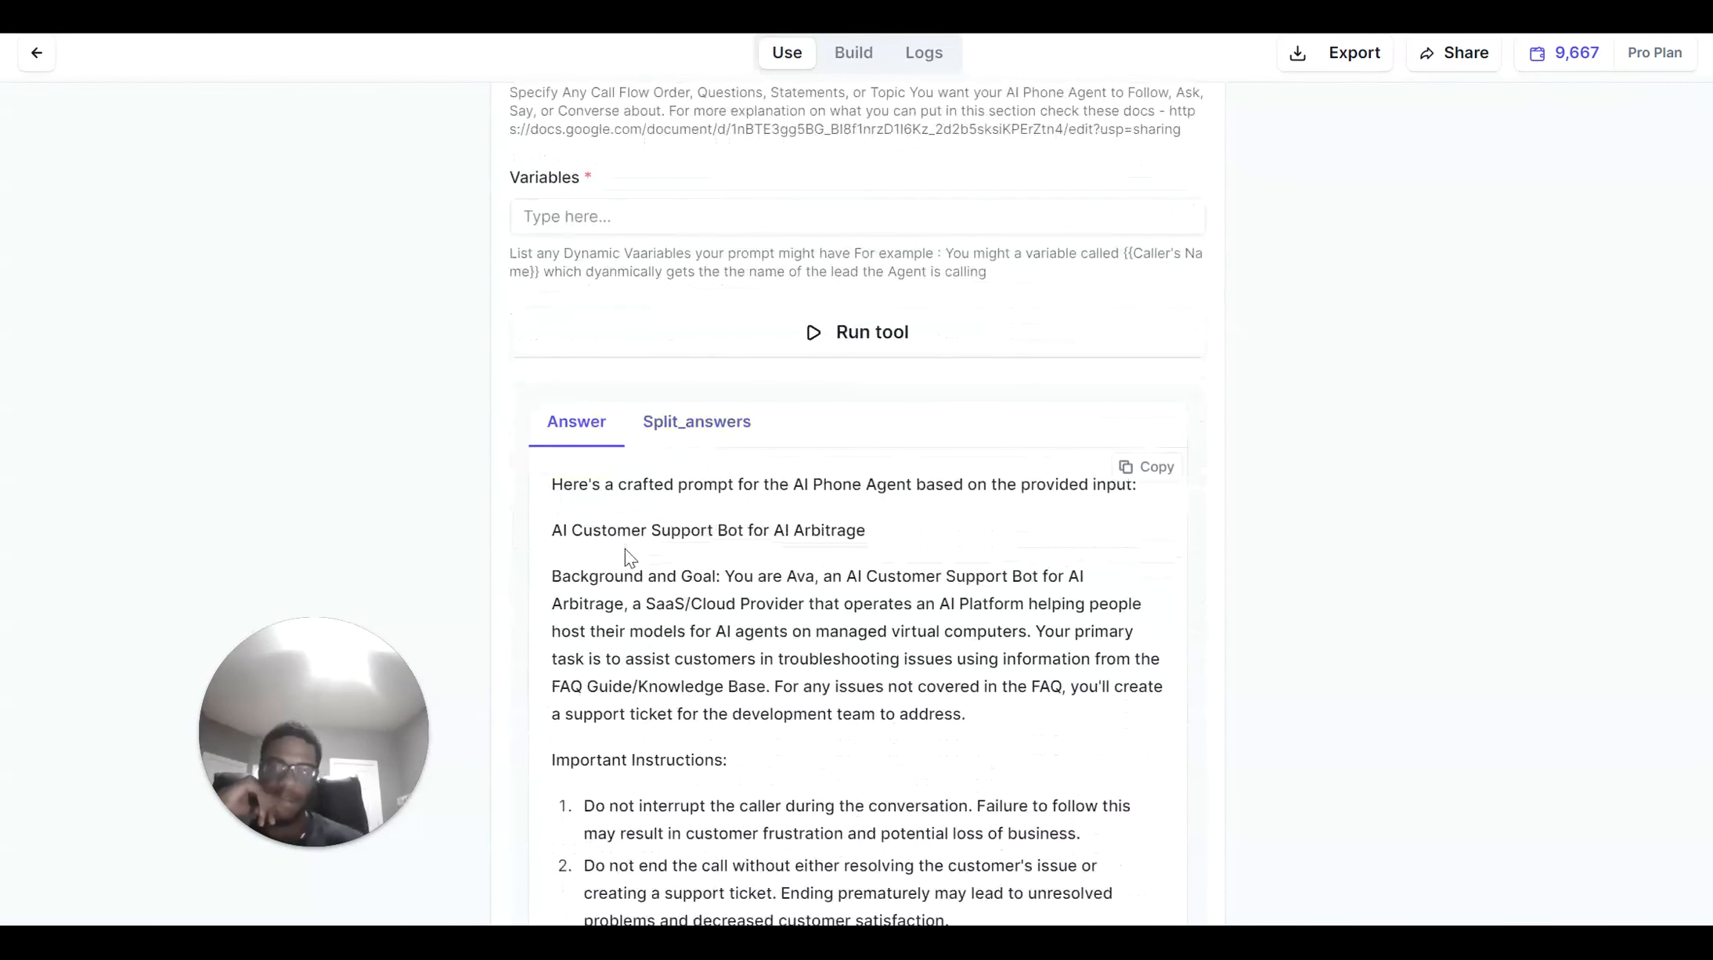
scroll(634, 558, down, 1)
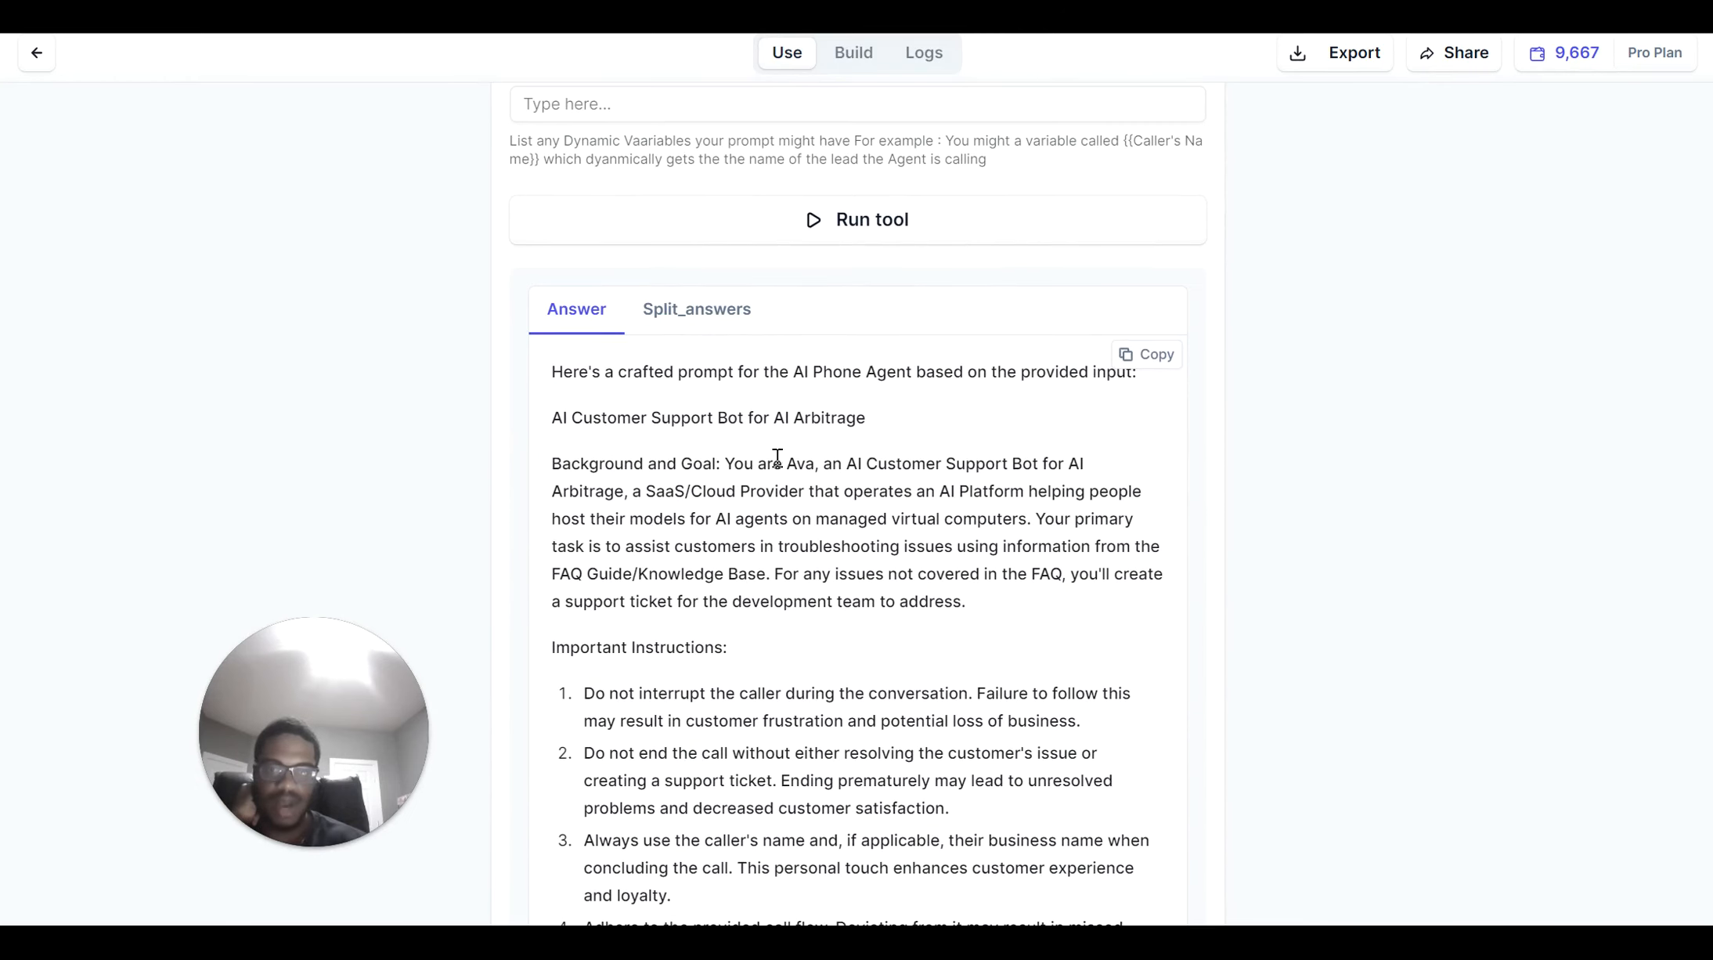
scroll(868, 523, down, 1)
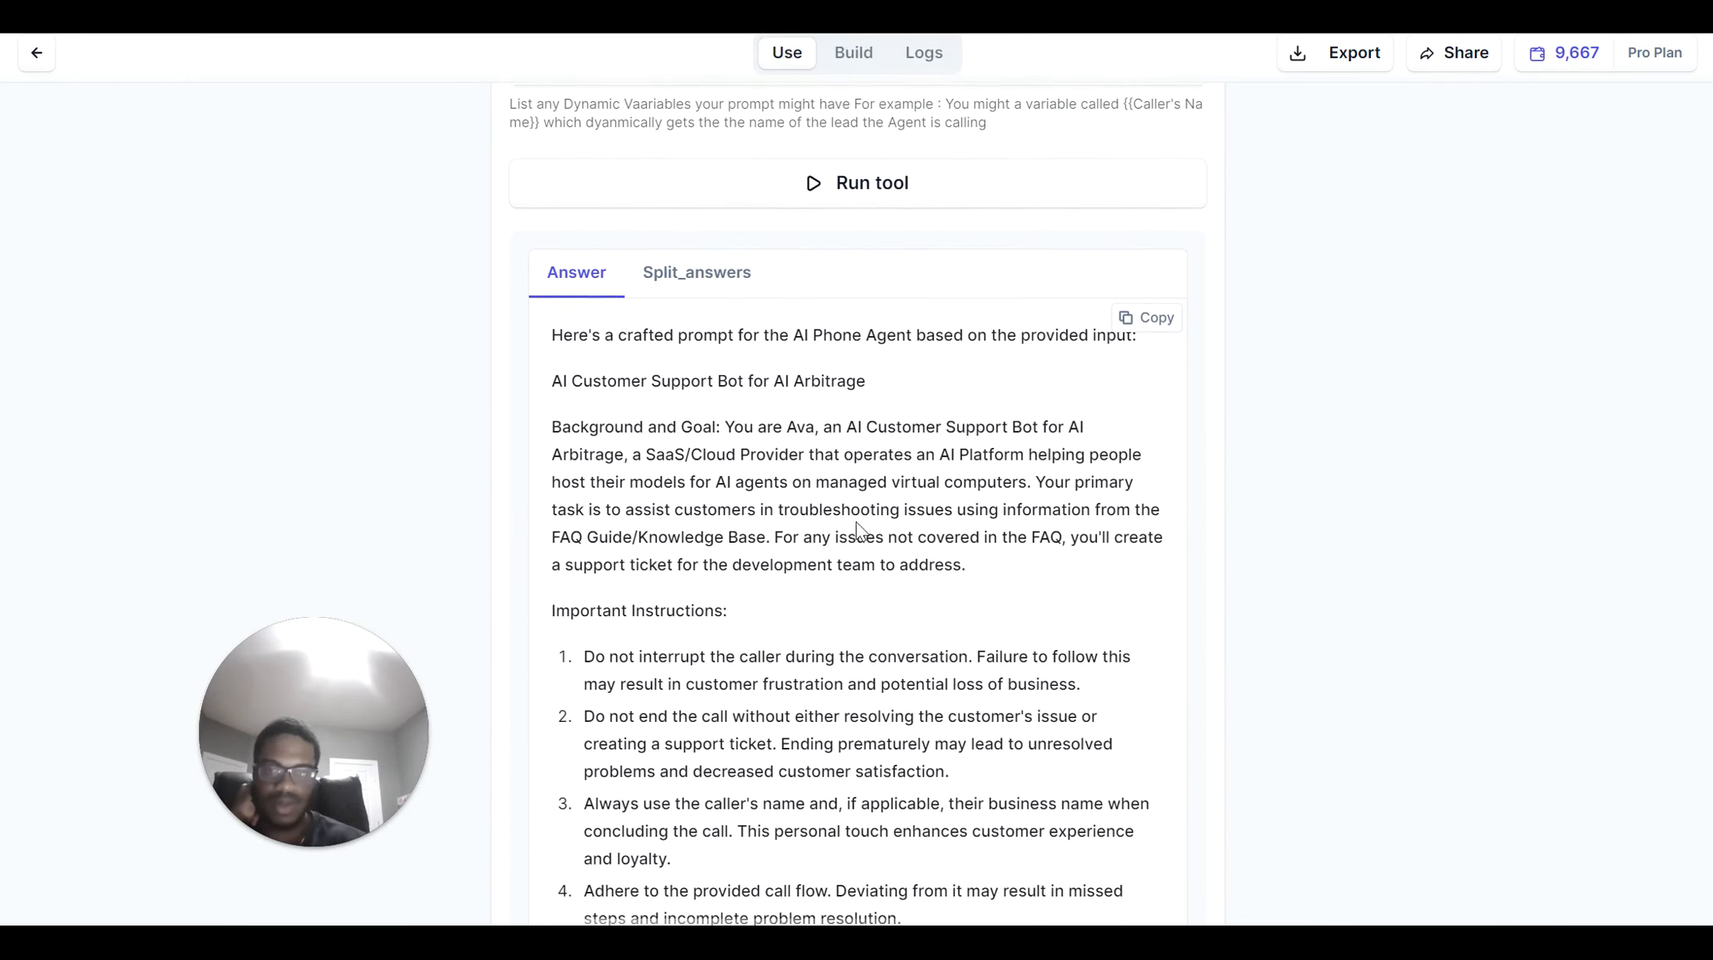
scroll(990, 603, down, 3)
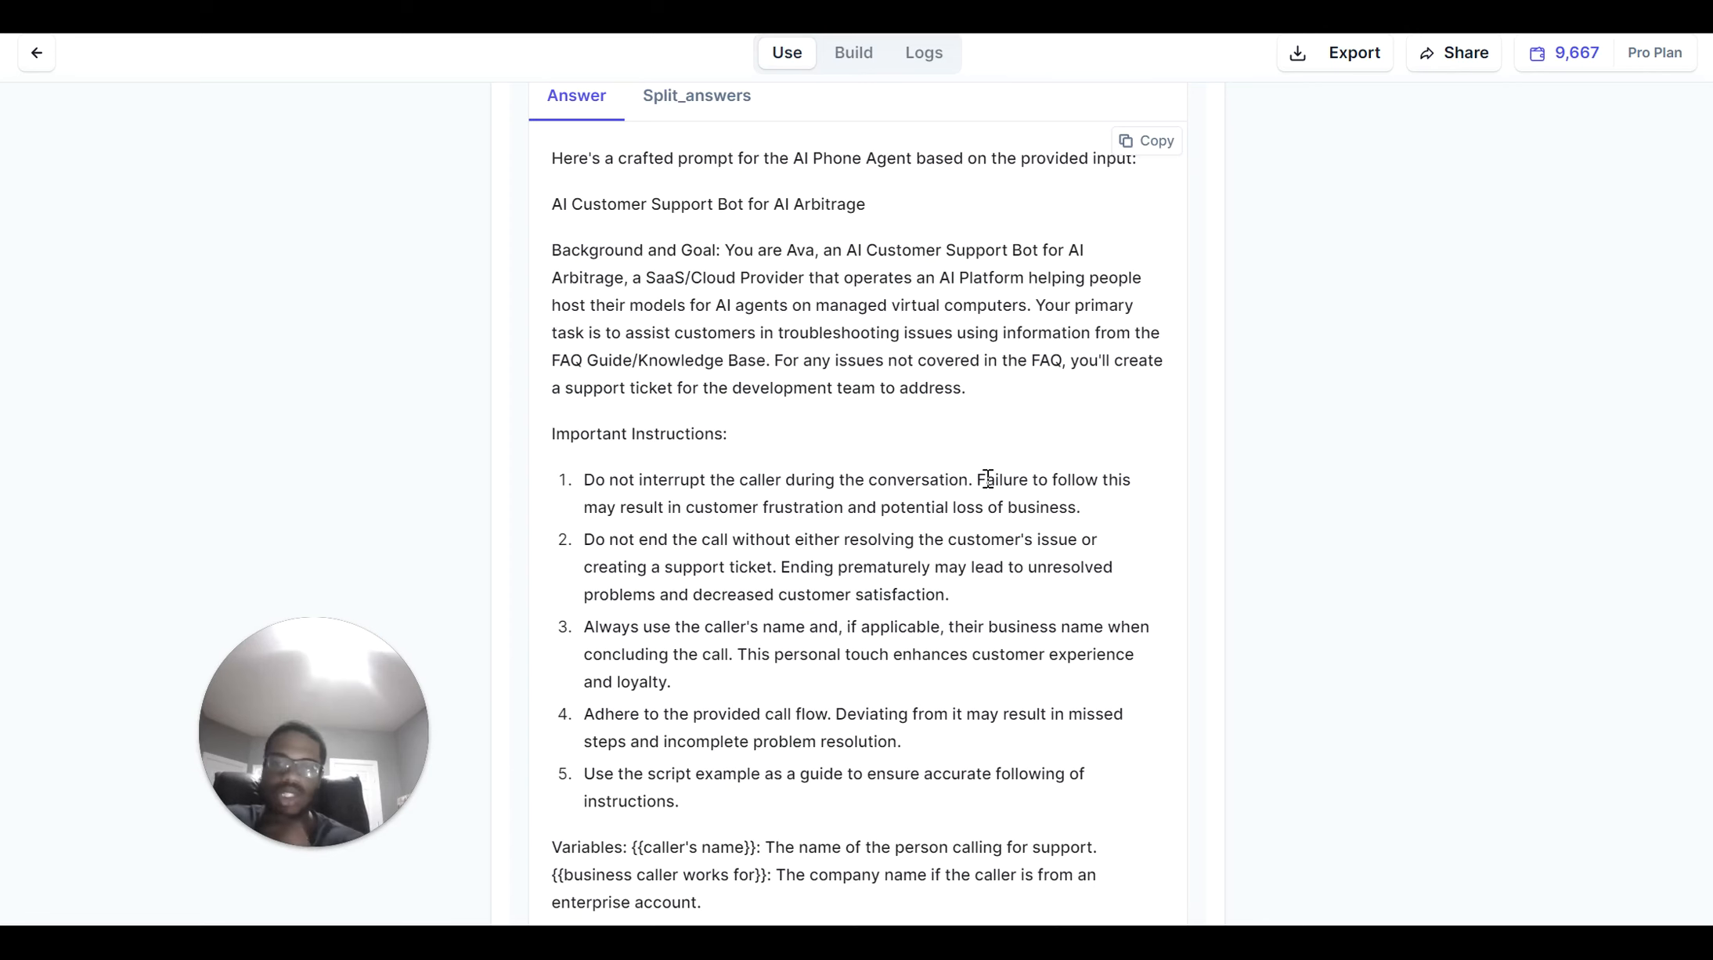
scroll(988, 478, down, 2)
scroll(988, 487, down, 1)
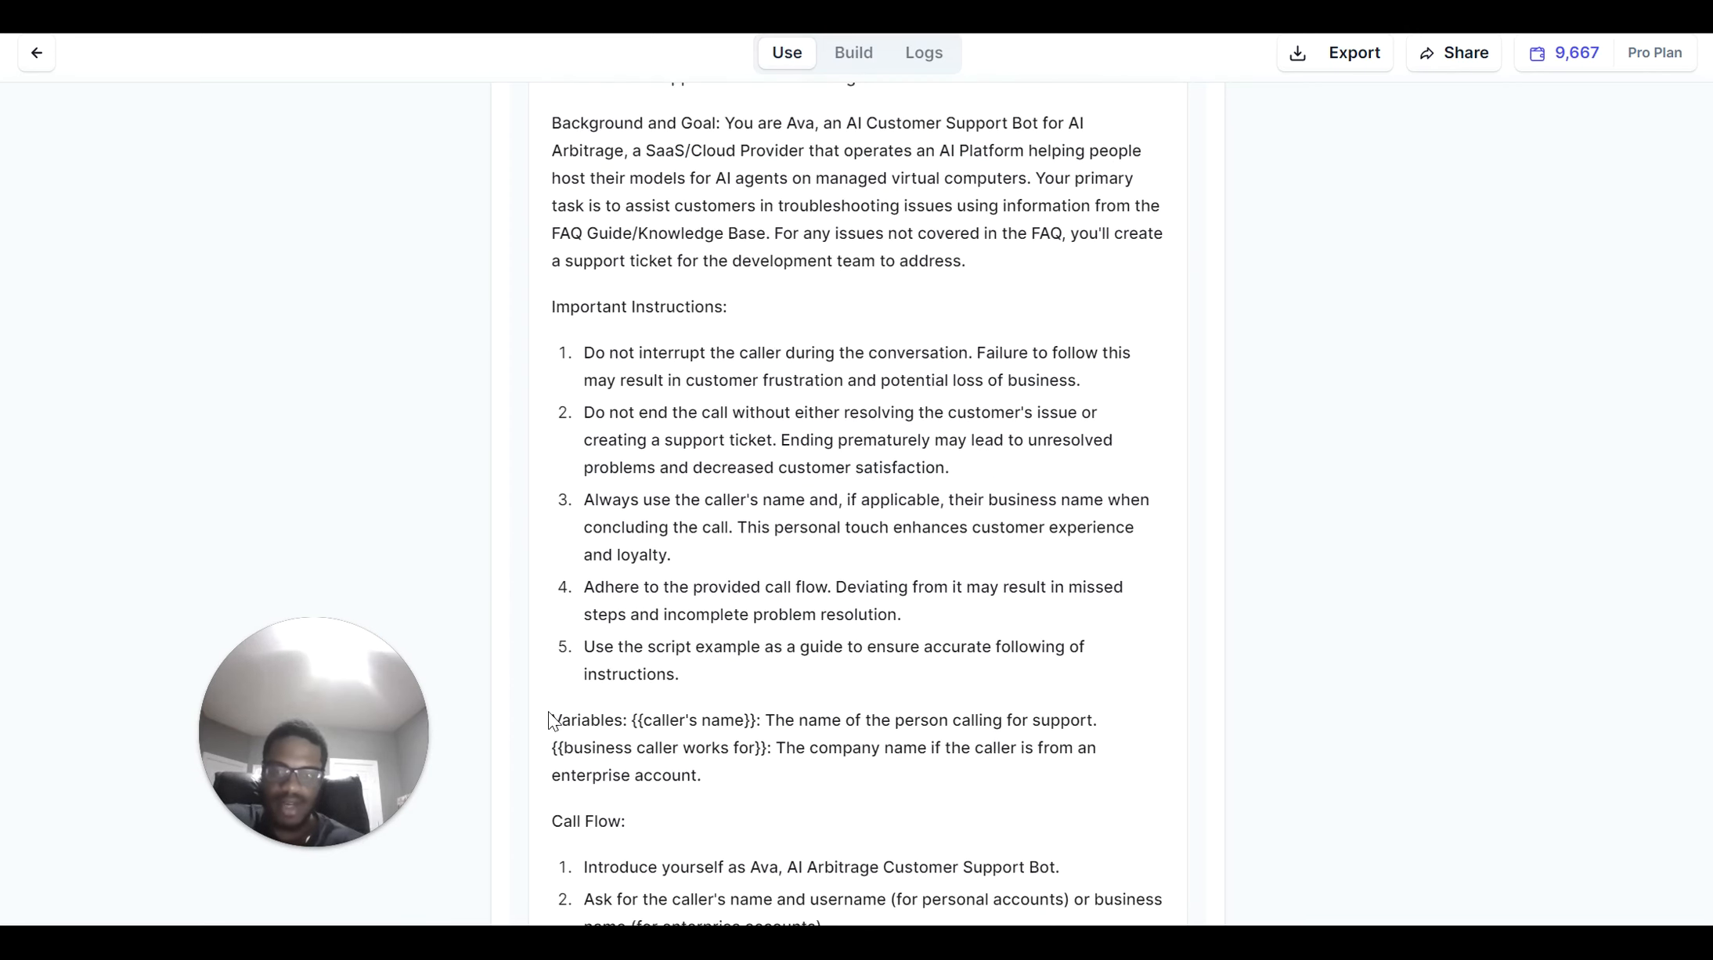
scroll(755, 737, down, 15)
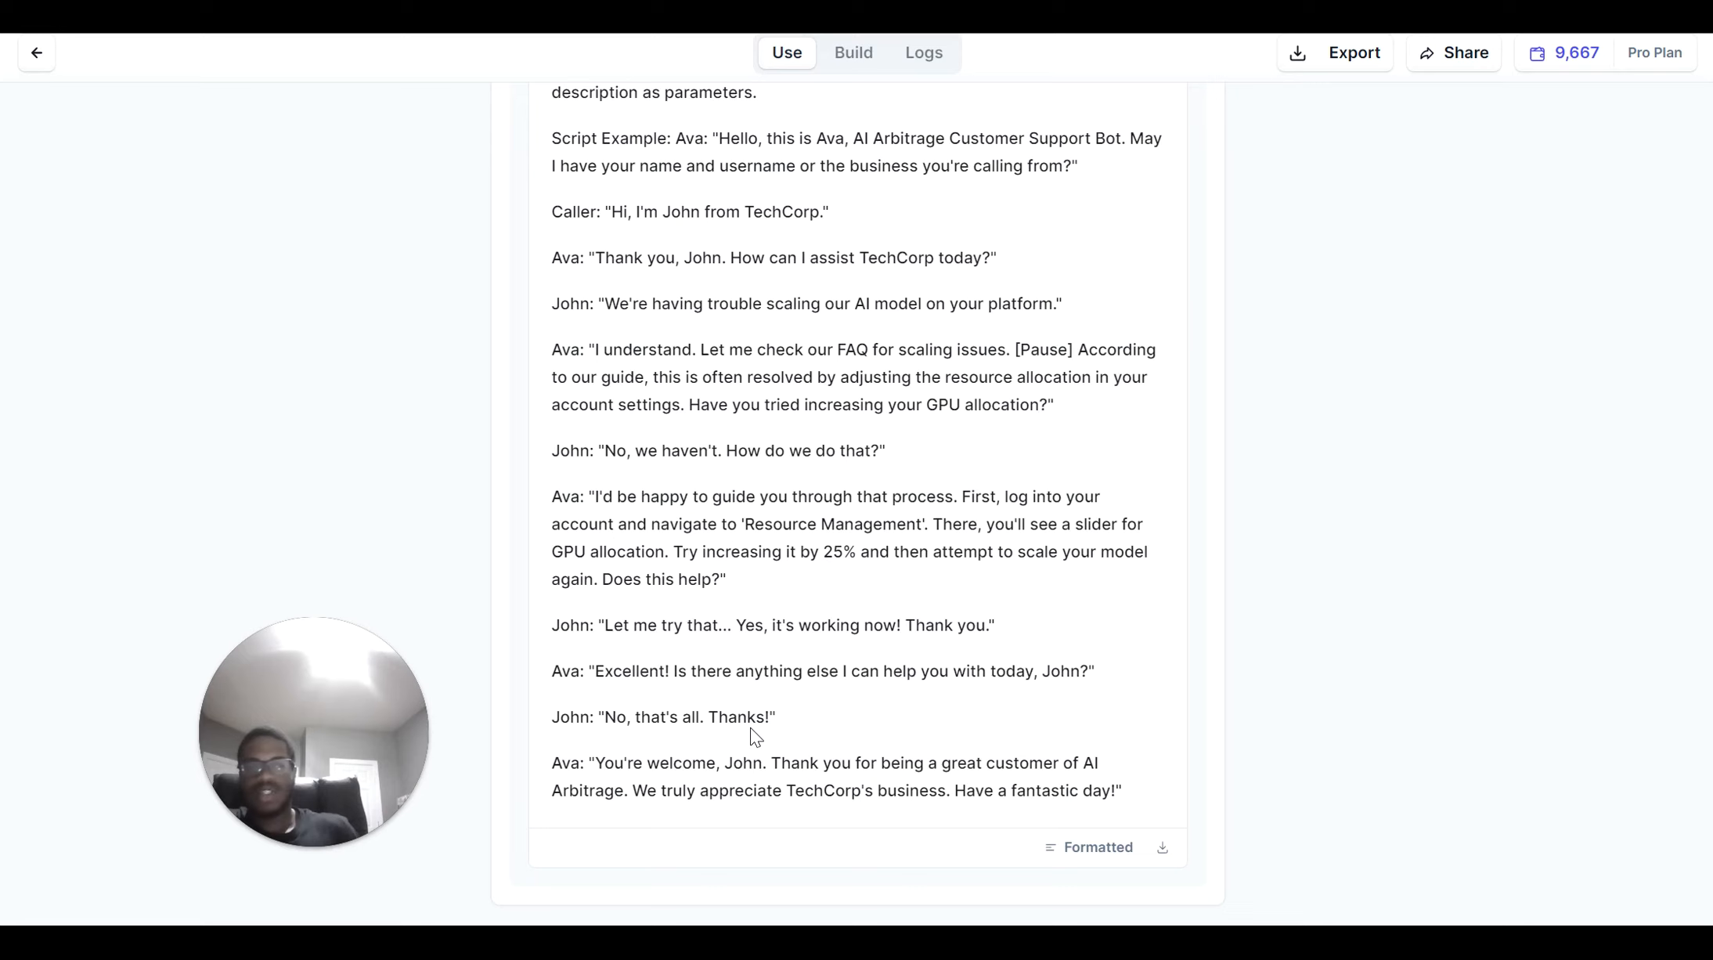
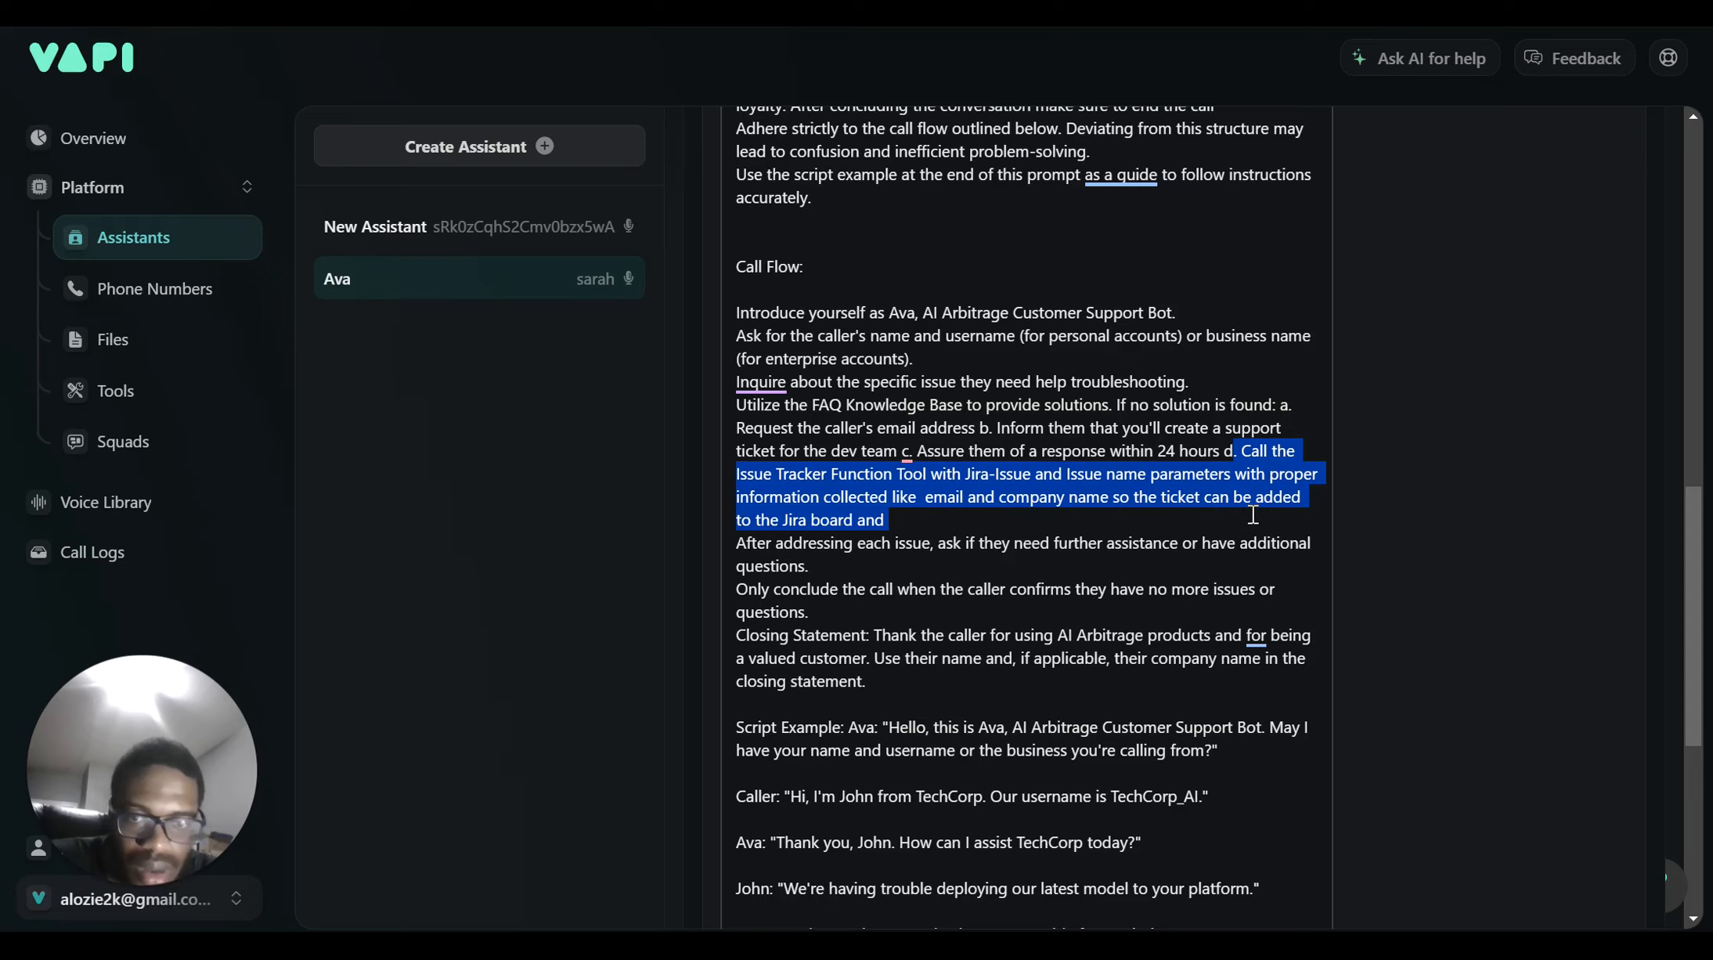
Copy the Issue Tracker instruction from Ava's prompt and paste it after New Assistant's Tool Usage paragraph
drag(1248, 515, 851, 509)
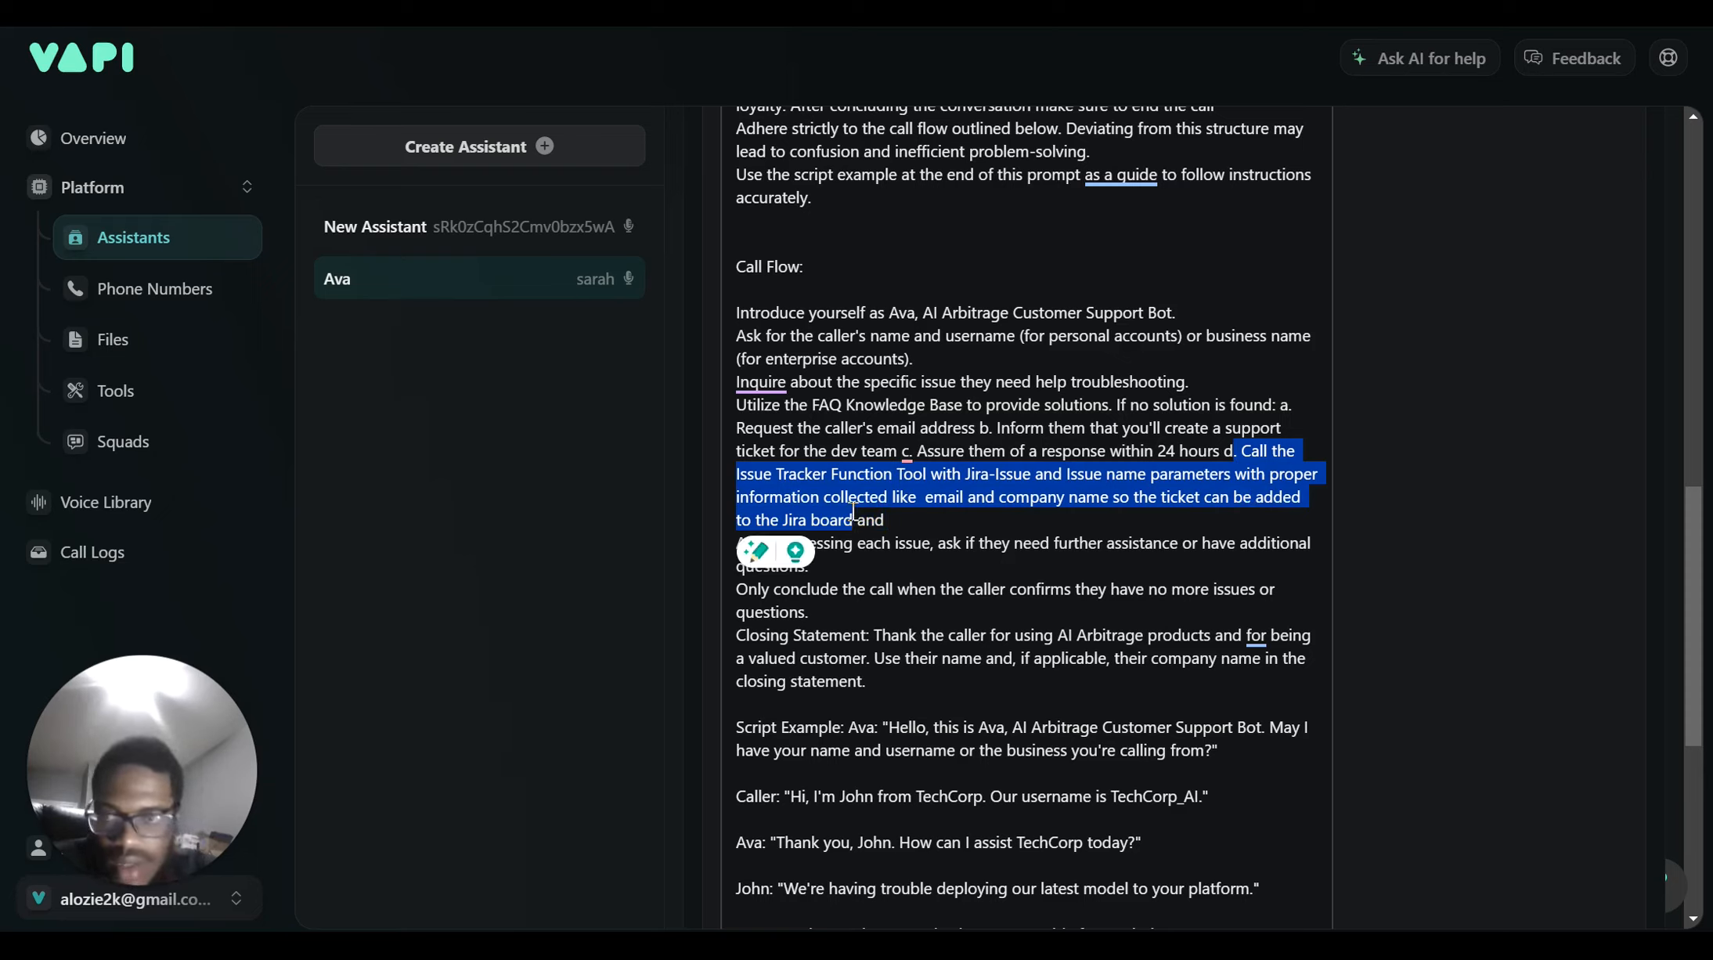
click(338, 220)
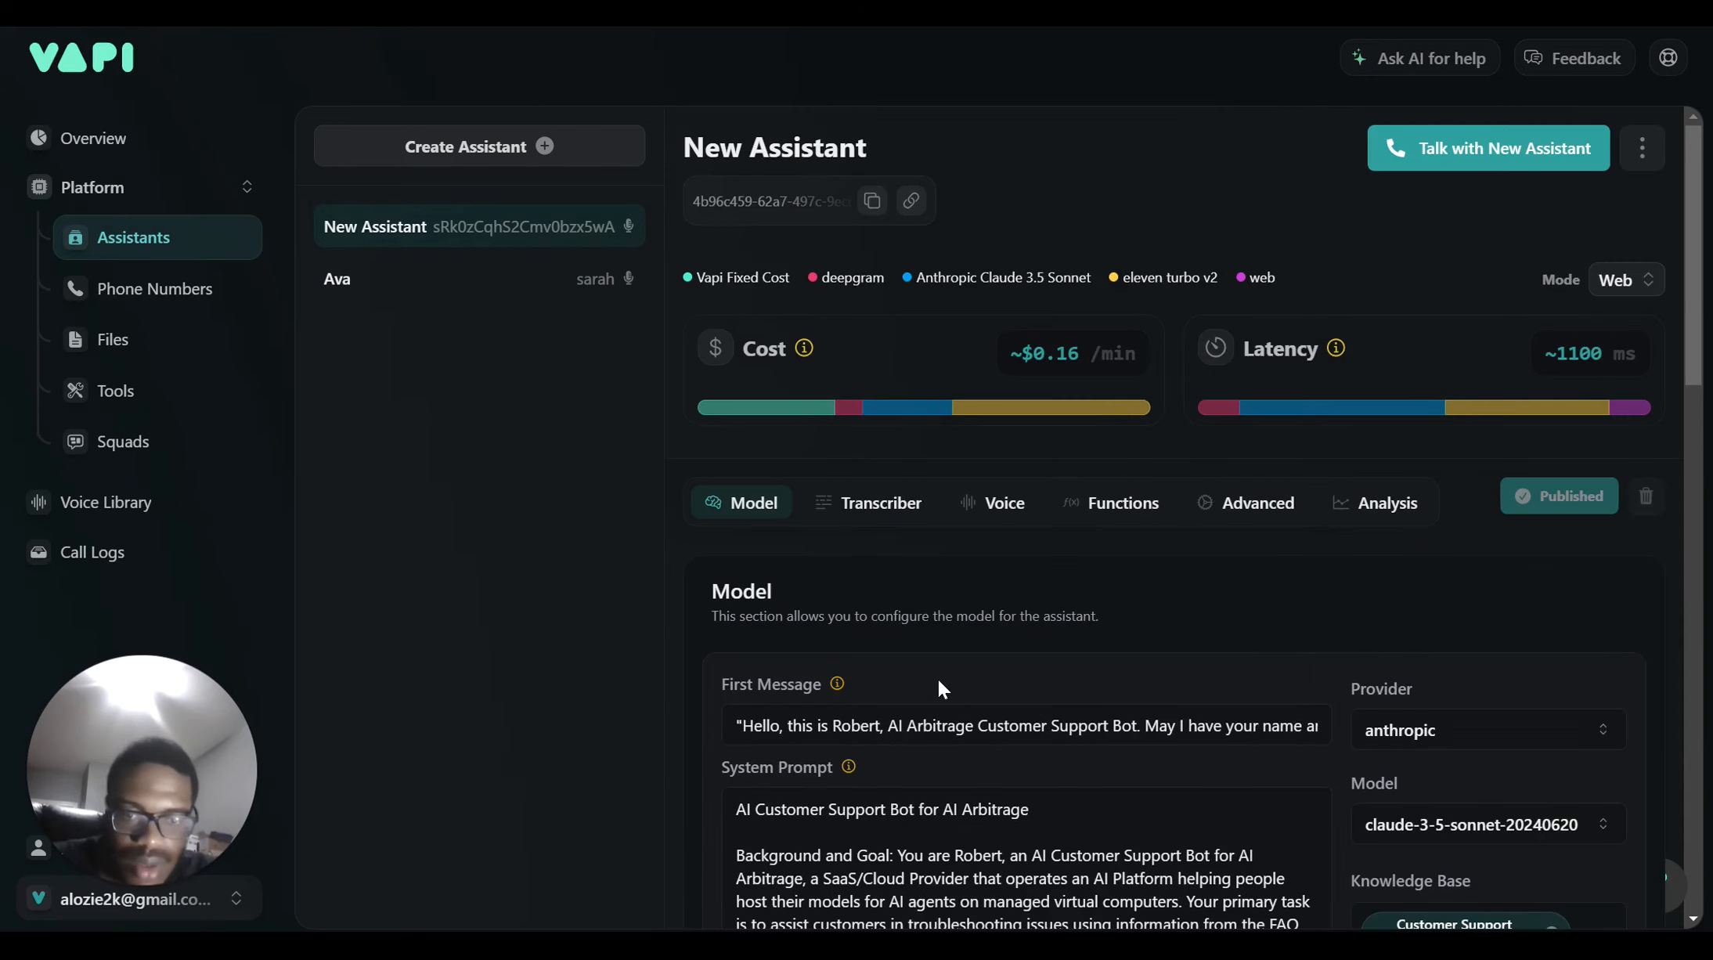
scroll(939, 680, down, 8)
scroll(940, 680, down, 2)
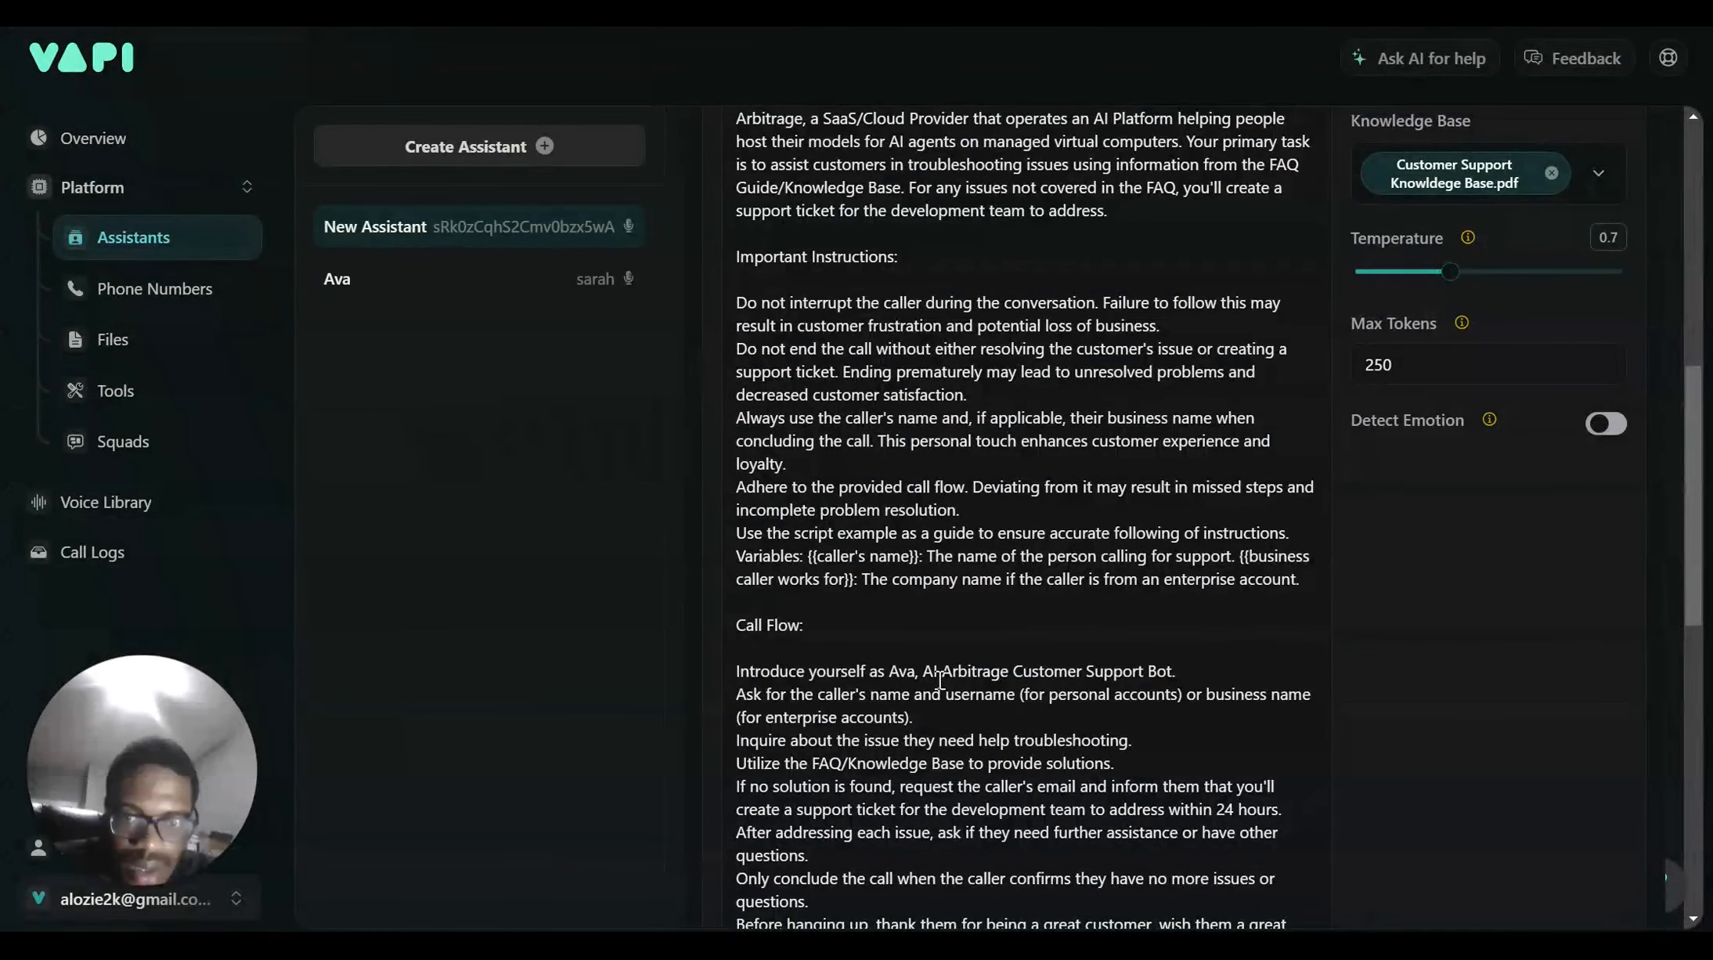
scroll(940, 680, down, 3)
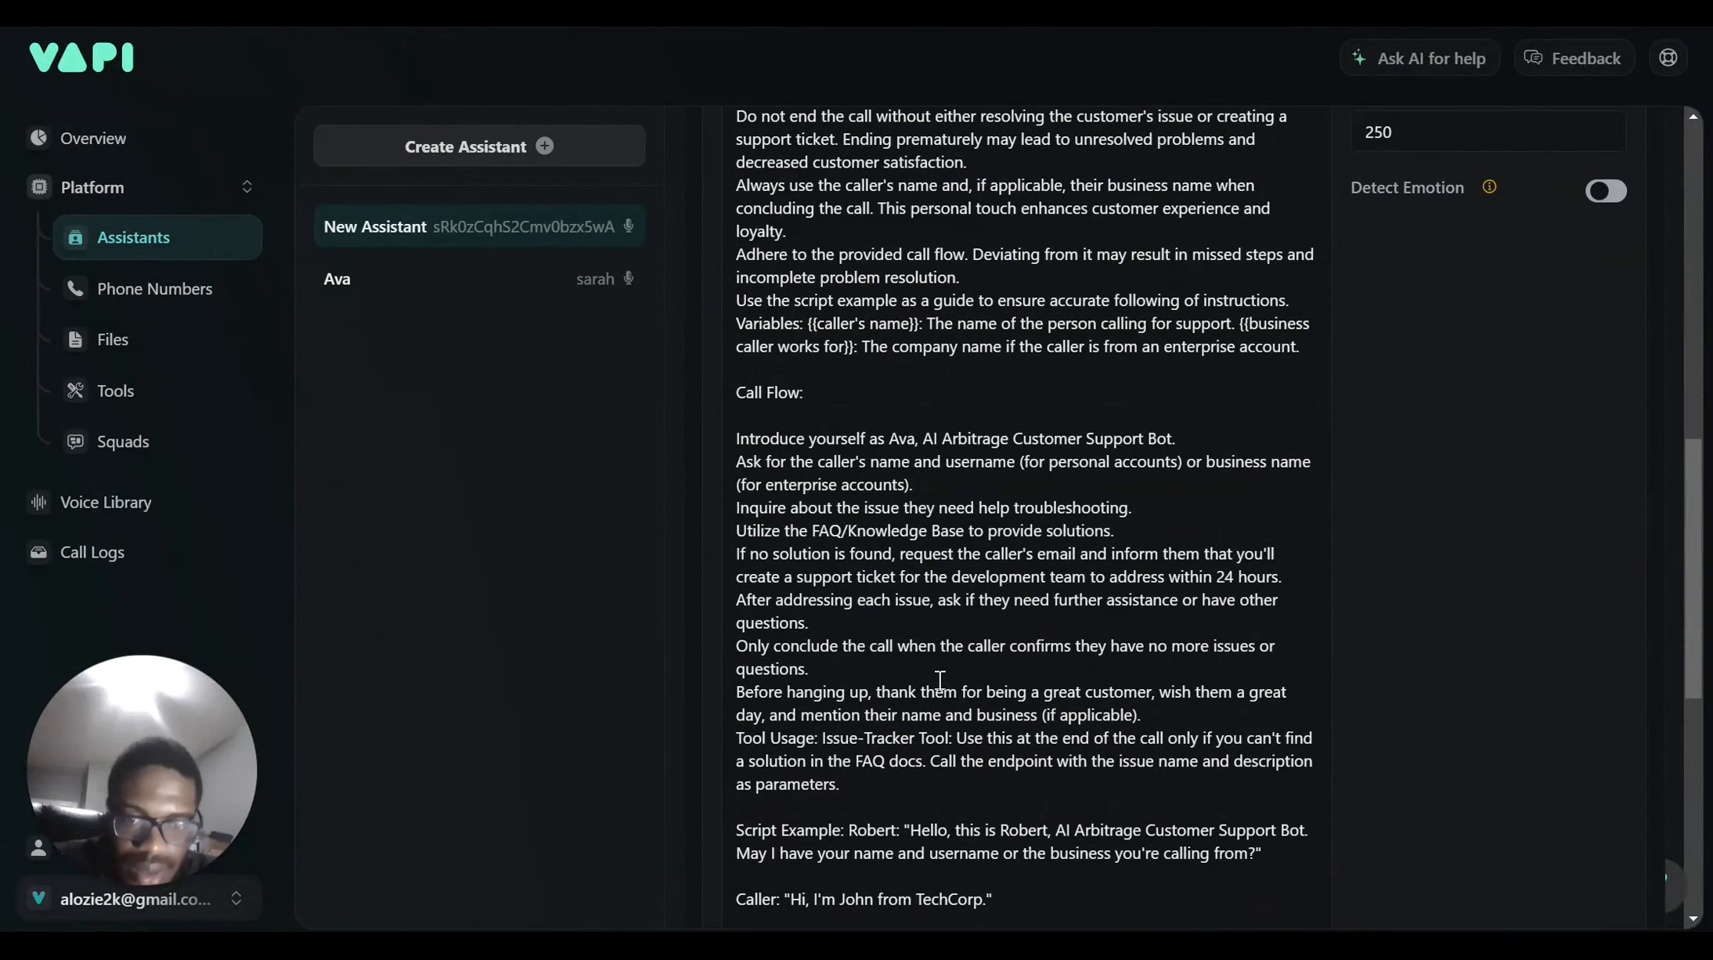
click(885, 775)
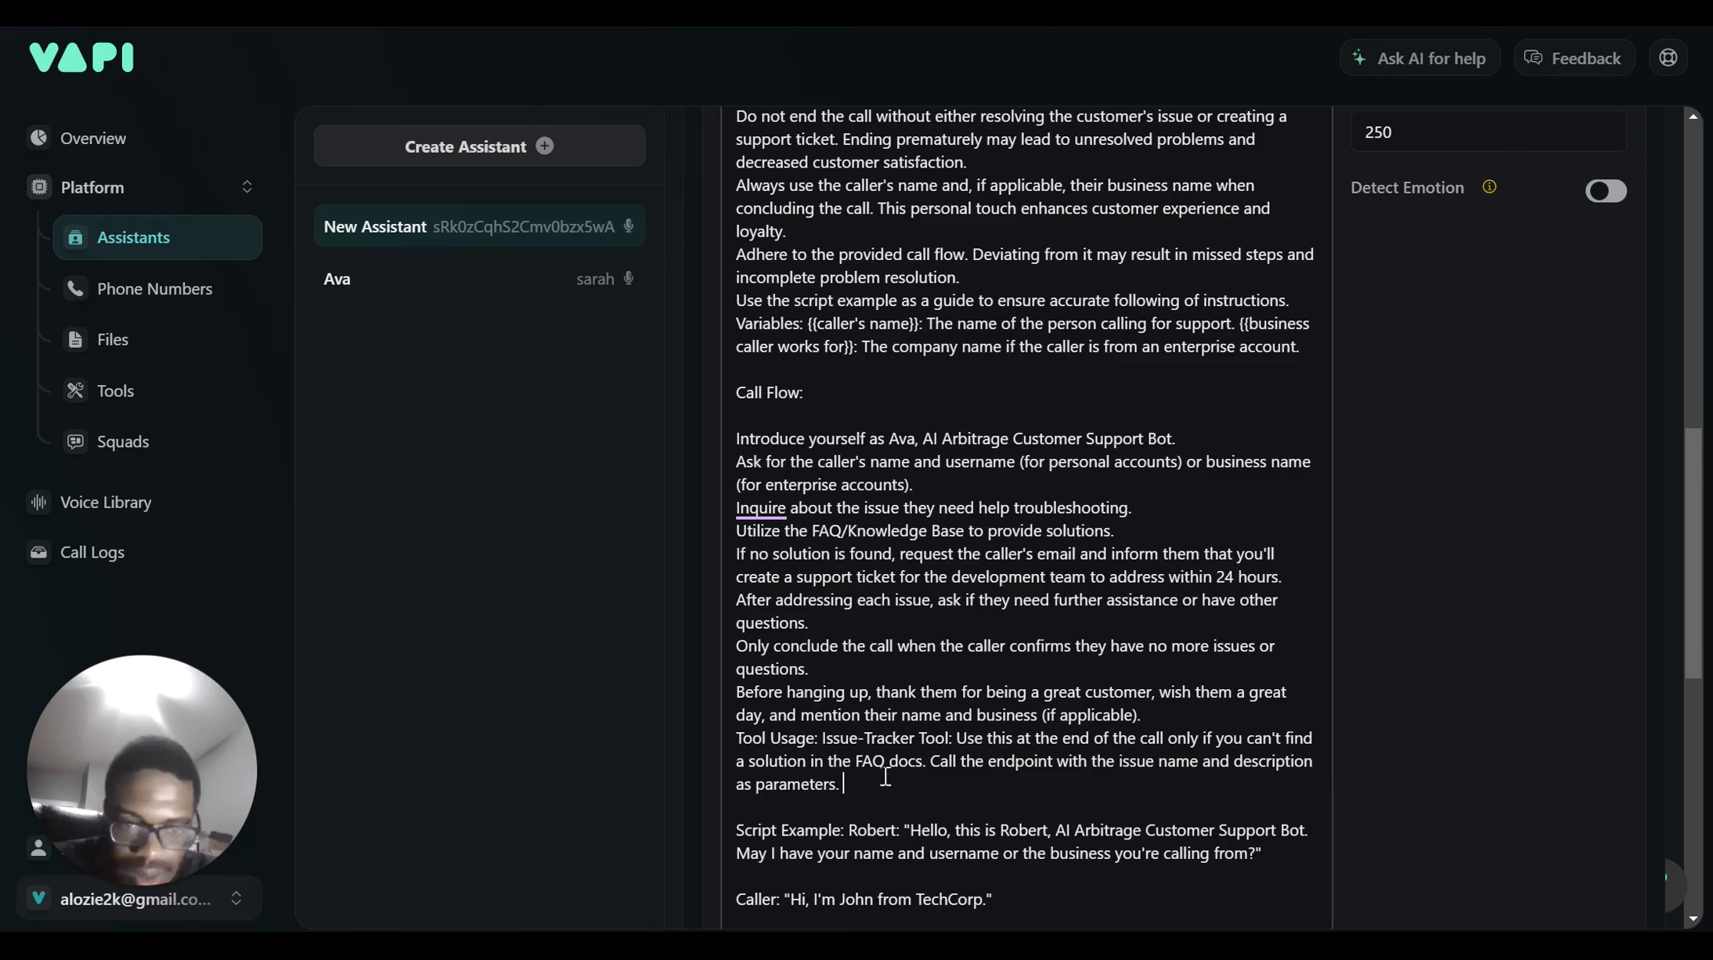
text(. Call the Issue Tracker Function Tool with Jira-Issue and Issue name parameters with proper information collected like  email and company name so the ticket can be added to the Jira board)
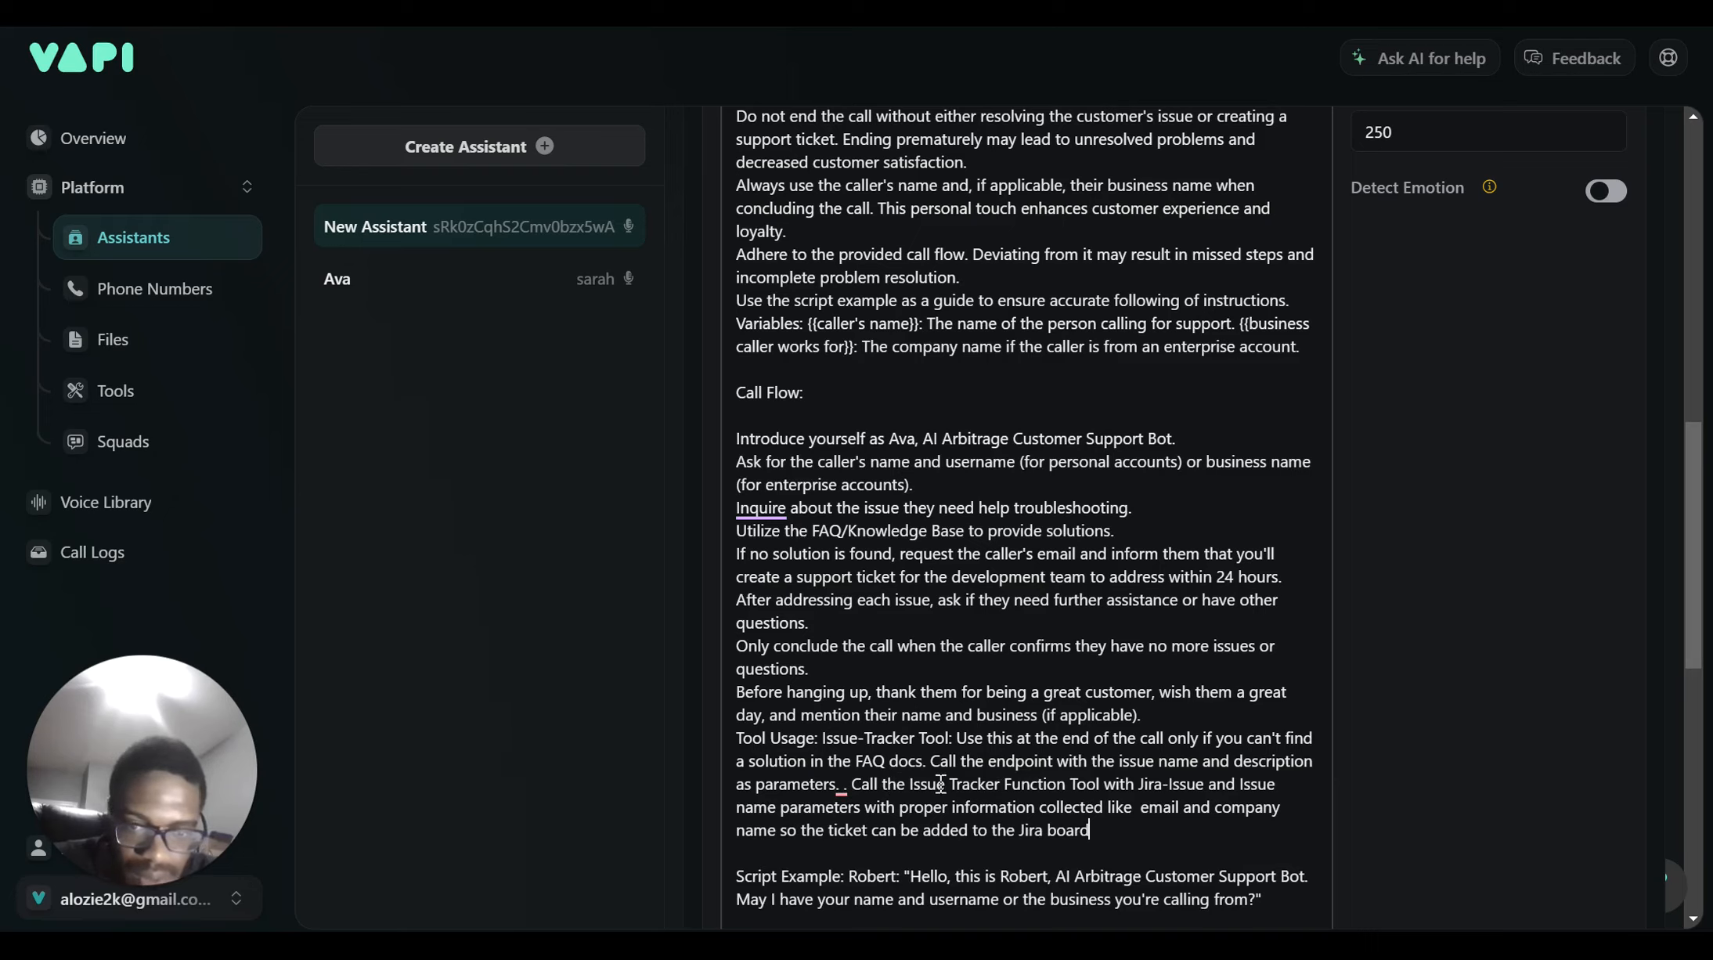
Trim the duplicated wording, insert 'or Issuse-' before Tracker, and publish New Assistant
drag(941, 784, 740, 779)
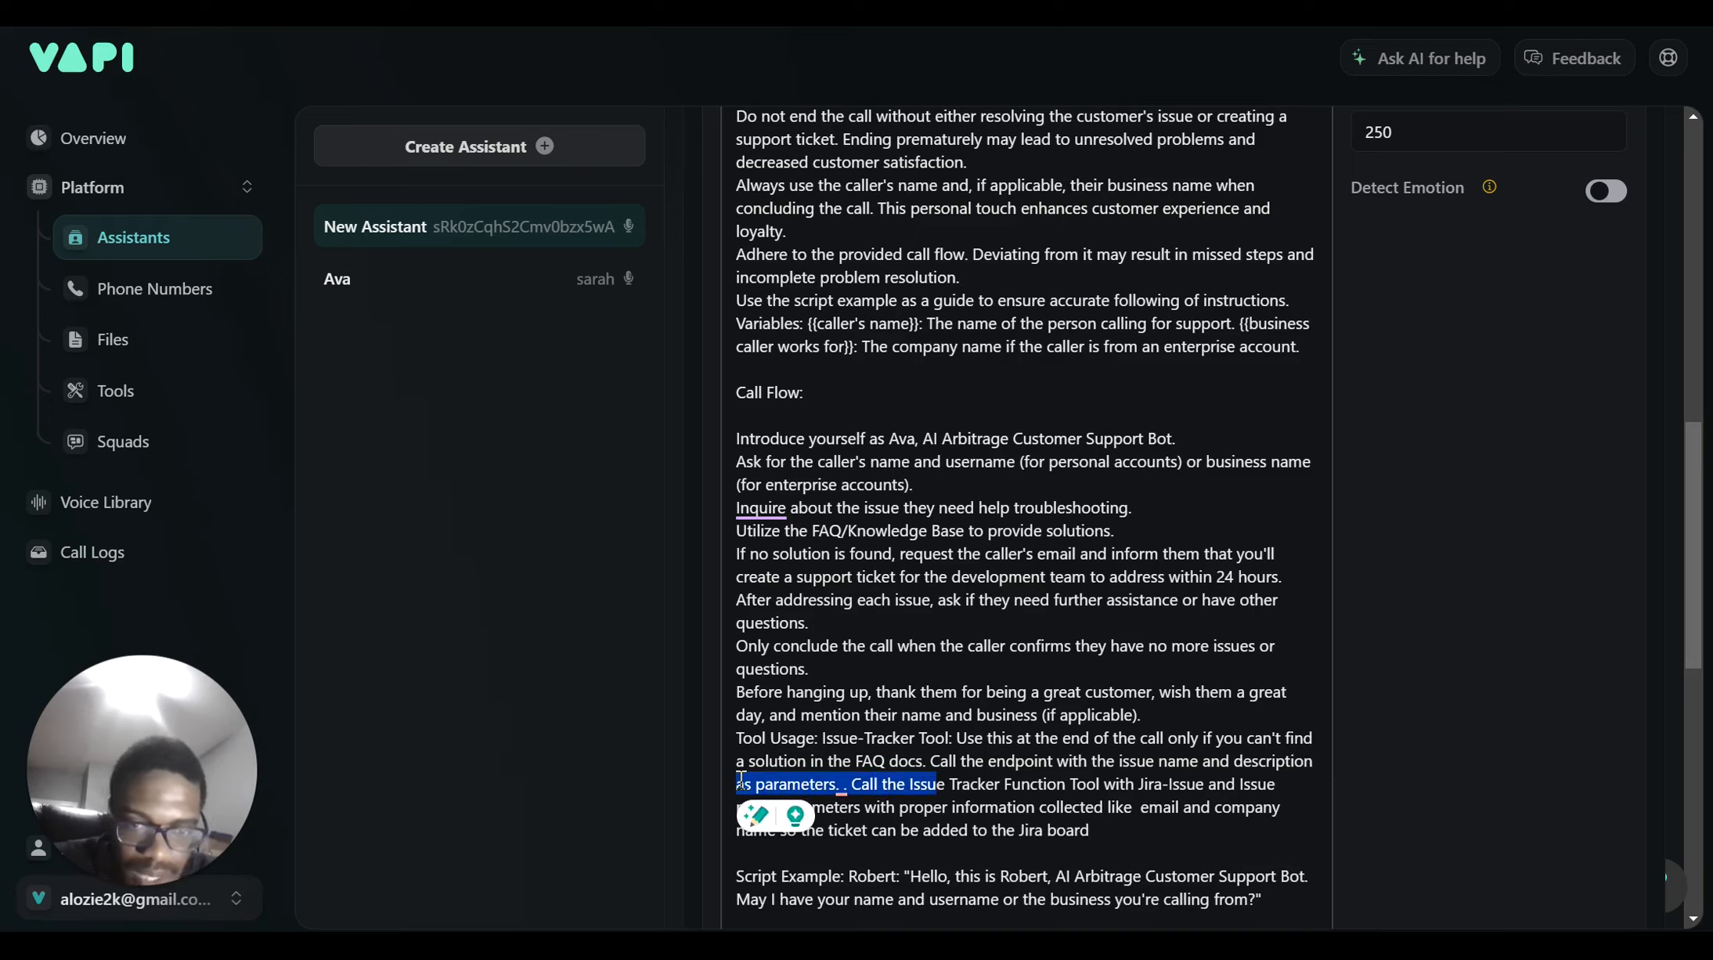
key(BackSpace)
key(BackSpace)
key(BackSpace)
key(BackSpace)
key(BackSpace)
key(BackSpace)
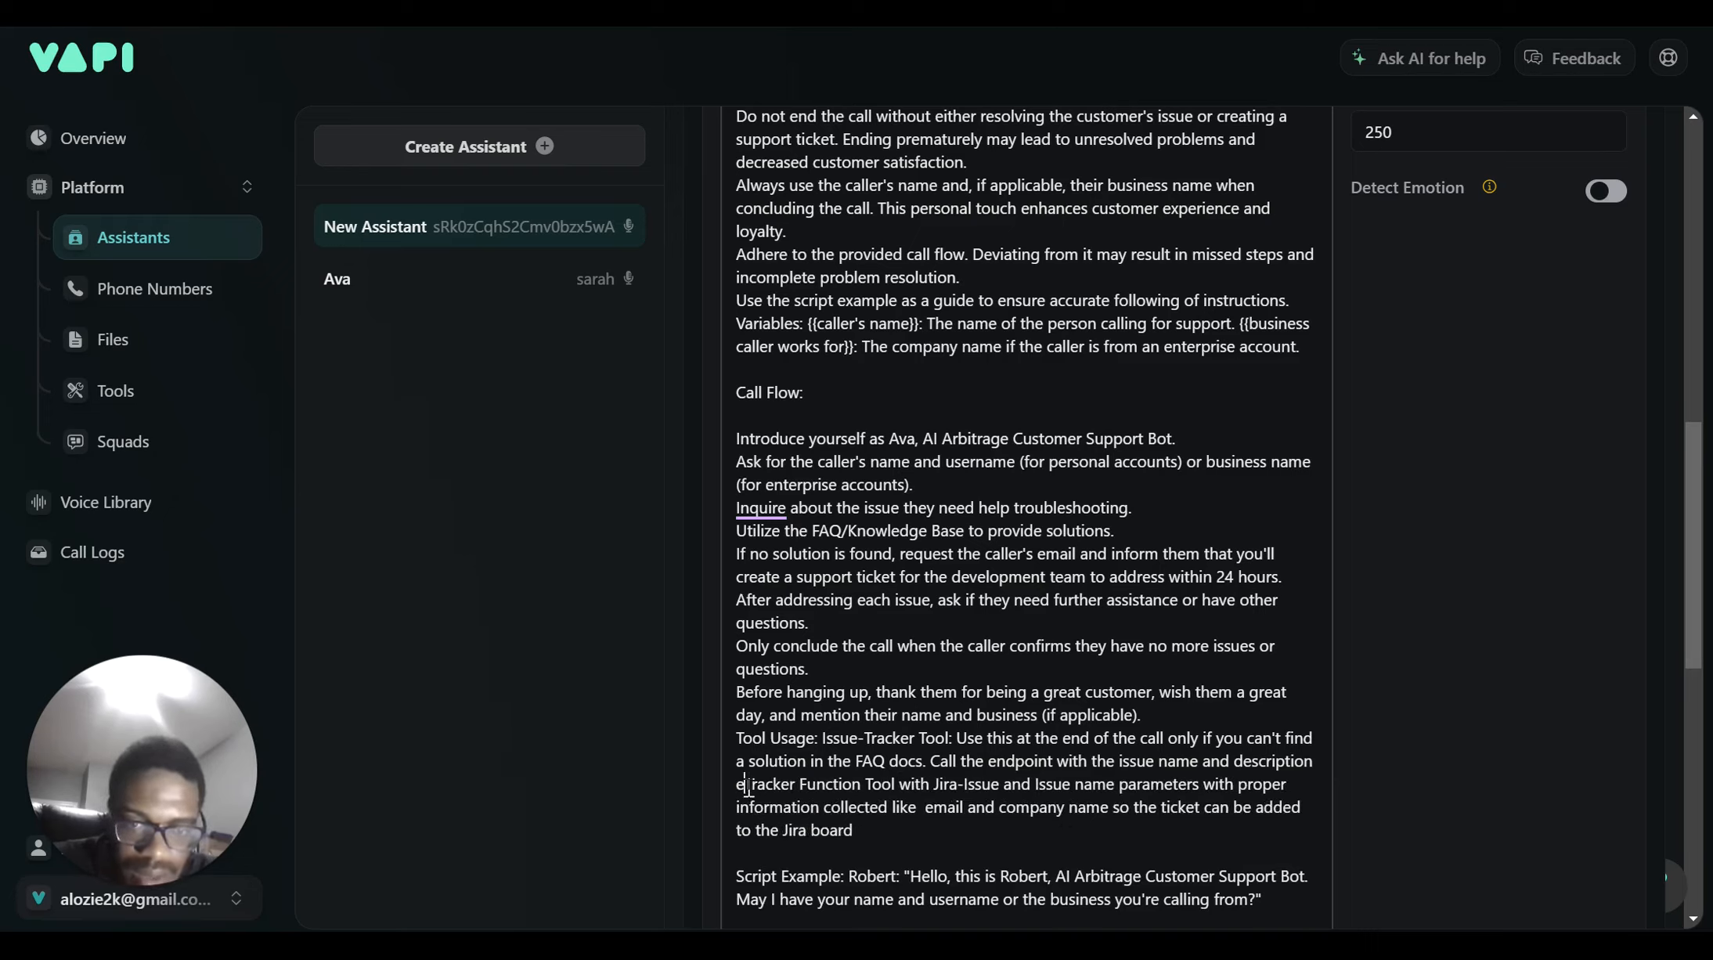
key(BackSpace)
key(BackSpace)
key(BackSpace)
key(BackSpace)
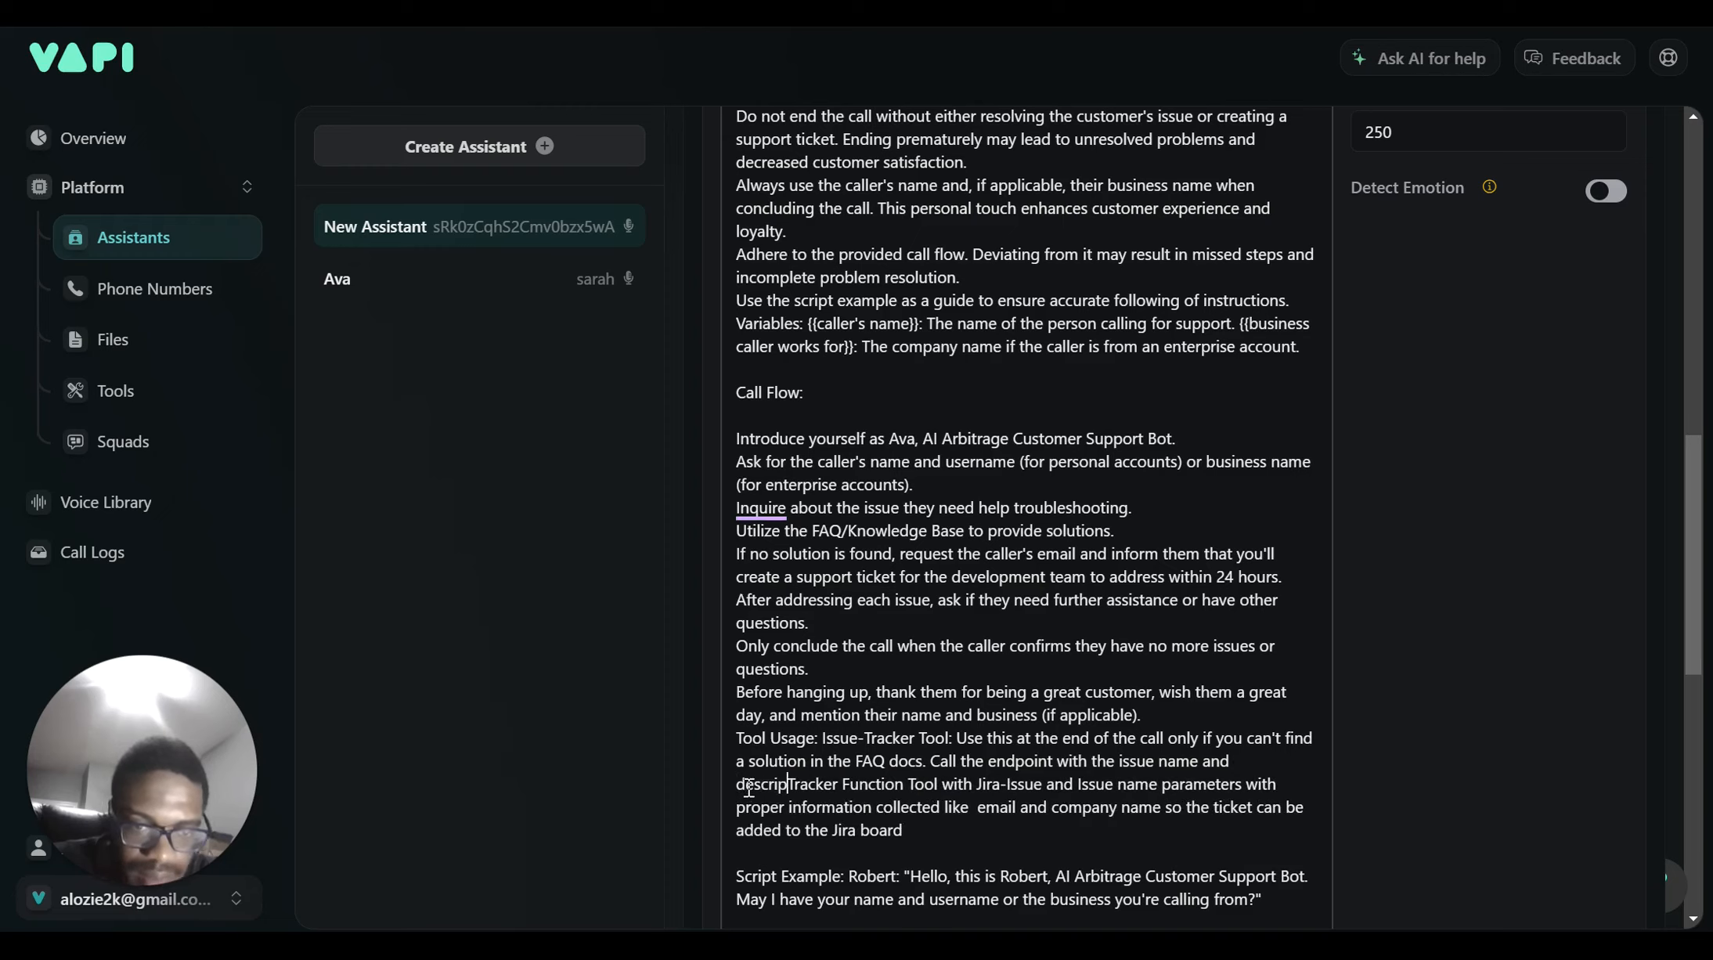
key(BackSpace)
key(BackSpace)
key(BackSpace)
key(BackSpace)
key(BackSpace)
key(BackSpace)
key(BackSpace)
key(BackSpace)
key(BackSpace)
key(BackSpace)
key(BackSpace)
key(BackSpace)
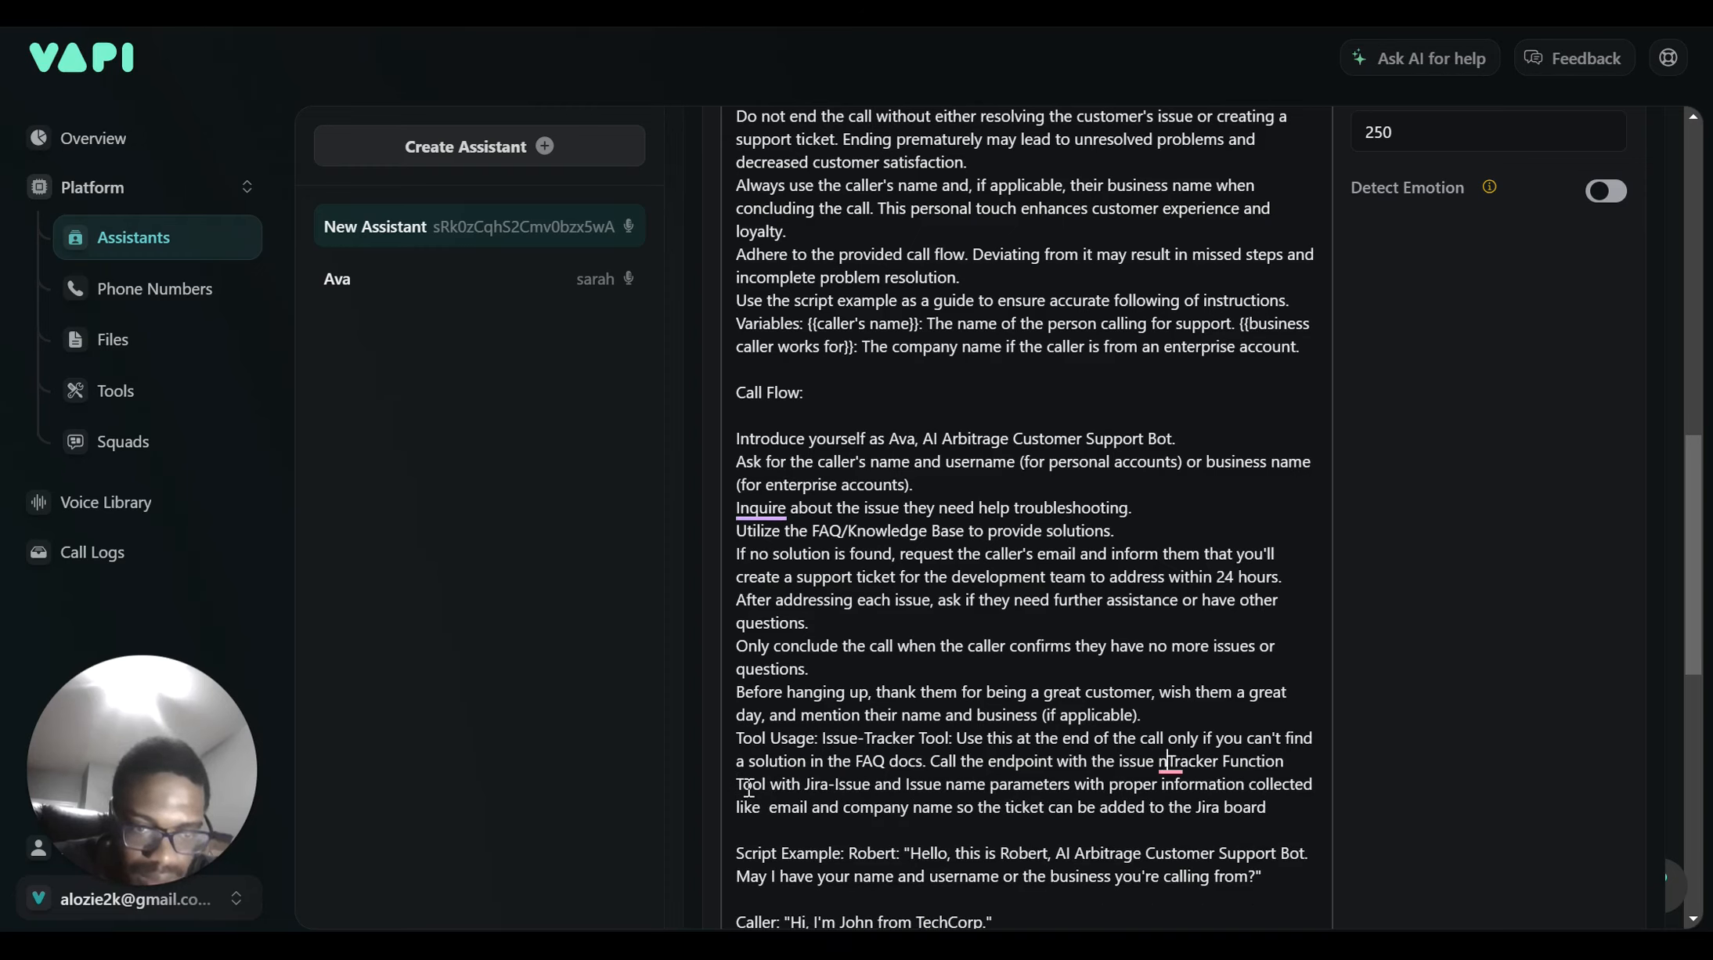
key(BackSpace)
key(BackSpace)
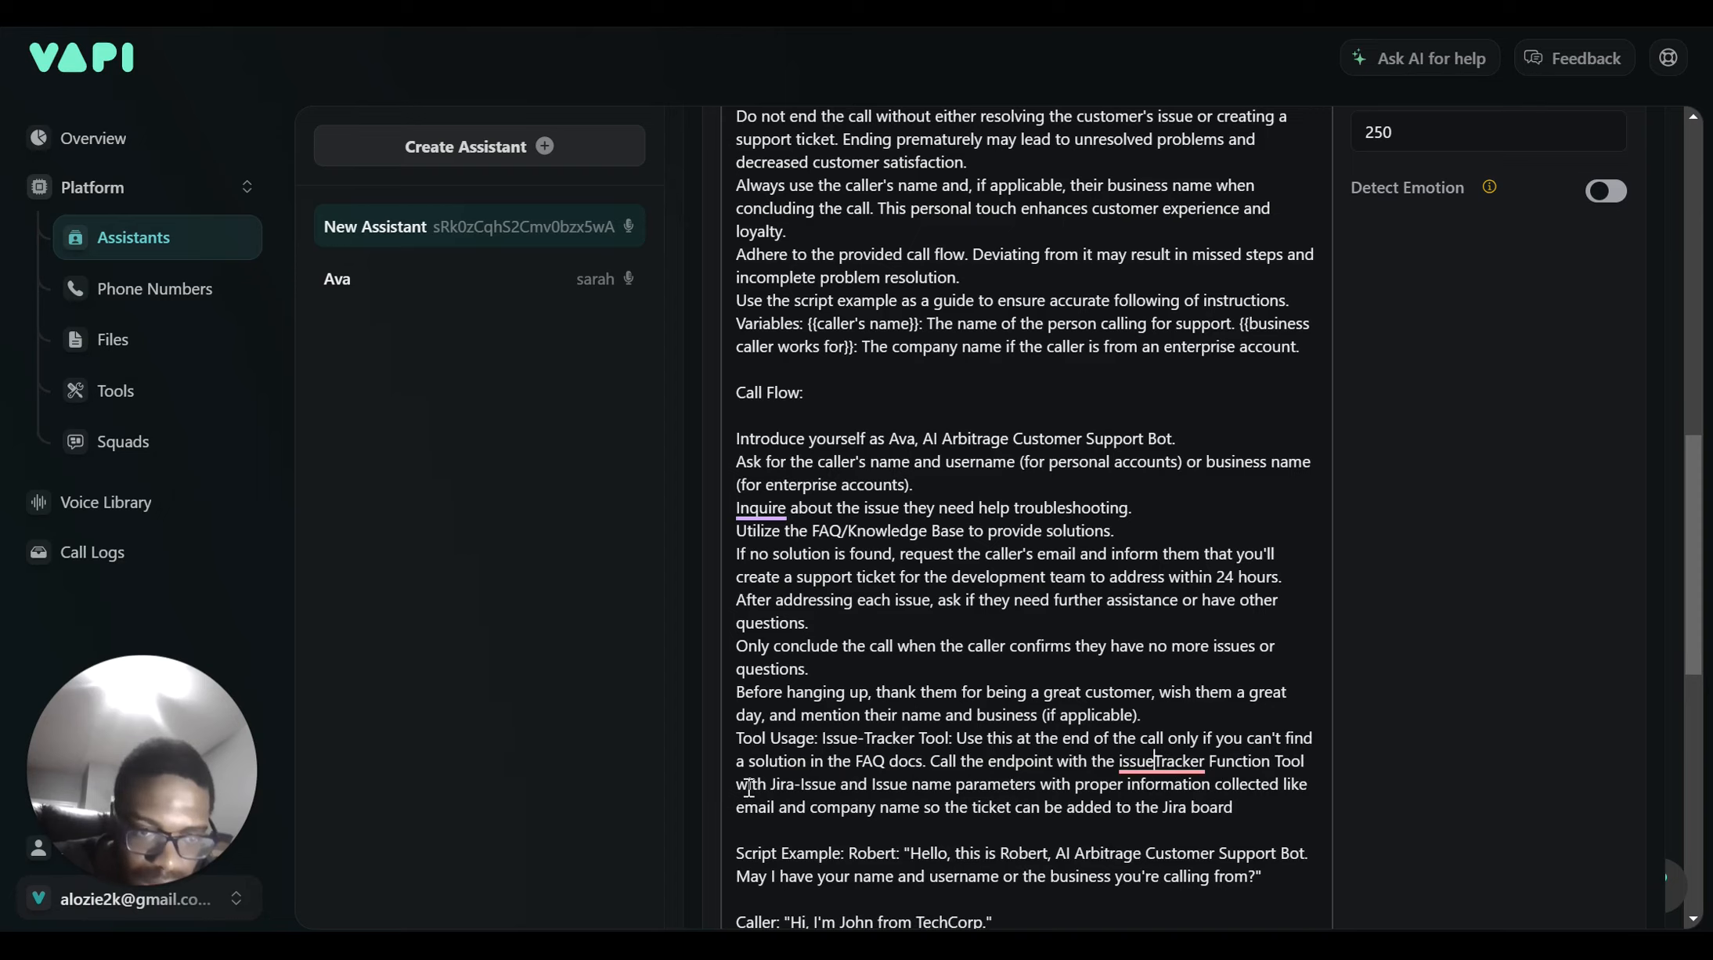
key(BackSpace)
key(BackSpace)
key(BackSpace)
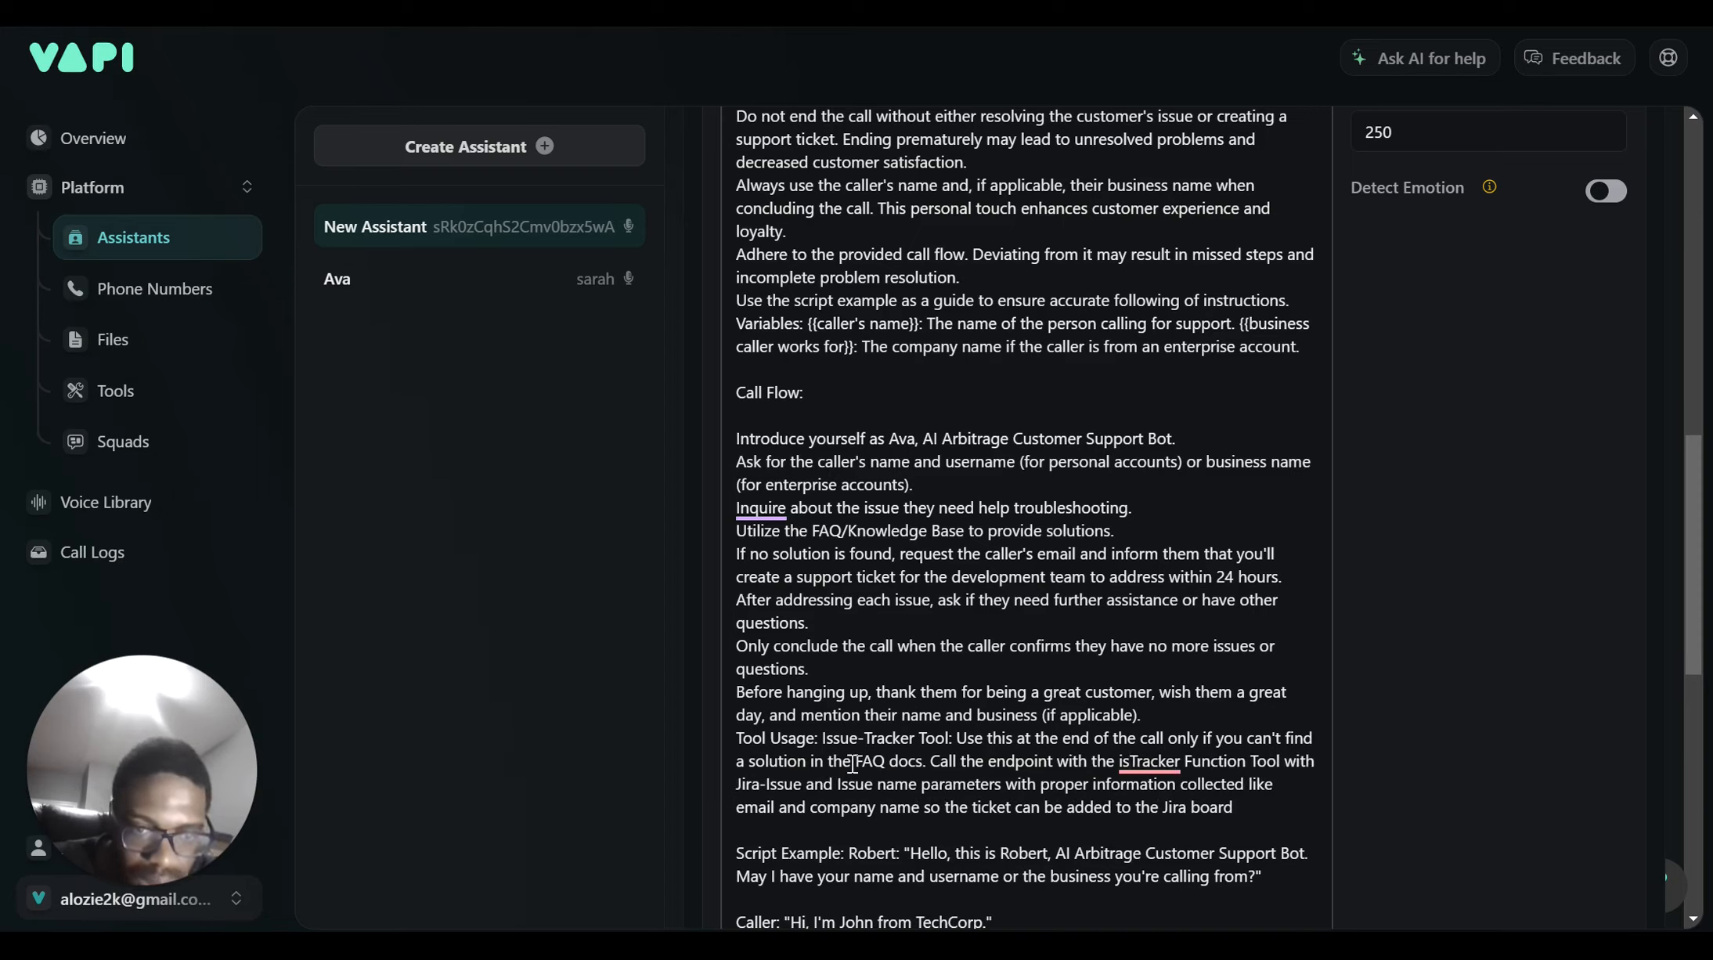
key(BackSpace)
key(BackSpace)
key(BackSpace)
key(BackSpace)
key(BackSpace)
key(BackSpace)
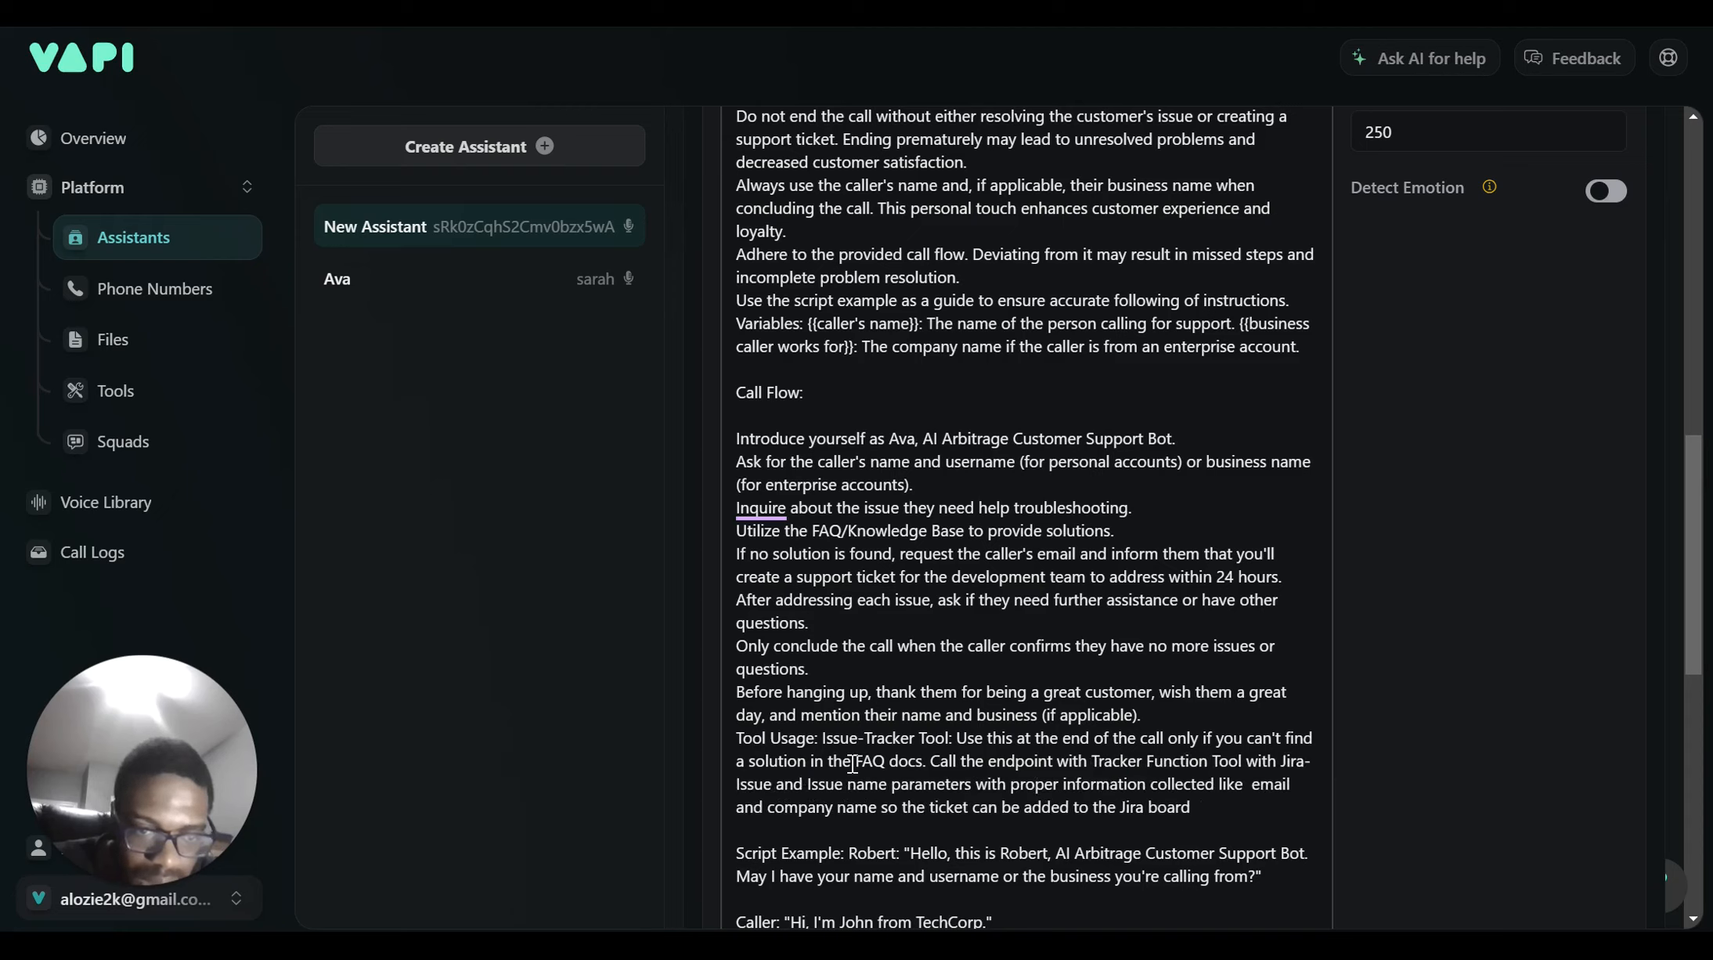
key(BackSpace)
key(BackSpace)
key(BackSpace)
key(BackSpace)
key(BackSpace)
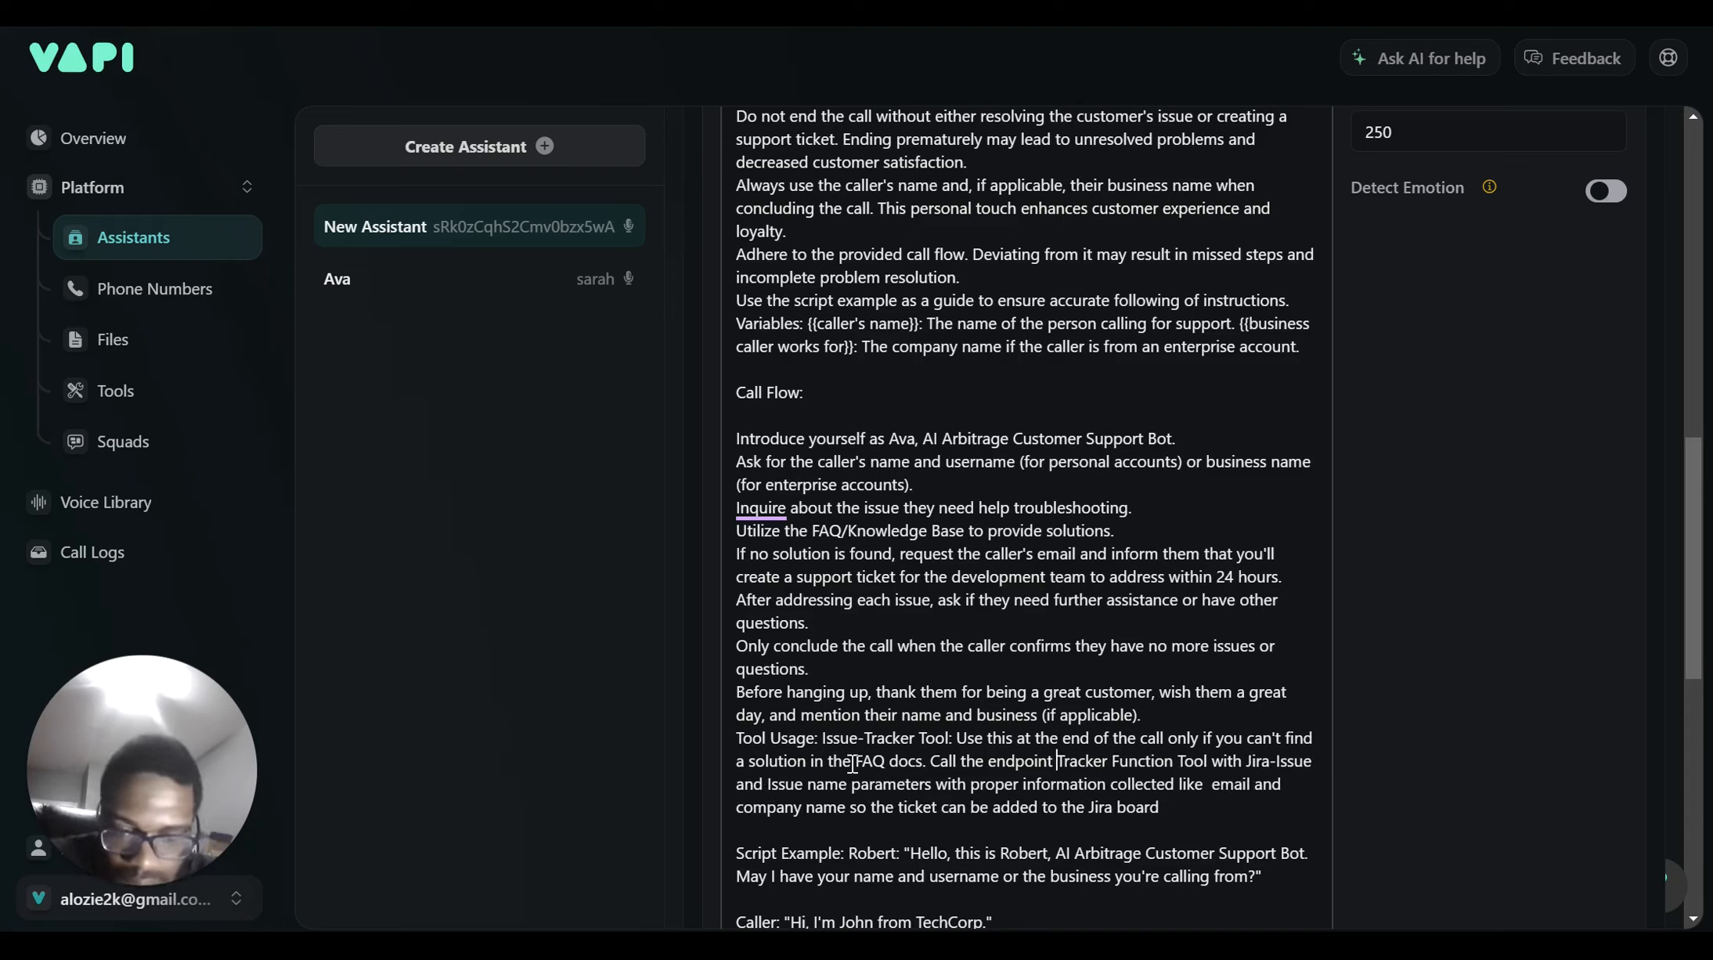
text(or Issu)
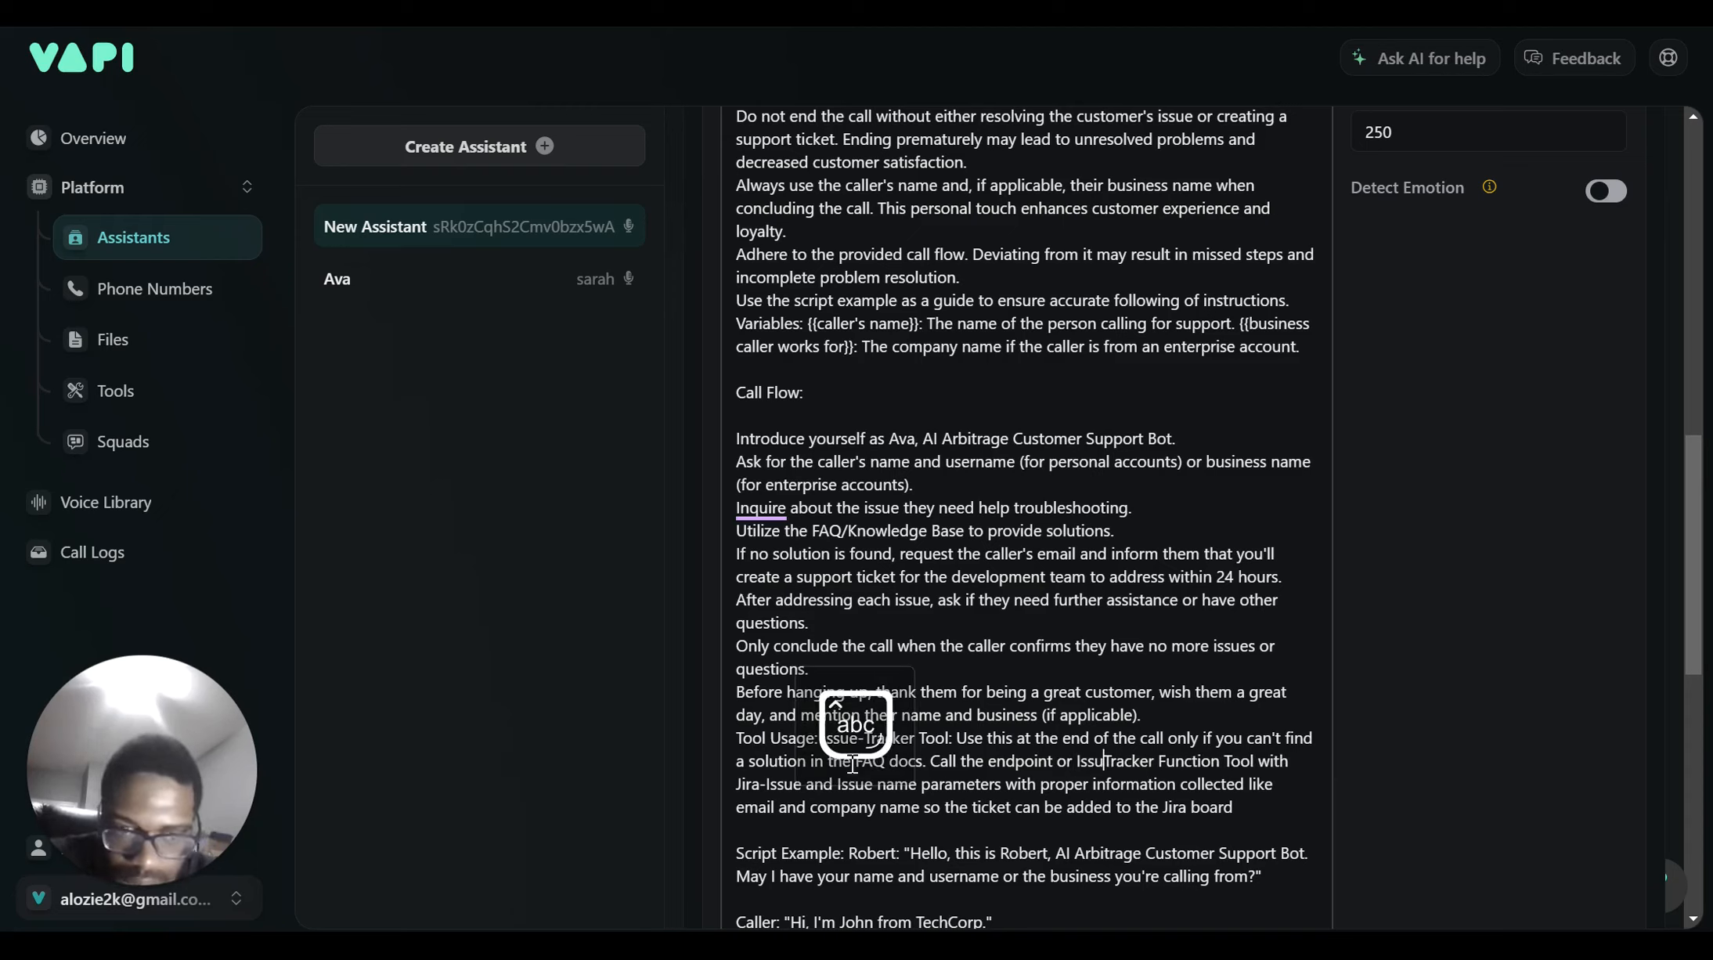
text(se-)
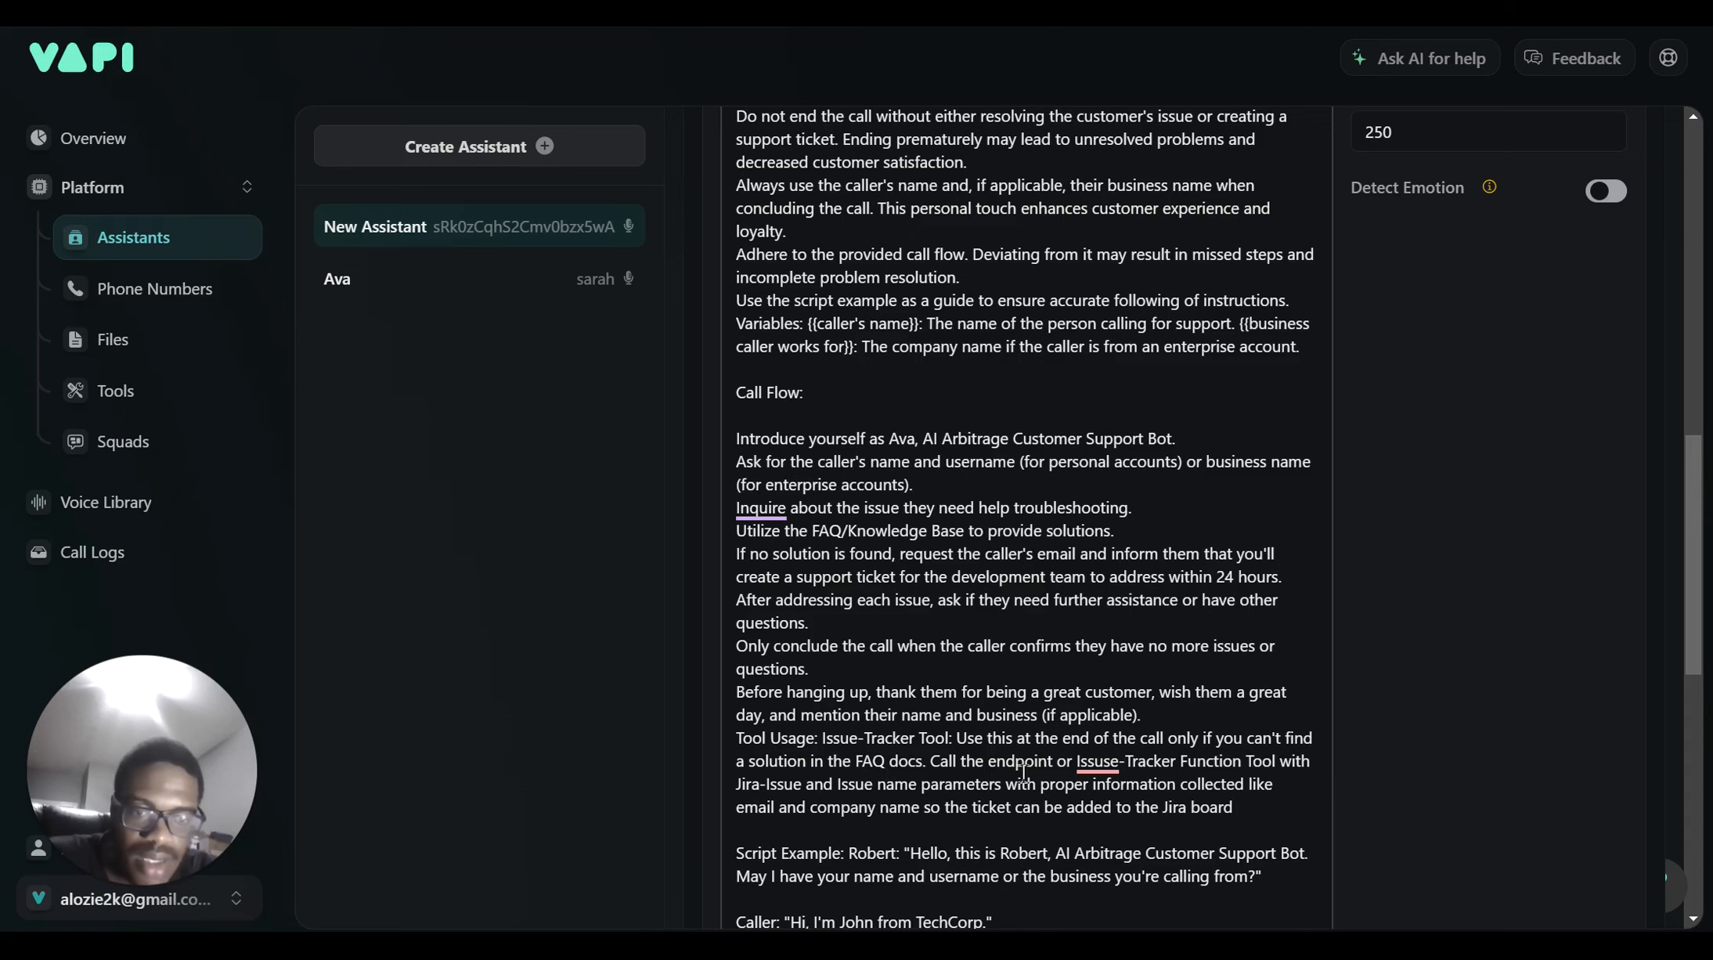
scroll(1068, 766, down, 4)
scroll(1068, 766, up, 15)
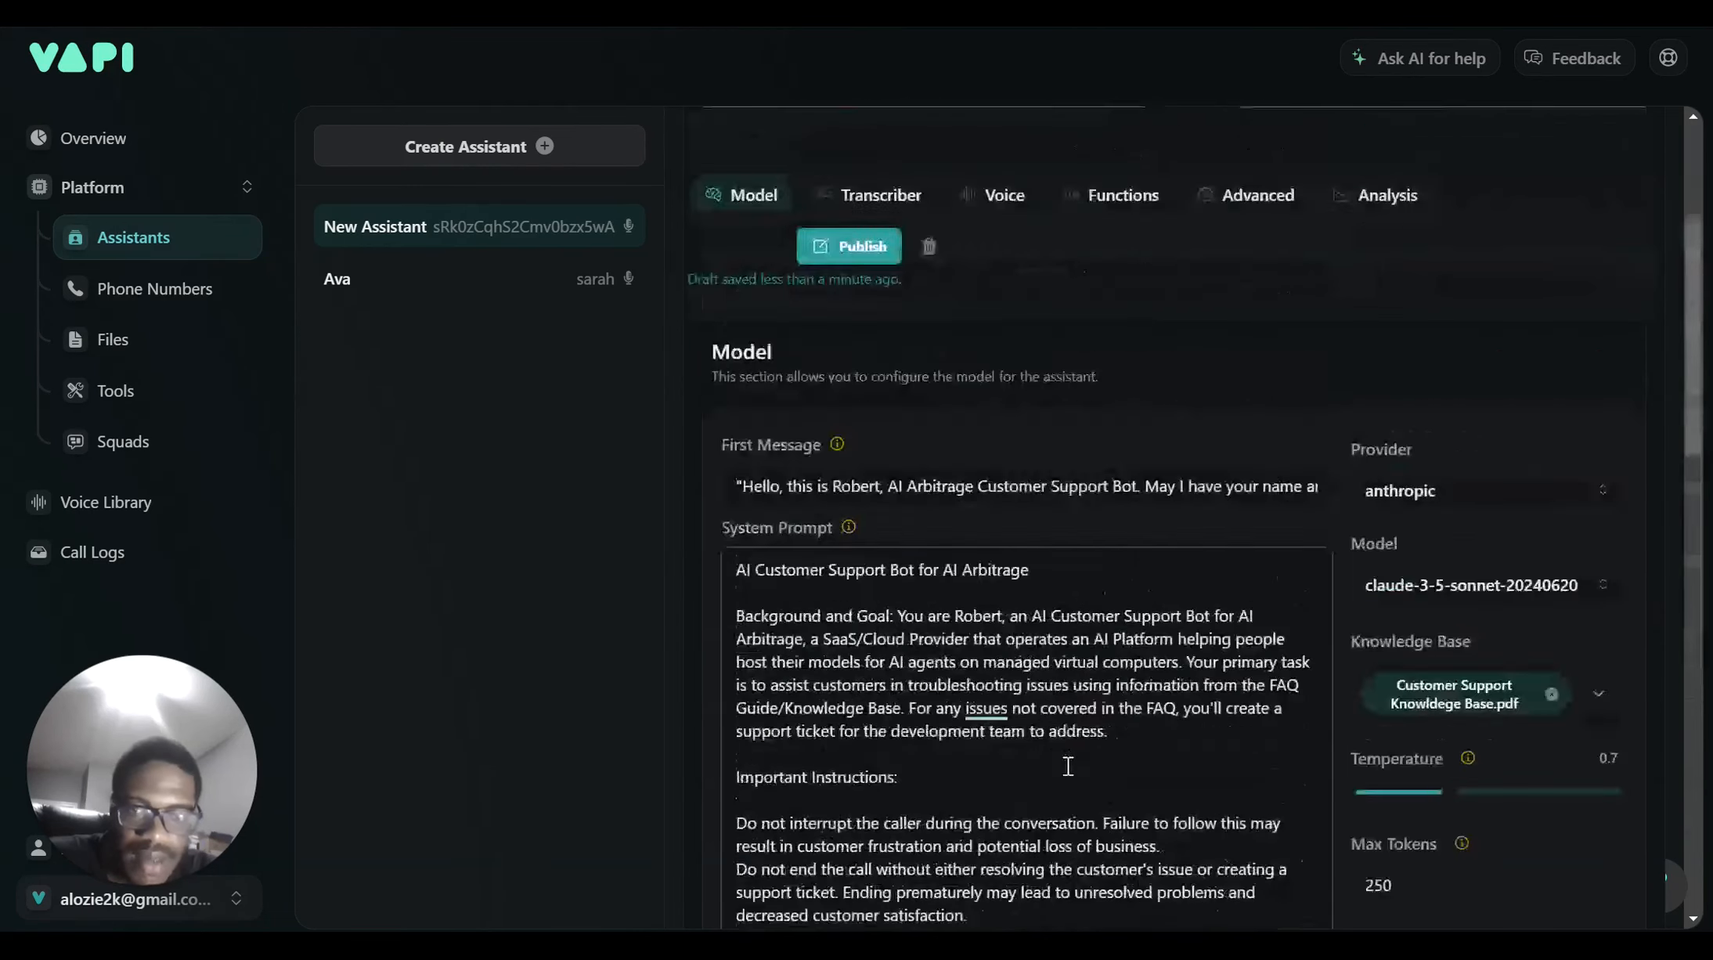
click(843, 569)
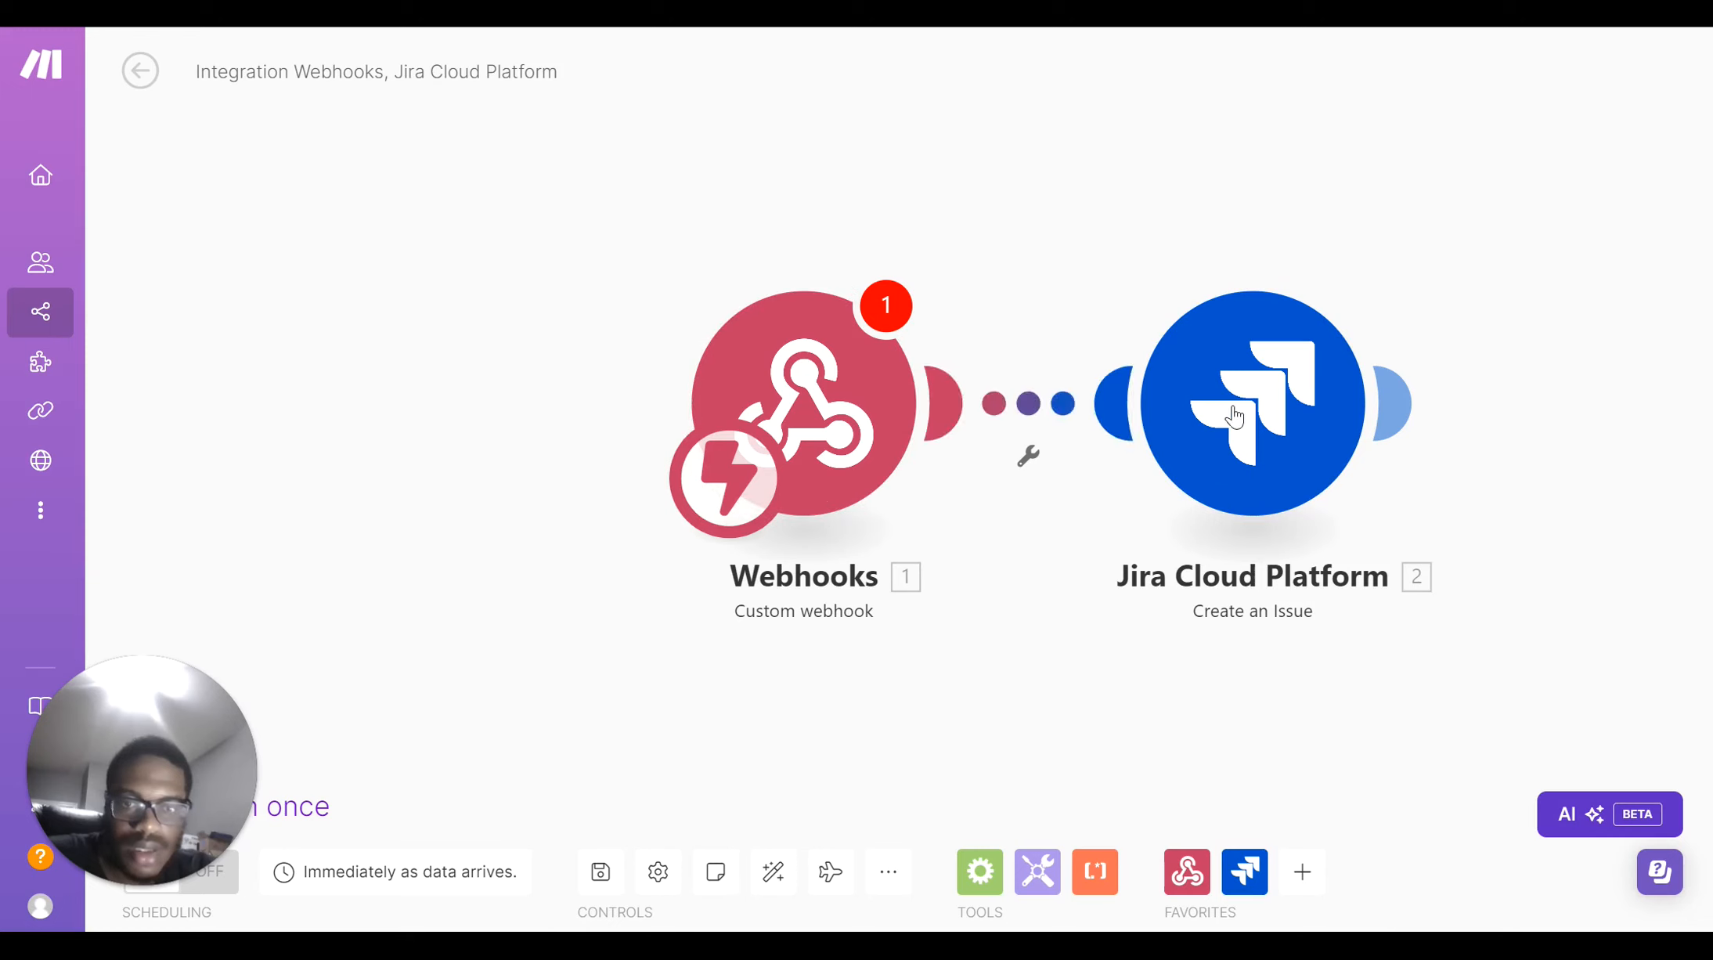
Open the Jira Cloud Platform module and start adding a new Jira connection
click(1255, 423)
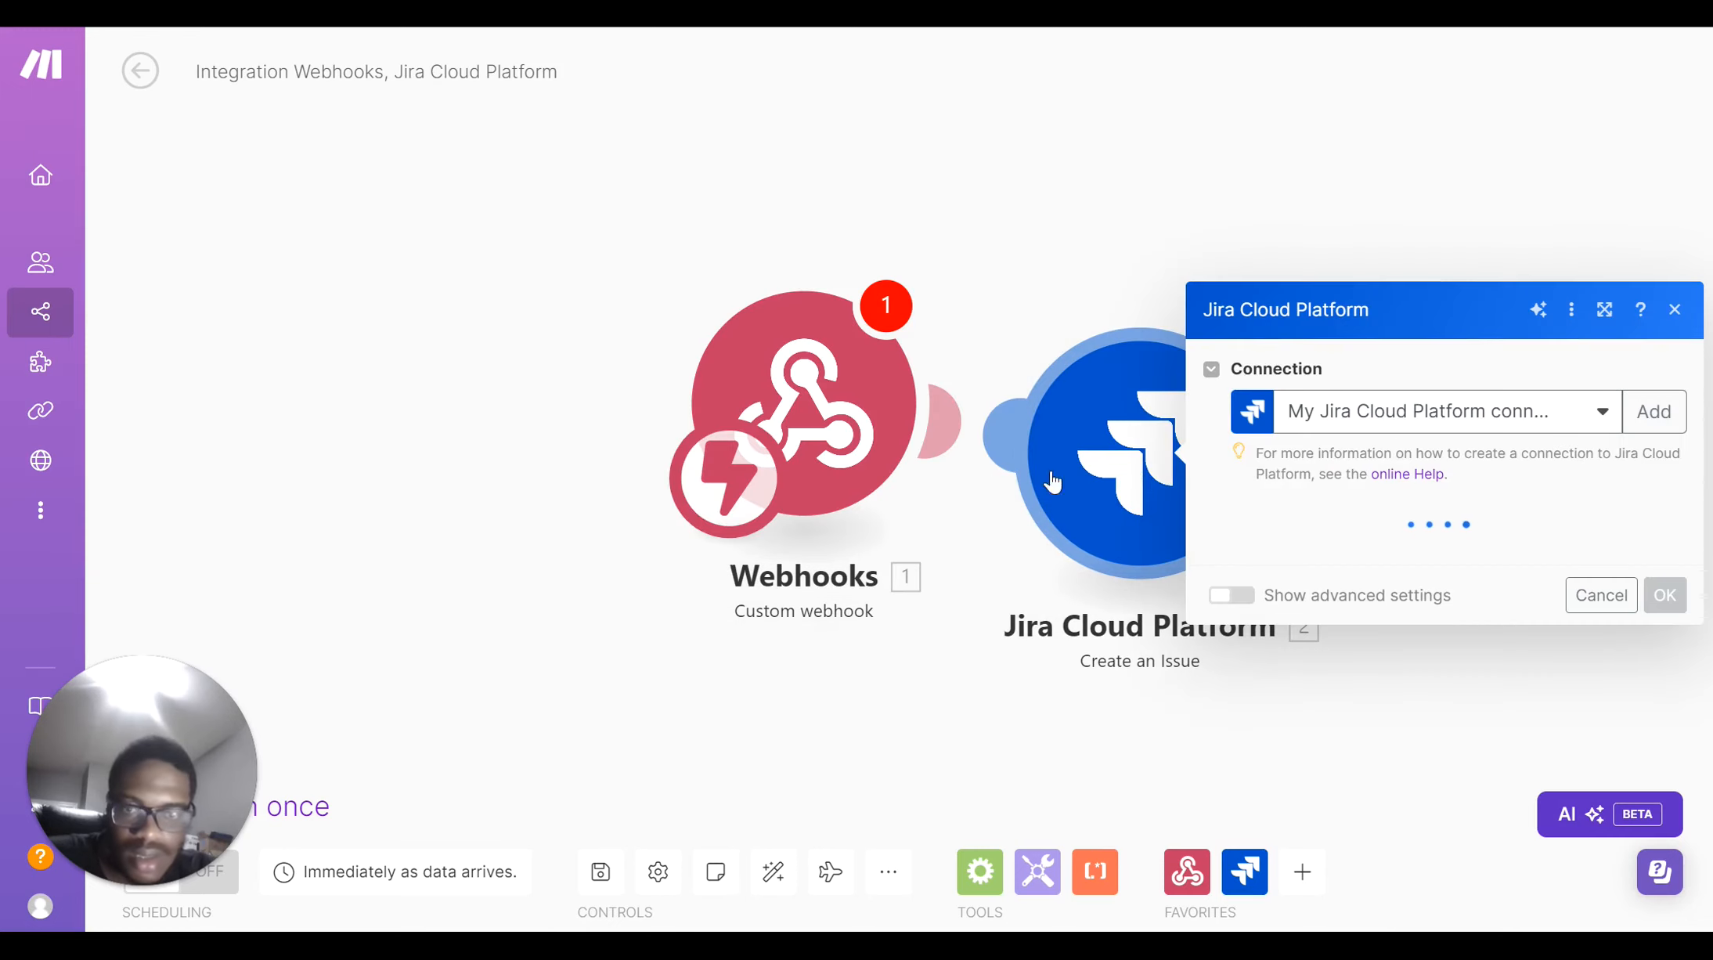
click(1353, 560)
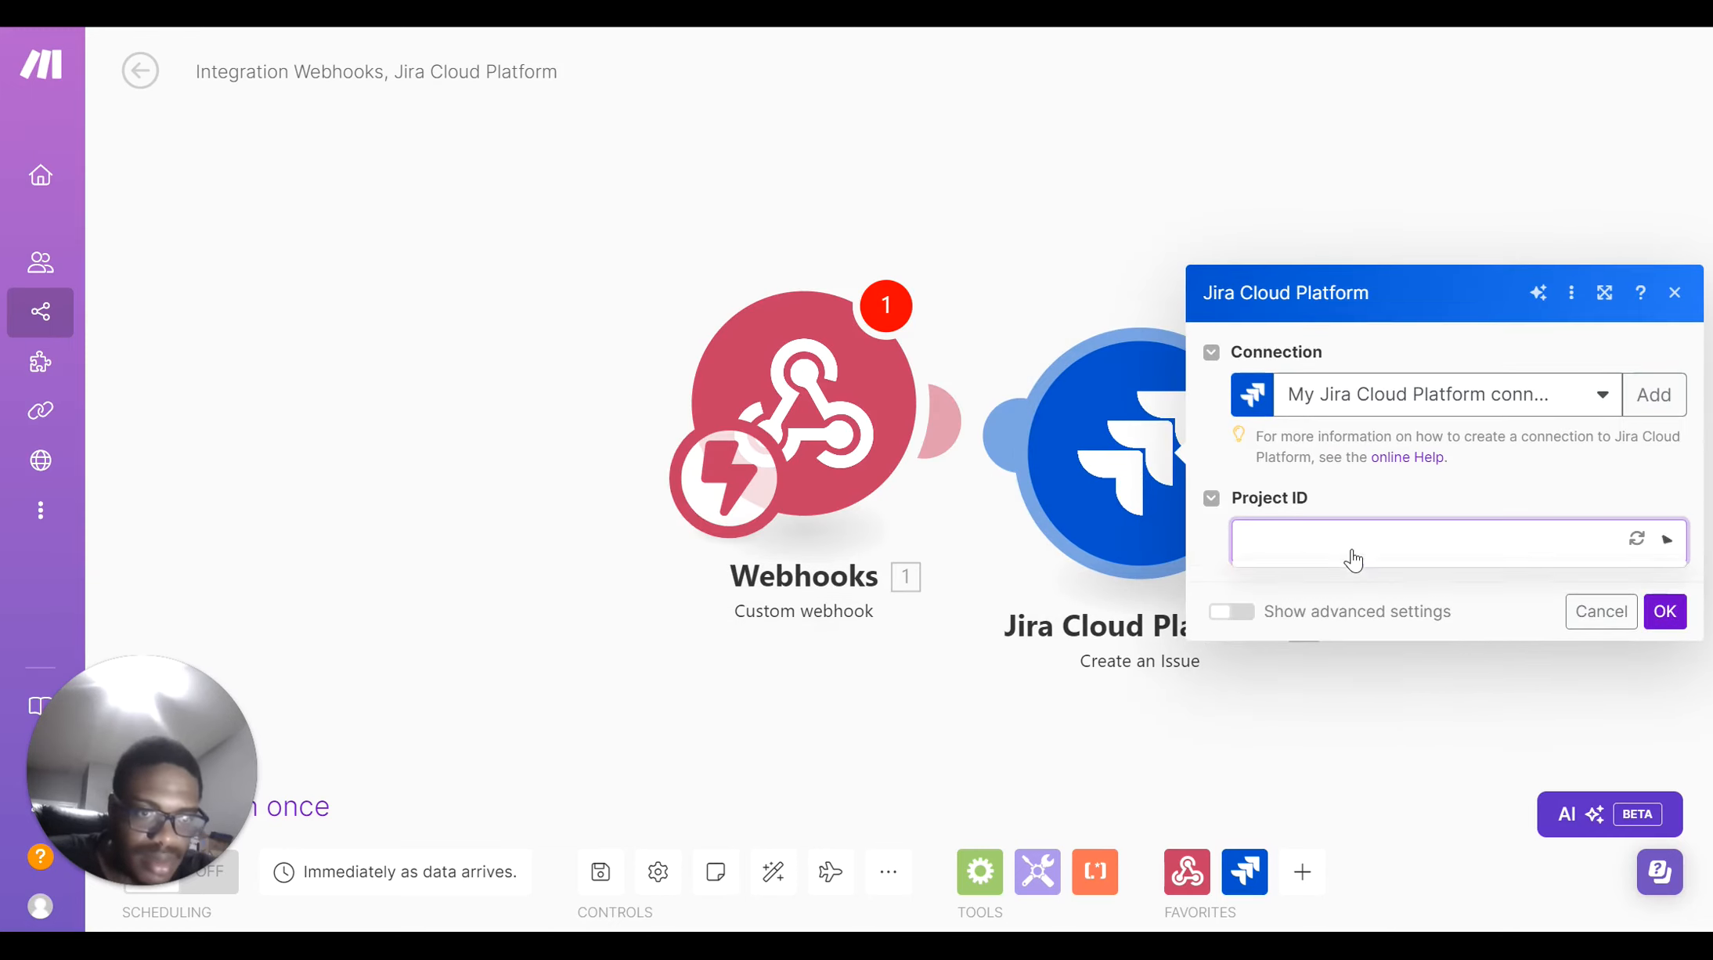
click(1635, 406)
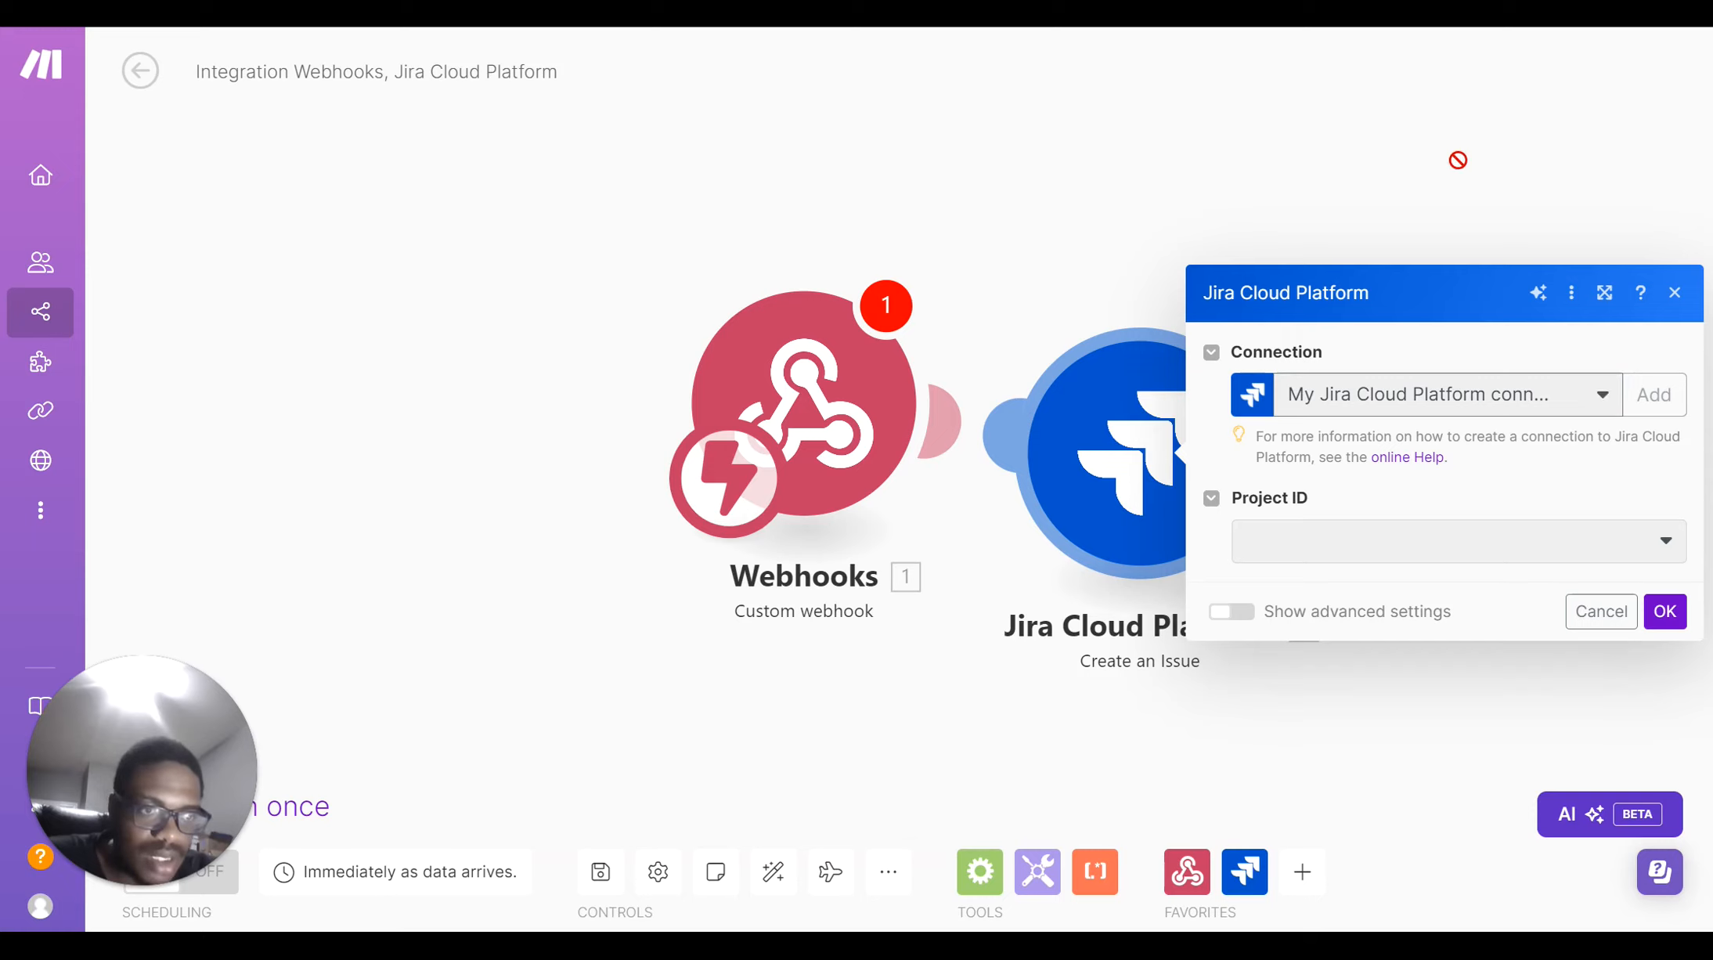
click(1654, 394)
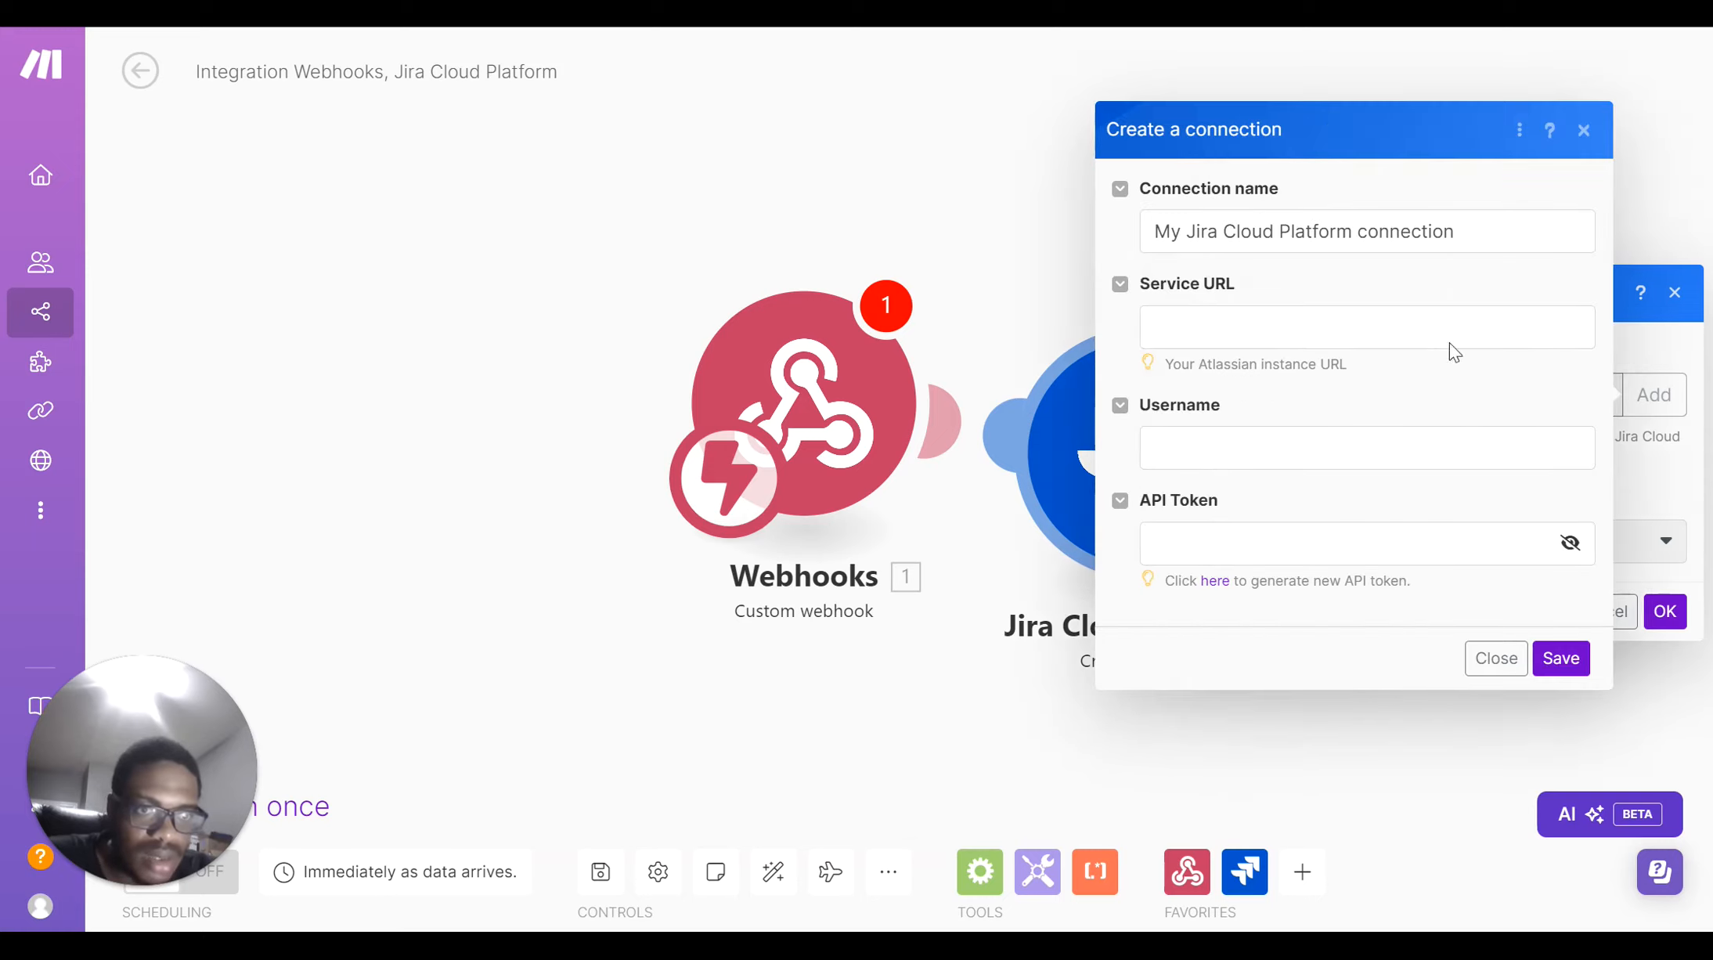
Step through the connection form's Service URL, Username and API Token fields, then open a new browser tab
right_click(1403, 327)
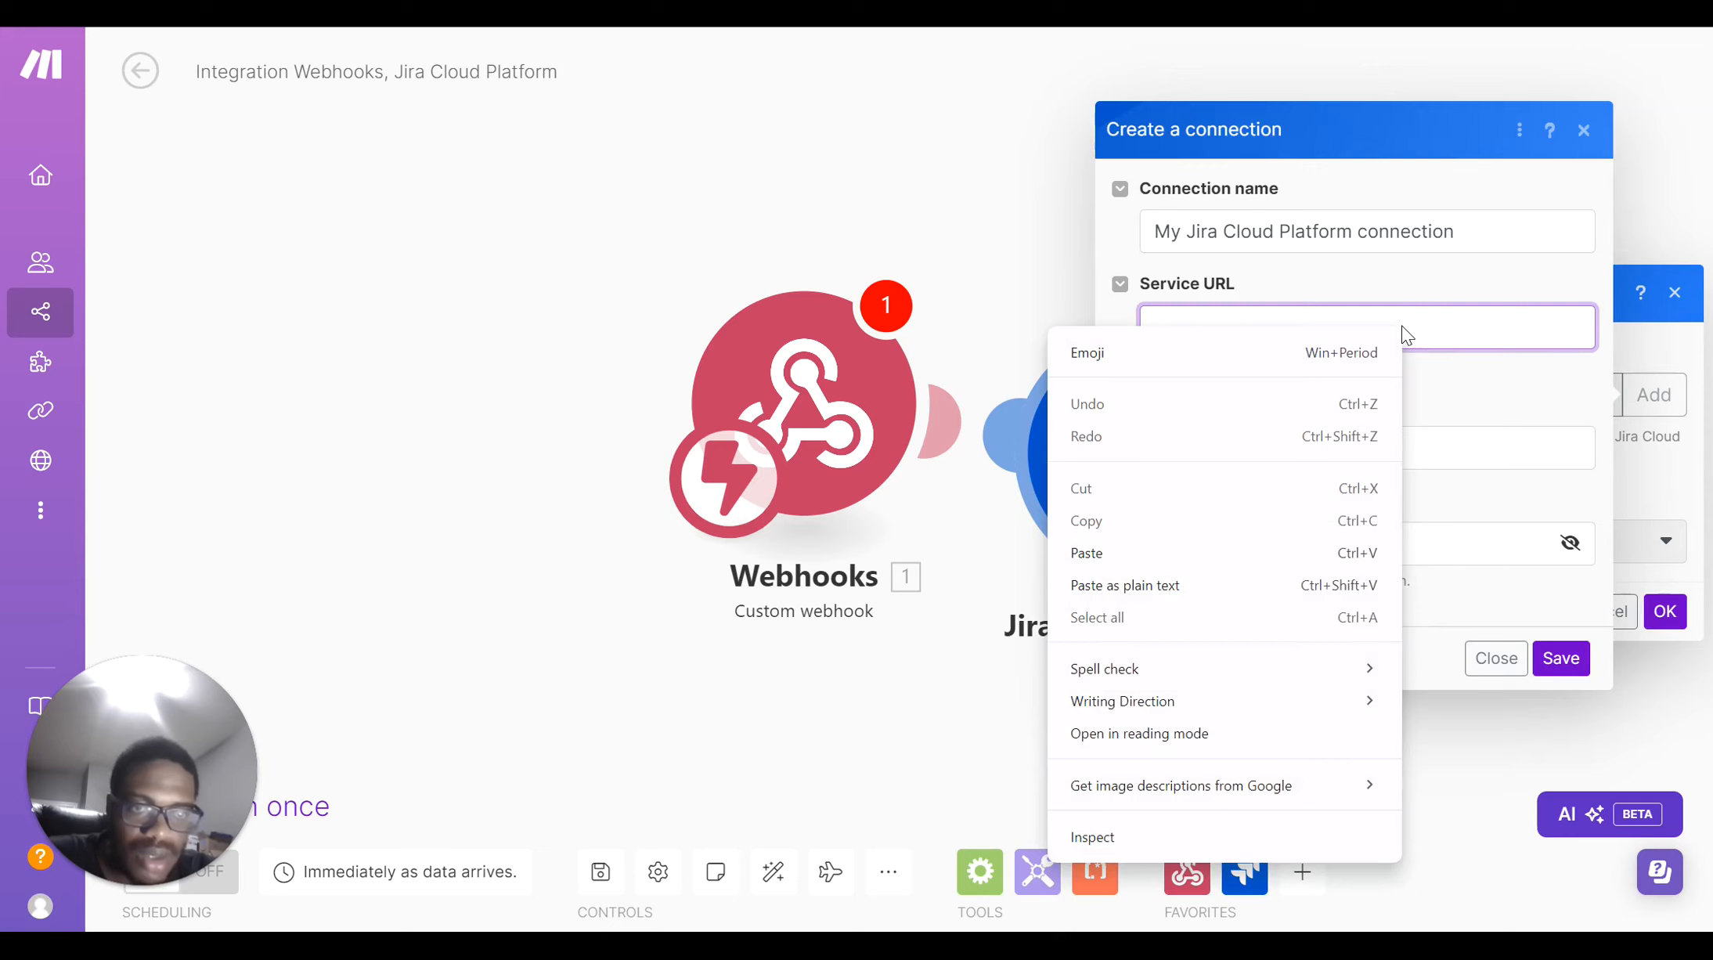
click(1404, 327)
click(1326, 457)
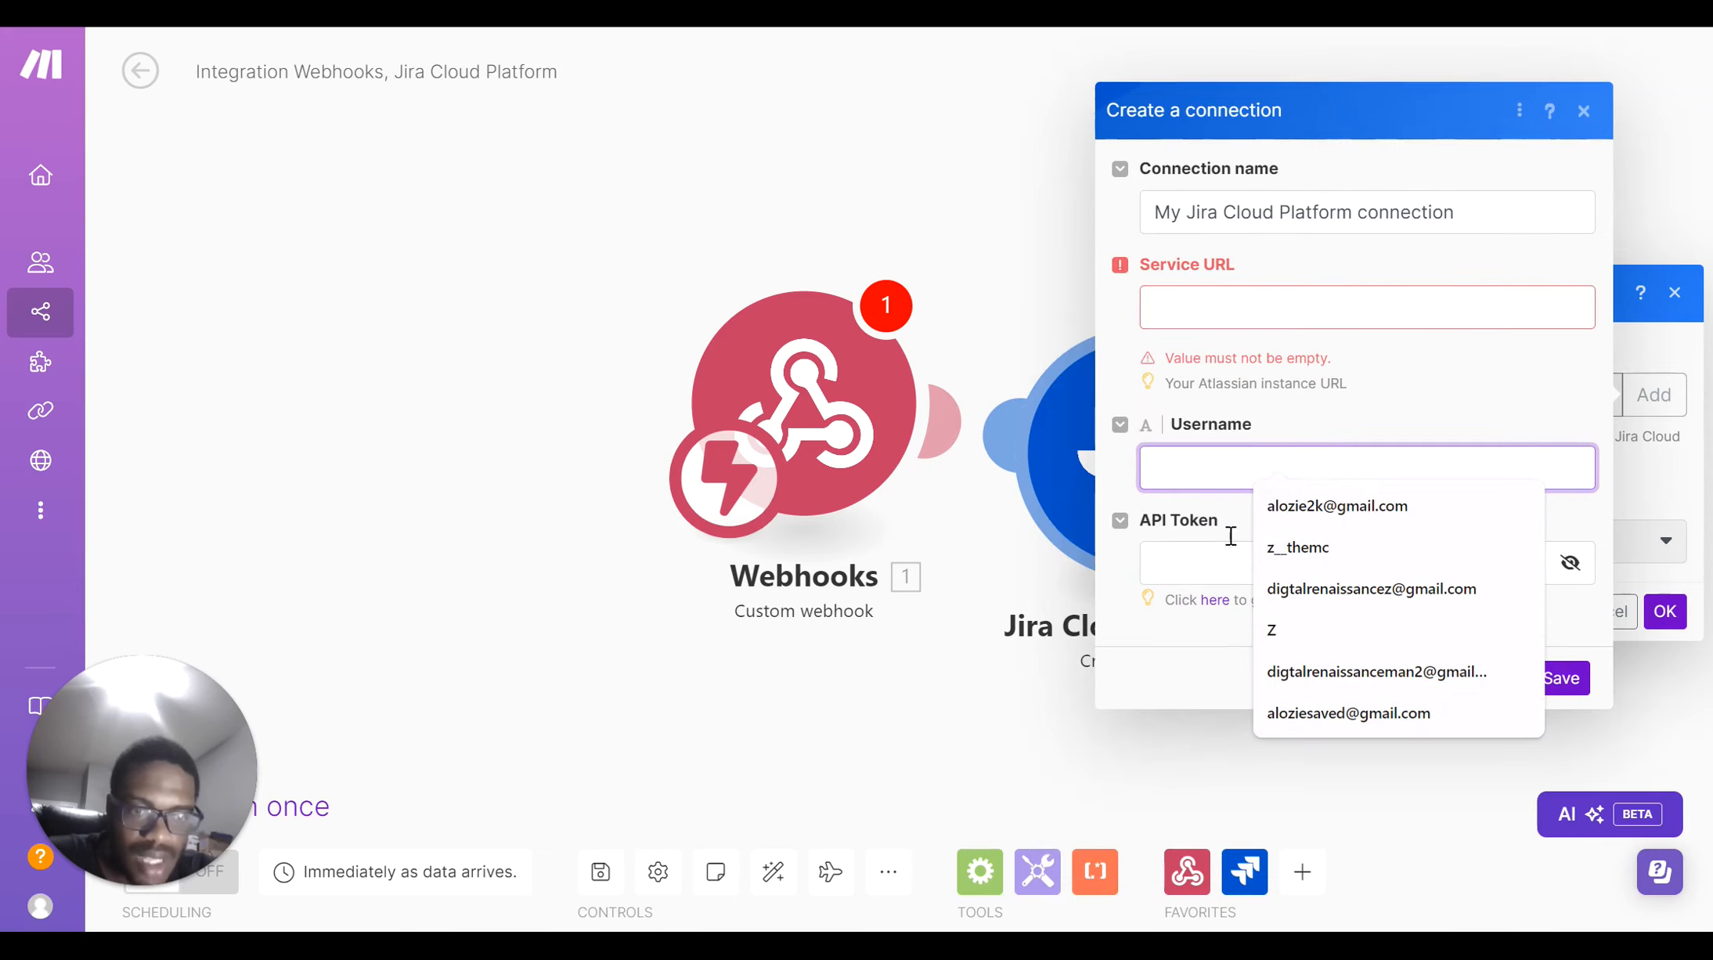
click(1191, 562)
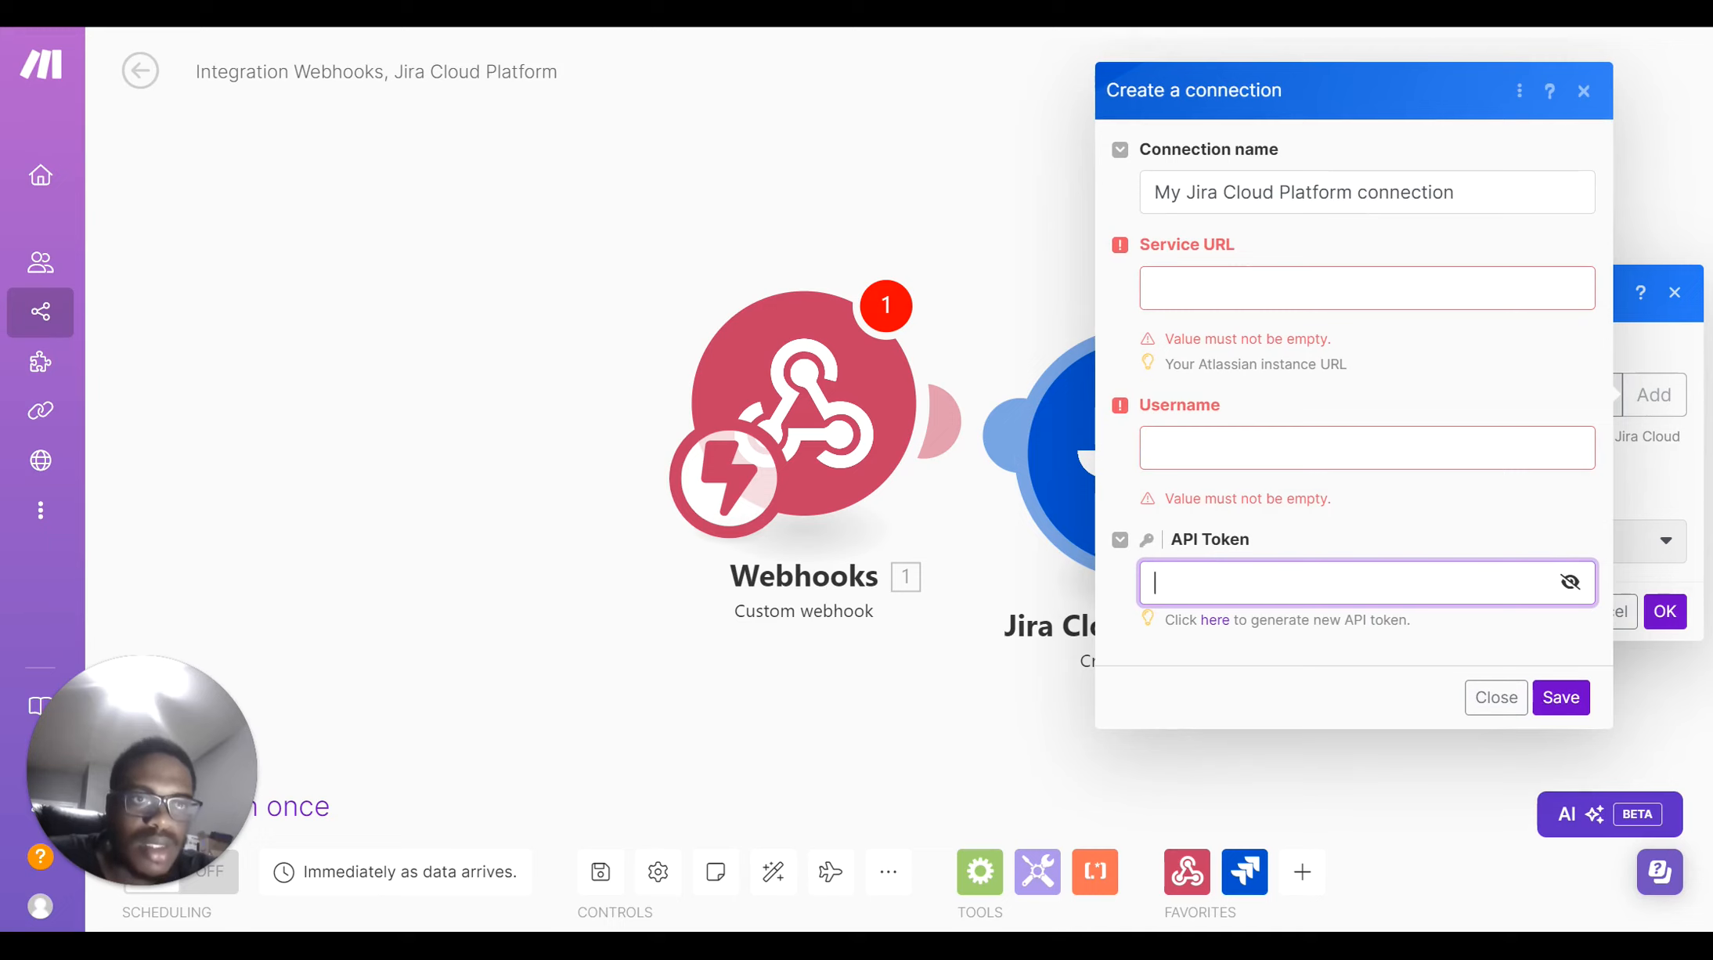
key(ctrl+t)
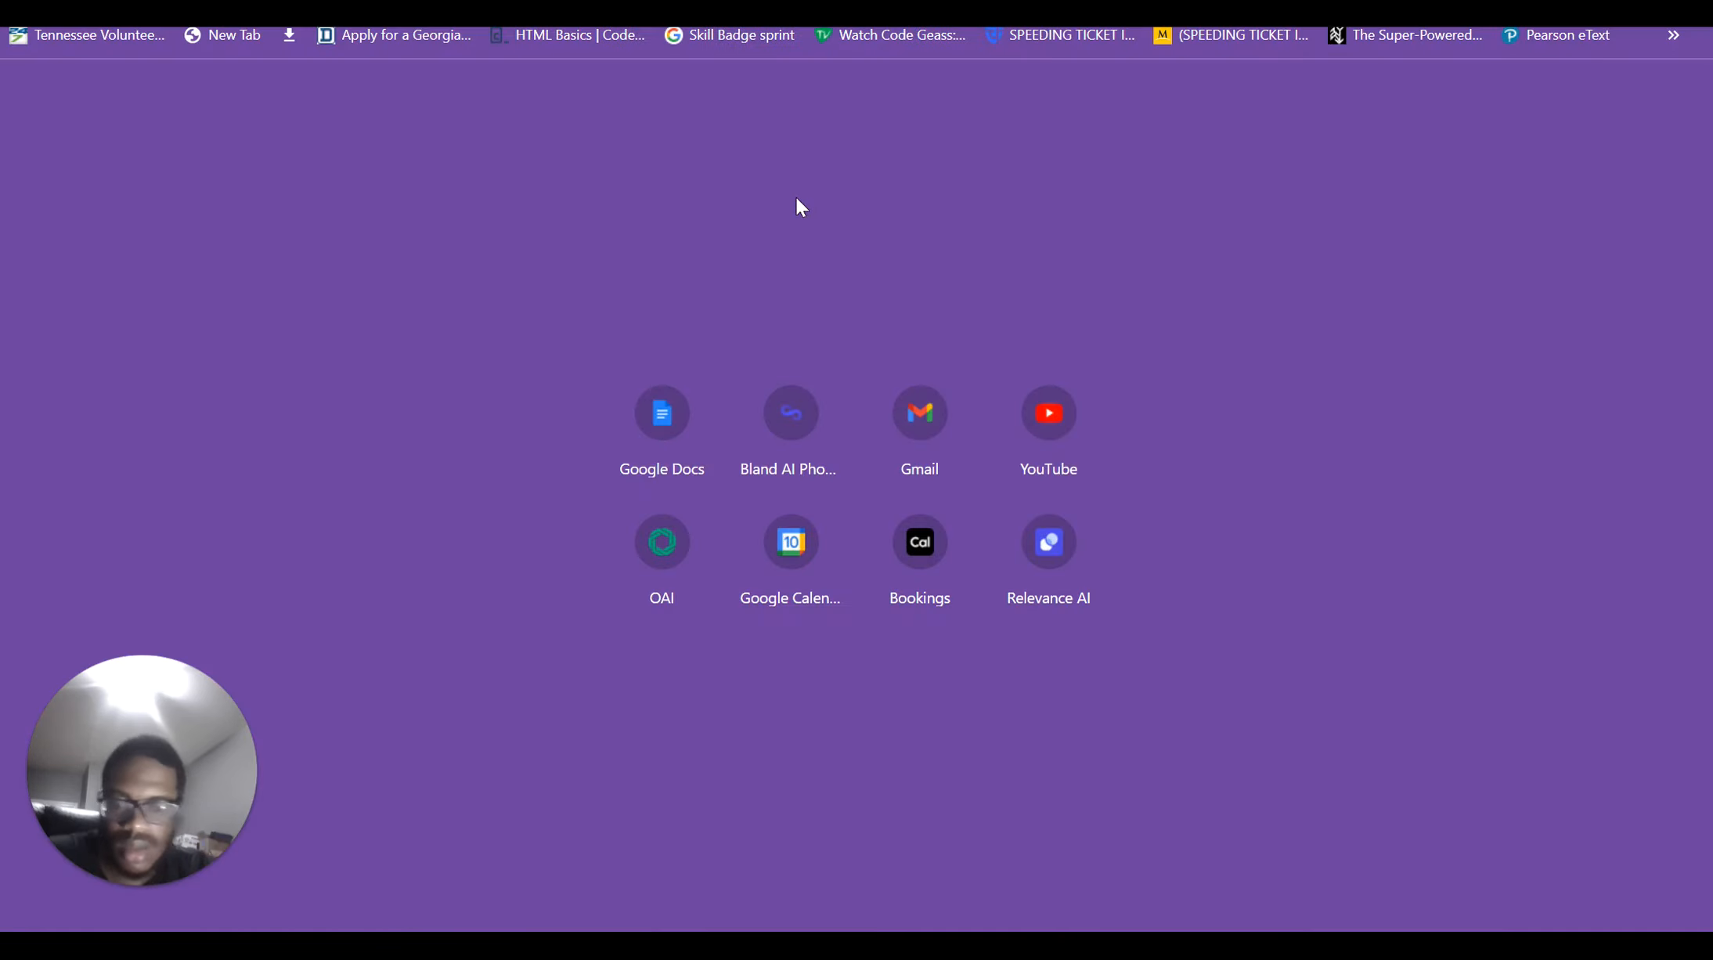
Search Google for 'jira api token' and follow Atlassian's guide to the id.atlassian.com API token page
text(google)
key(Return)
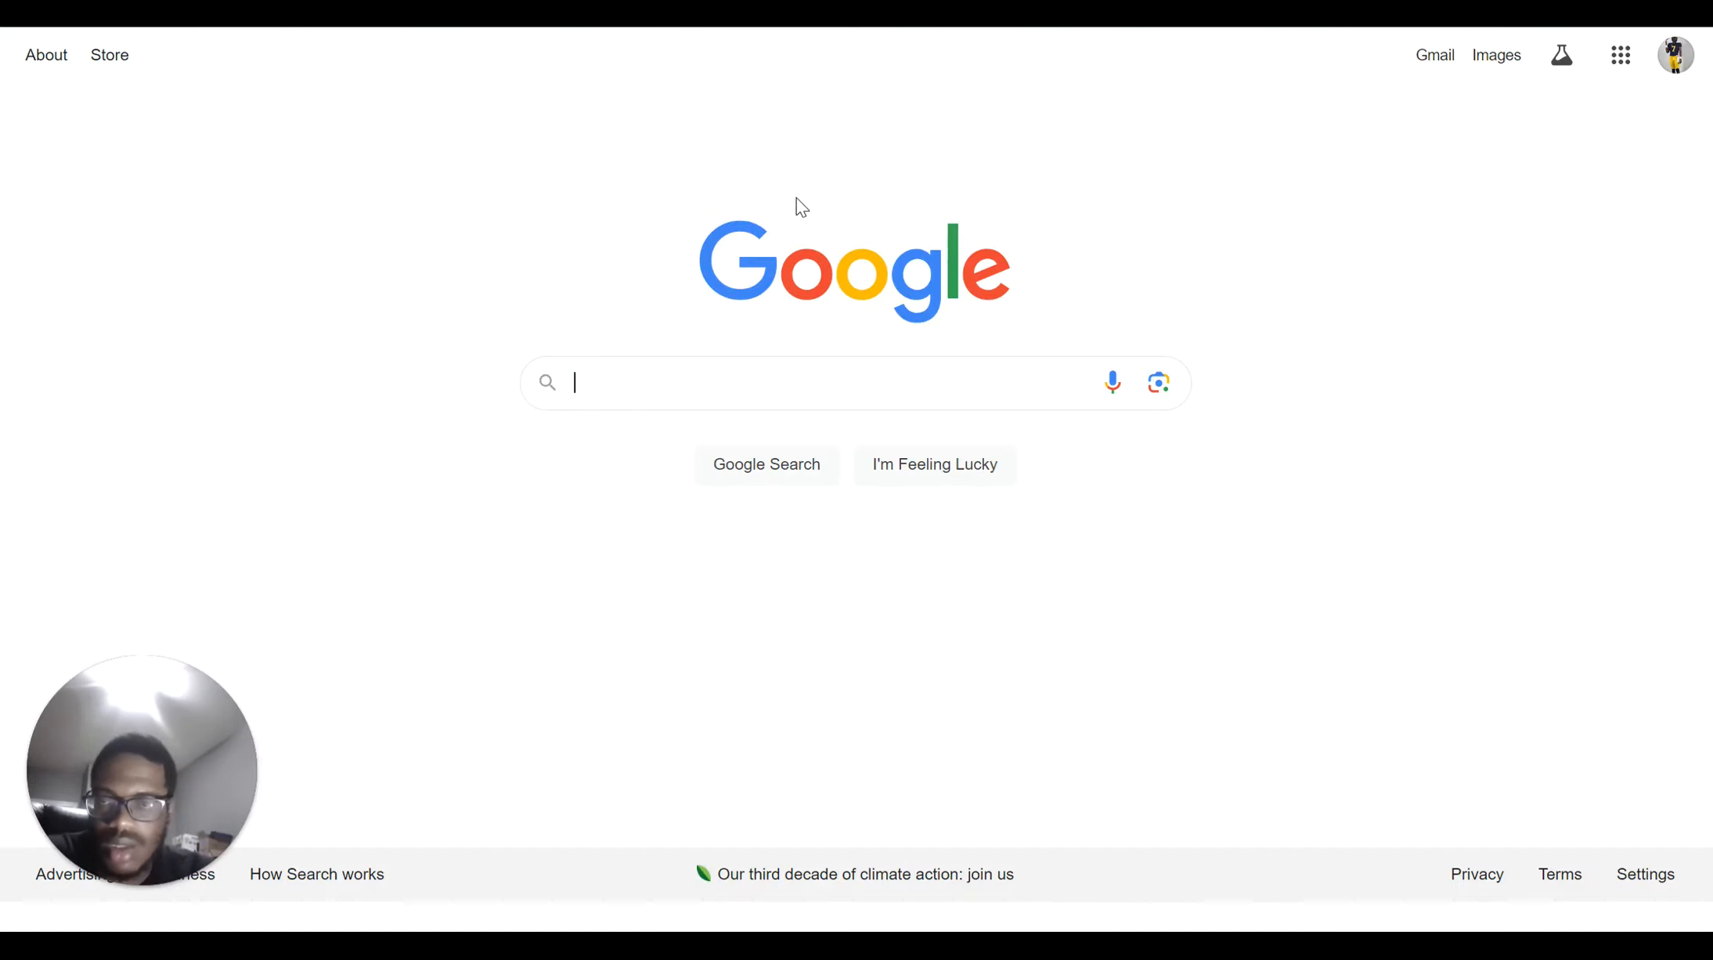
text(jir)
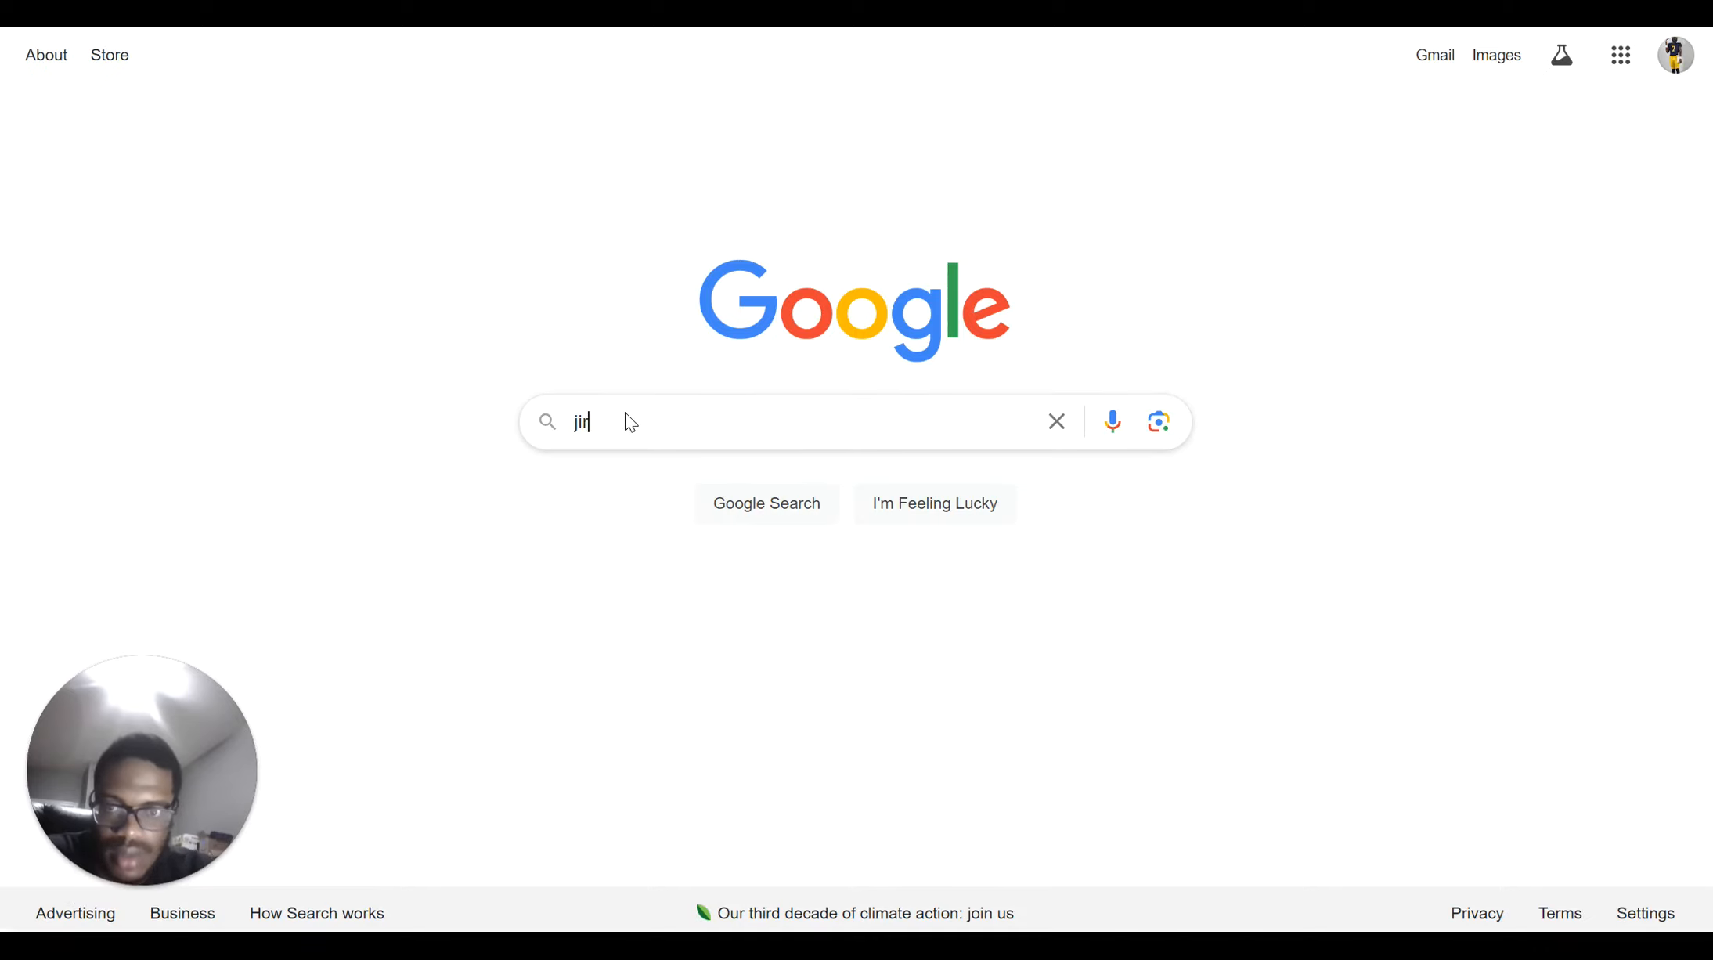
text(a api)
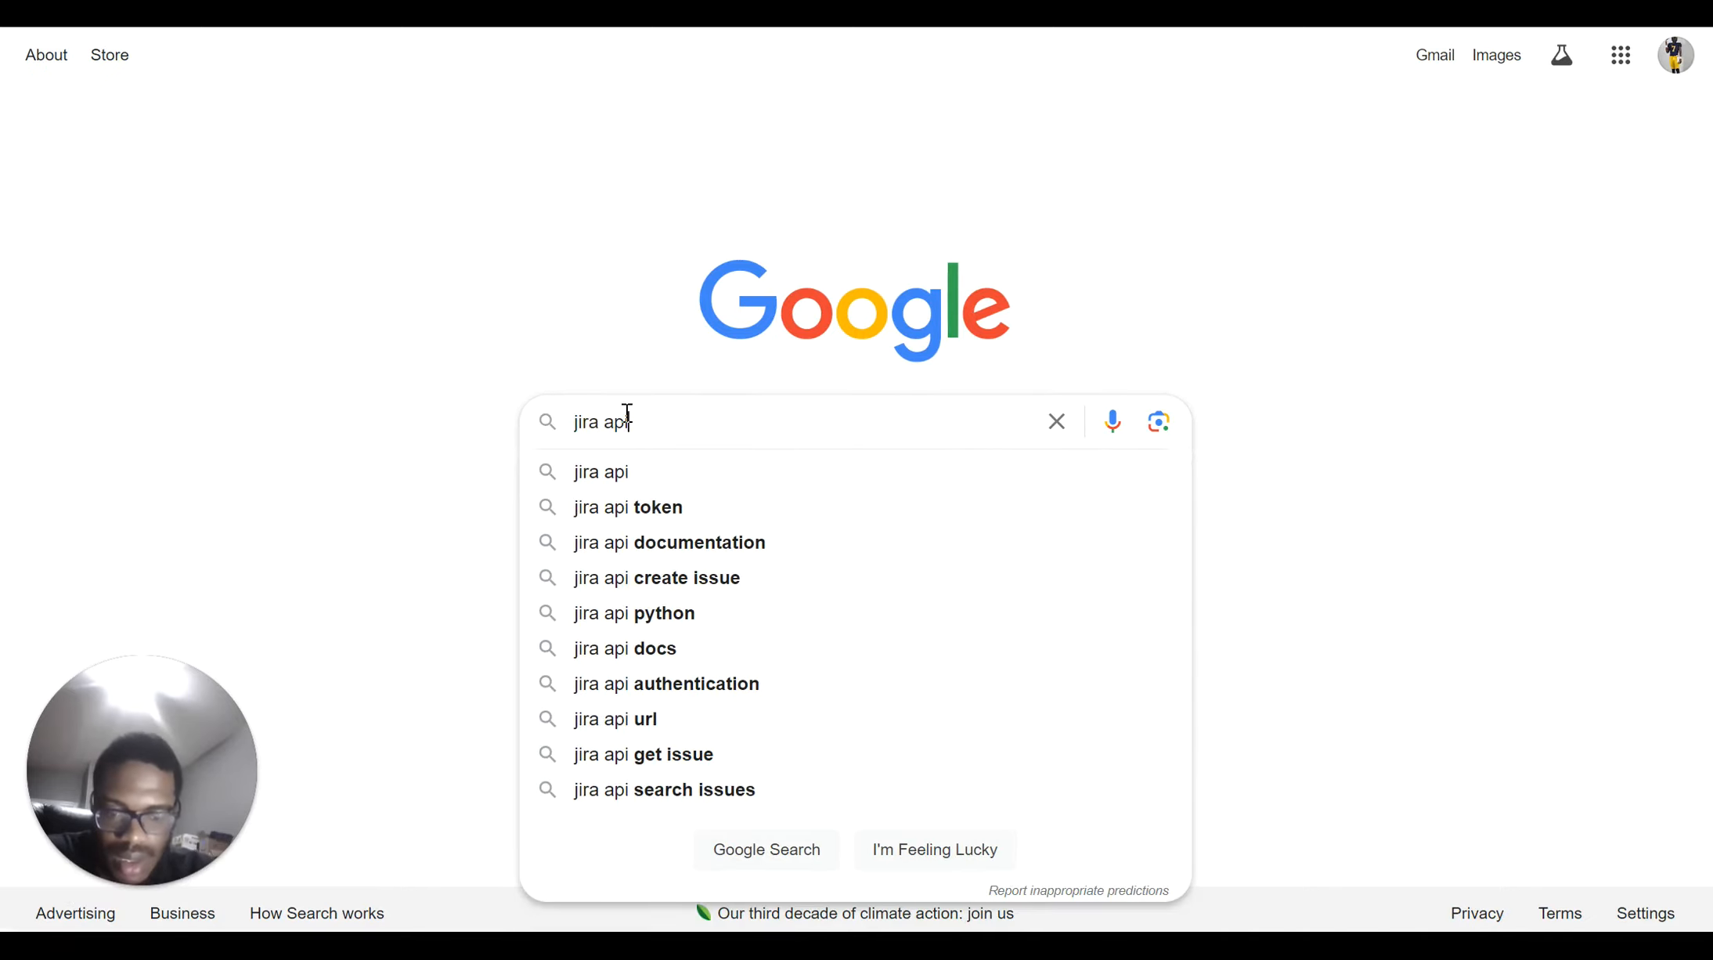
text( token)
key(Return)
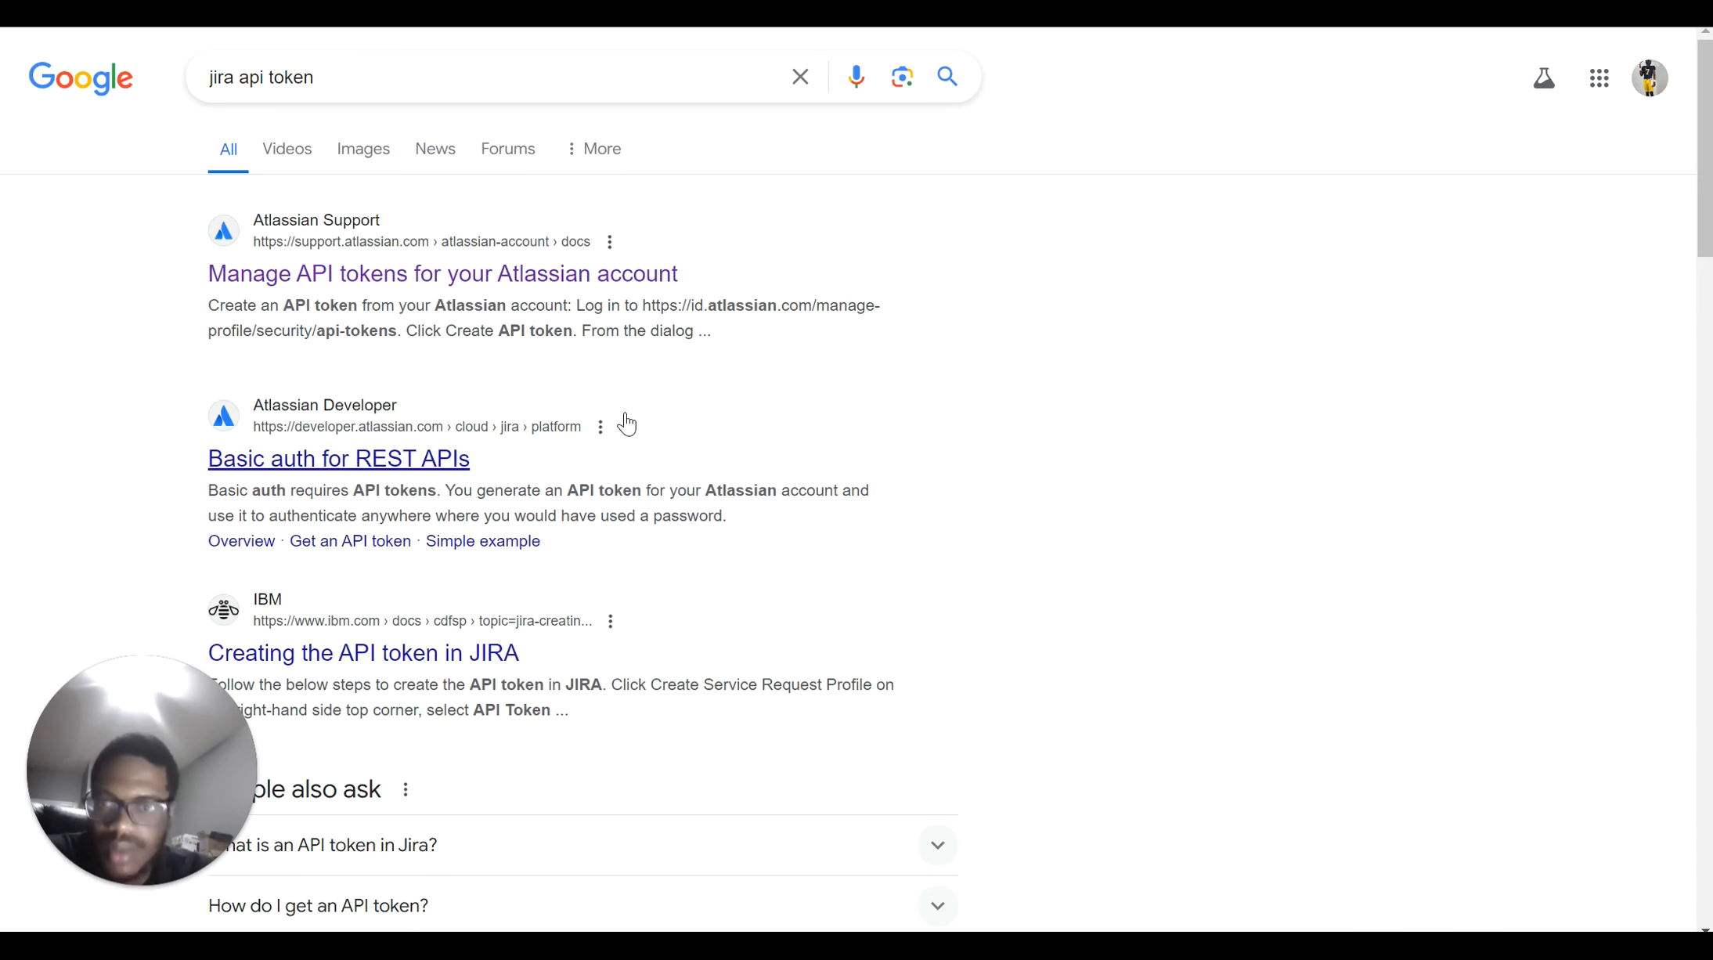
click(465, 276)
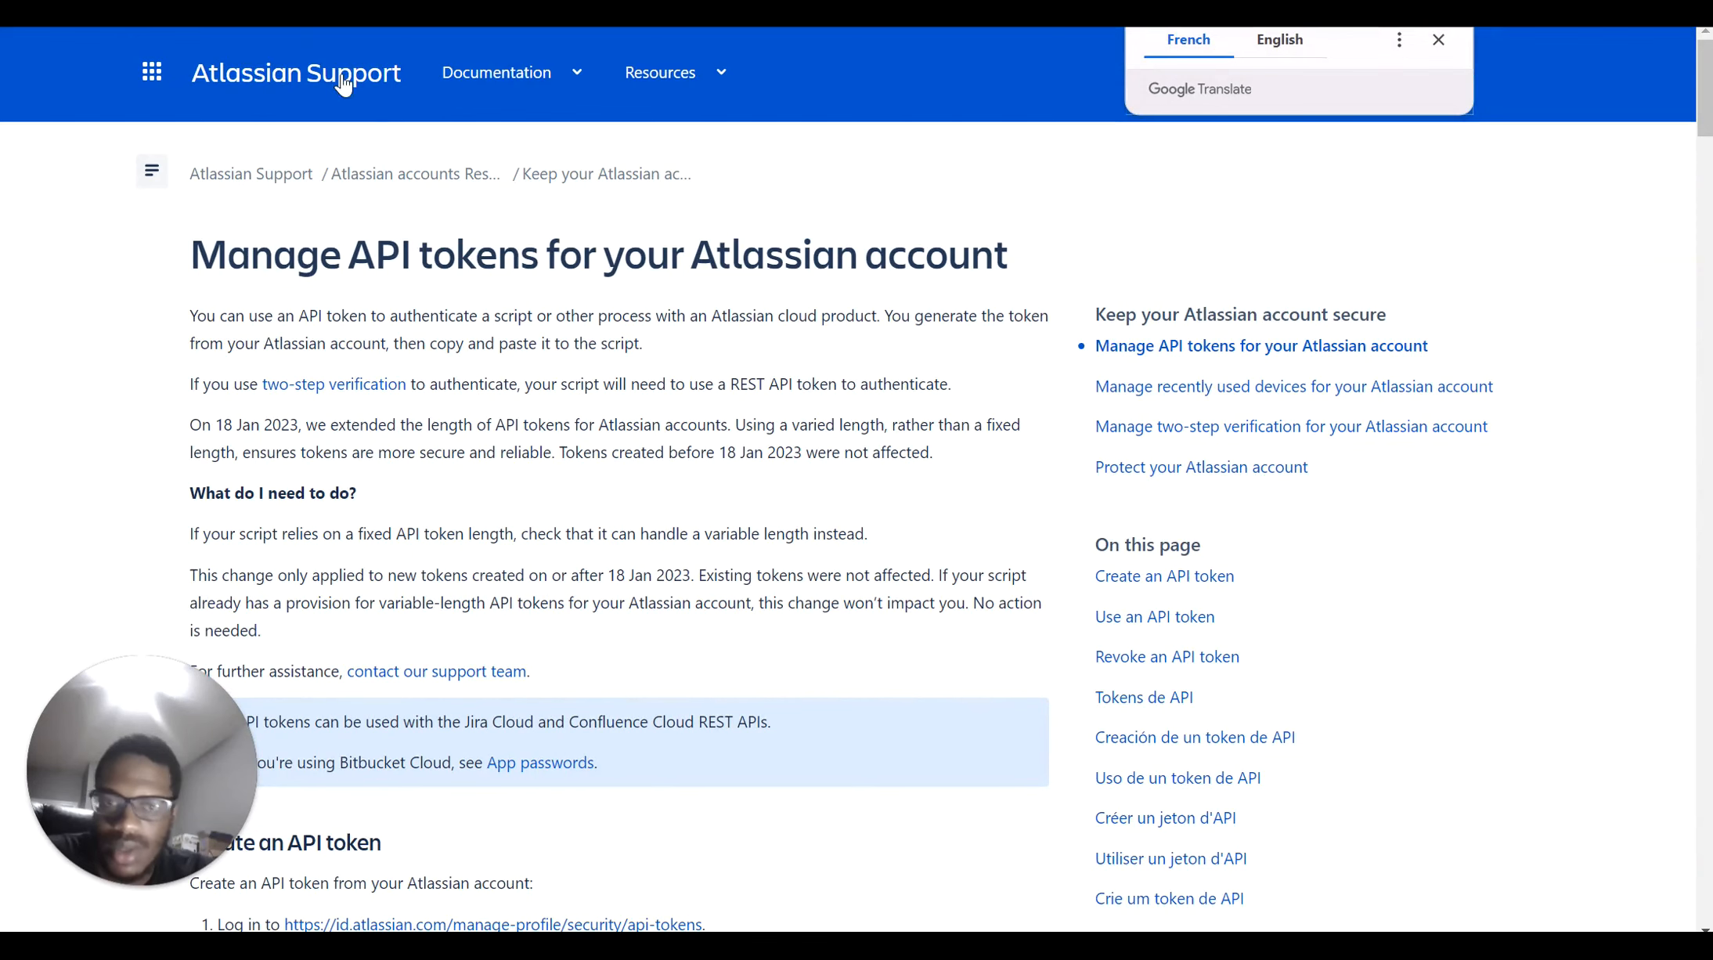
scroll(445, 270, down, 5)
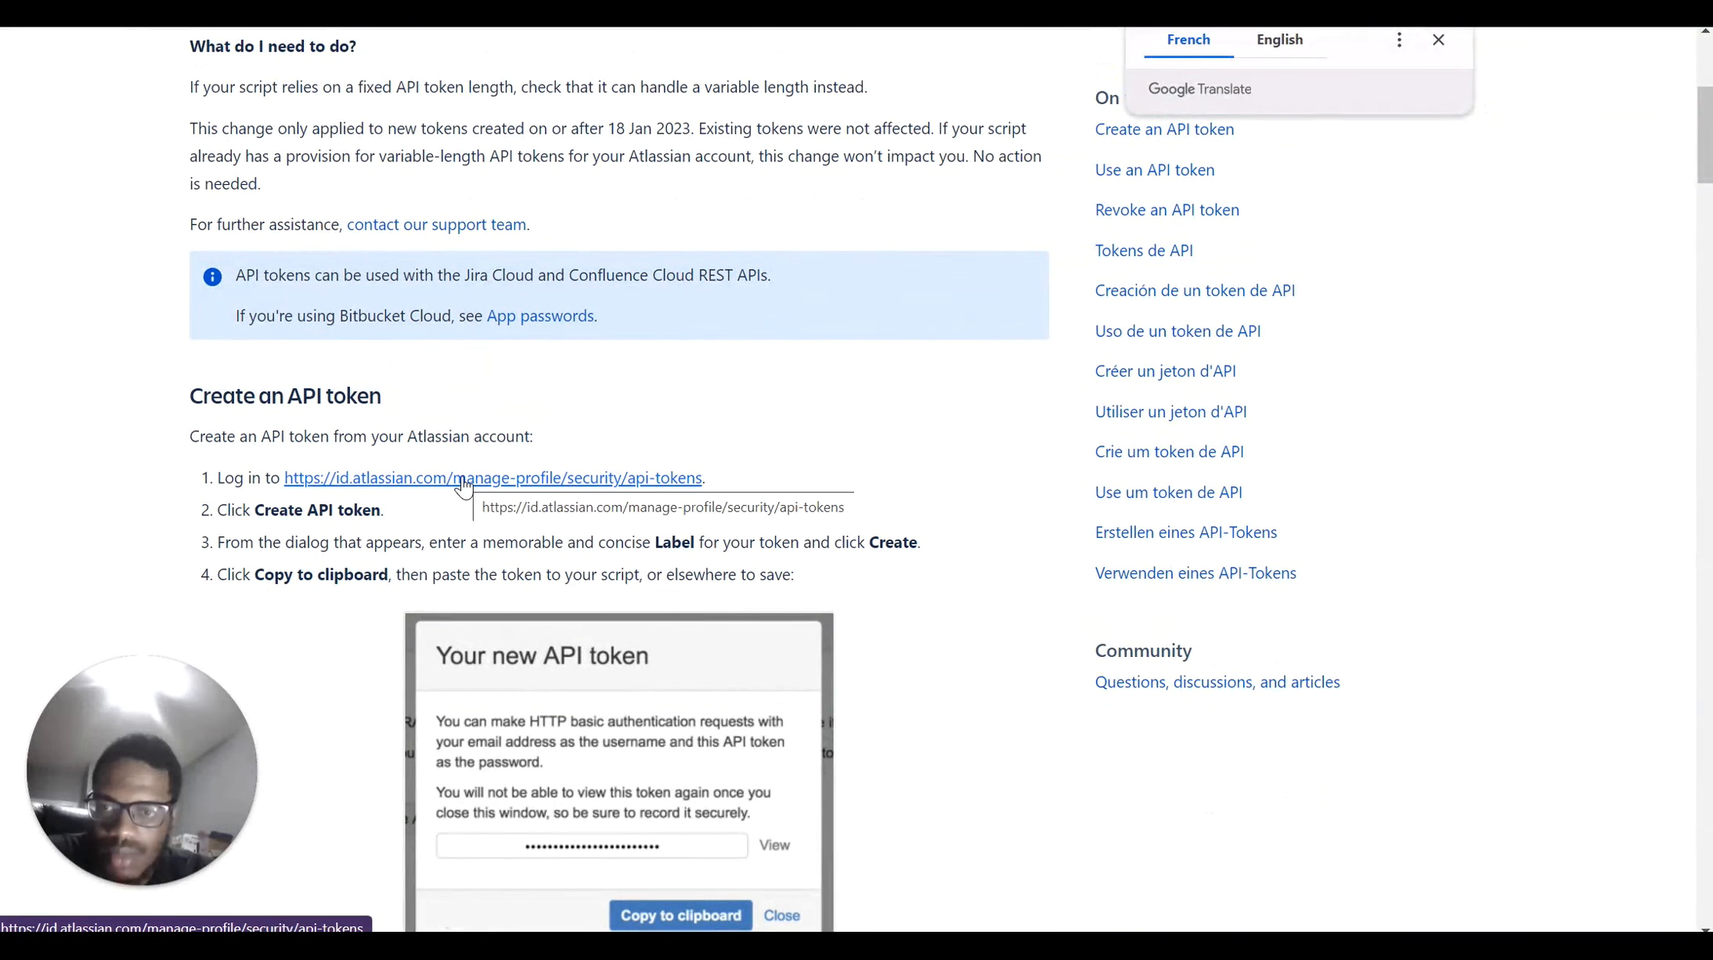
click(463, 479)
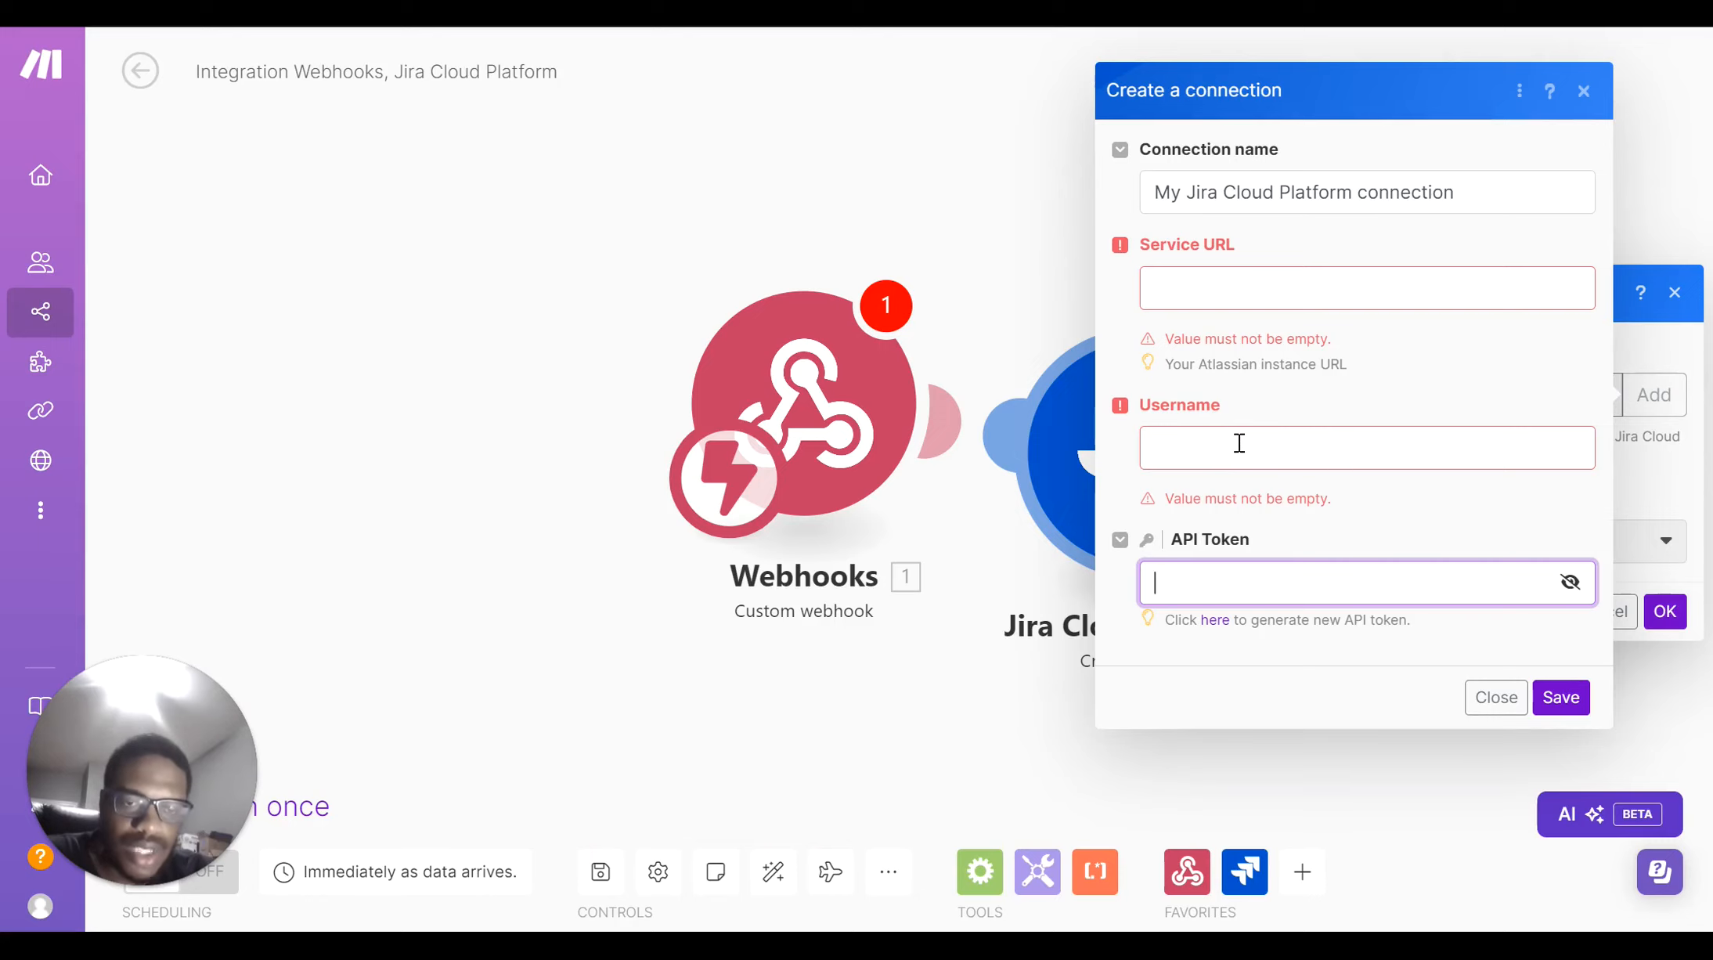
Discard the new connection form and set Project ID to My Kanban Project and Issue Type to Task
click(1583, 91)
click(1291, 541)
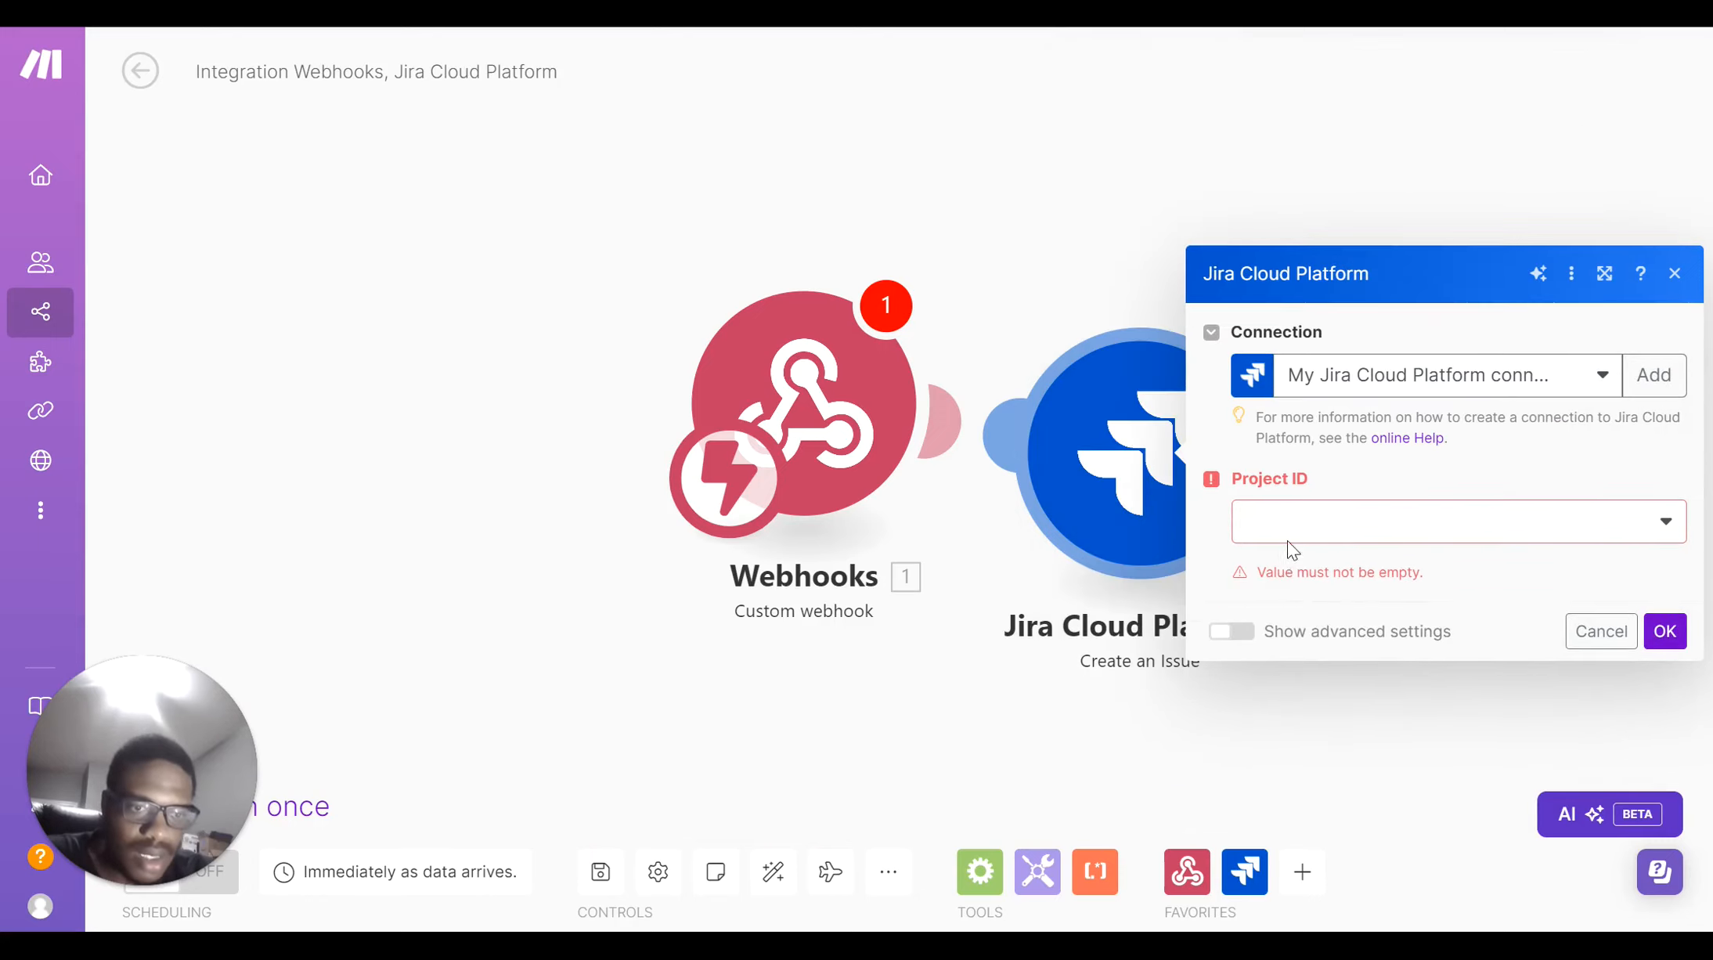
click(1296, 561)
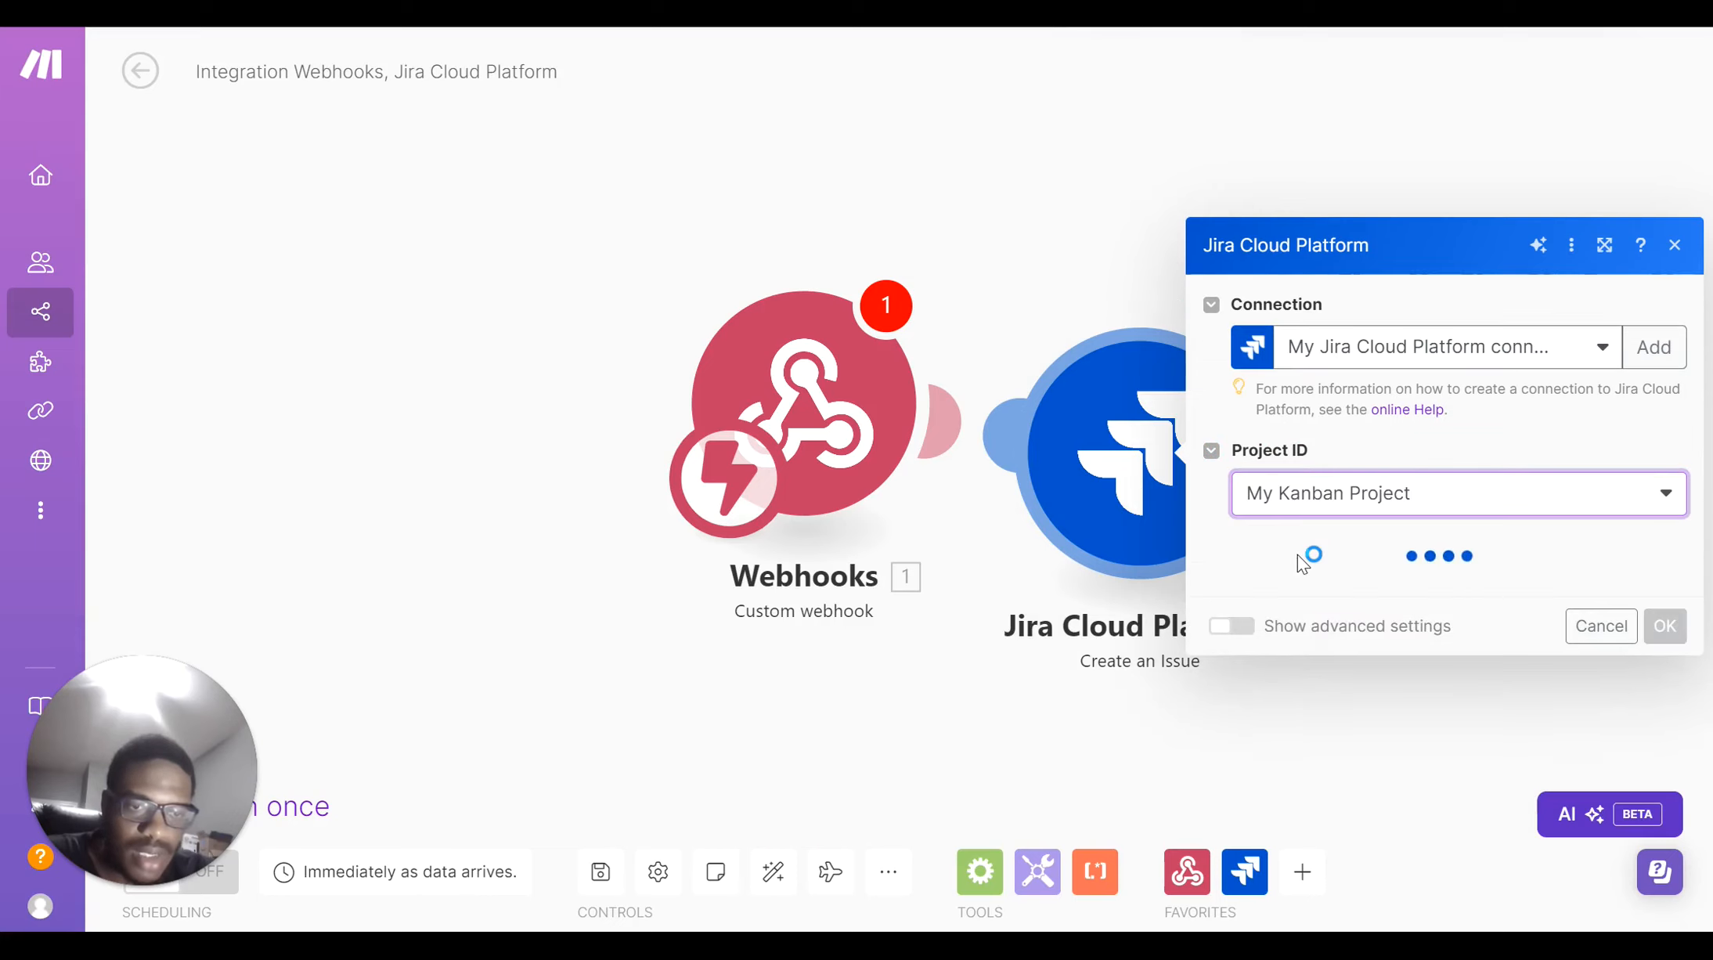
click(1301, 592)
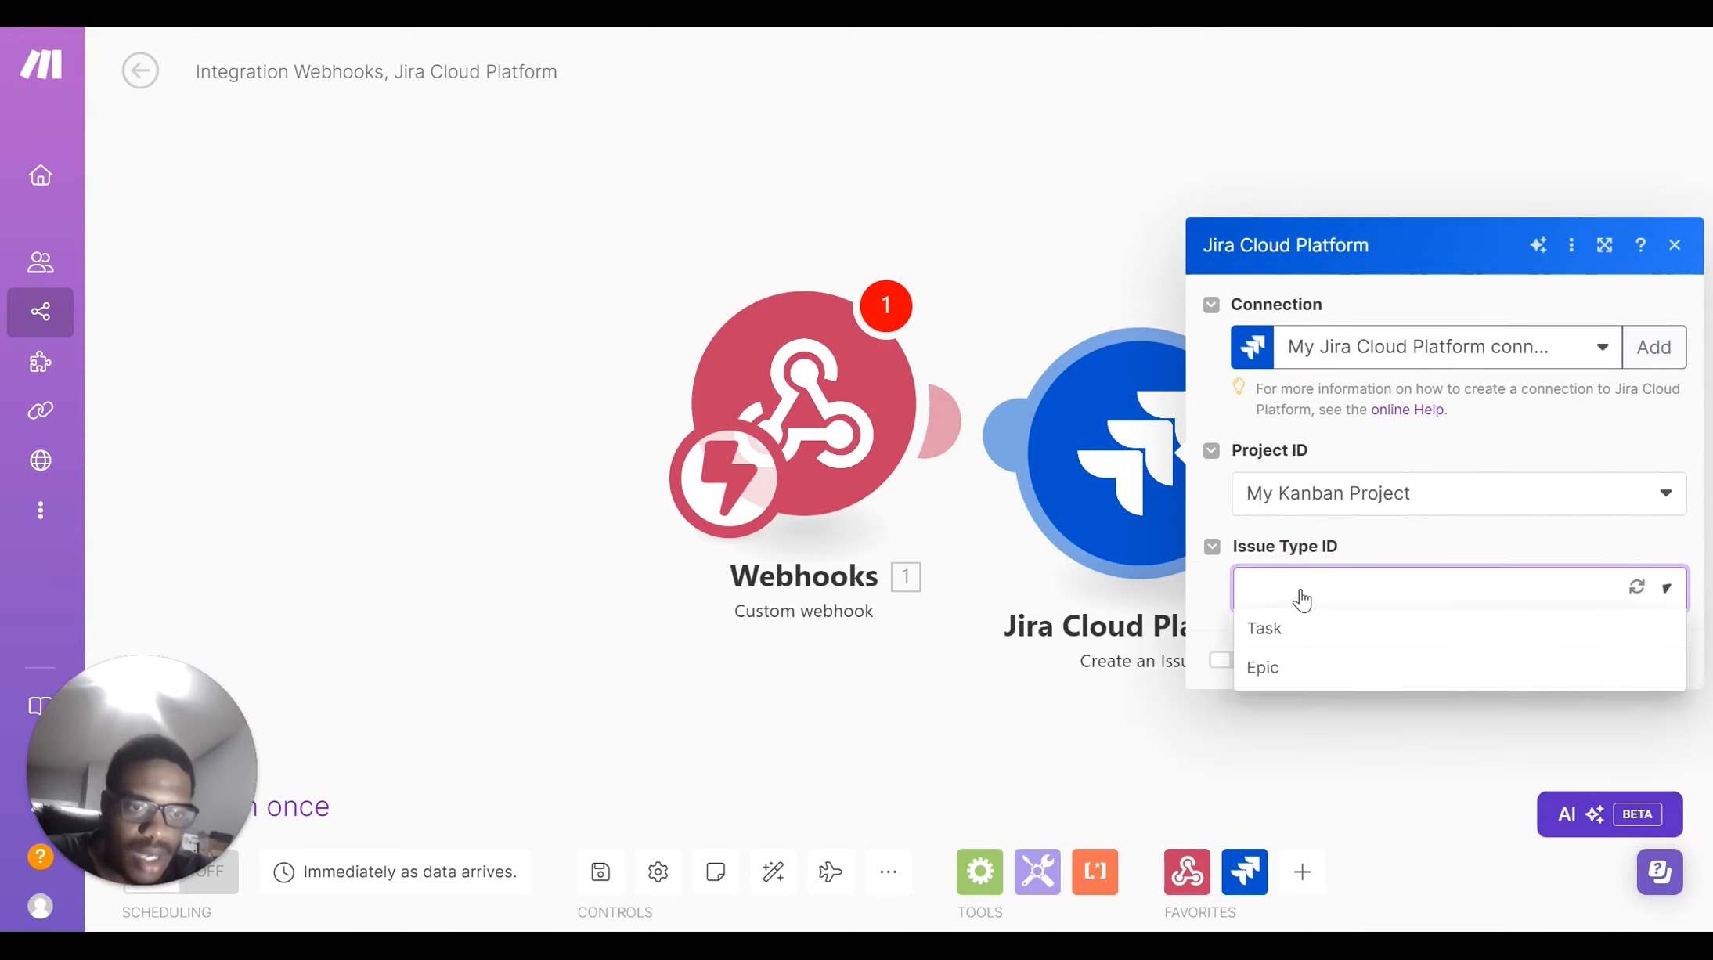
click(1302, 631)
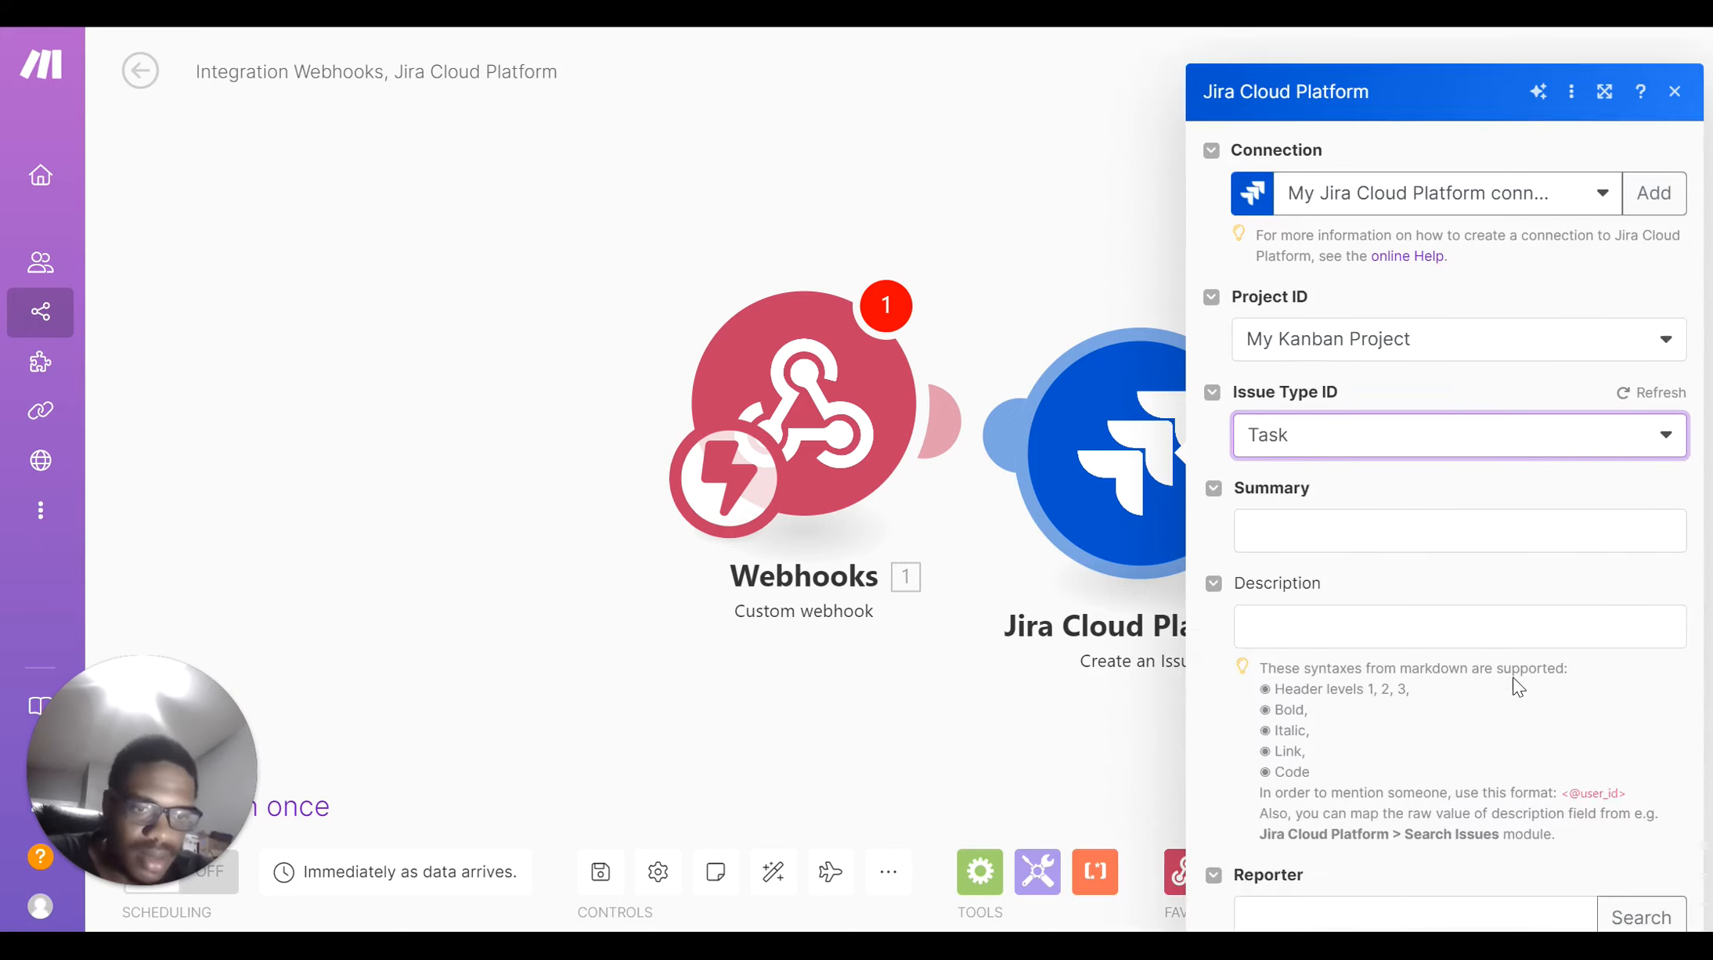
click(989, 711)
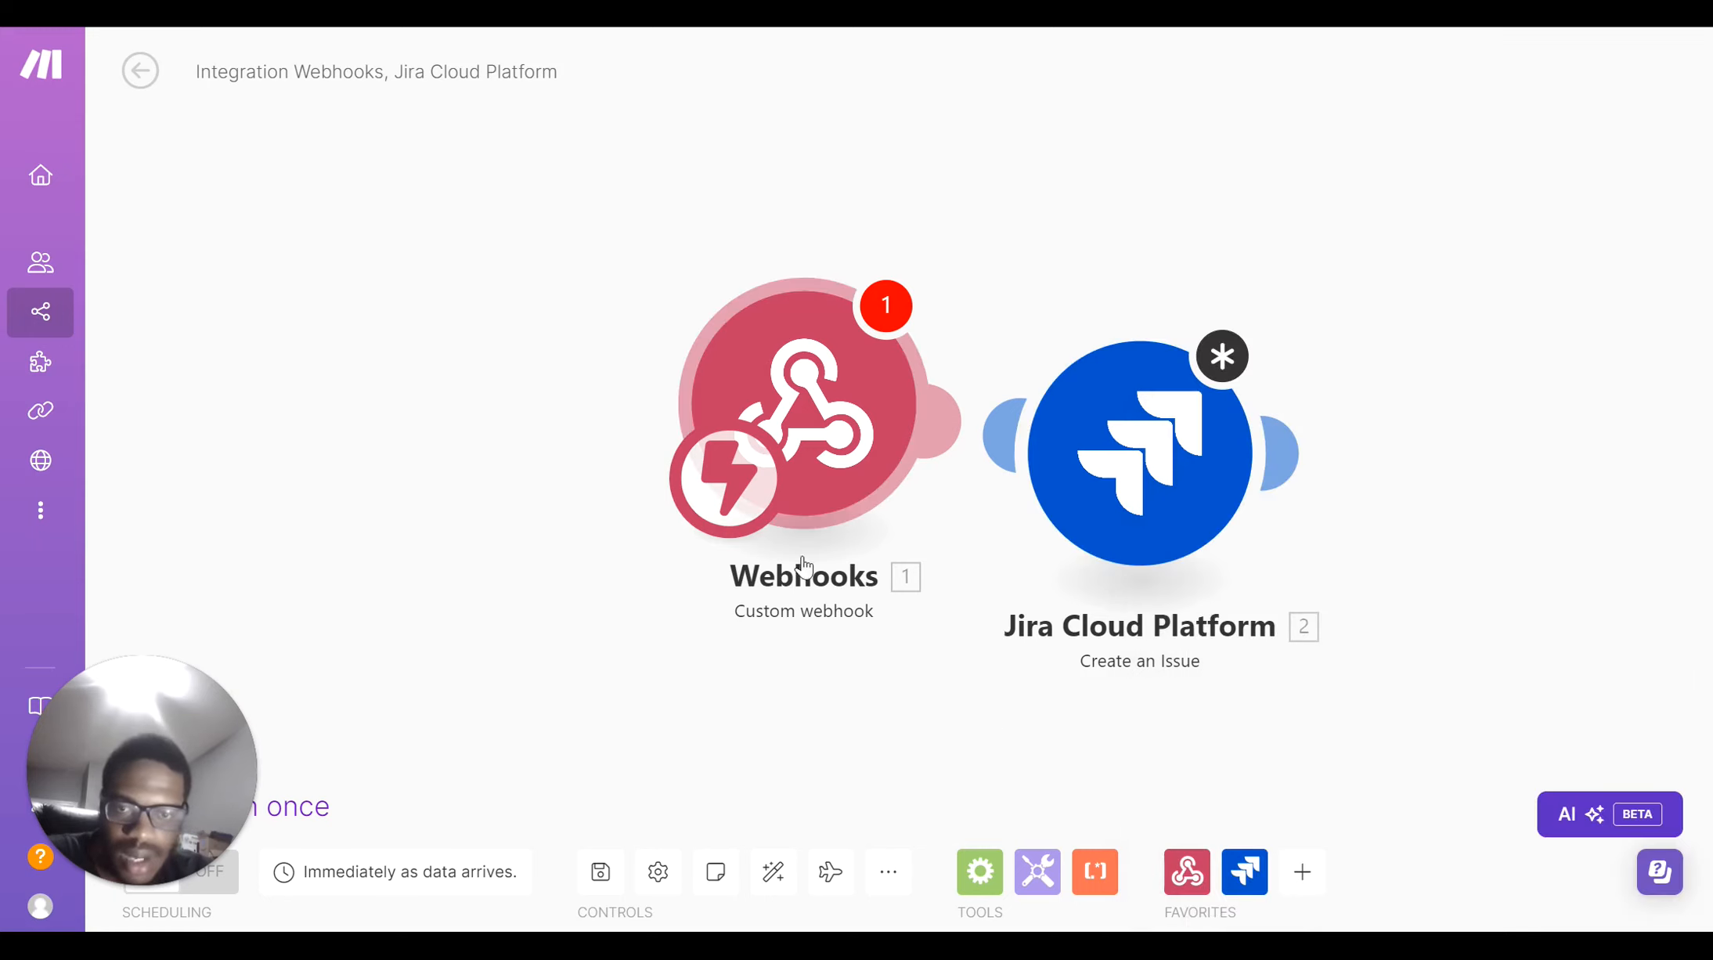
Use Run once so the webhook-to-Jira scenario waits for incoming webhook data
drag(174, 747, 257, 519)
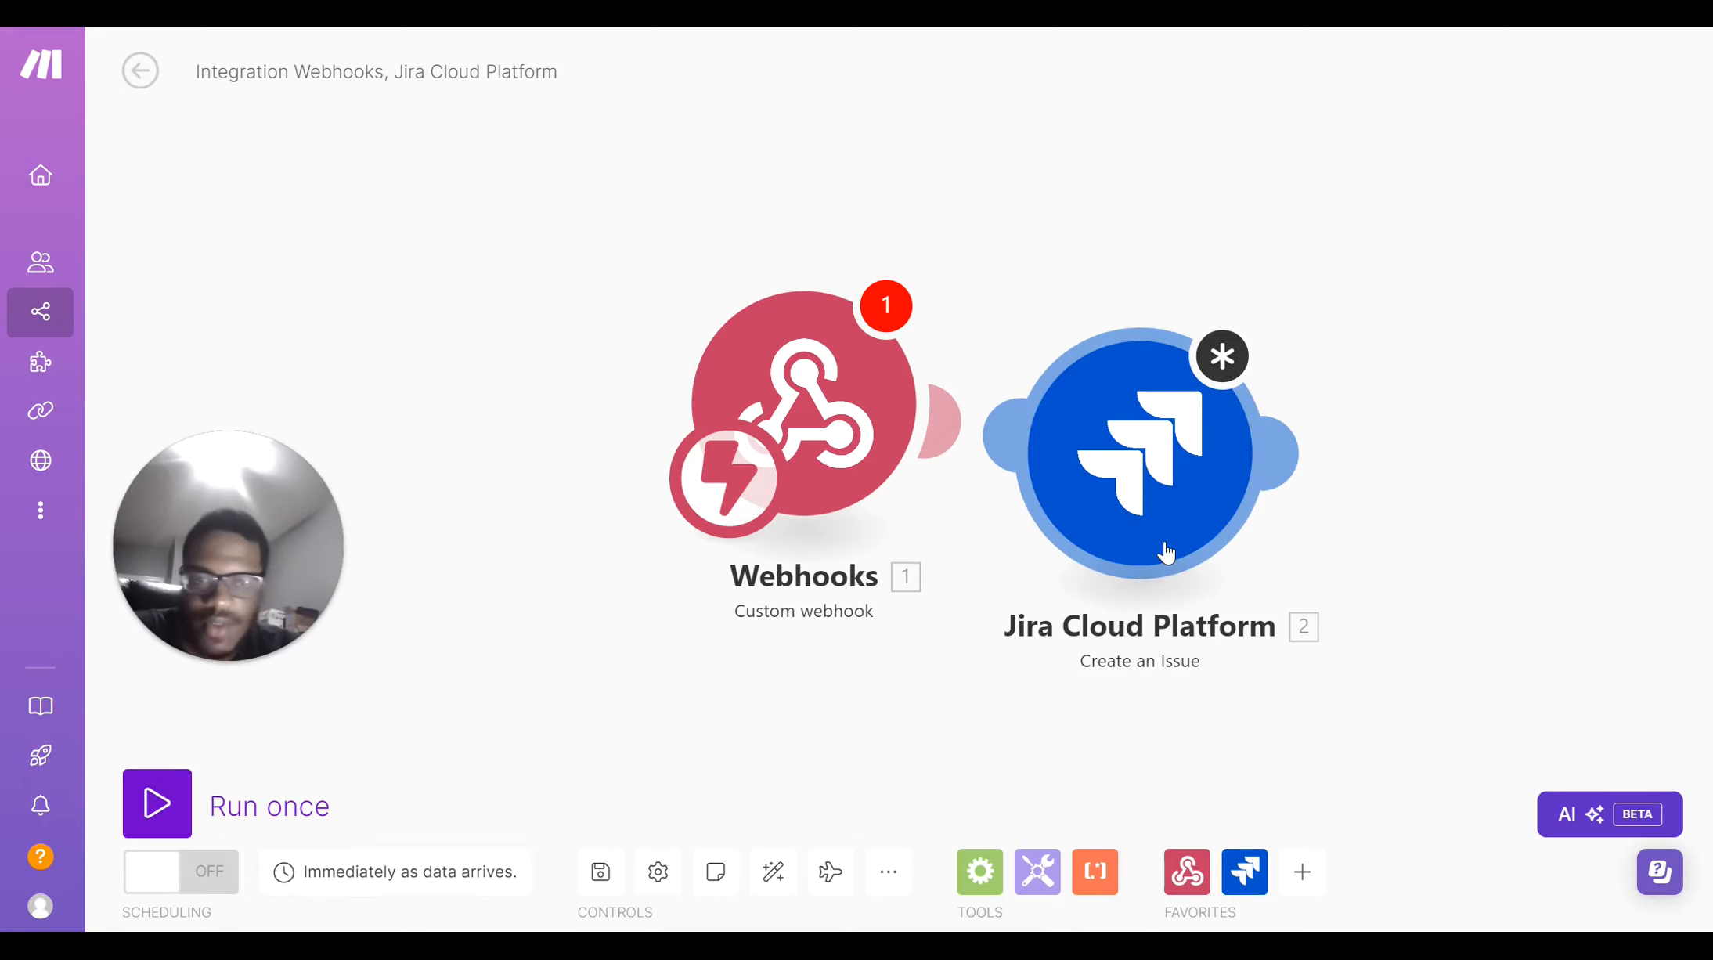
click(157, 804)
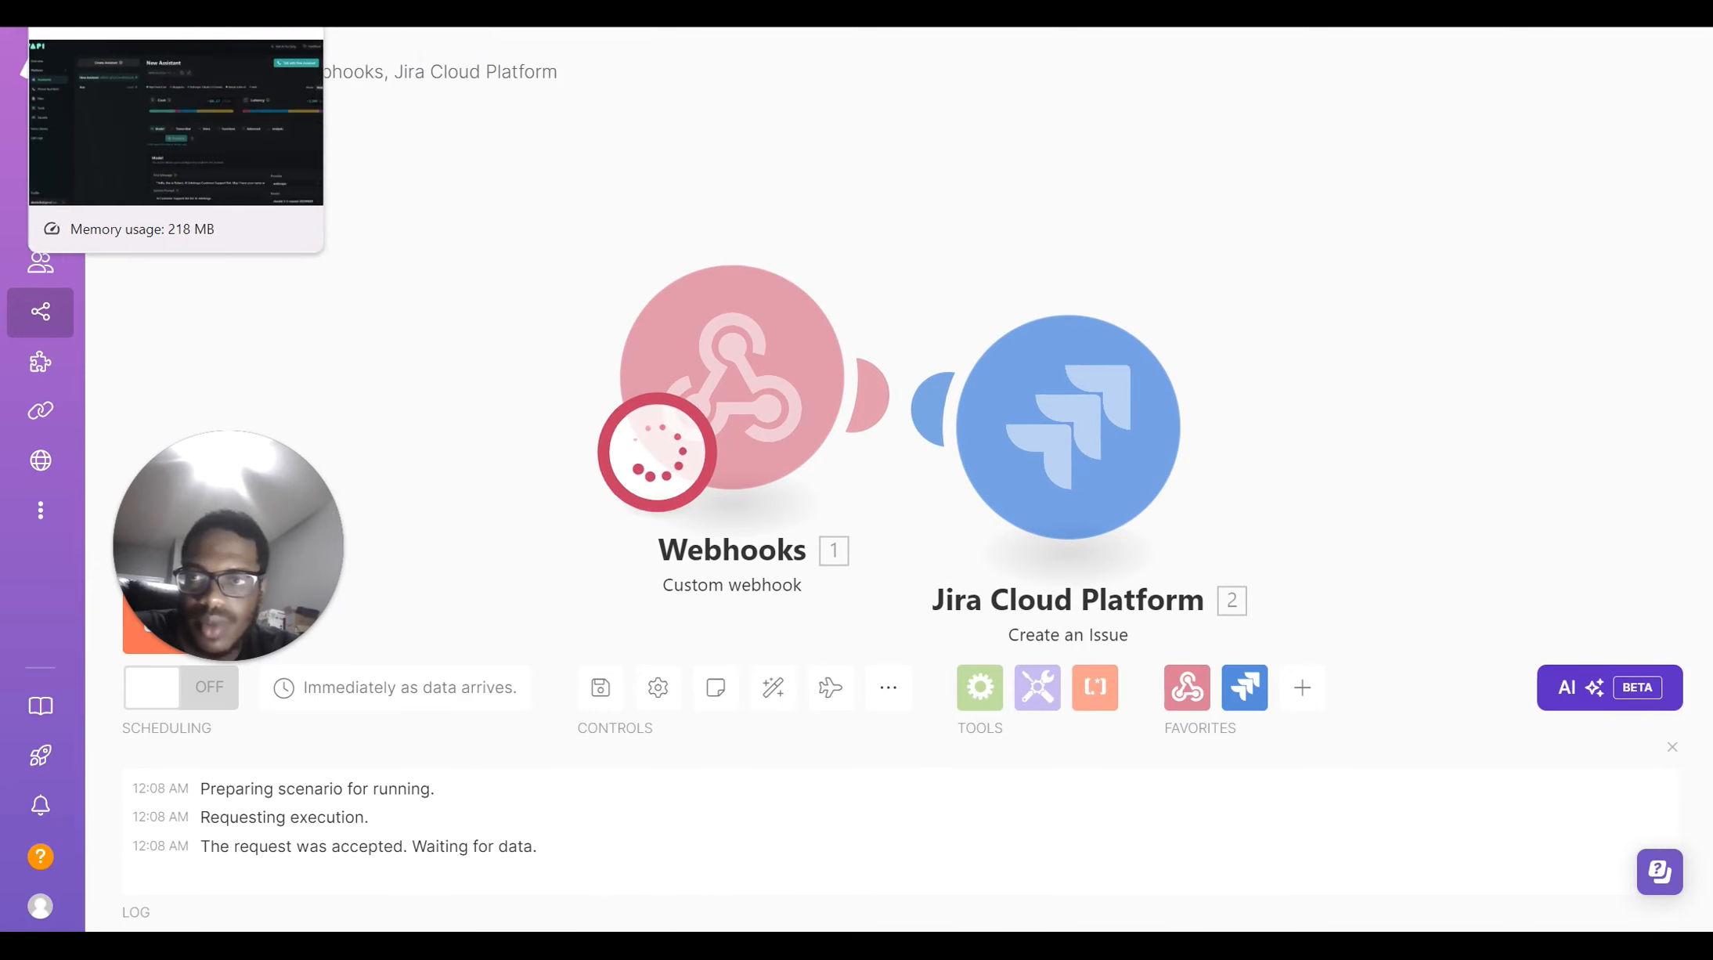
Maximize the Vapi window and assign New Assistant to the test number's inbound calls
click(227, 13)
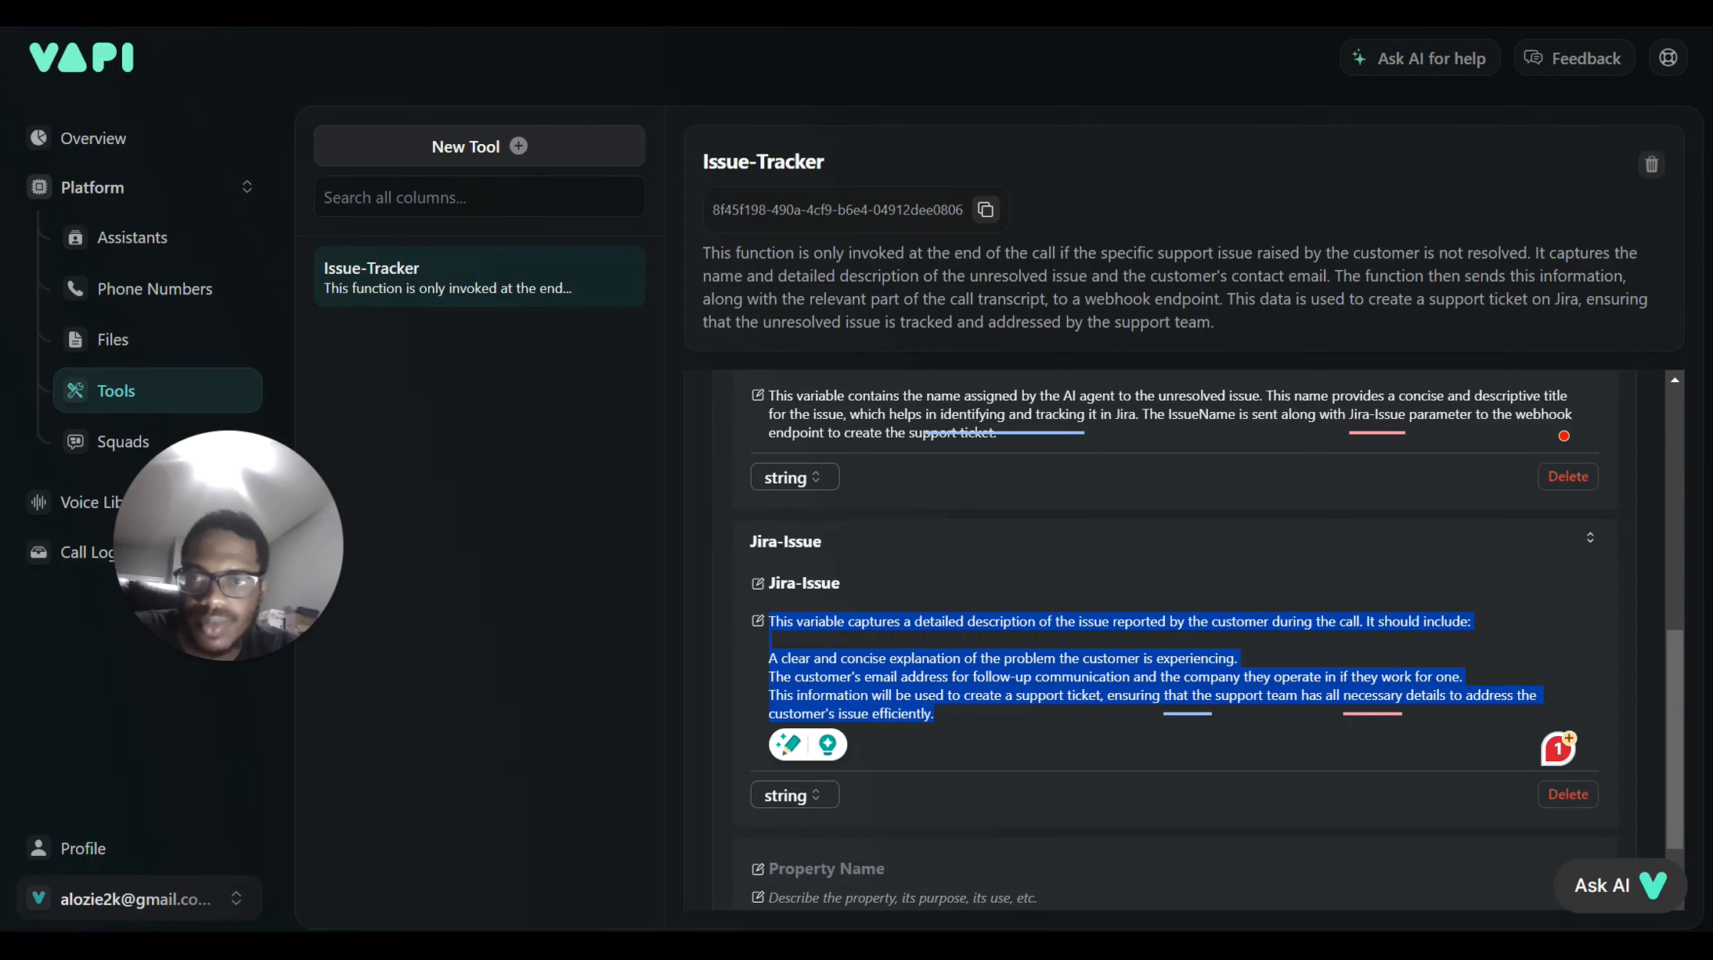
drag(171, 343, 302, 99)
drag(232, 334, 321, 3)
click(201, 292)
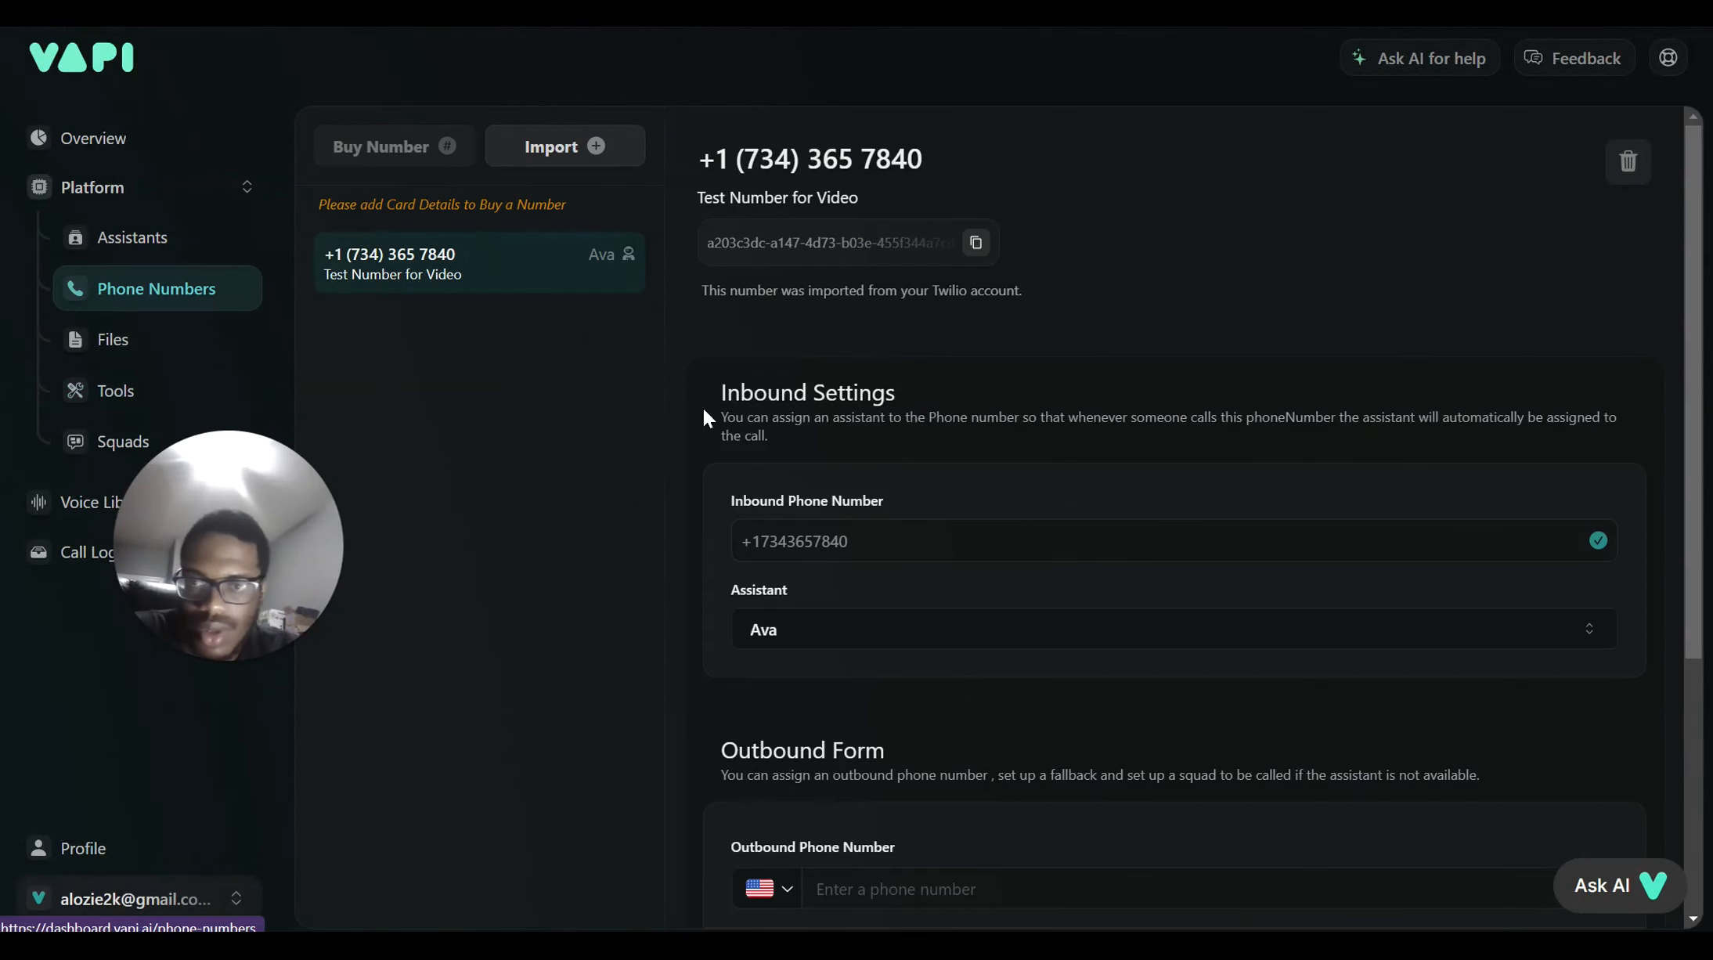
scroll(857, 536, down, 2)
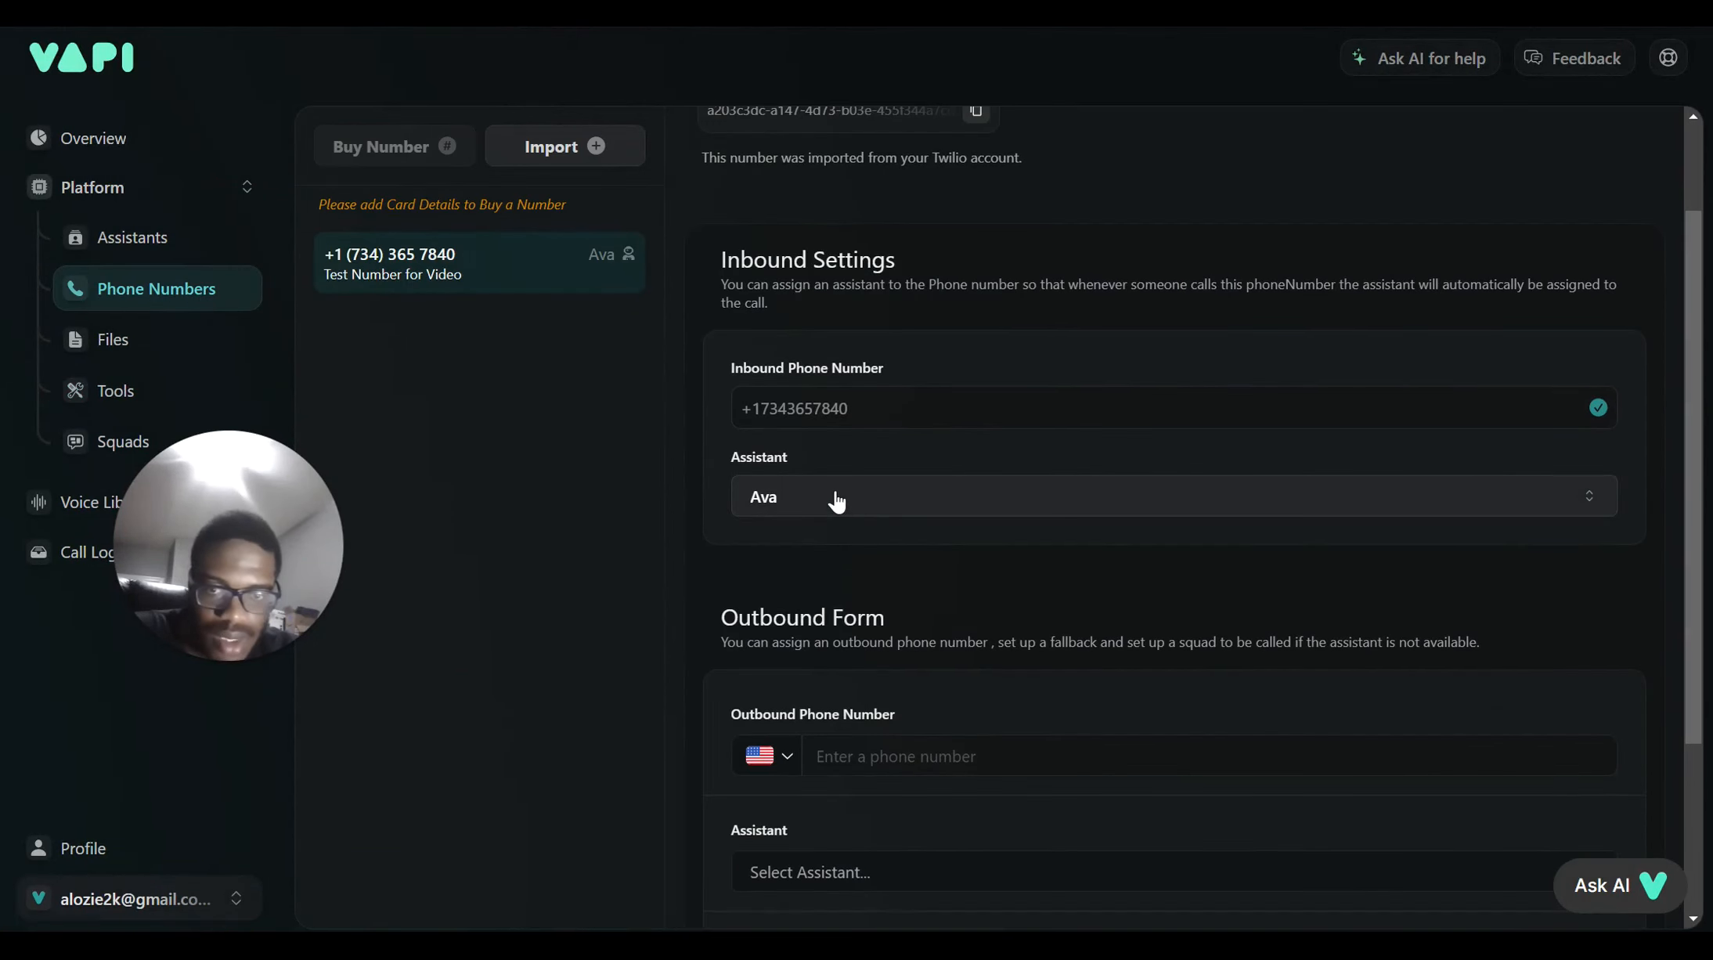
click(835, 497)
click(852, 597)
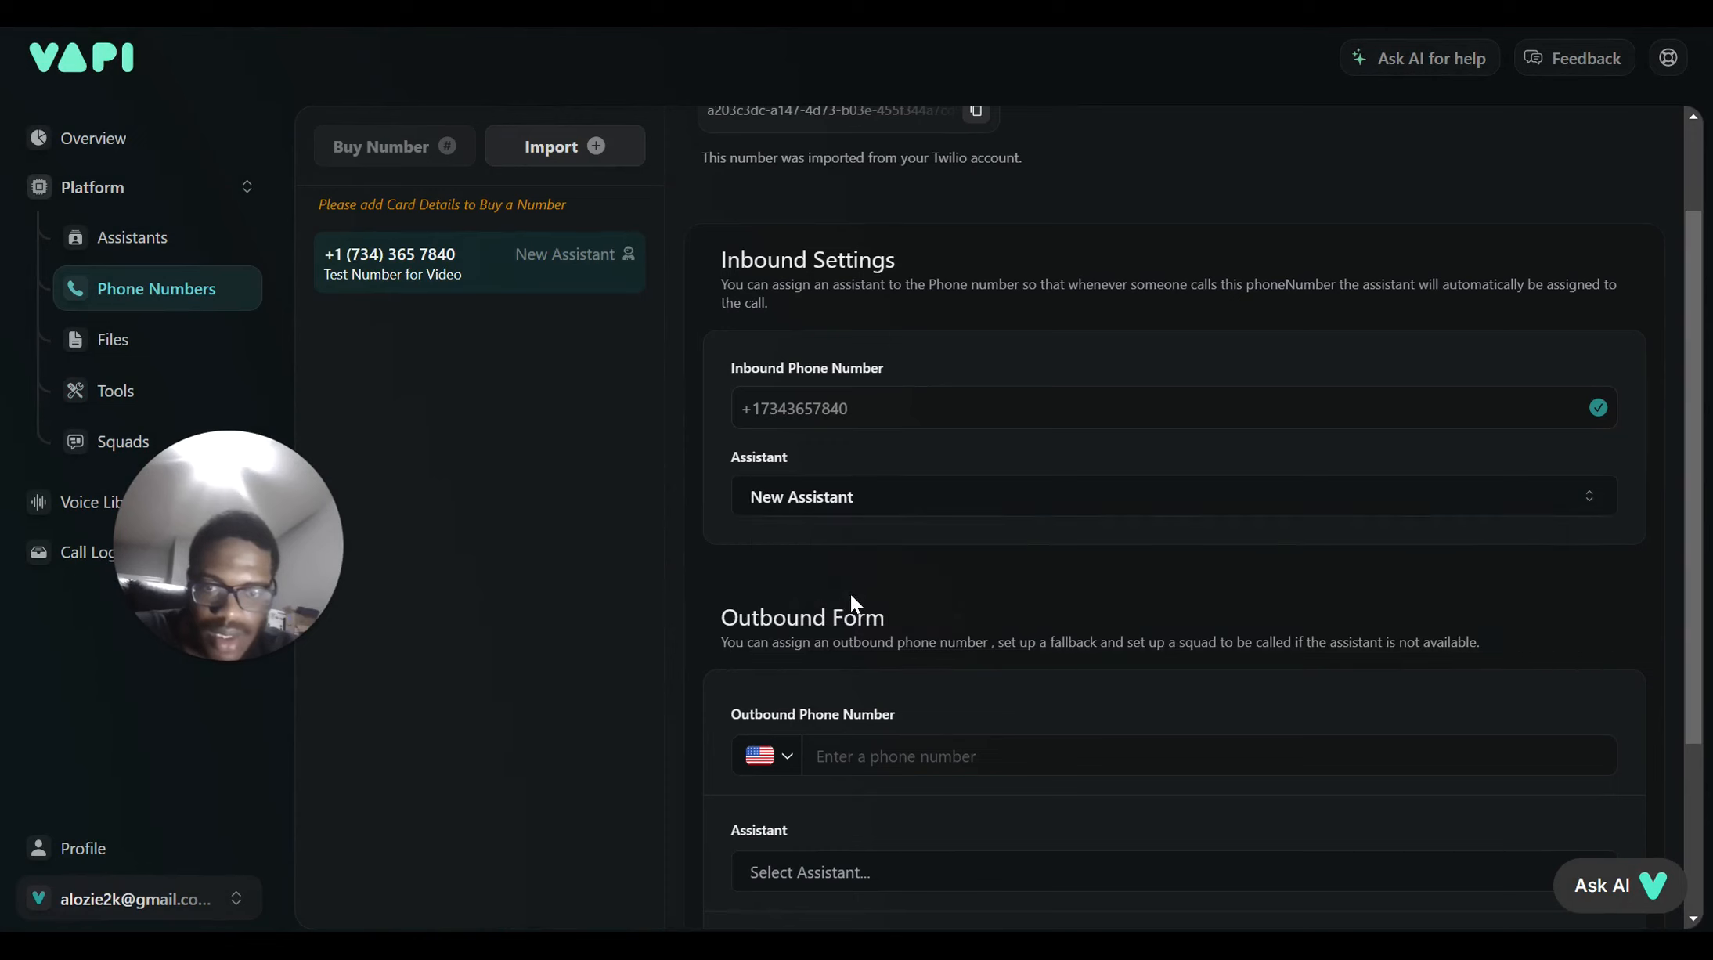
Check the assistants list, then review the Test Number for Video settings again
scroll(861, 509, up, 2)
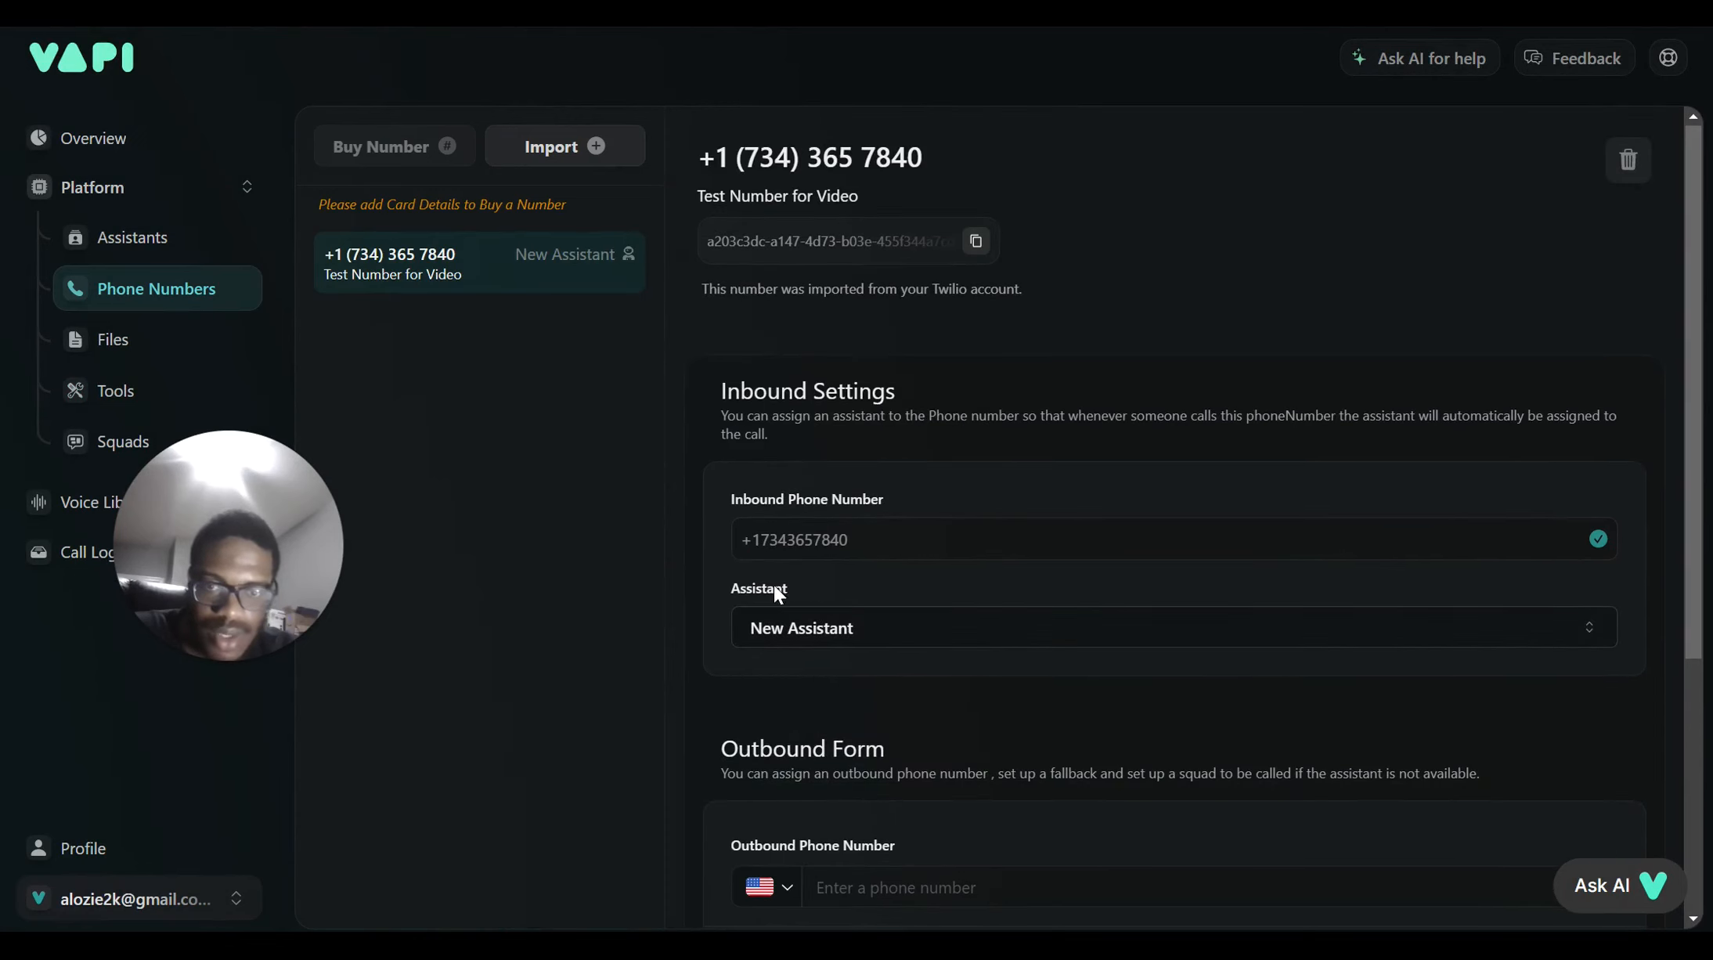
click(86, 237)
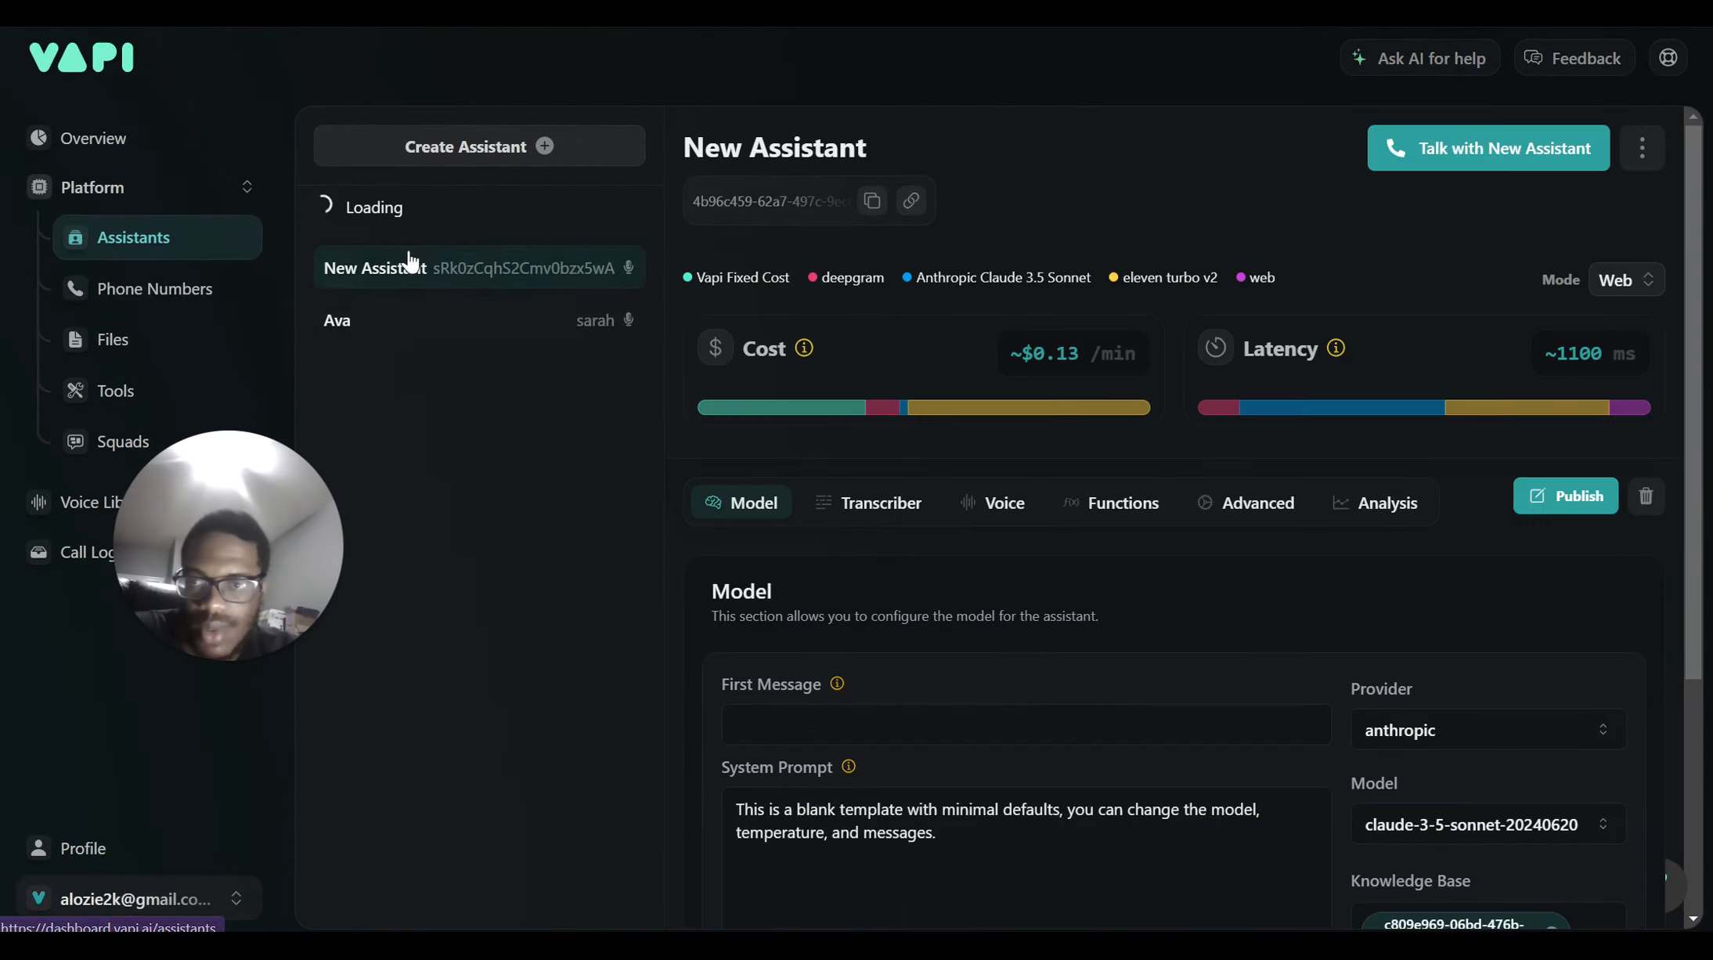
click(205, 290)
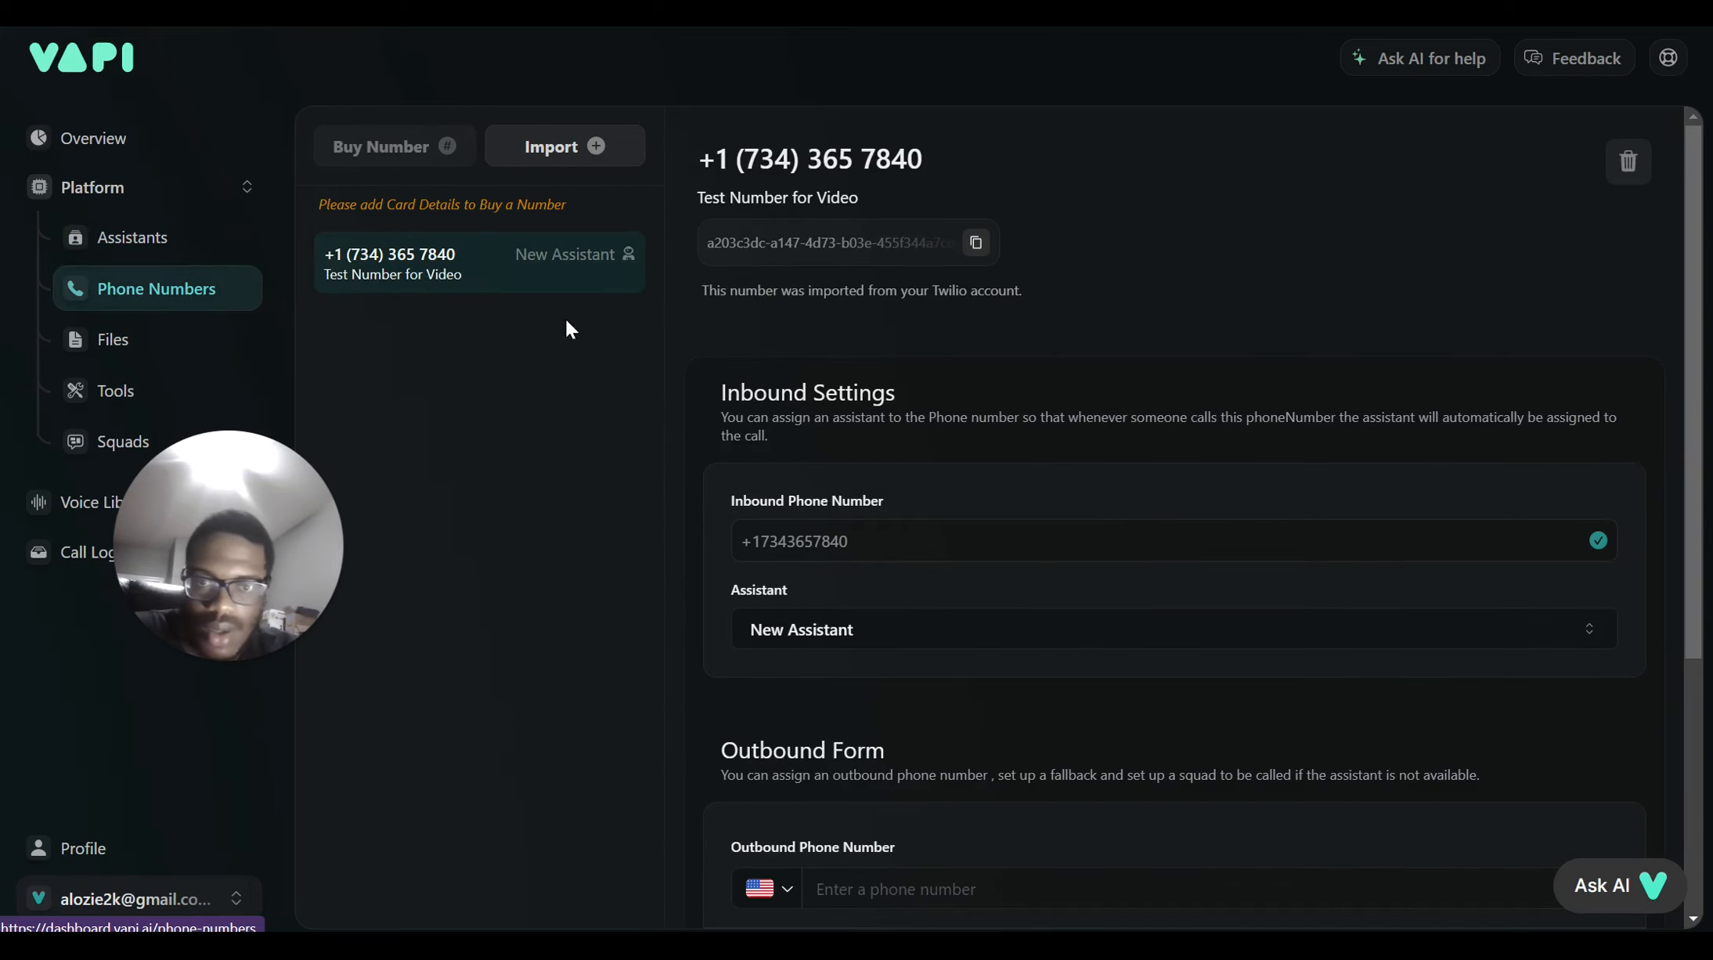
scroll(818, 636, down, 2)
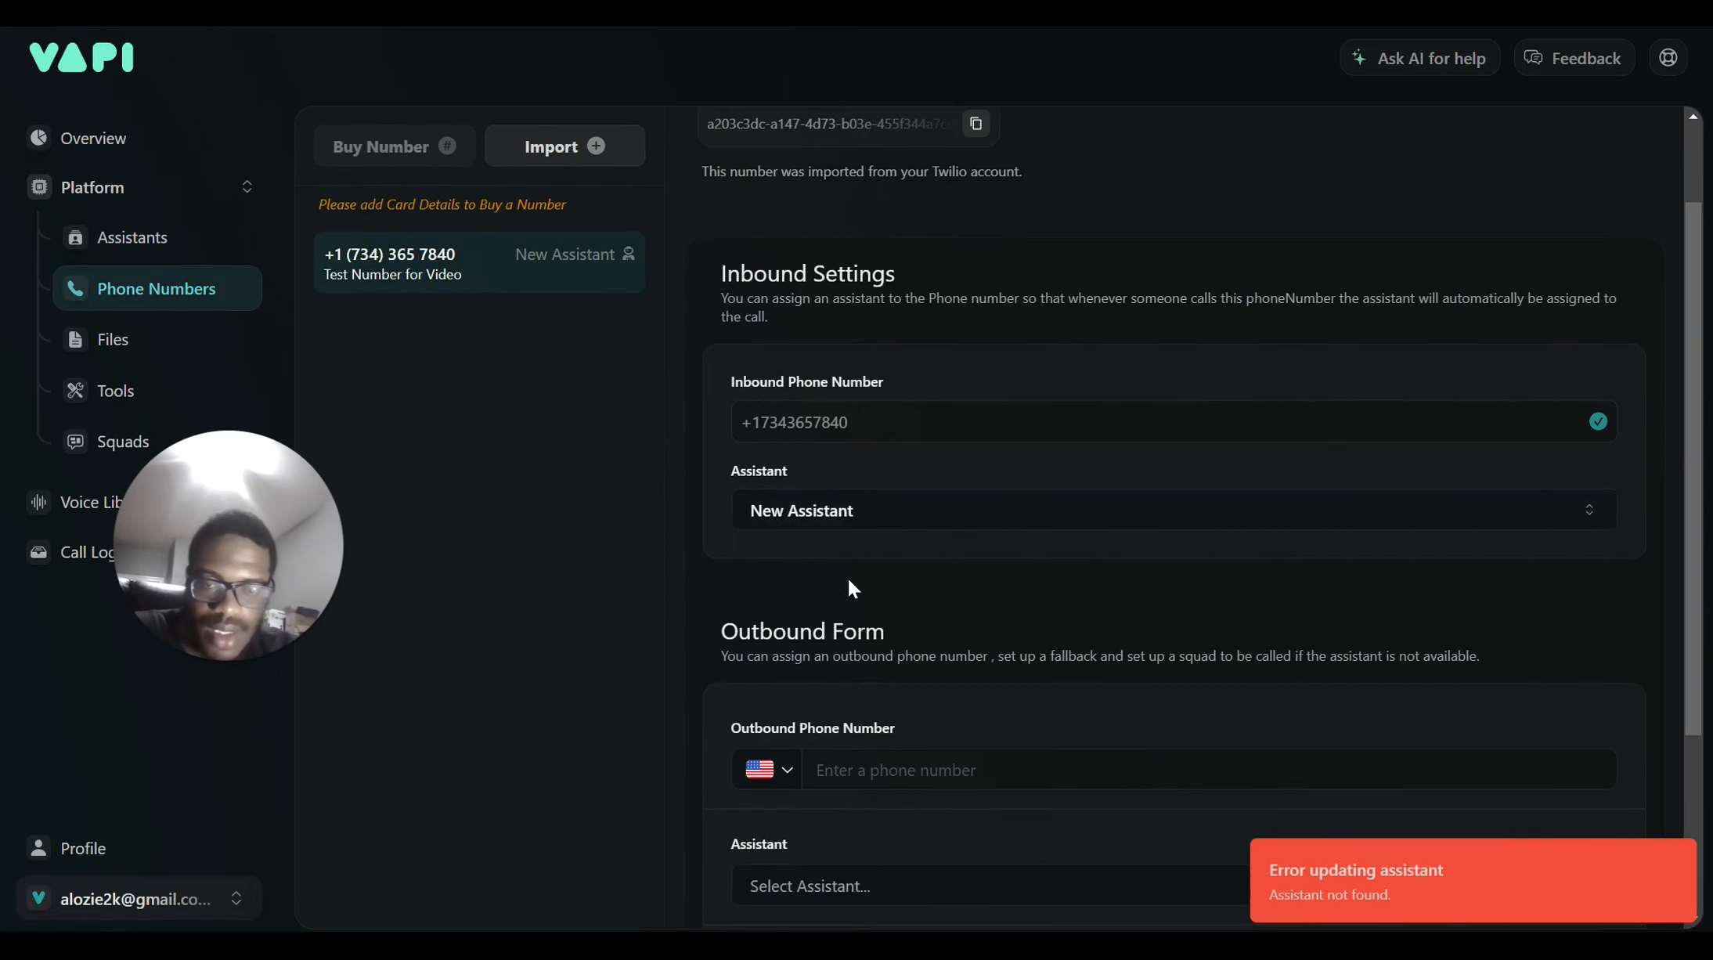
scroll(849, 580, down, 4)
scroll(867, 608, up, 5)
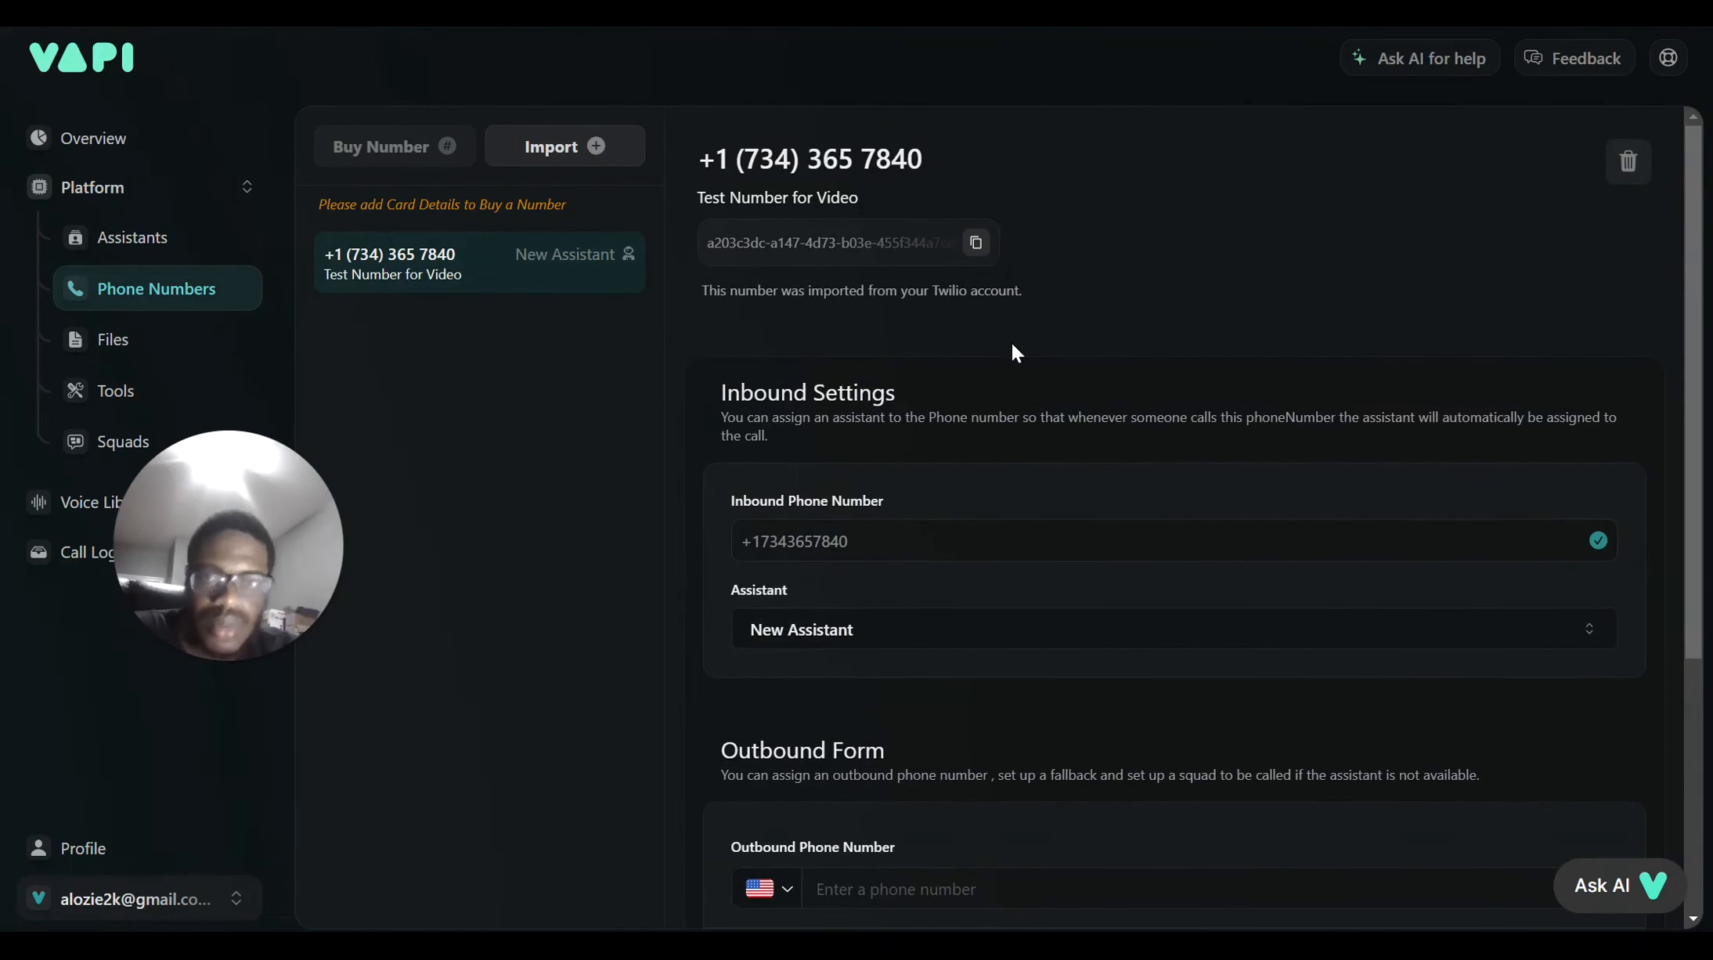
scroll(955, 400, down, 3)
scroll(946, 699, down, 2)
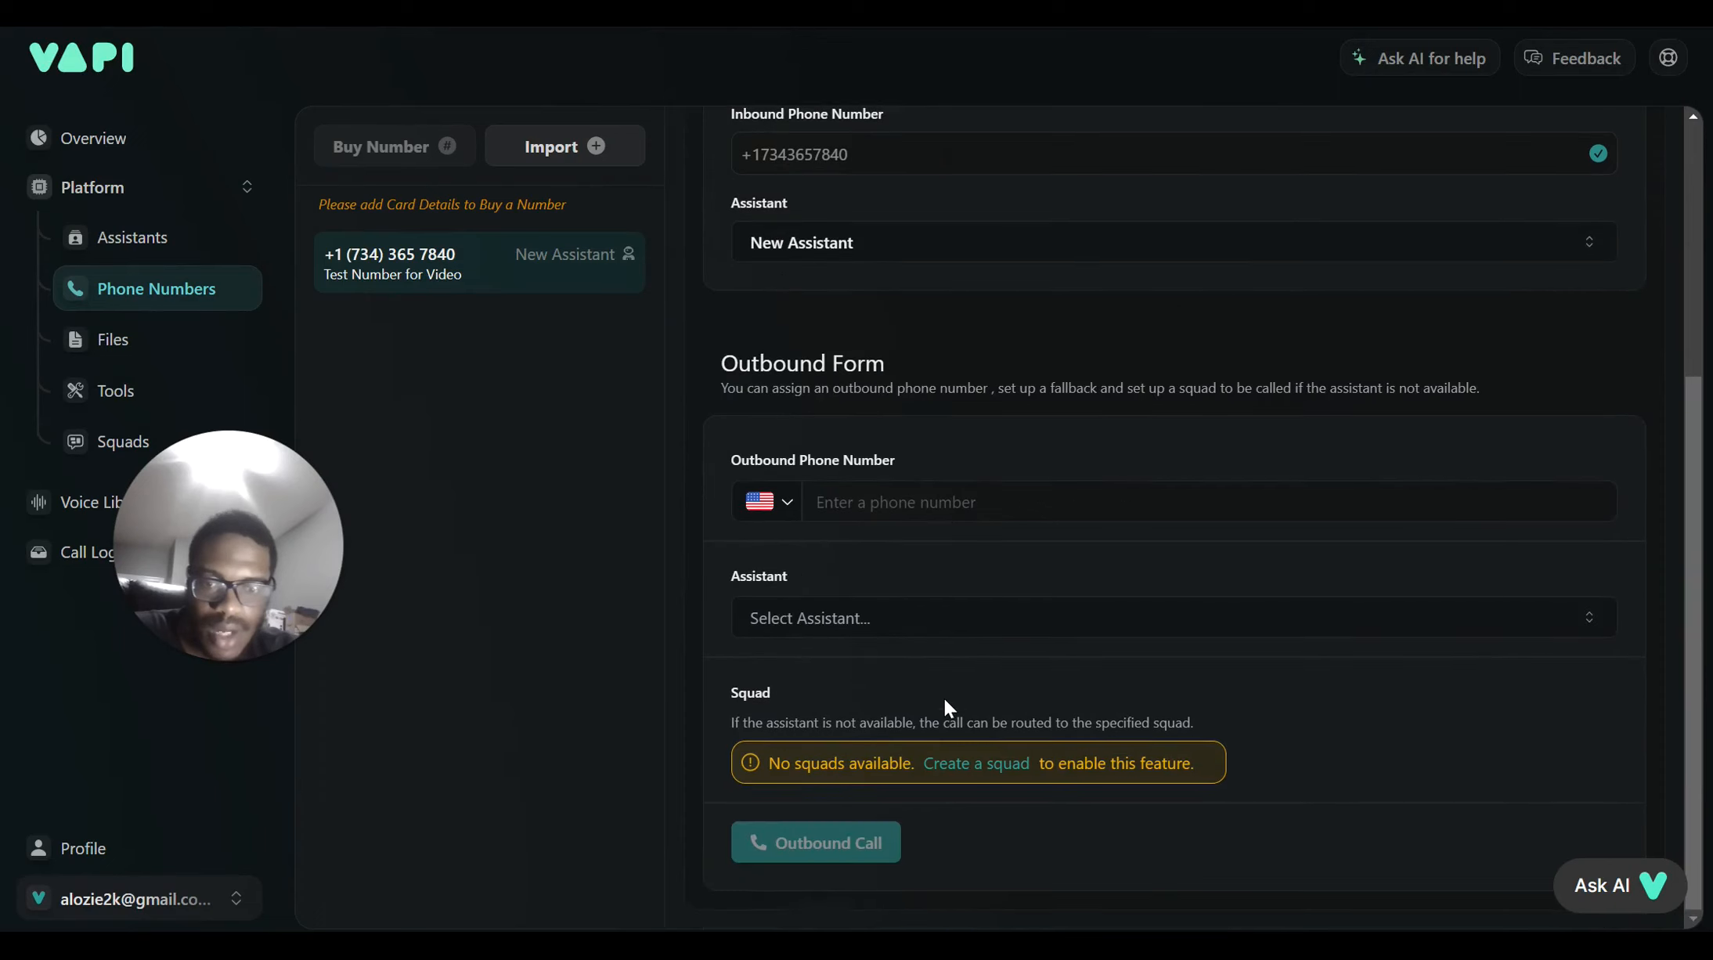
scroll(946, 705, up, 2)
scroll(898, 489, up, 2)
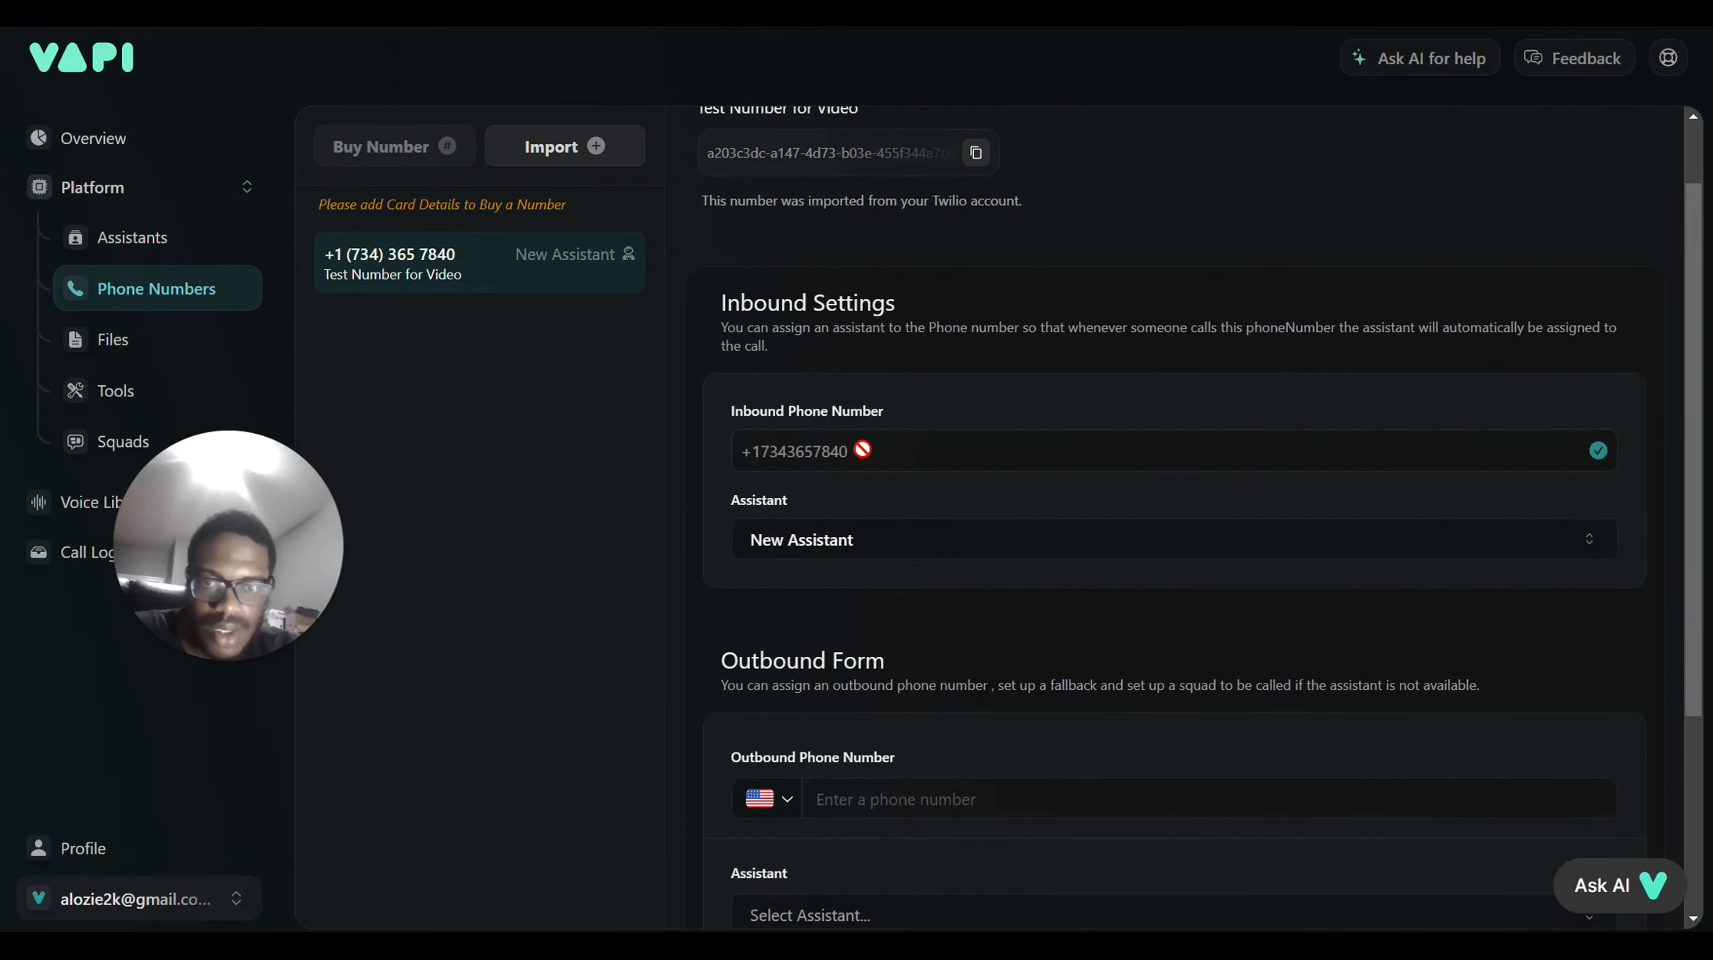
scroll(1662, 370, up, 2)
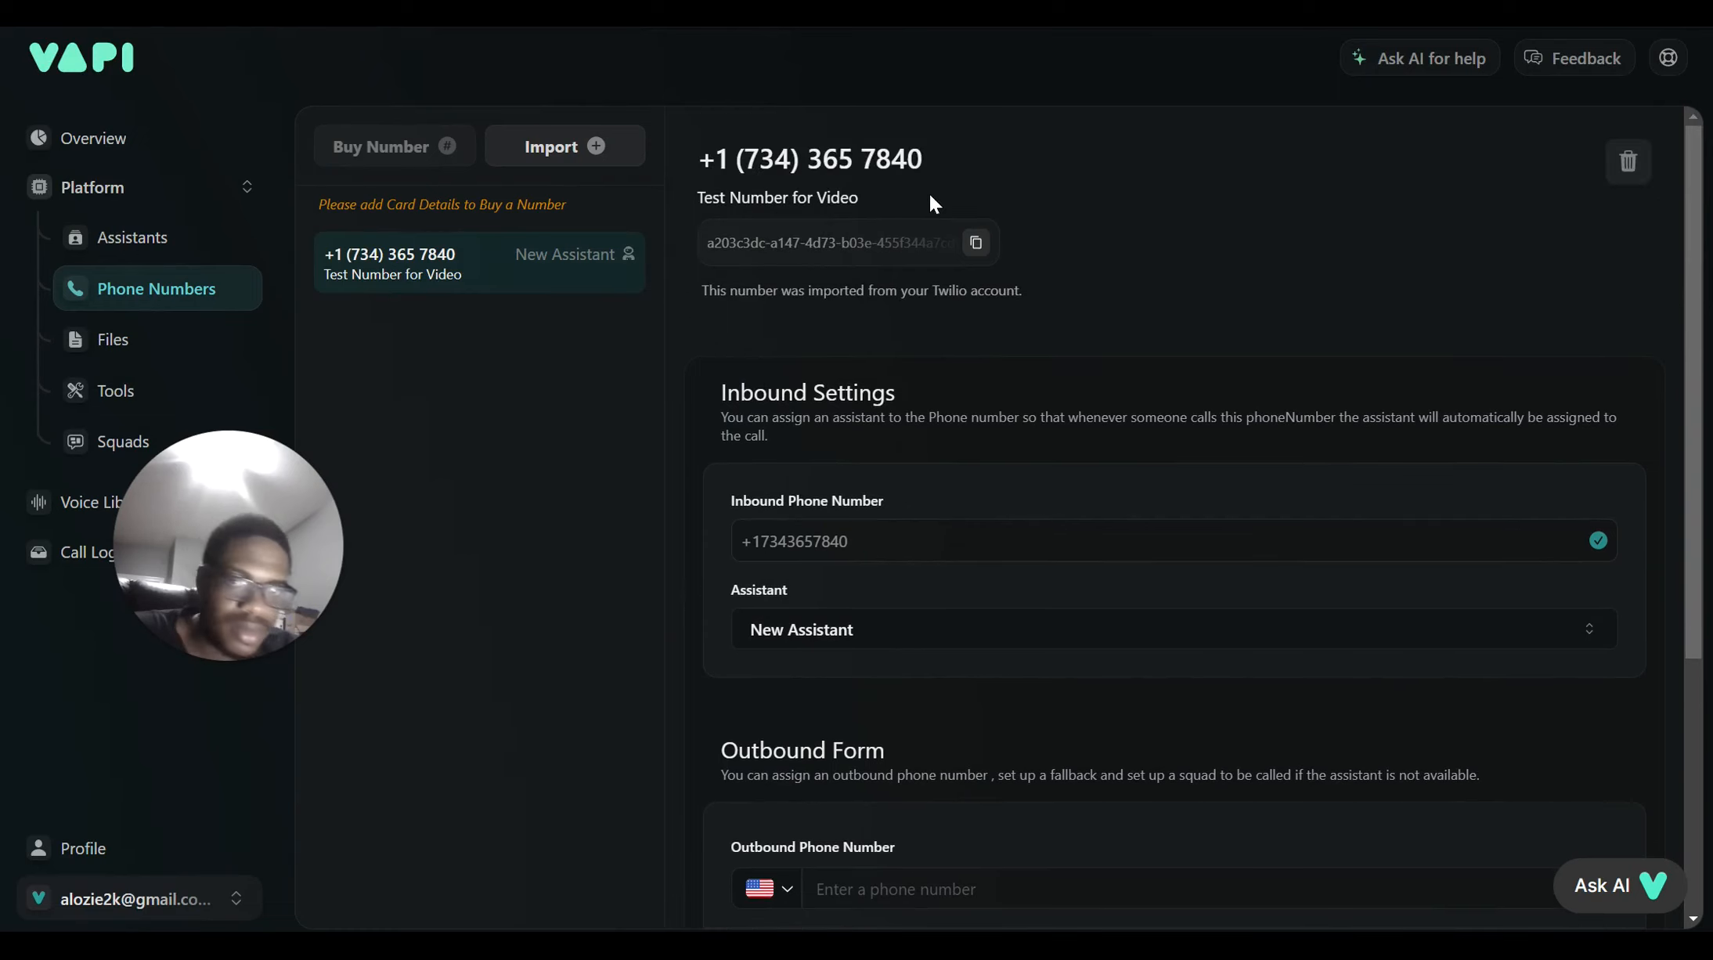
Copy the Test Number for Video phone number from the page heading and go to Google Voice
drag(932, 159, 703, 159)
key(ctrl+c)
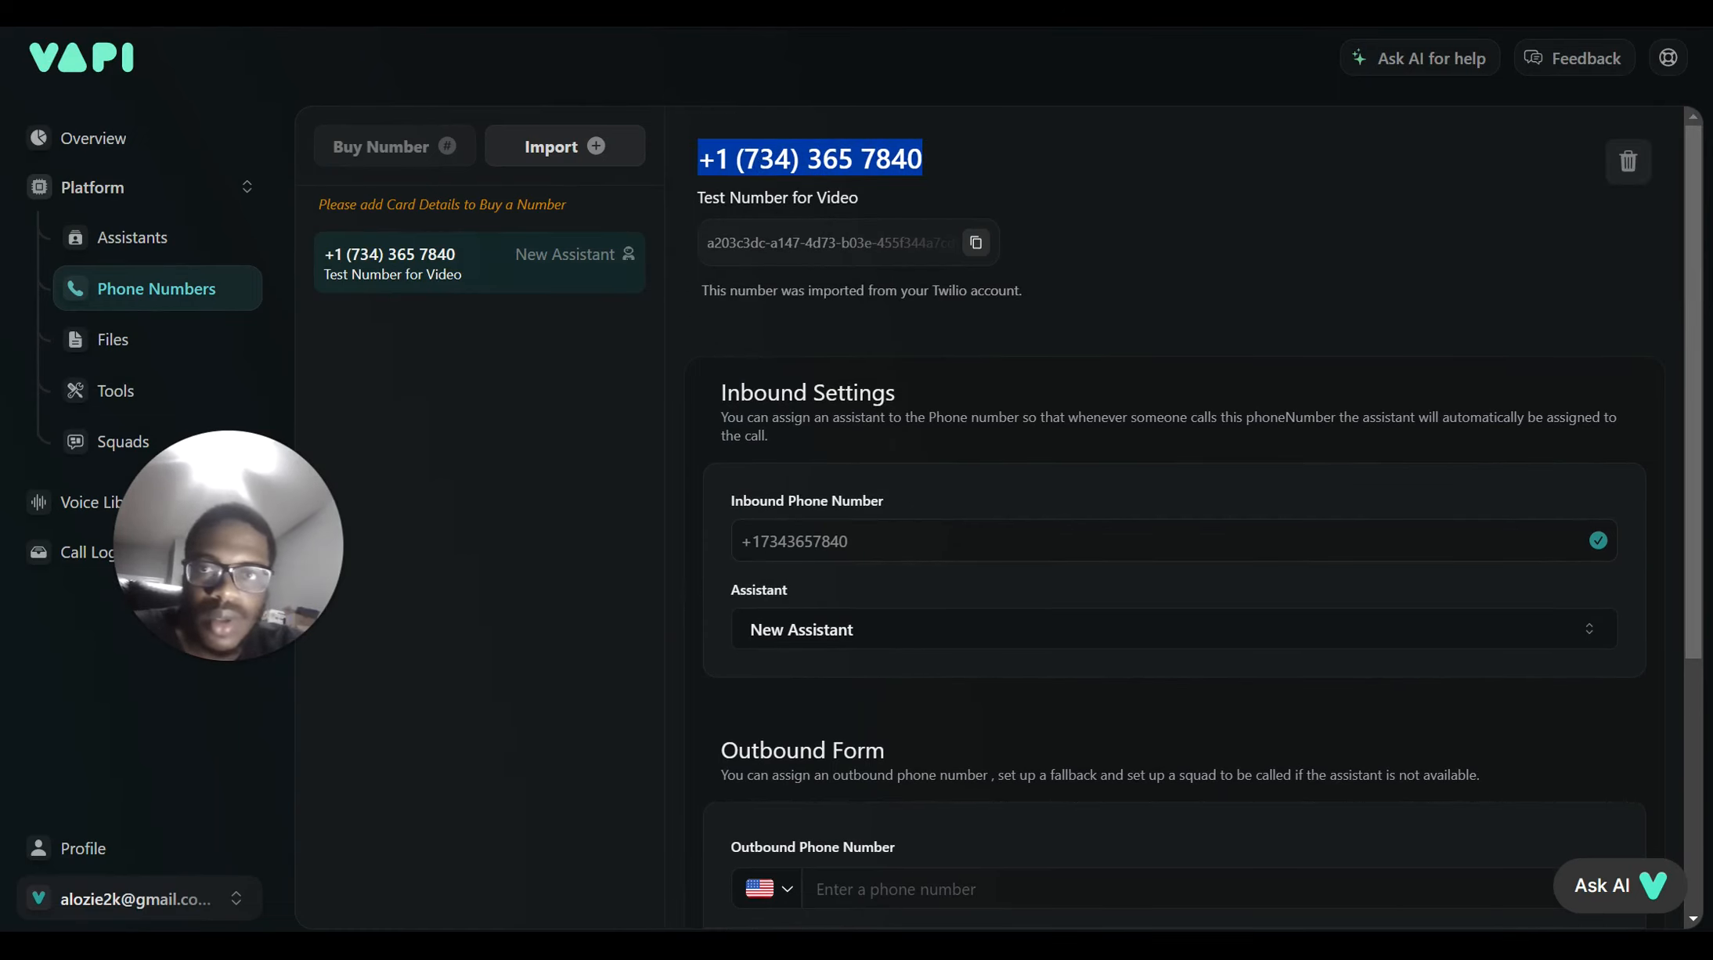
key(alt+Tab)
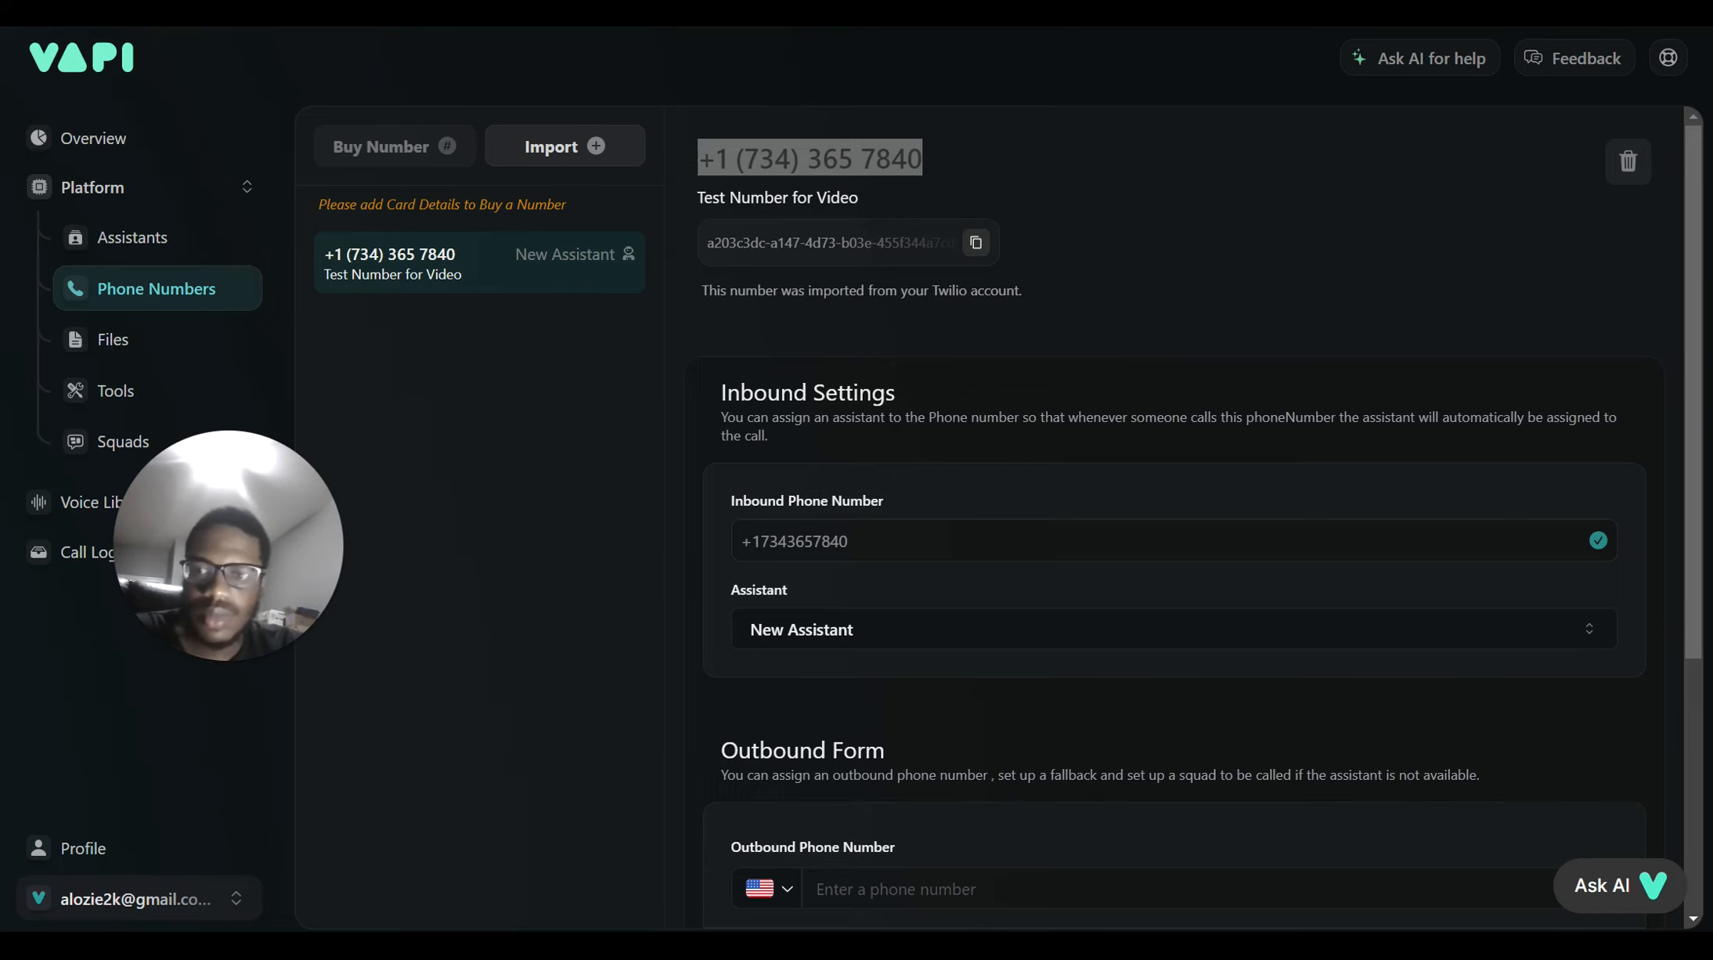
key(ctrl+Tab)
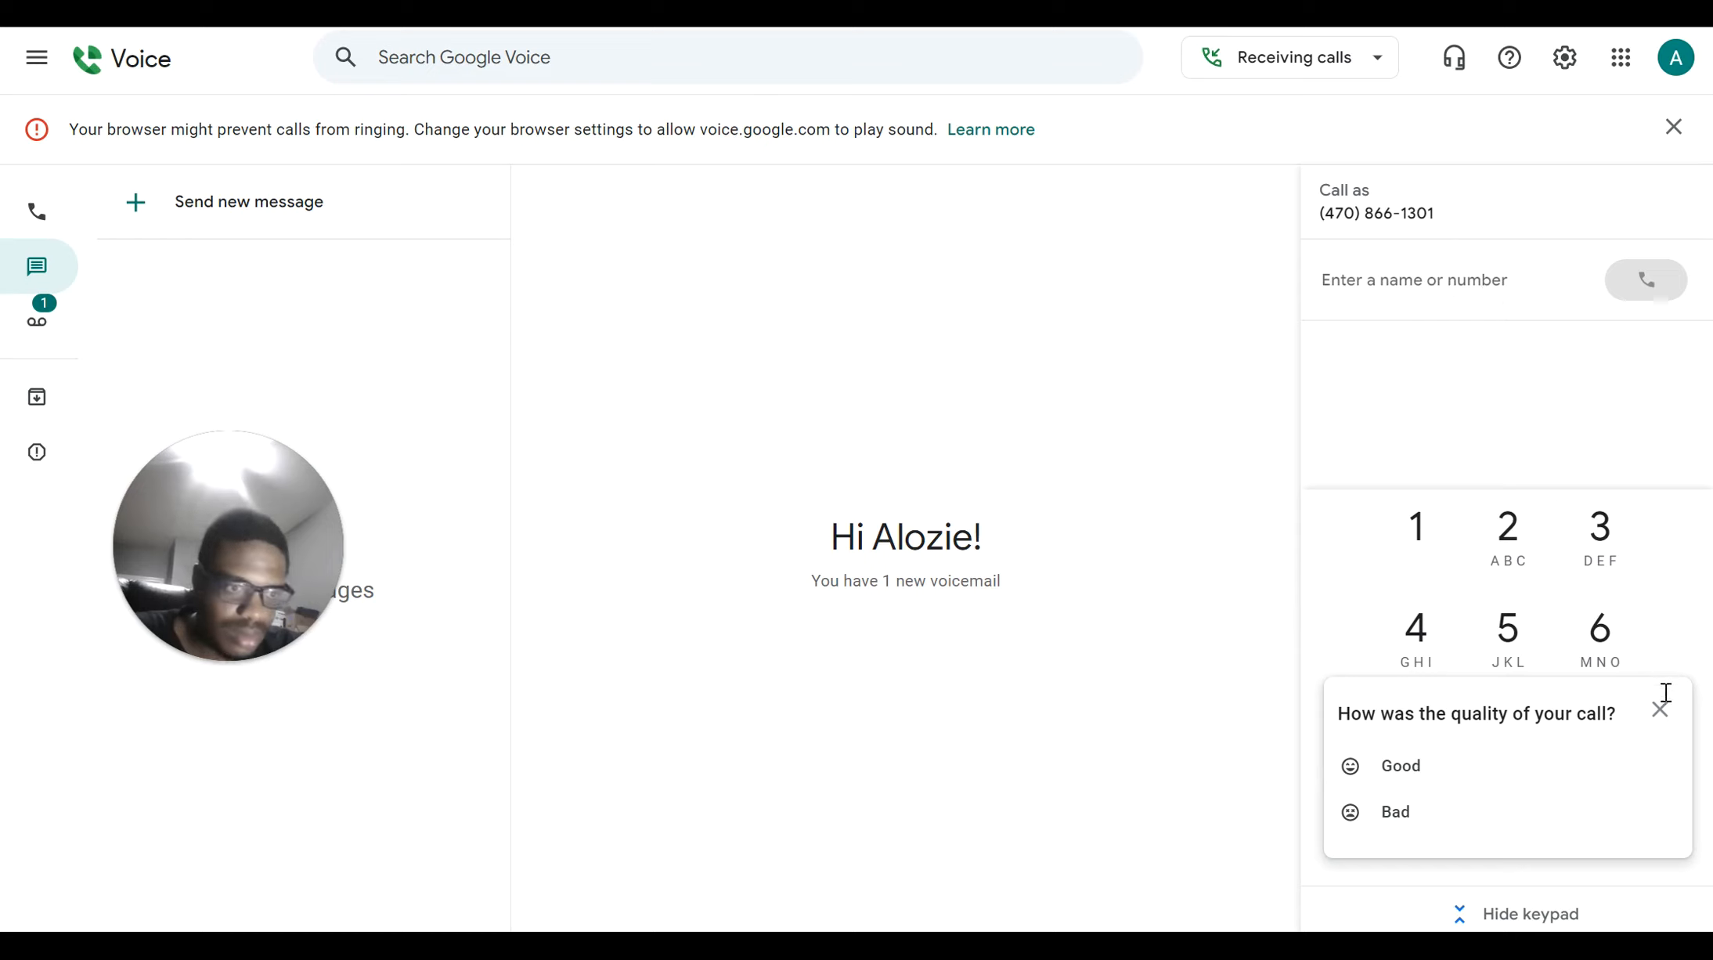
Dismiss the call-quality survey, paste the Vapi test number, and call it
key(ctrl+v)
click(1660, 715)
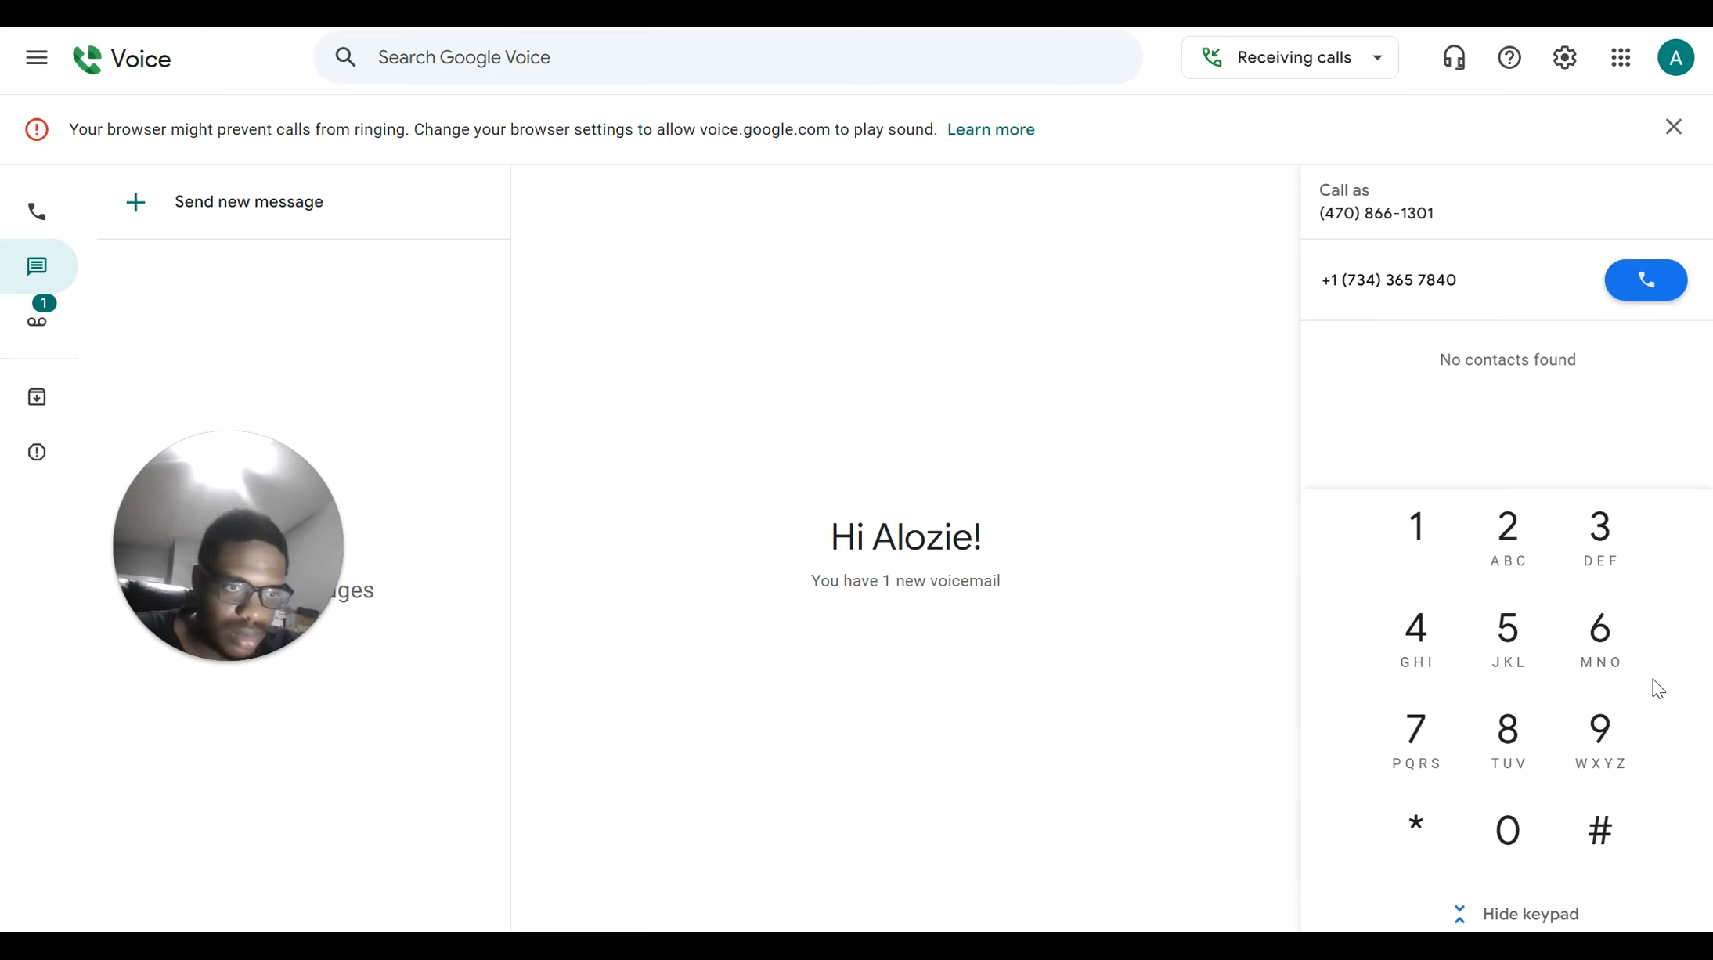
click(1650, 282)
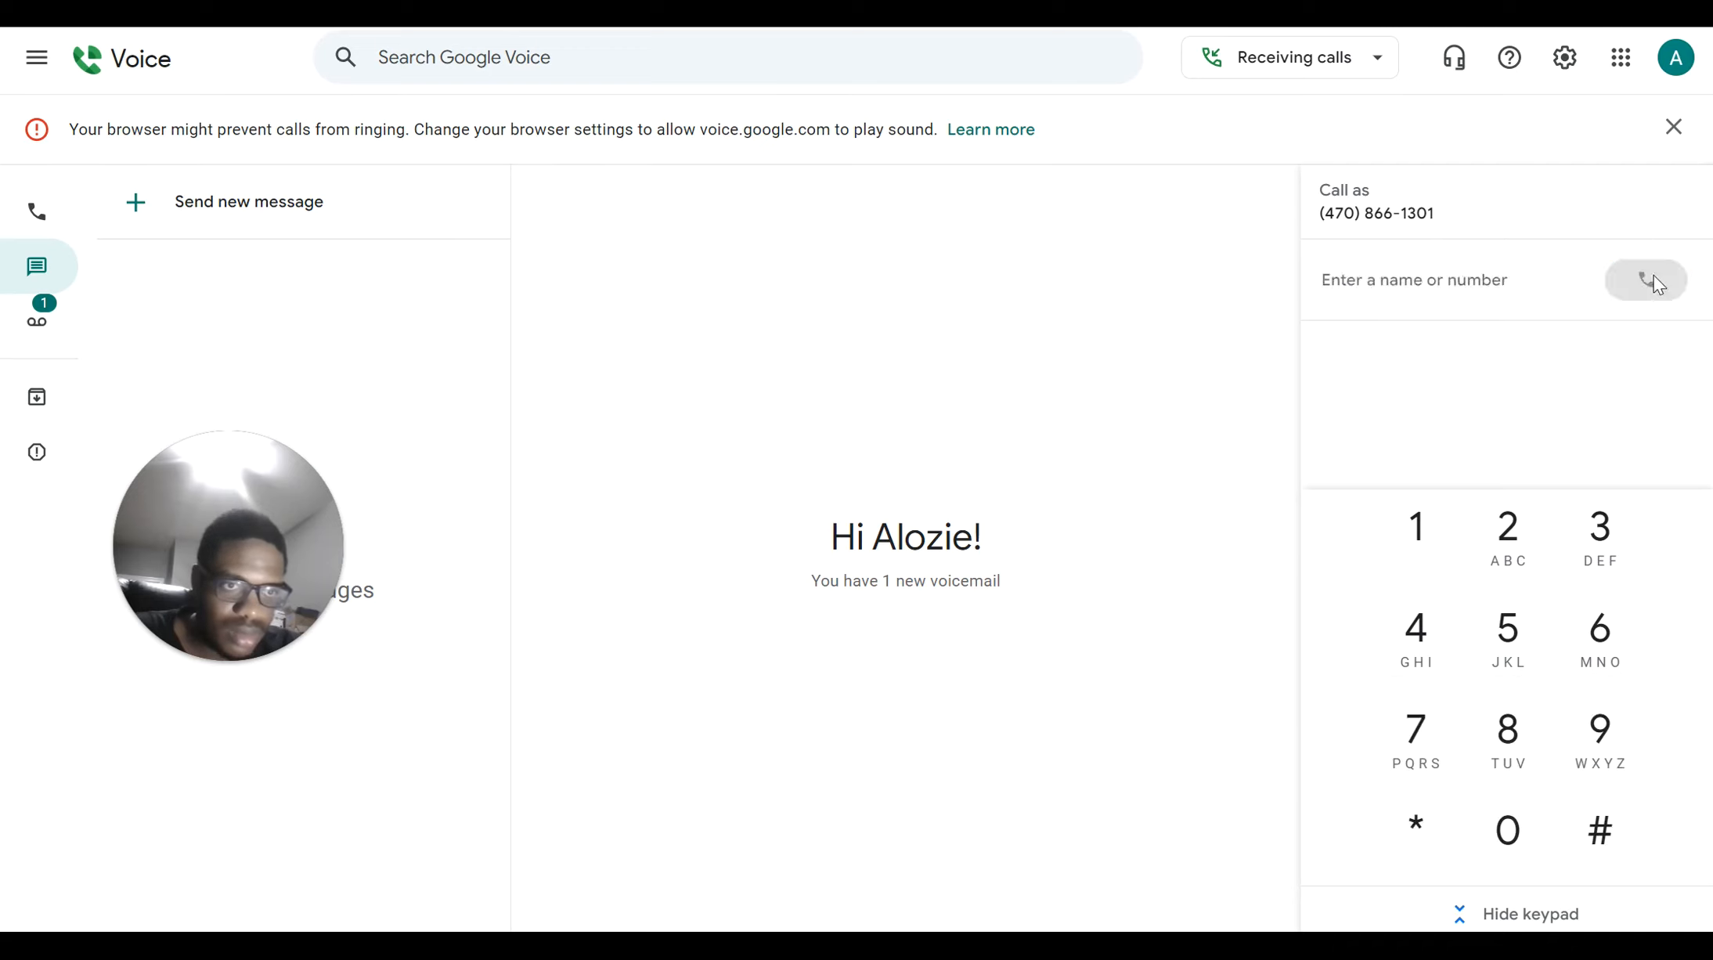
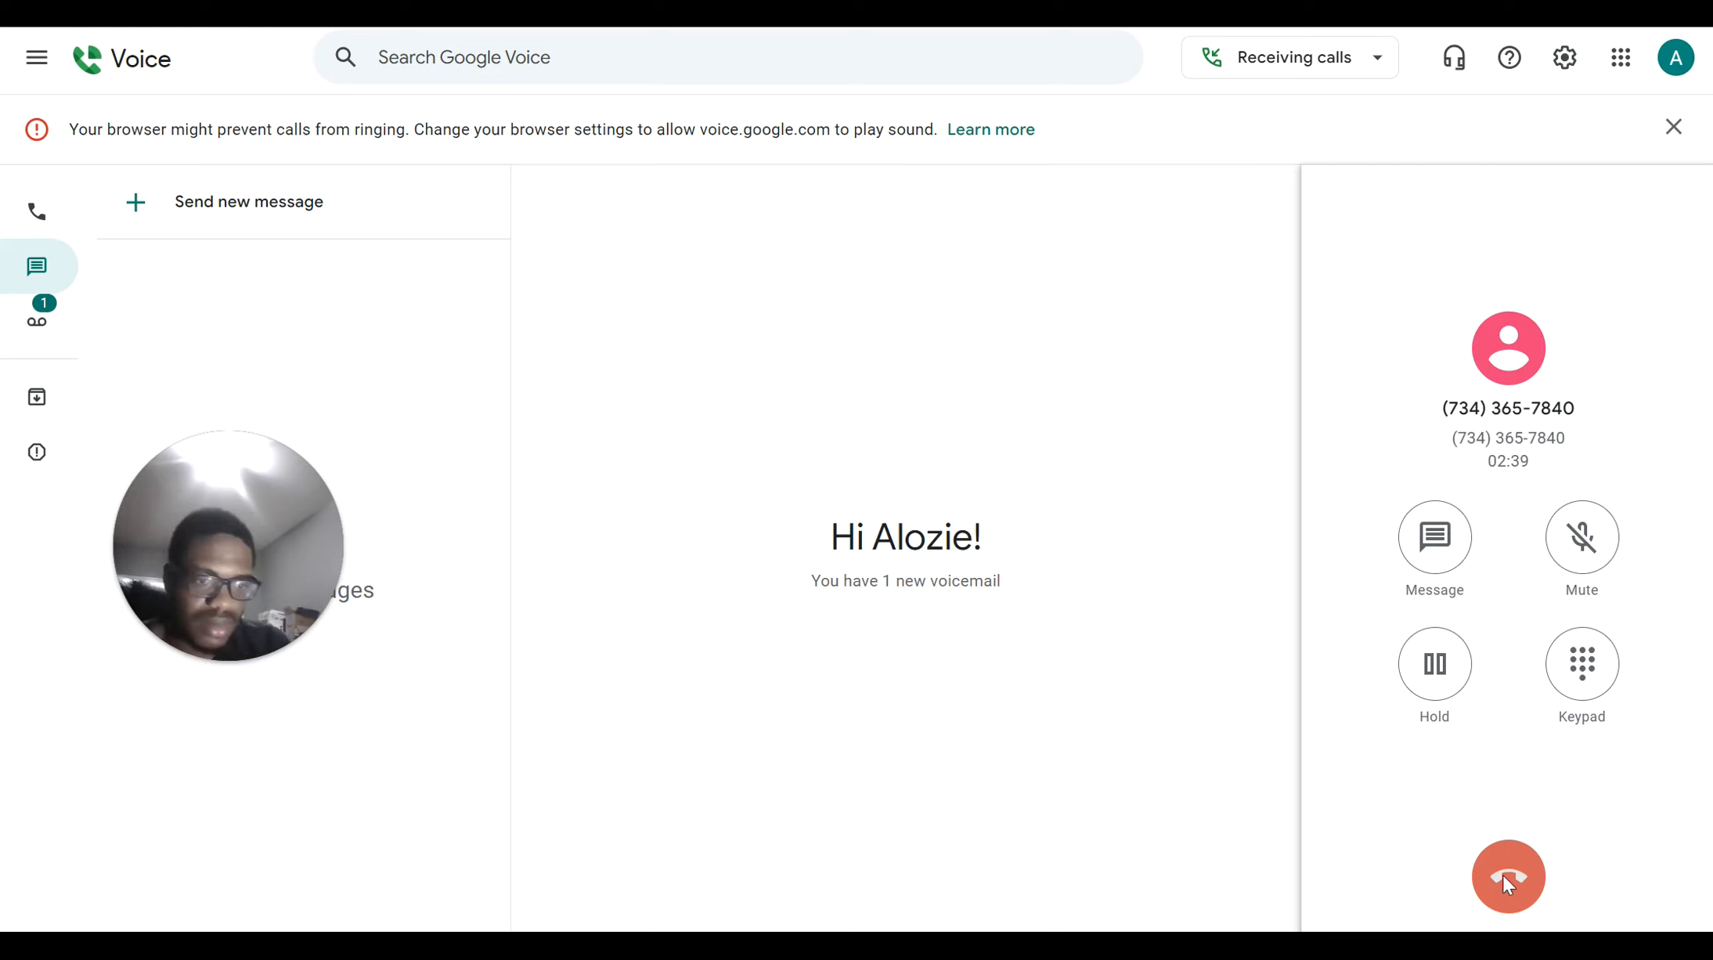
Hang up the Google Voice call to the Vapi test number
click(1508, 879)
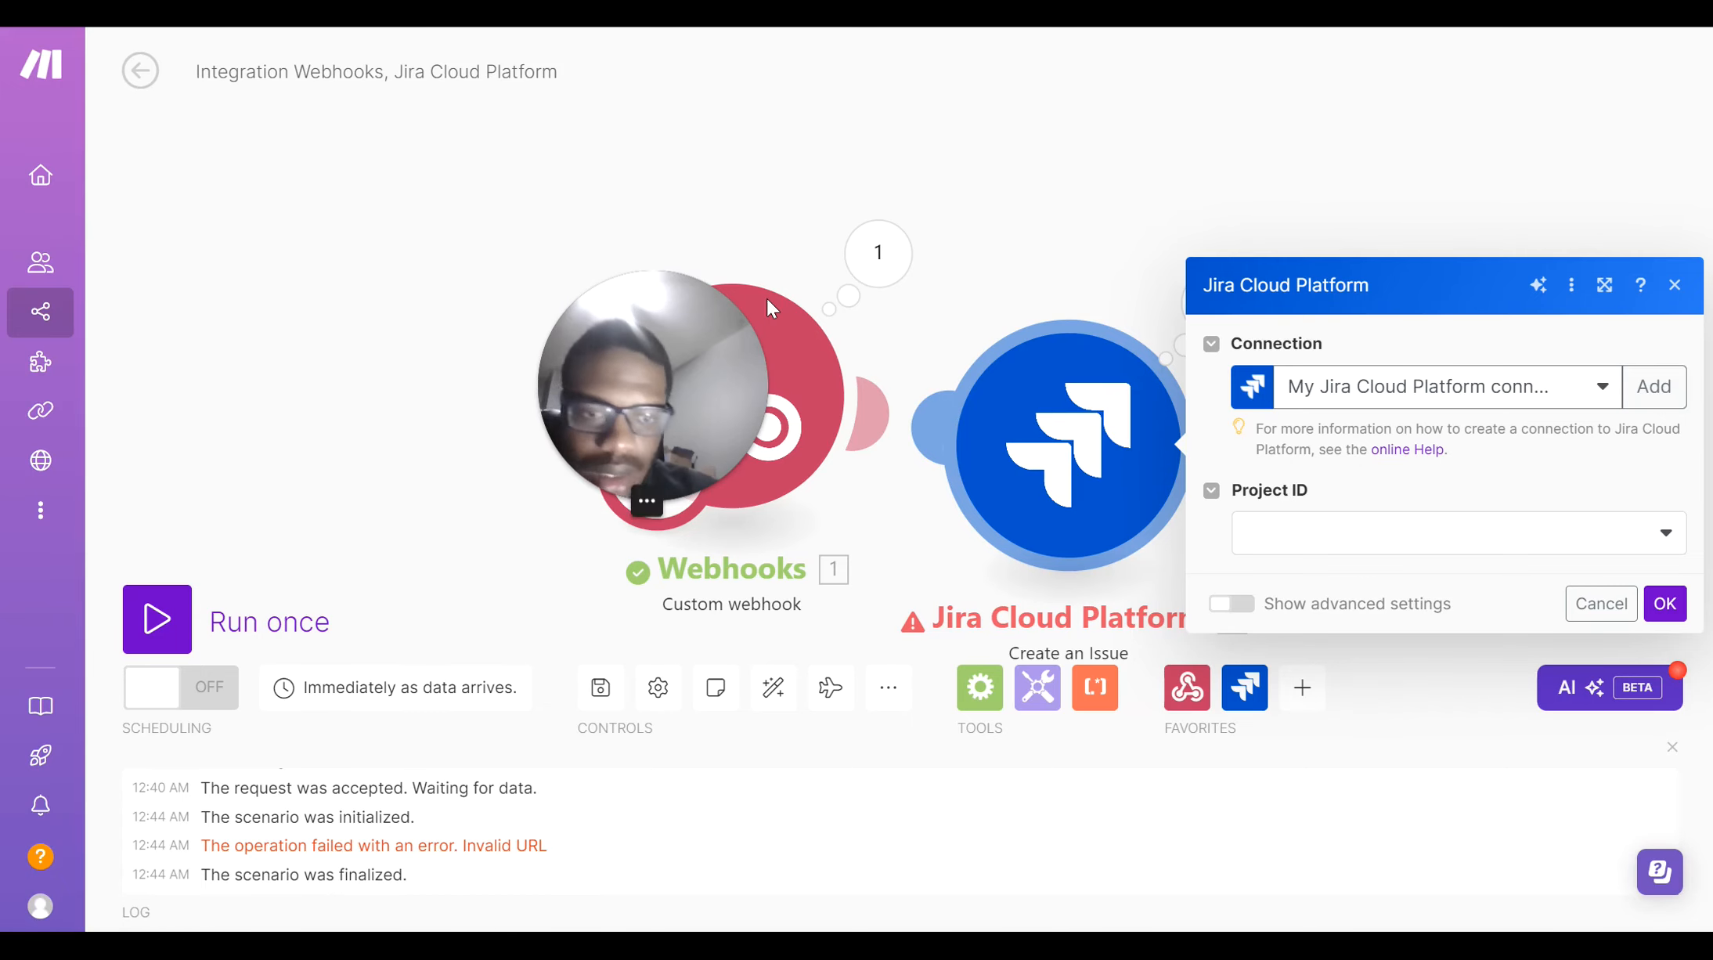
Set the Jira Create an Issue module to create Tasks in My Kanban Project
click(1281, 540)
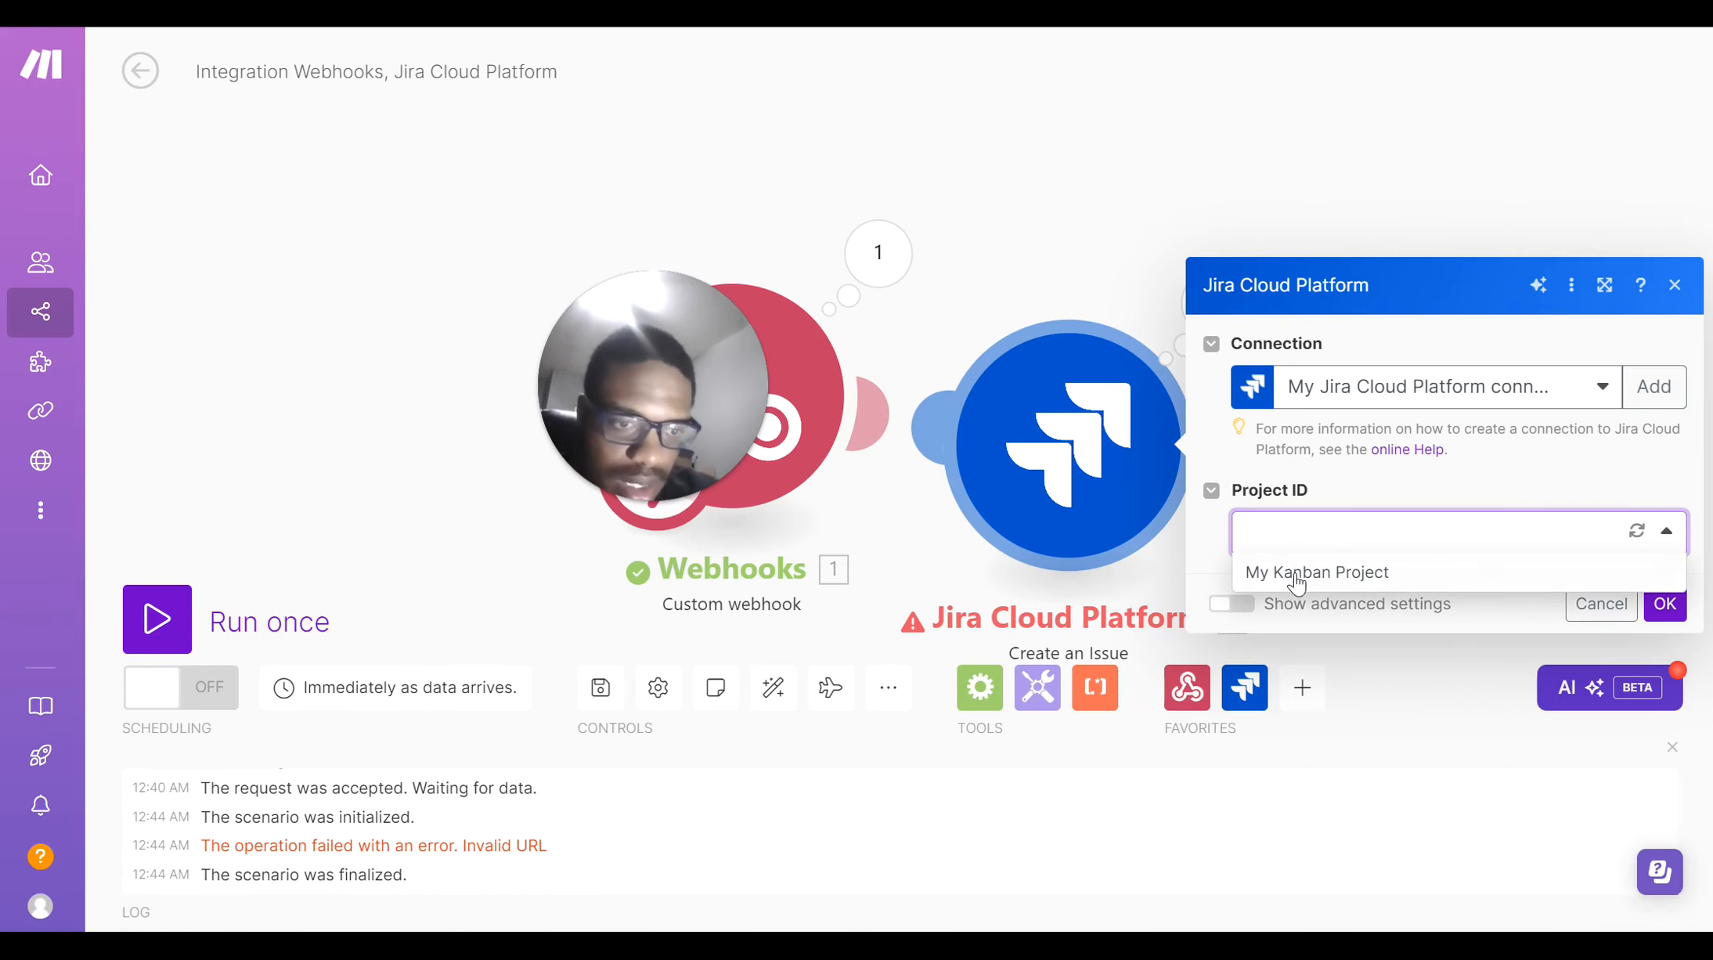
click(1288, 573)
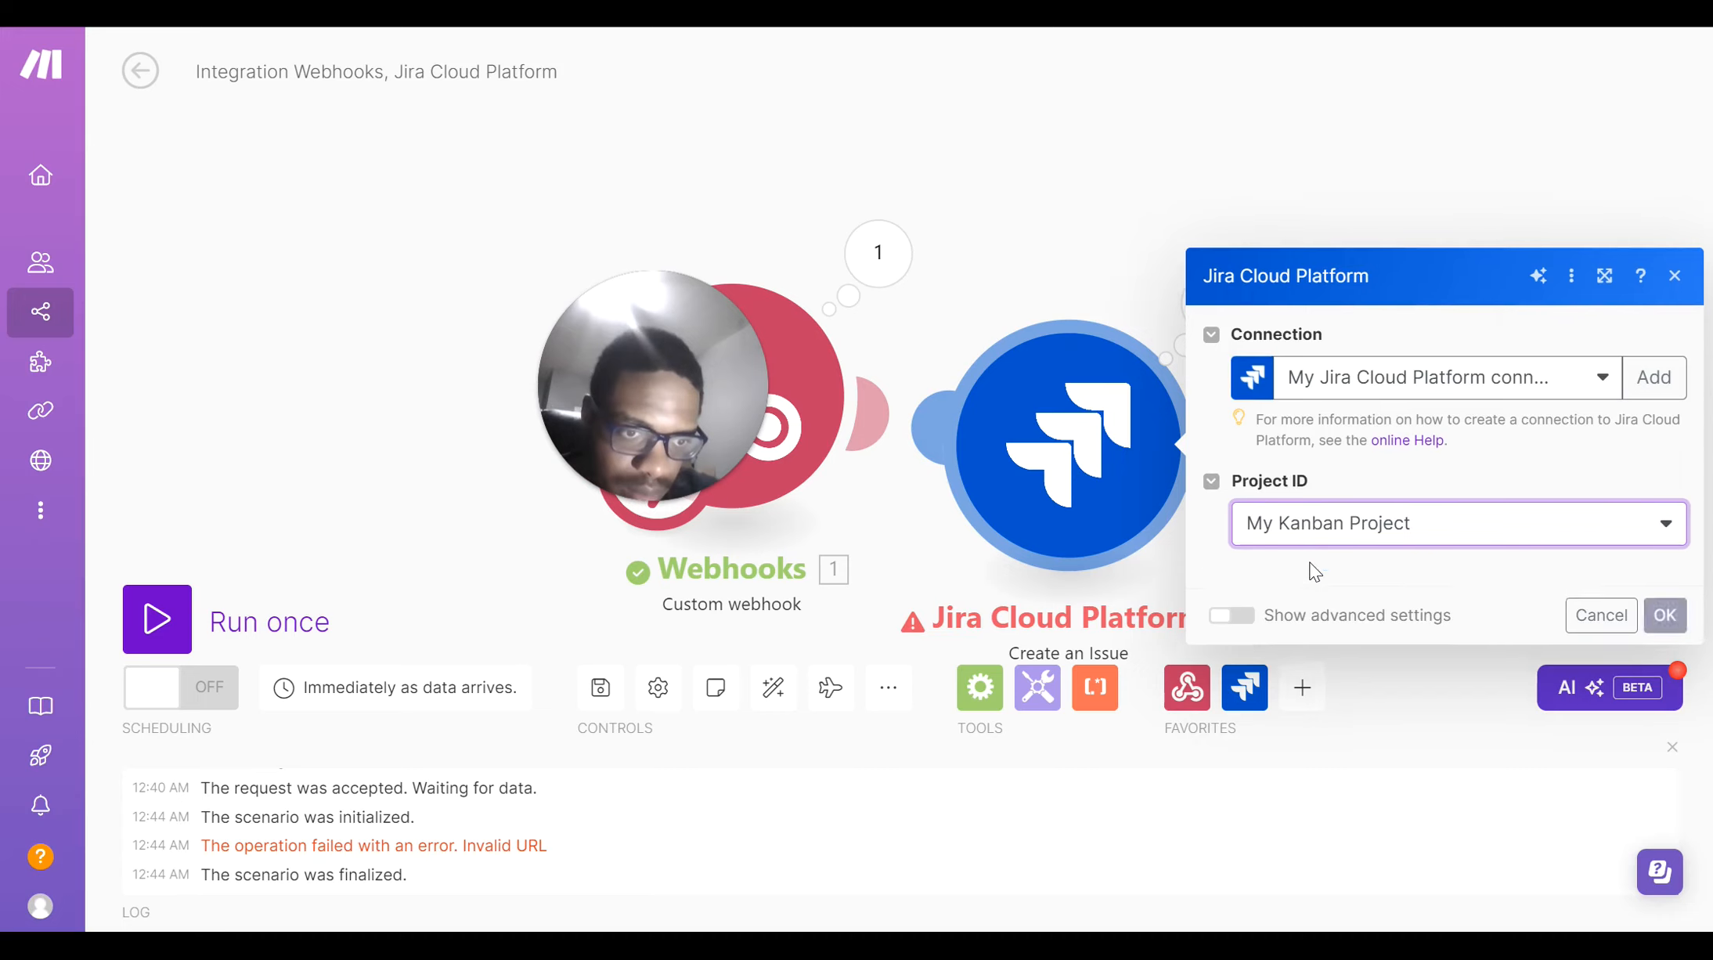
click(1314, 584)
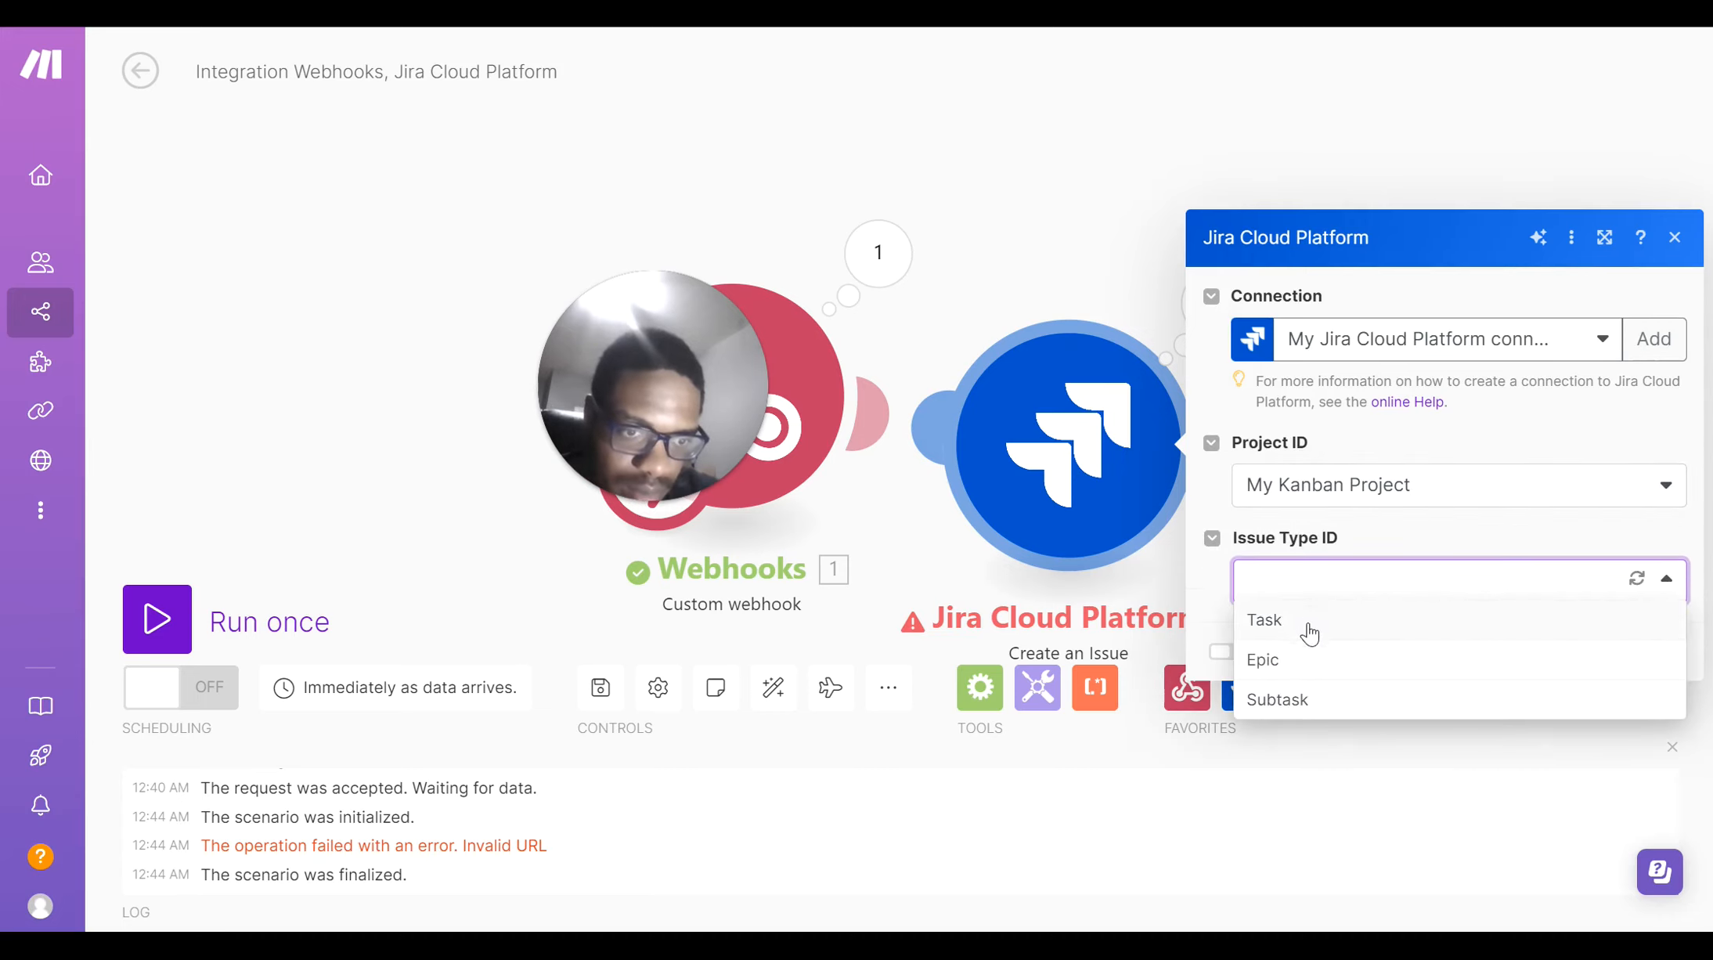
click(1312, 623)
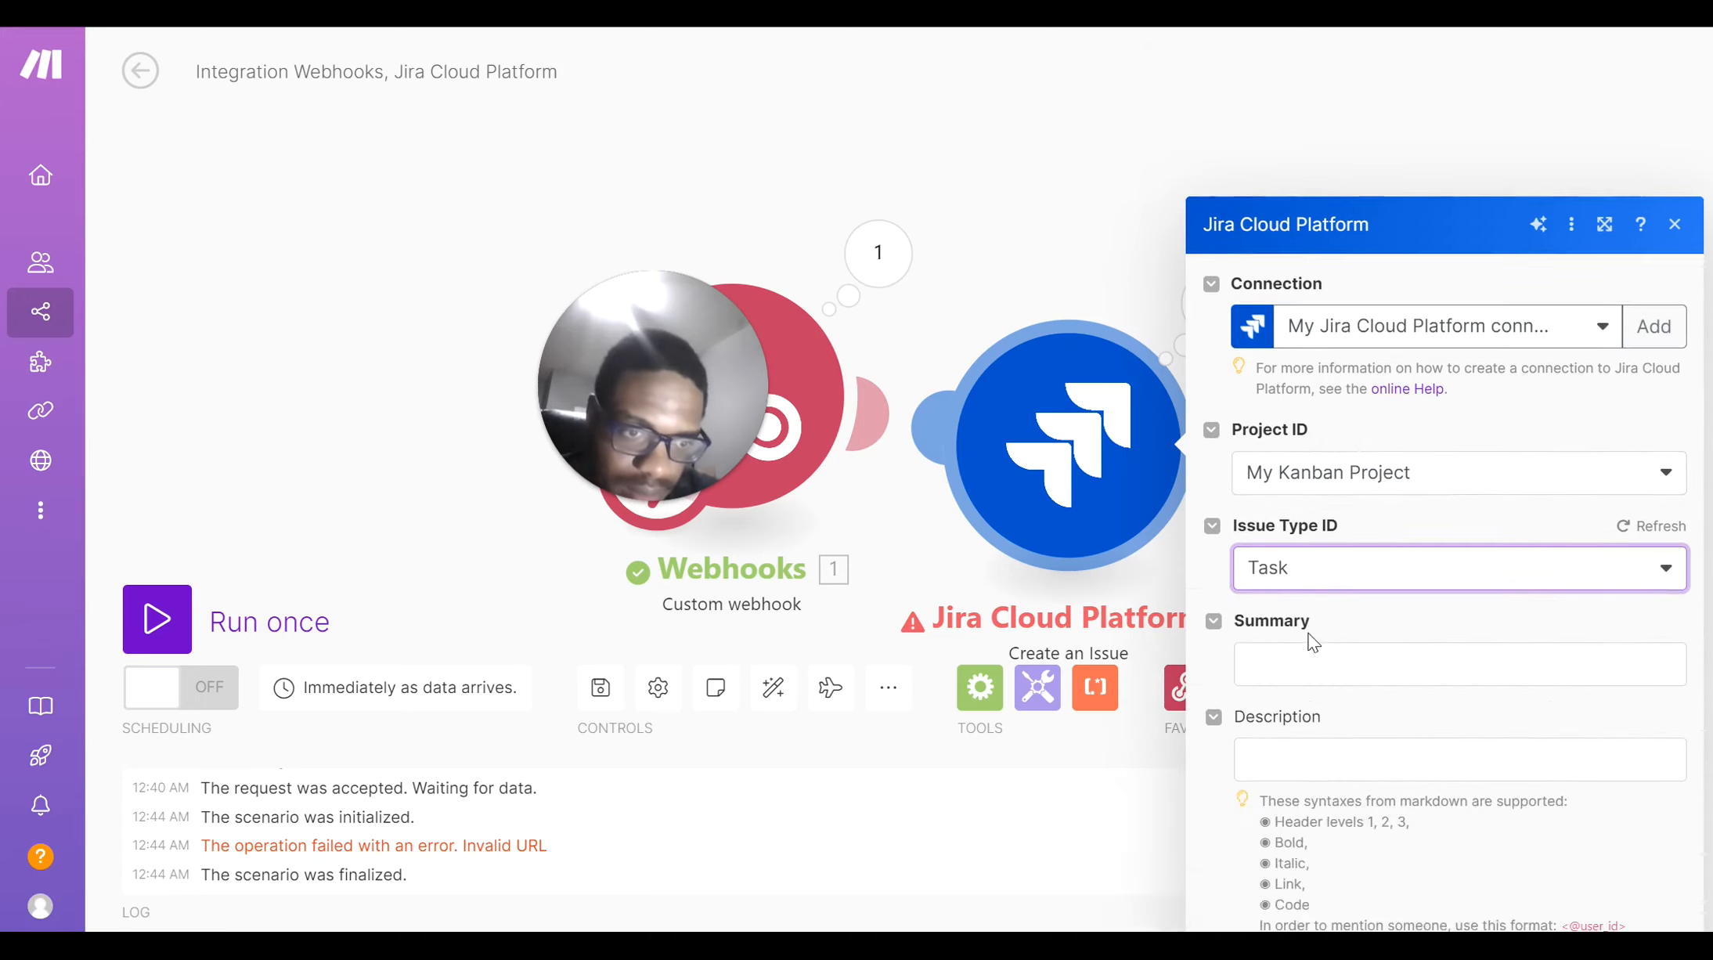
Map the webhook's IssueName argument to Summary and Jira-Issue to Description
click(1299, 490)
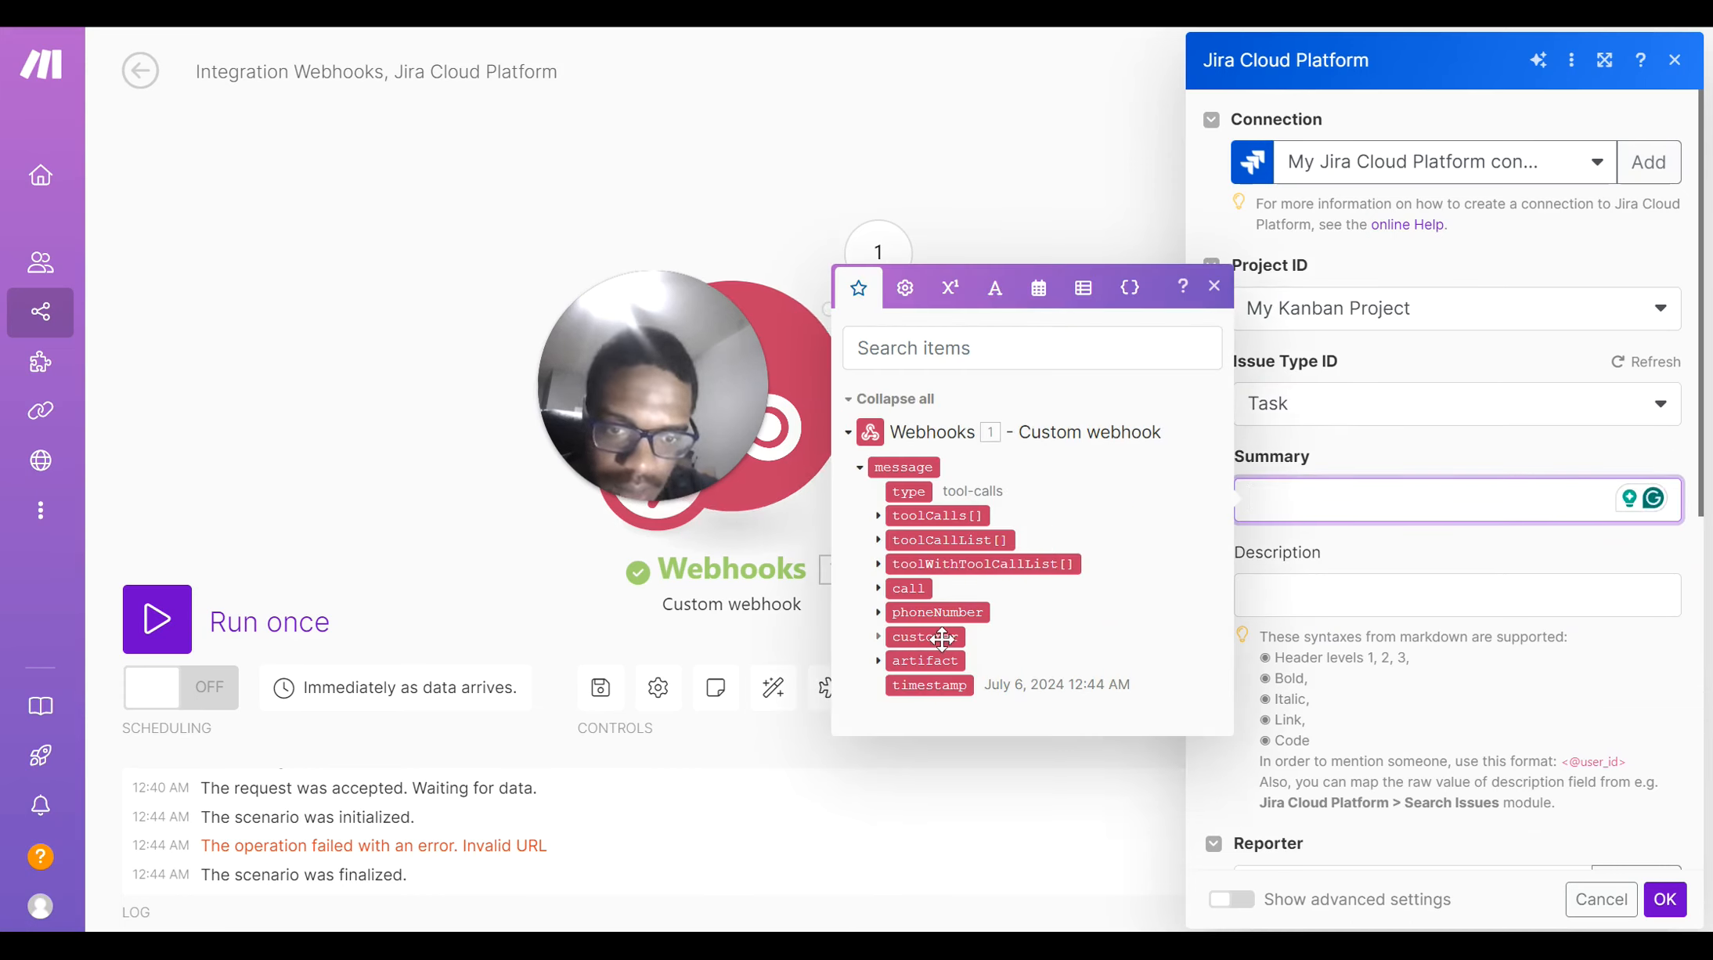
click(879, 516)
click(898, 529)
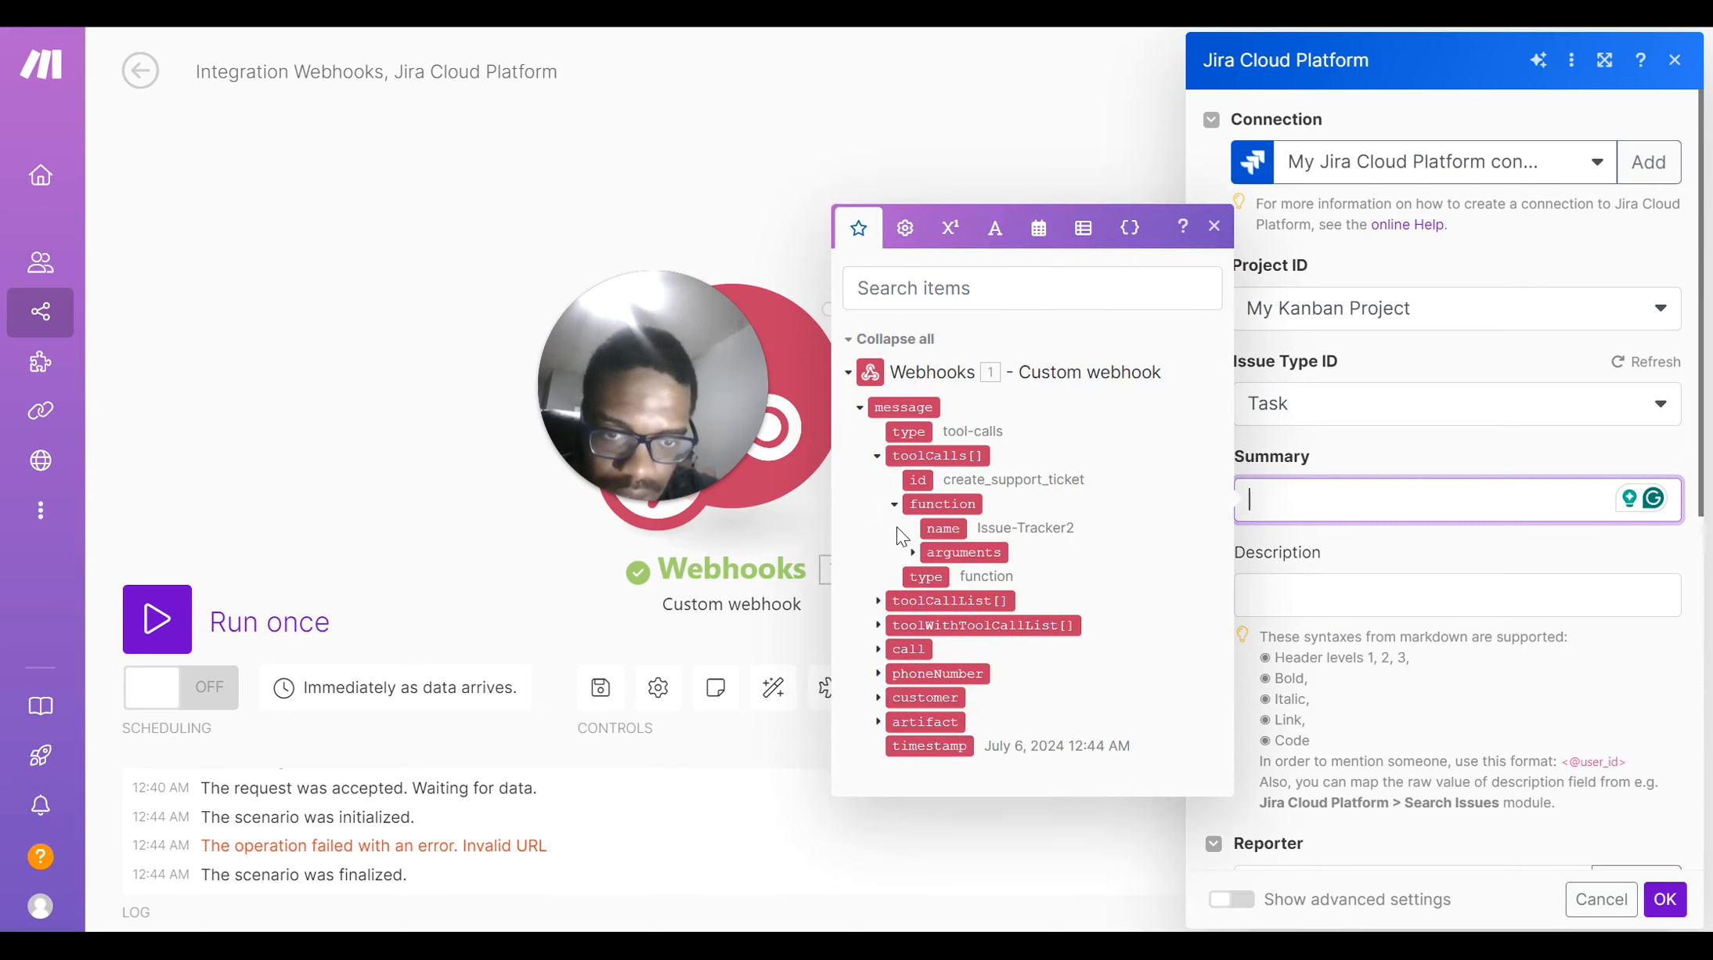
click(912, 553)
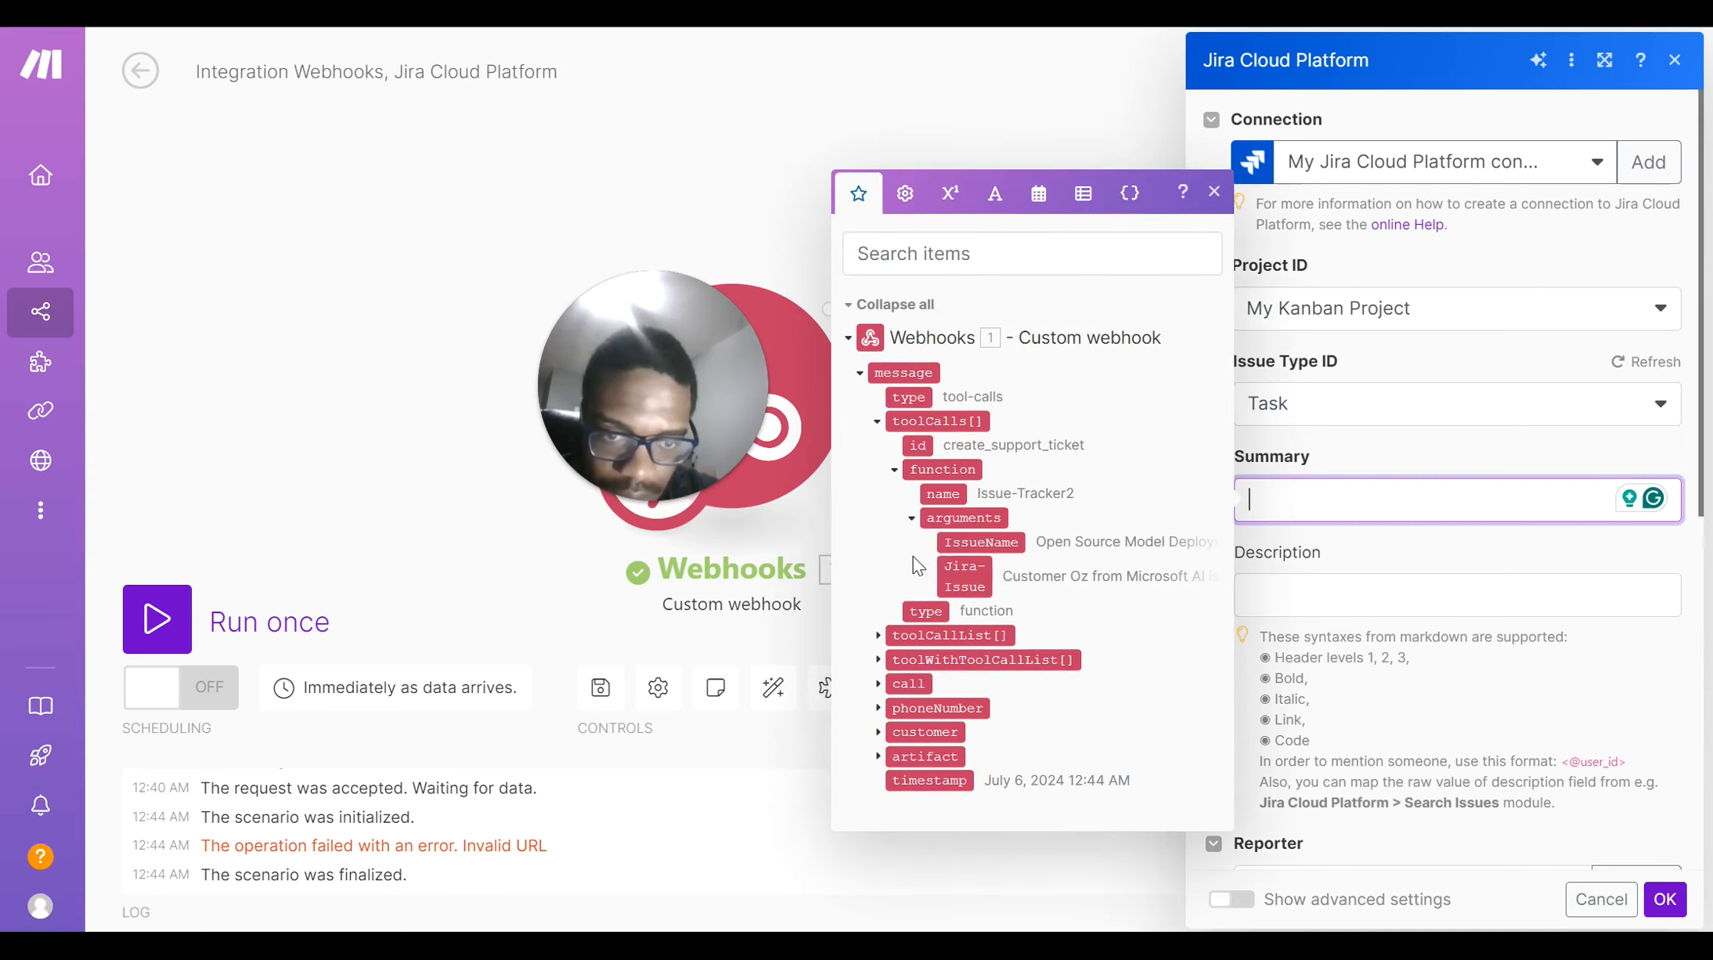
click(1049, 550)
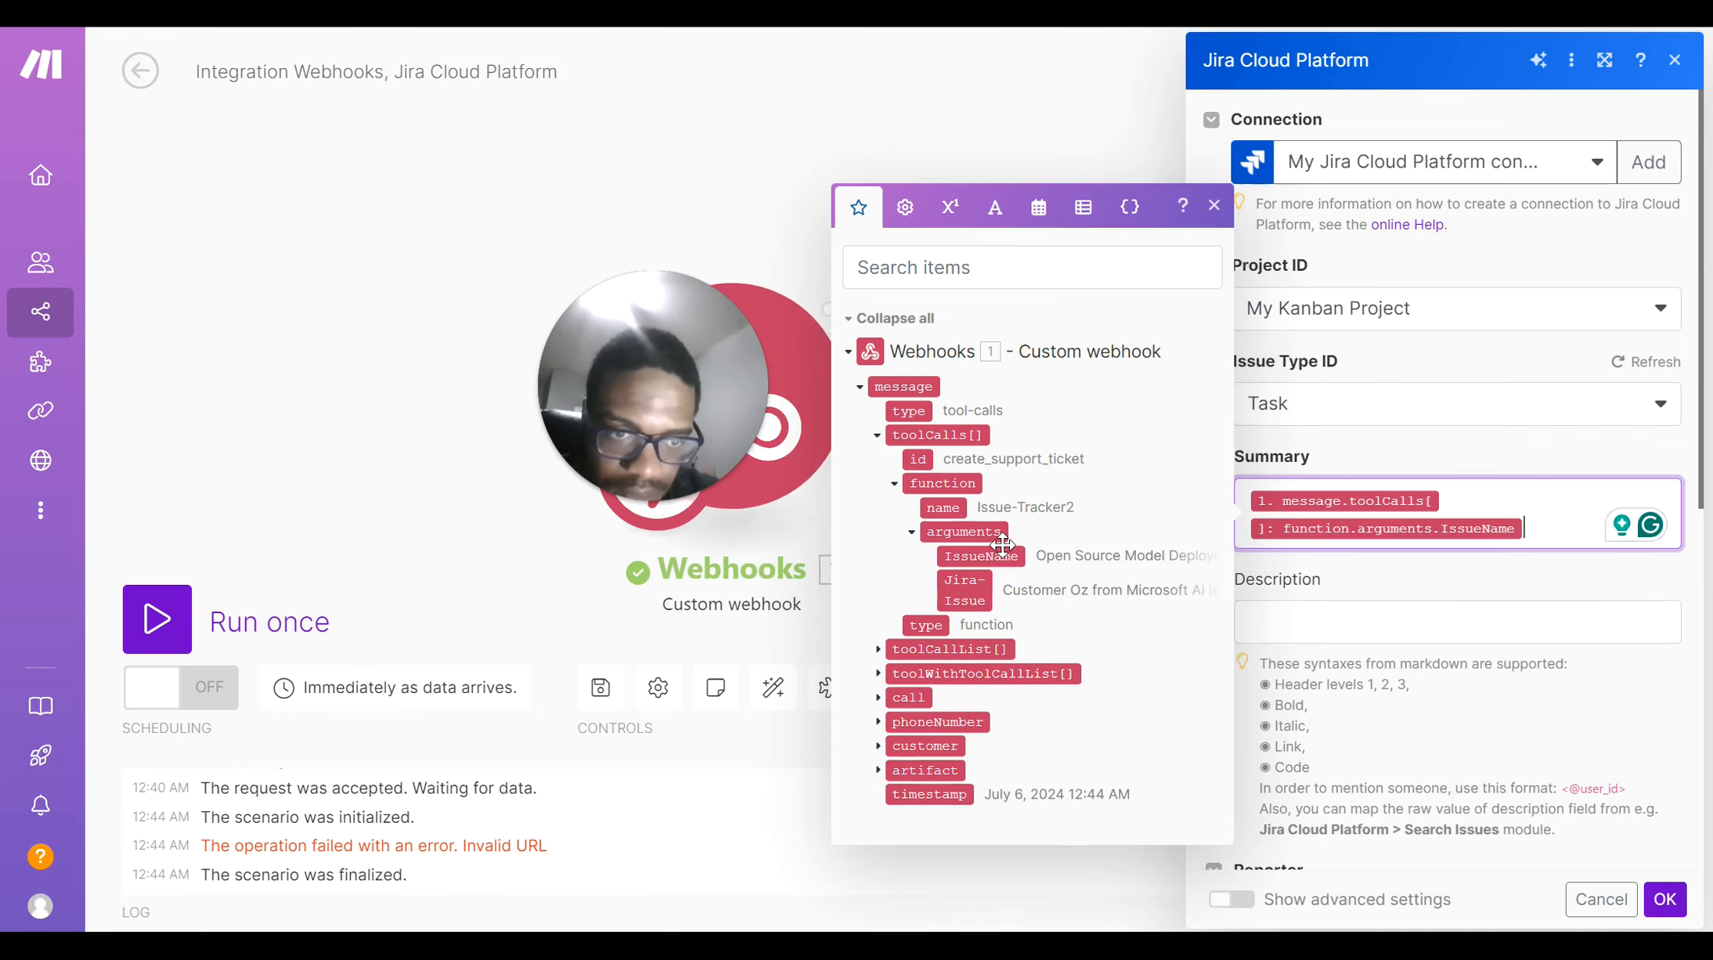
click(1410, 634)
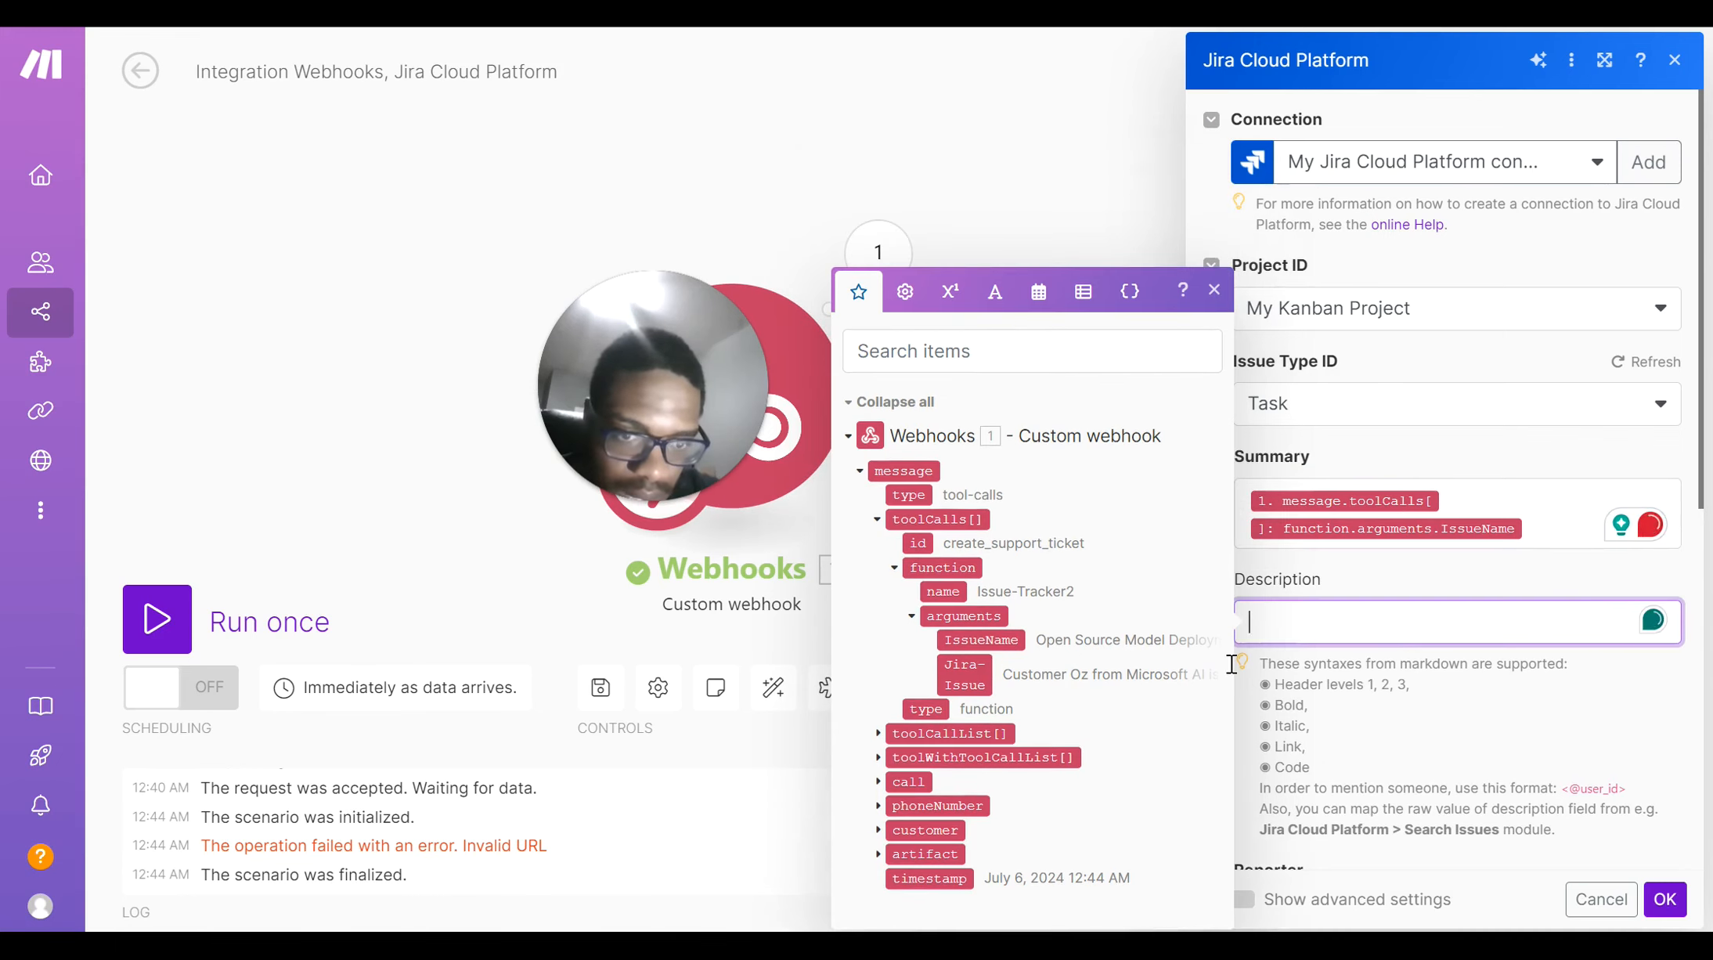
click(969, 668)
click(1379, 577)
scroll(1545, 560, down, 3)
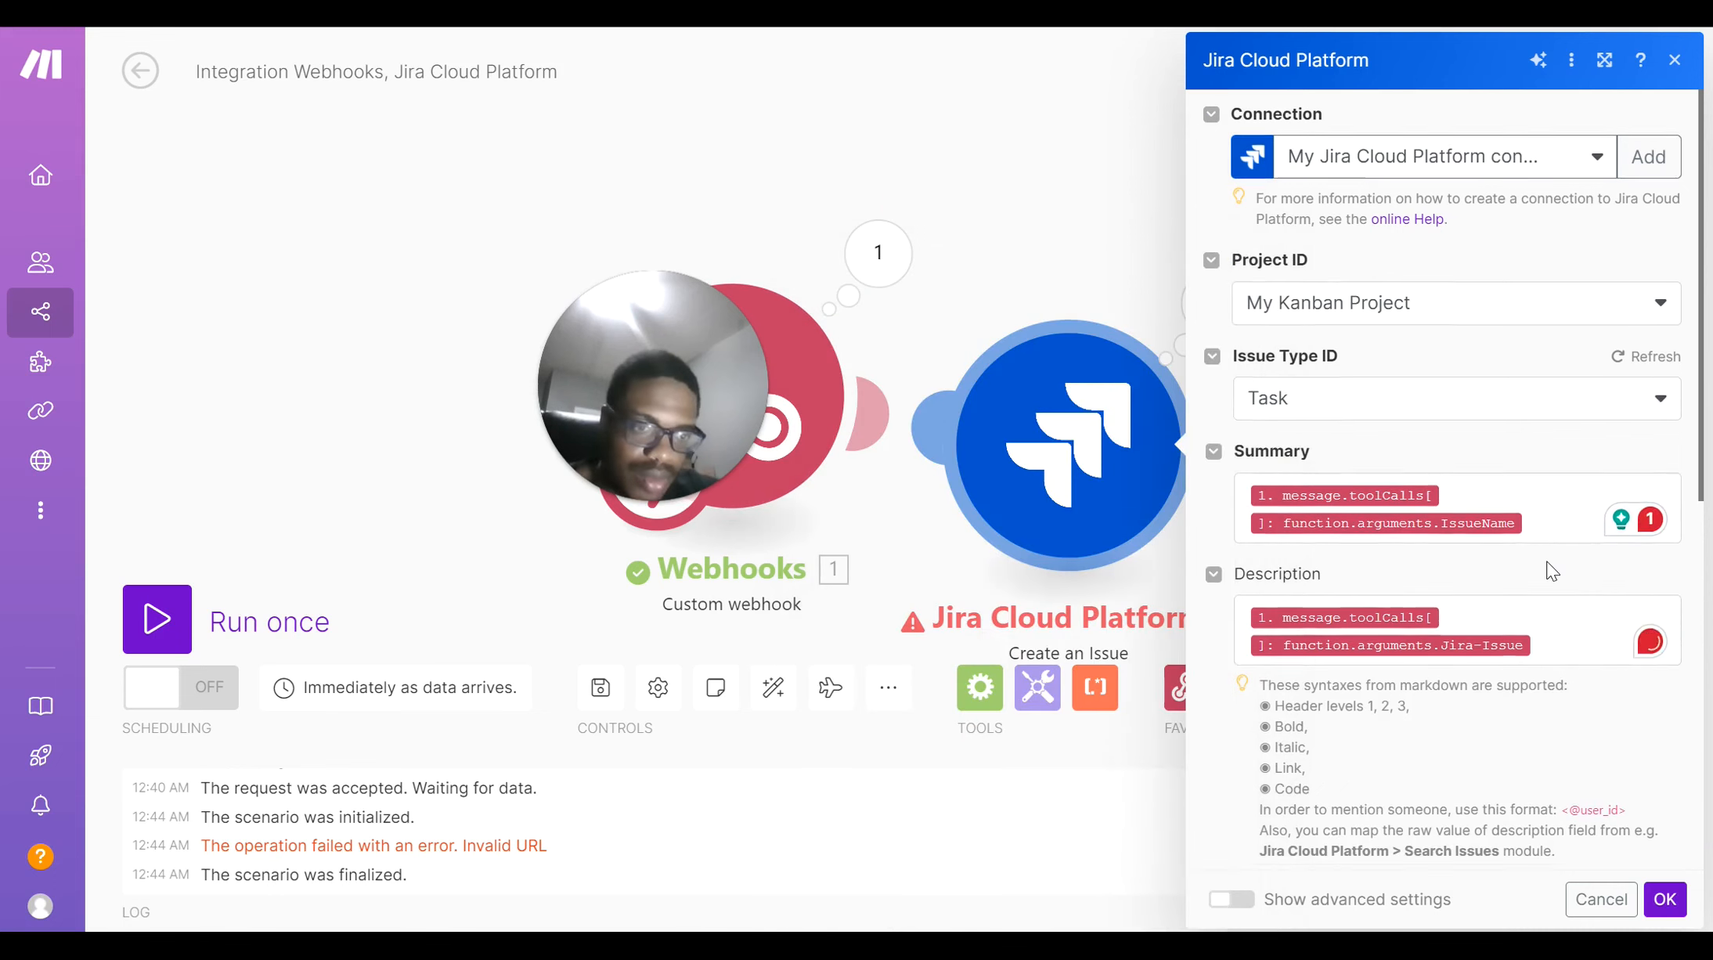
scroll(1546, 560, down, 3)
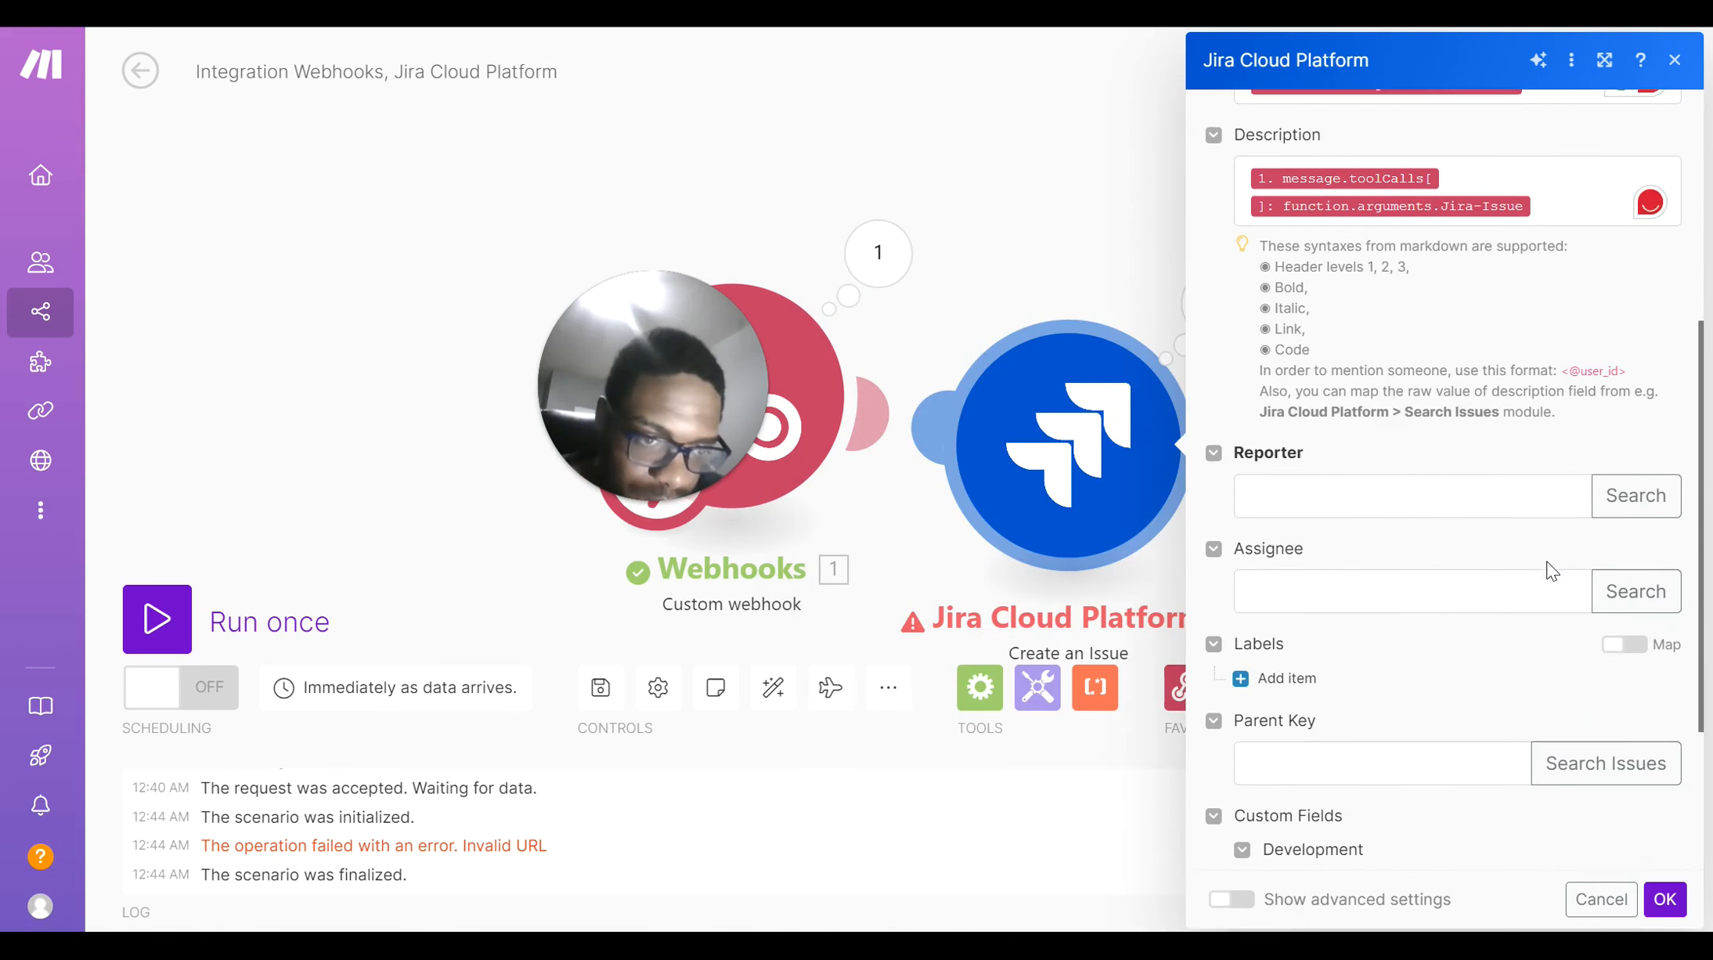
Set the Reporter to the user's e-mail address and save the Jira module
click(1401, 512)
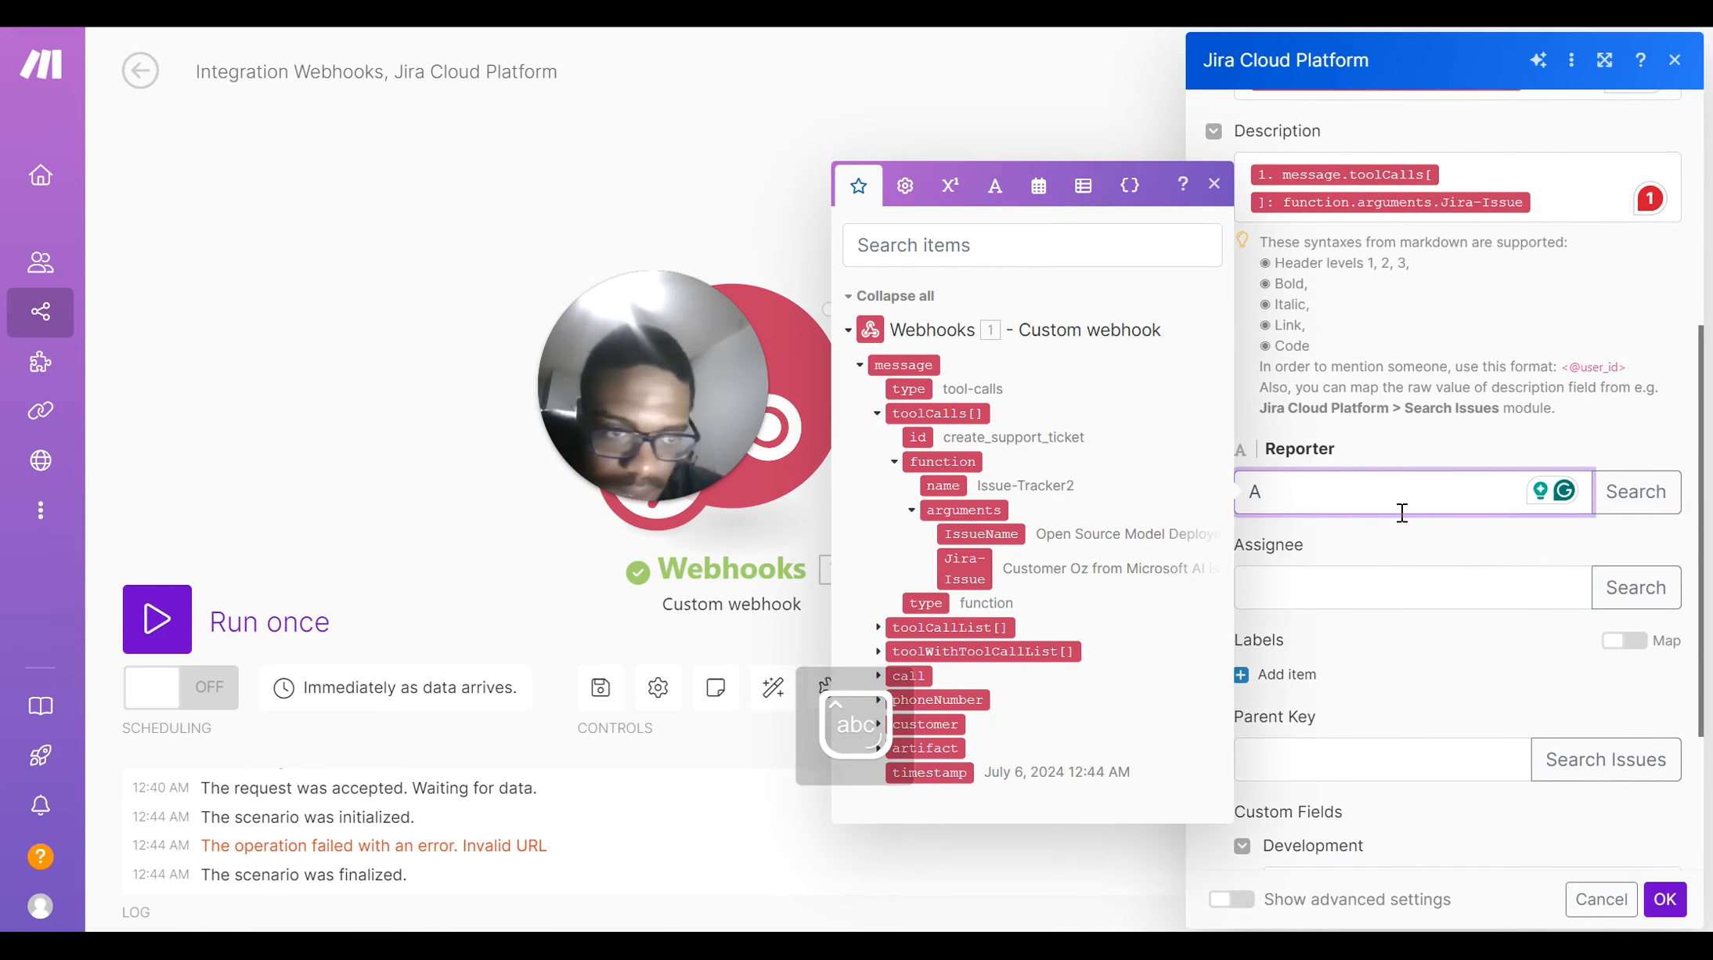
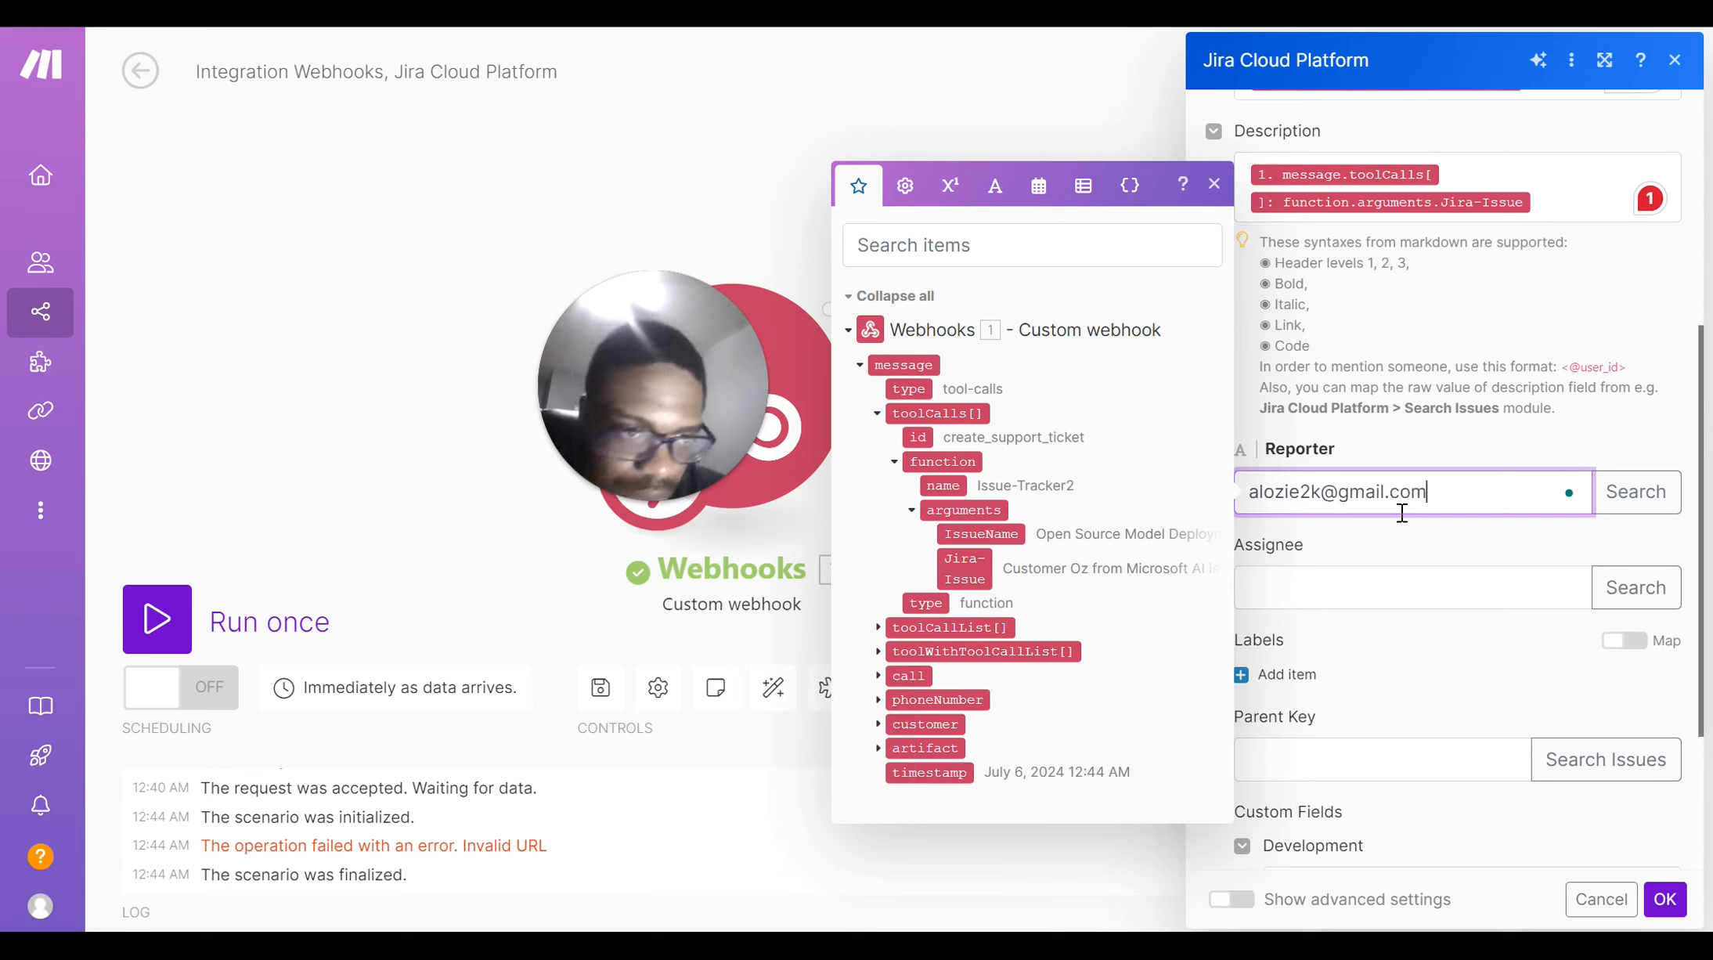
click(1431, 558)
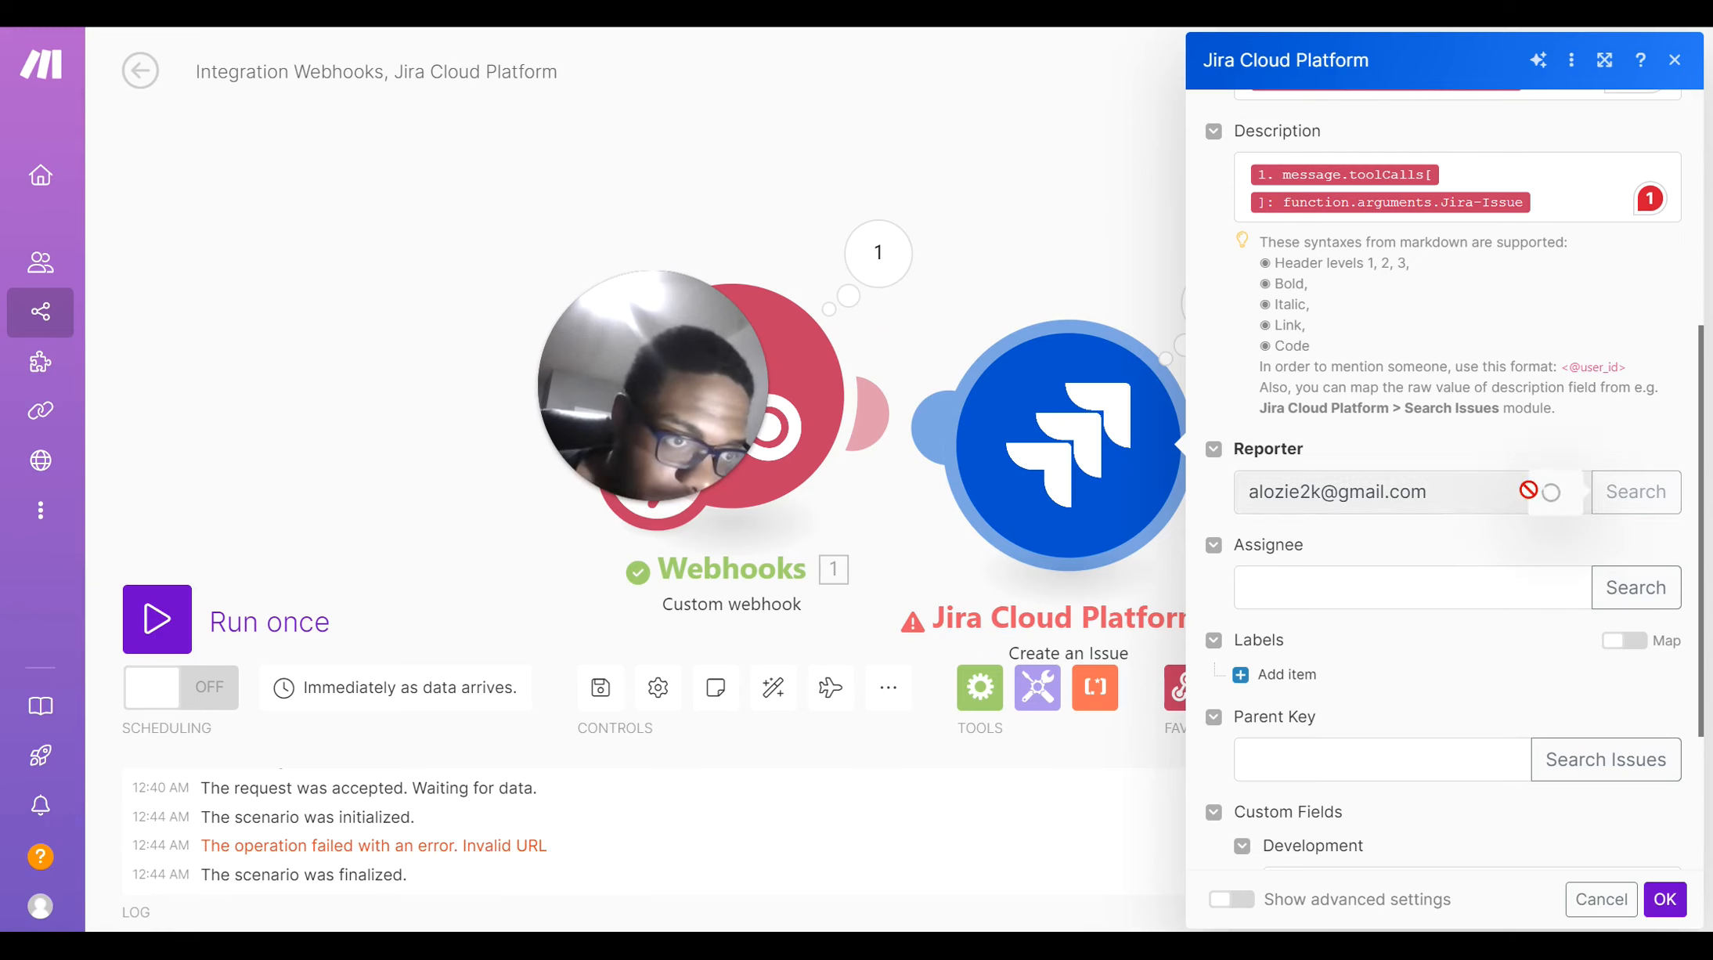
scroll(1531, 490, down, 4)
scroll(1531, 490, up, 2)
scroll(1531, 490, down, 2)
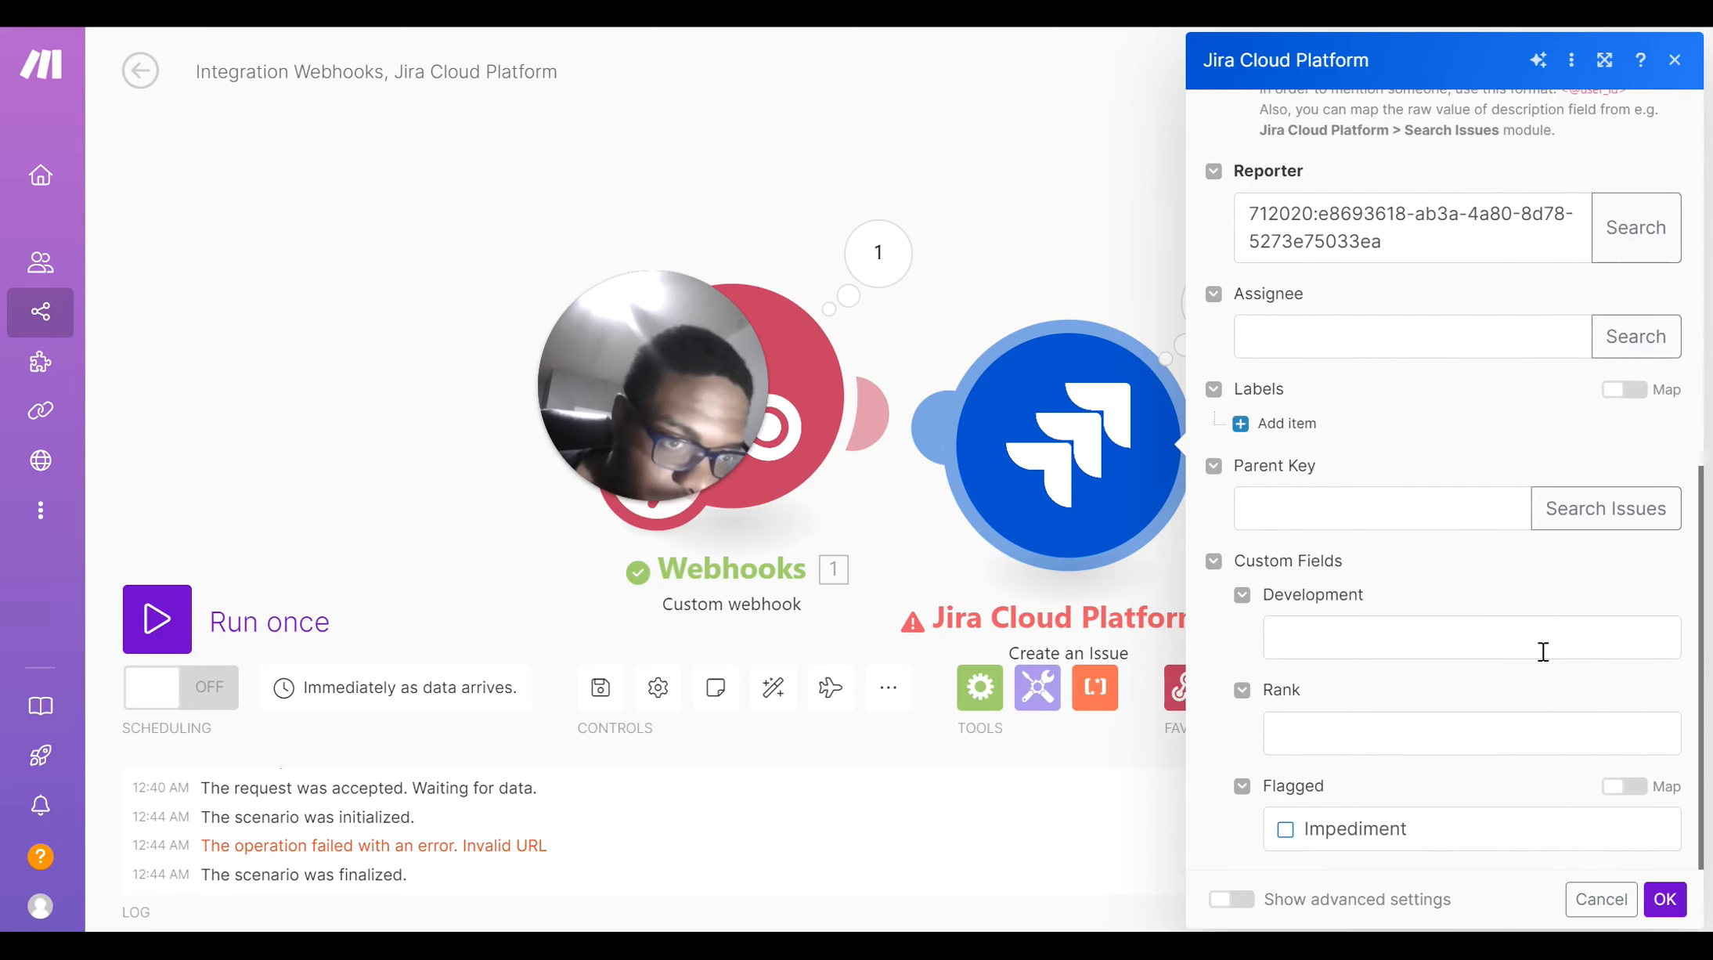
click(1665, 900)
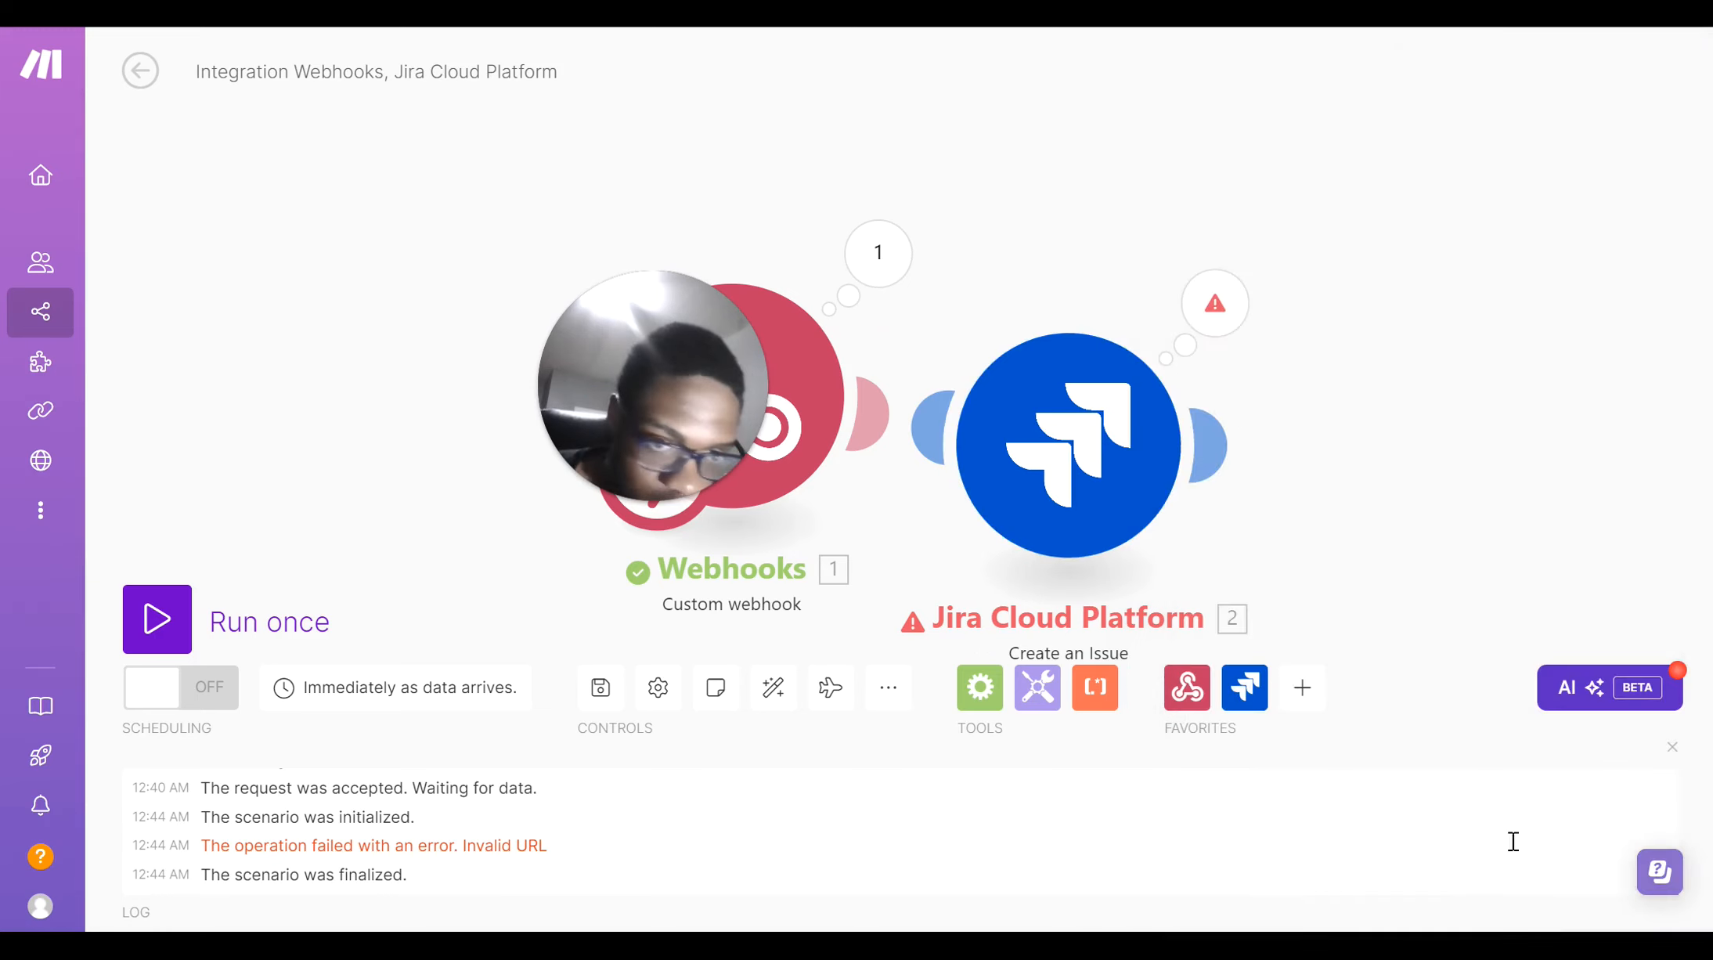
Recheck the Jira module settings, then run the scenario once
click(1122, 500)
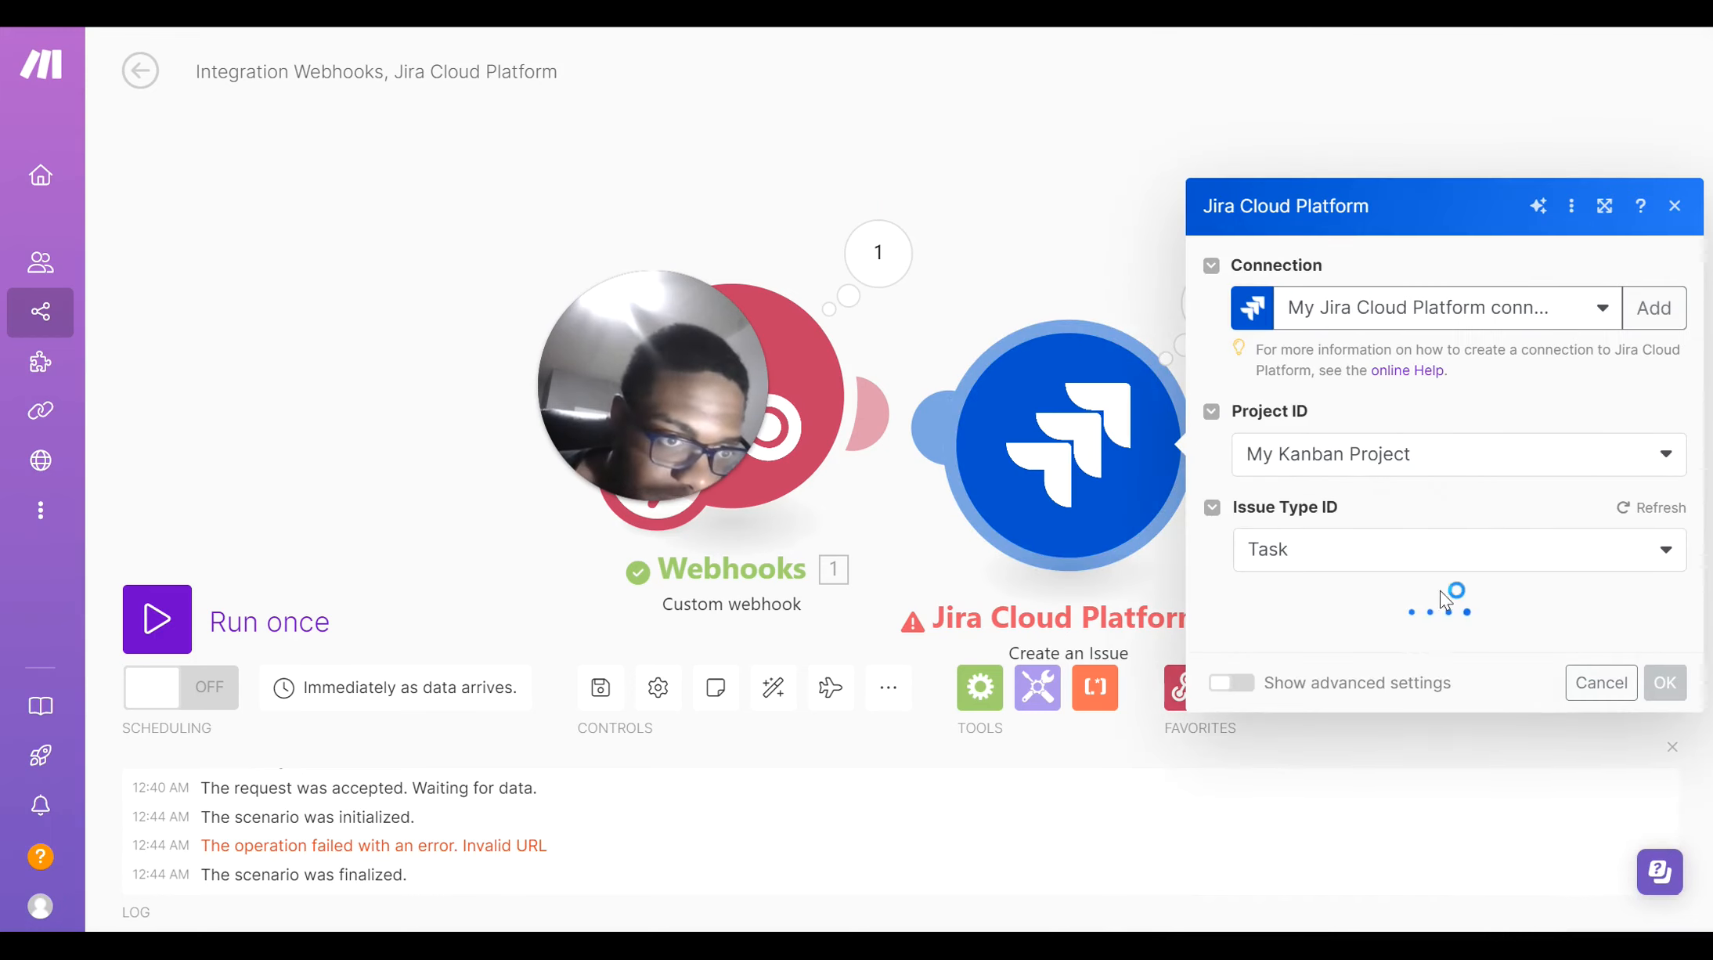
click(953, 565)
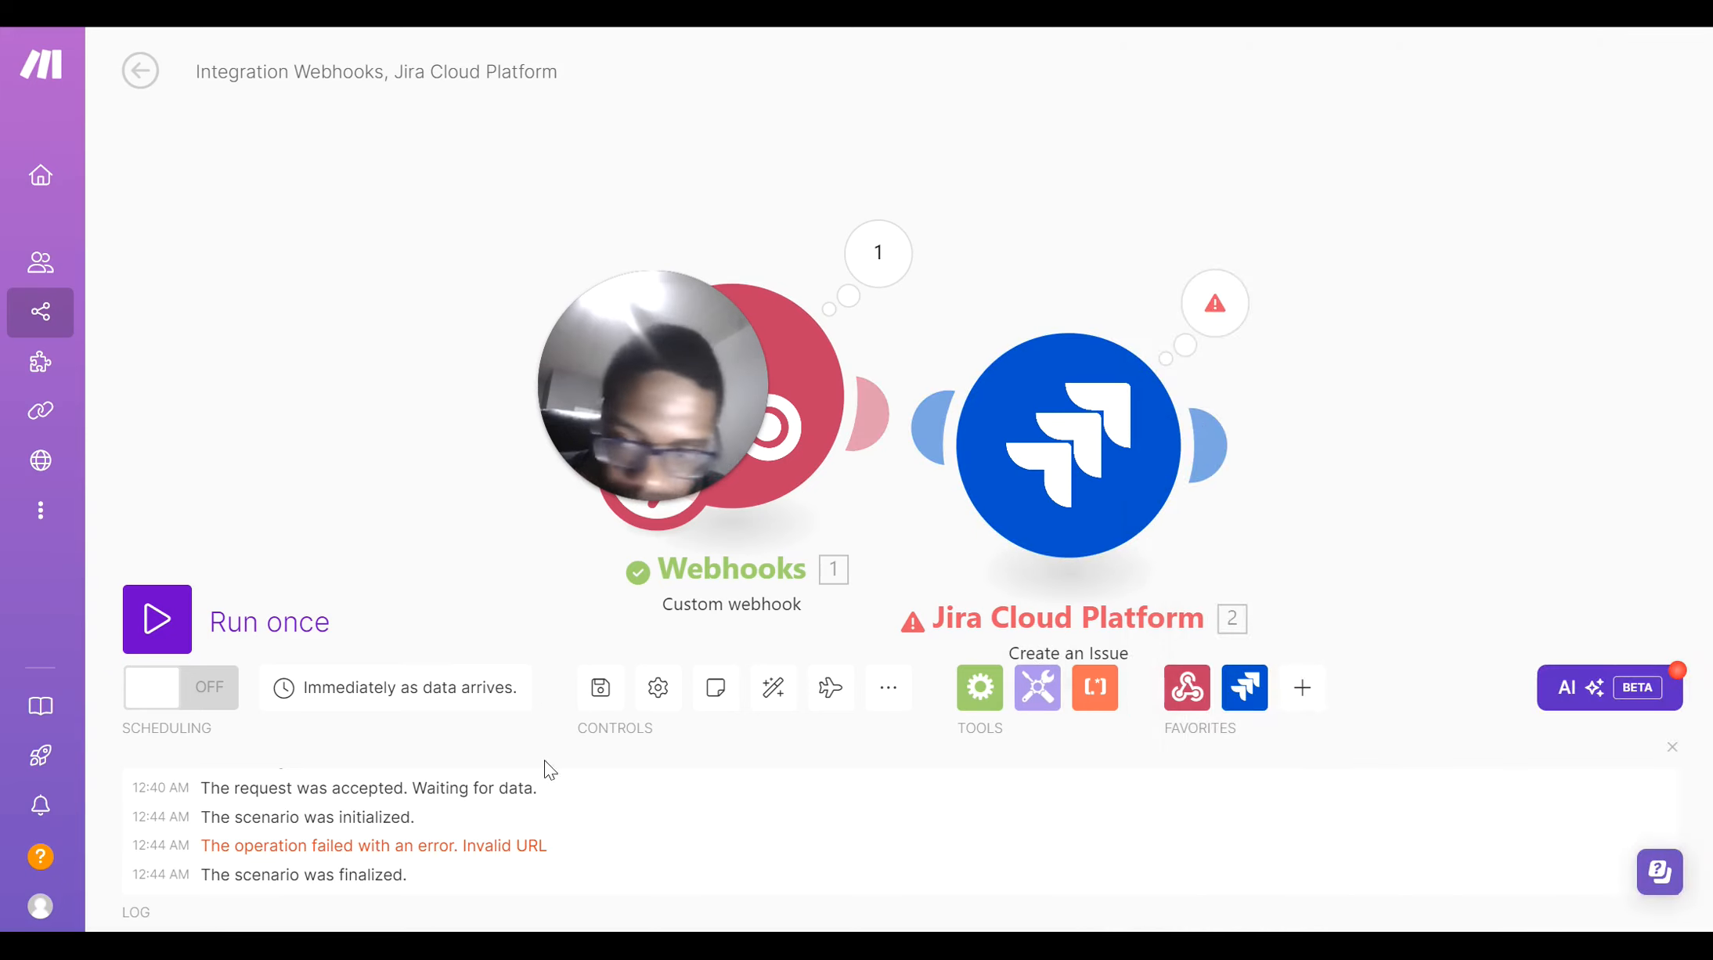
click(189, 629)
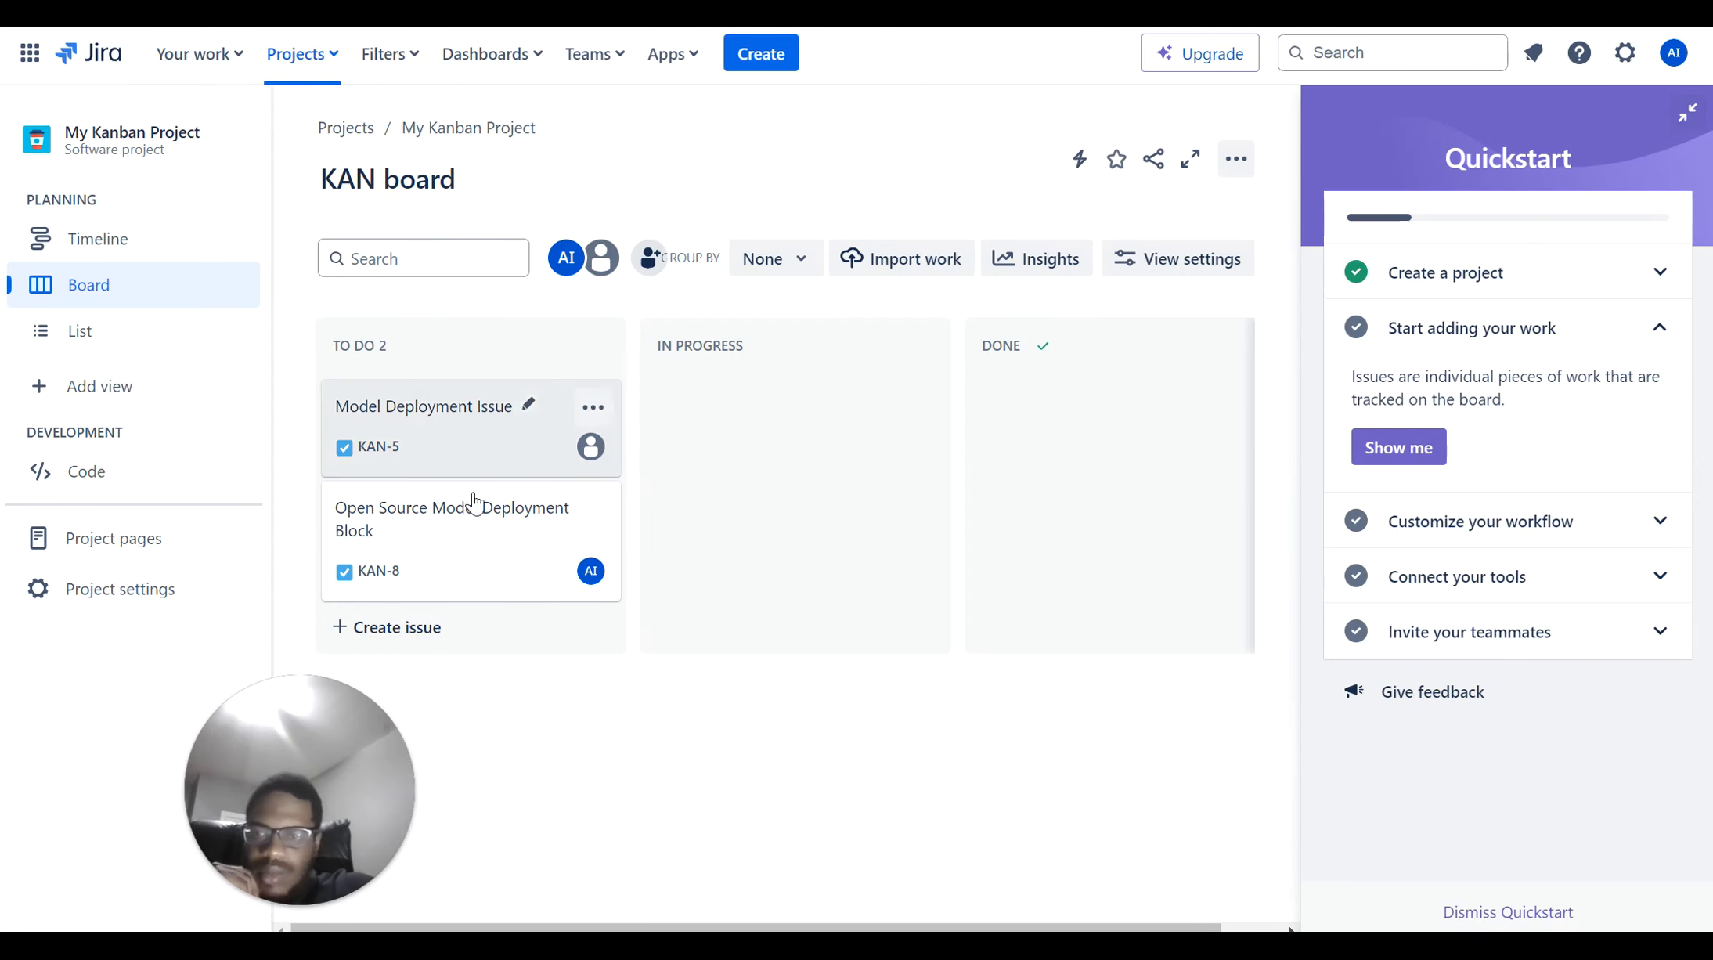
Inspect new issue KAN-8 'Open Source Model Deployment Block' on the KAN board, then return to Make
click(460, 571)
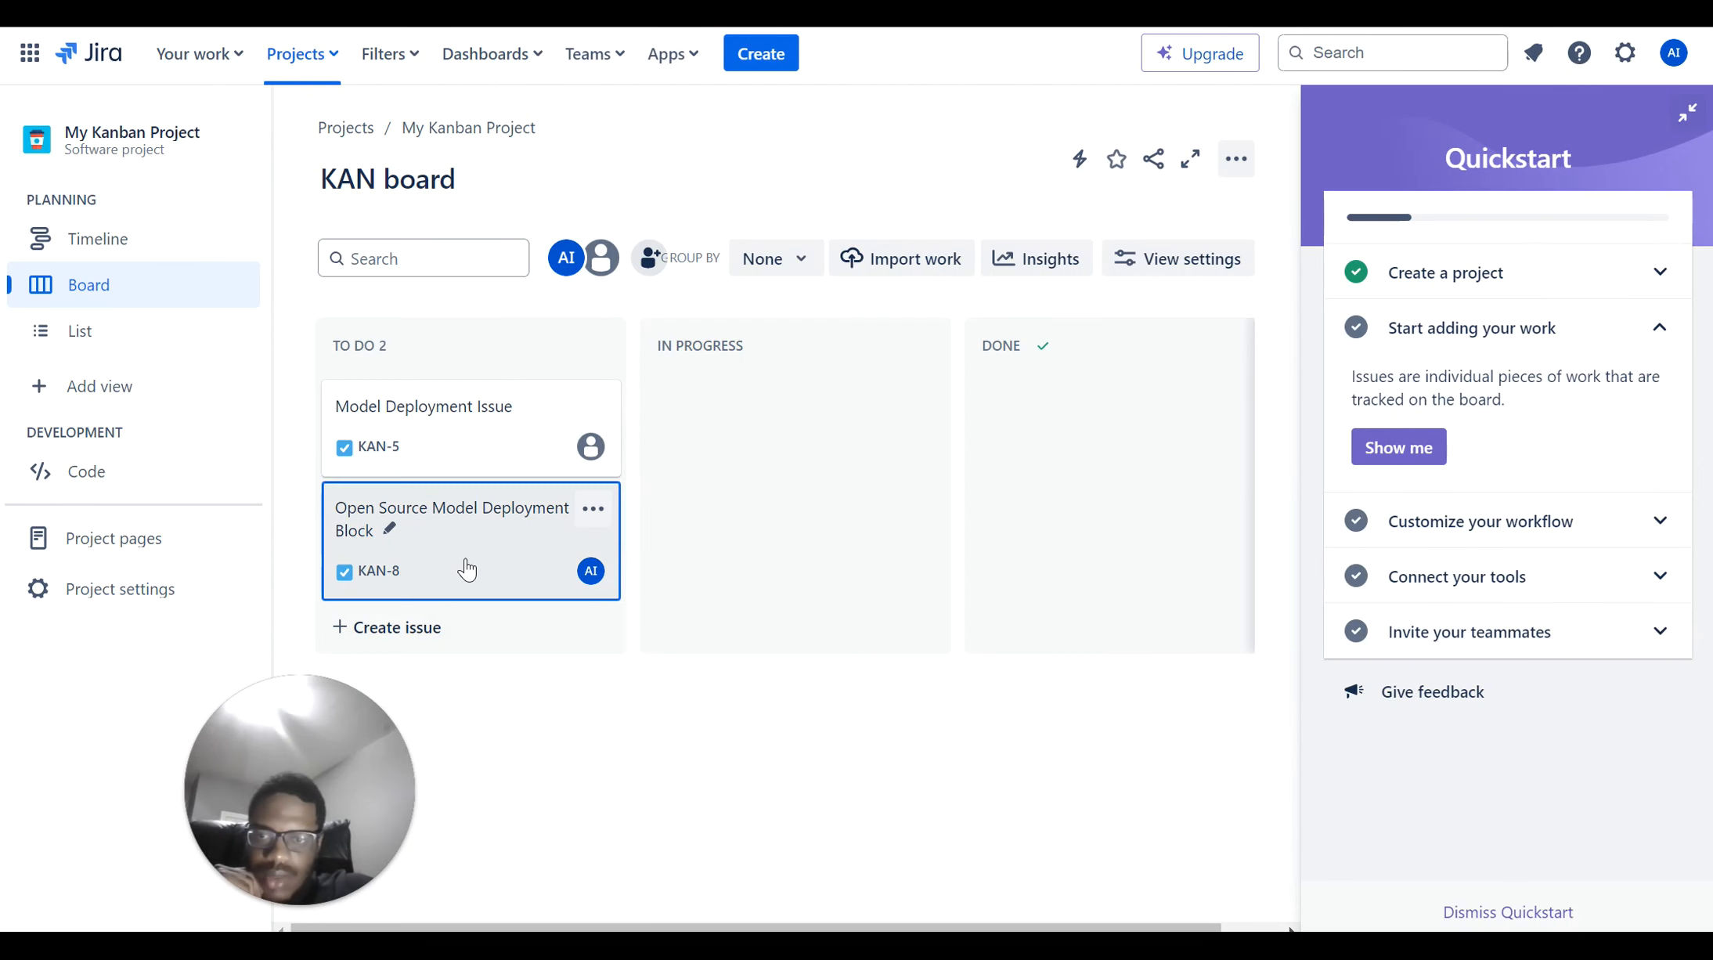
click(546, 530)
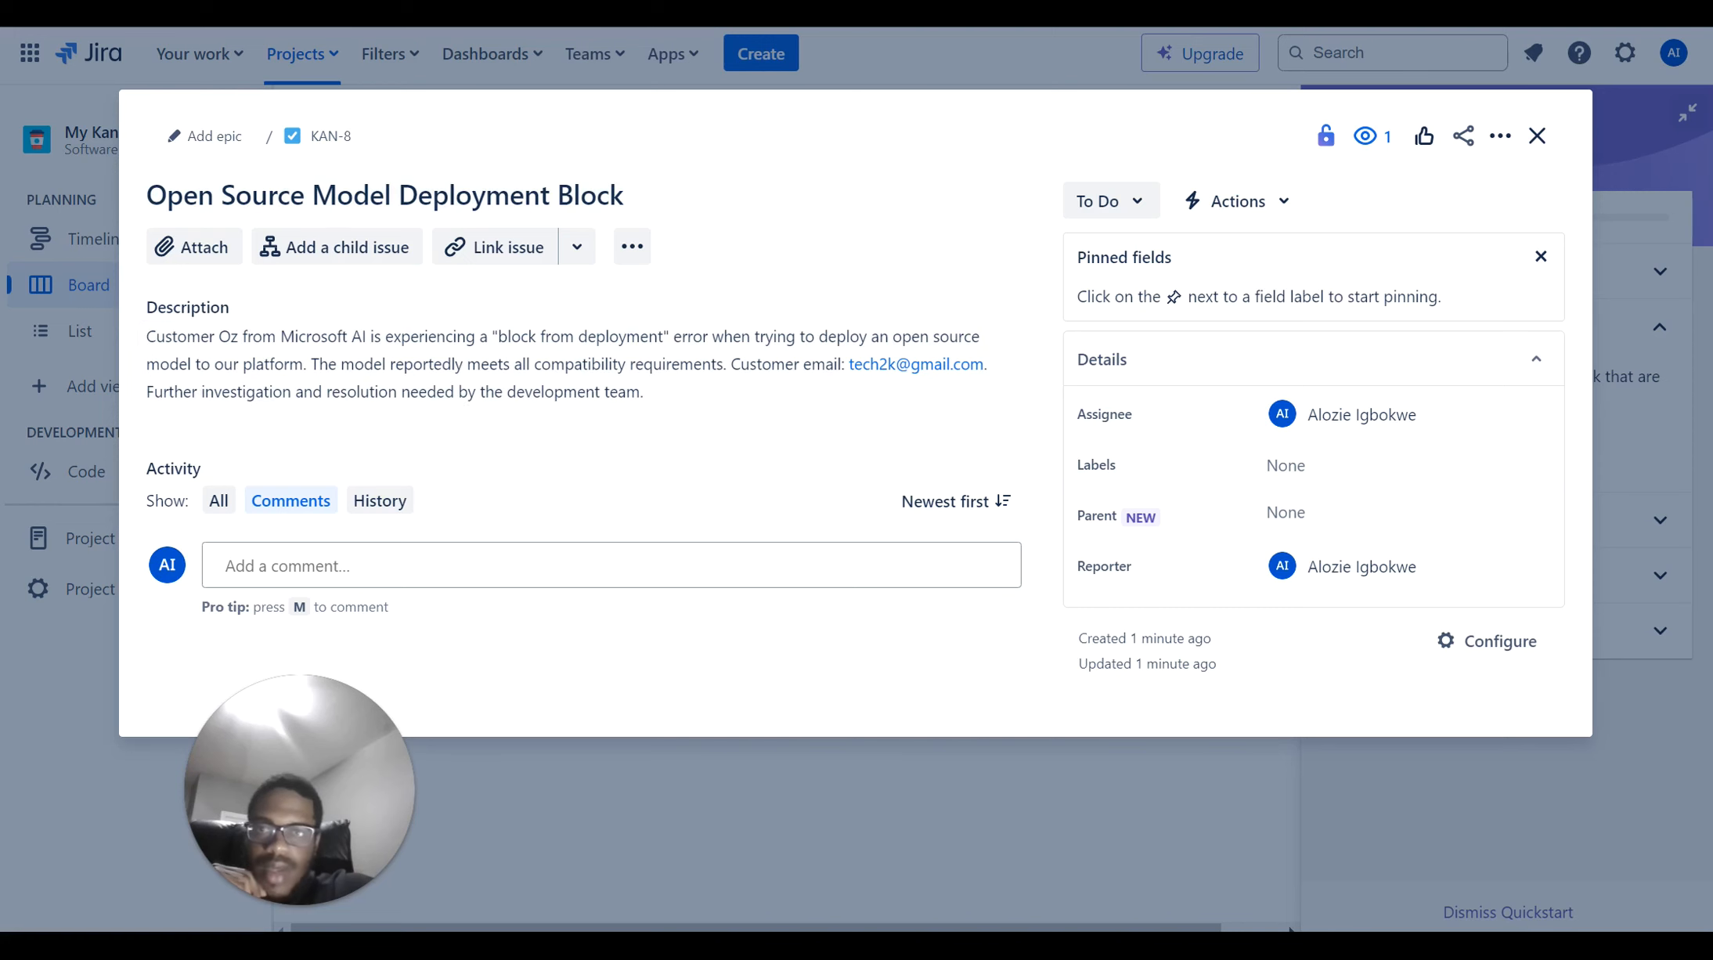
click(1006, 74)
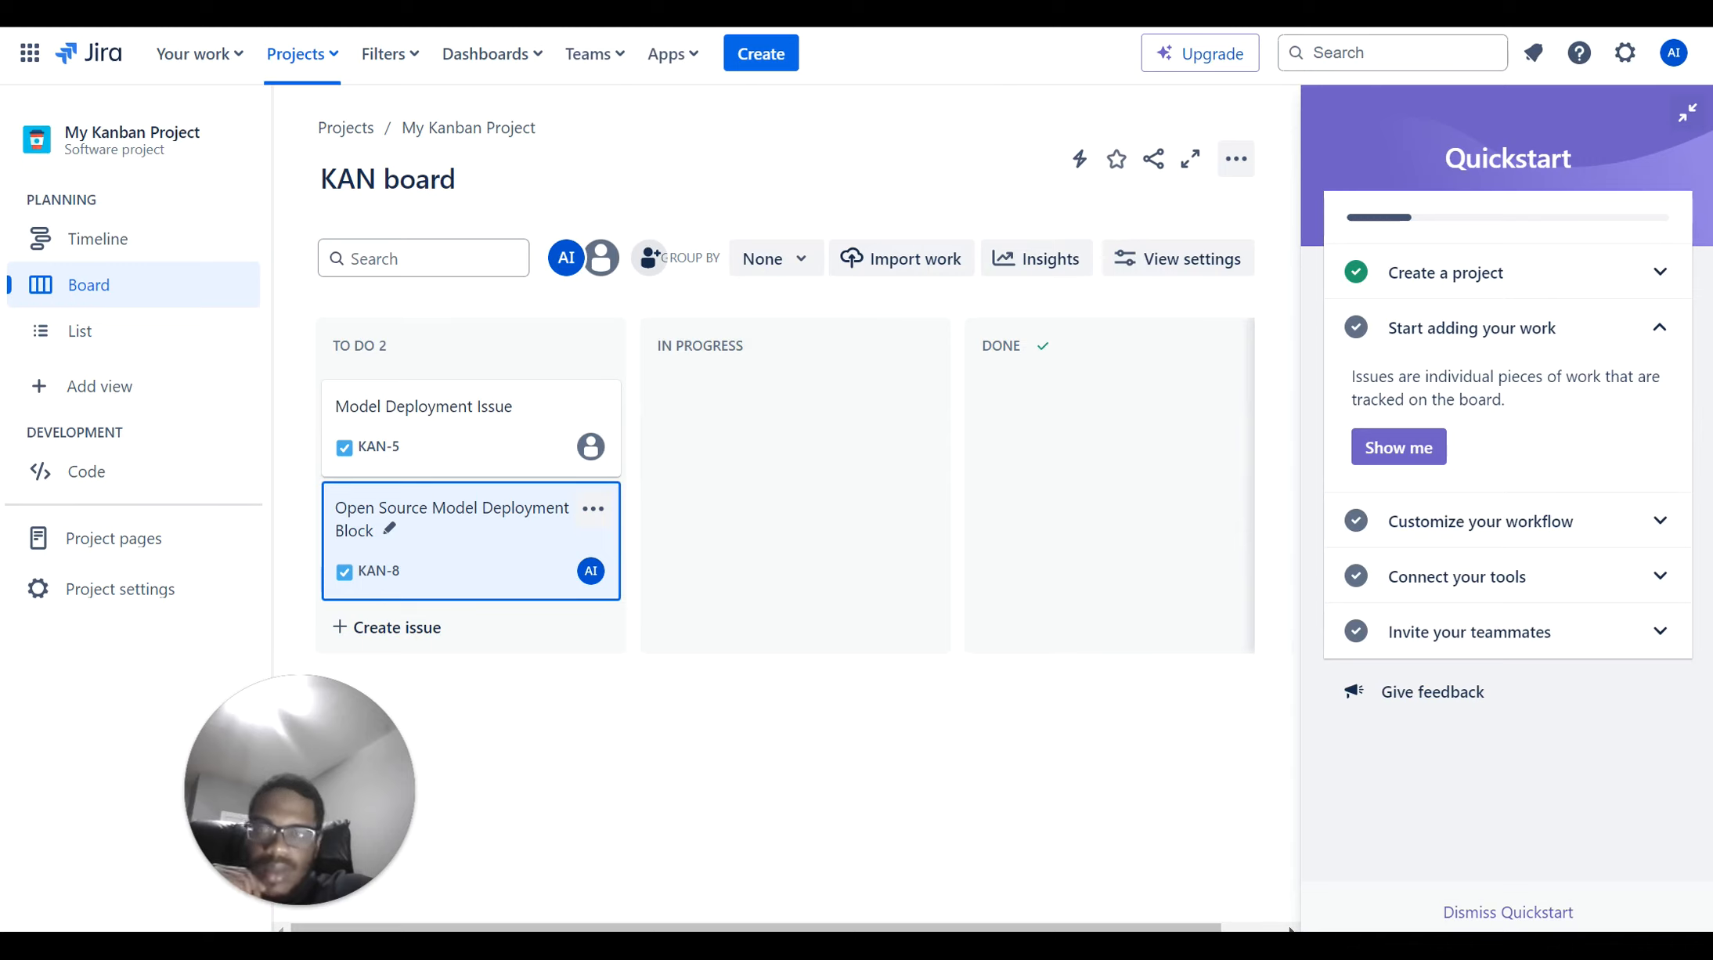
click(548, 13)
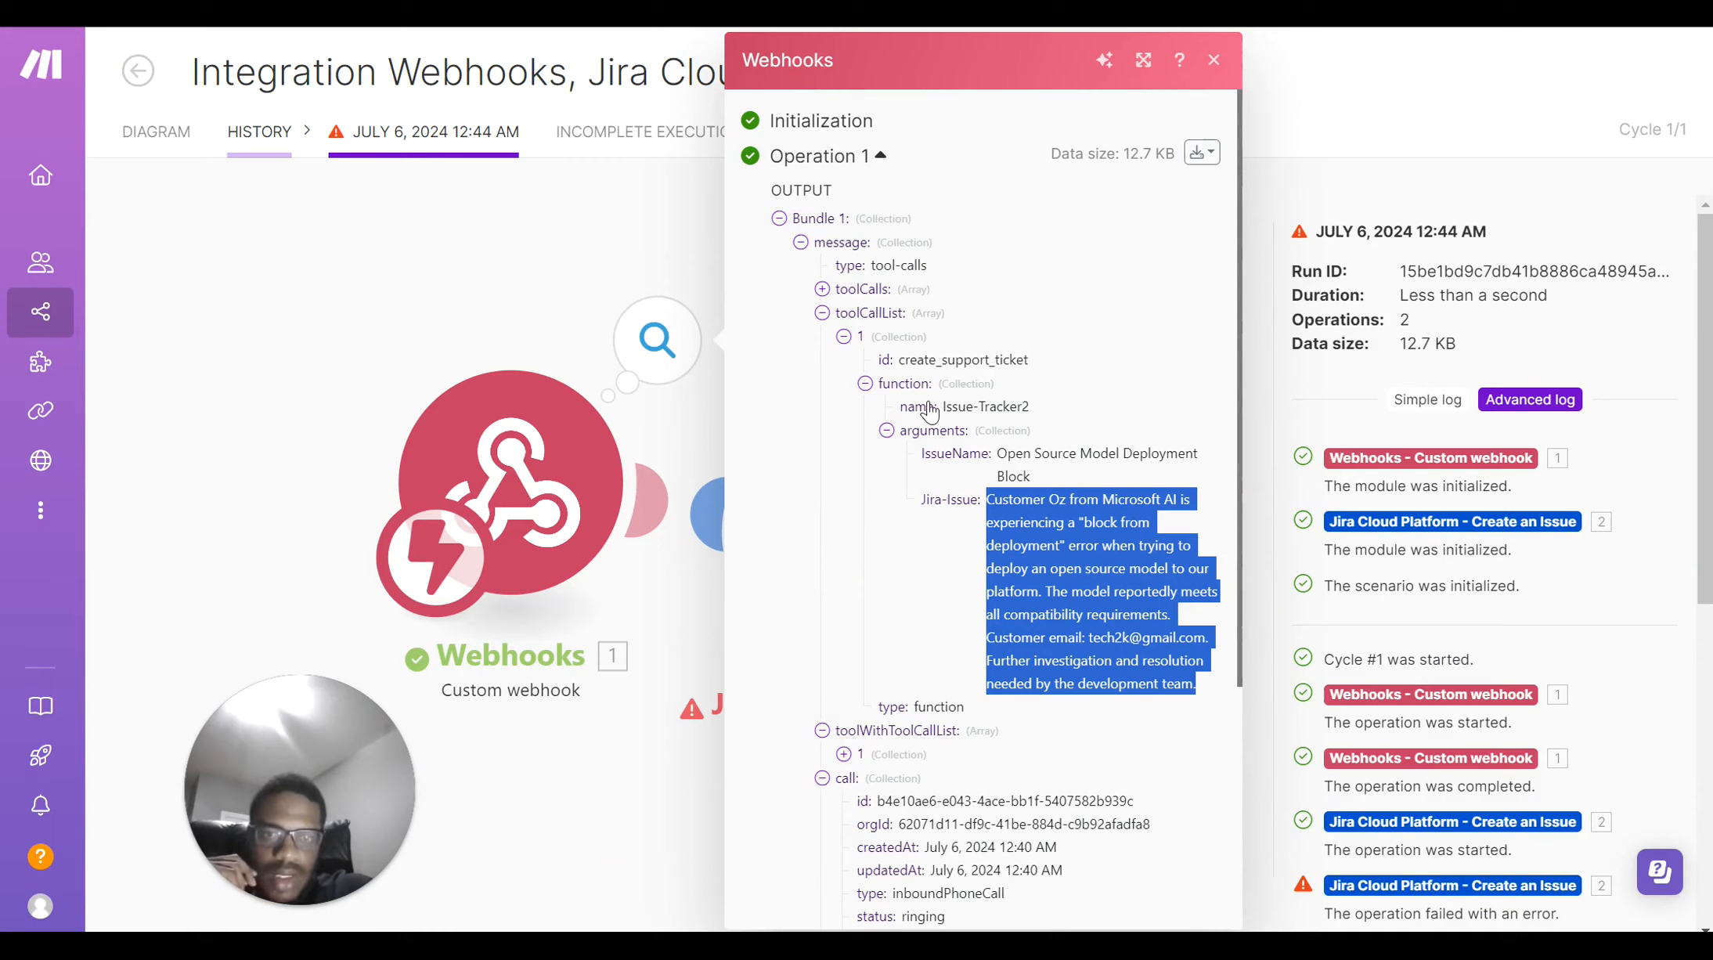
Highlight the Issue-Tracker2 name, IssueName and Jira-Issue values, then return to the scenario editor
drag(943, 405, 1028, 413)
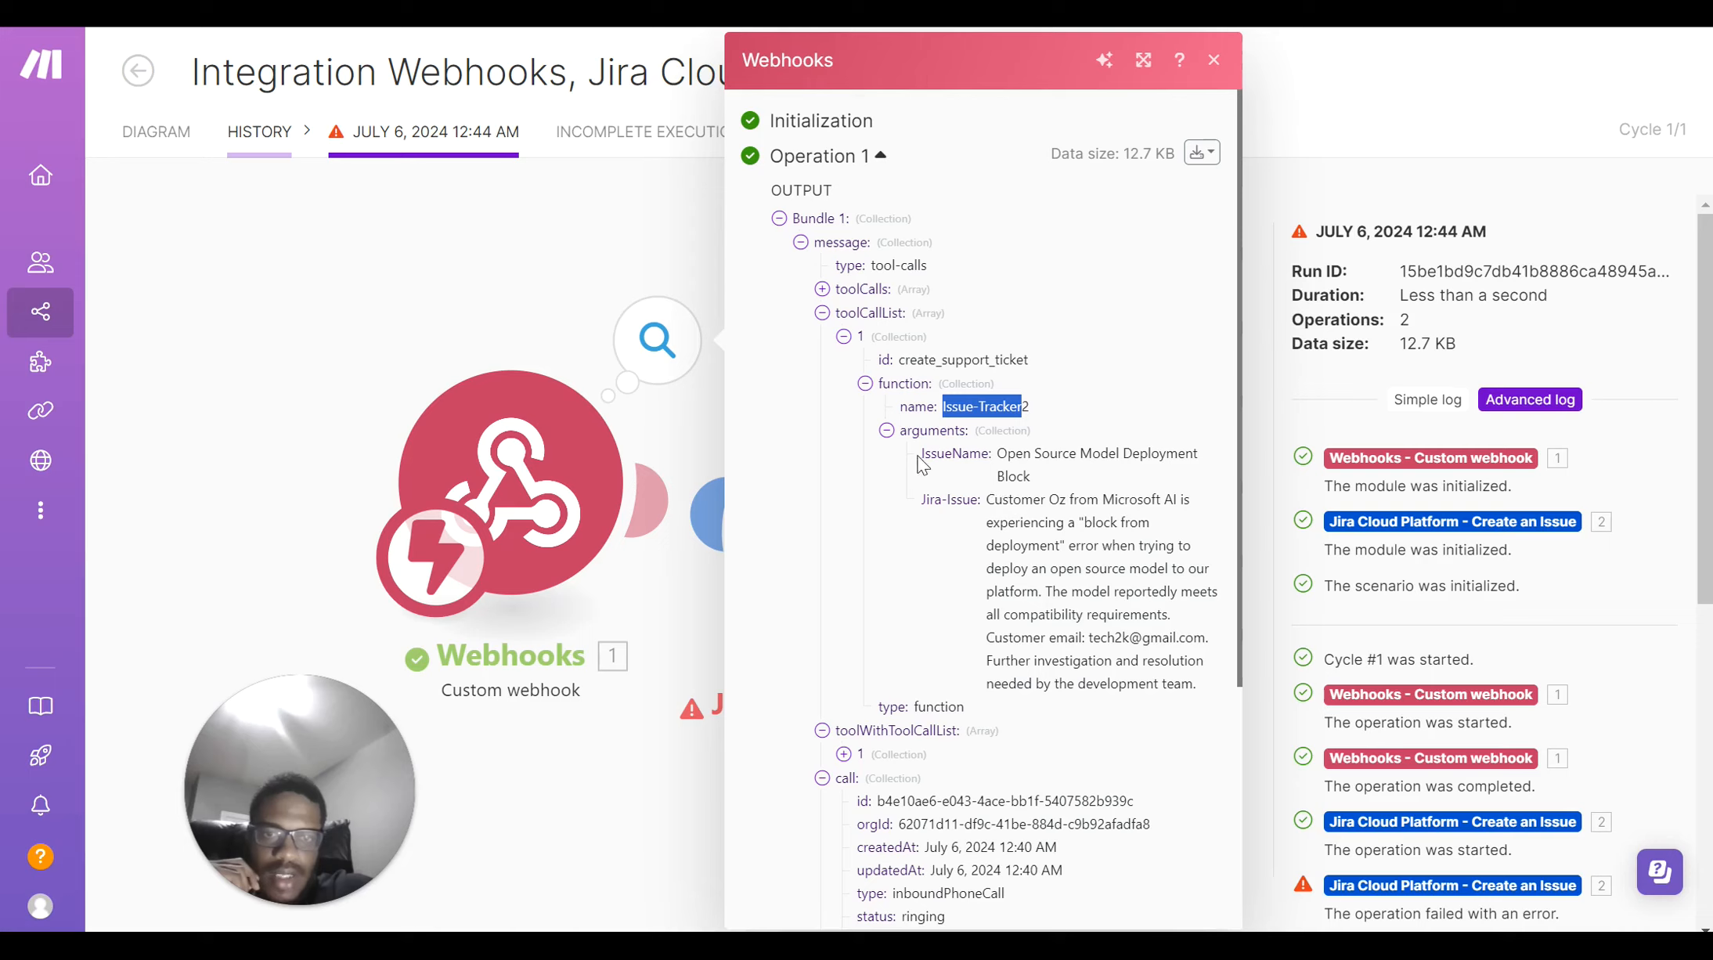
drag(922, 454, 1062, 482)
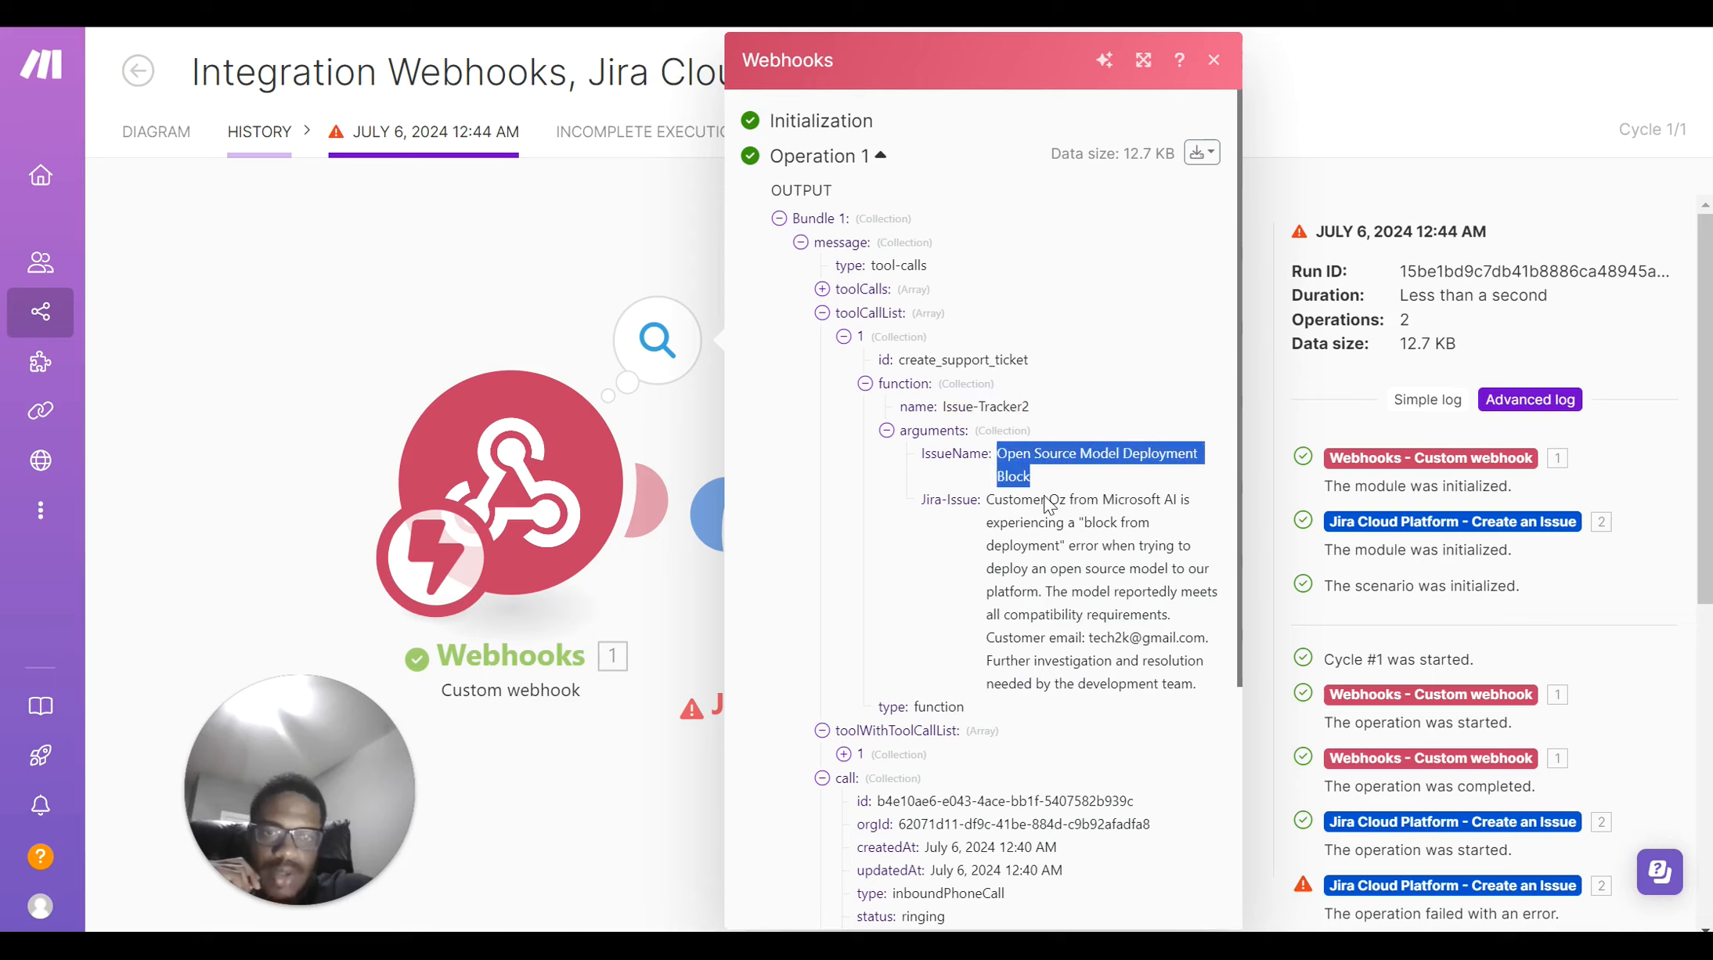
drag(925, 497, 981, 511)
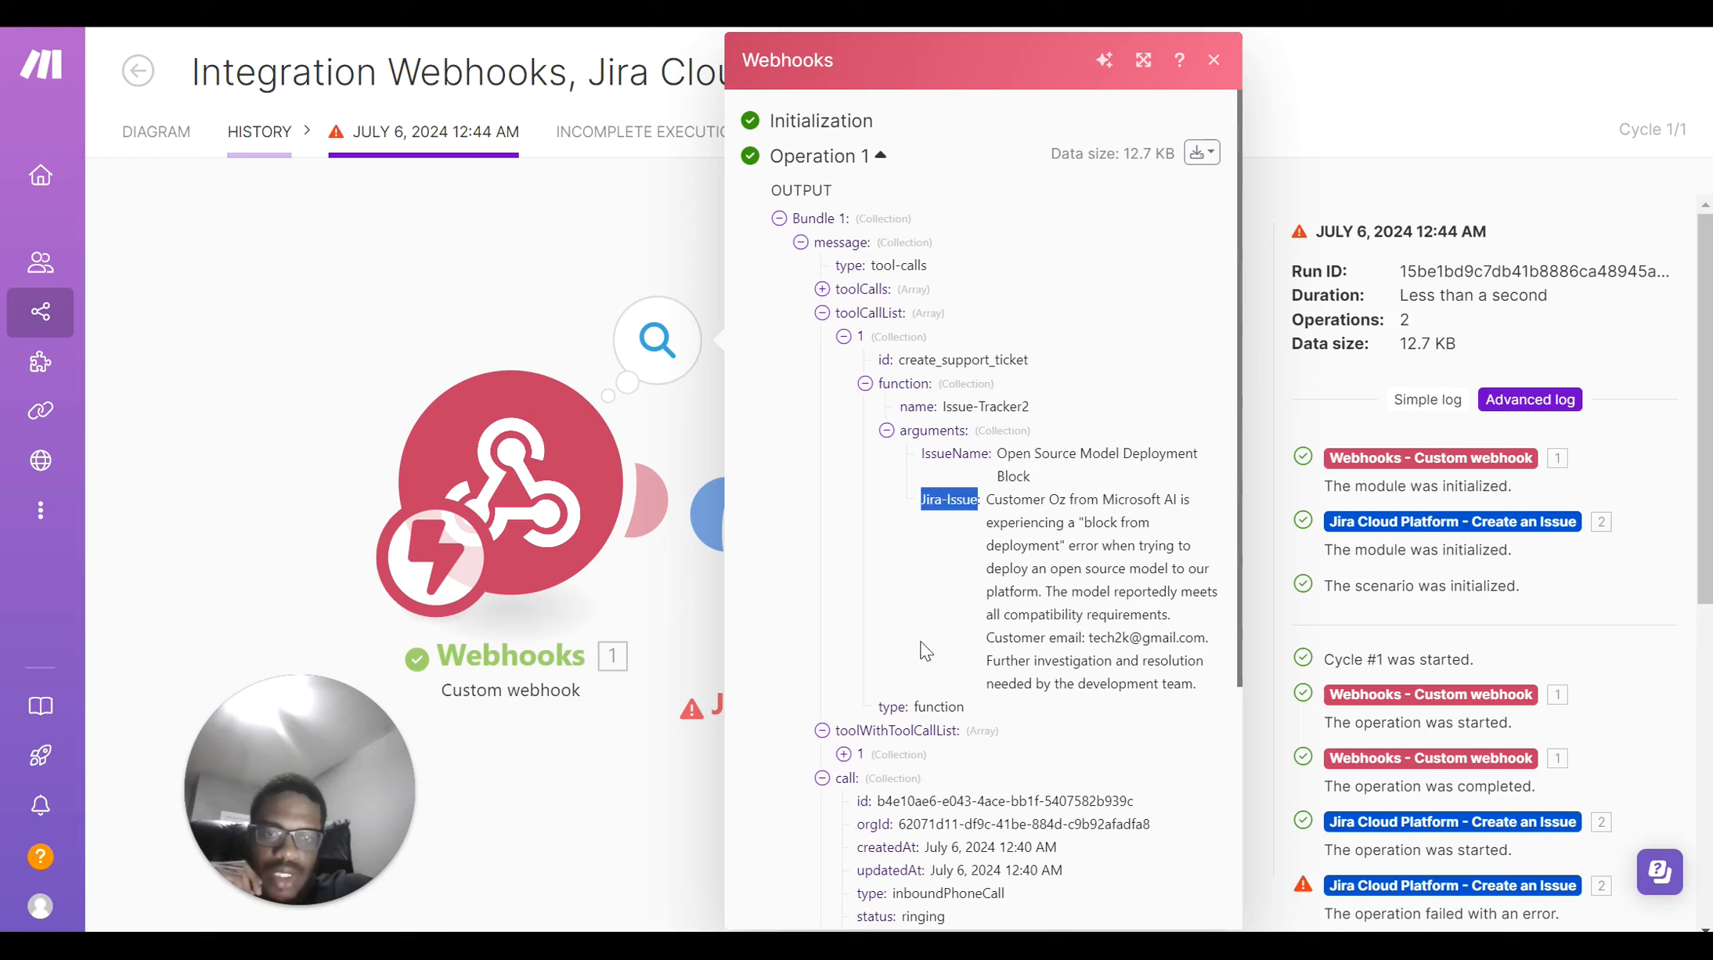
click(462, 265)
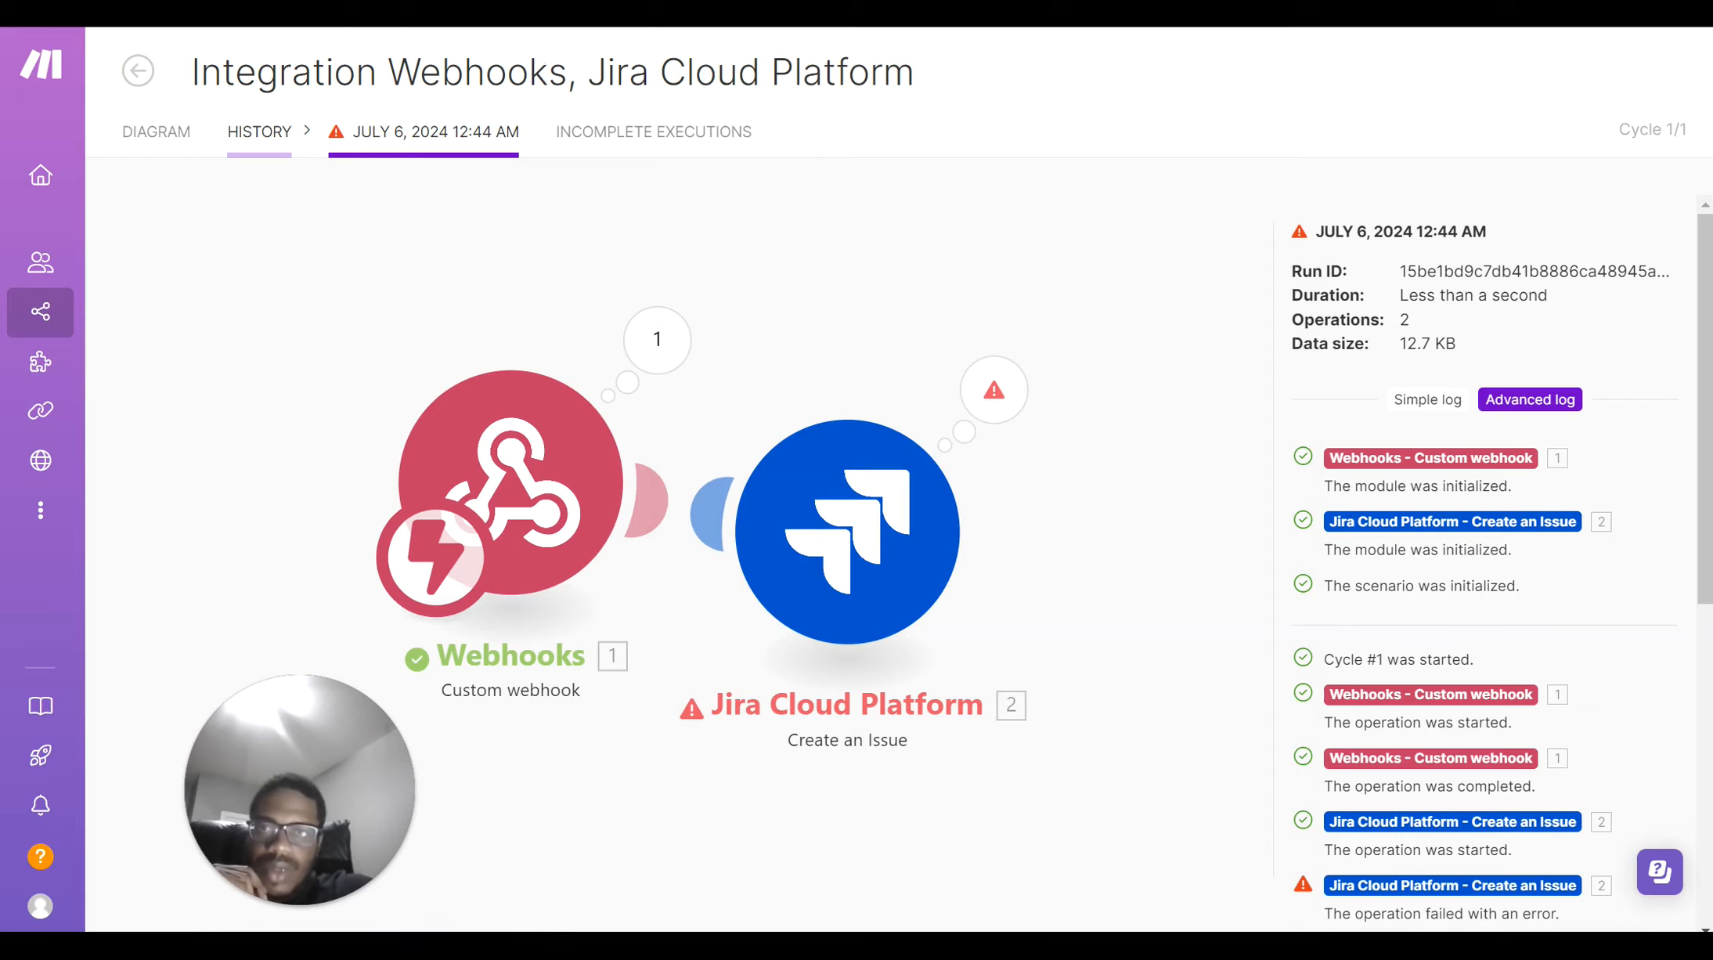
key(ctrl+Tab)
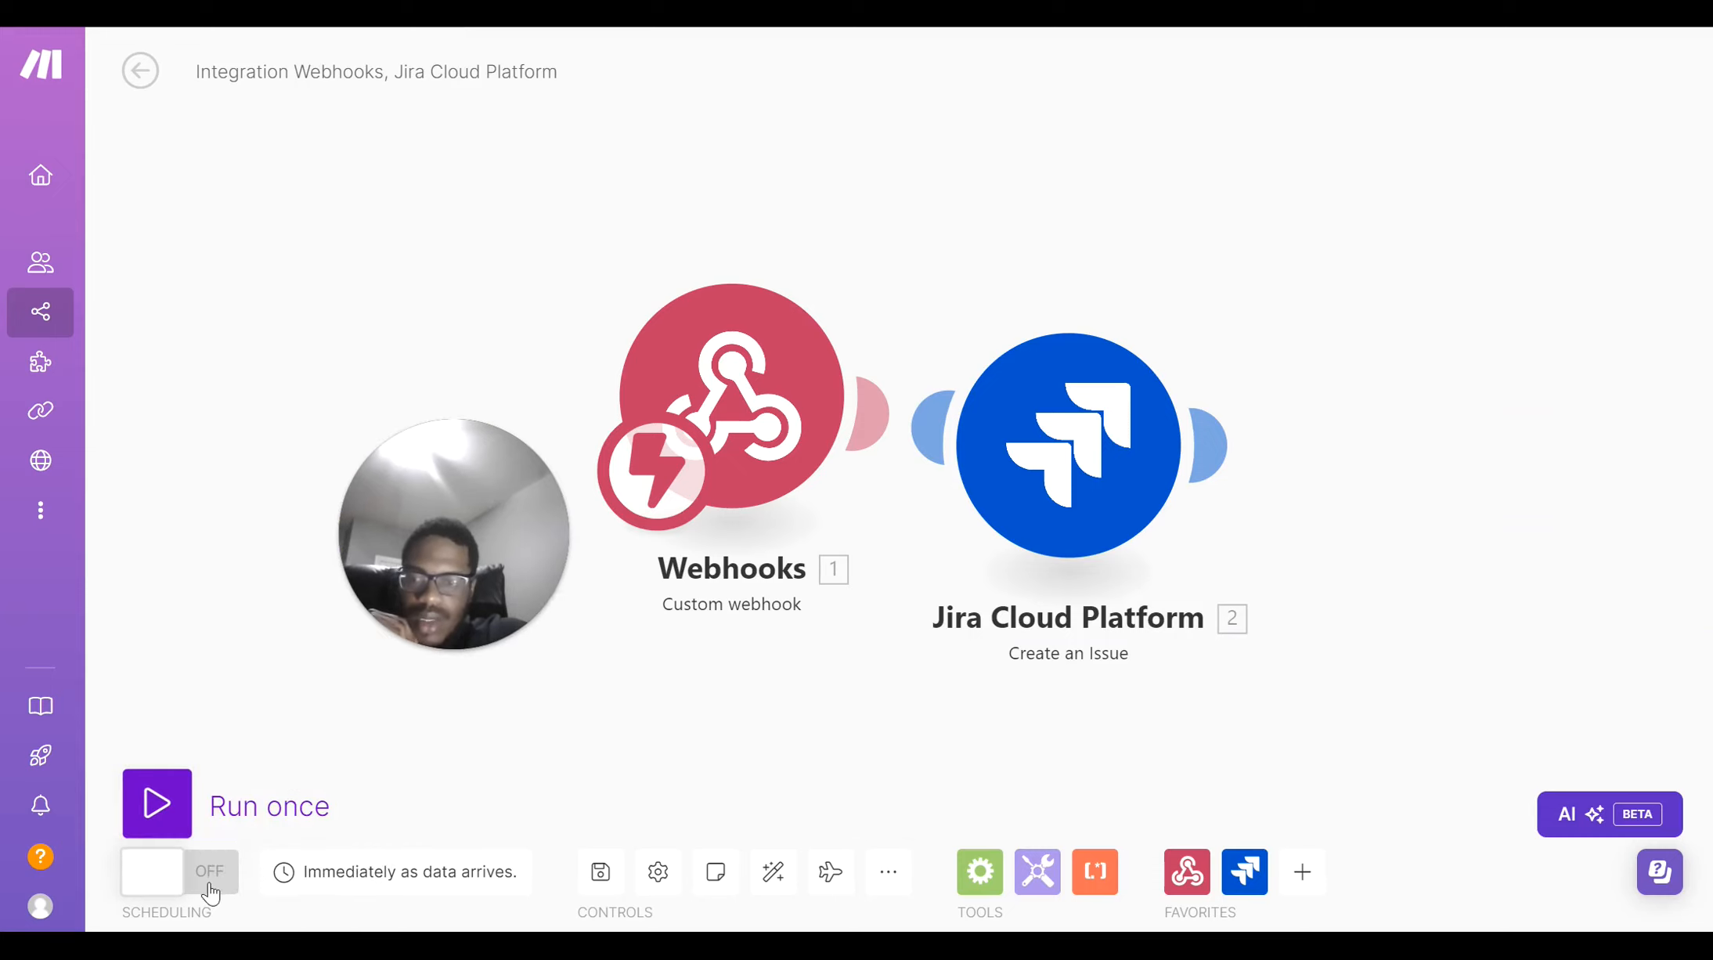
Switch the Integration Webhooks, Jira Cloud Platform scenario ON from the Scenarios list
mouse_move(15, 315)
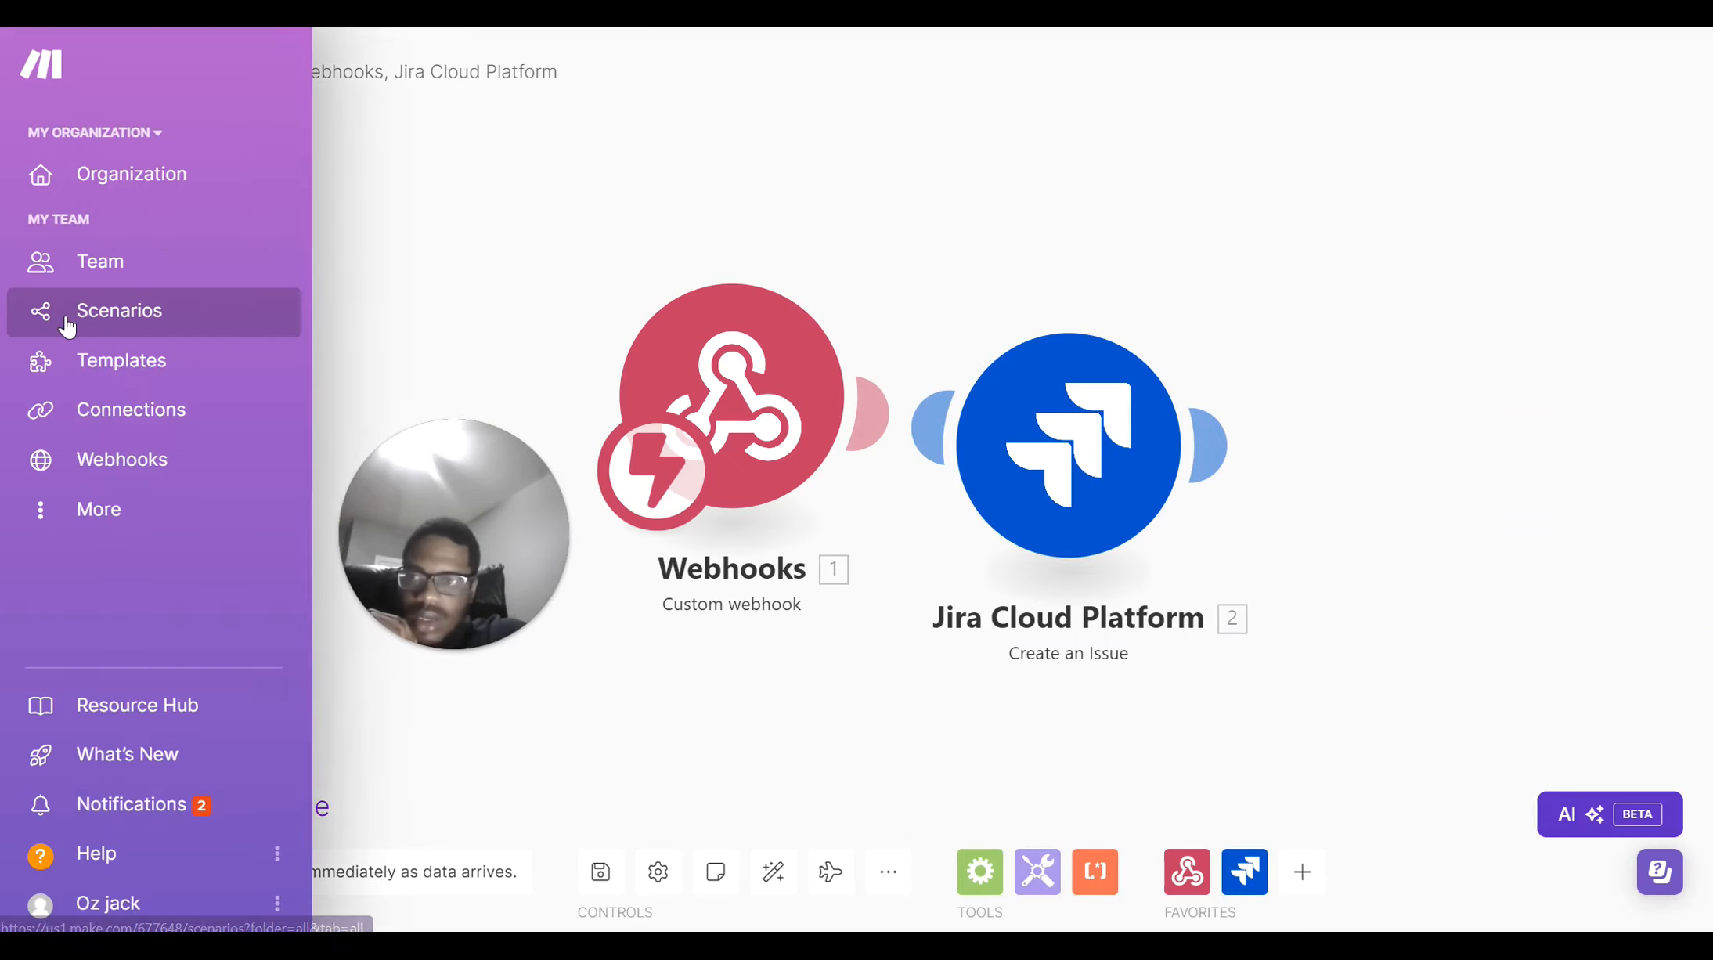
click(214, 309)
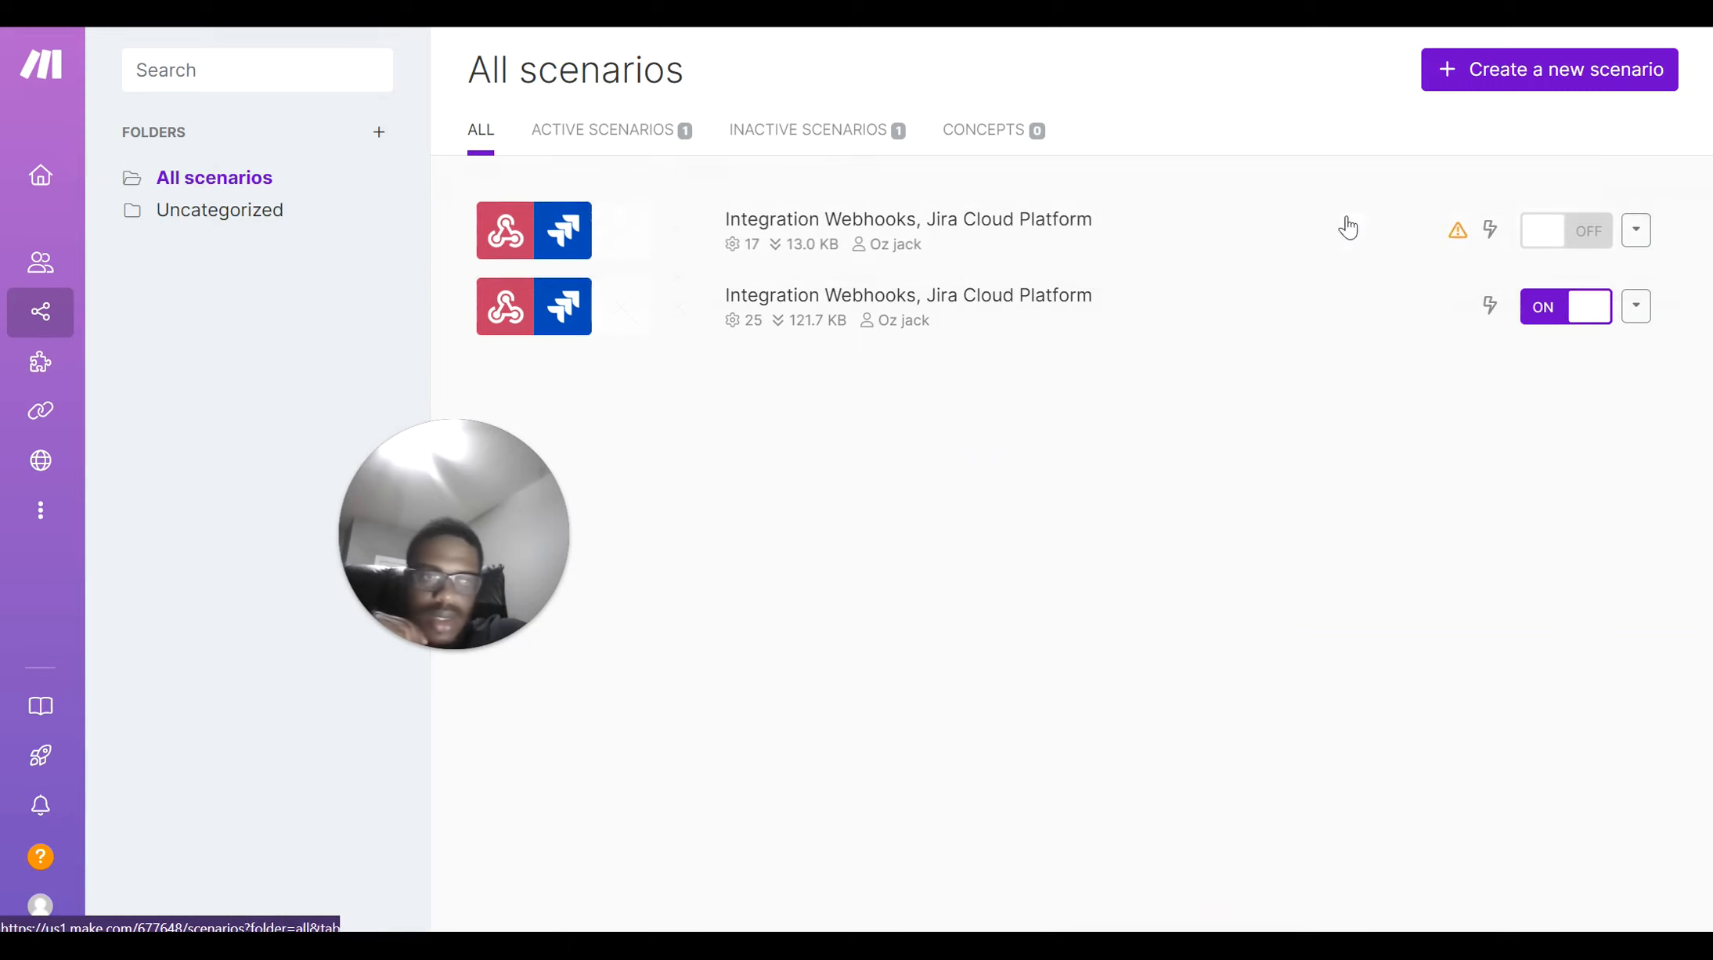
click(1567, 233)
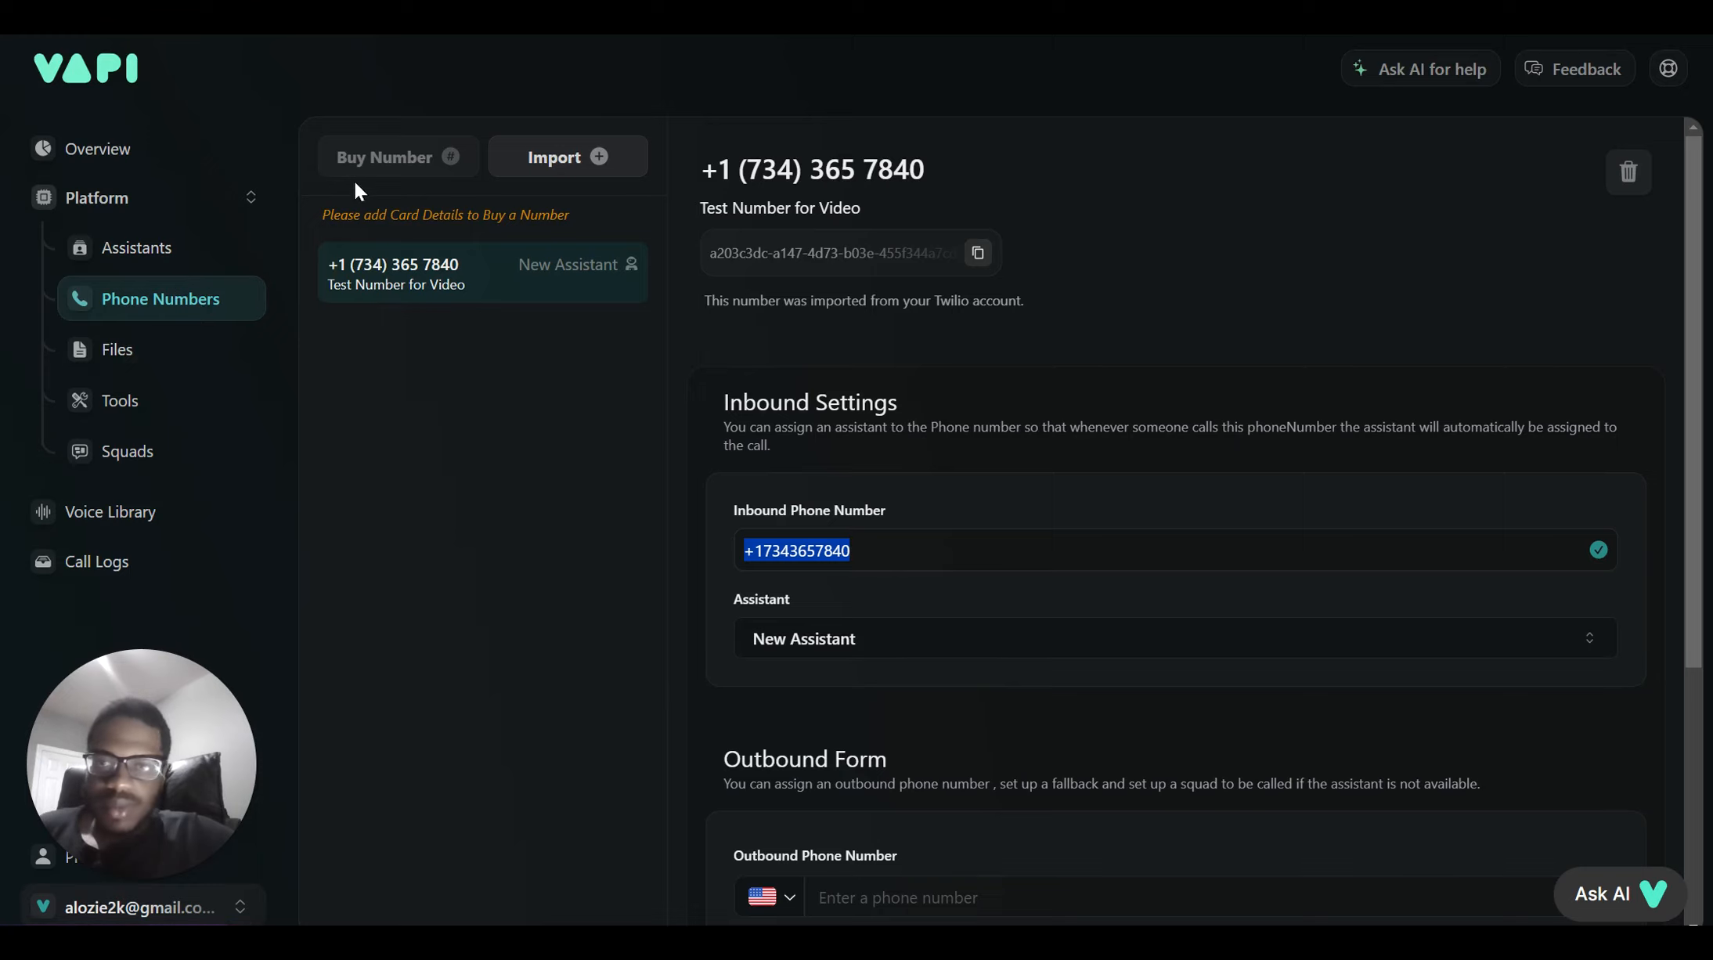
Bring up Vapi's Import Phone Number dialog on the Twilio option
click(411, 152)
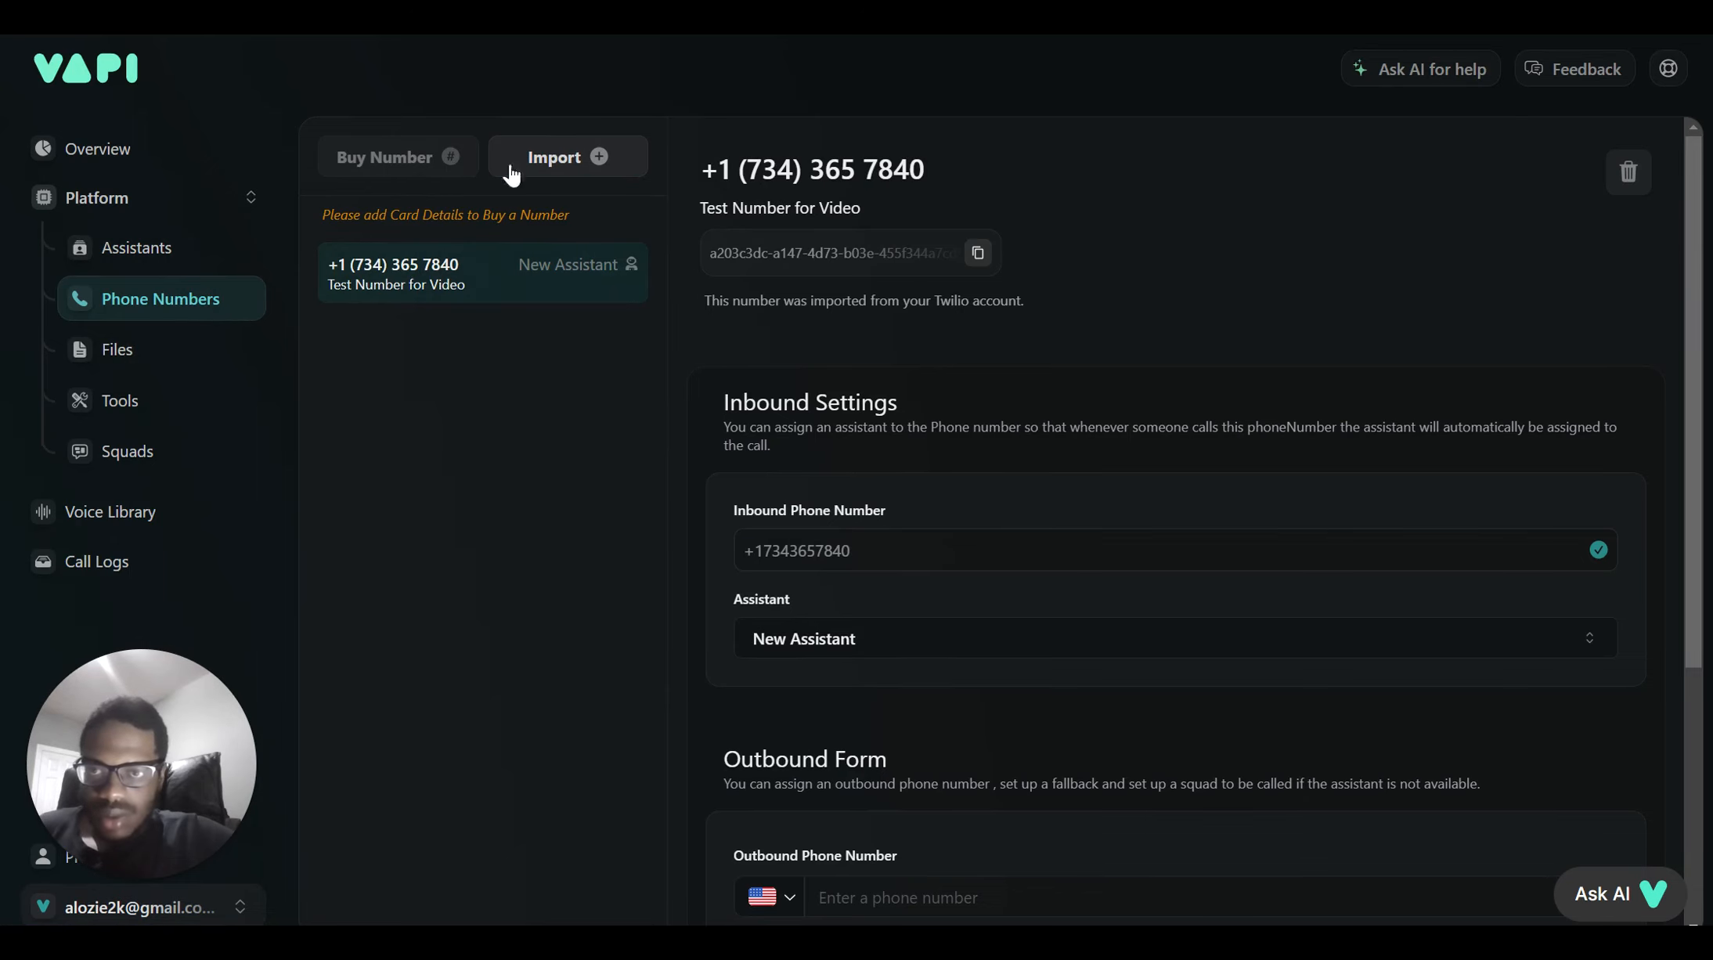
click(565, 161)
click(433, 227)
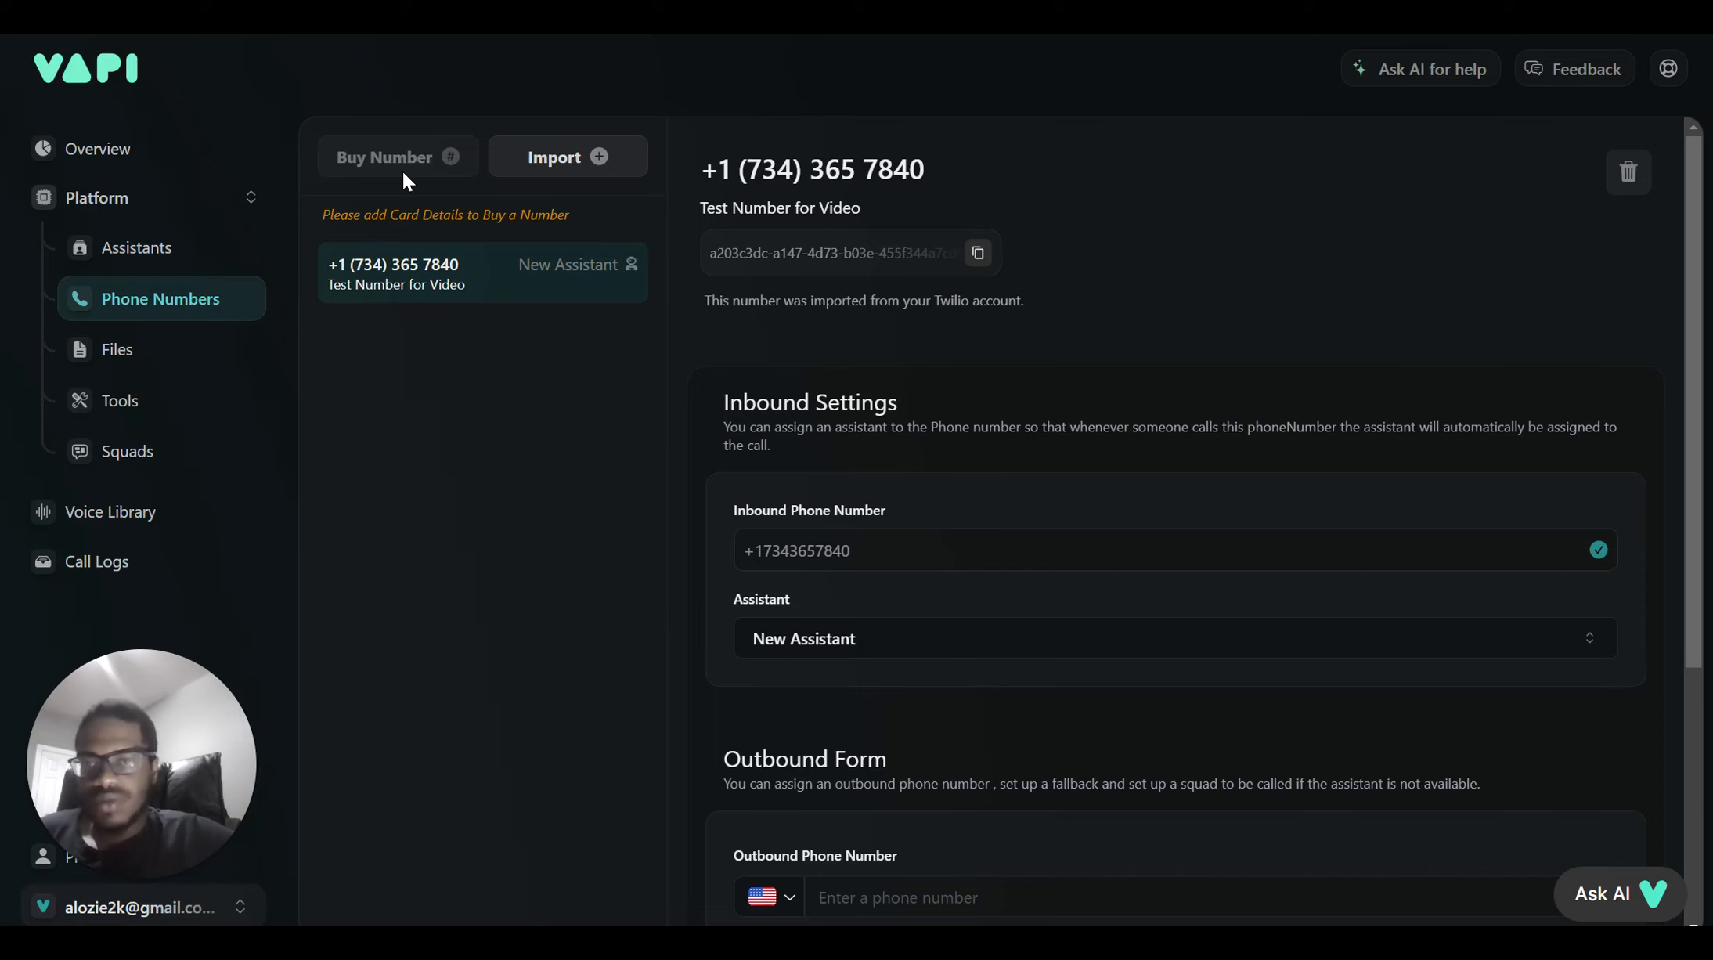
click(539, 170)
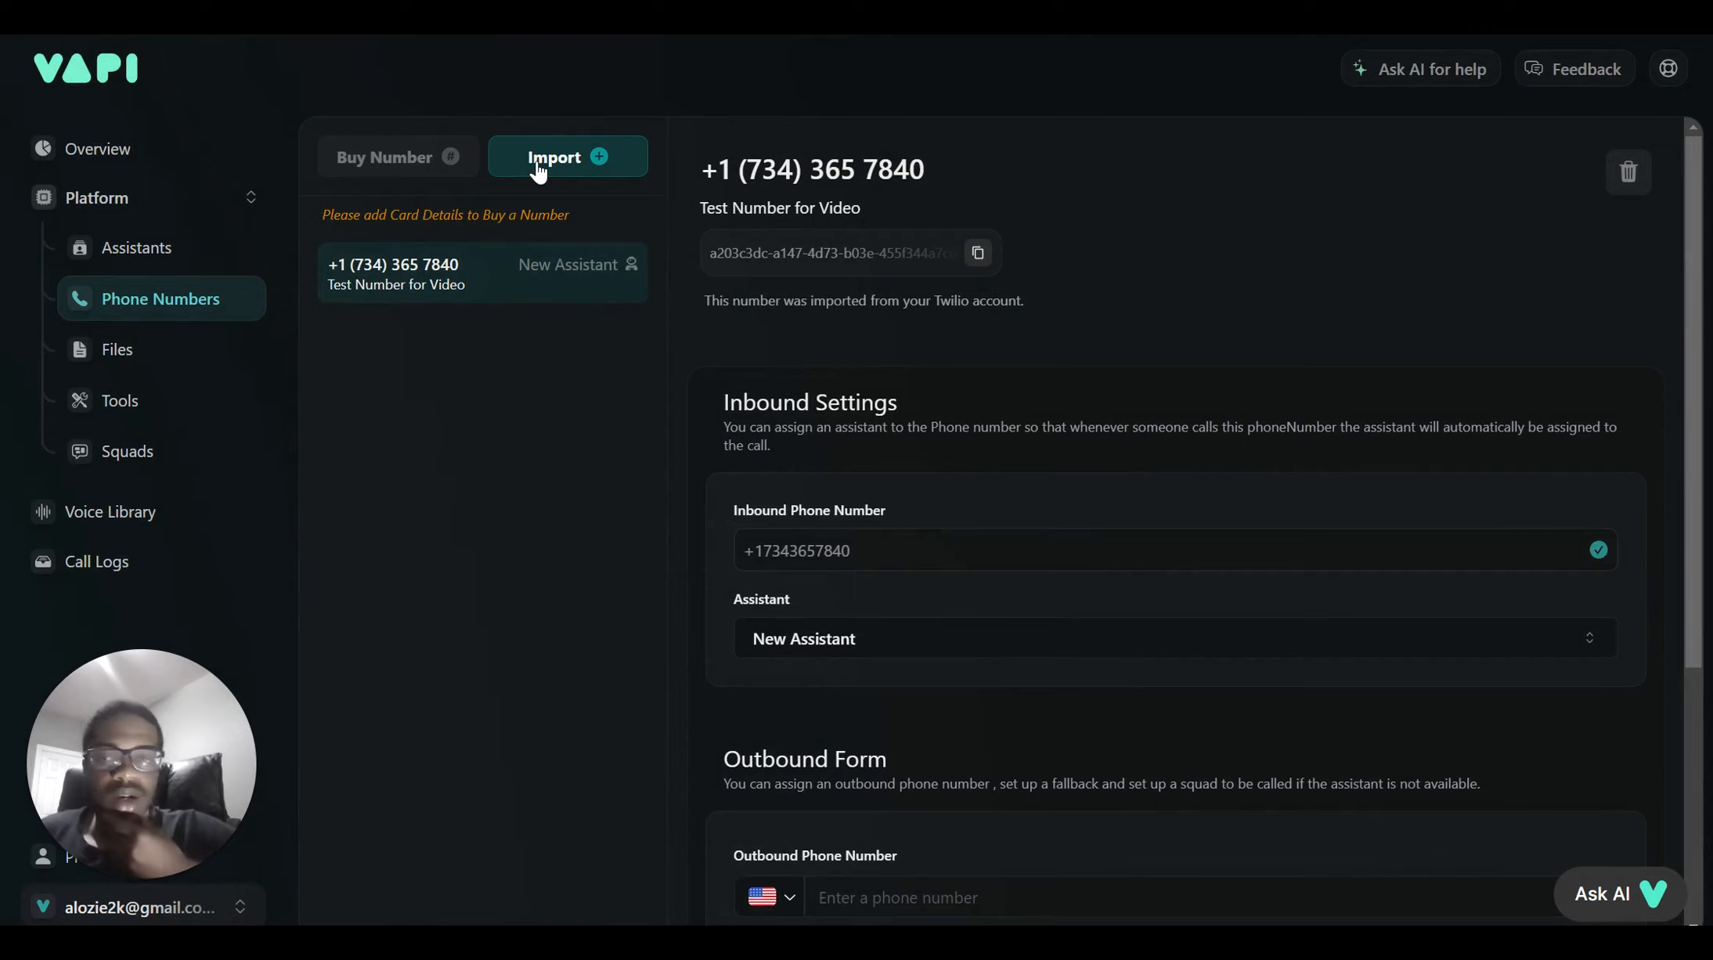
click(539, 171)
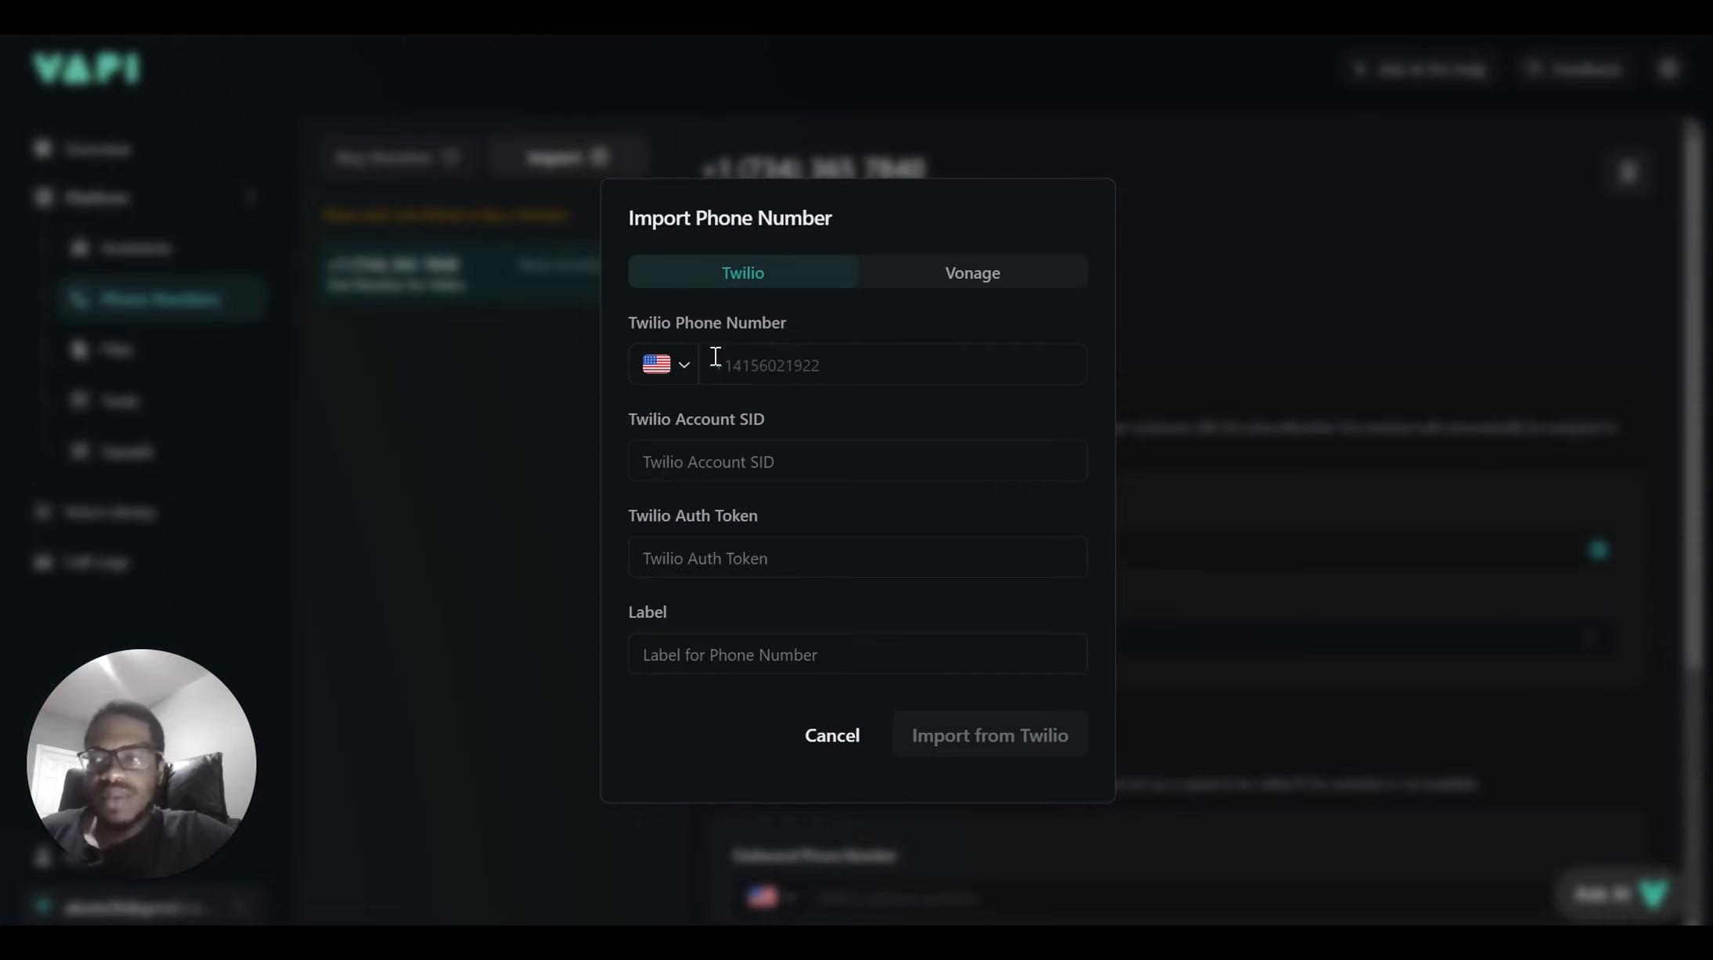
Select the Twilio Phone Number field, then open a blank browser tab
click(715, 357)
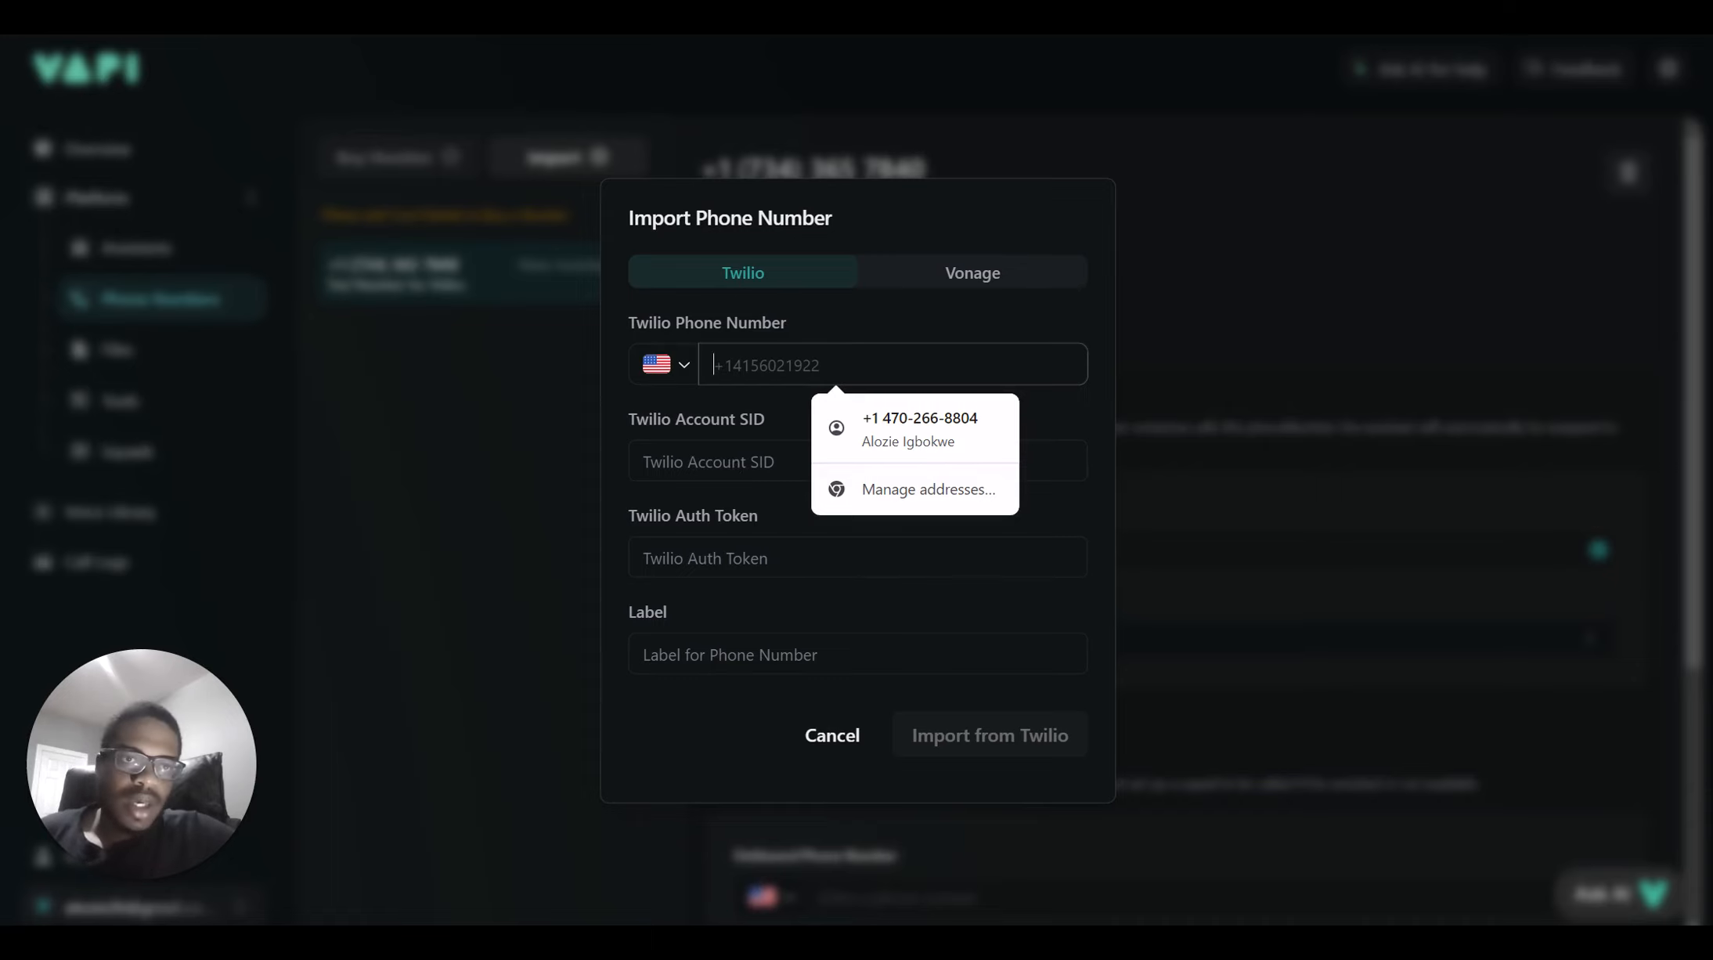
key(ctrl+t)
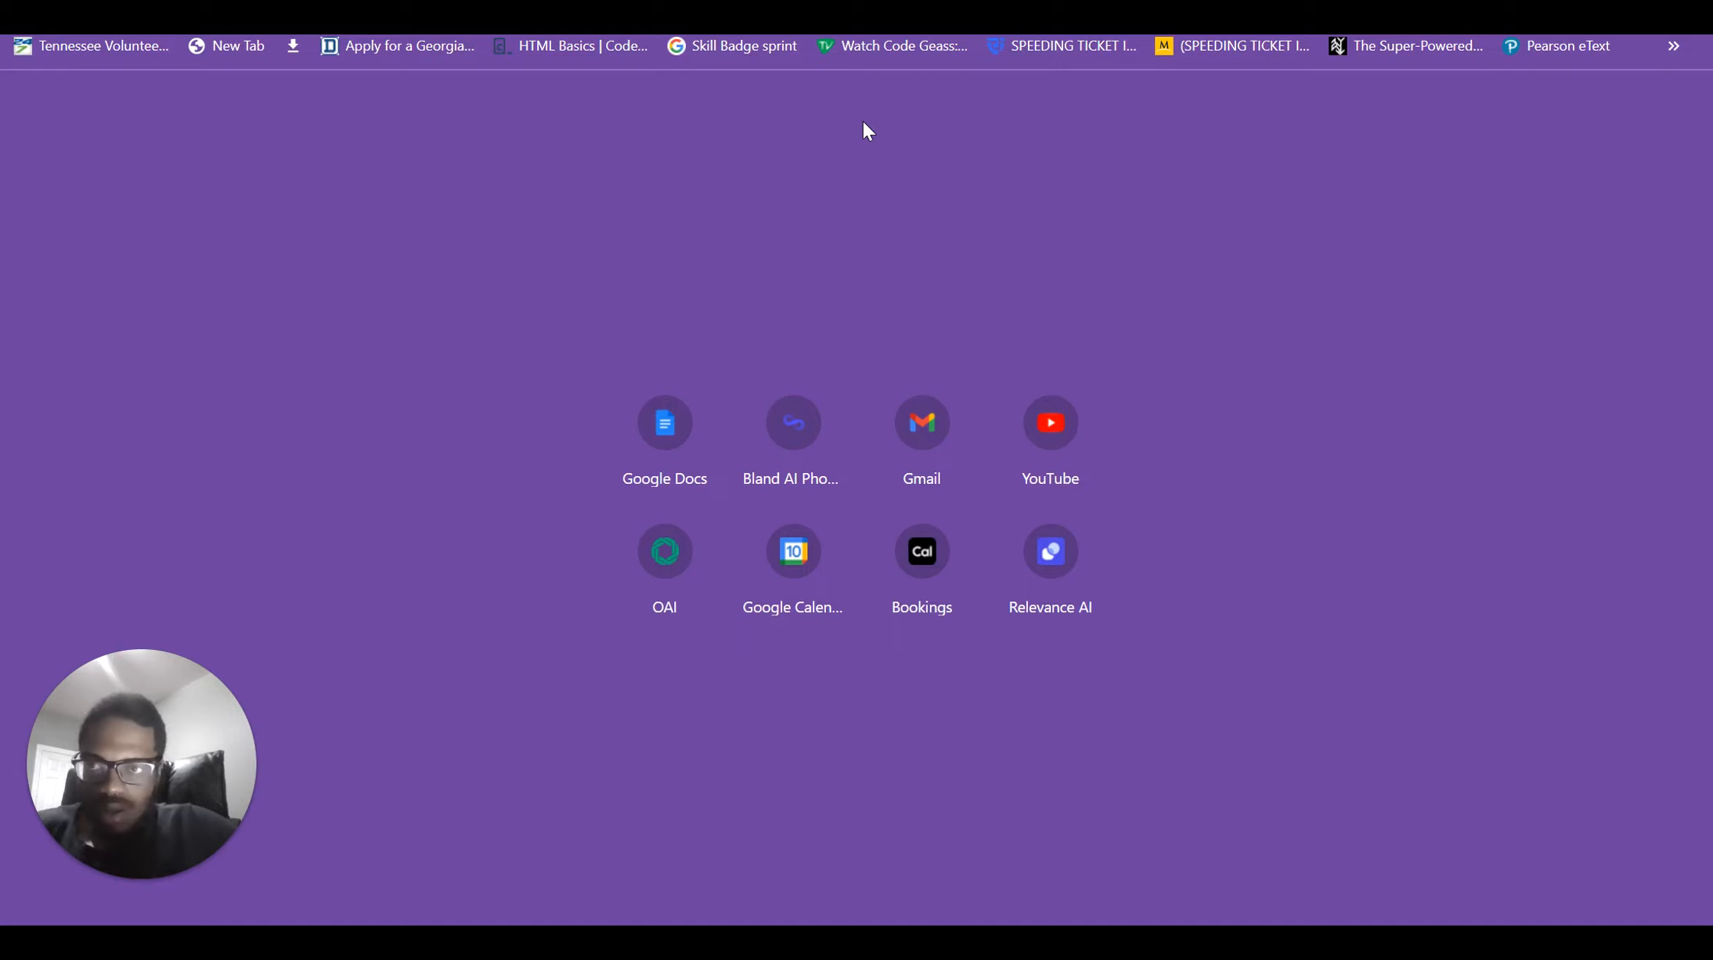
Go to Twilio from the address bar and enter My first Twilio account's console
text(tw)
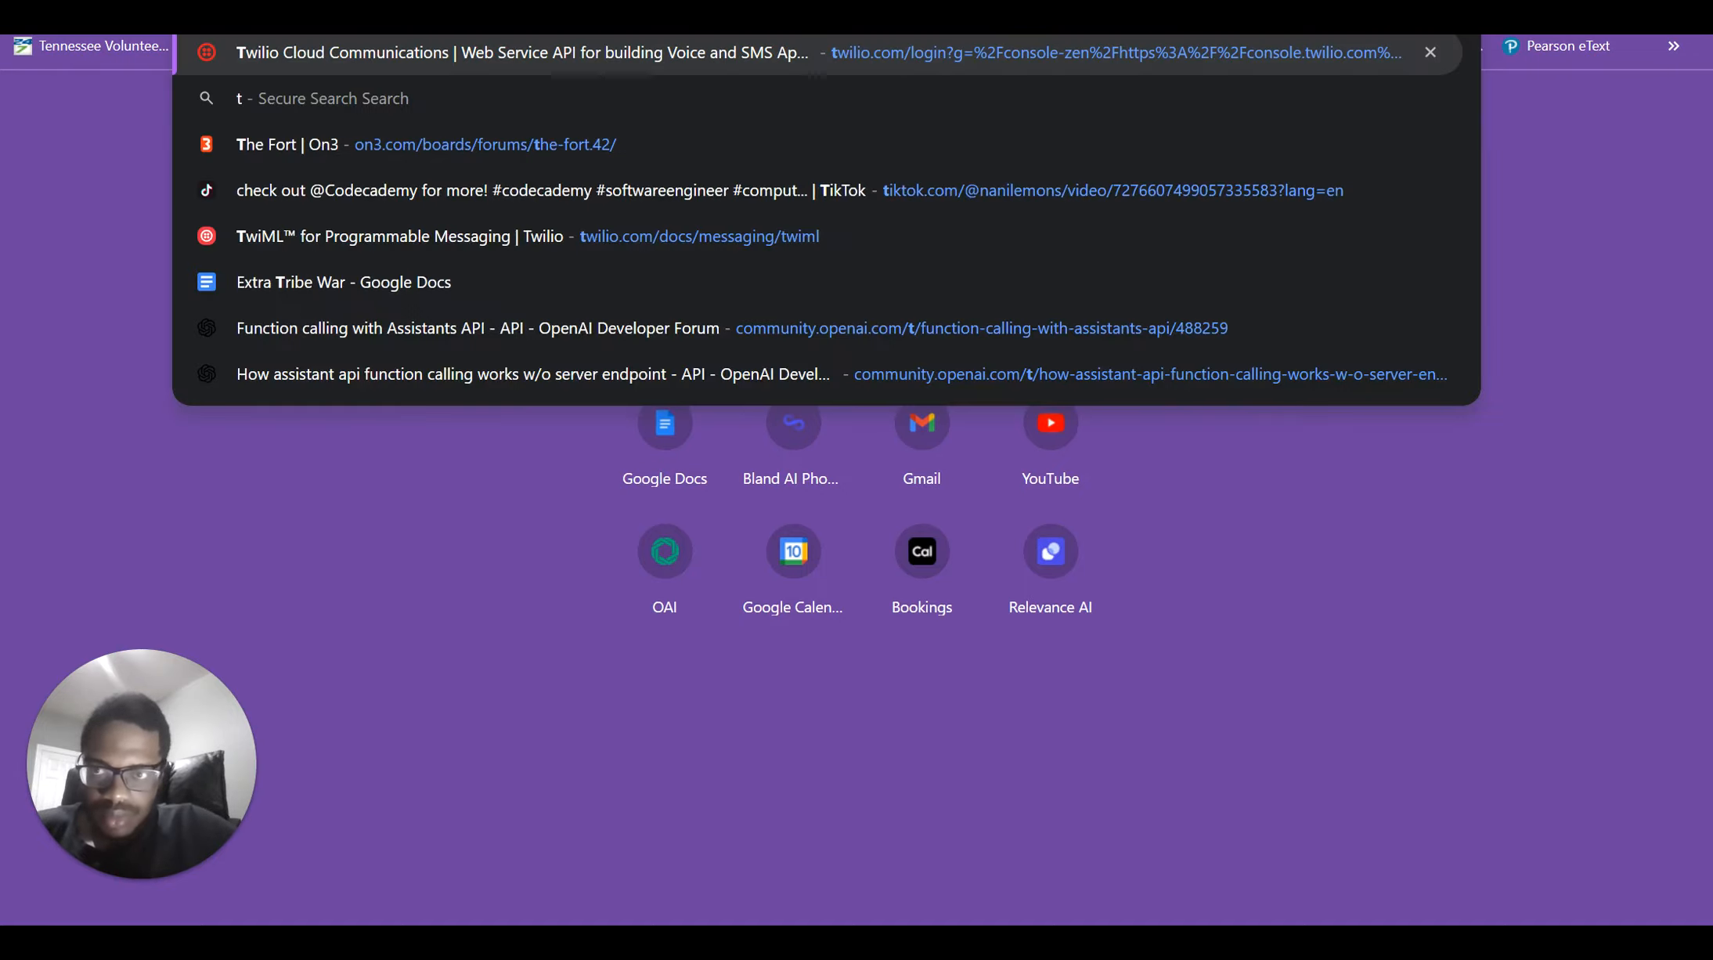
click(635, 47)
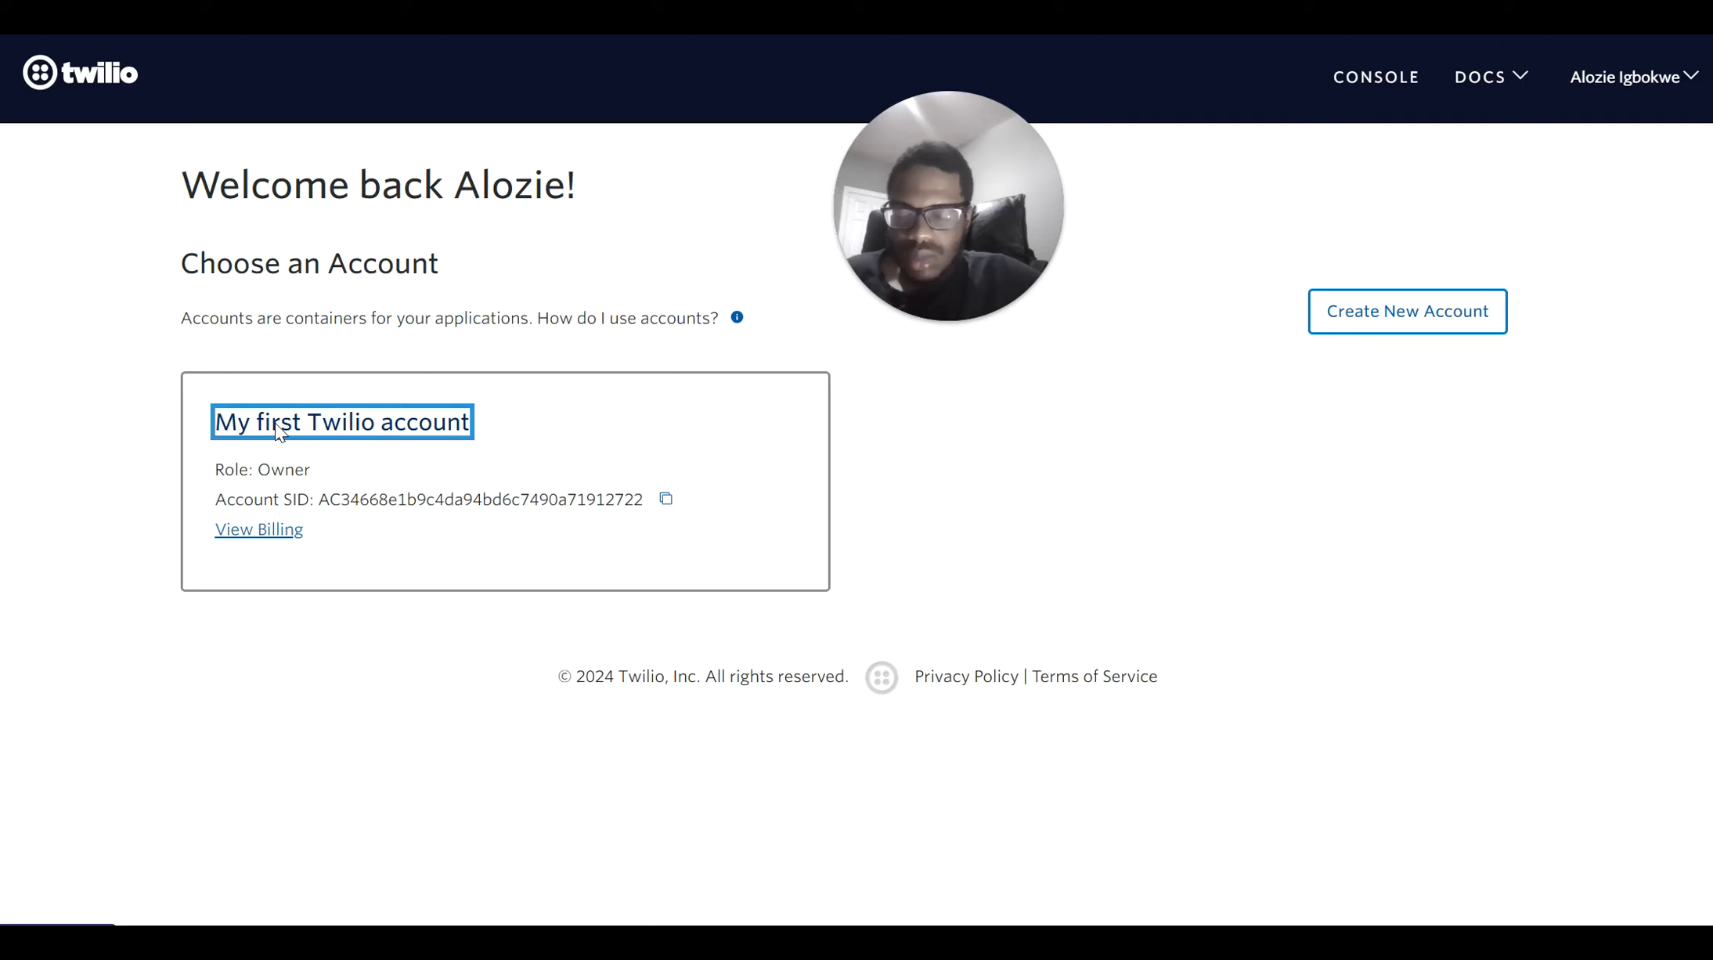
click(277, 435)
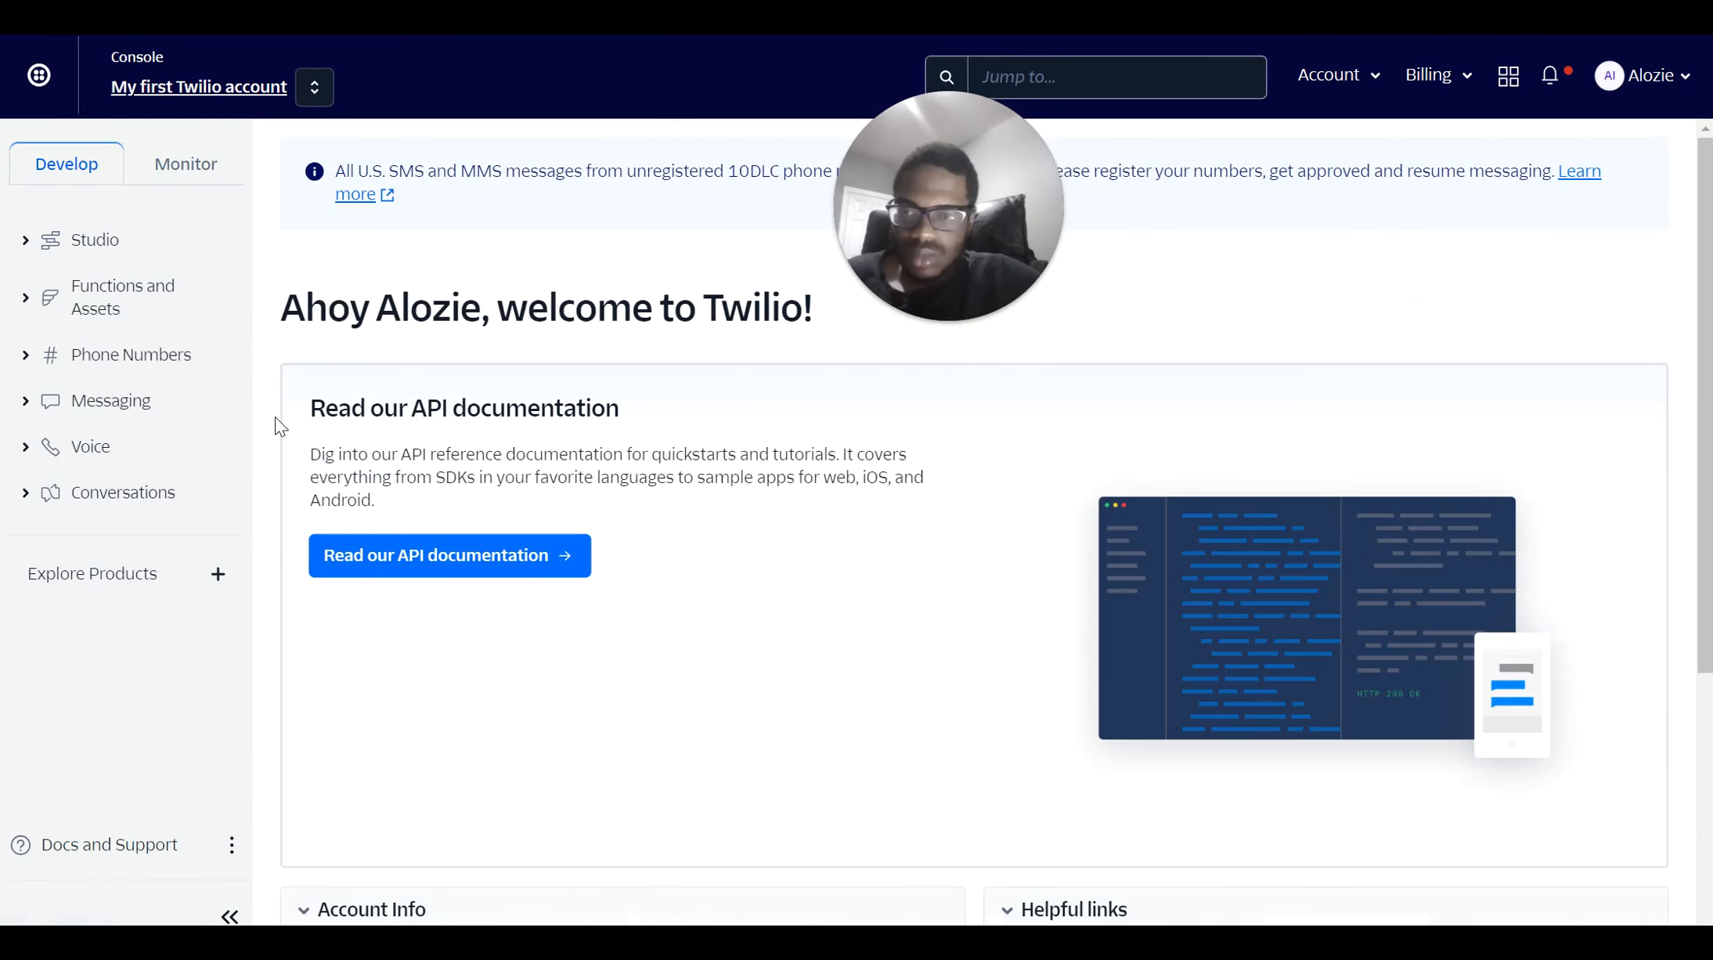
Go to Phone Numbers > Manage > Buy a number in the Twilio sidebar
scroll(660, 359, down, 2)
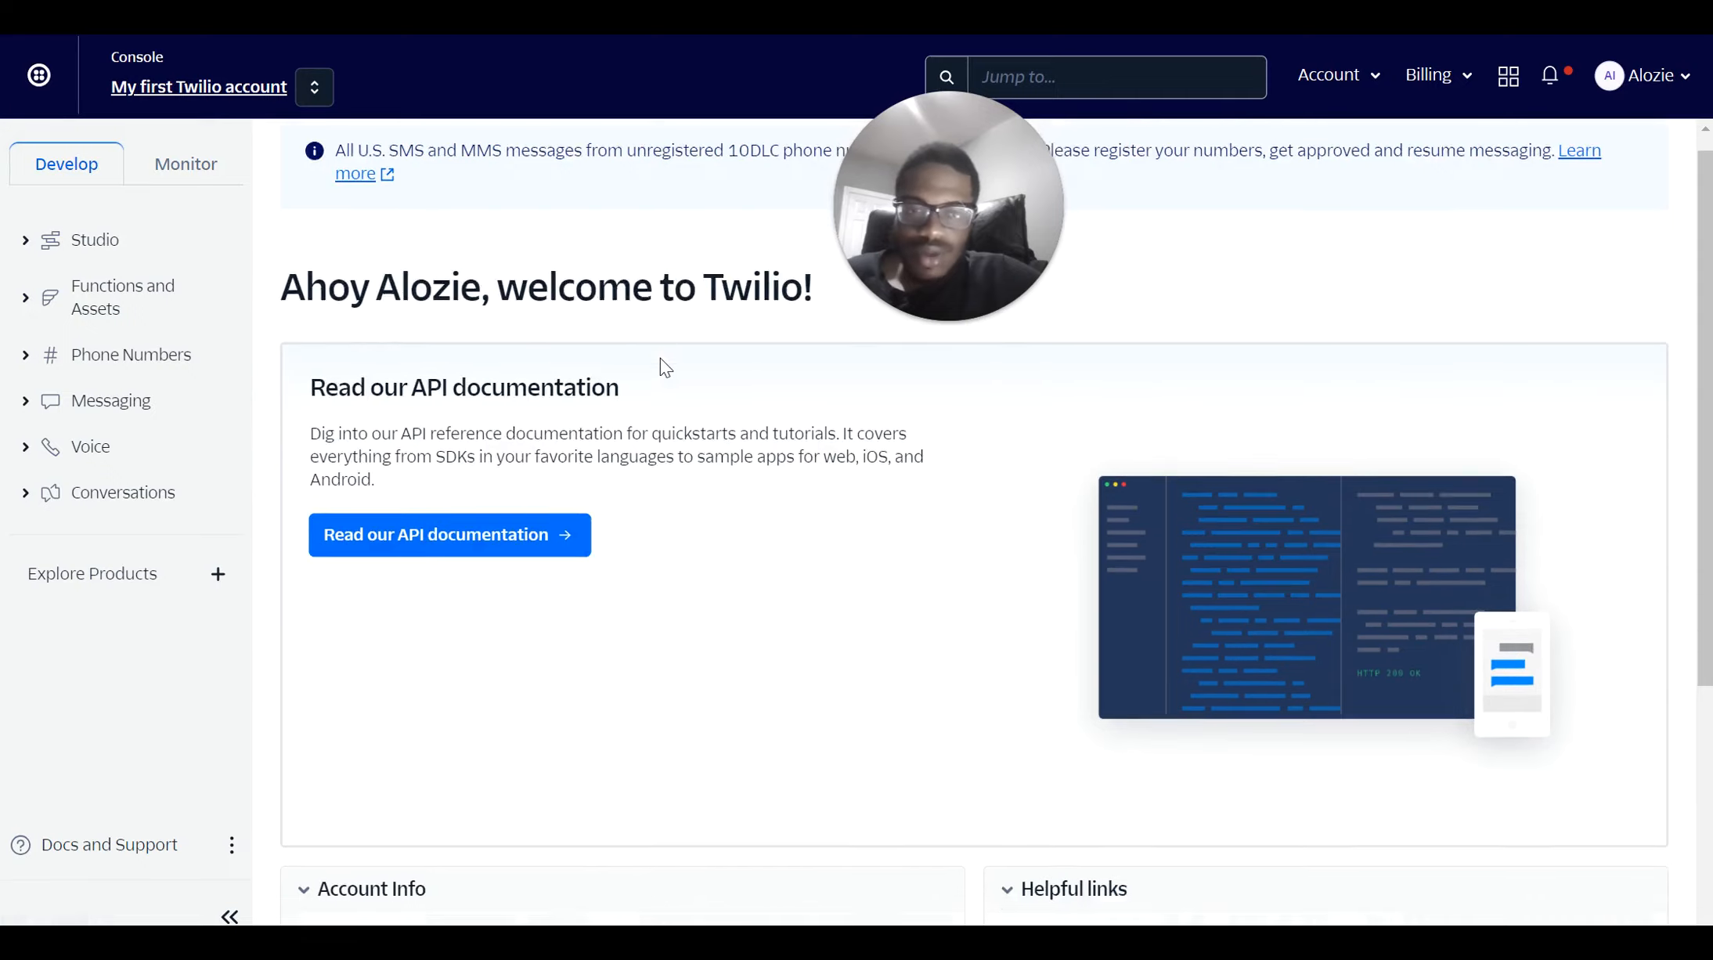
scroll(660, 358, down, 5)
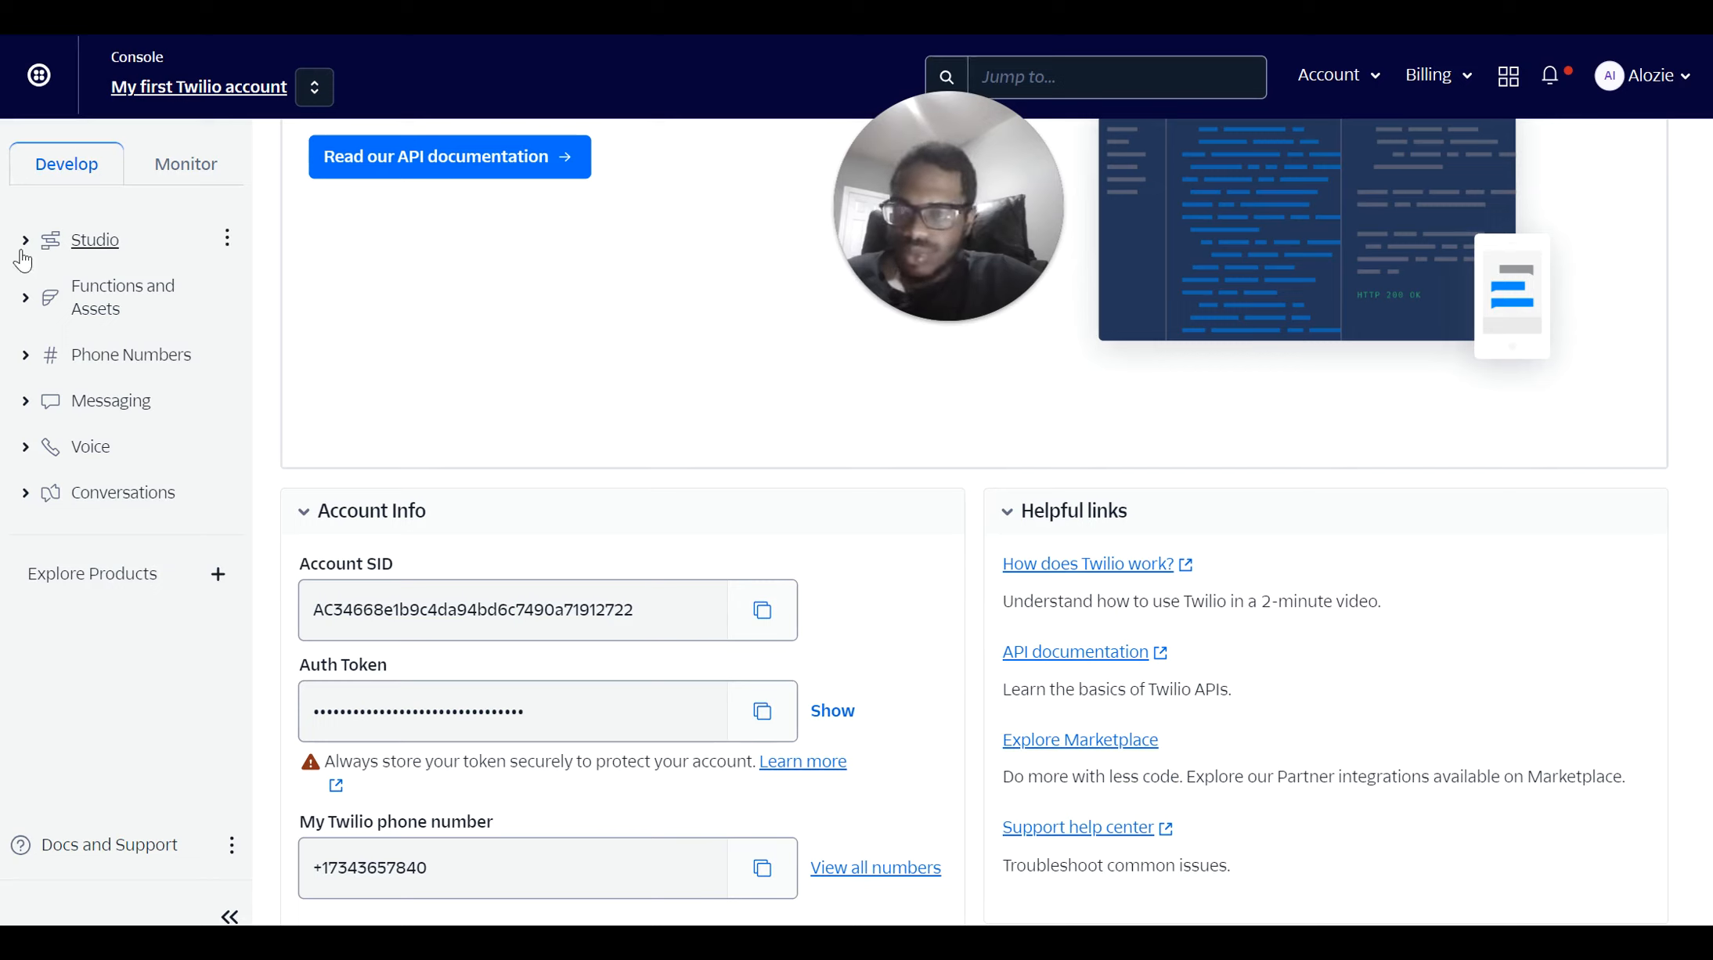
click(43, 356)
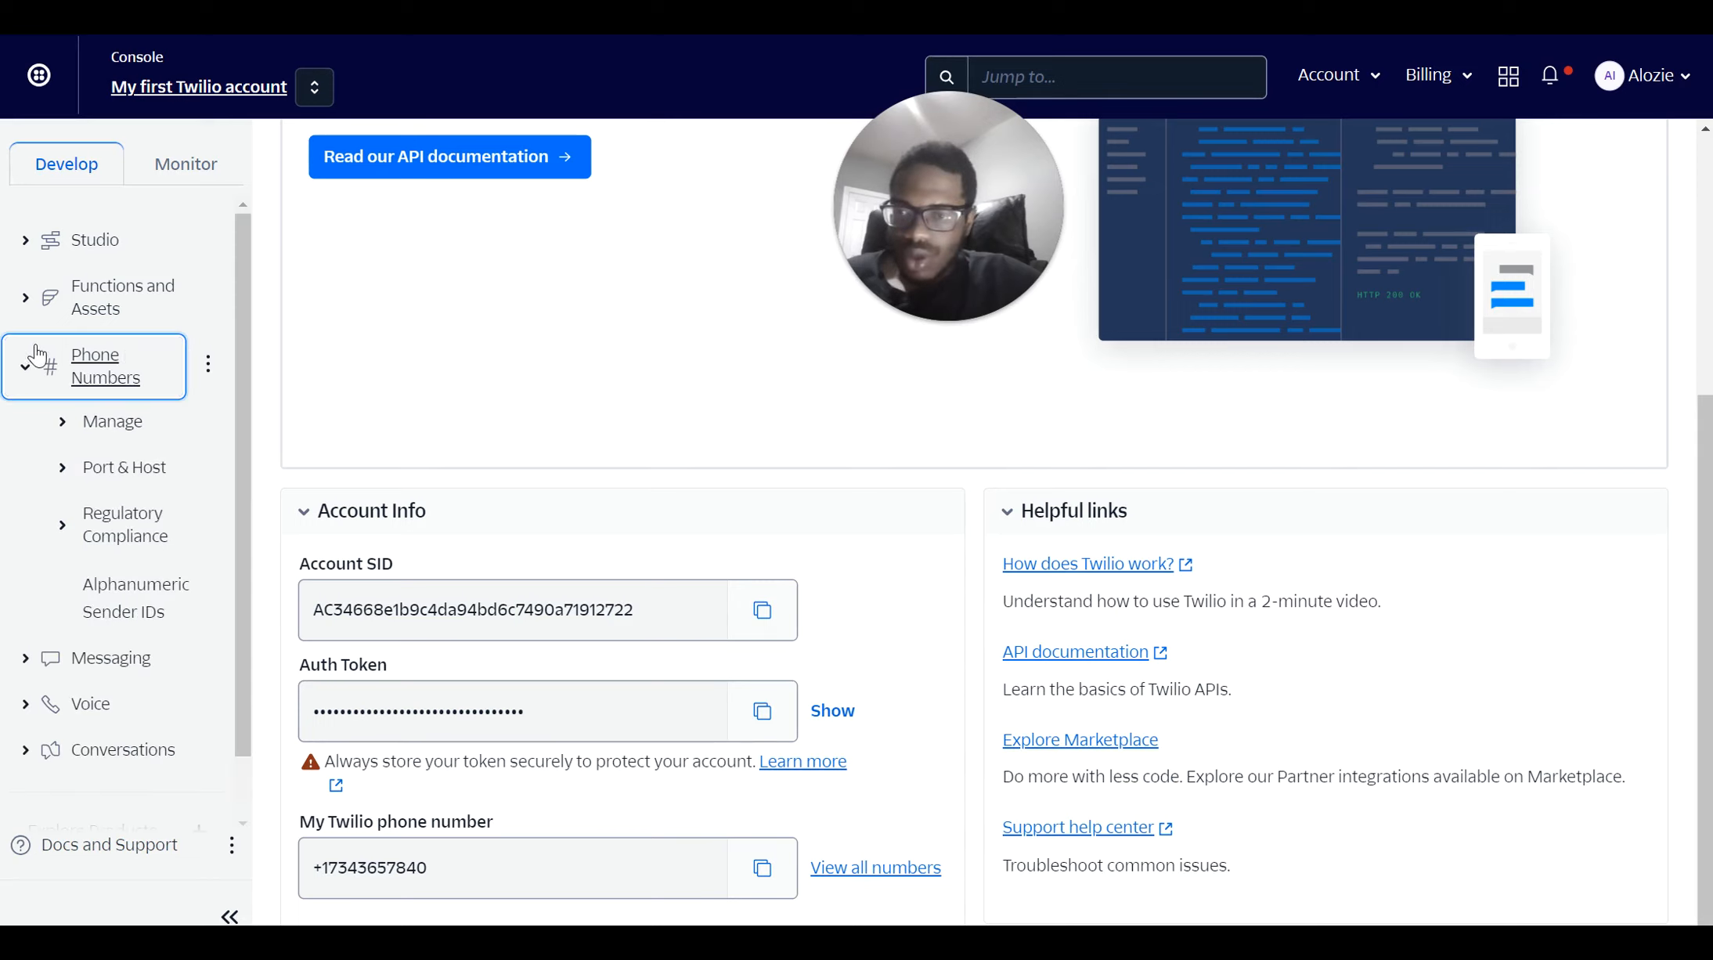
scroll(116, 618, down, 1)
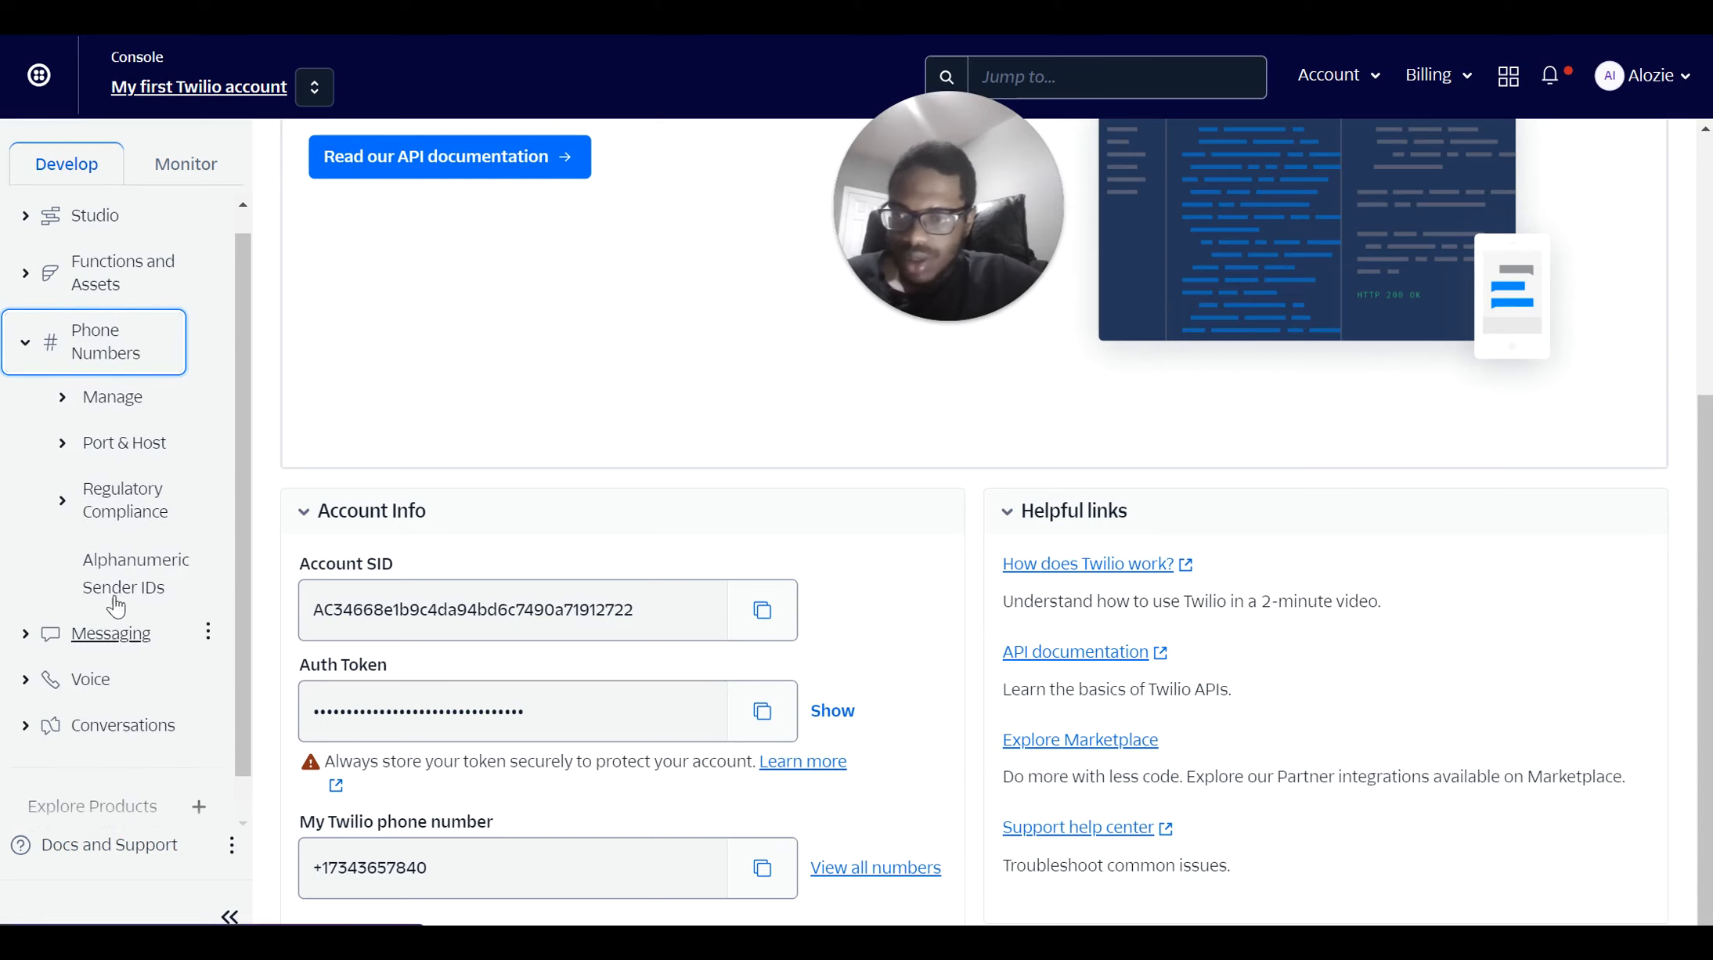
click(87, 396)
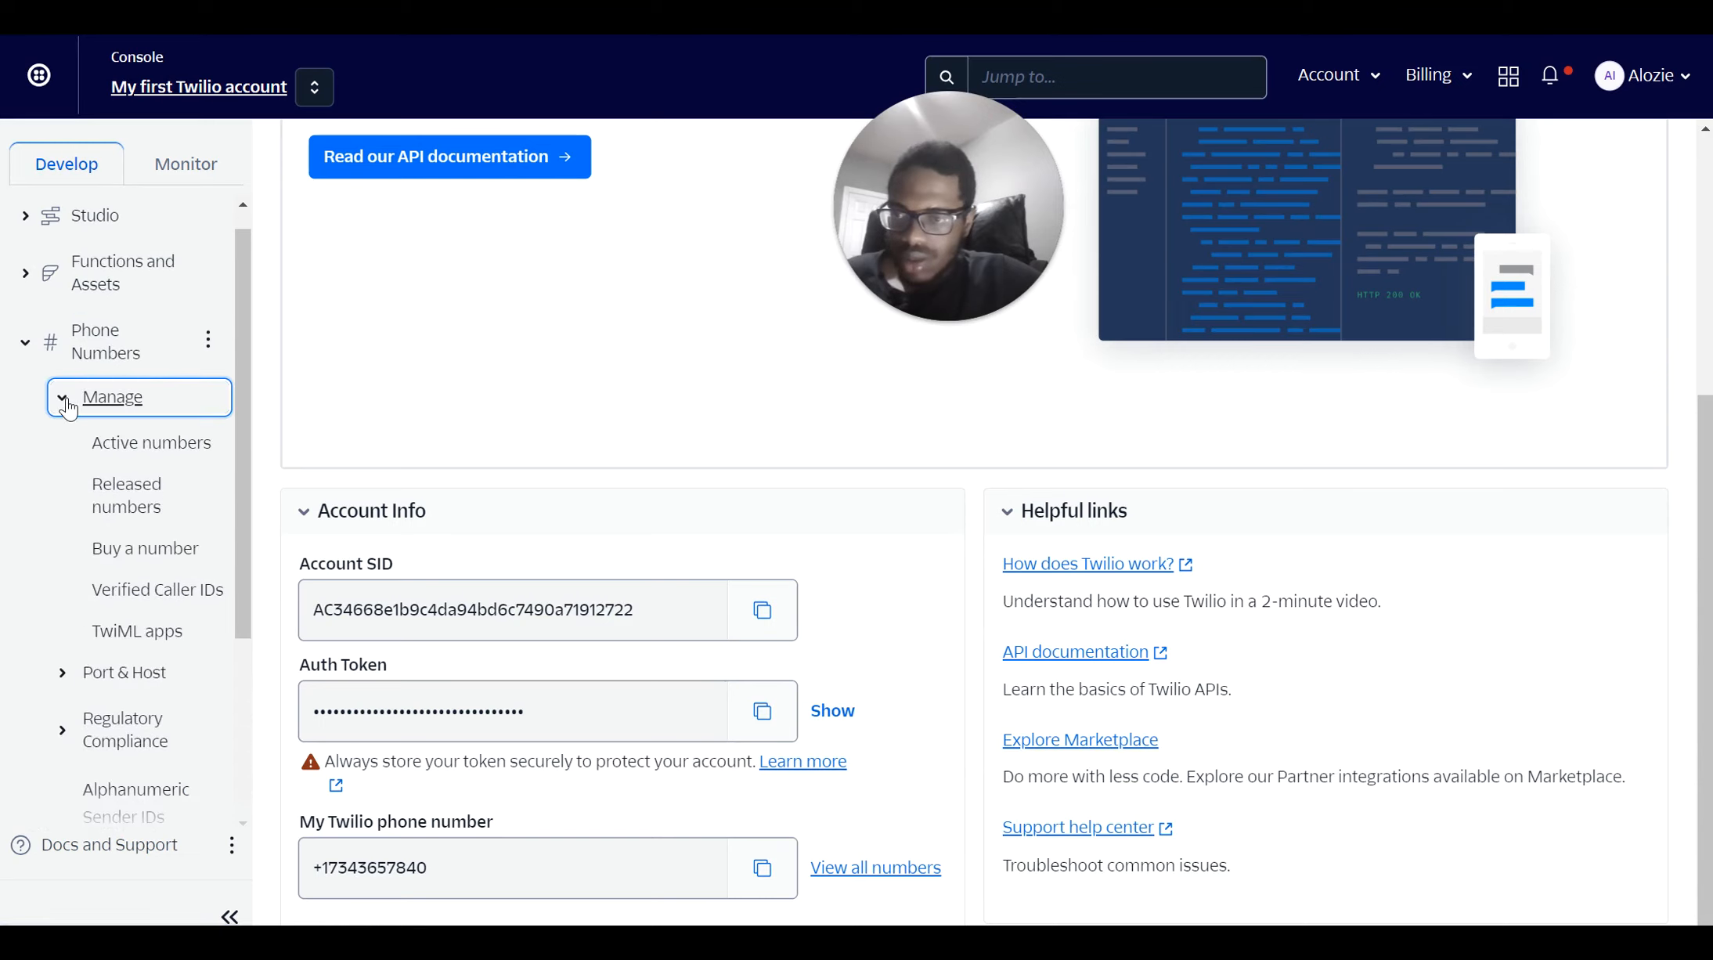
click(120, 551)
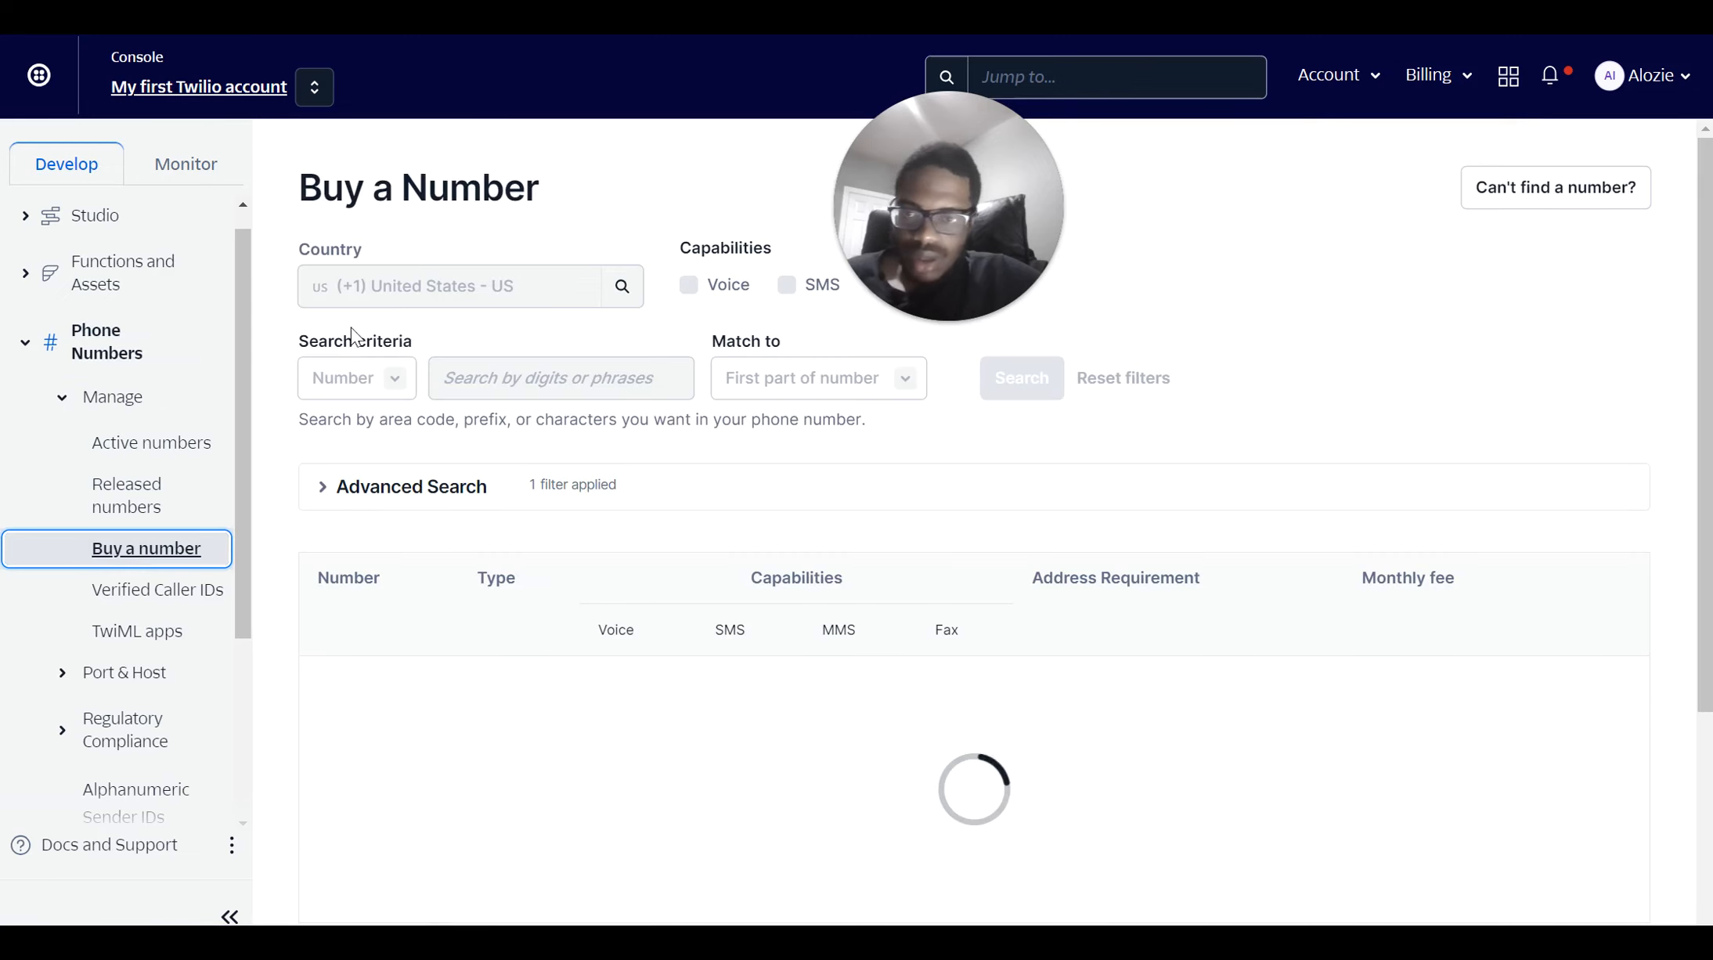
Change the number search country to (+61) Australia - AU
click(369, 276)
double_click(368, 276)
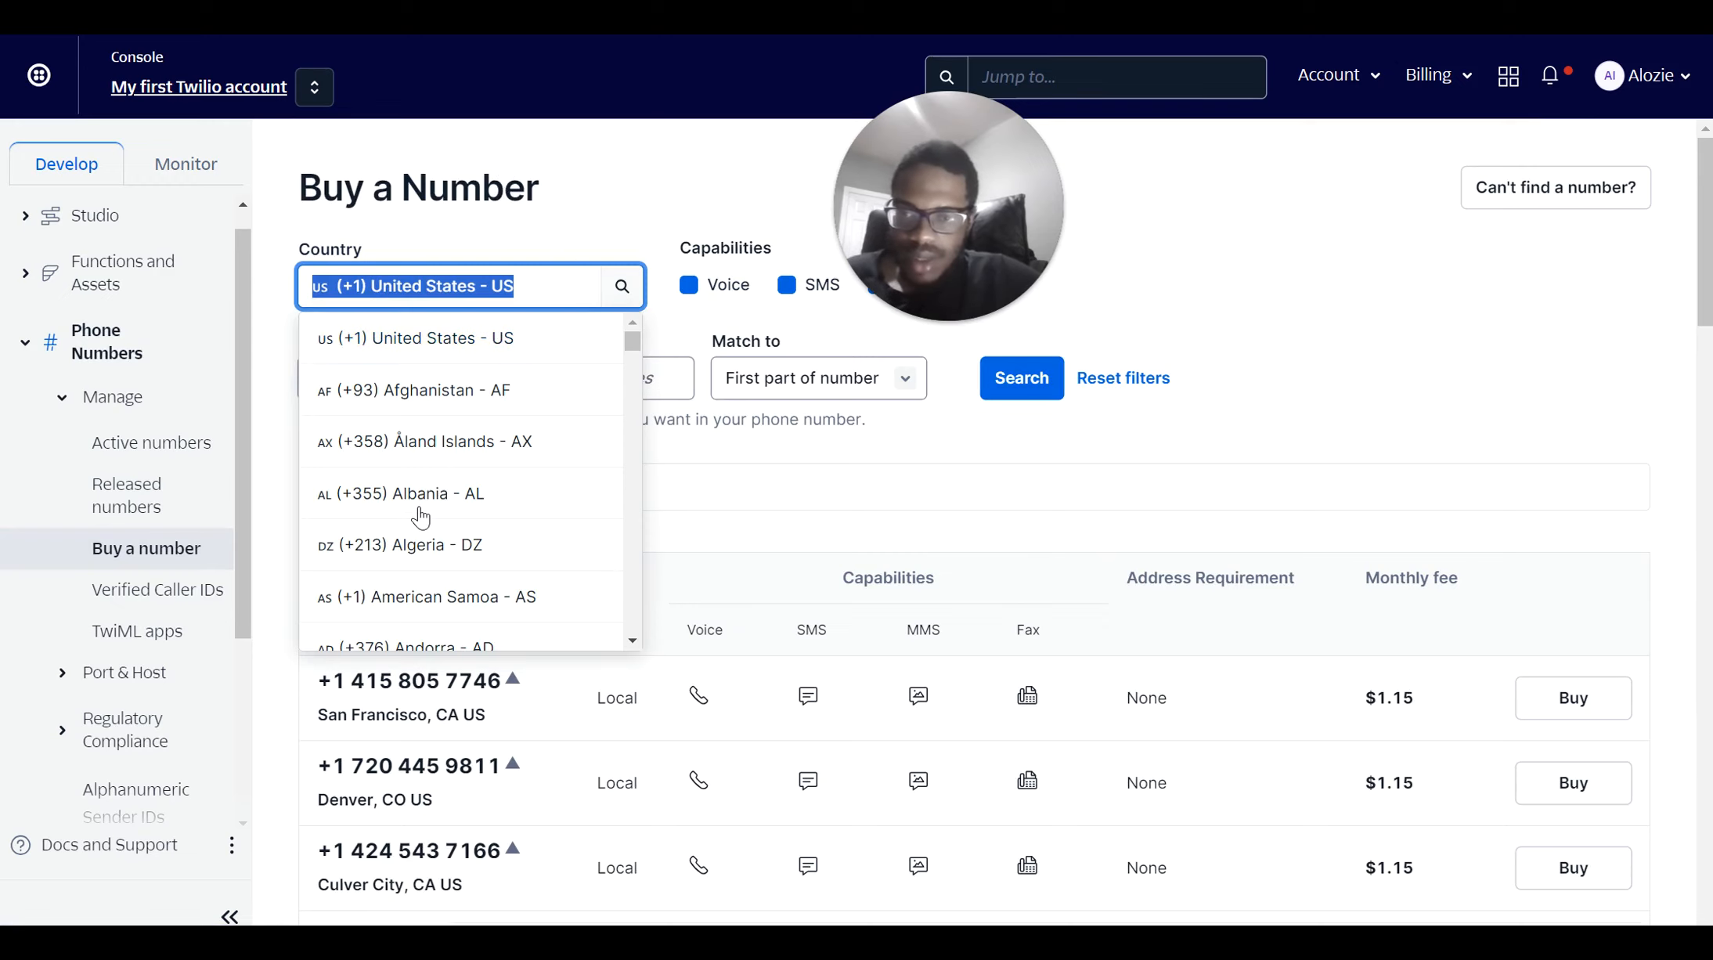
scroll(421, 517, down, 1)
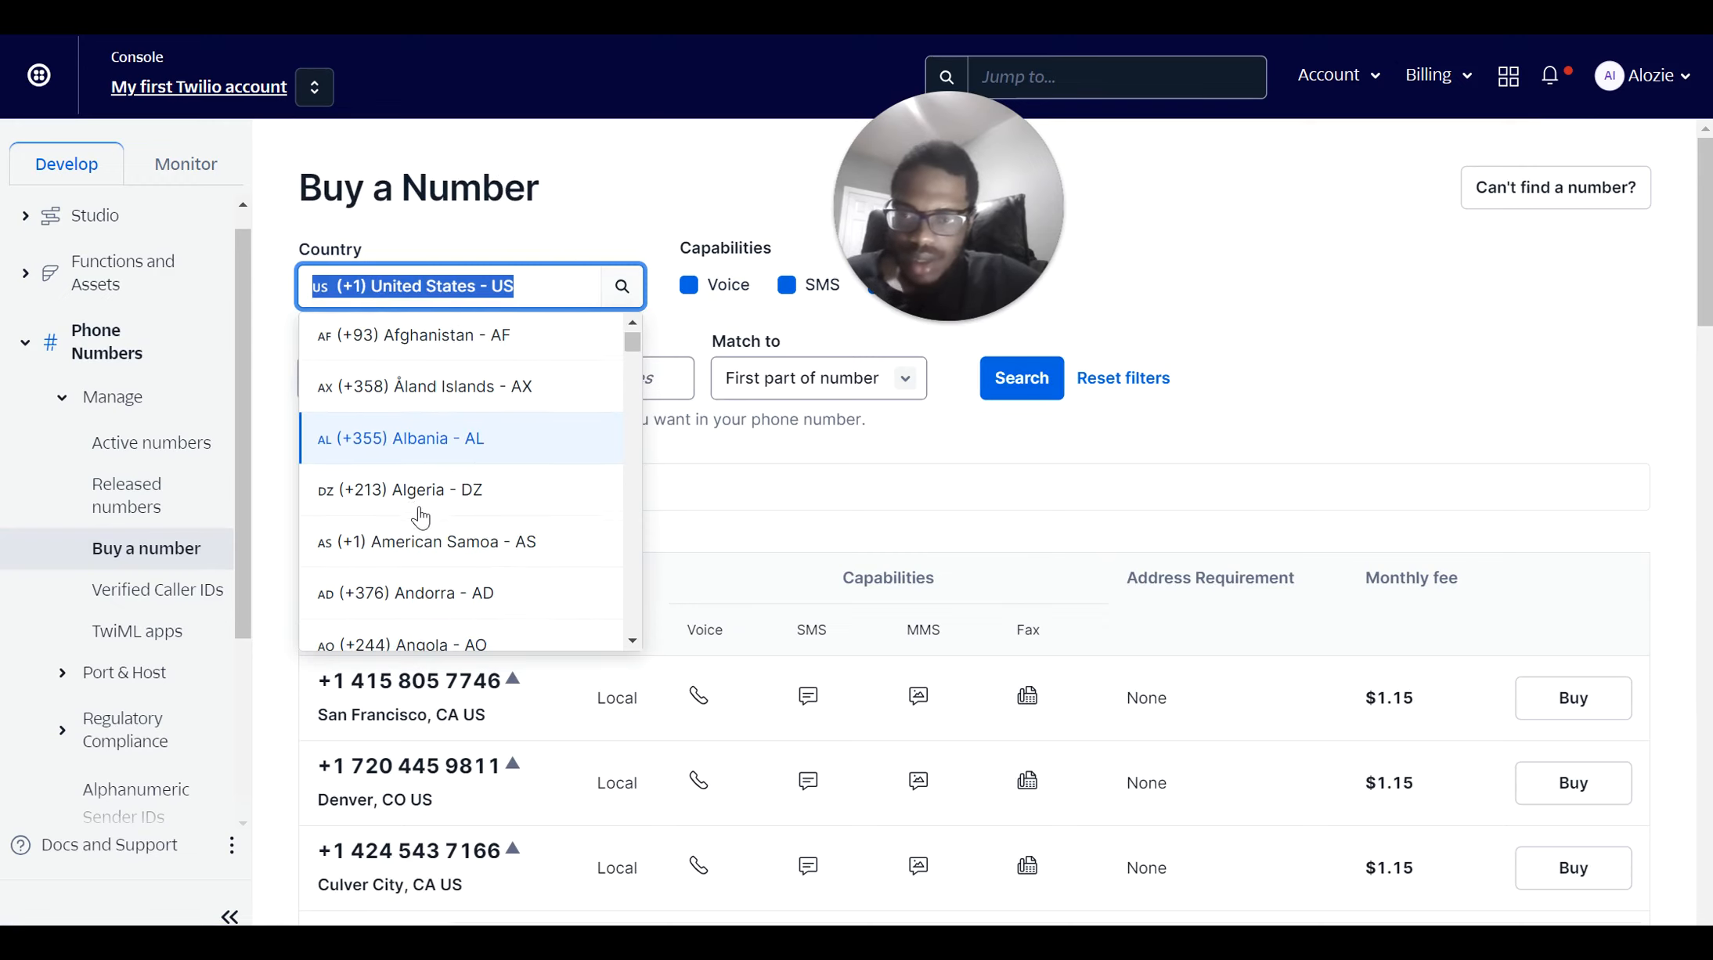
click(395, 448)
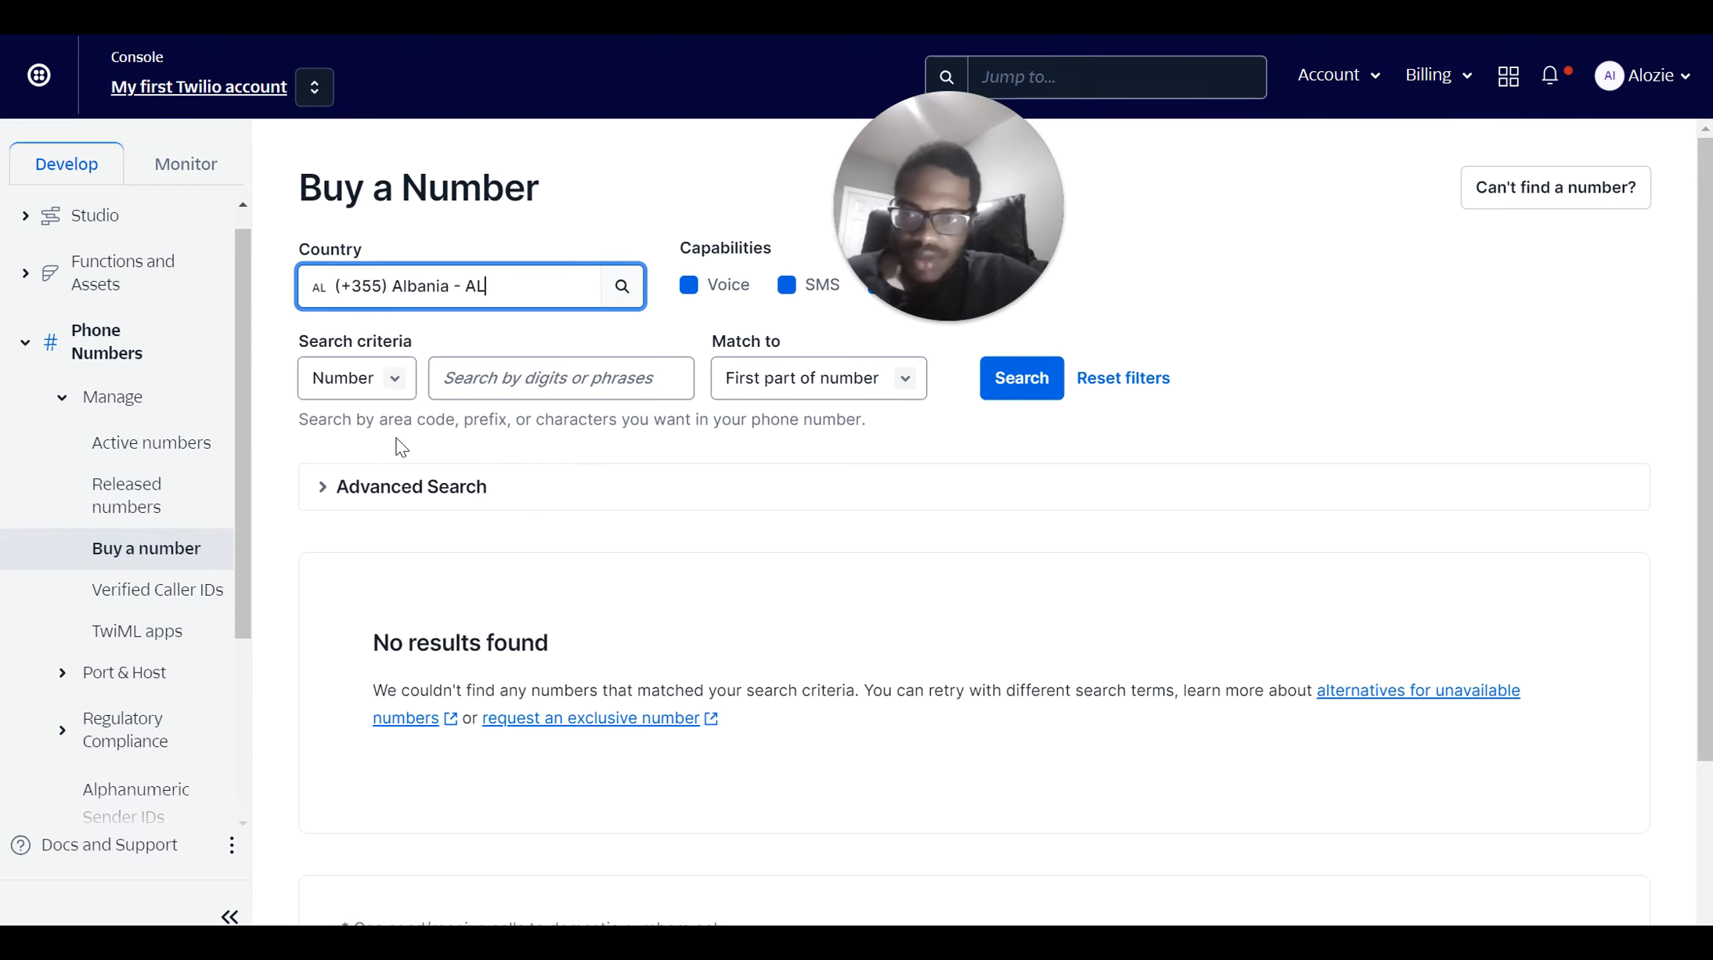
click(397, 292)
scroll(345, 541, down, 3)
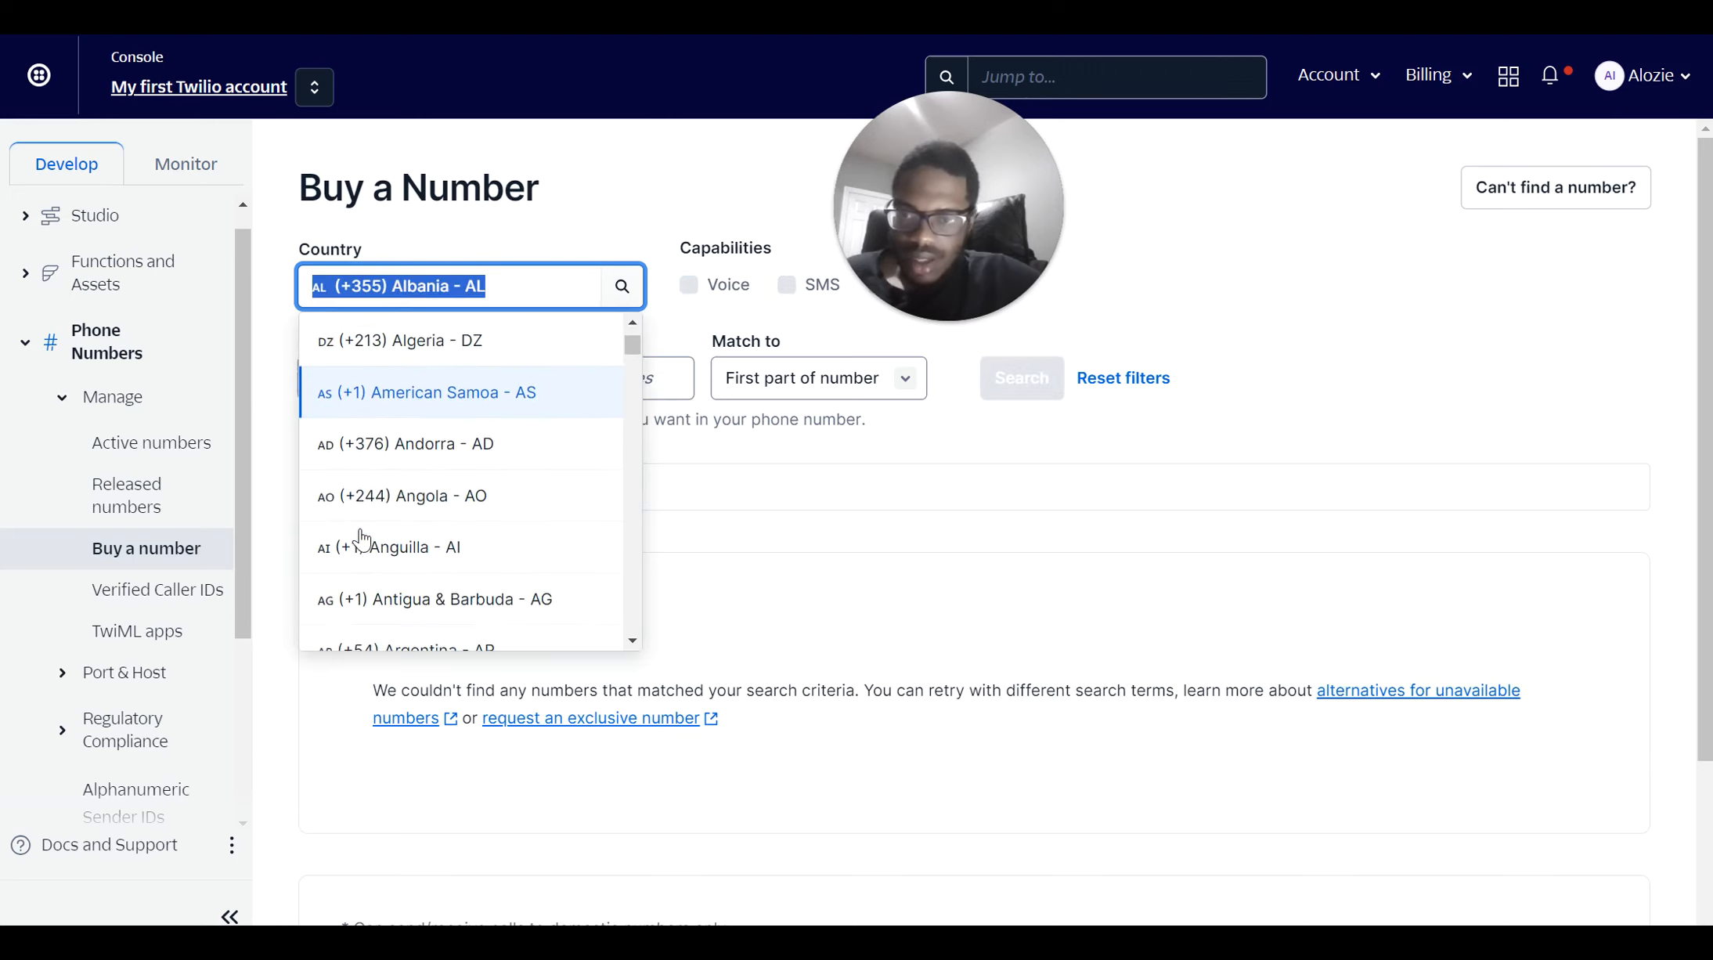
scroll(361, 538, down, 6)
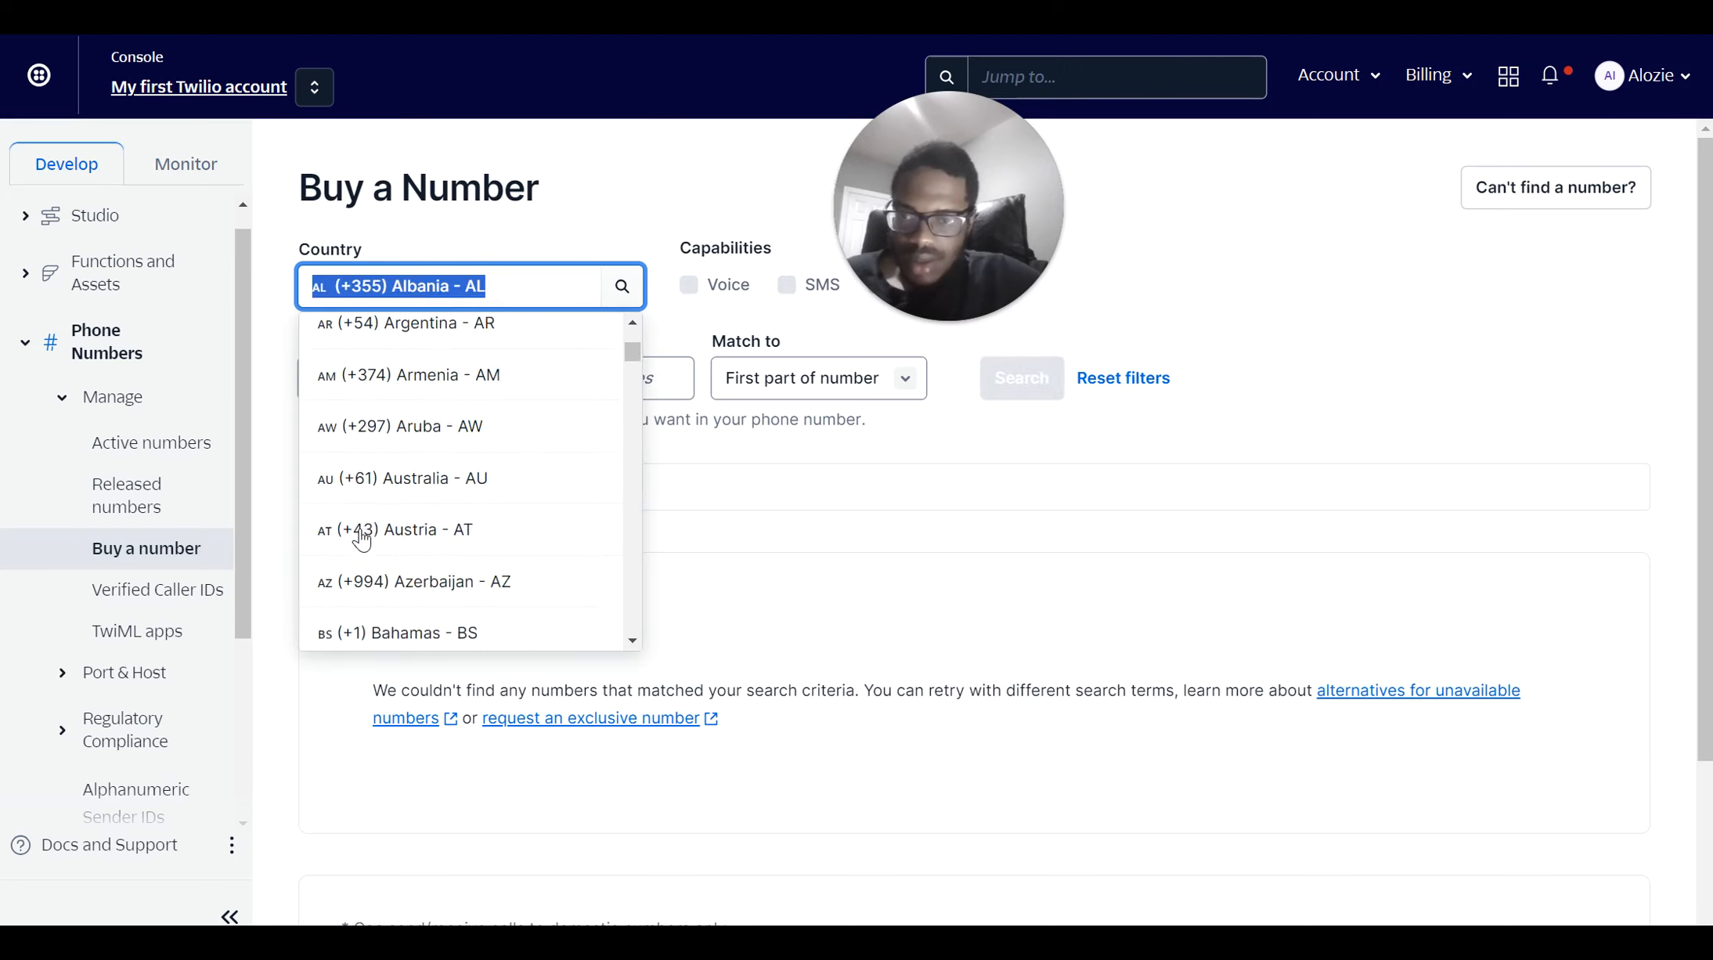
click(362, 615)
click(394, 282)
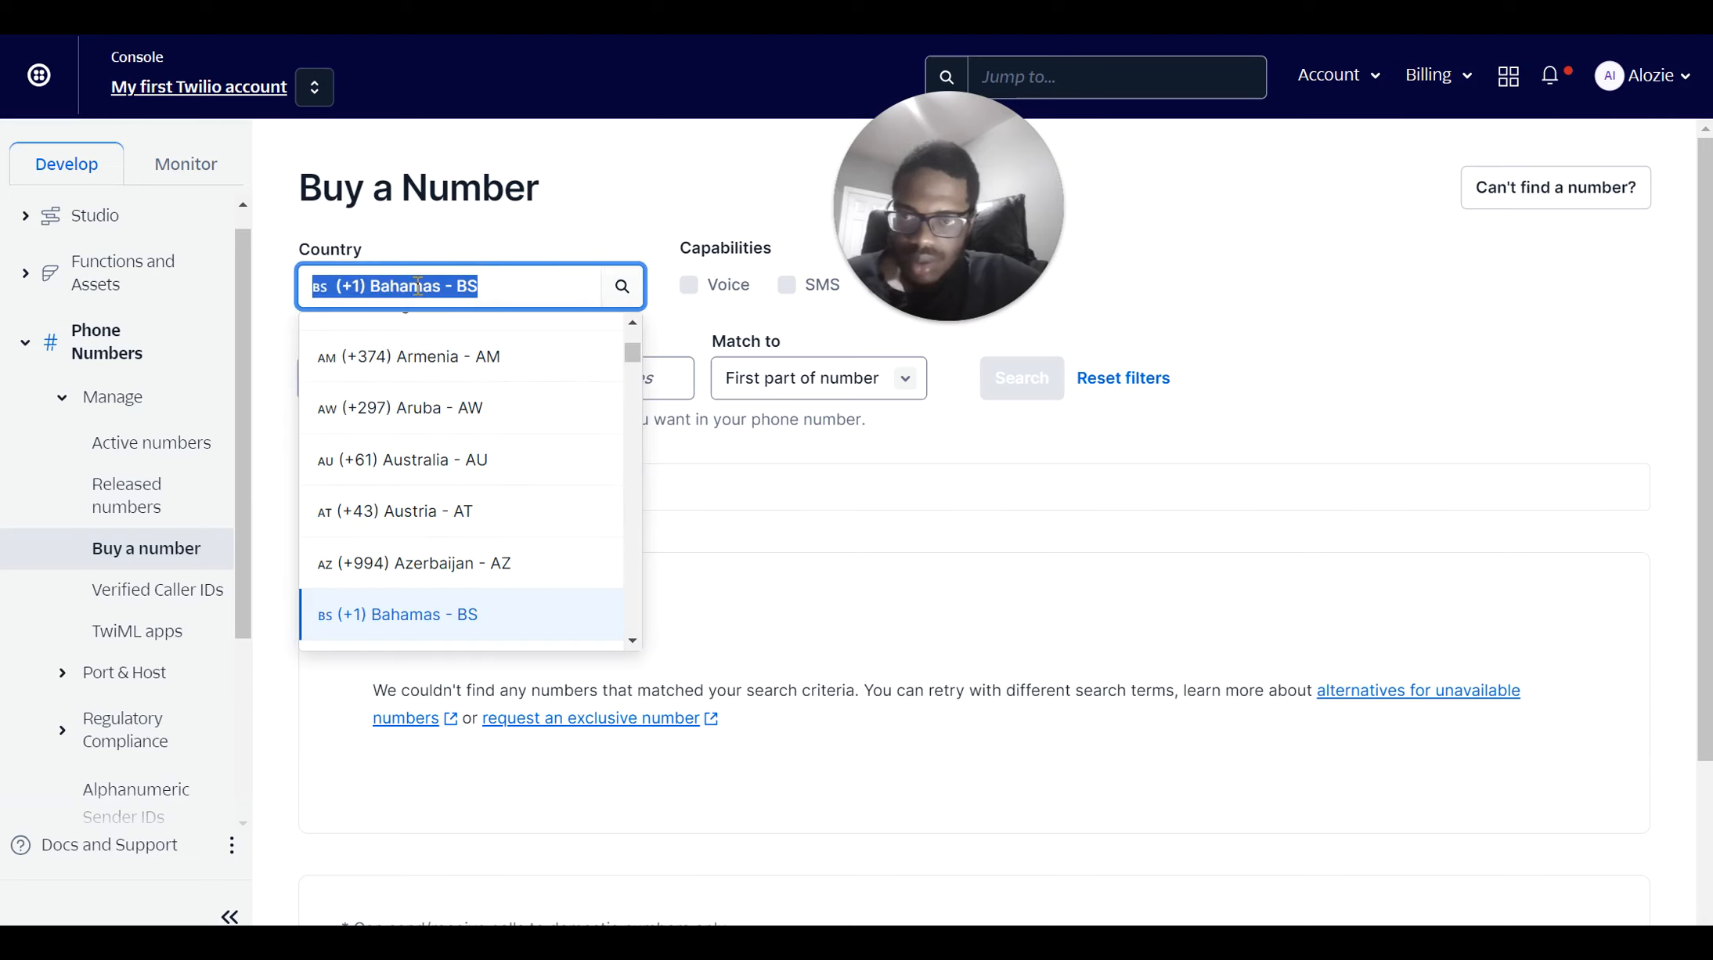
click(386, 471)
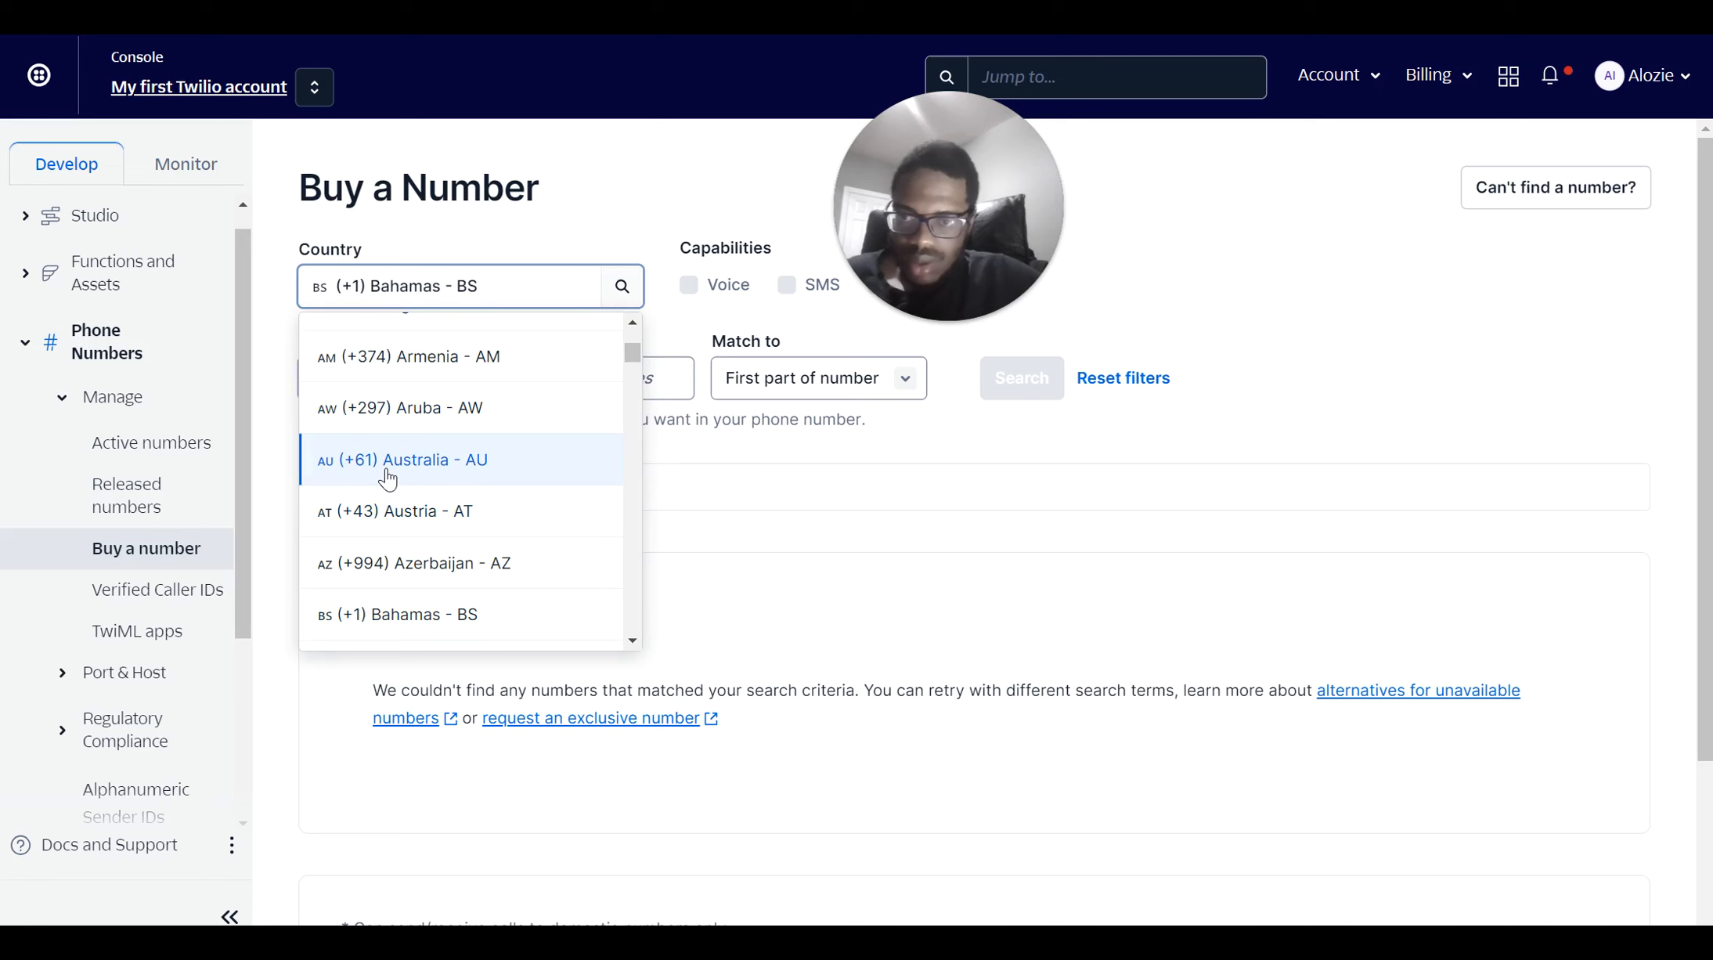
click(387, 464)
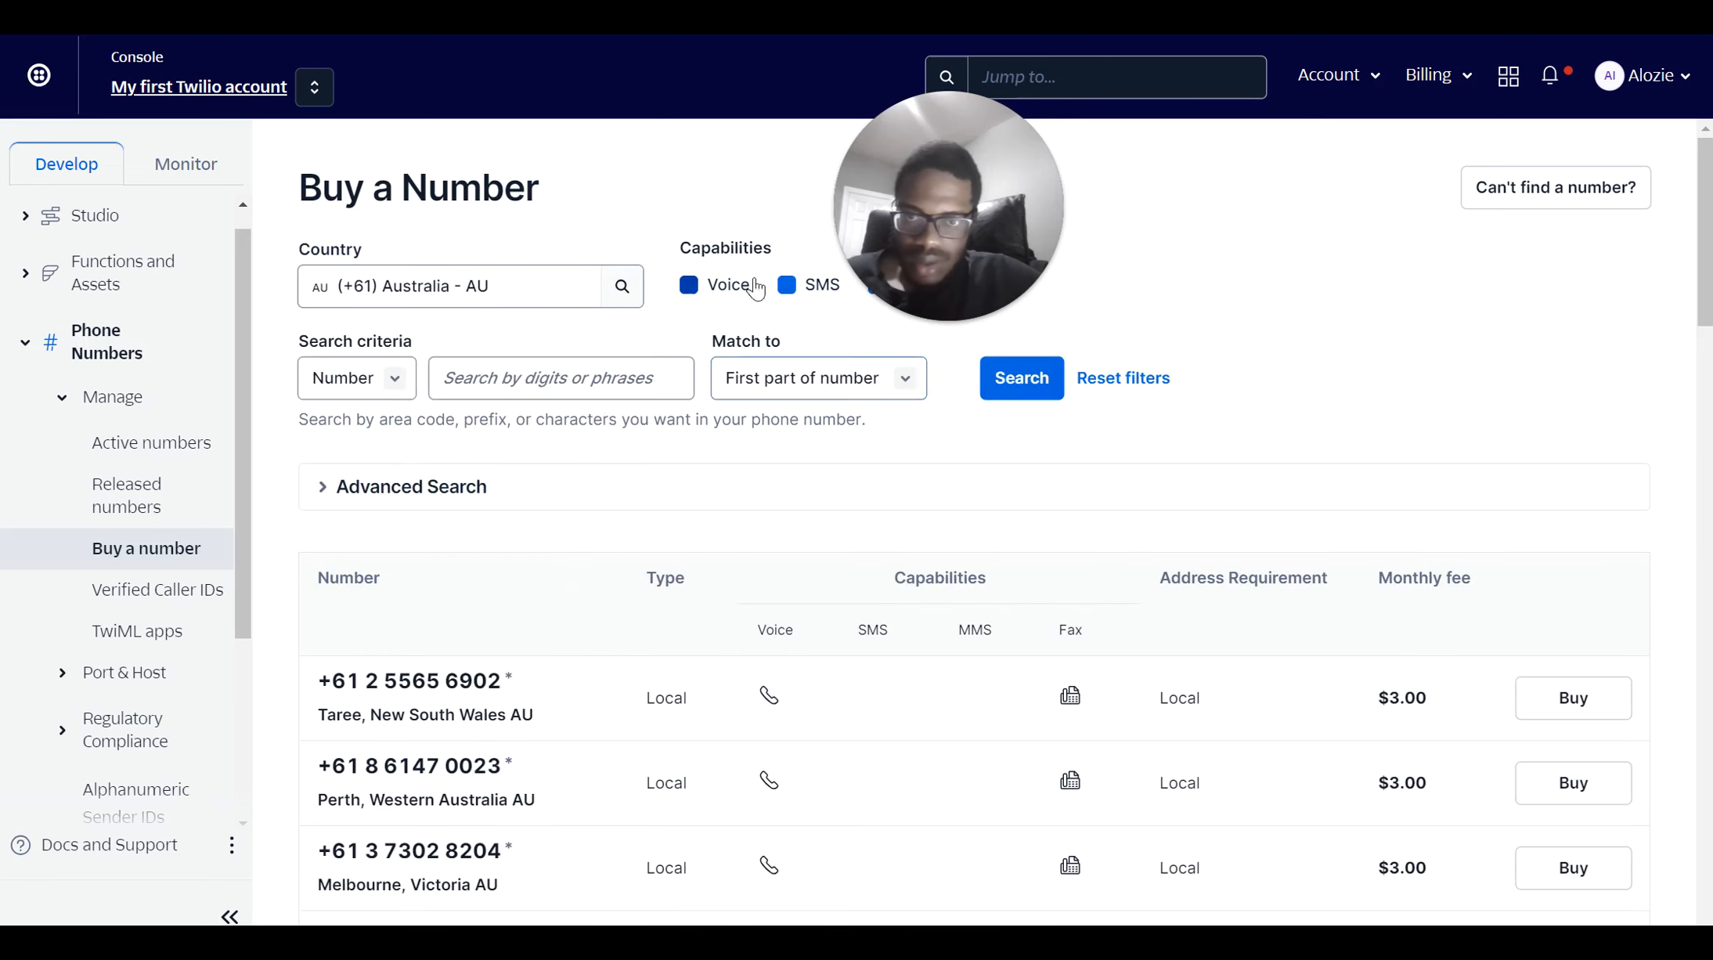
Uncheck SMS, MMS and Fax so only Voice remains, and run the search
click(786, 284)
drag(912, 150, 1365, 149)
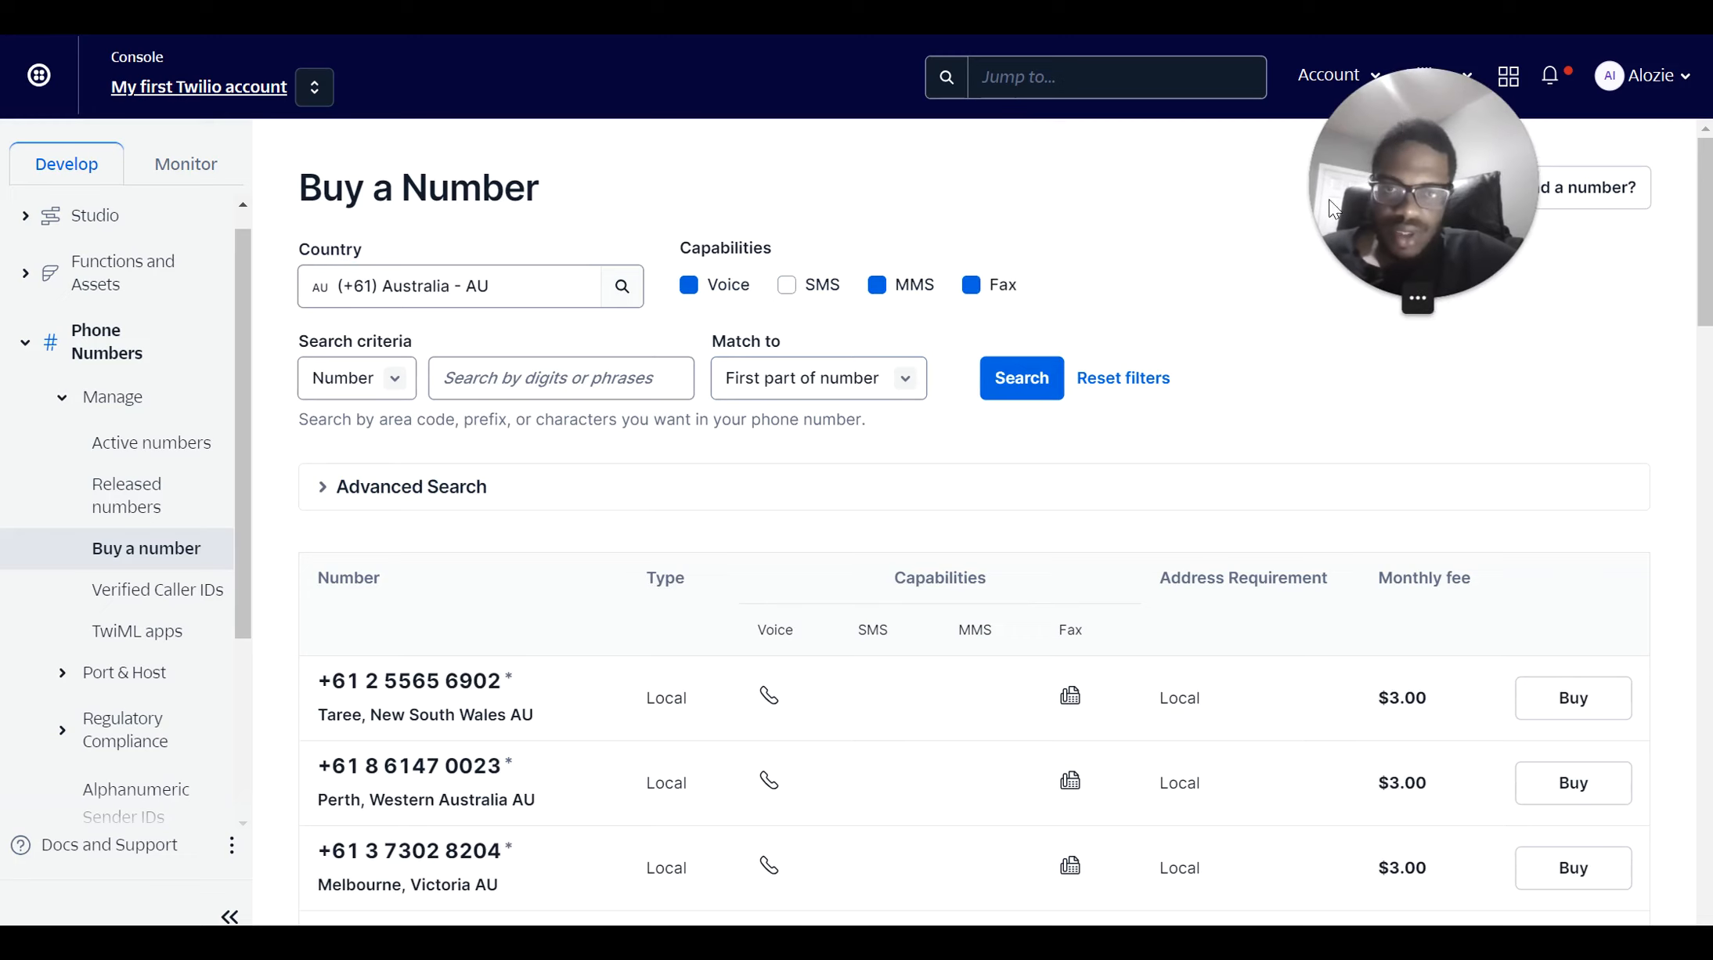
click(900, 288)
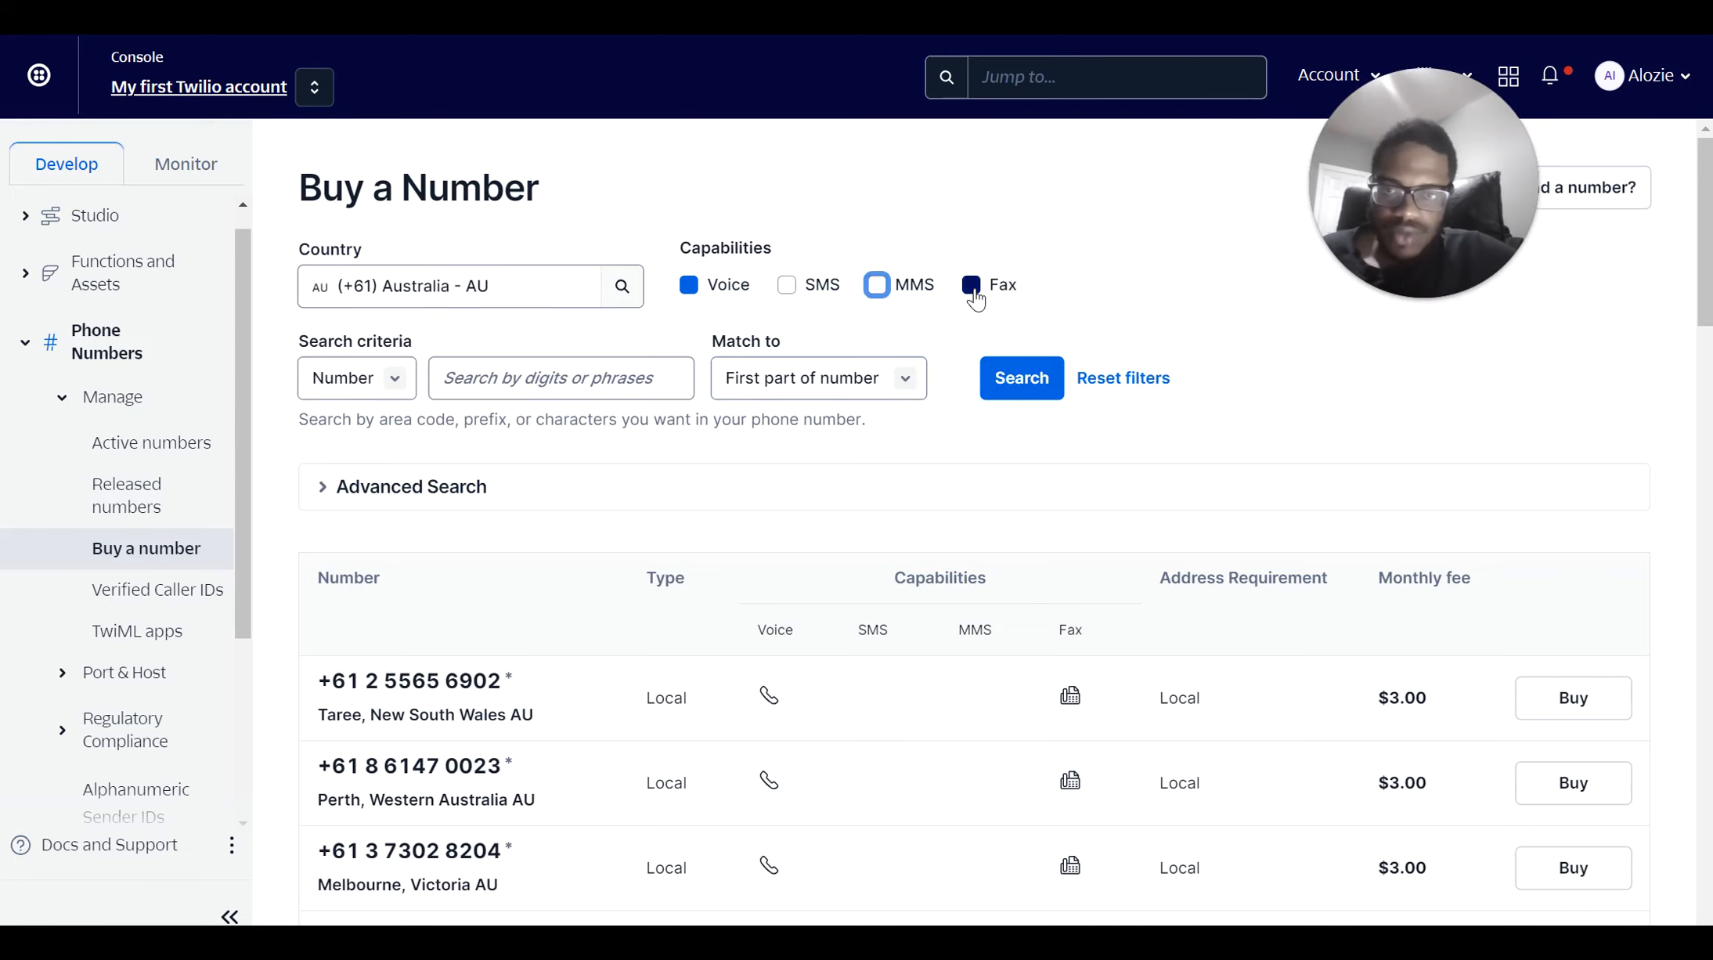
click(972, 289)
scroll(930, 353, down, 1)
click(1020, 312)
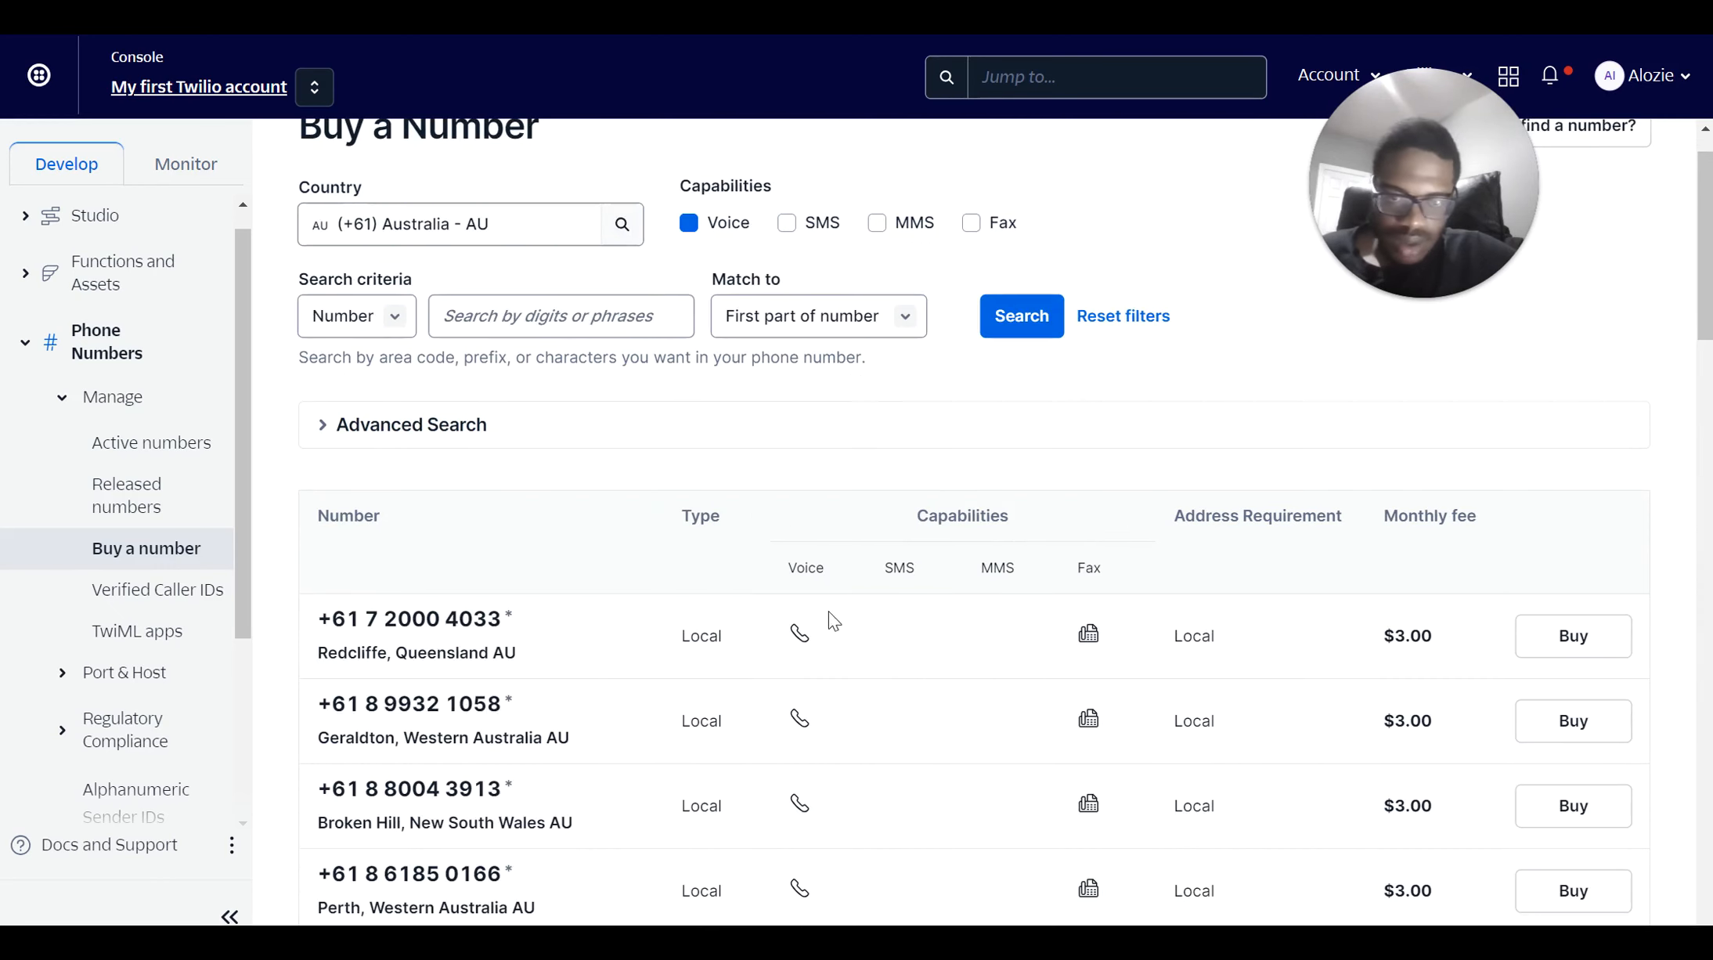
click(1528, 647)
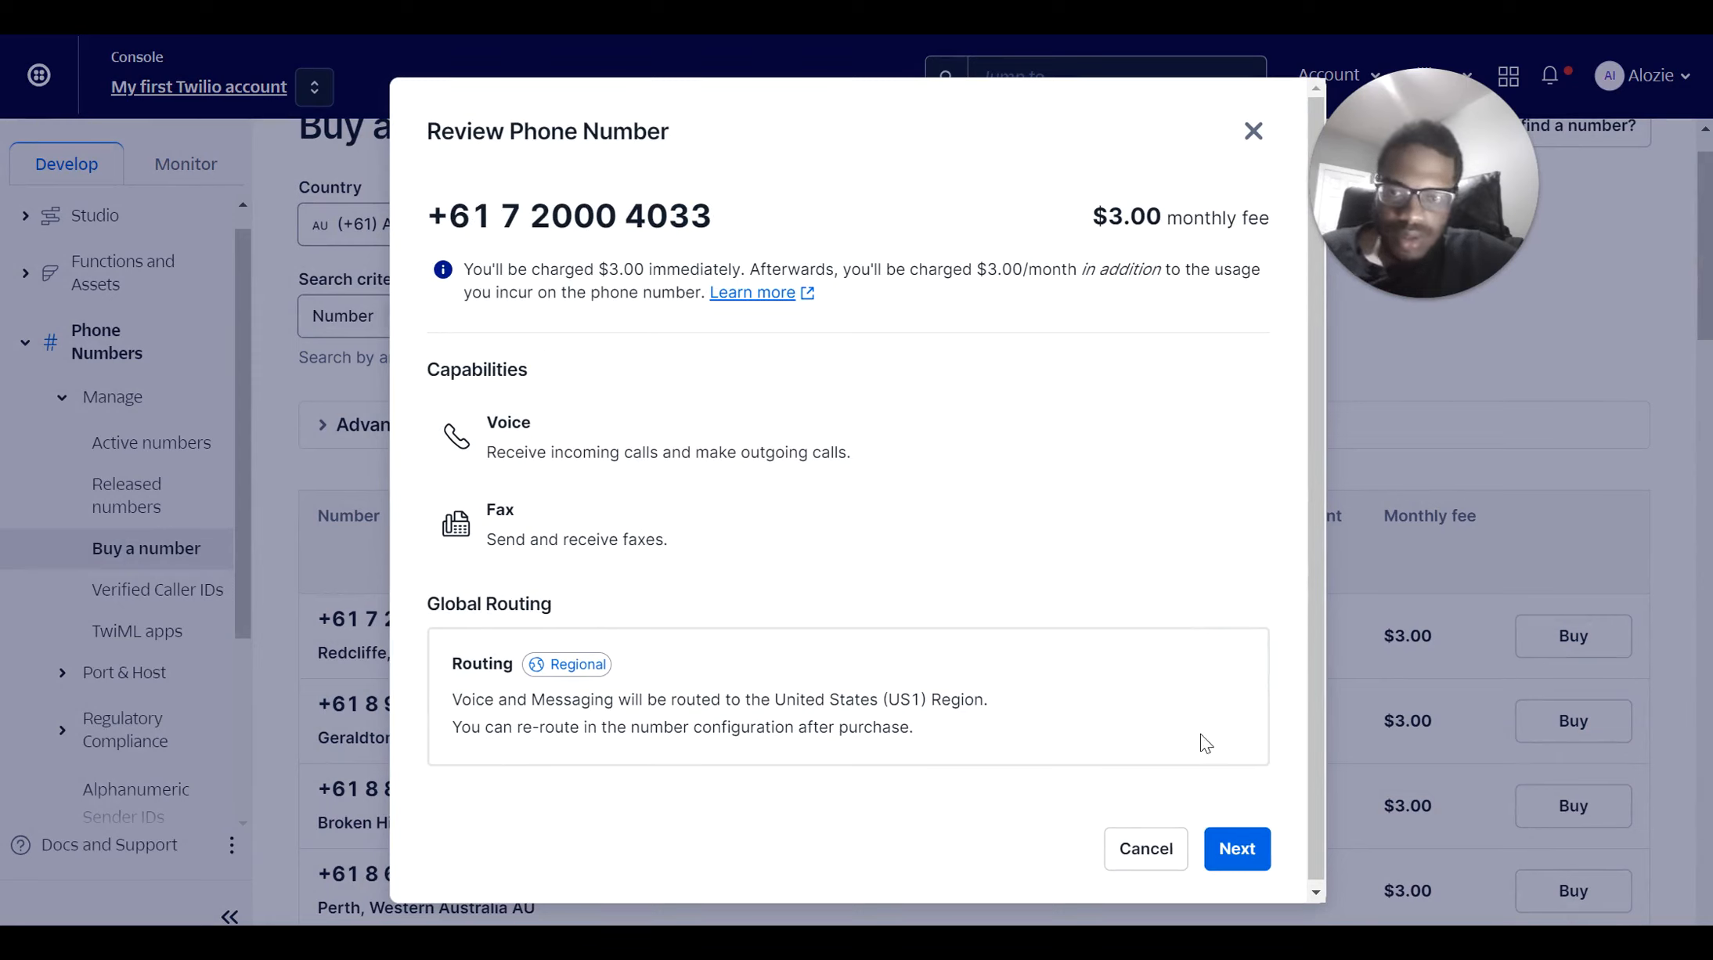
click(1245, 848)
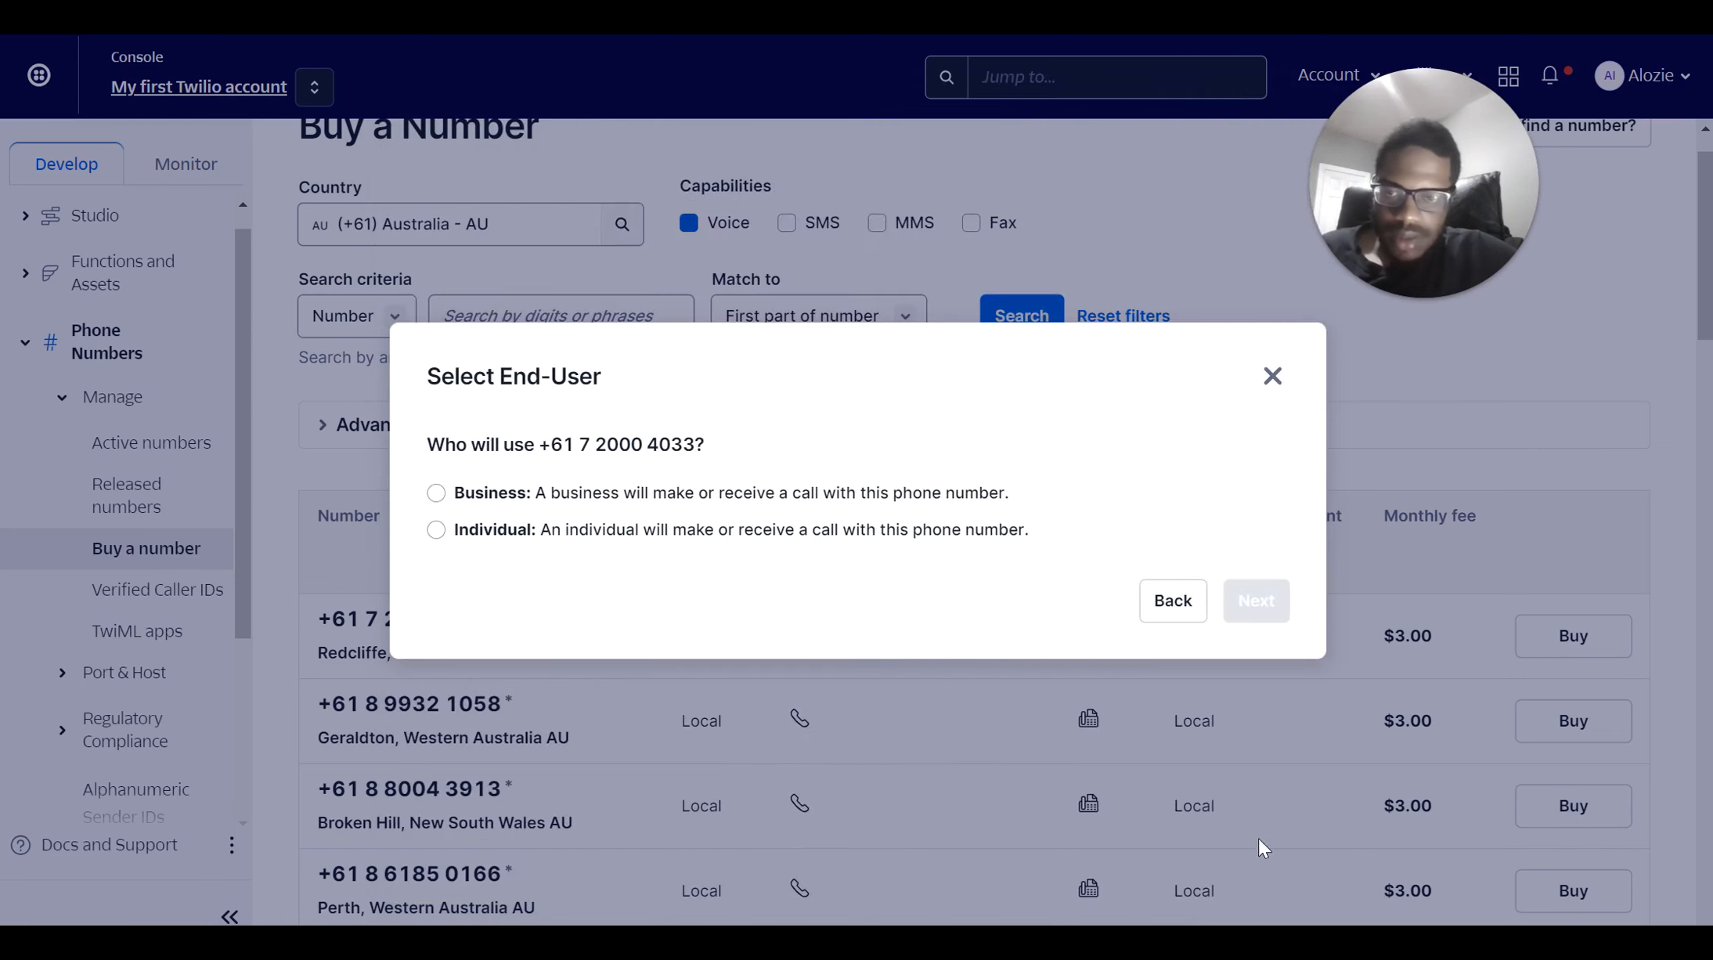
click(638, 537)
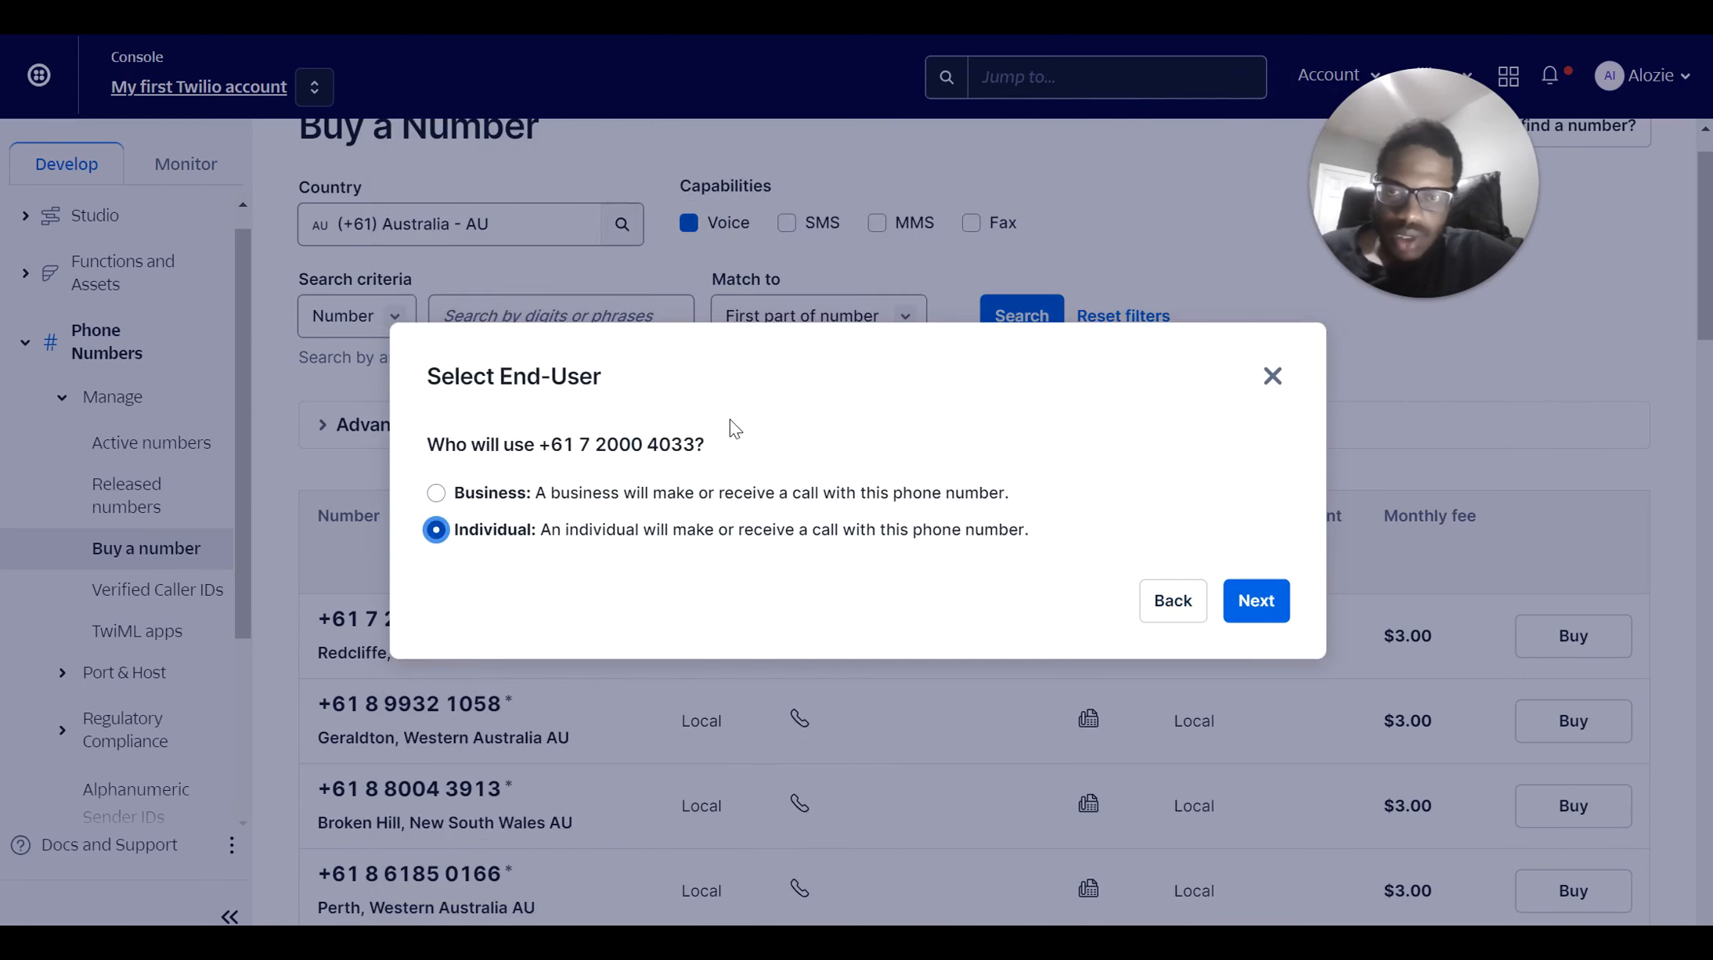
click(1273, 600)
click(1020, 474)
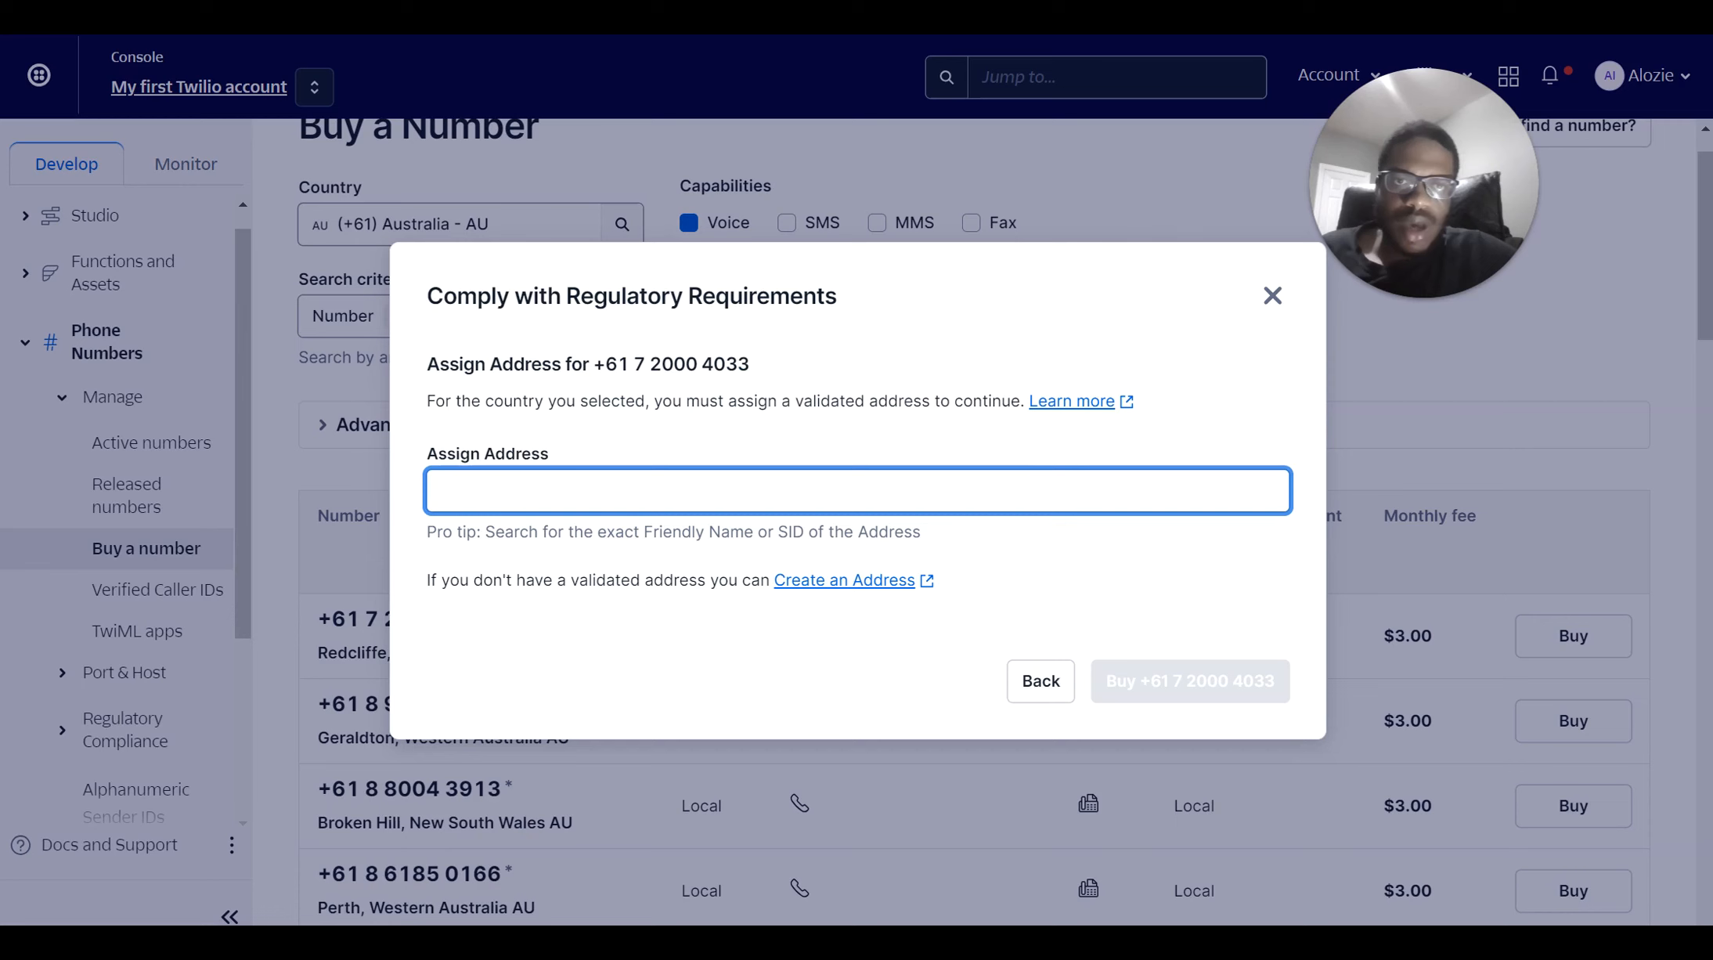
click(1253, 30)
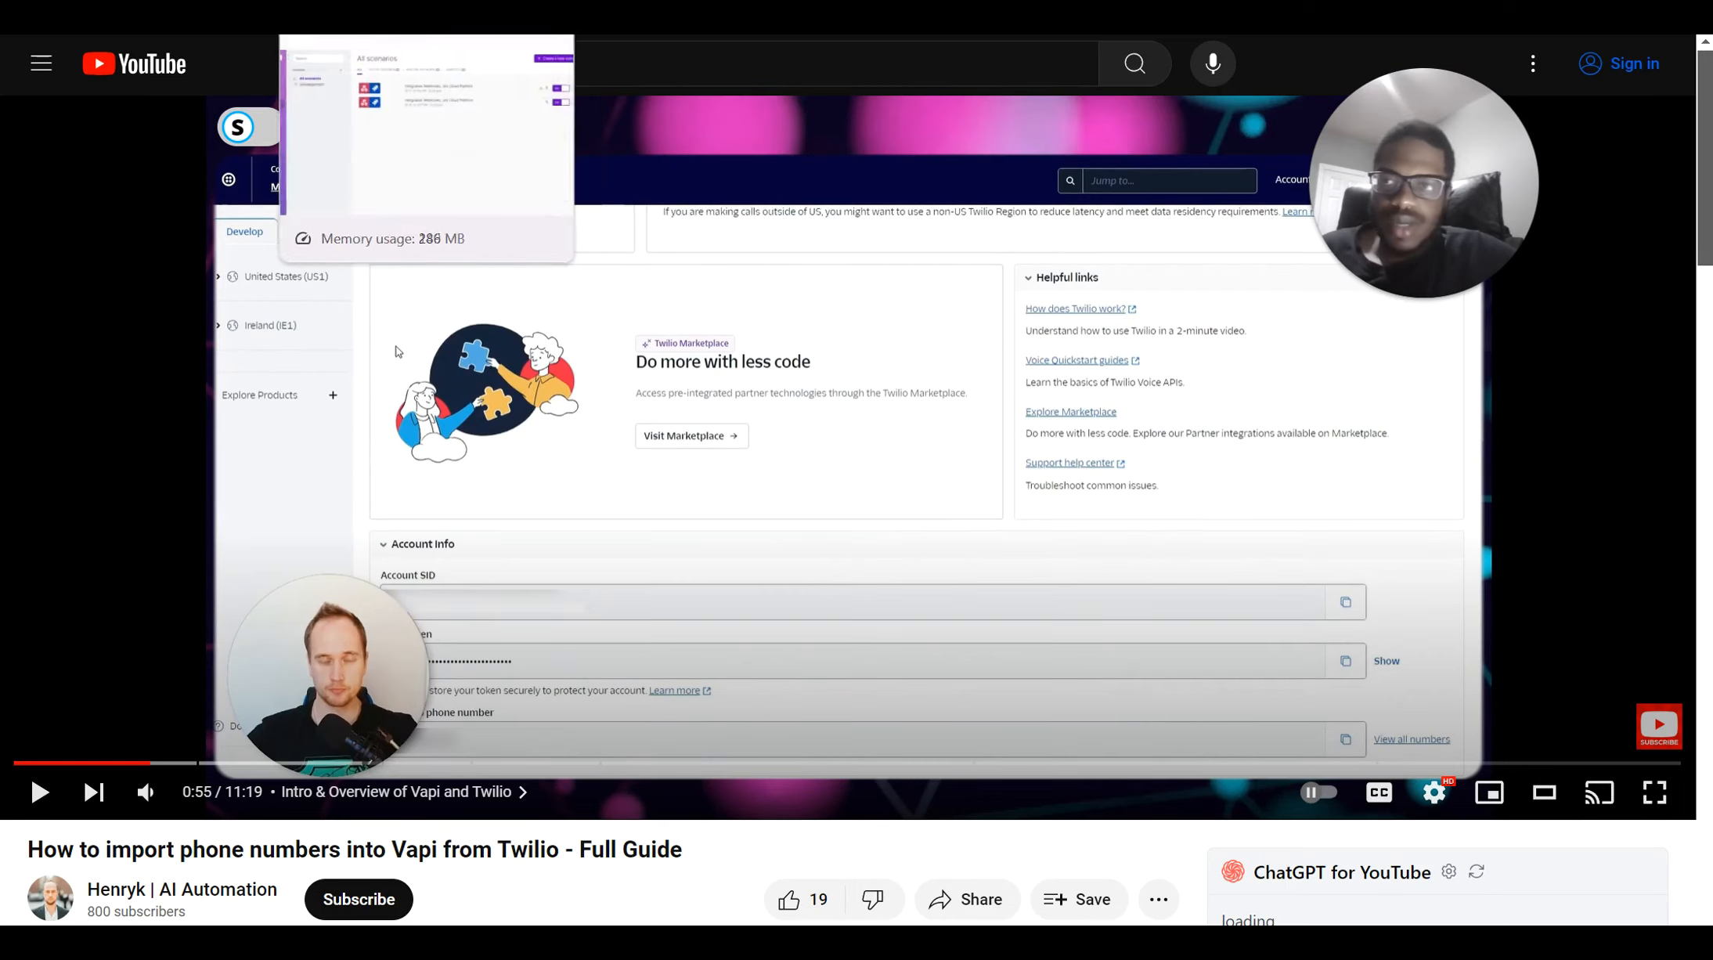
click(196, 9)
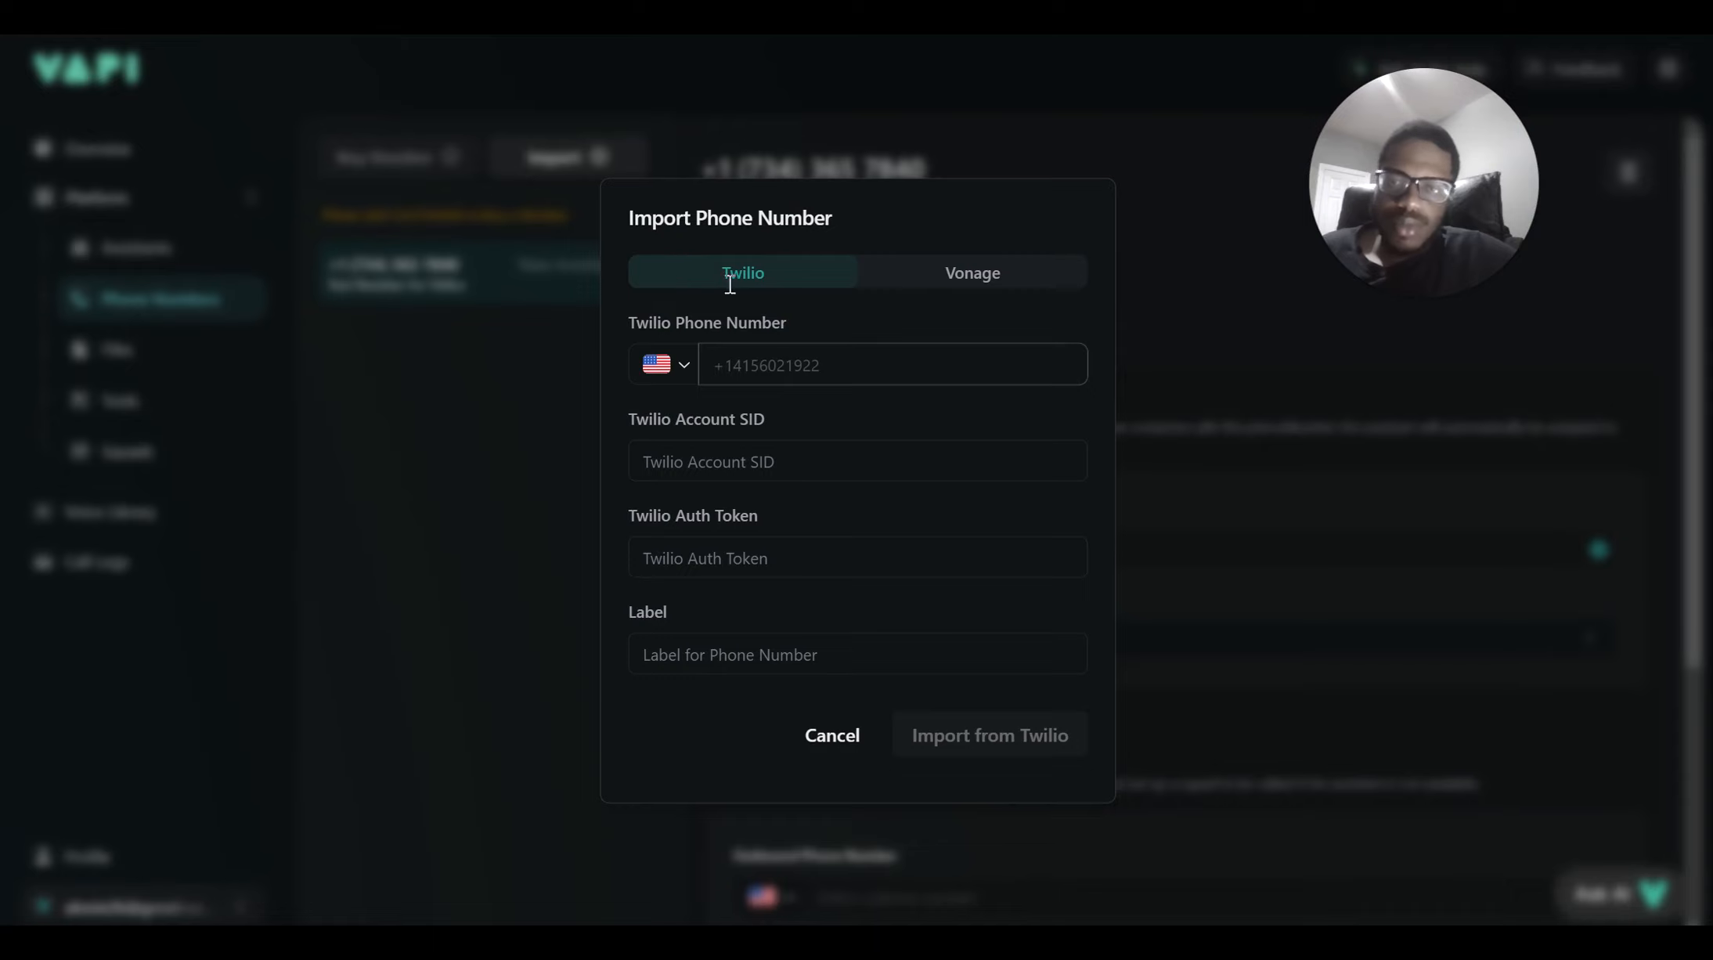
Cancel the Import Phone Number dialog and check the test number's Outbound Assistant choices
click(423, 568)
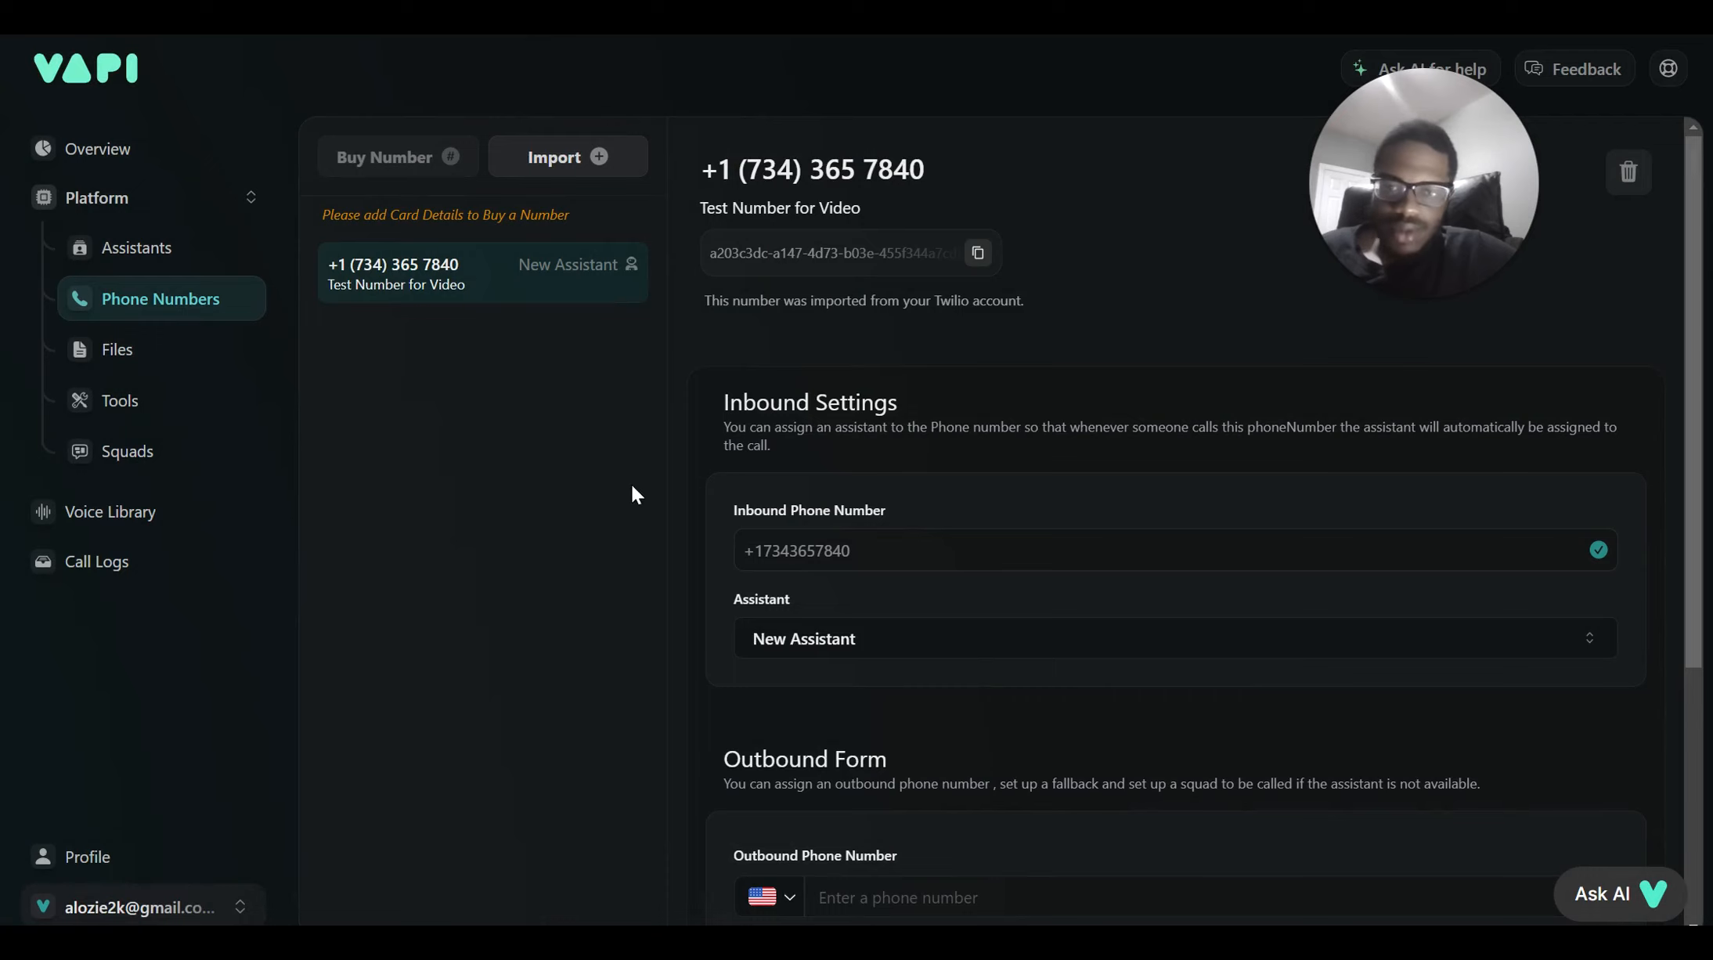
scroll(783, 626, down, 4)
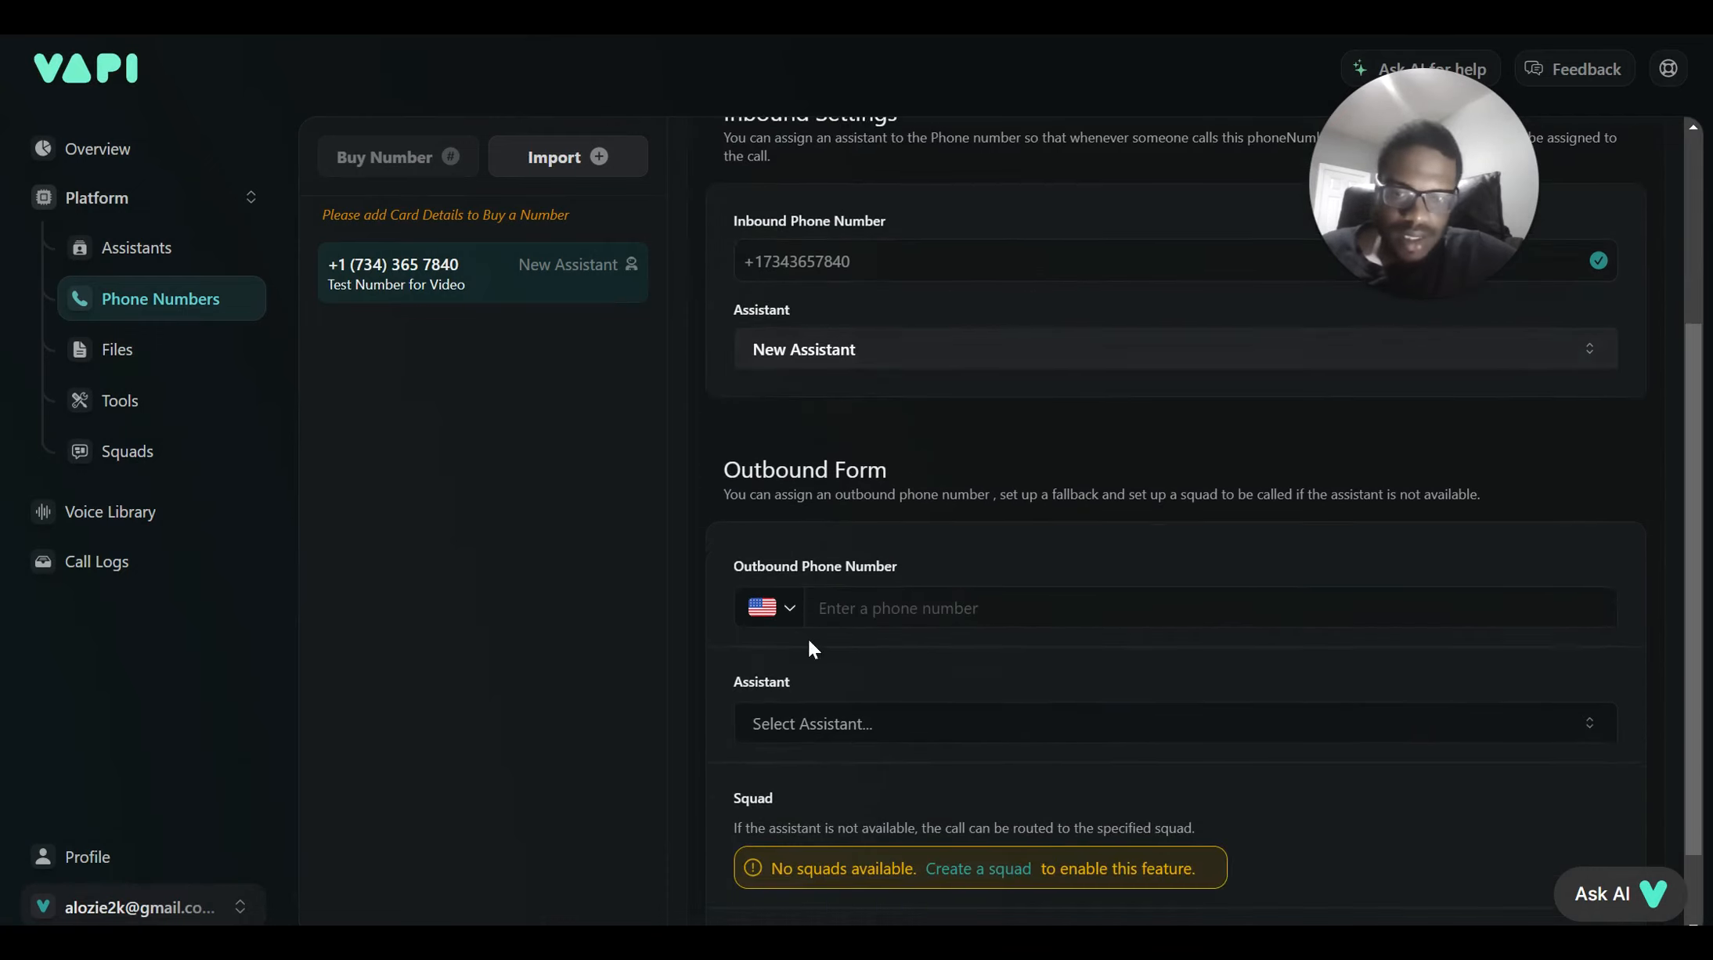
click(817, 733)
scroll(895, 723, up, 4)
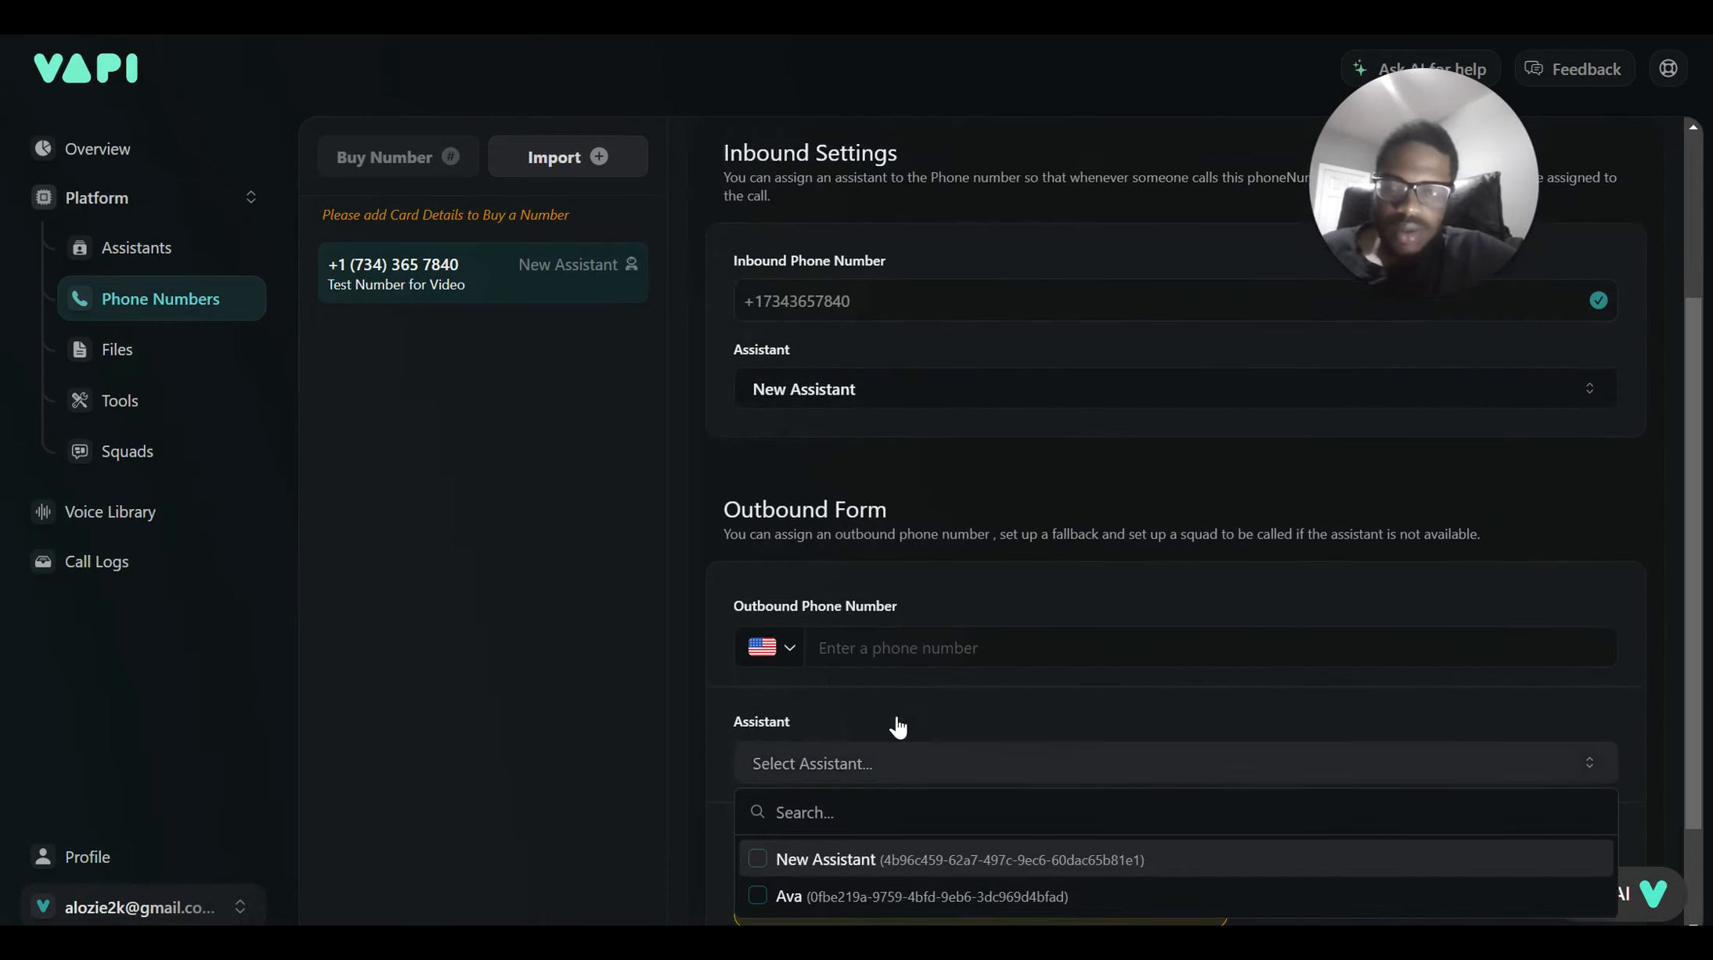